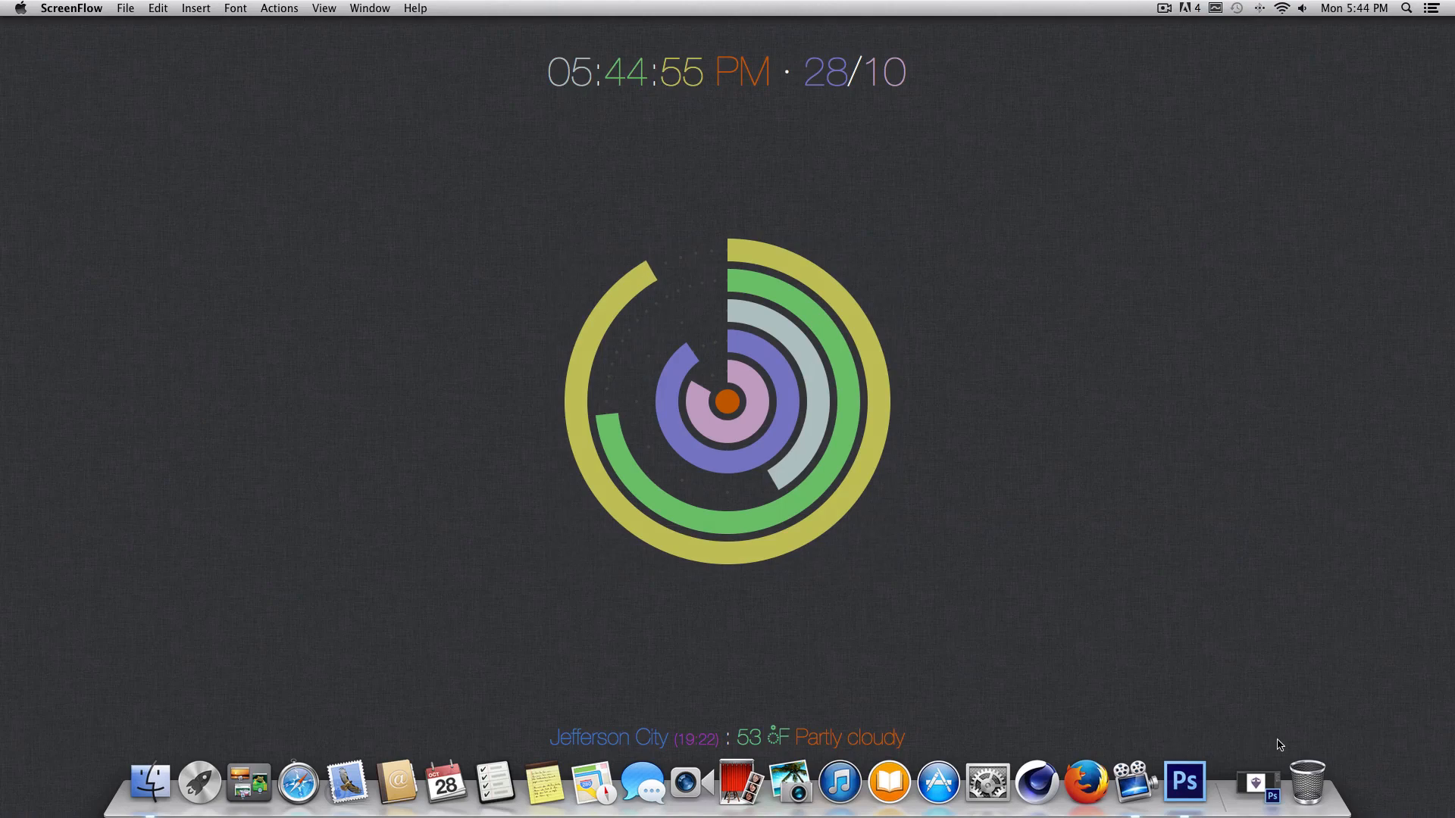
# Switch to Photoshop by restoring the minimized Emblem Creation.psd window.
pyautogui.click(1268, 772)
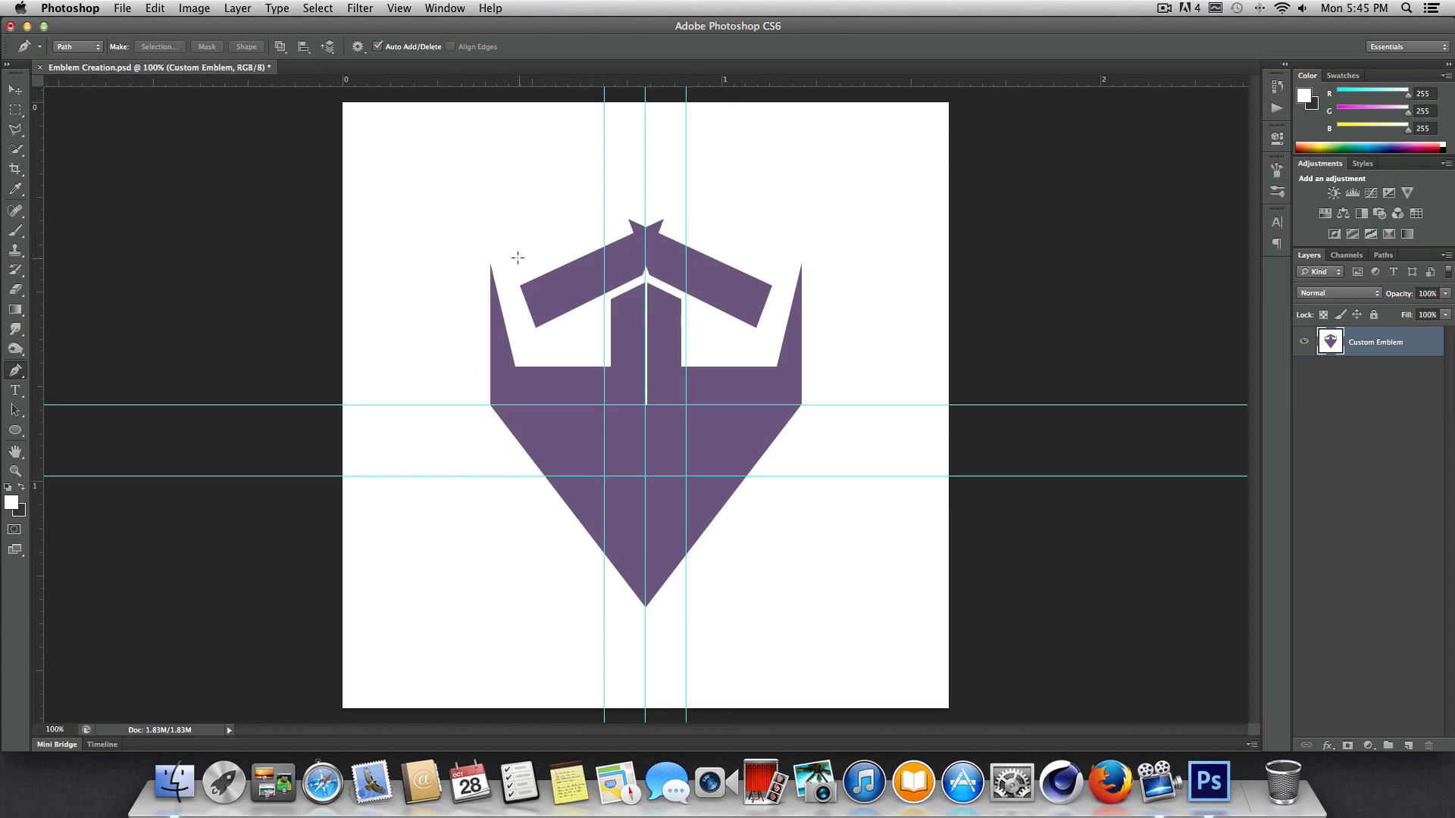
pyautogui.click(378, 160)
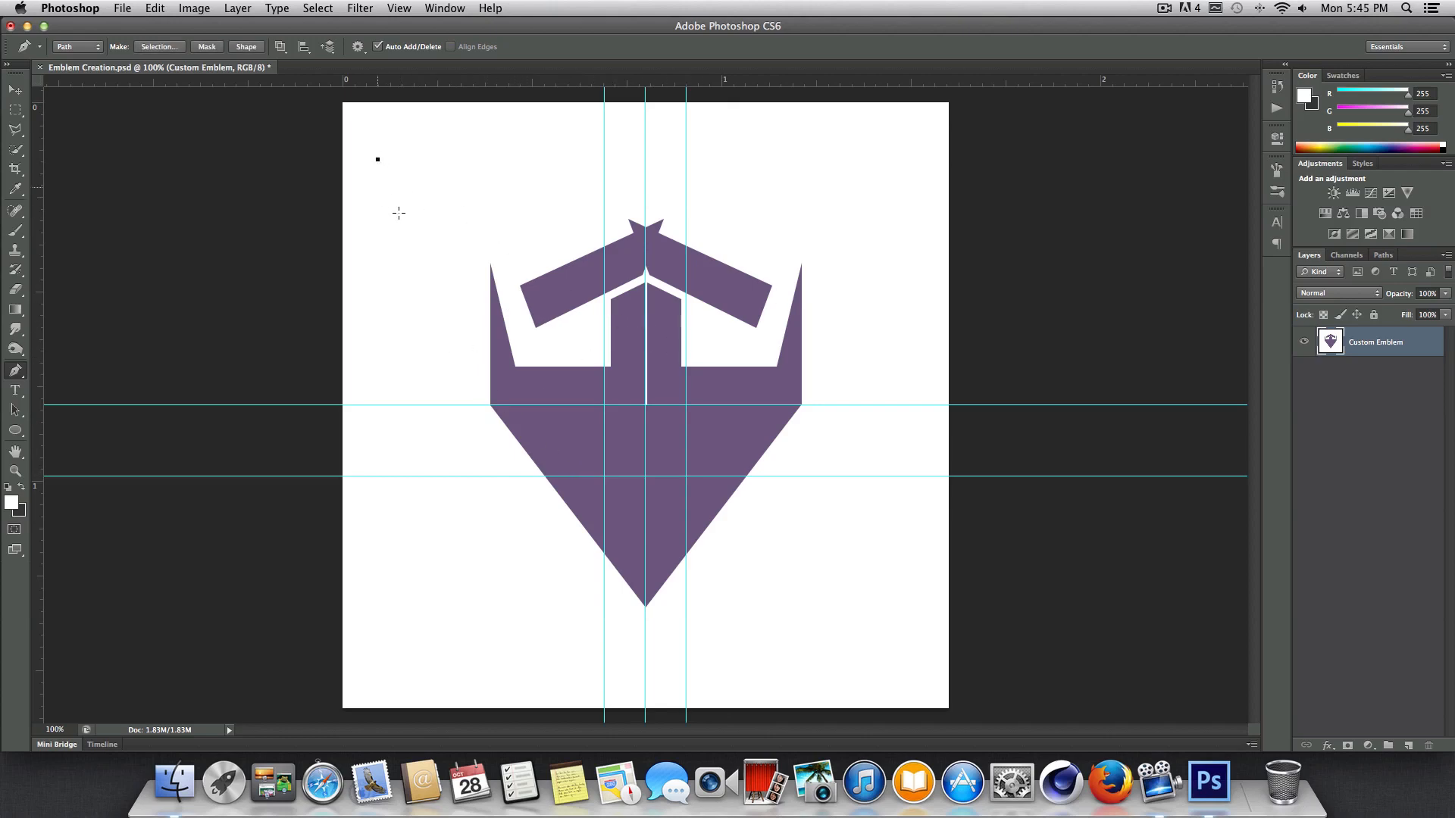
pyautogui.click(417, 246)
pyautogui.click(470, 221)
pyautogui.press('BackSpace')
pyautogui.press('BackSpace')
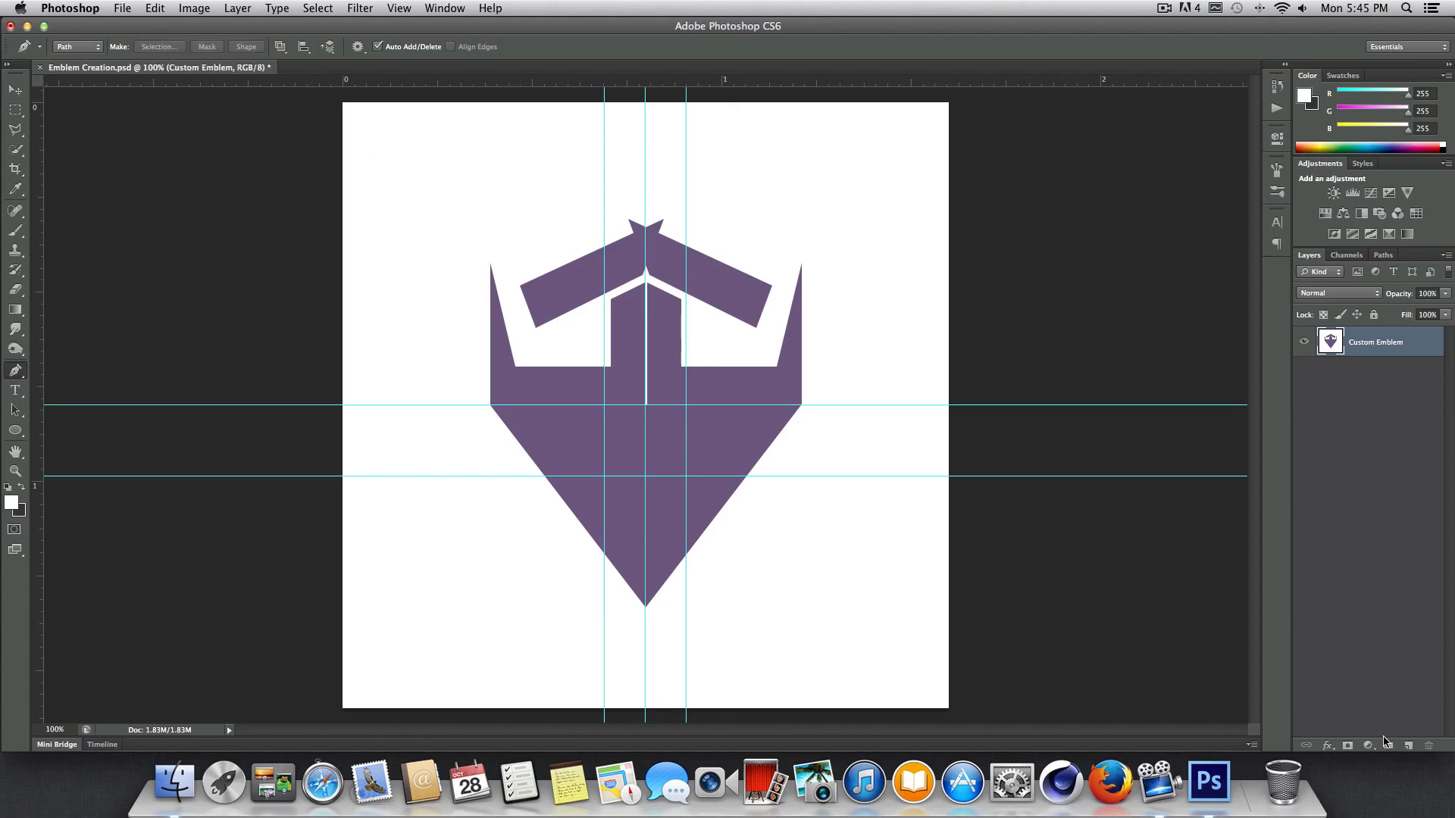
# Add a new layer and draw a closed zigzag test path with the Pen tool above the emblem's left side.
pyautogui.click(1407, 746)
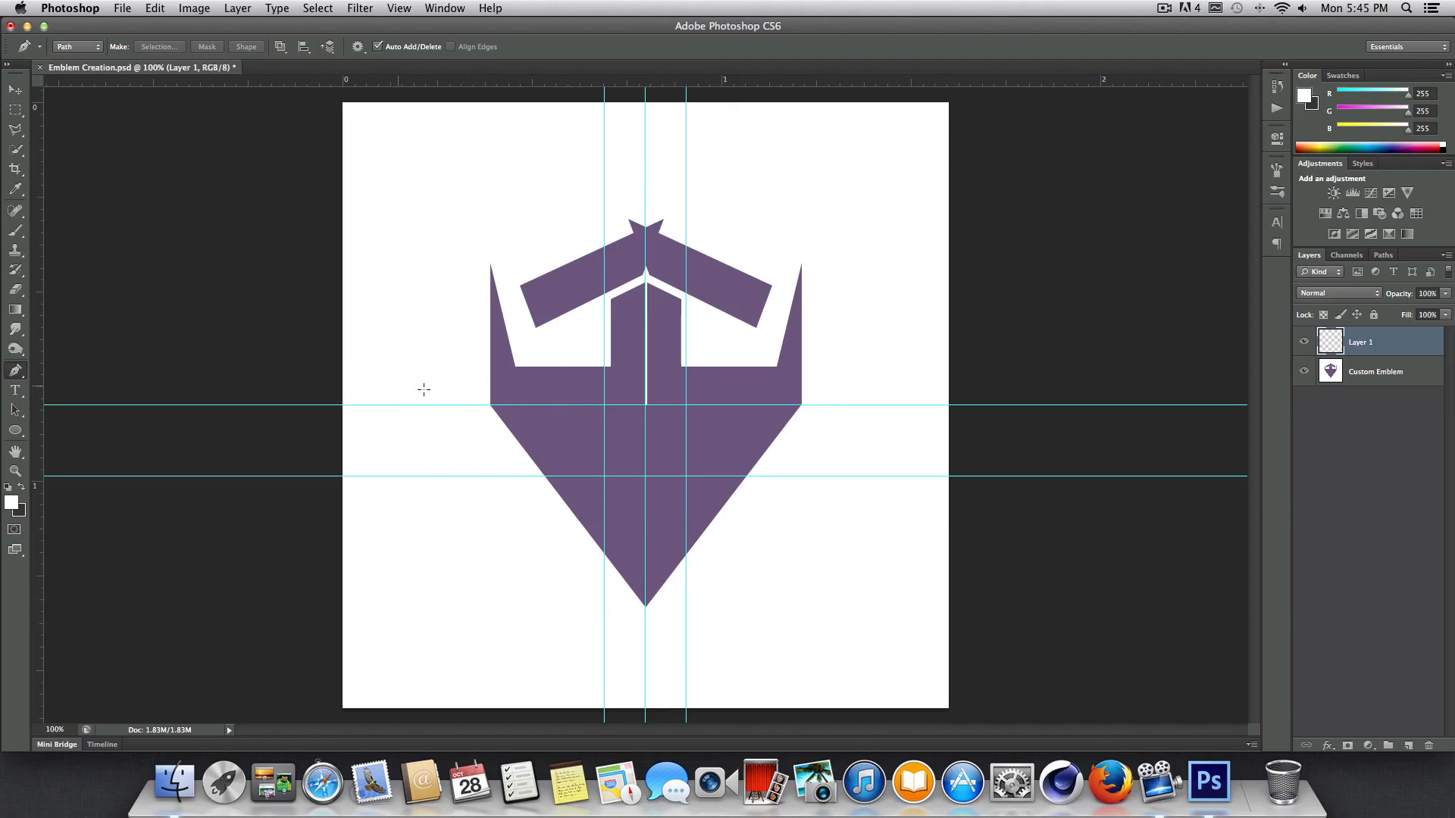
pyautogui.moveTo(15, 376); pyautogui.dragTo(53, 371)
pyautogui.click(389, 150)
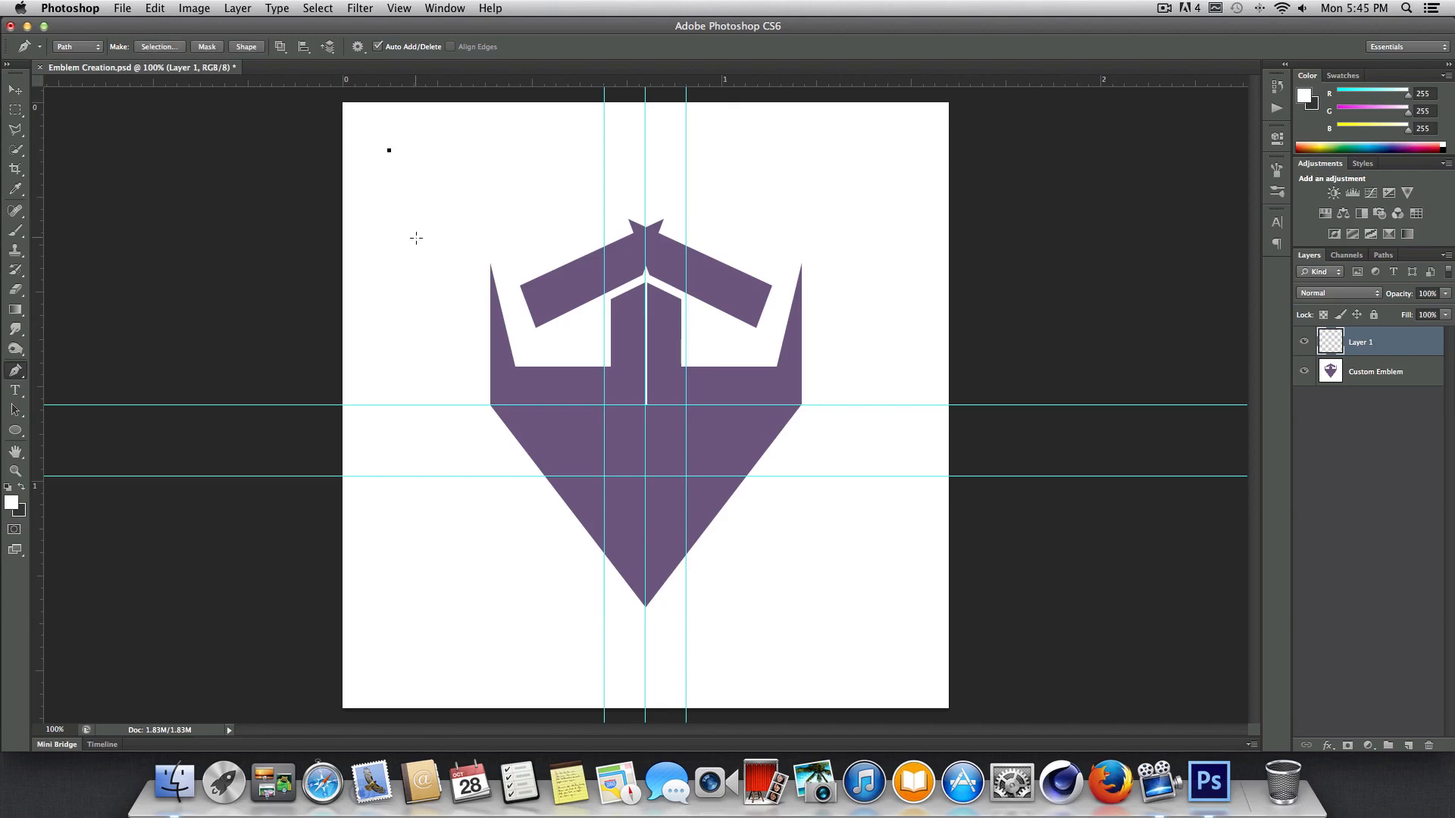
pyautogui.click(558, 198)
pyautogui.click(456, 137)
pyautogui.click(388, 151)
# Fill the zigzag path with the background color, using Normal mode at 100% opacity, and return to the Pen tool.
pyautogui.rightClick(511, 198)
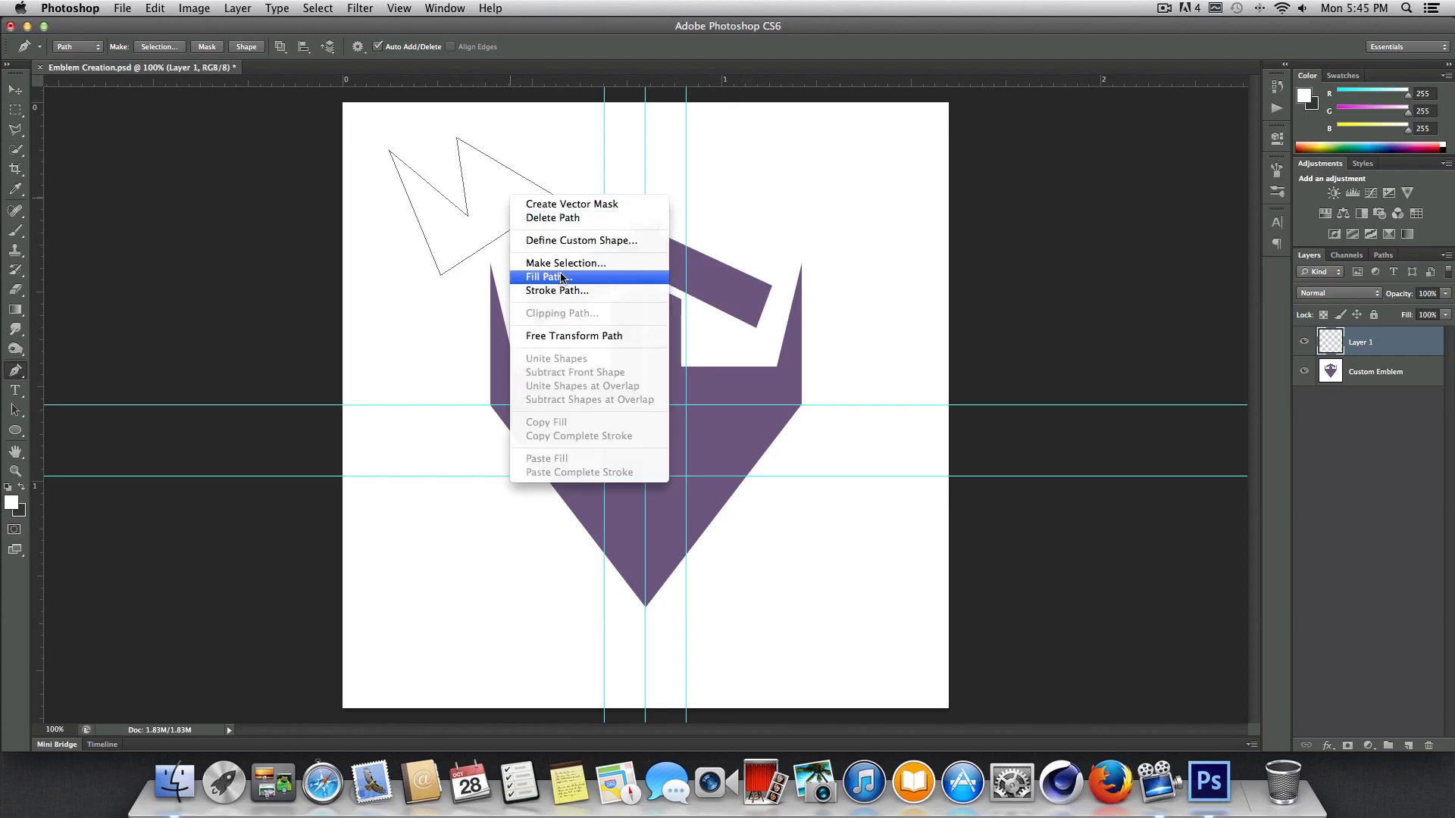
pyautogui.click(530, 160)
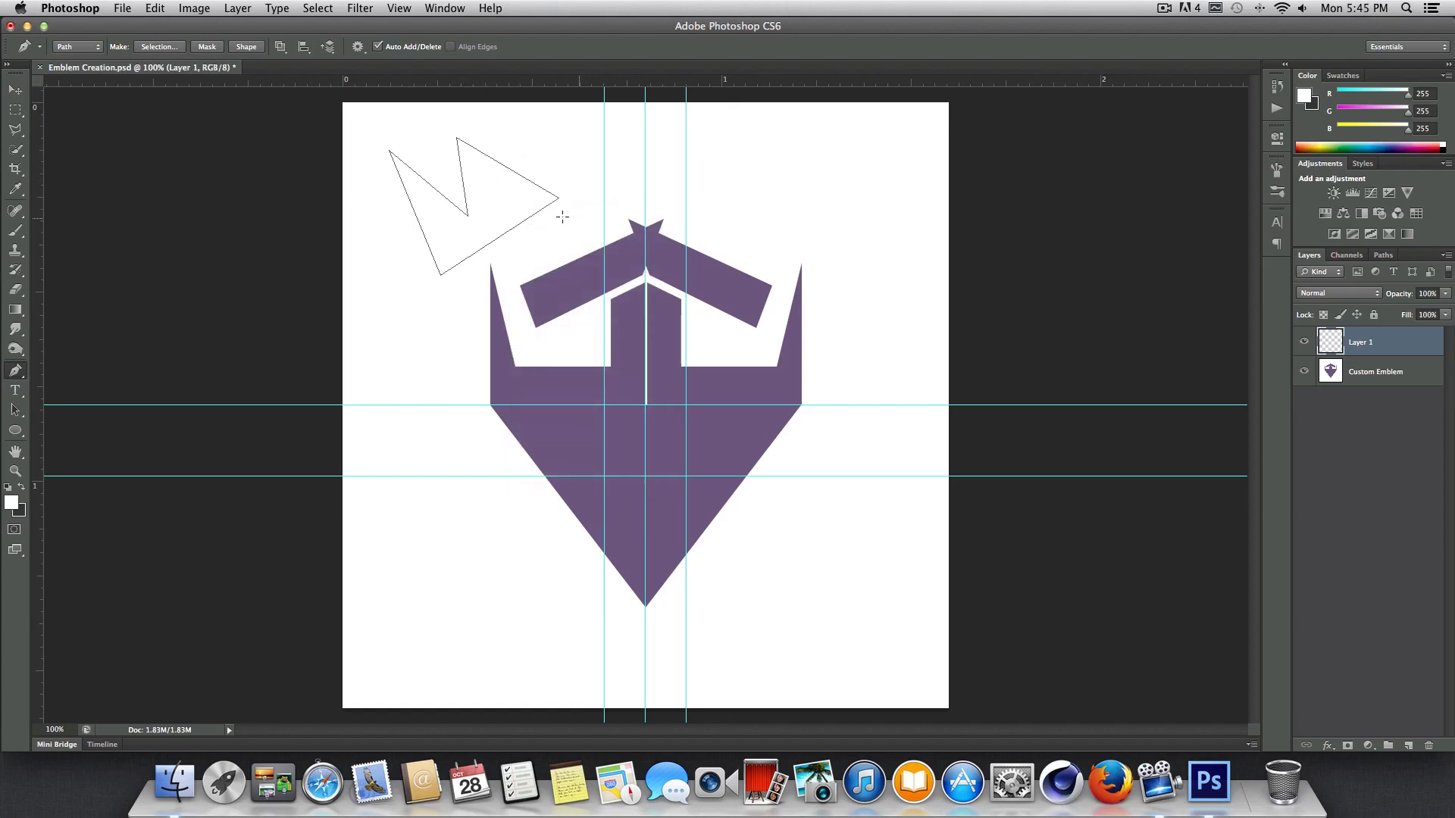
pyautogui.rightClick(516, 194)
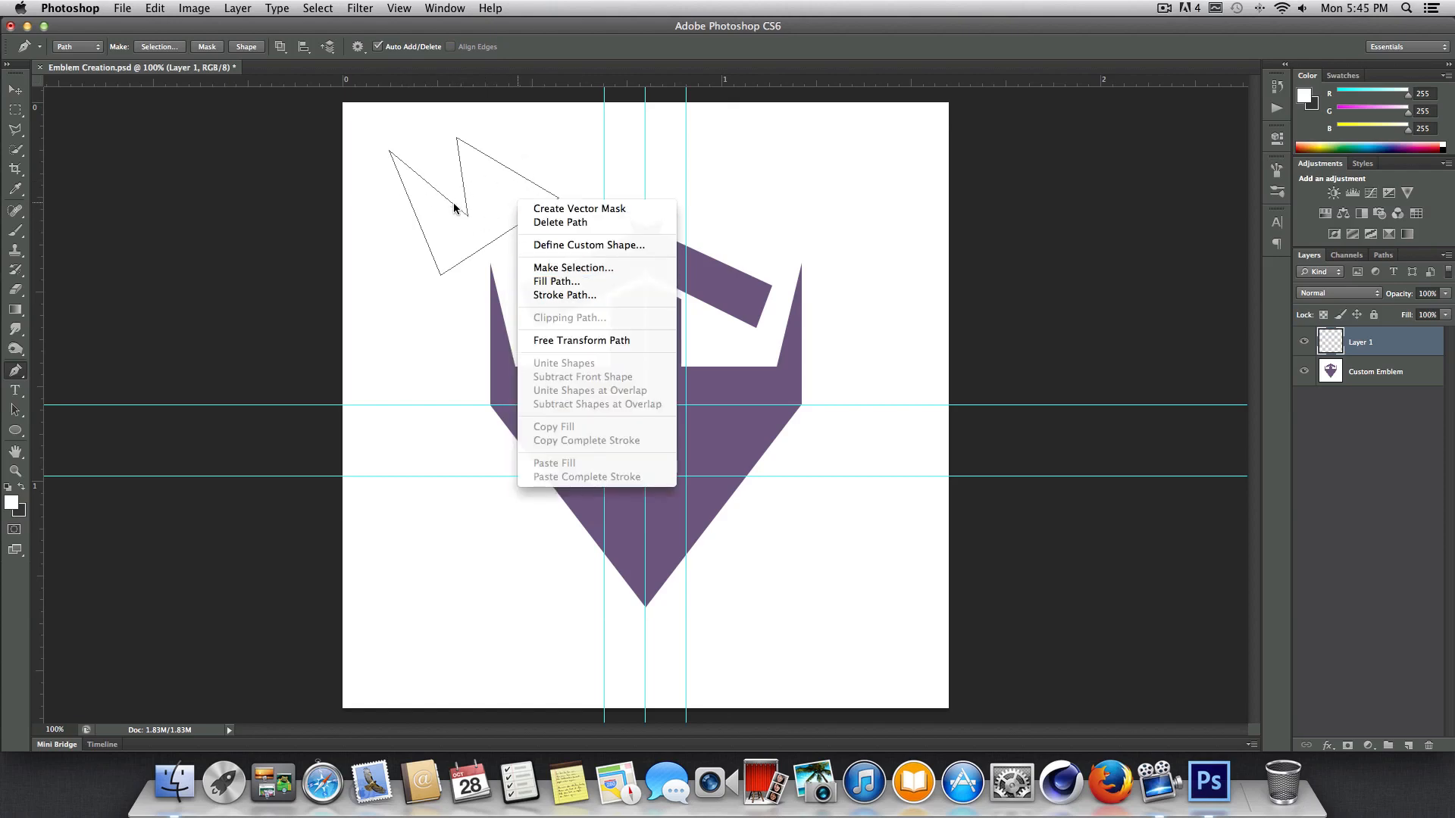
pyautogui.click(557, 282)
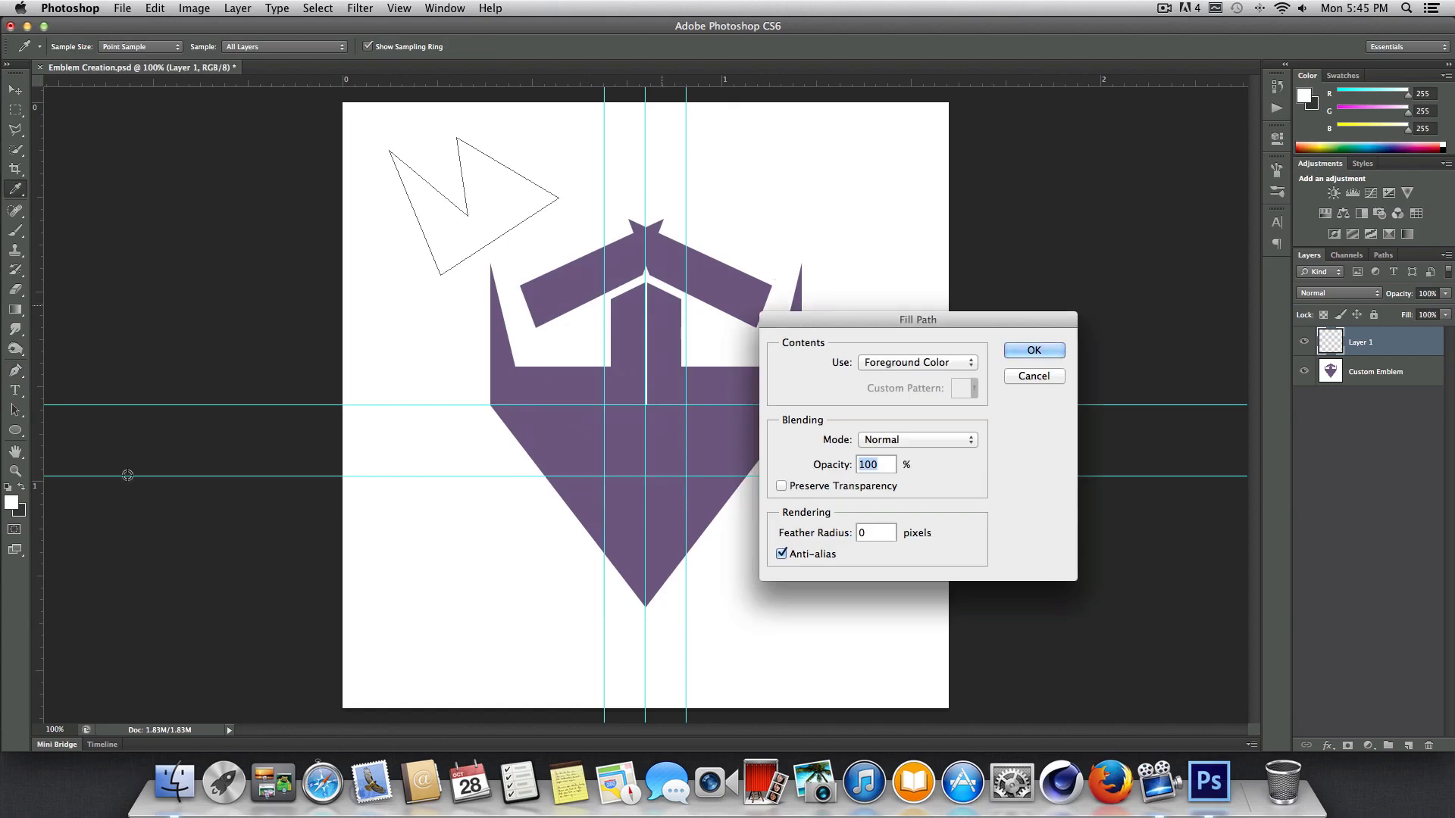
pyautogui.click(948, 363)
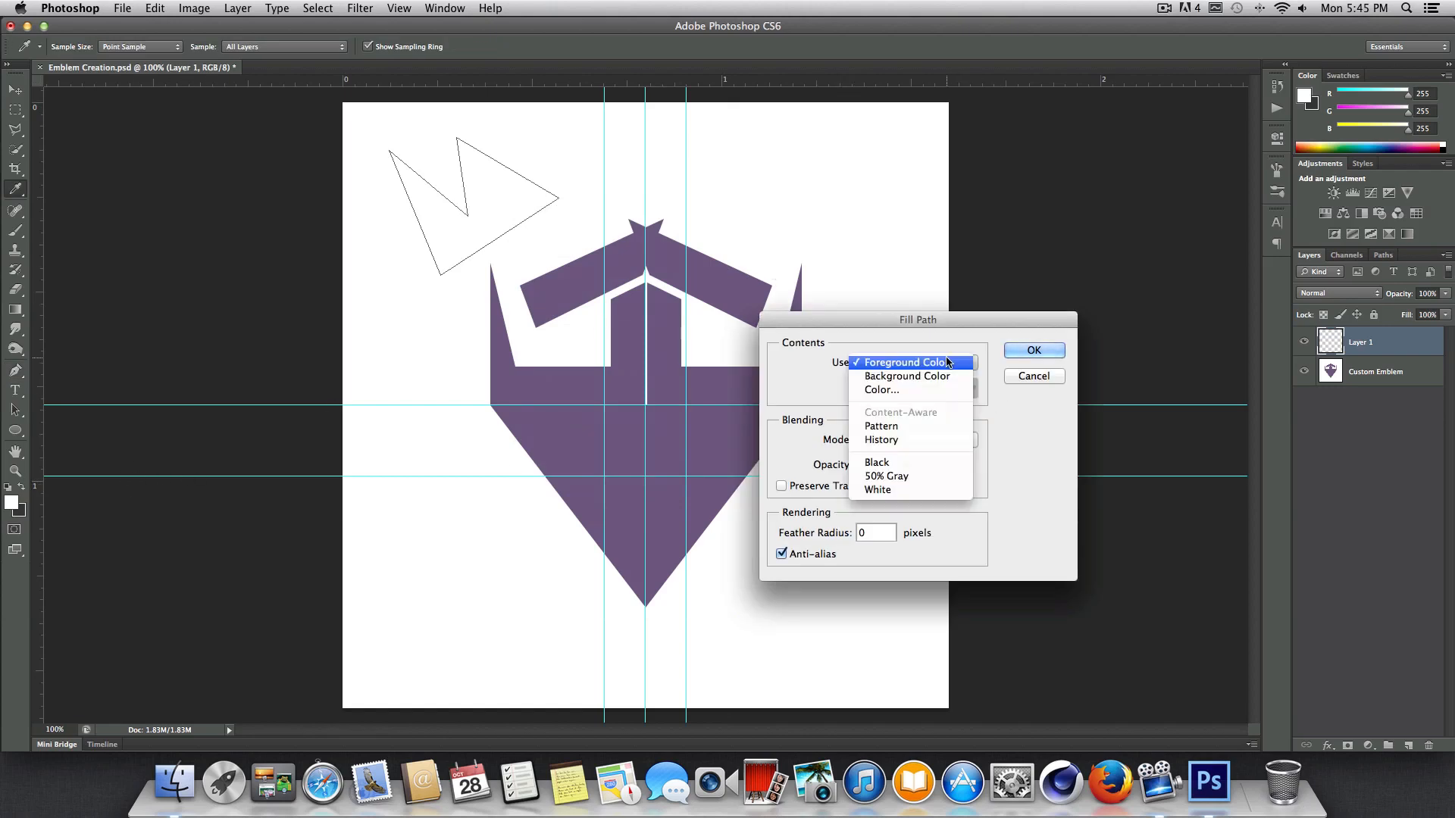
pyautogui.click(937, 379)
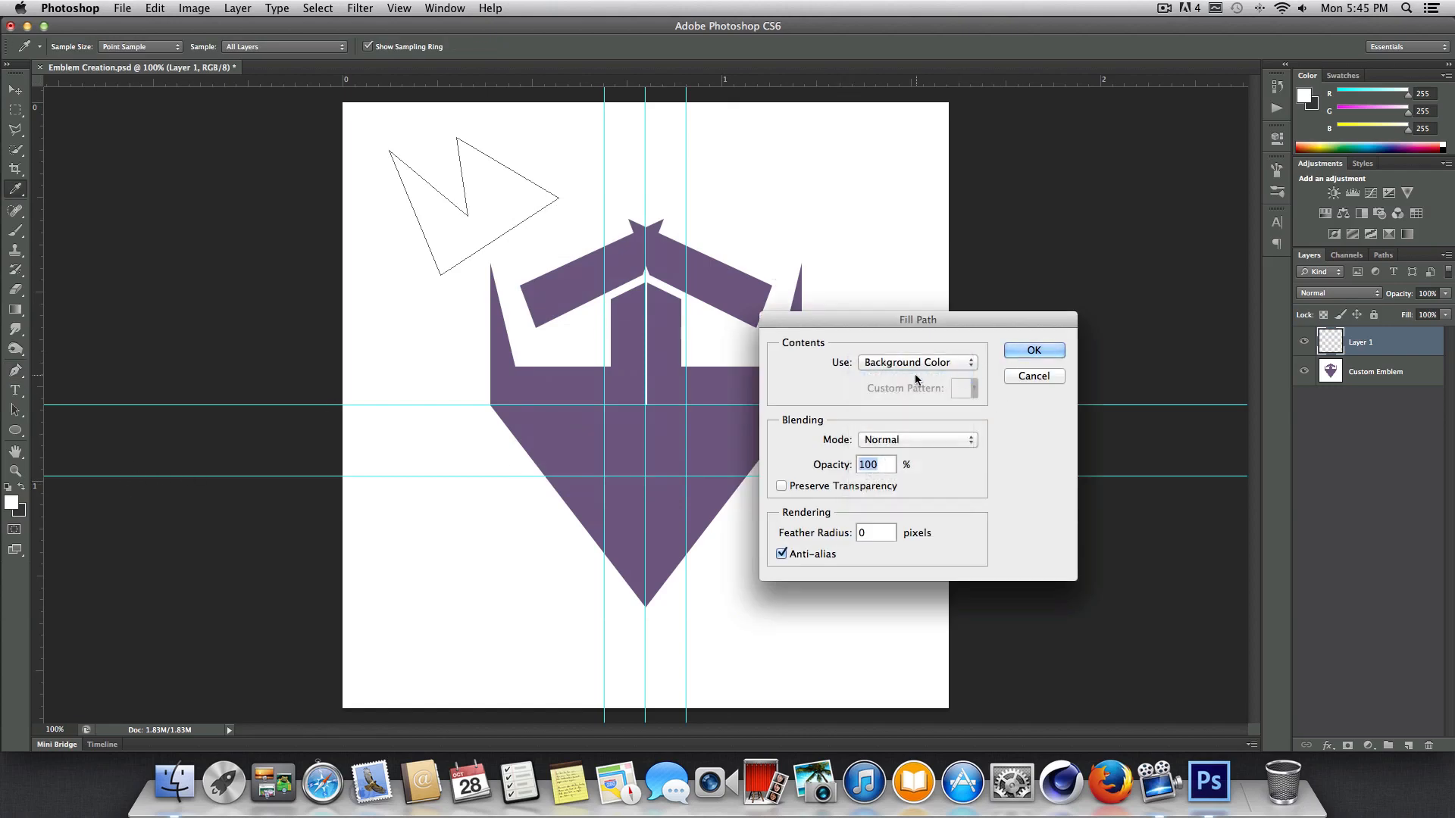
pyautogui.click(915, 371)
pyautogui.click(914, 369)
pyautogui.click(1034, 350)
pyautogui.press('p')
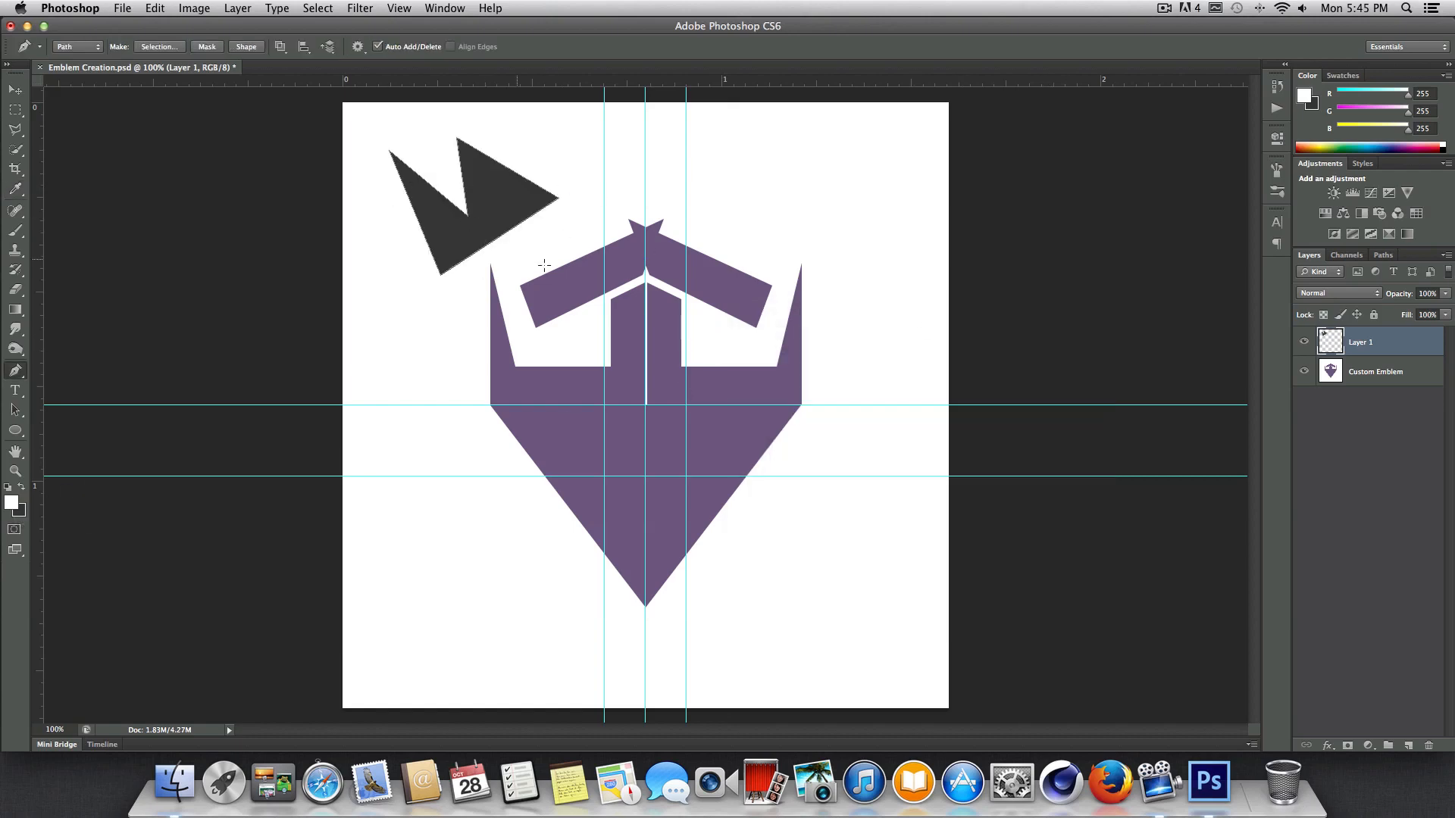
# Dismiss the zigzag path outline and delete Layer 1 with its filled test shape.
pyautogui.click(1414, 373)
pyautogui.click(1402, 351)
pyautogui.click(1411, 375)
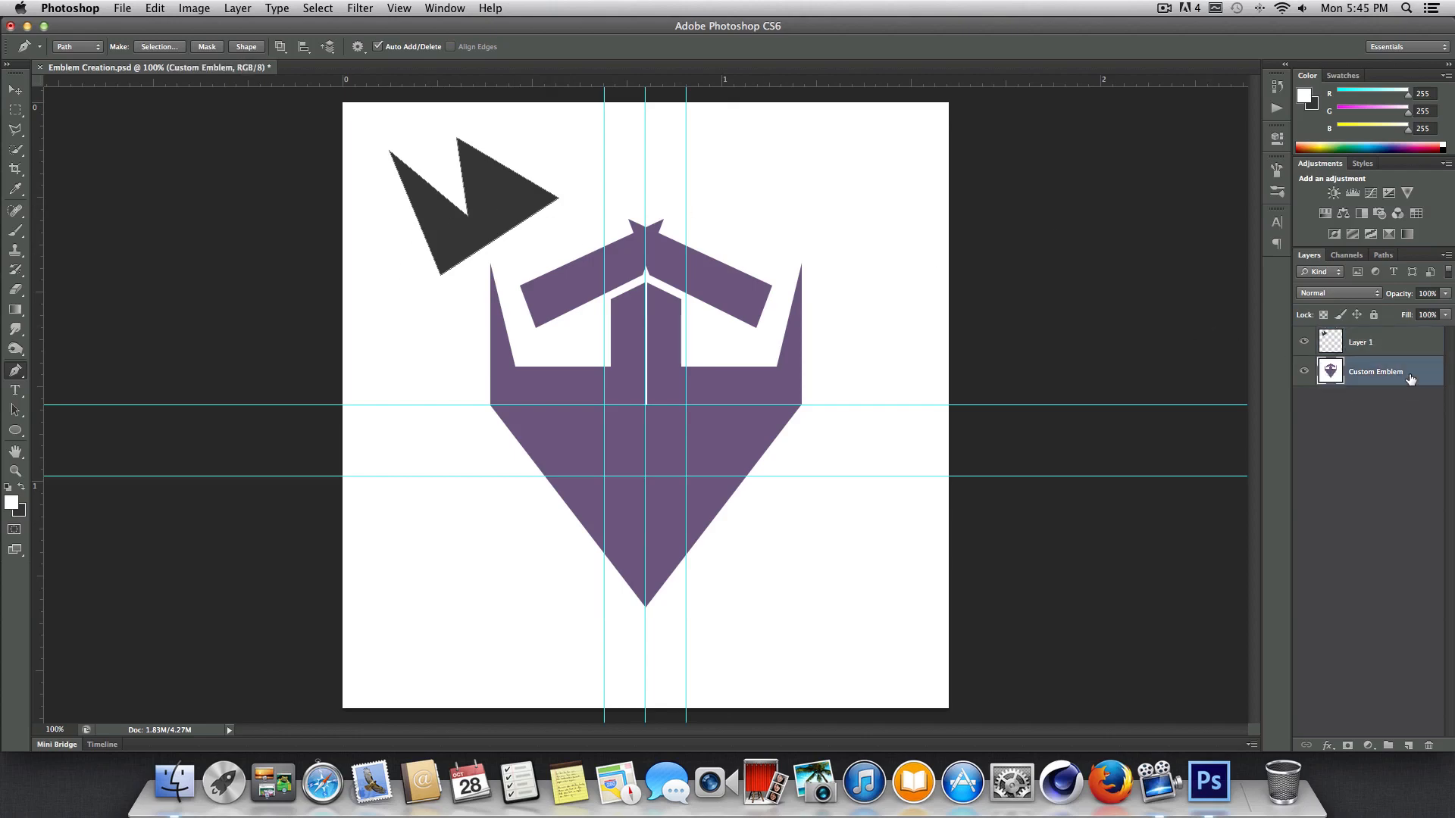
pyautogui.click(1371, 344)
pyautogui.press('Return')
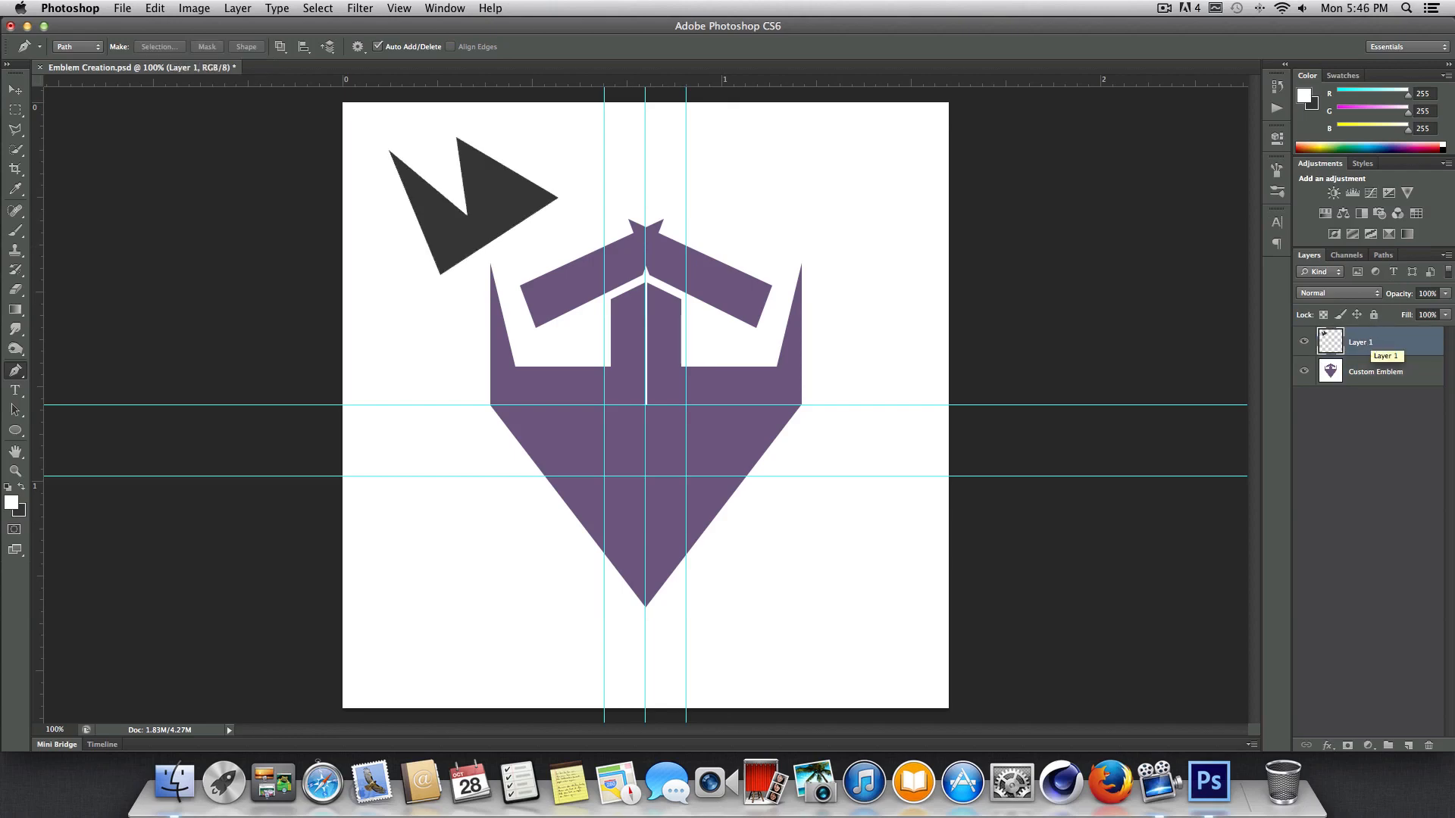
pyautogui.click(1389, 373)
pyautogui.click(1370, 347)
pyautogui.press('Delete')
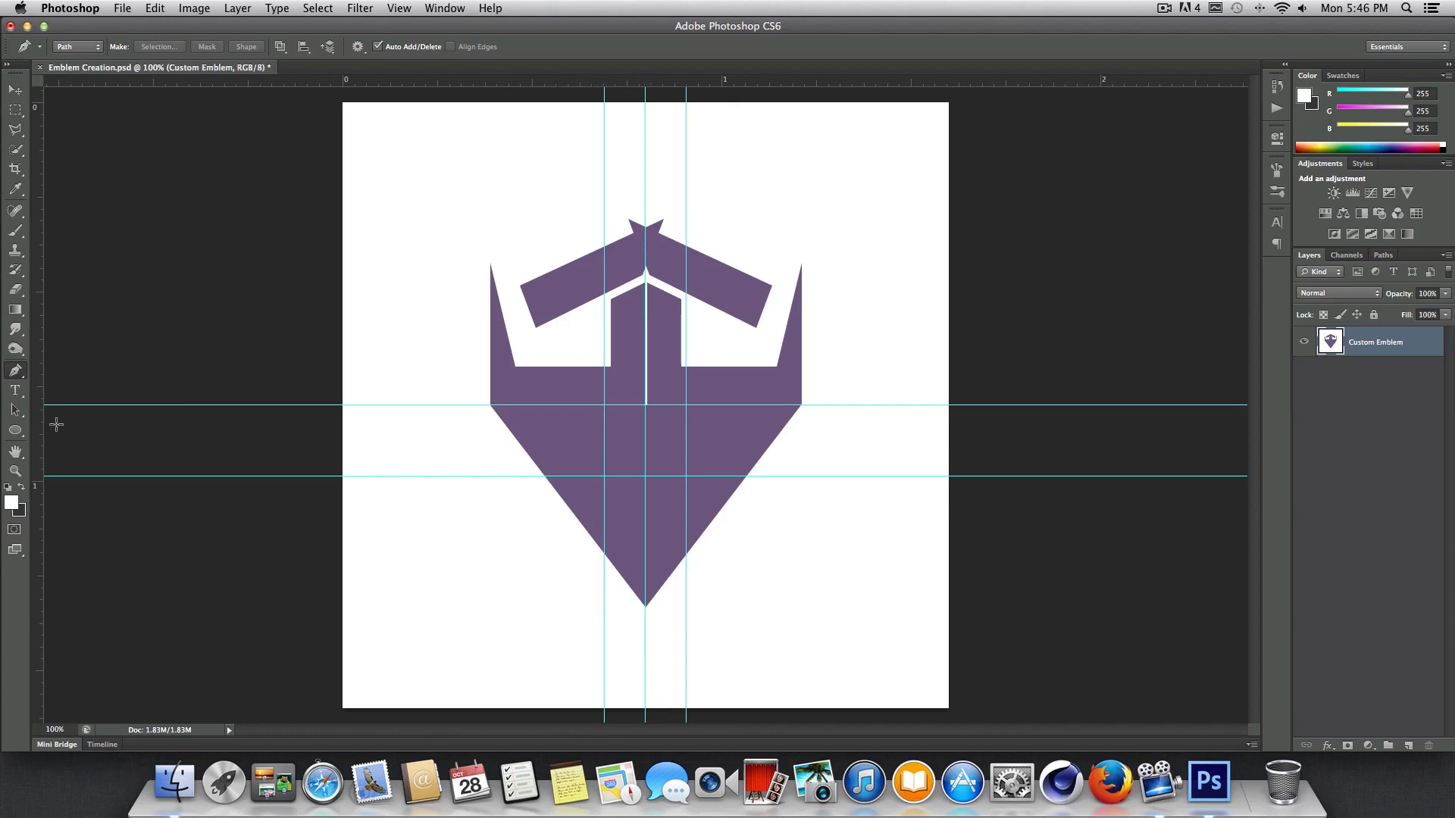
# Place a trial horizontal guide from the ruler across the emblem's eye openings, and undo it.
pyautogui.click(397, 8)
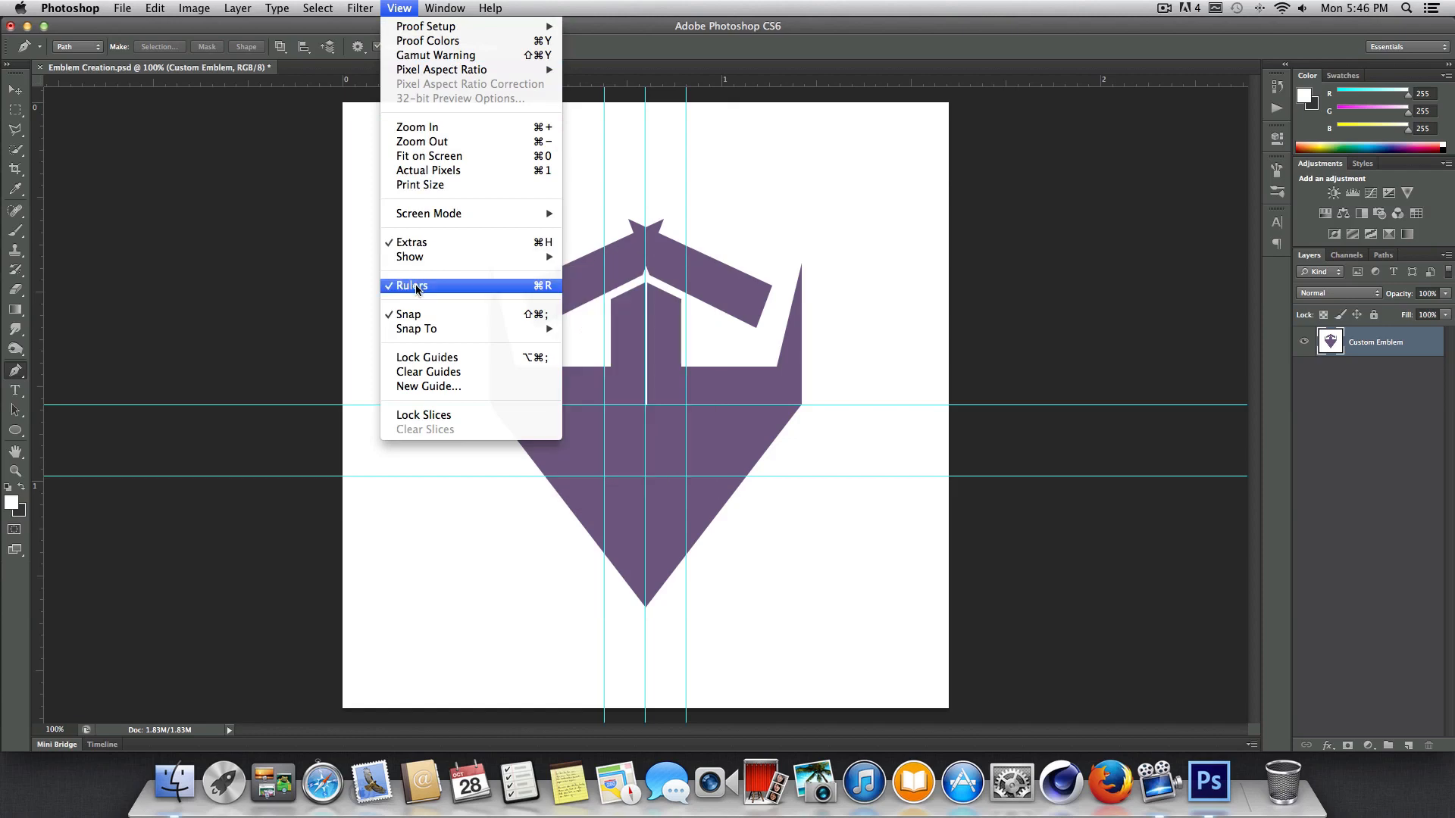
pyautogui.click(668, 3)
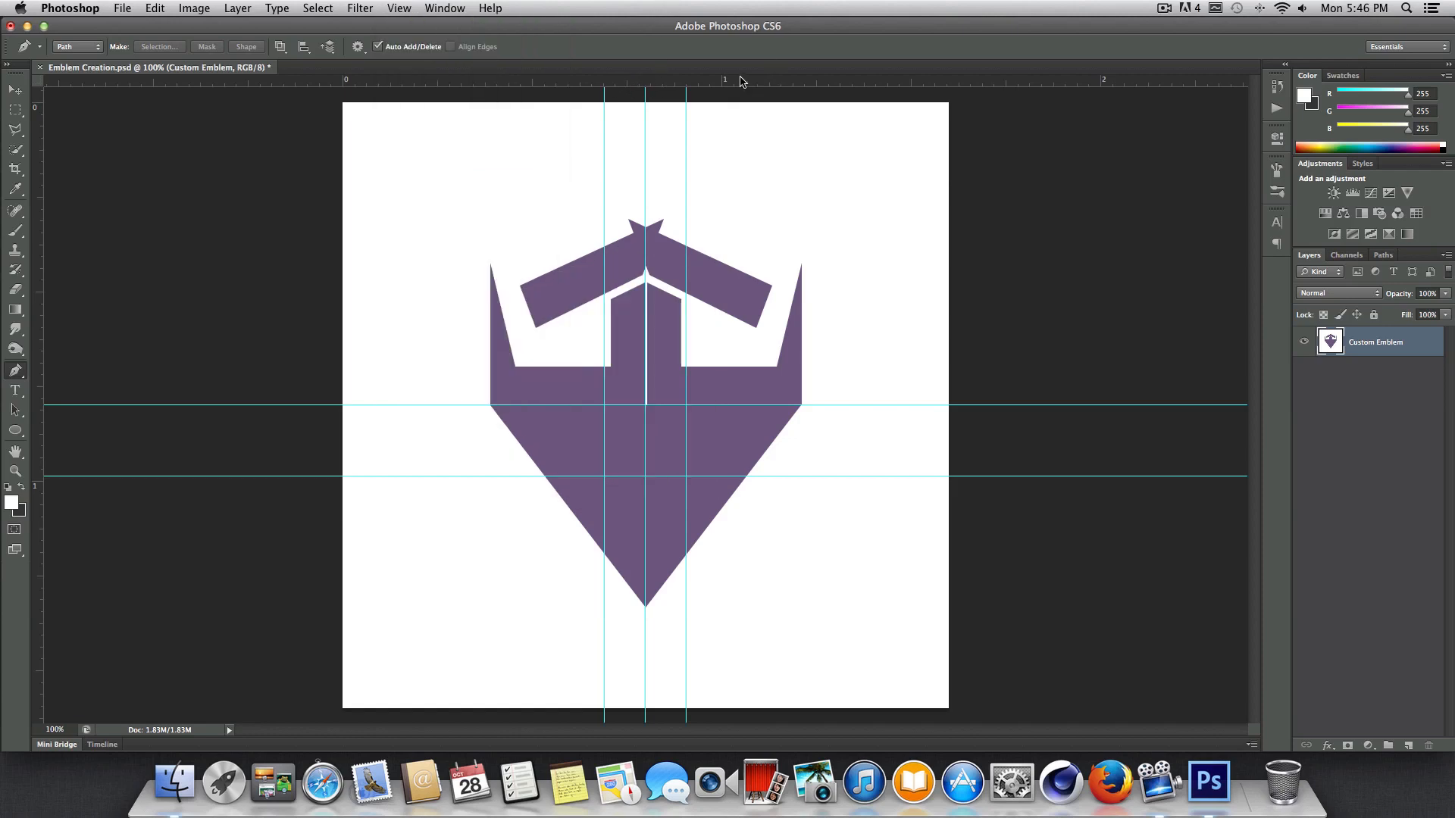
pyautogui.moveTo(741, 86); pyautogui.dragTo(729, 336)
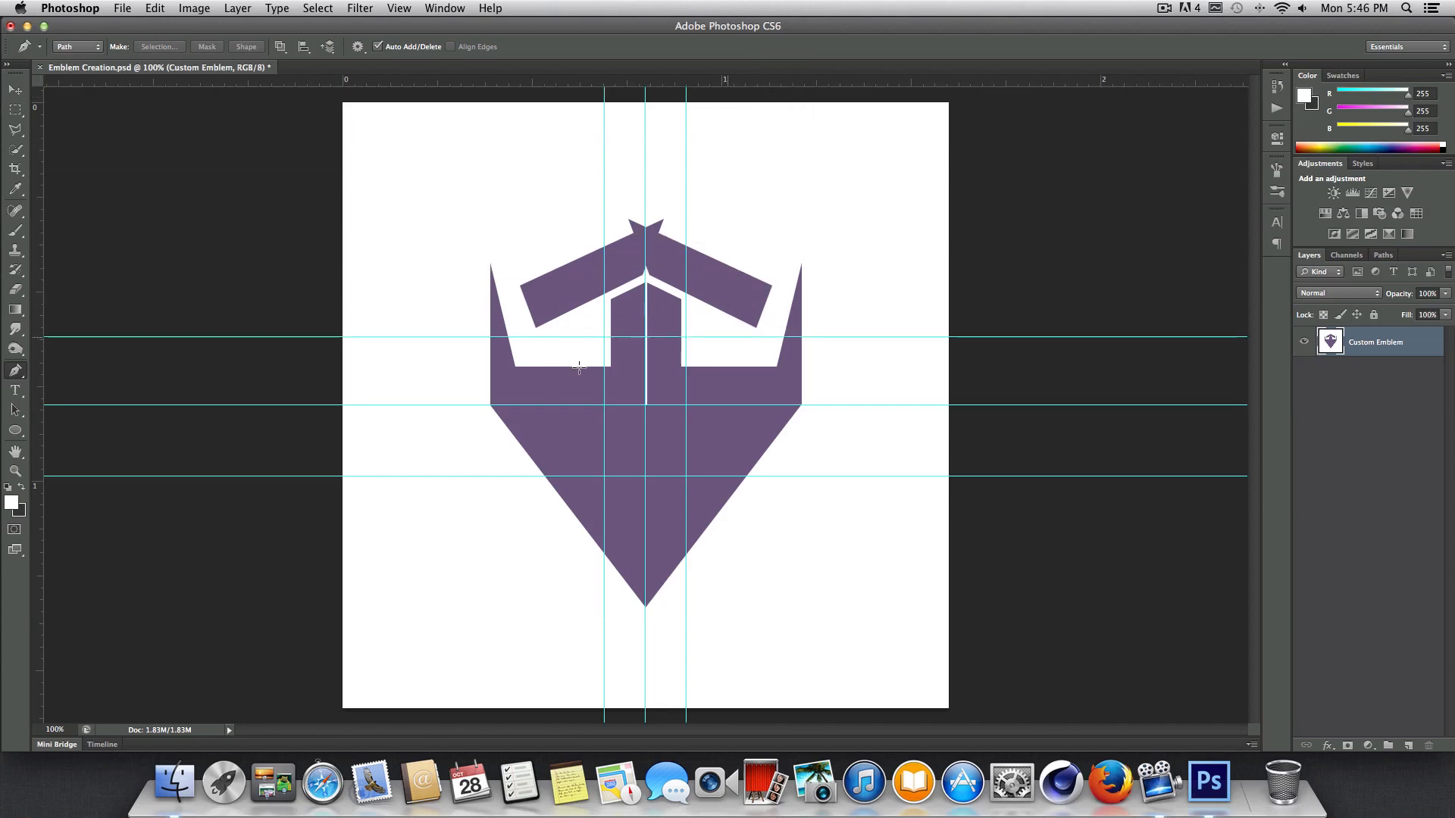
pyautogui.press('super+z')
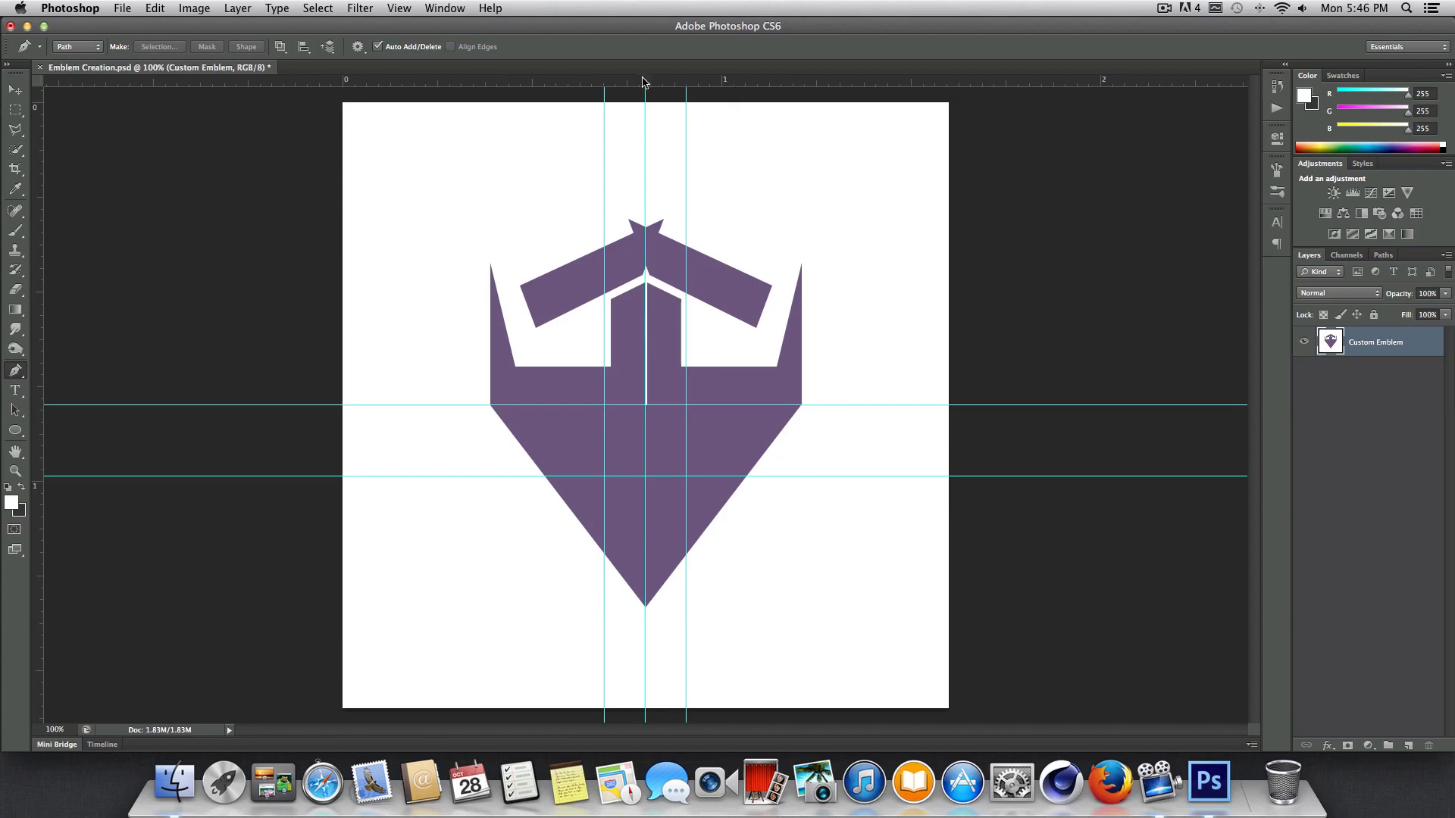
# Pull trial guides from the rulers to the canvas center at Y 0.800 in and X 0.800 in, returning the horizontal one.
pyautogui.moveTo(643, 81); pyautogui.dragTo(681, 405)
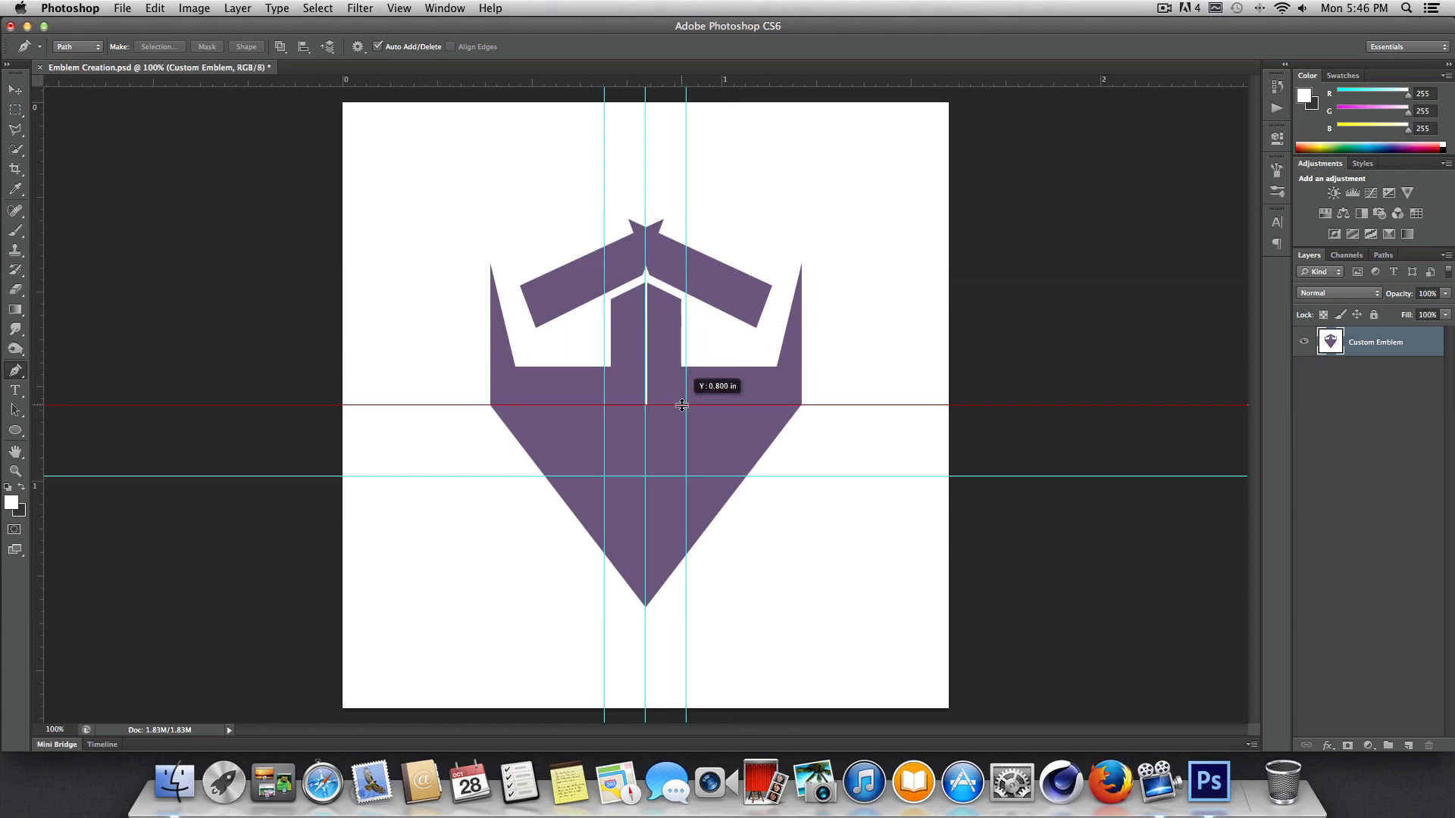
pyautogui.moveTo(682, 405); pyautogui.dragTo(630, 84)
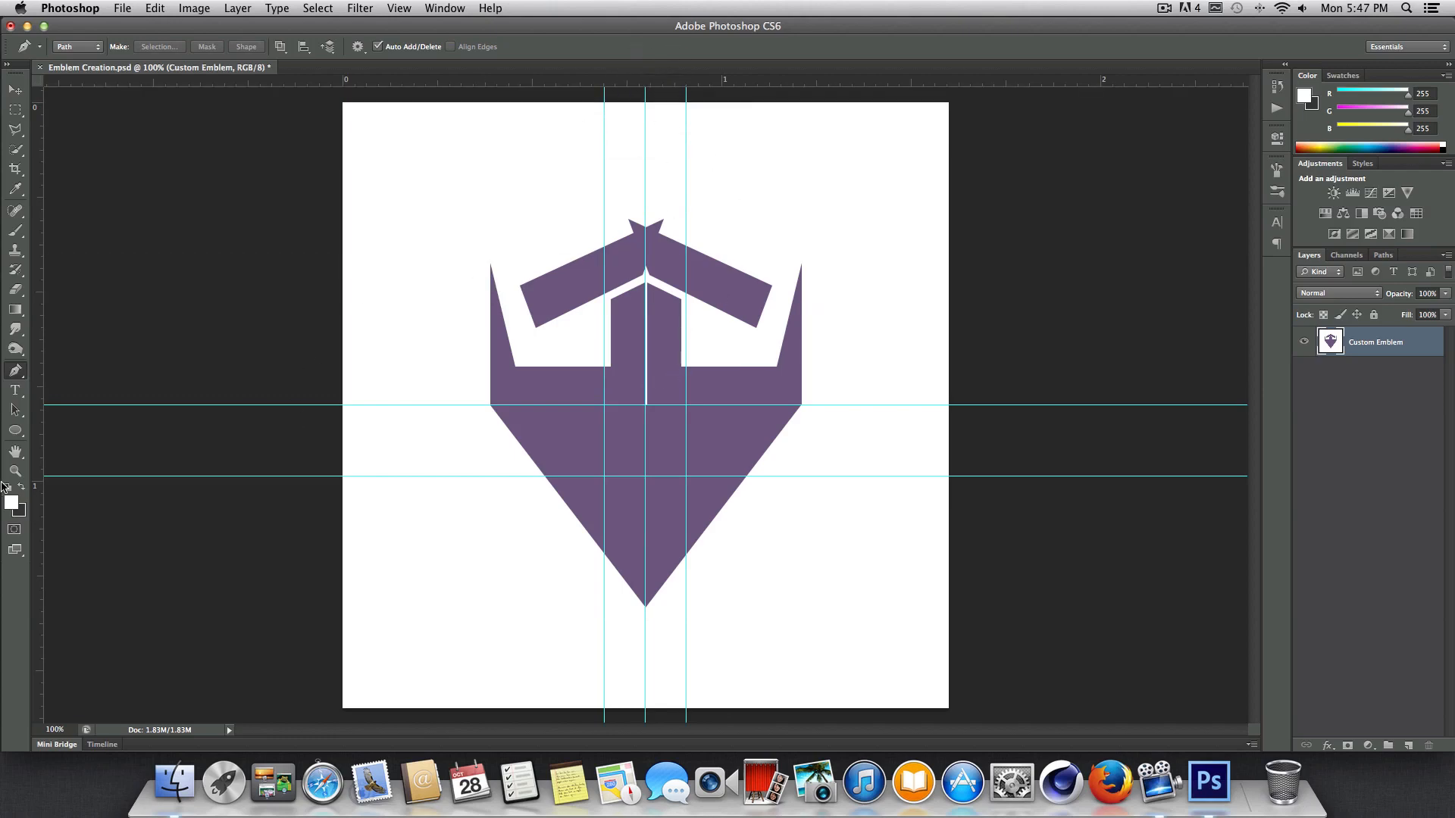
pyautogui.moveTo(44, 433); pyautogui.dragTo(650, 424)
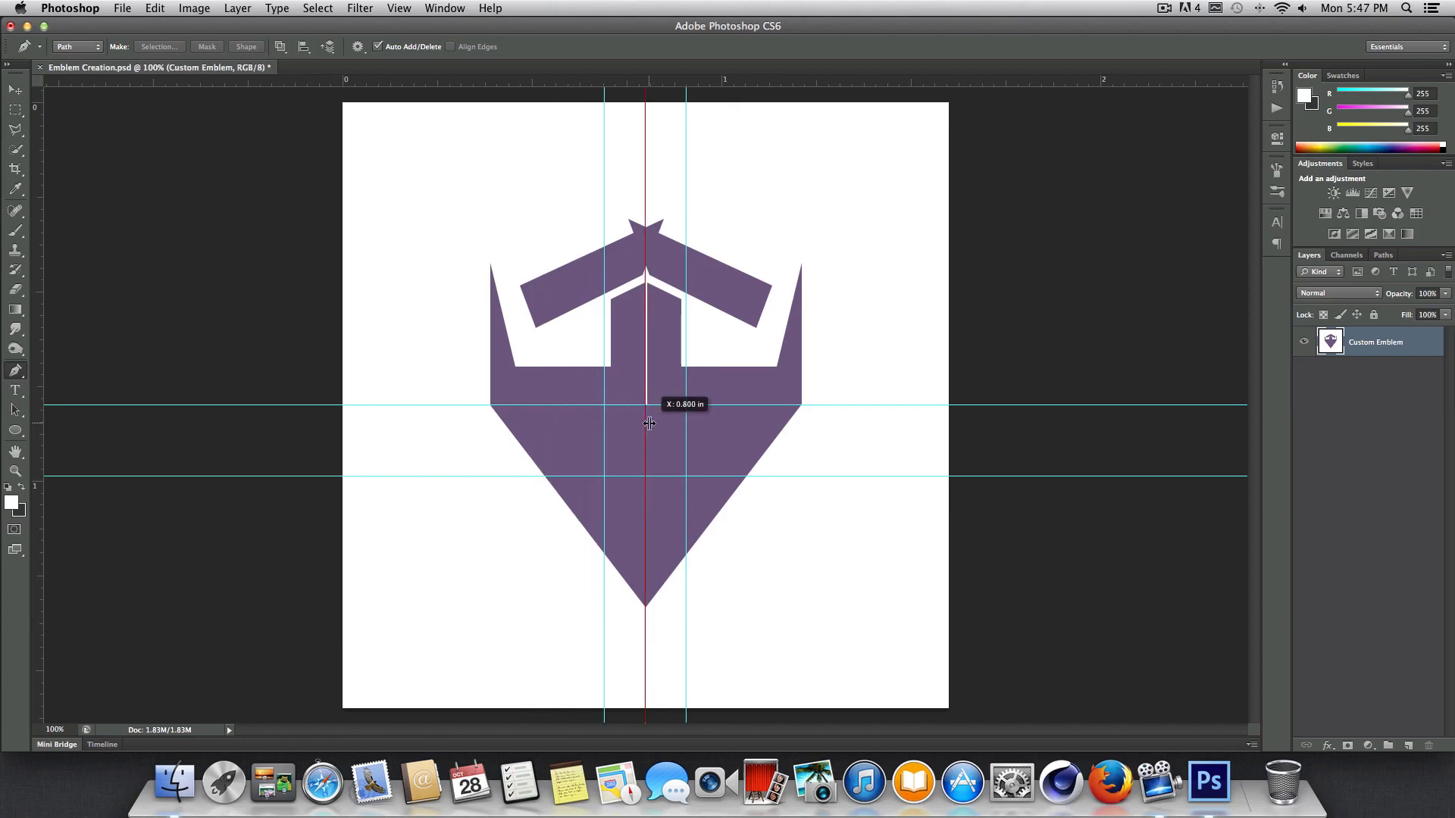
pyautogui.moveTo(649, 424); pyautogui.dragTo(649, 422)
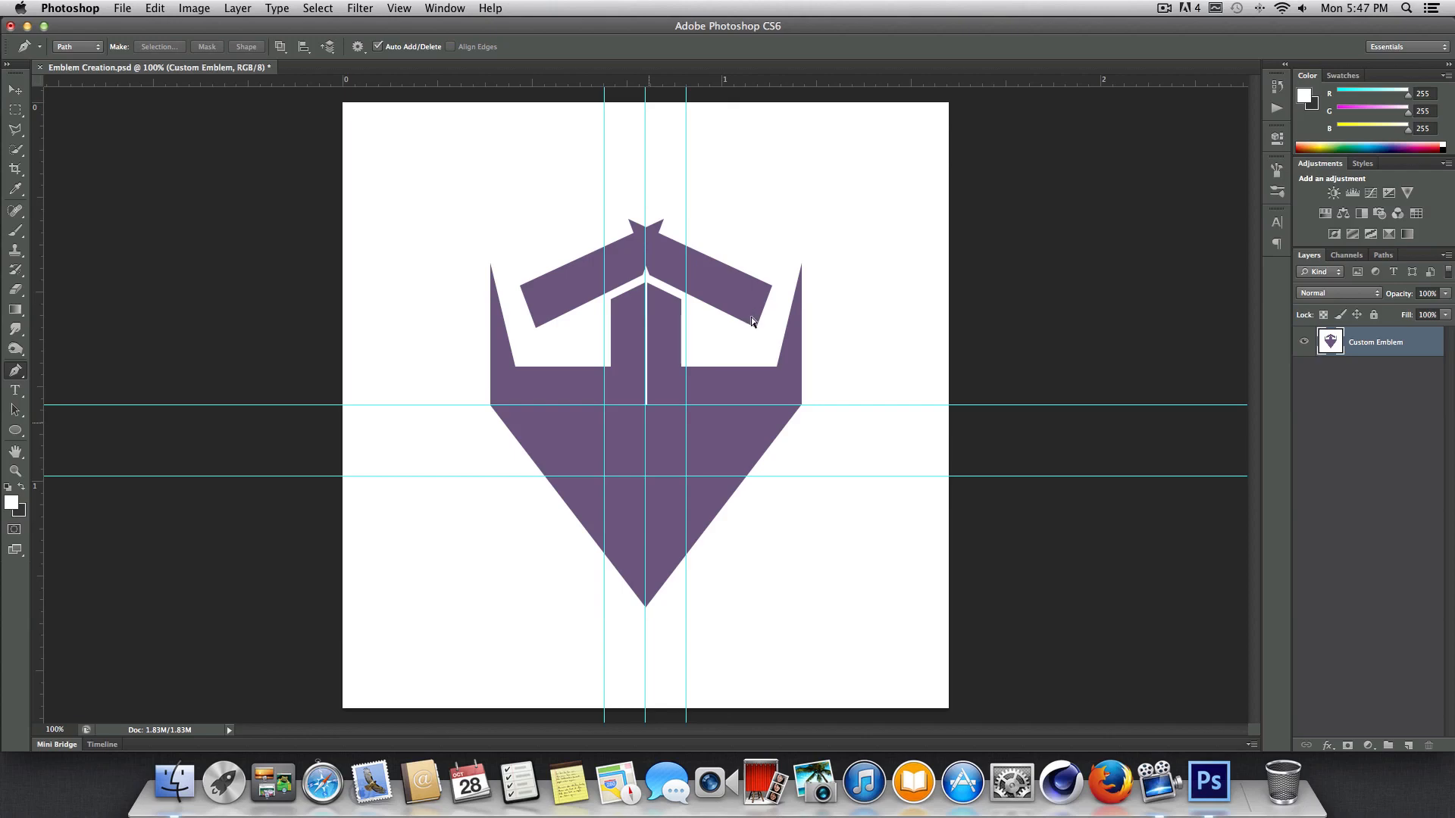
# Toggle the guides and the grid to compare the emblem with and without them, leaving only the guides on.
pyautogui.press('super+semicolon')
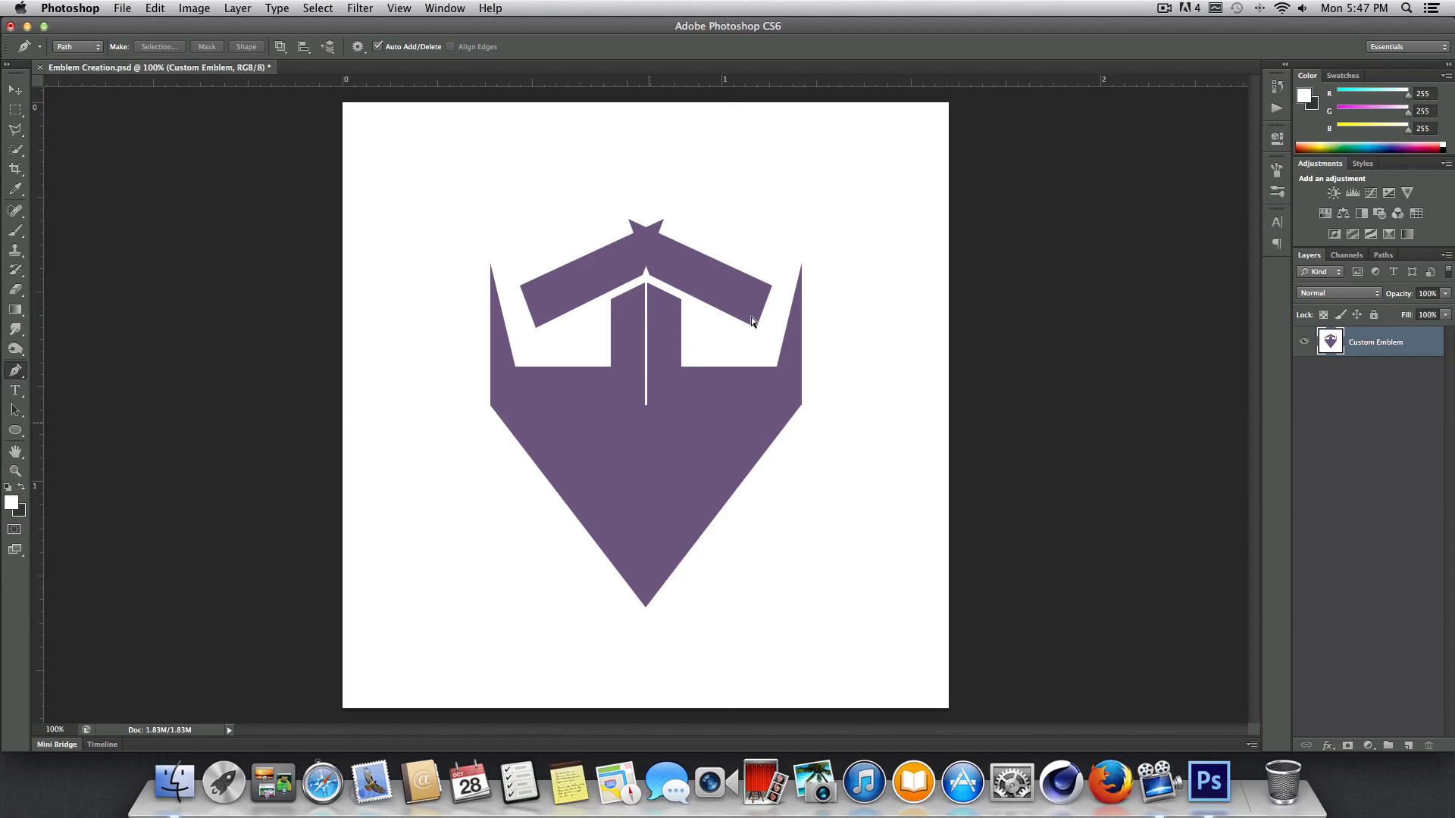
pyautogui.press('super+apostrophe')
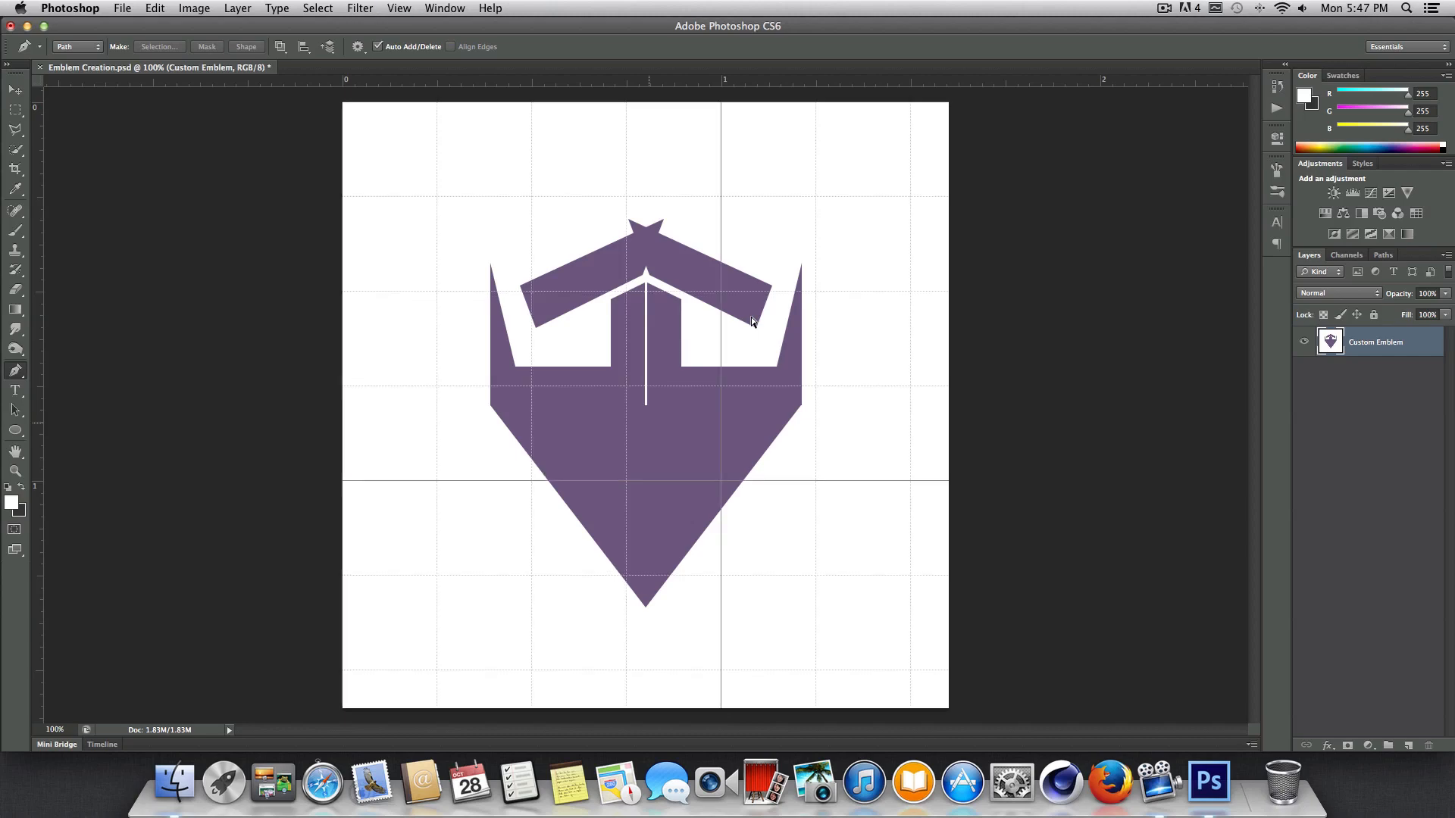
pyautogui.press('super+apostrophe')
pyautogui.press('super+semicolon')
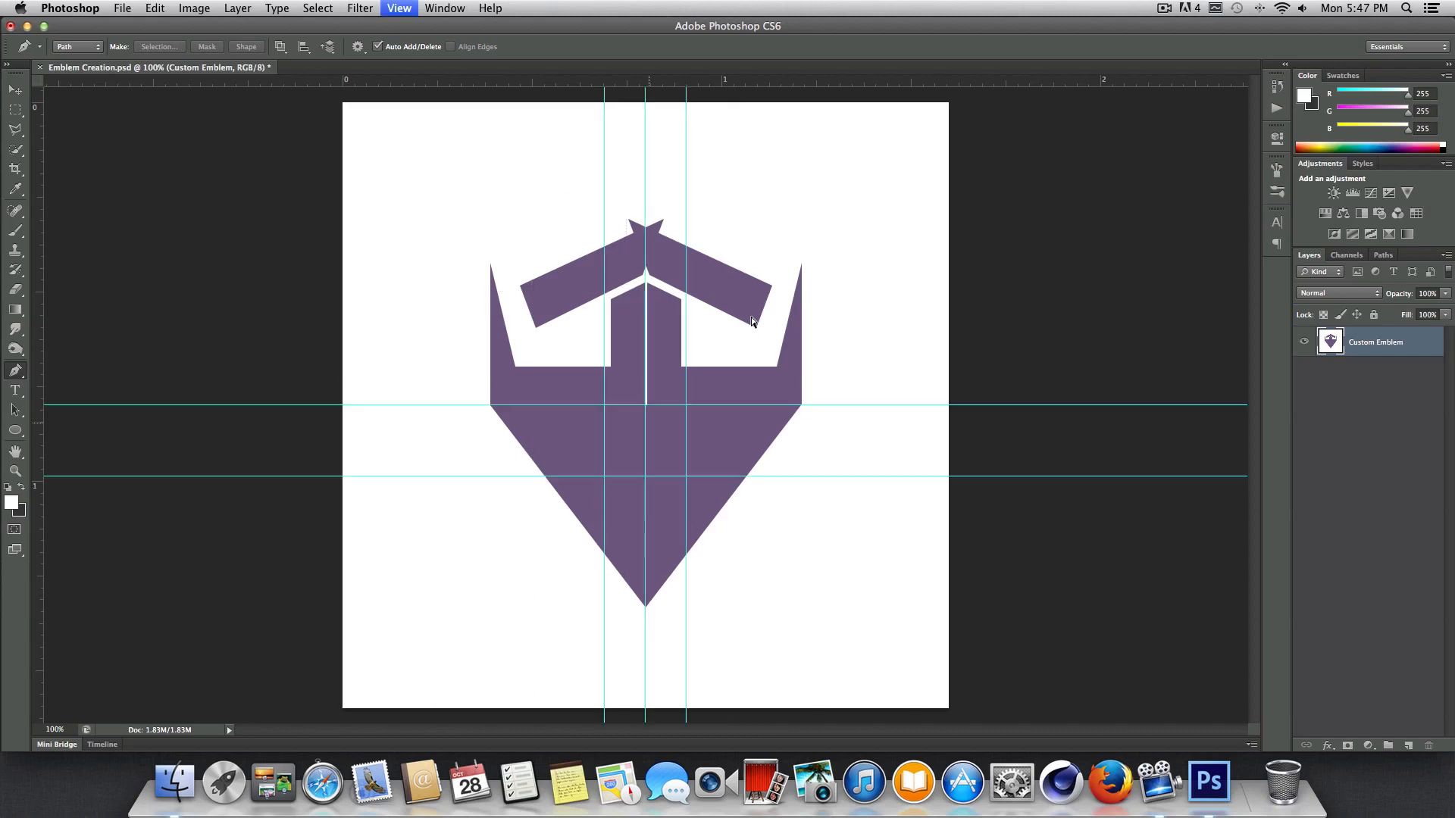
pyautogui.press('super+semicolon')
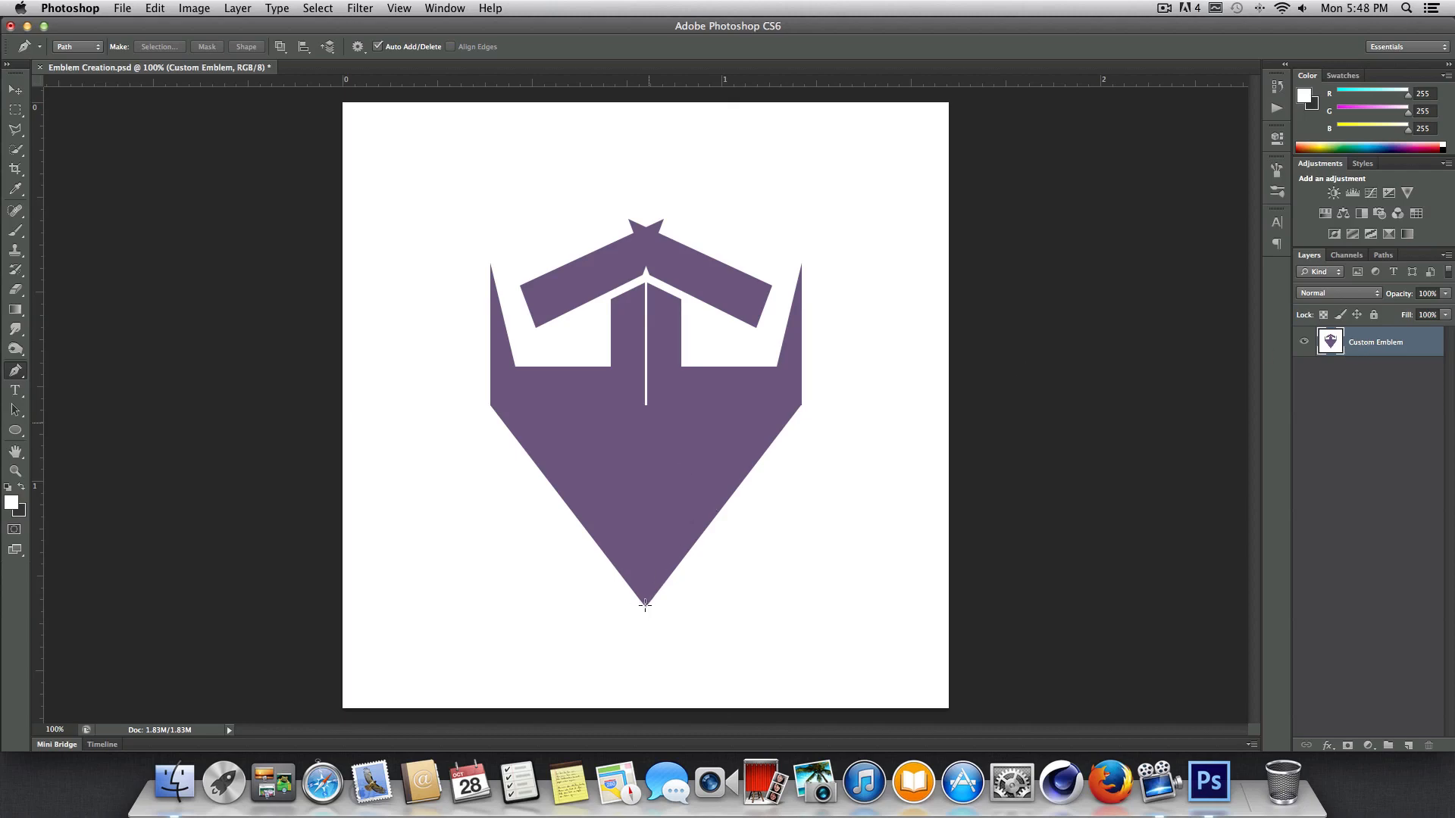
pyautogui.press('super+semicolon')
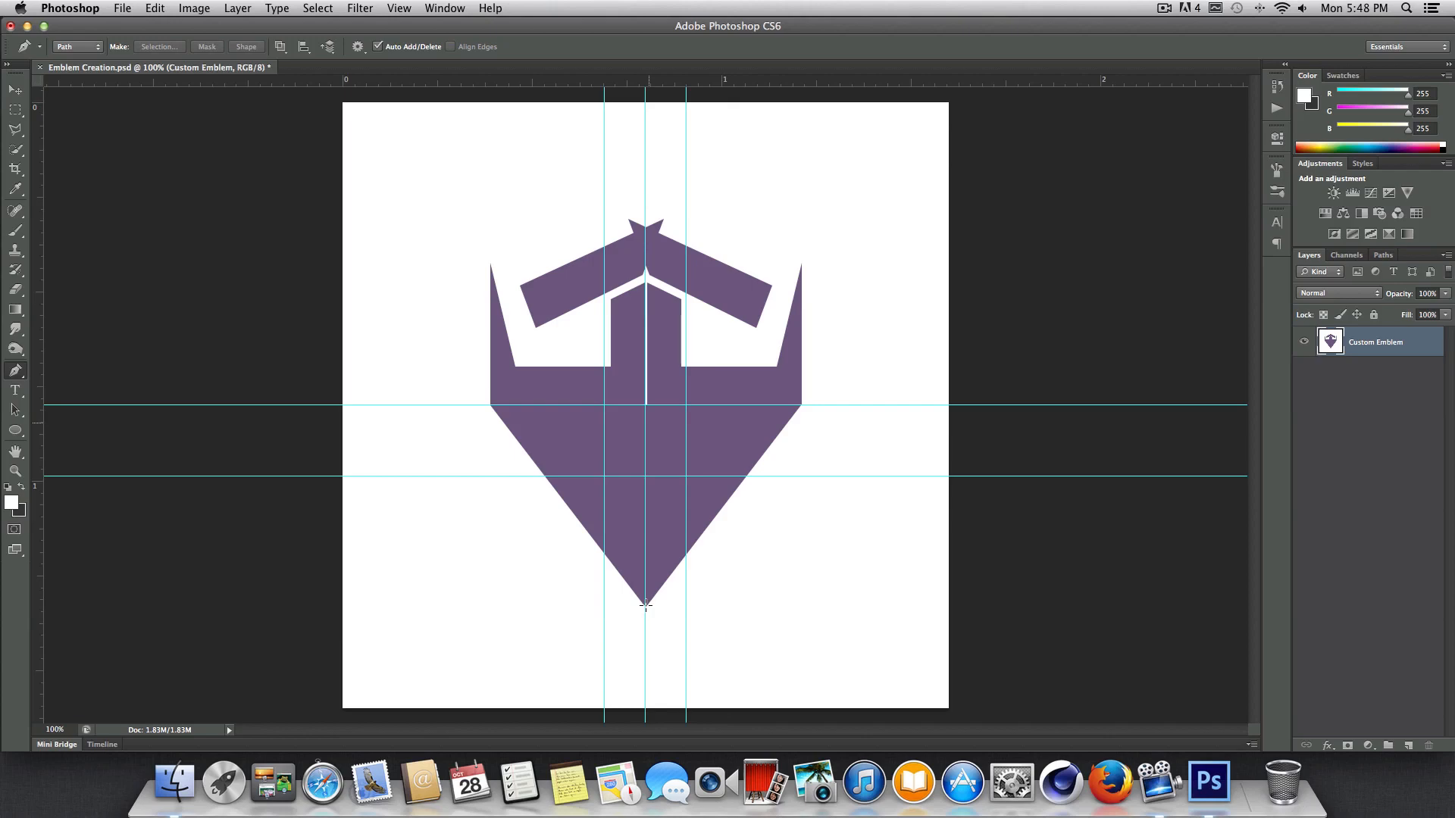
# Start a Pen path at the emblem's bottom tip and trace its left edge through the side corner to the left spike's tip.
pyautogui.click(645, 604)
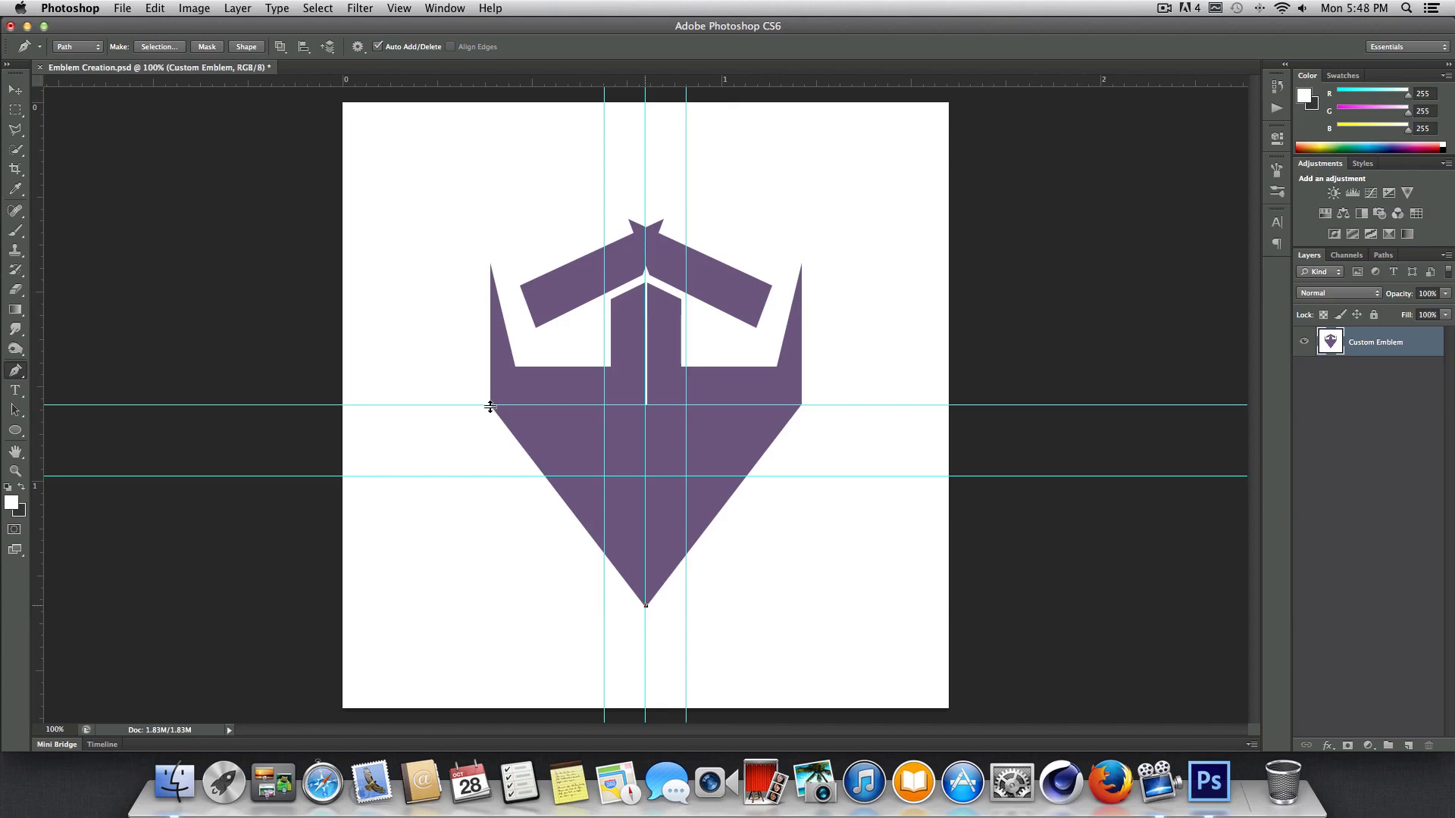
pyautogui.press('super+equal')
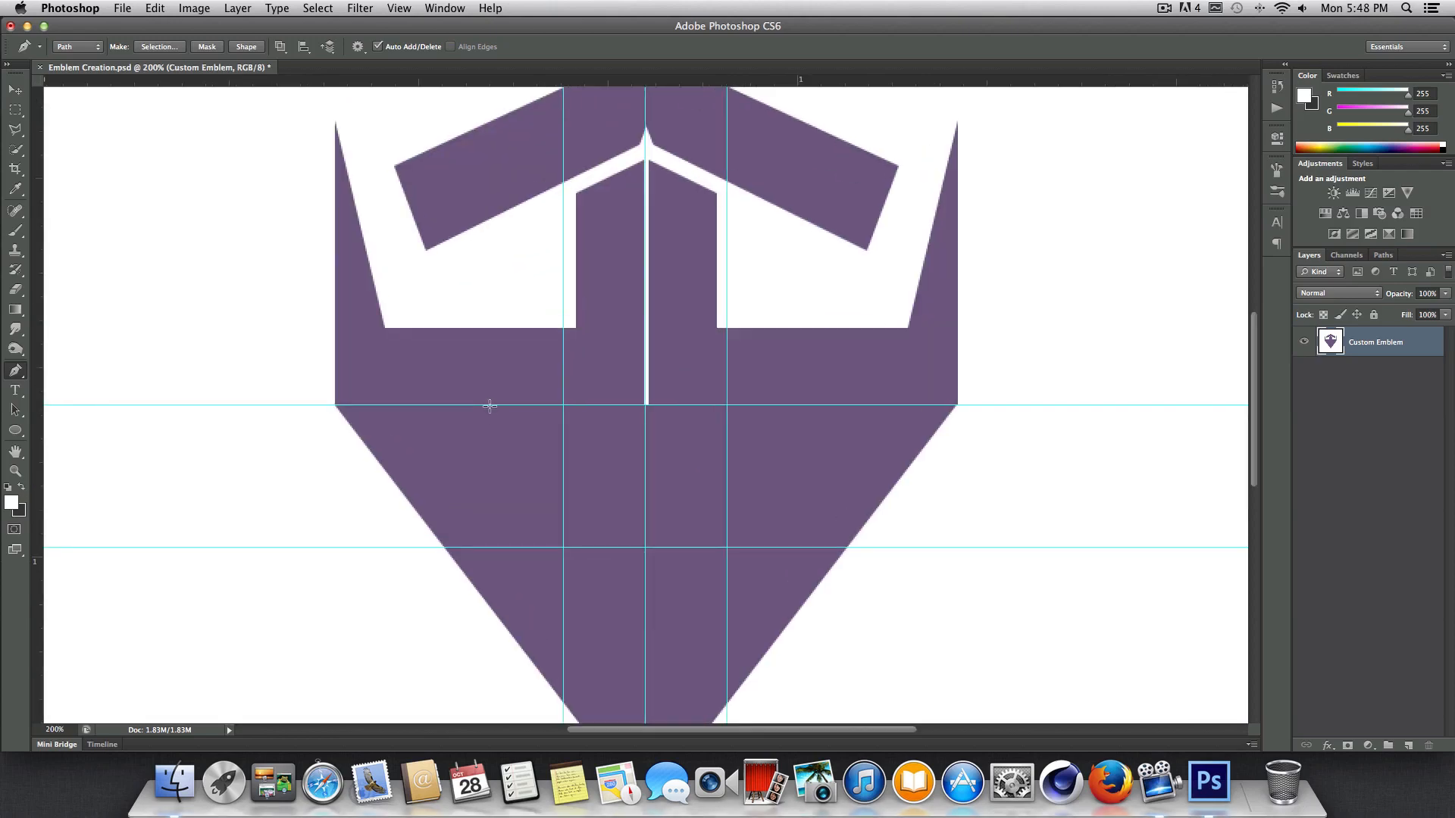
pyautogui.scroll(-5, 489, 406)
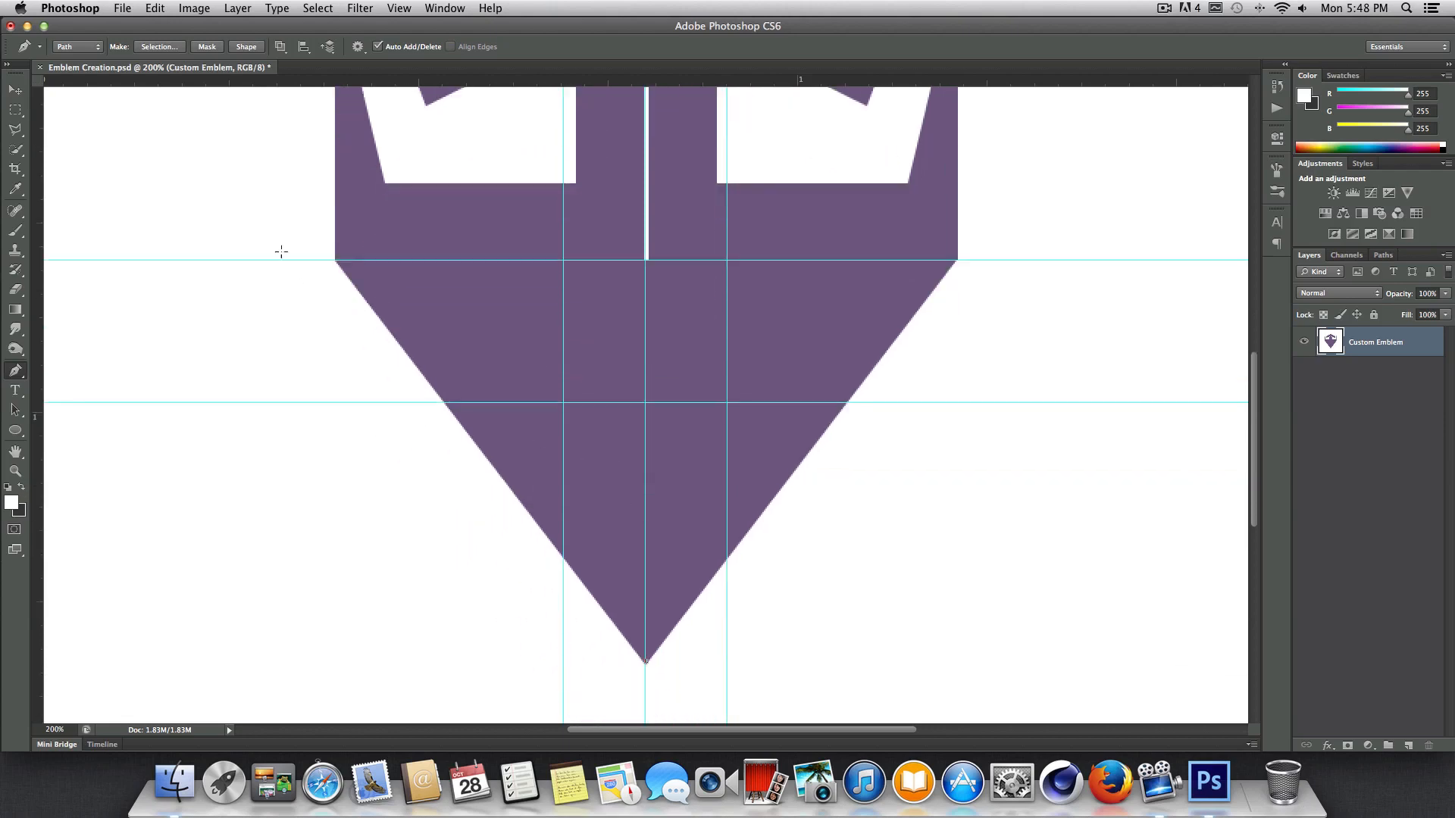
pyautogui.click(334, 260)
pyautogui.scroll(8, 360, 227)
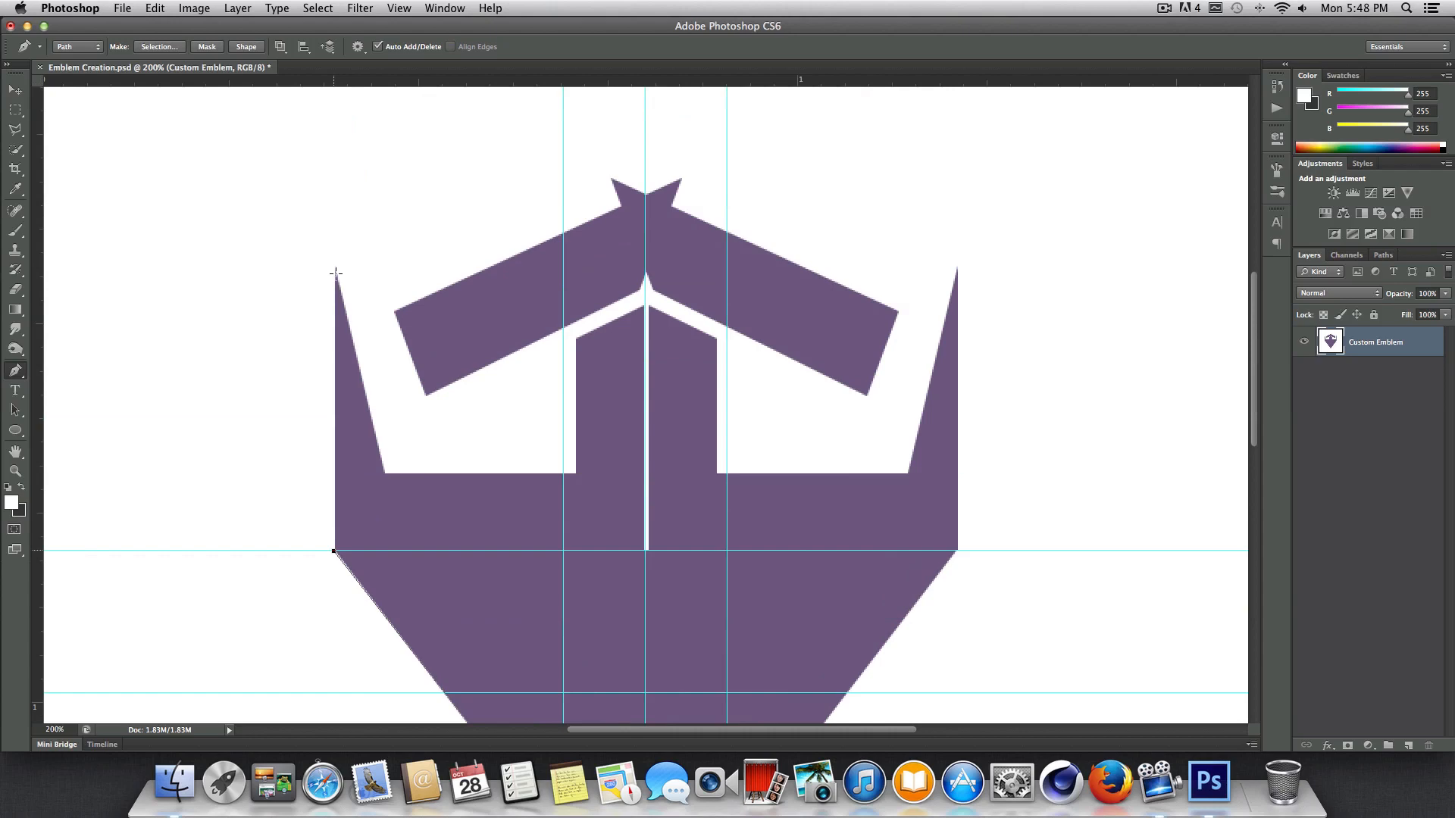
pyautogui.click(336, 269)
pyautogui.press('super+z')
pyautogui.click(336, 270)
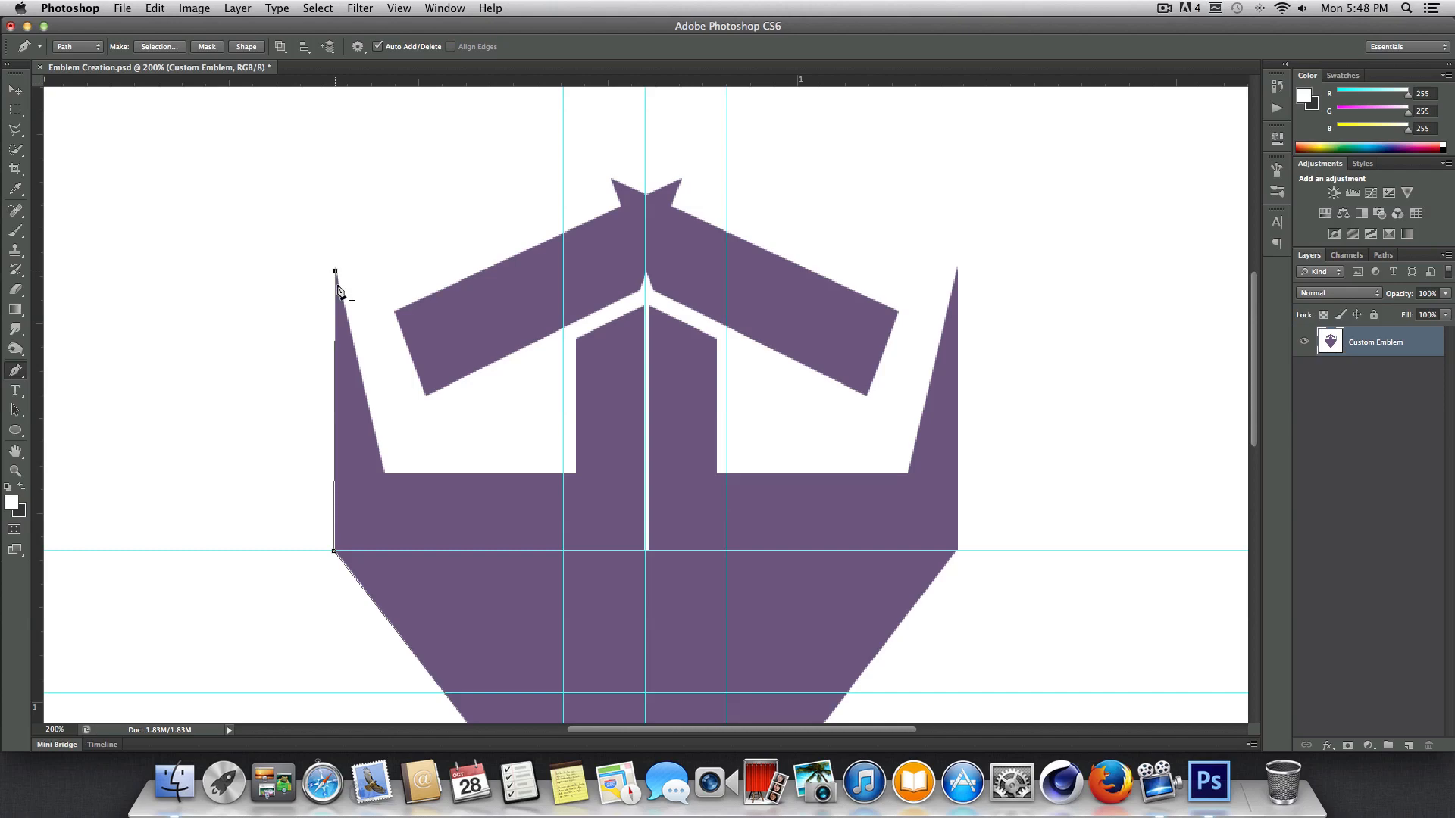
# Continue the path from the left spike around the left eye opening to the left pillar's upper outer corner, redoing the last two anchor points.
pyautogui.click(384, 473)
pyautogui.click(577, 473)
pyautogui.click(576, 341)
pyautogui.press('alt+super+z')
pyautogui.press('alt+super+z')
pyautogui.click(578, 473)
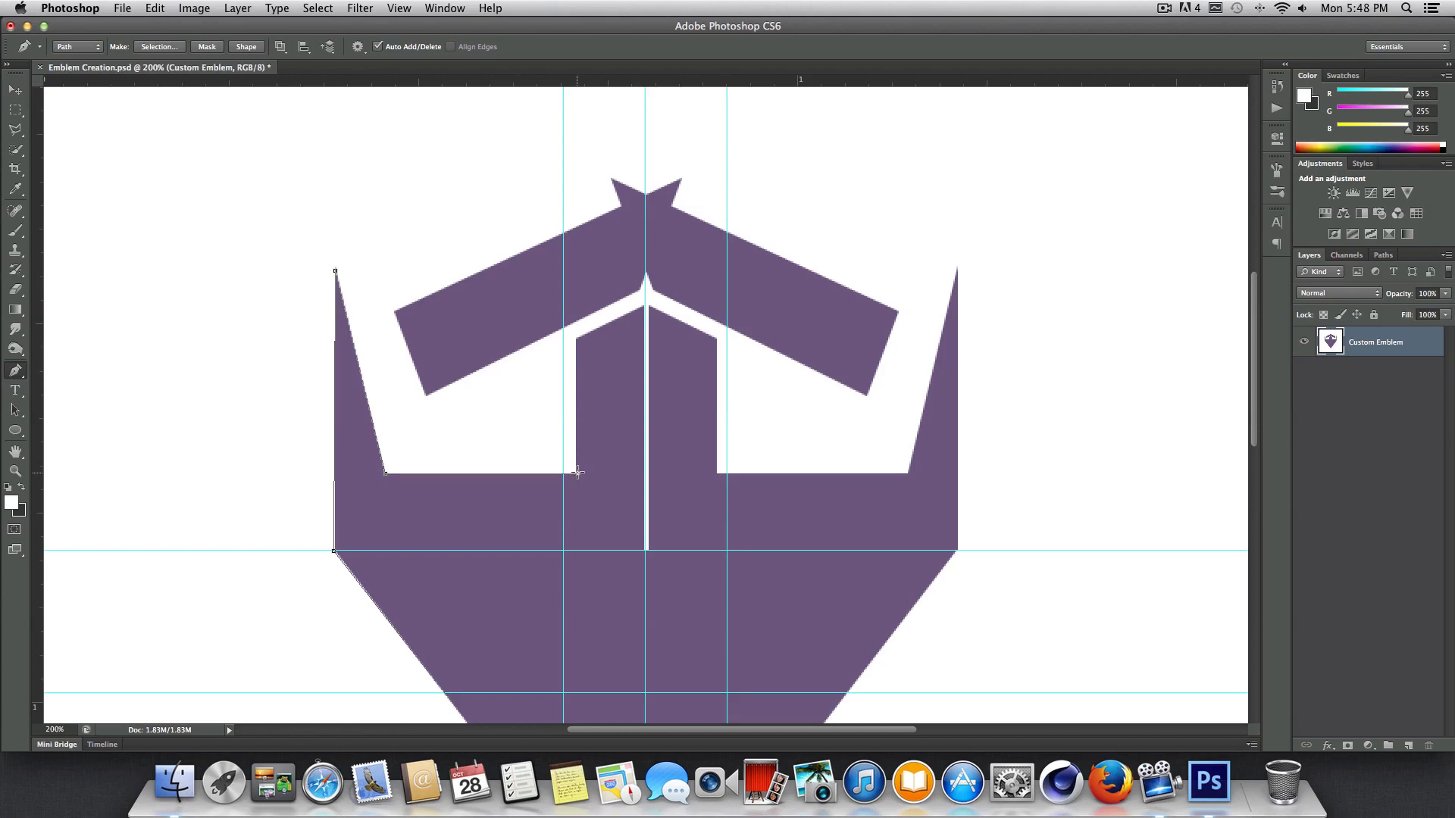
pyautogui.click(577, 340)
# Replace the misplaced anchor on the center guide with one at the left pillar's inner peak, with the guides hidden.
pyautogui.click(646, 307)
pyautogui.scroll(2, 640, 317)
pyautogui.press('super+equal')
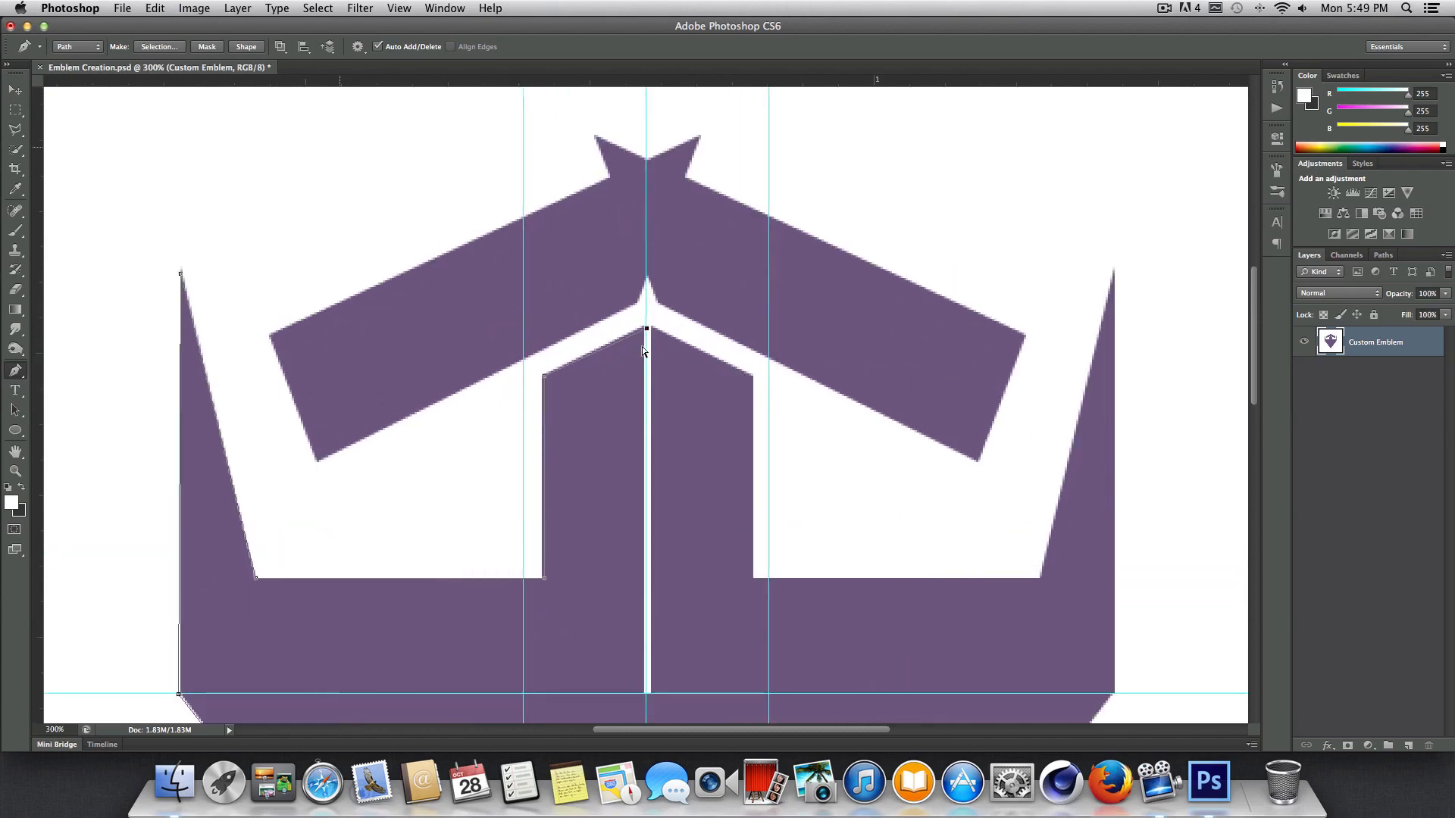
pyautogui.press('super+equal')
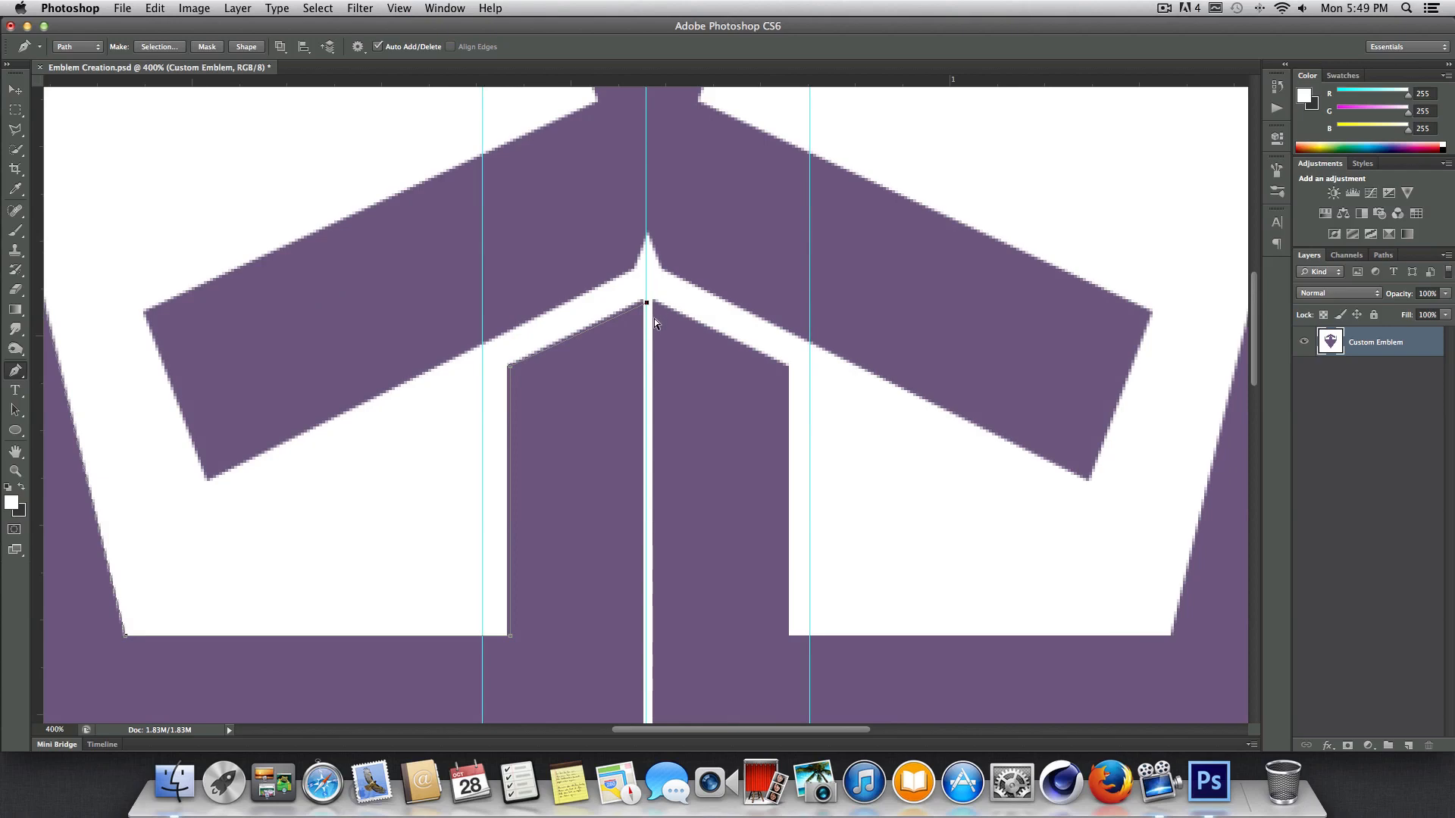
pyautogui.press('super+z')
pyautogui.press('super+semicolon')
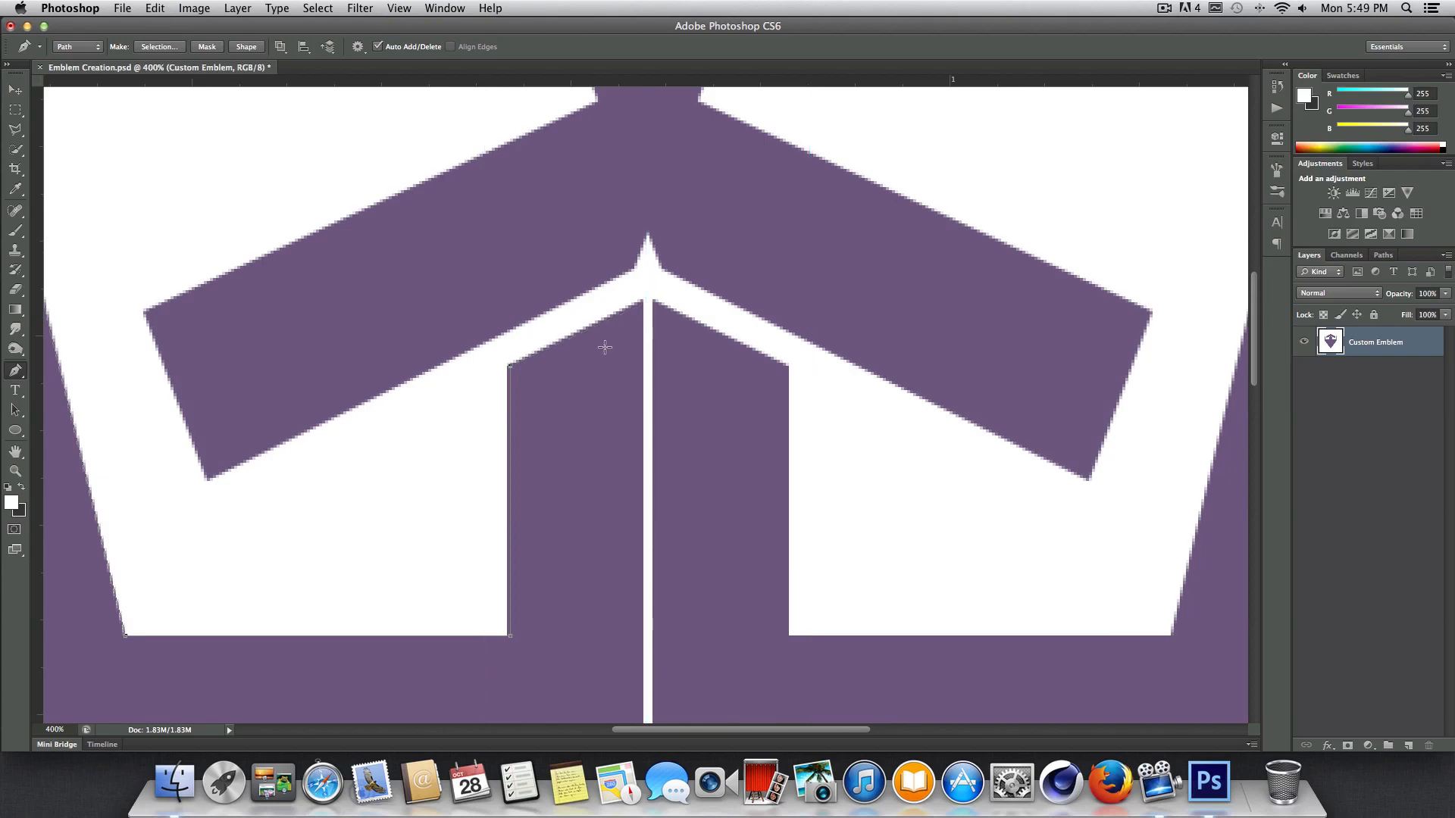
pyautogui.click(642, 301)
# Trace the path down the narrow center slit, across its base and up to the right pillar's inner peak.
pyautogui.scroll(-3, 635, 595)
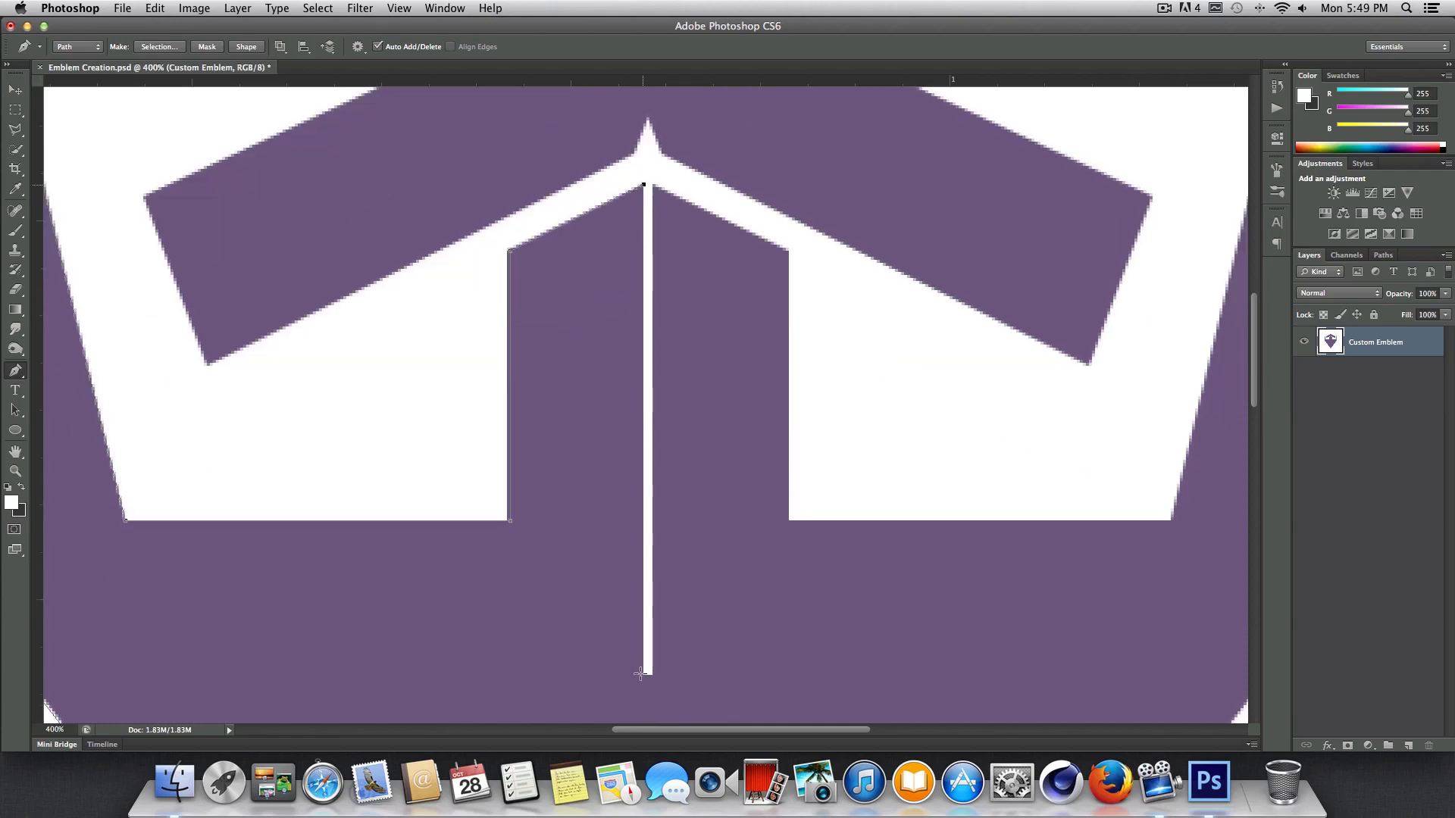
pyautogui.click(644, 676)
pyautogui.click(652, 675)
pyautogui.click(652, 185)
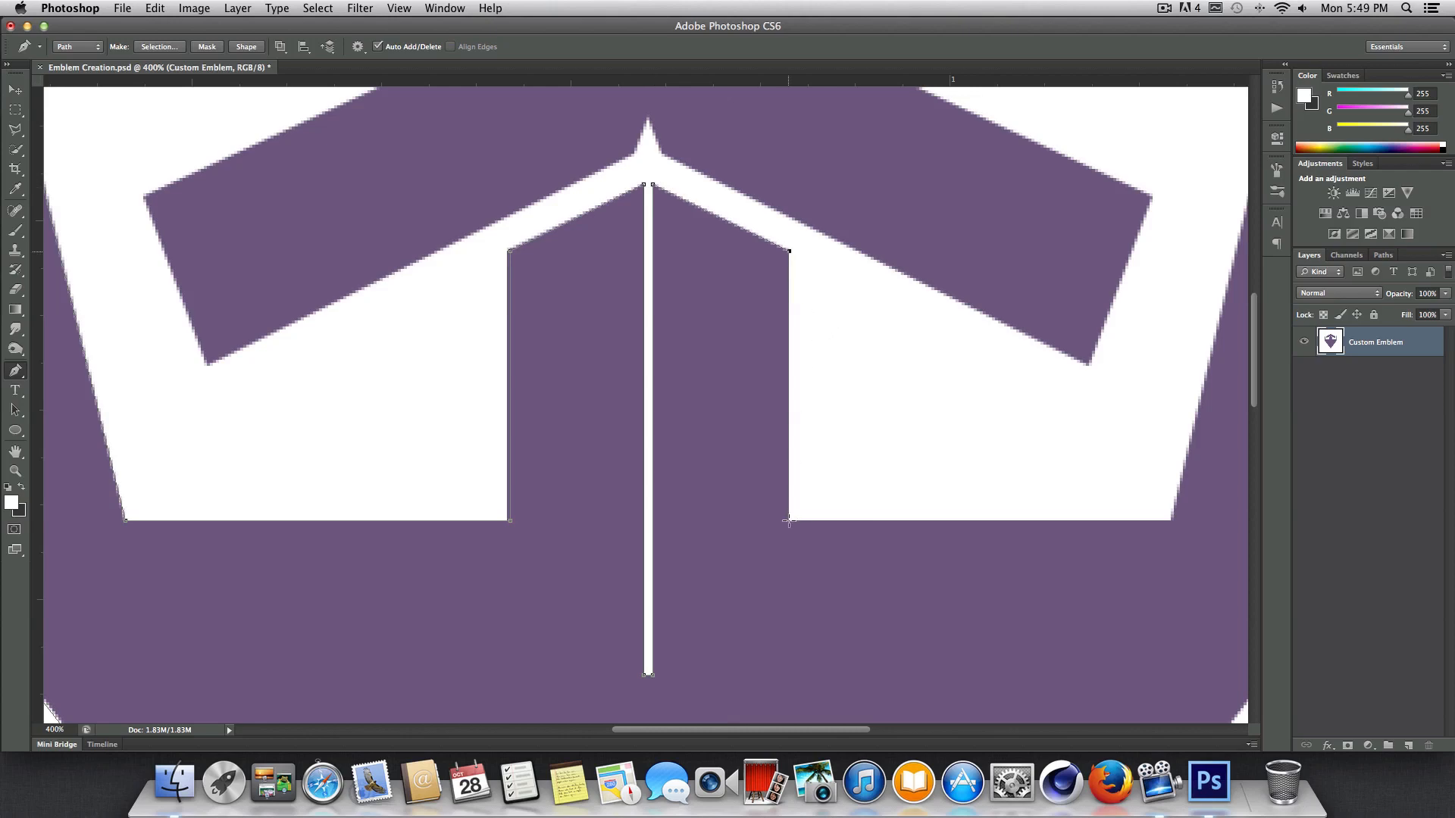
# Trace the path around the right eye opening and the right spike to the emblem's right side corner.
pyautogui.click(790, 521)
pyautogui.moveTo(826, 731); pyautogui.dragTo(909, 698)
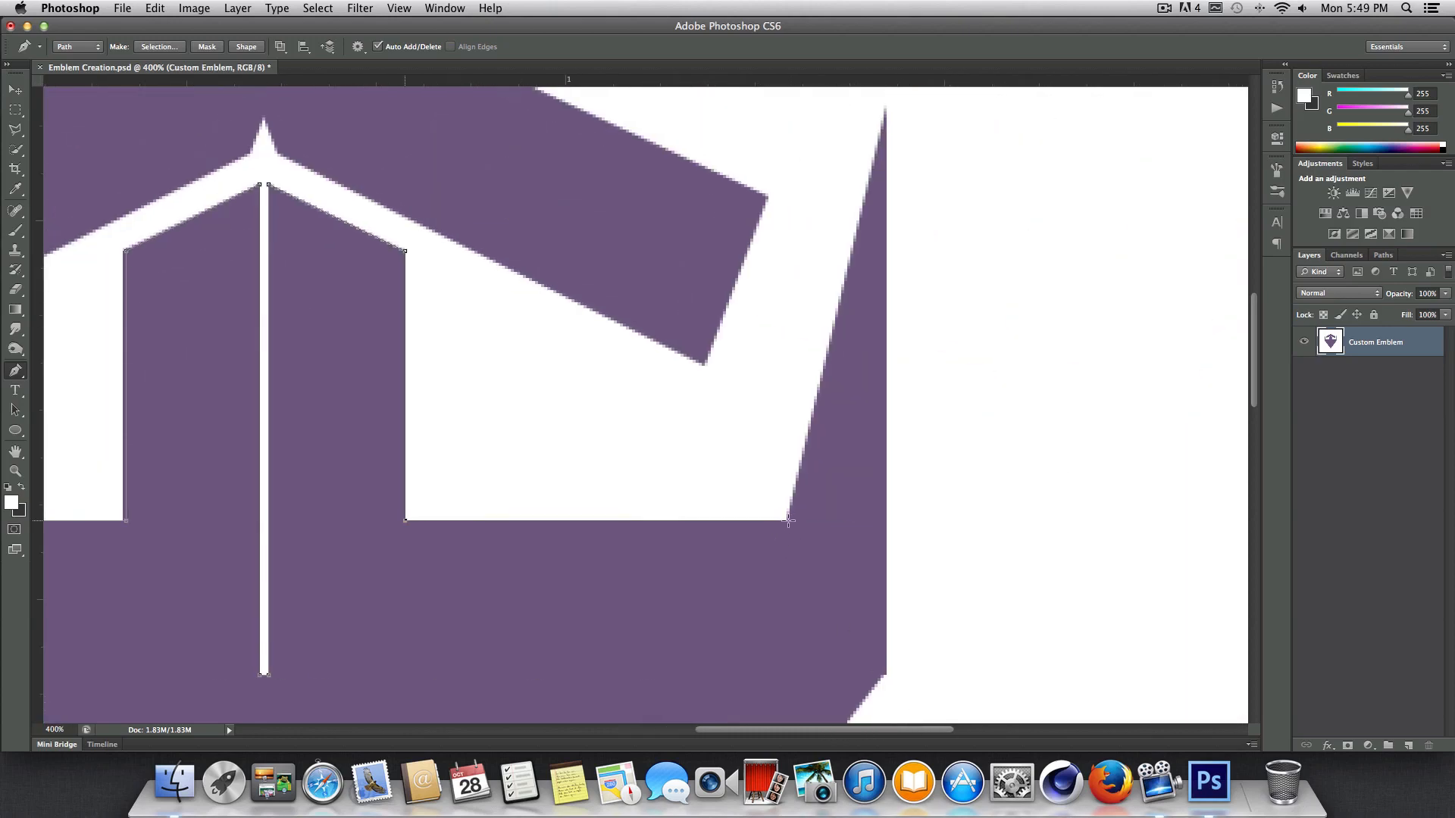
pyautogui.click(787, 521)
pyautogui.scroll(-2, 883, 587)
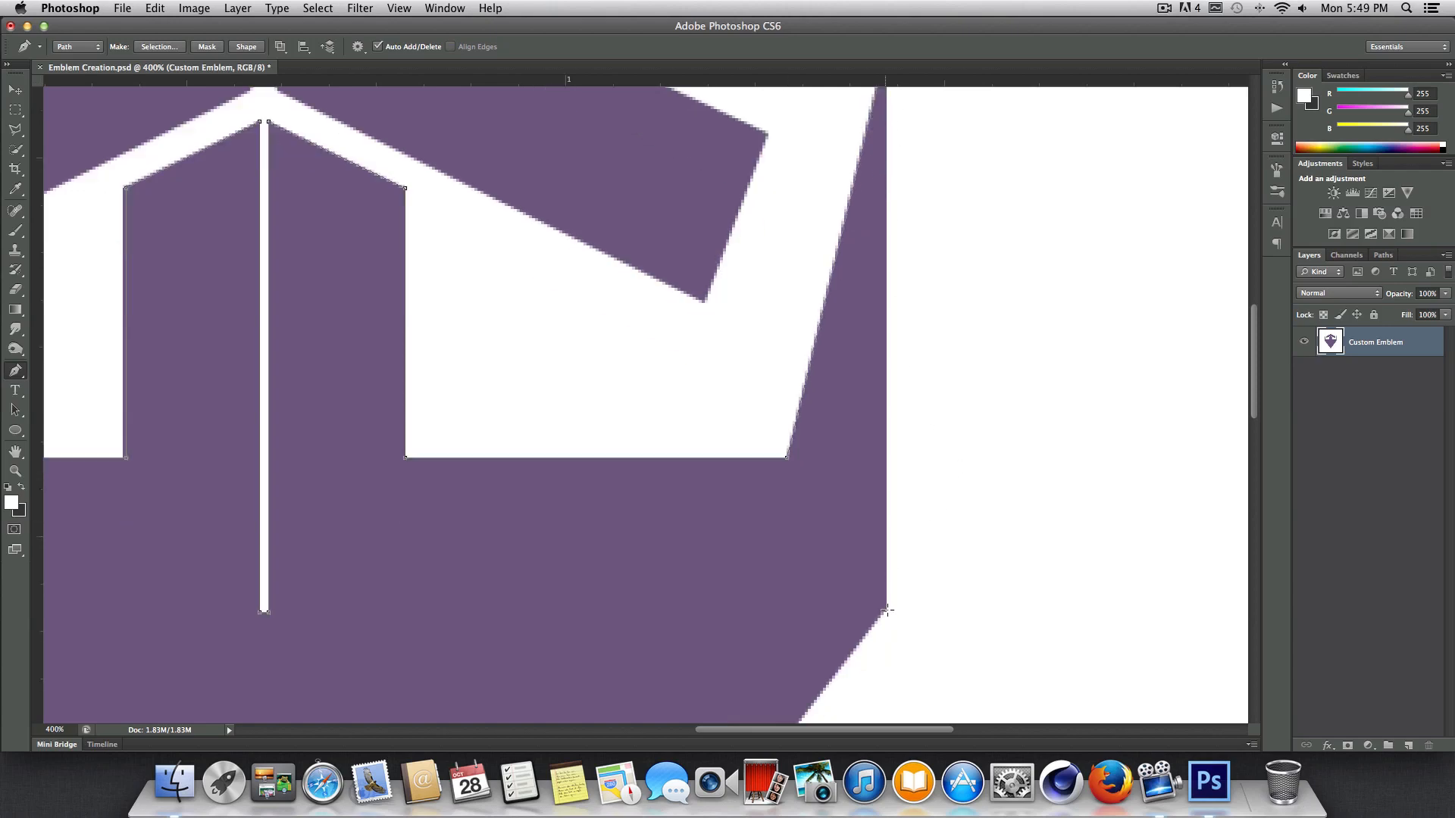
pyautogui.click(887, 610)
# Close the emblem's main body path at its starting anchor on the bottom tip.
pyautogui.scroll(-6, 888, 599)
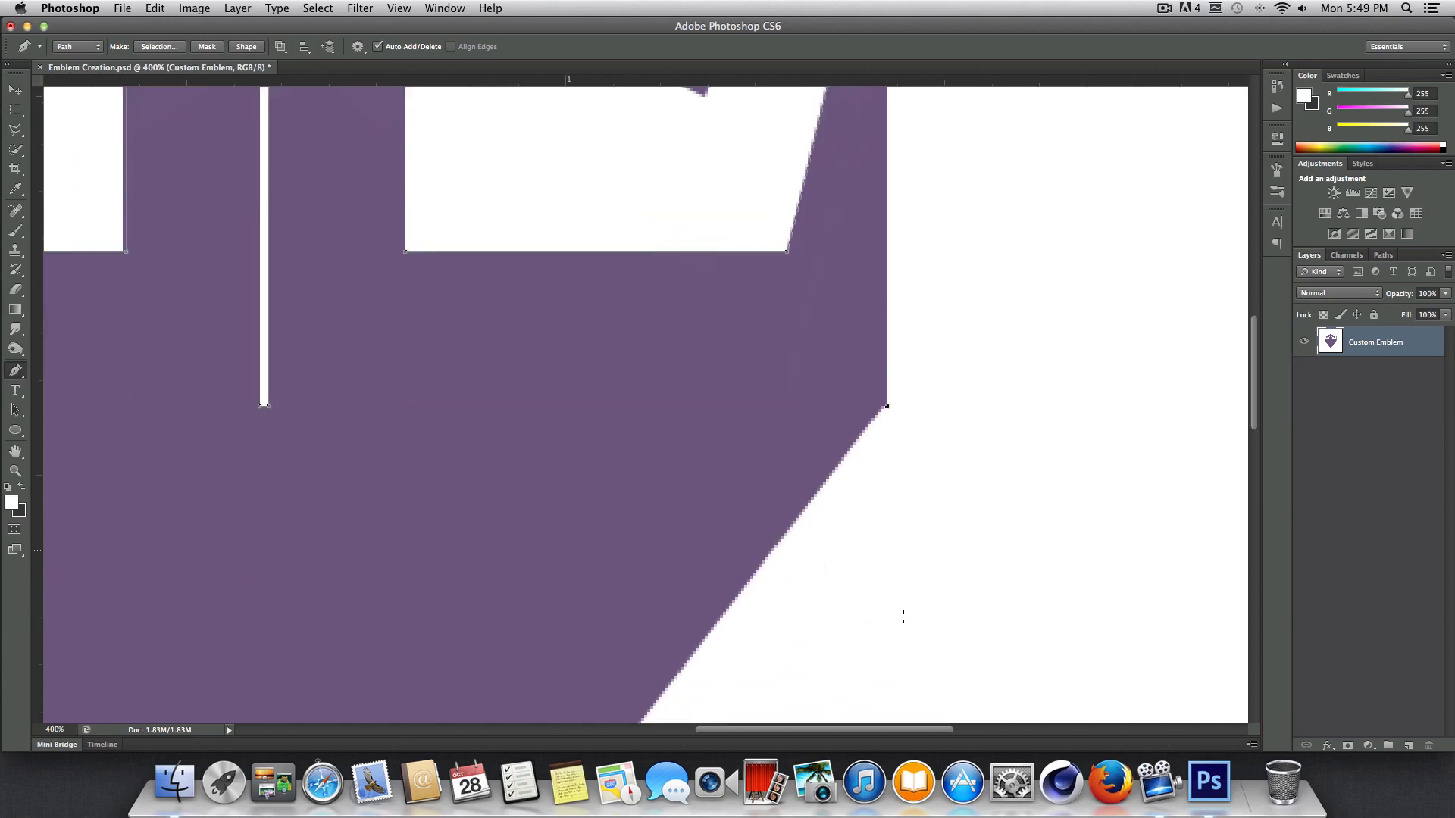
pyautogui.scroll(-10, 889, 593)
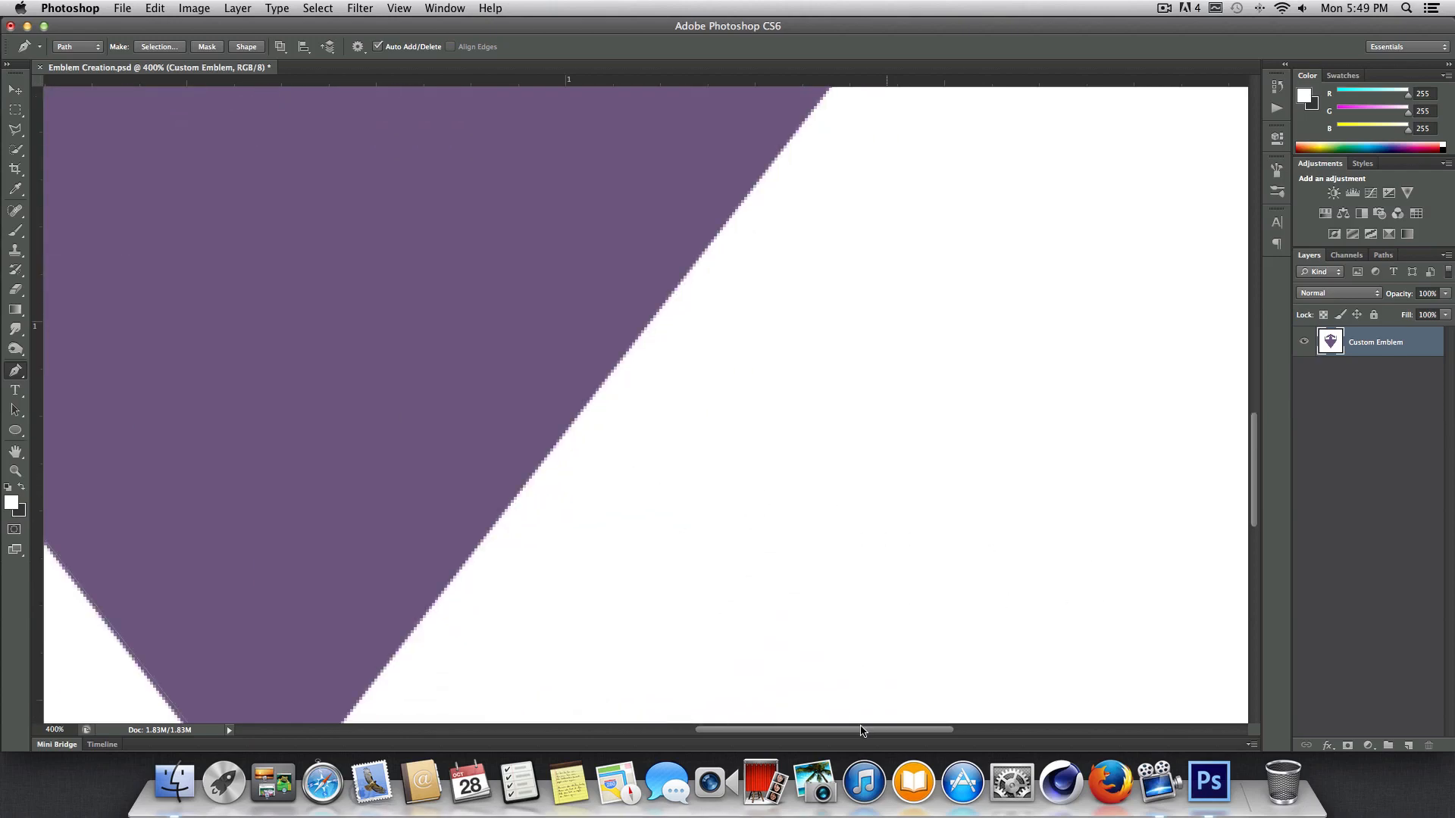
pyautogui.hscroll(-8, 713, 626)
pyautogui.scroll(-3, 712, 626)
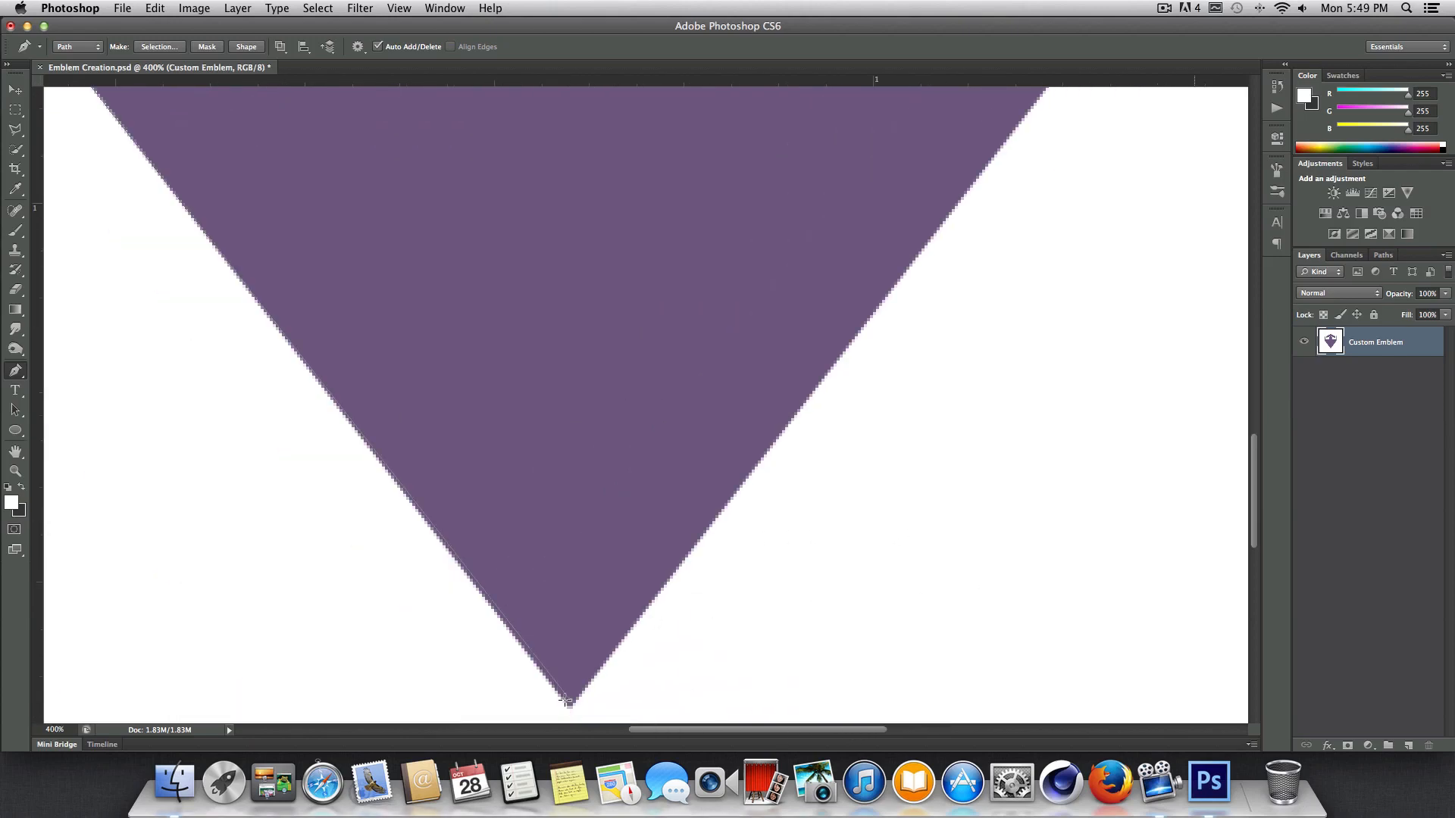
pyautogui.click(567, 698)
# Start a second path at the roof piece's lower right corner and trace its right arm and the notched peak.
pyautogui.press('super+1')
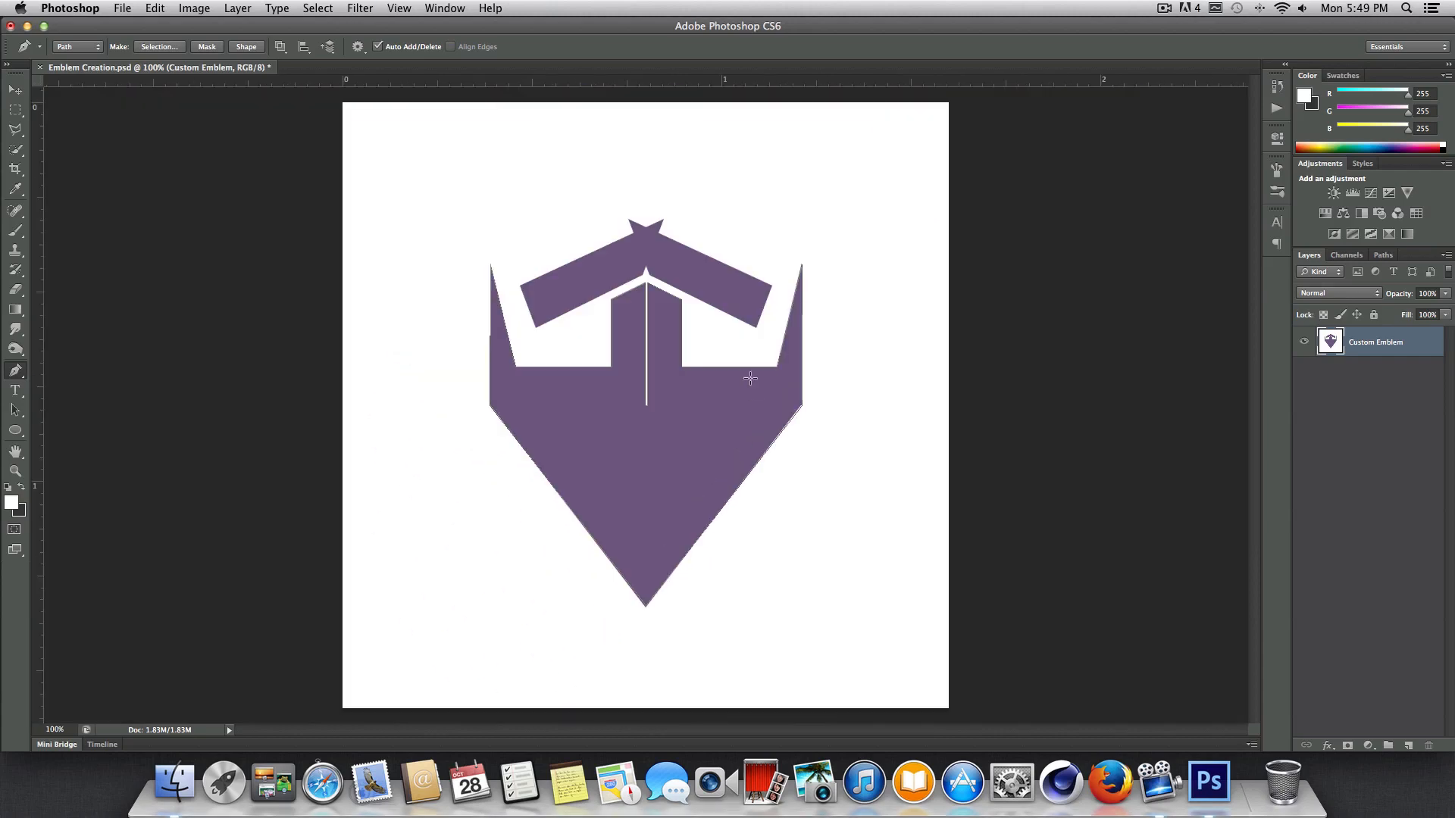
pyautogui.press('super+plus')
pyautogui.scroll(2, 753, 323)
pyautogui.click(865, 325)
pyautogui.click(898, 242)
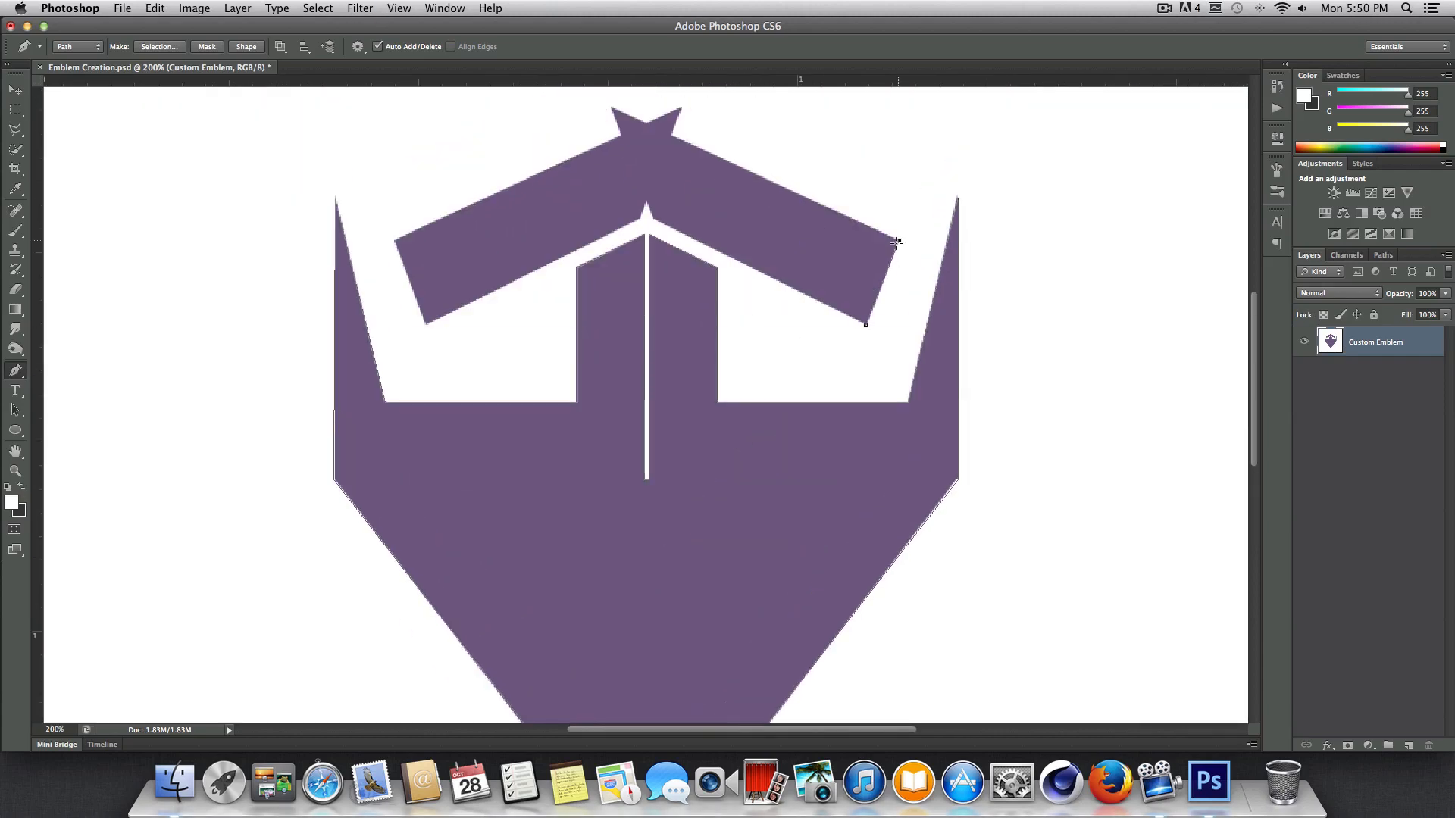
pyautogui.press('super+plus')
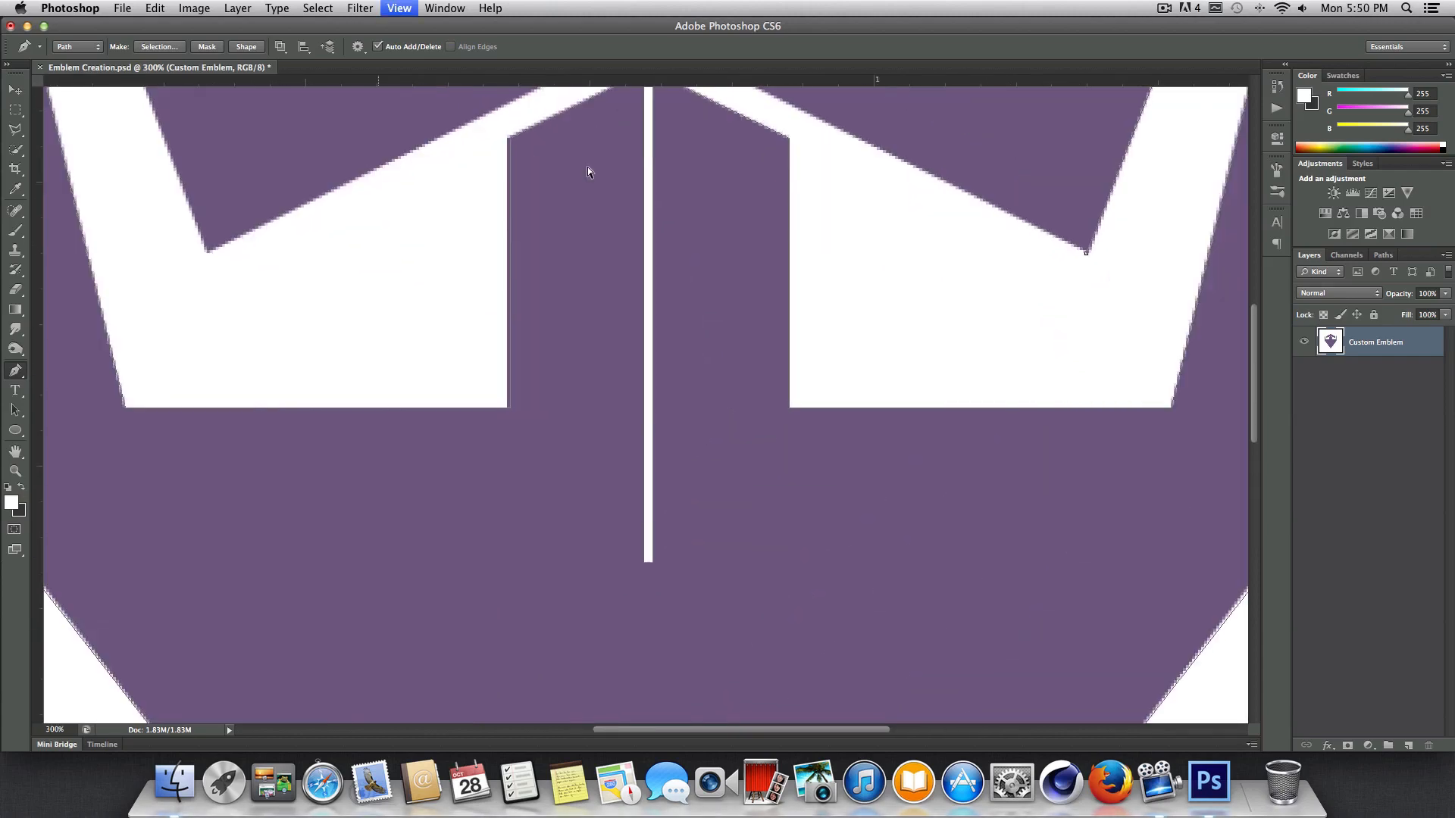
pyautogui.press('super+plus')
pyautogui.scroll(3, 662, 320)
pyautogui.click(647, 330)
pyautogui.click(578, 301)
pyautogui.click(599, 355)
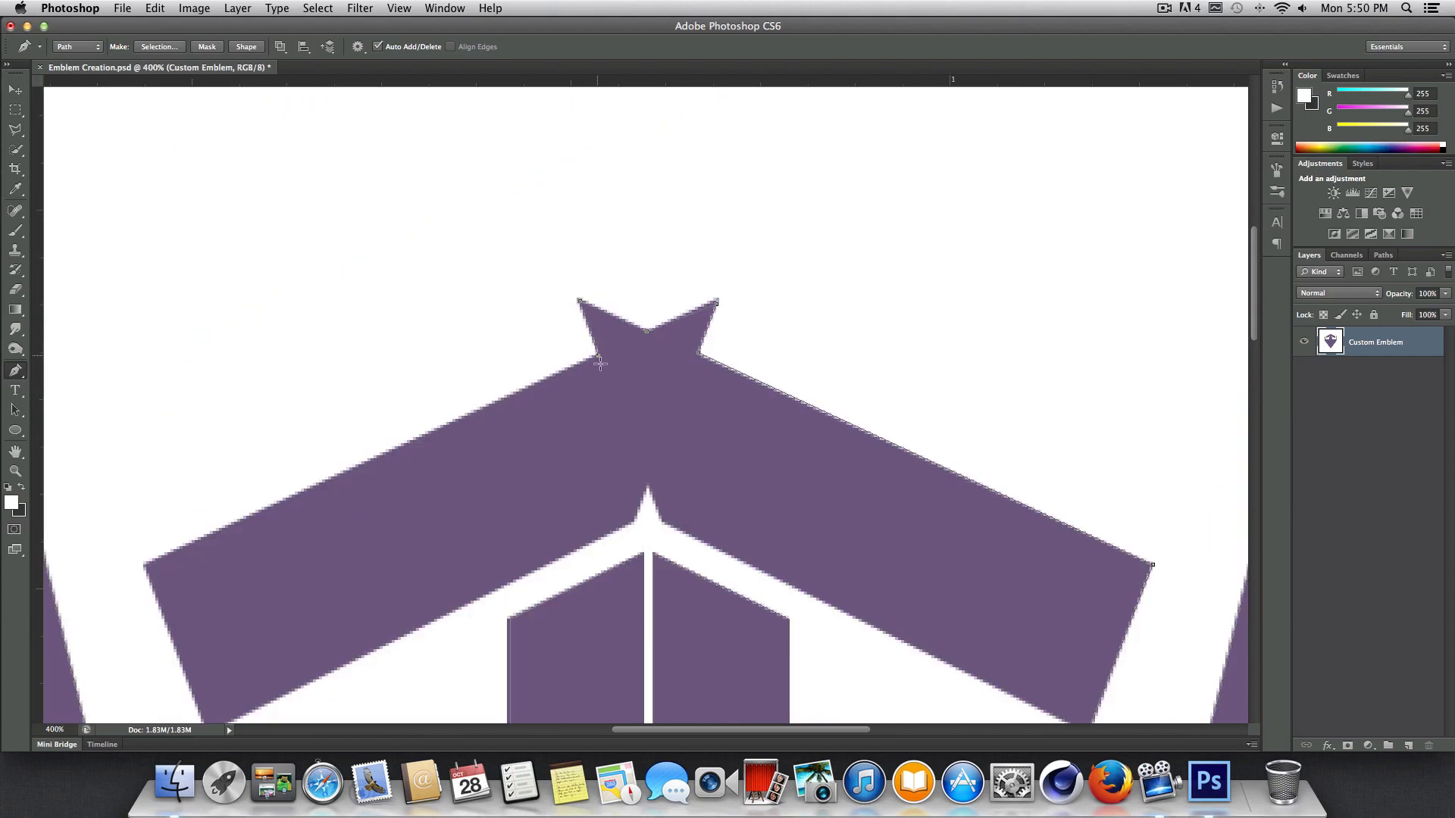
# Trace the roof piece's left arm and the small inner peak, and close the path at its lower right starting corner.
pyautogui.click(143, 564)
pyautogui.scroll(-3, 209, 541)
pyautogui.click(207, 546)
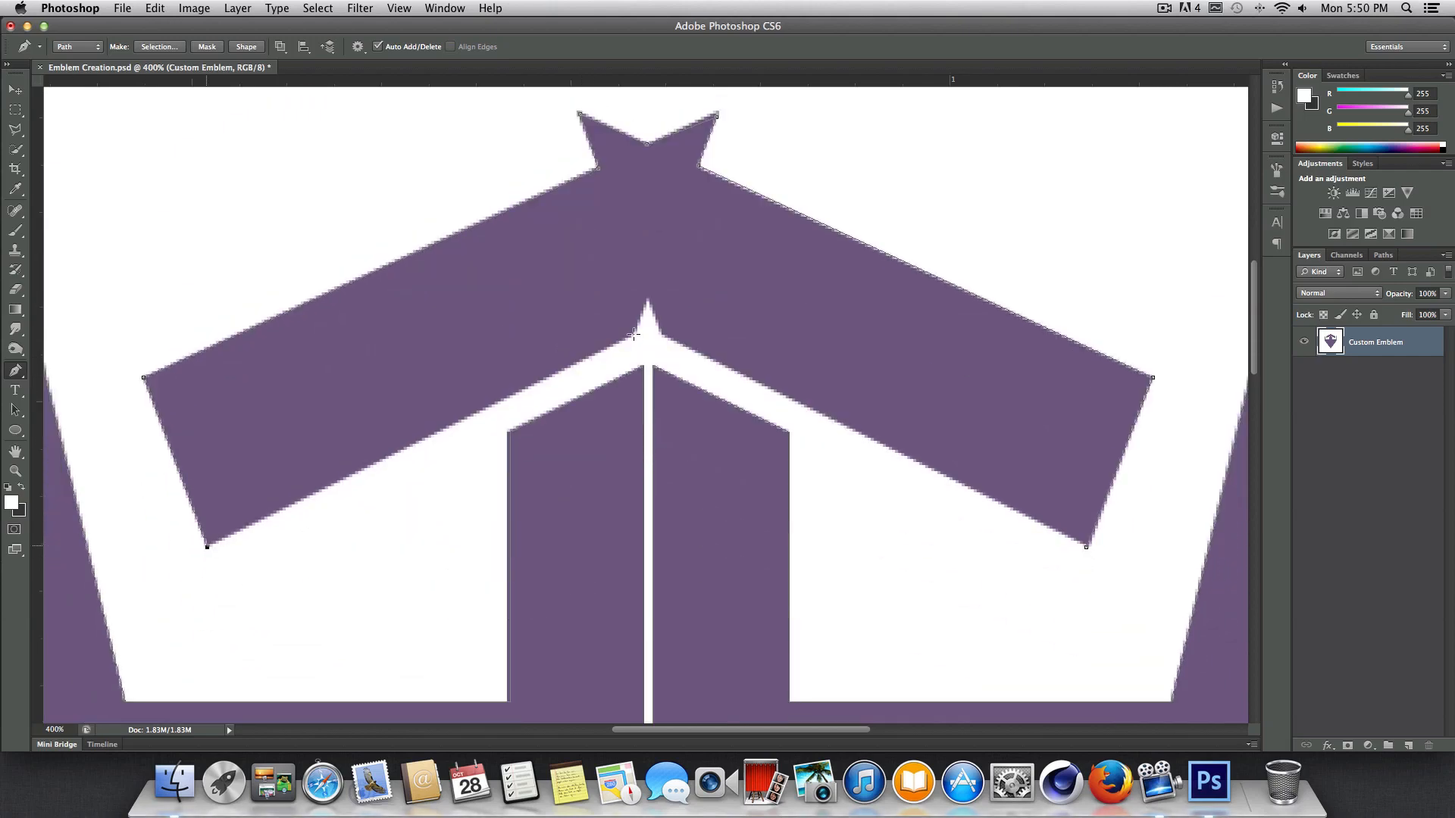
pyautogui.click(635, 334)
pyautogui.click(648, 298)
pyautogui.click(661, 335)
pyautogui.click(1086, 547)
# Hide the Custom Emblem layer to inspect the finished paths on the whole canvas, and show the layer again.
pyautogui.press('super+1')
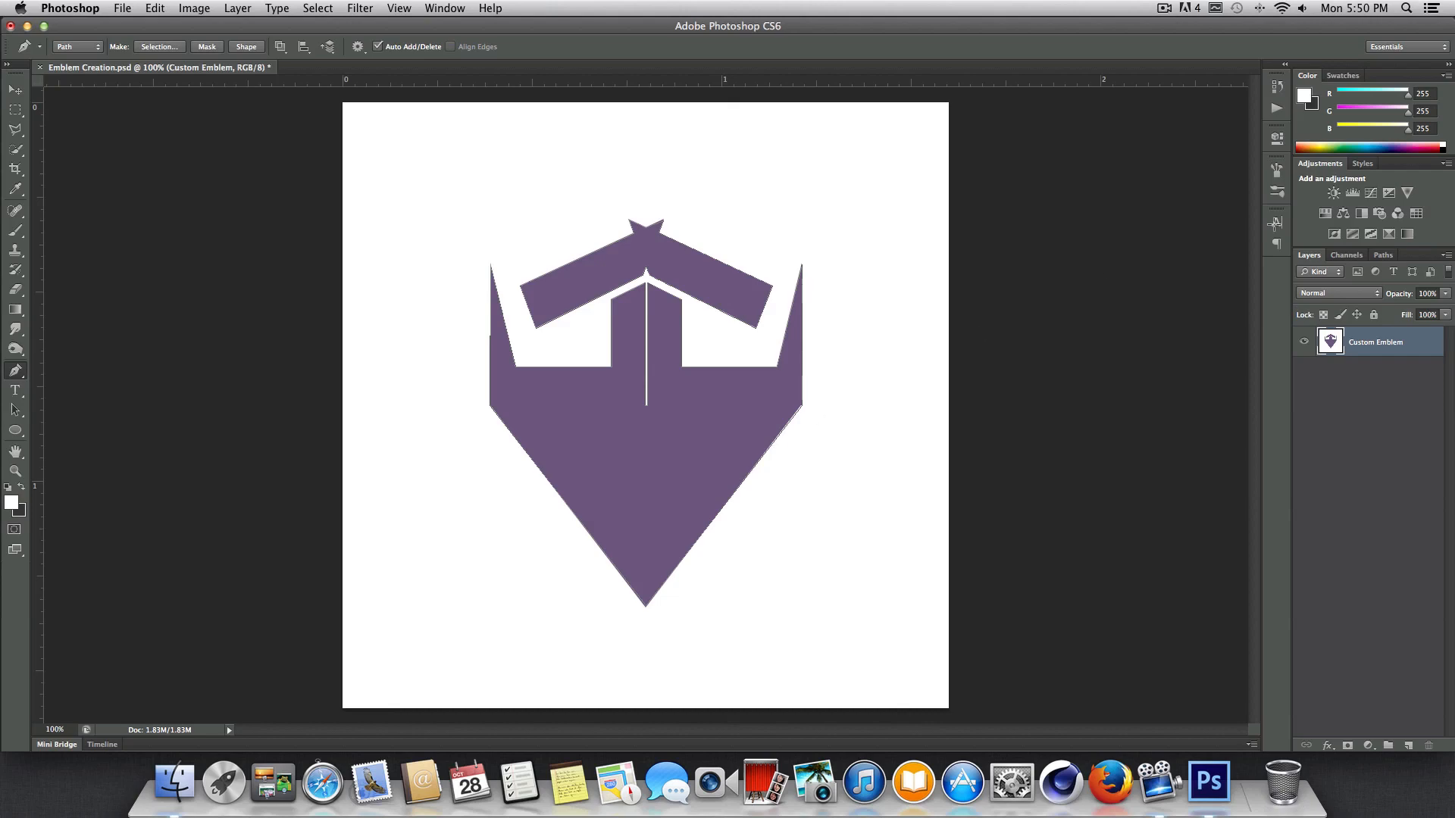
pyautogui.click(1304, 342)
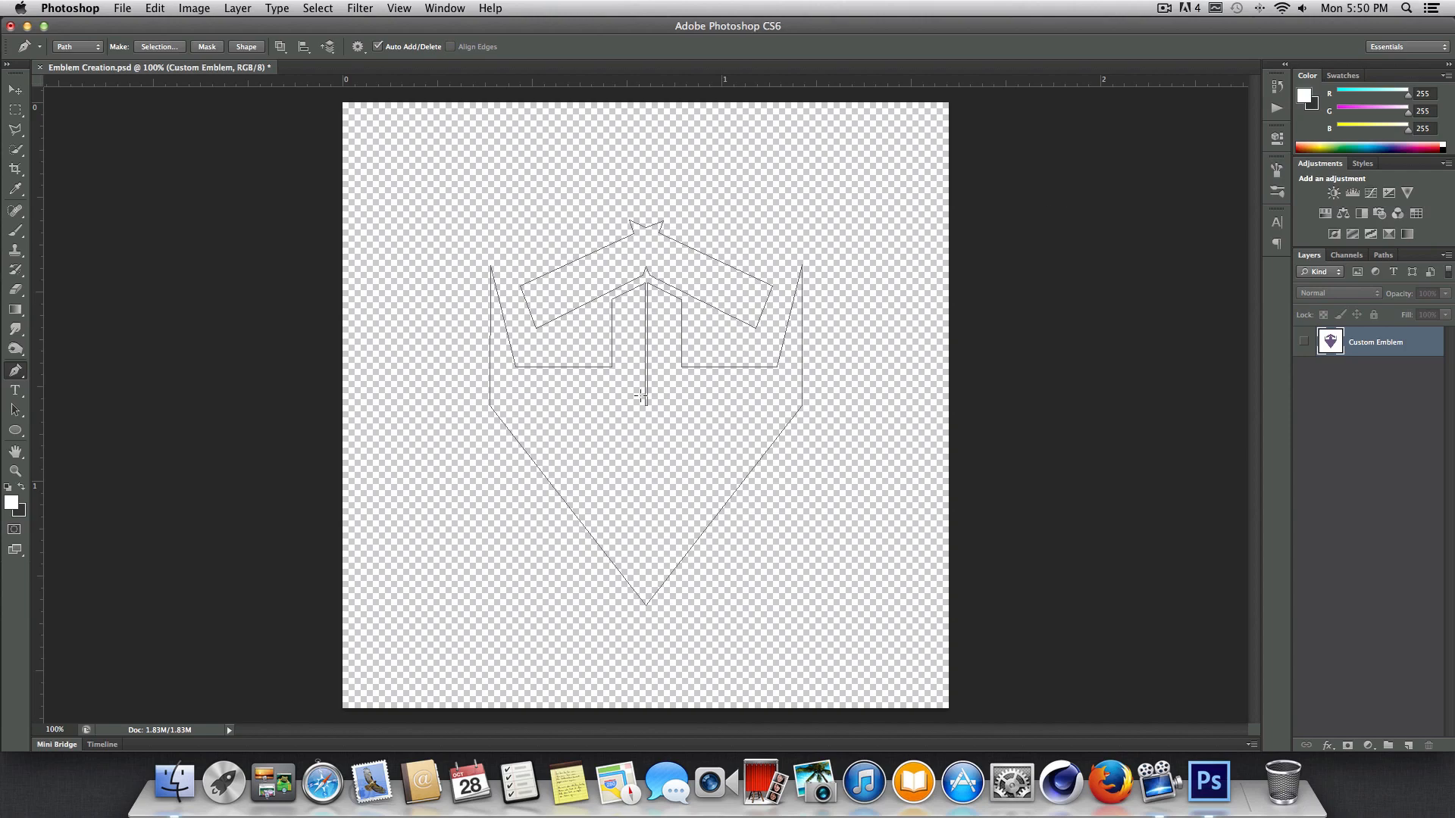
pyautogui.click(1304, 342)
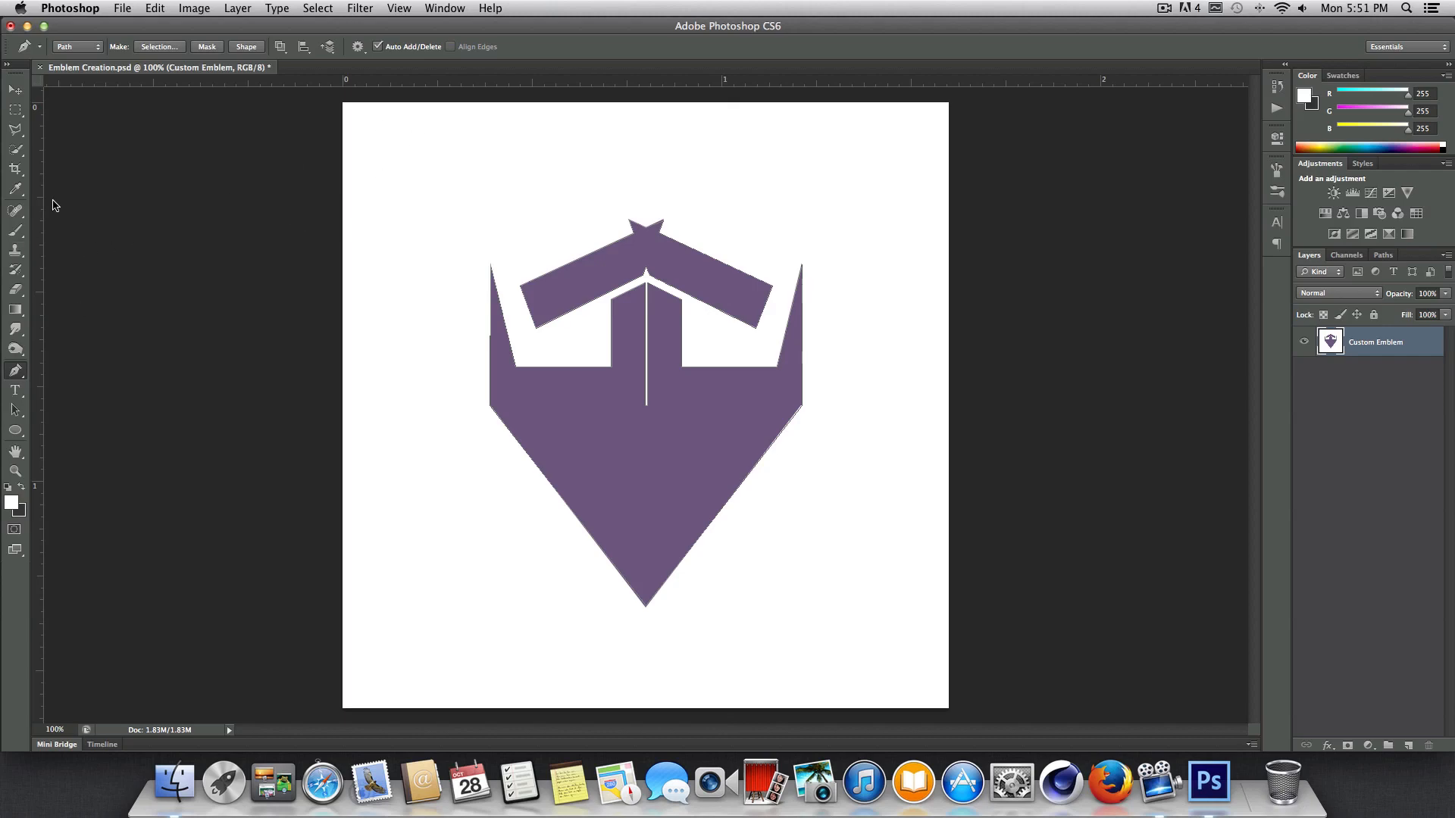
# Export the Work Path to Illustrator as Emblem Creation.ai on the Desktop.
pyautogui.click(122, 8)
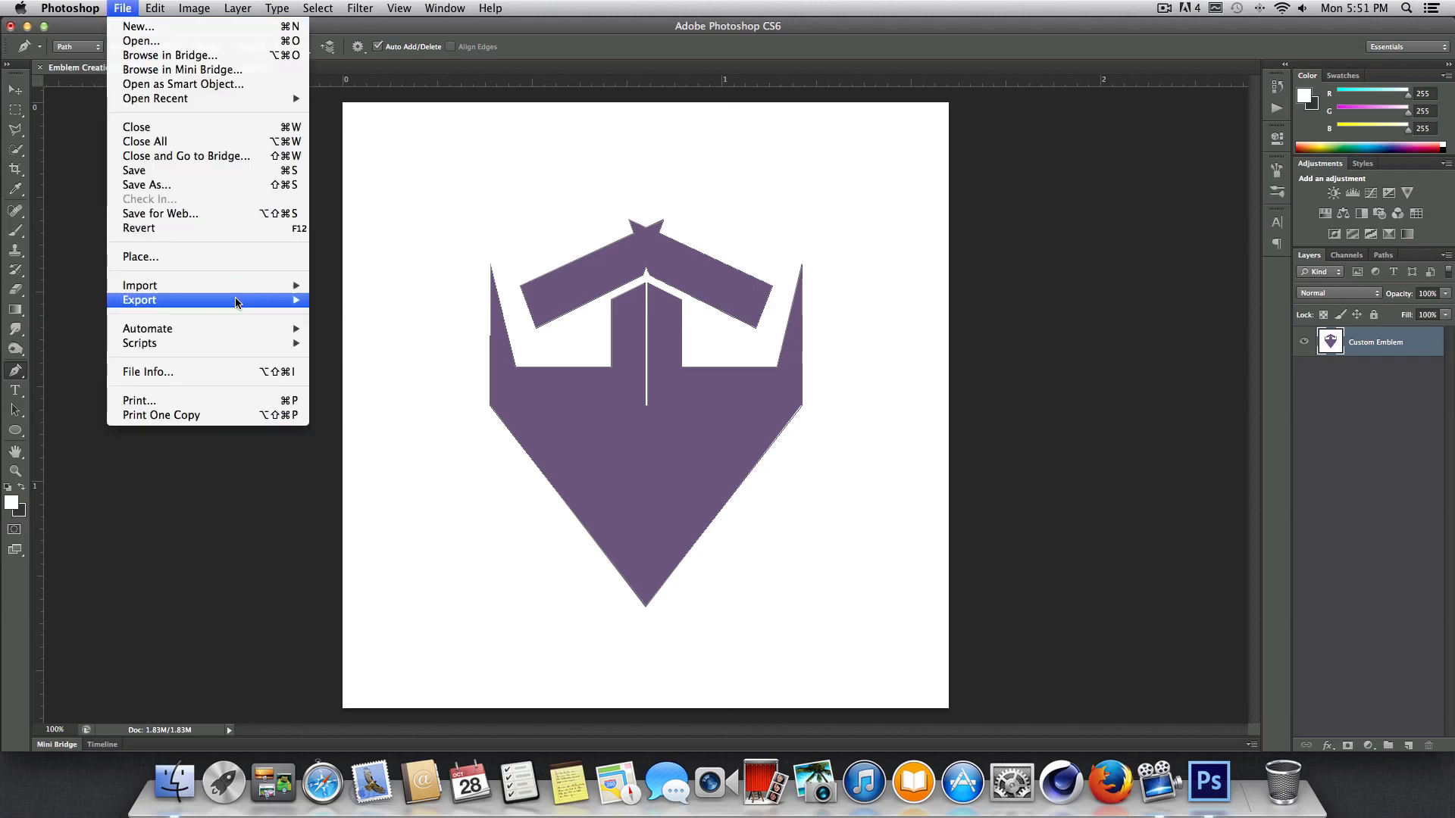
pyautogui.moveTo(281, 301)
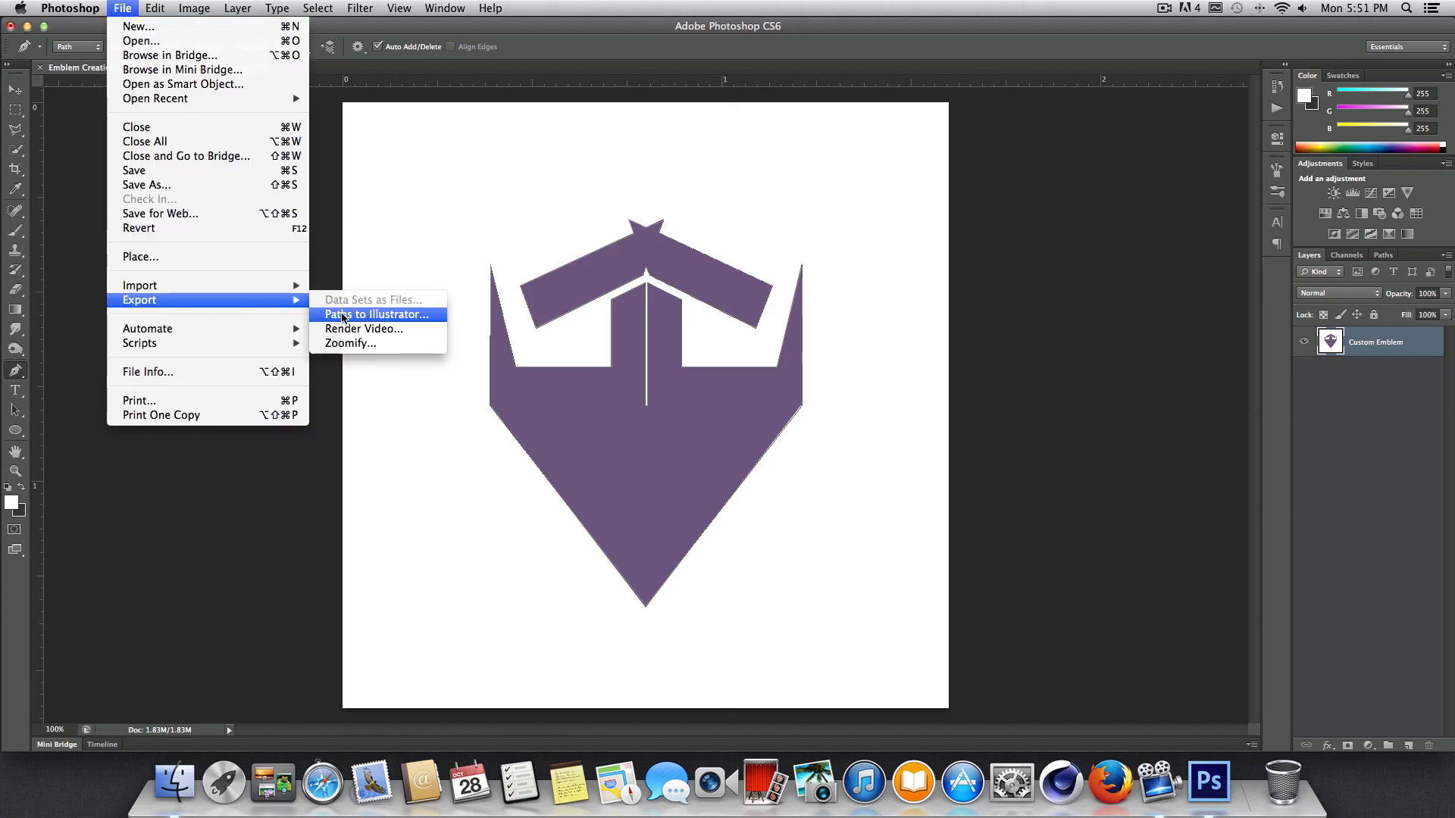
pyautogui.click(375, 319)
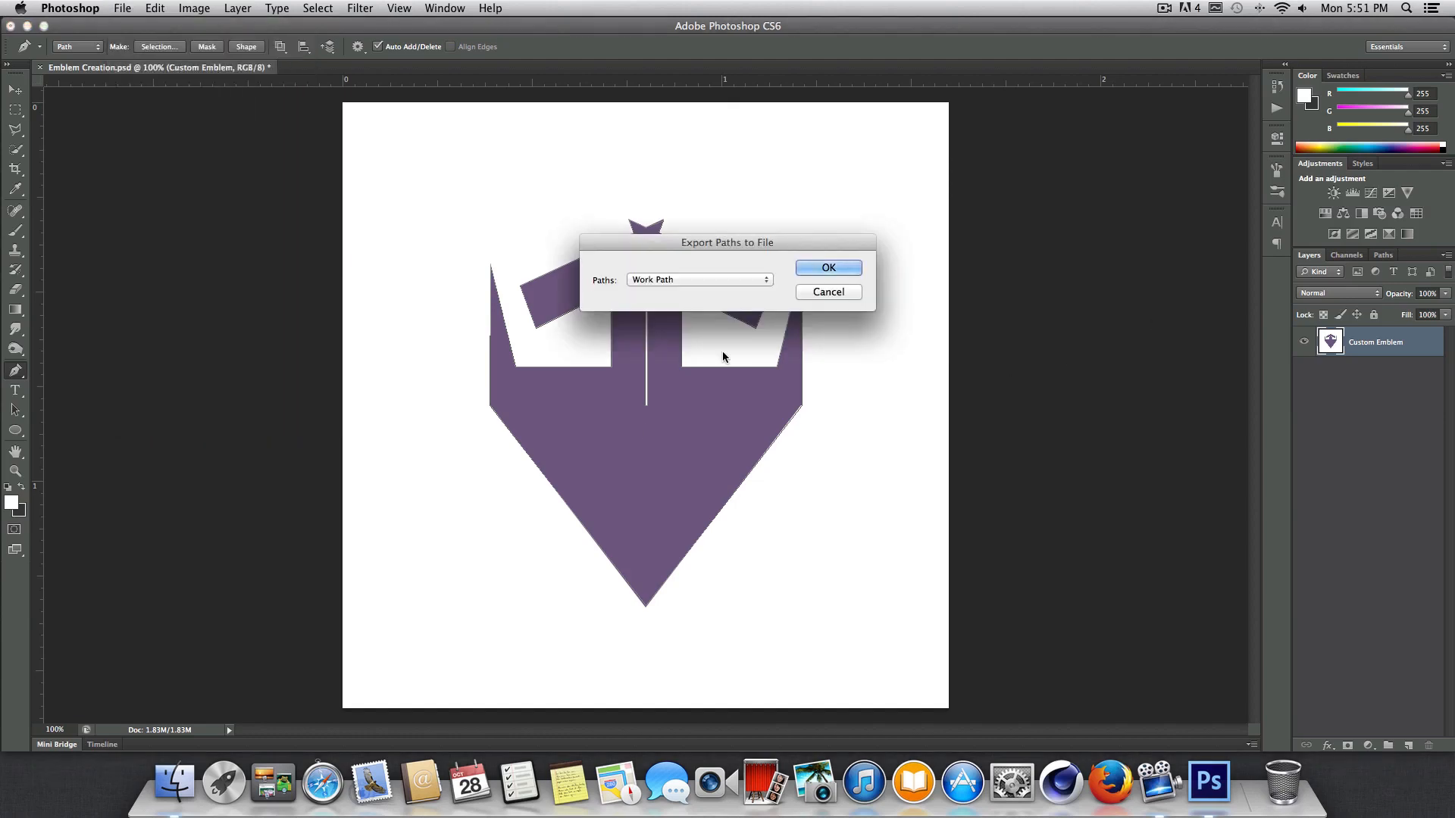
pyautogui.moveTo(722, 240); pyautogui.dragTo(734, 251)
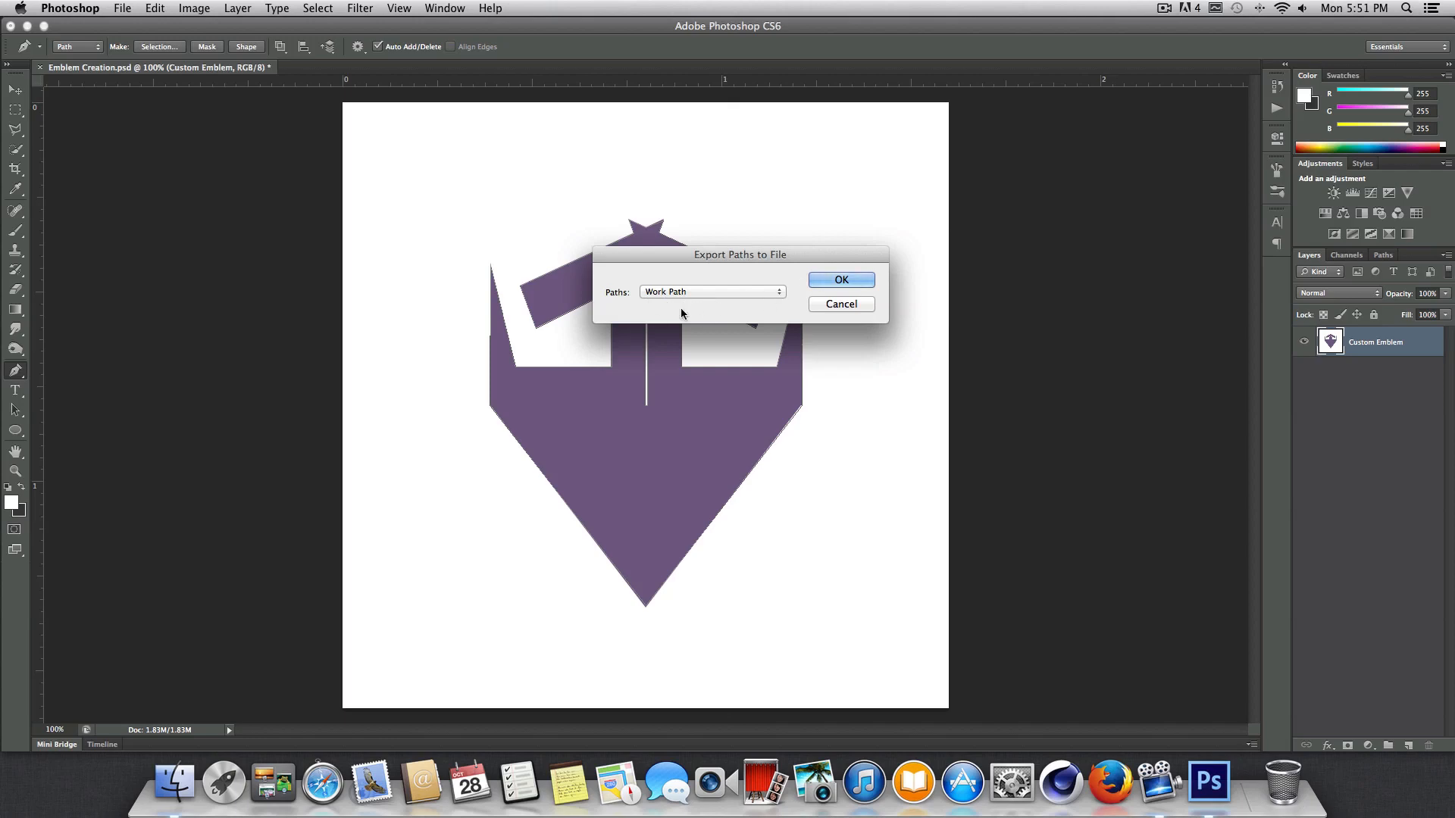
pyautogui.click(825, 280)
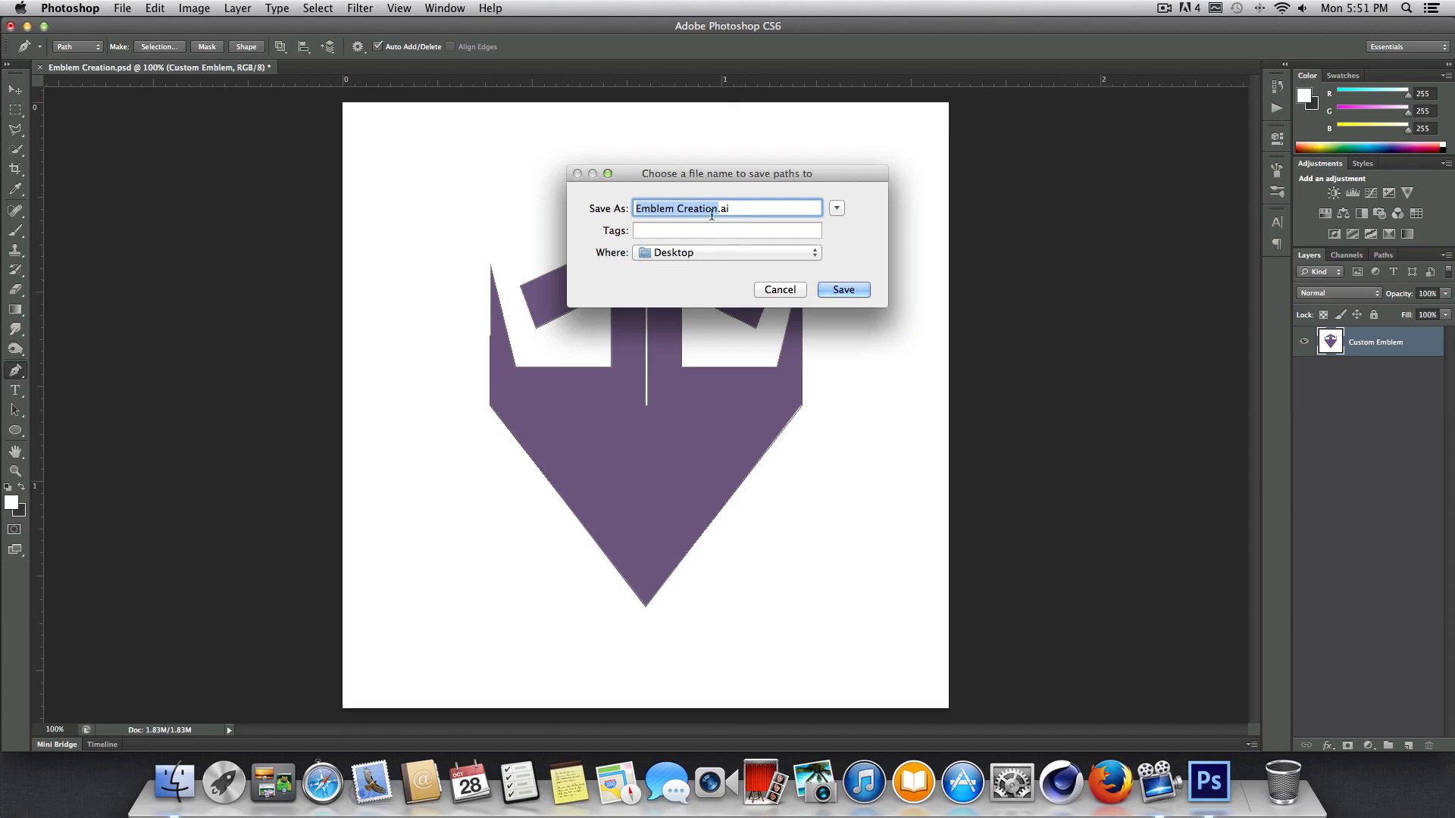
pyautogui.click(716, 208)
pyautogui.click(841, 291)
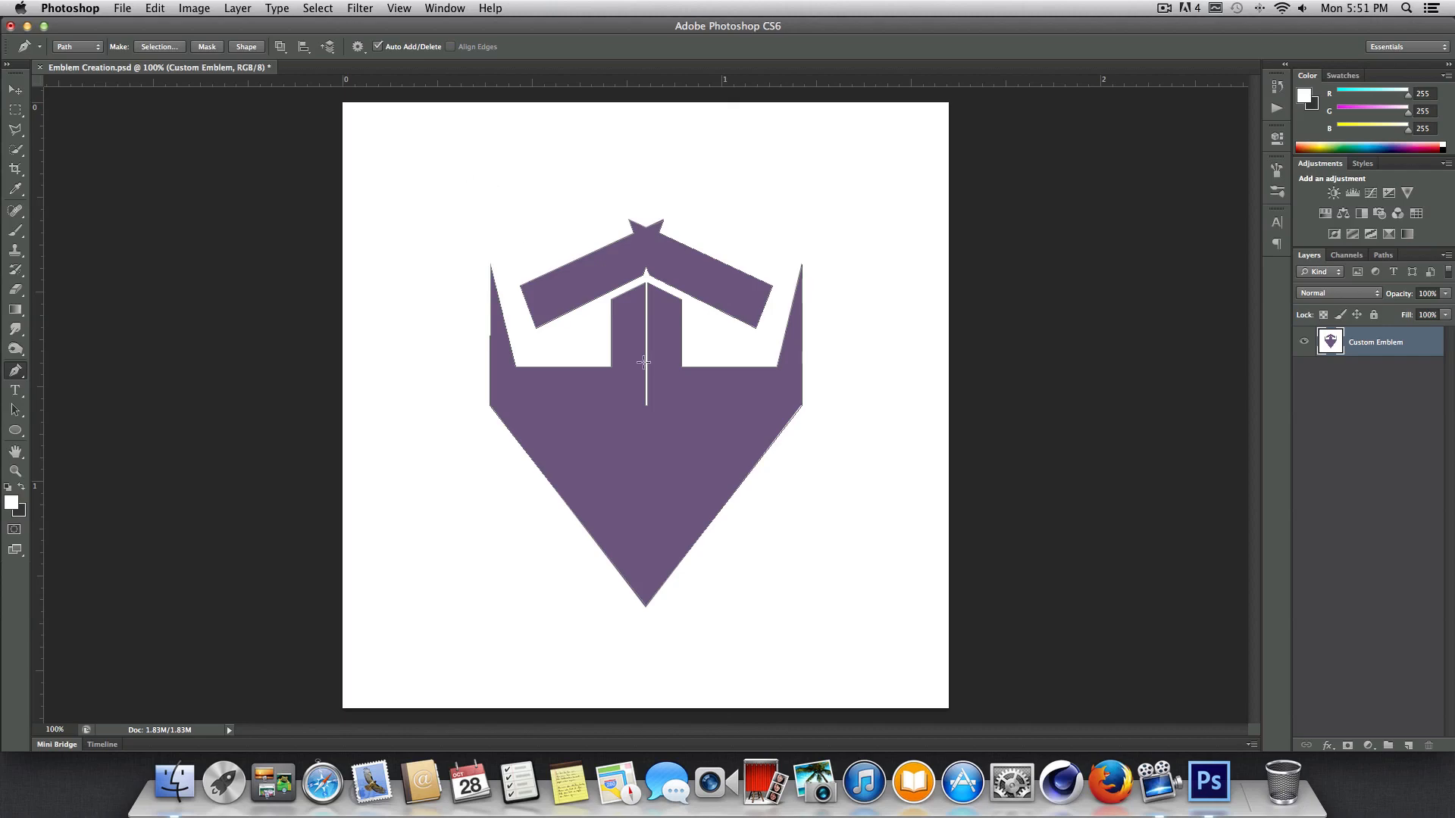
# Save the Emblem Creation.psd document and quit Photoshop.
pyautogui.click(122, 8)
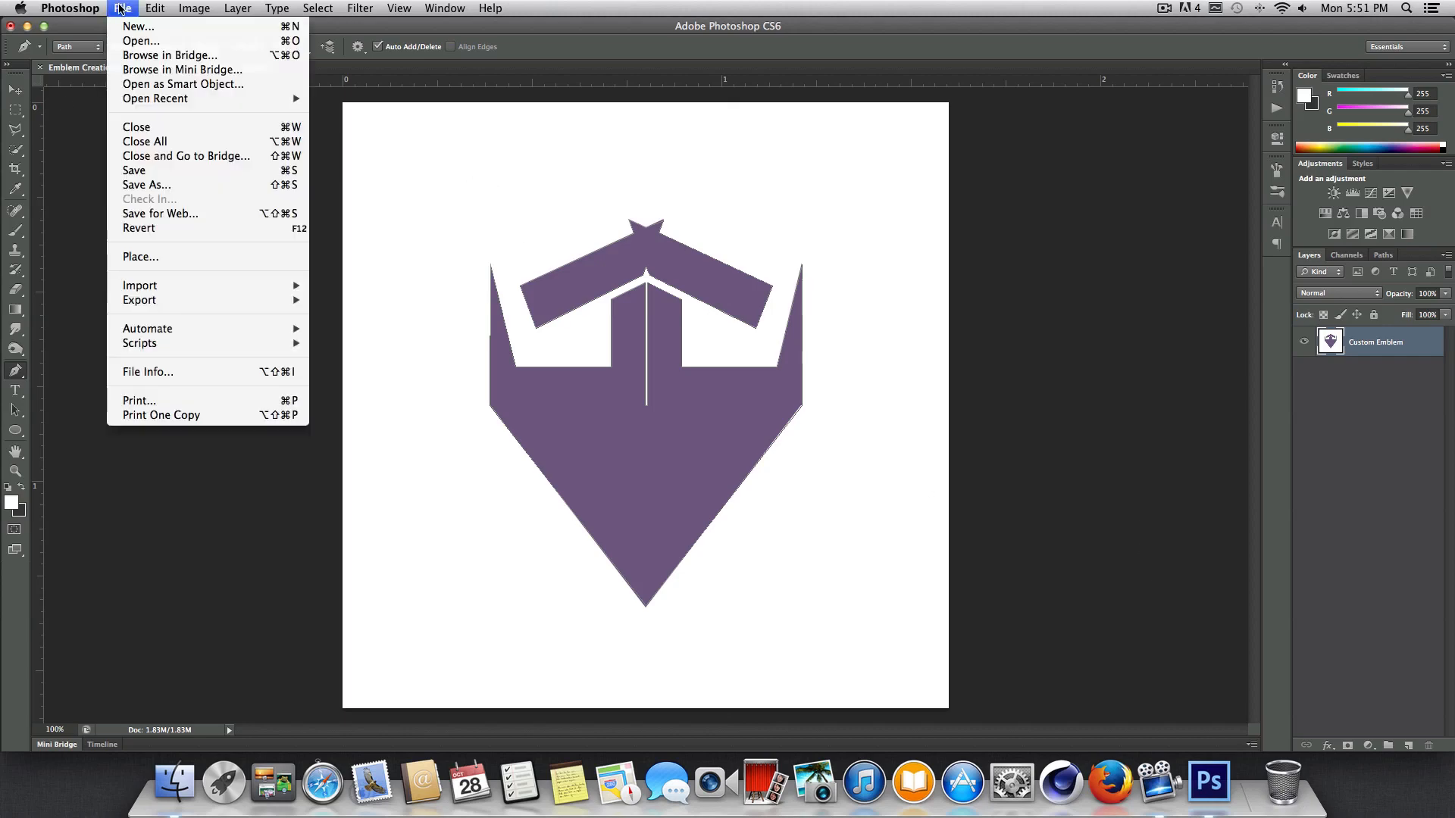
pyautogui.click(134, 170)
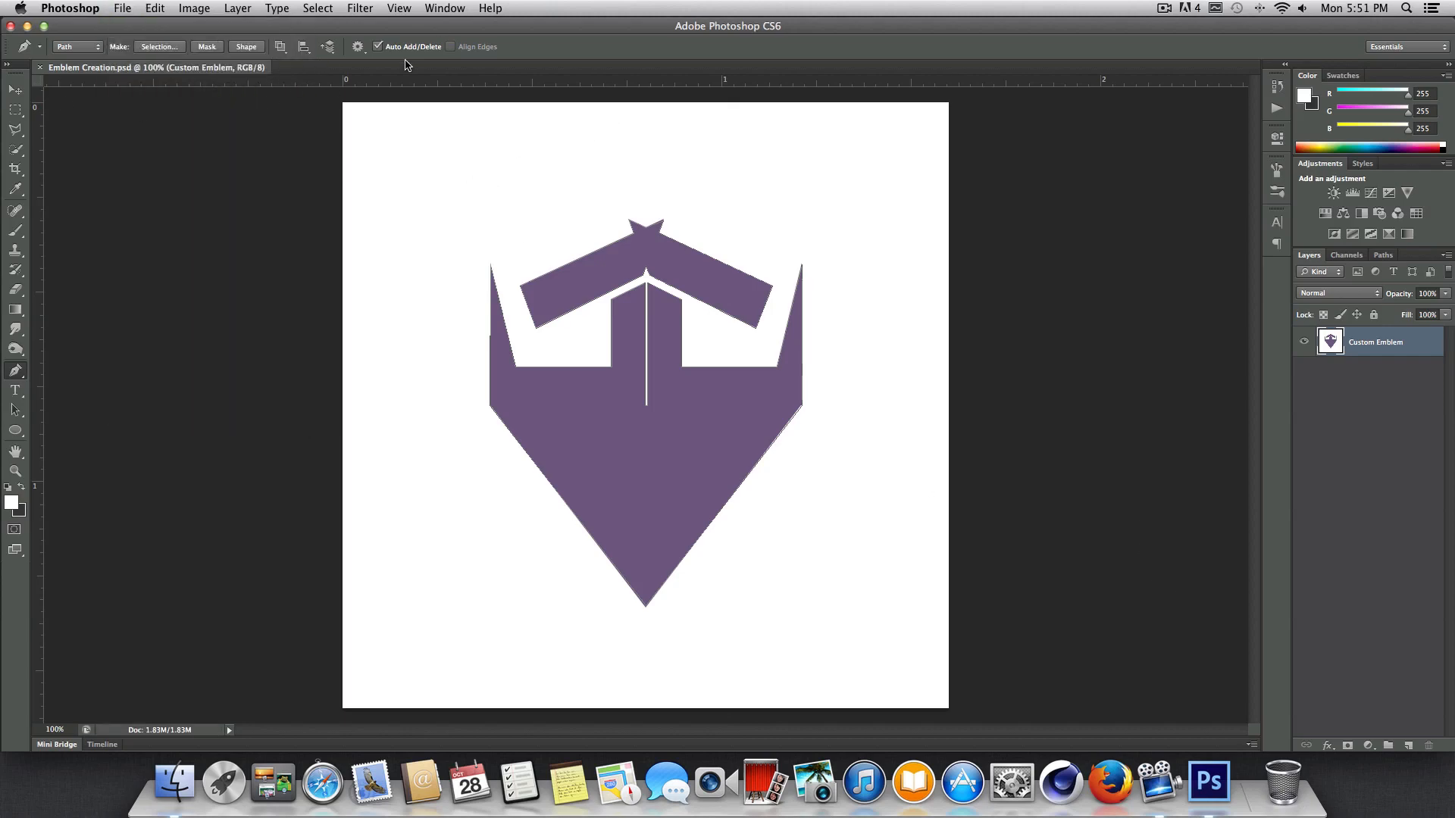
pyautogui.click(84, 4)
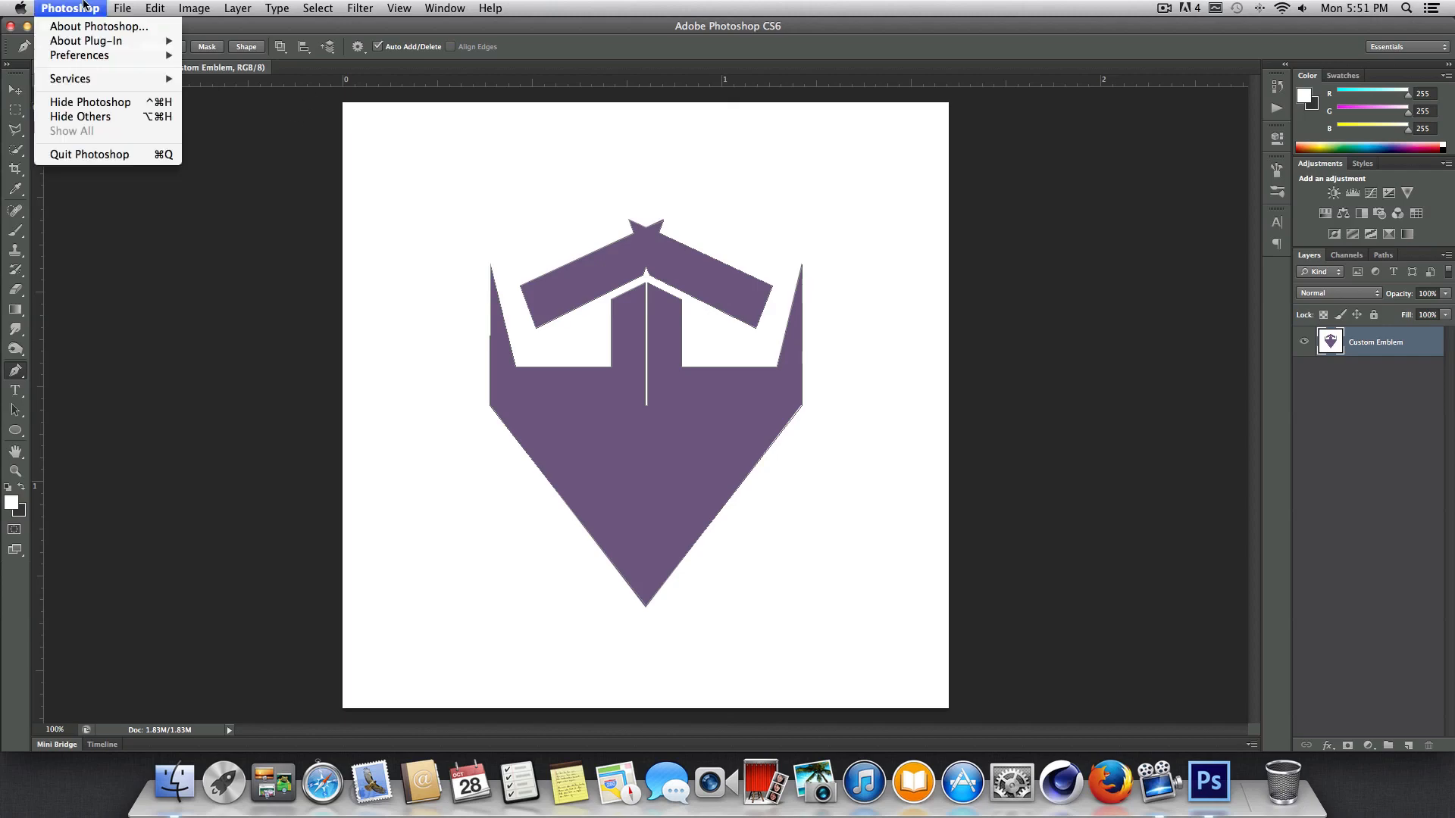
pyautogui.click(89, 154)
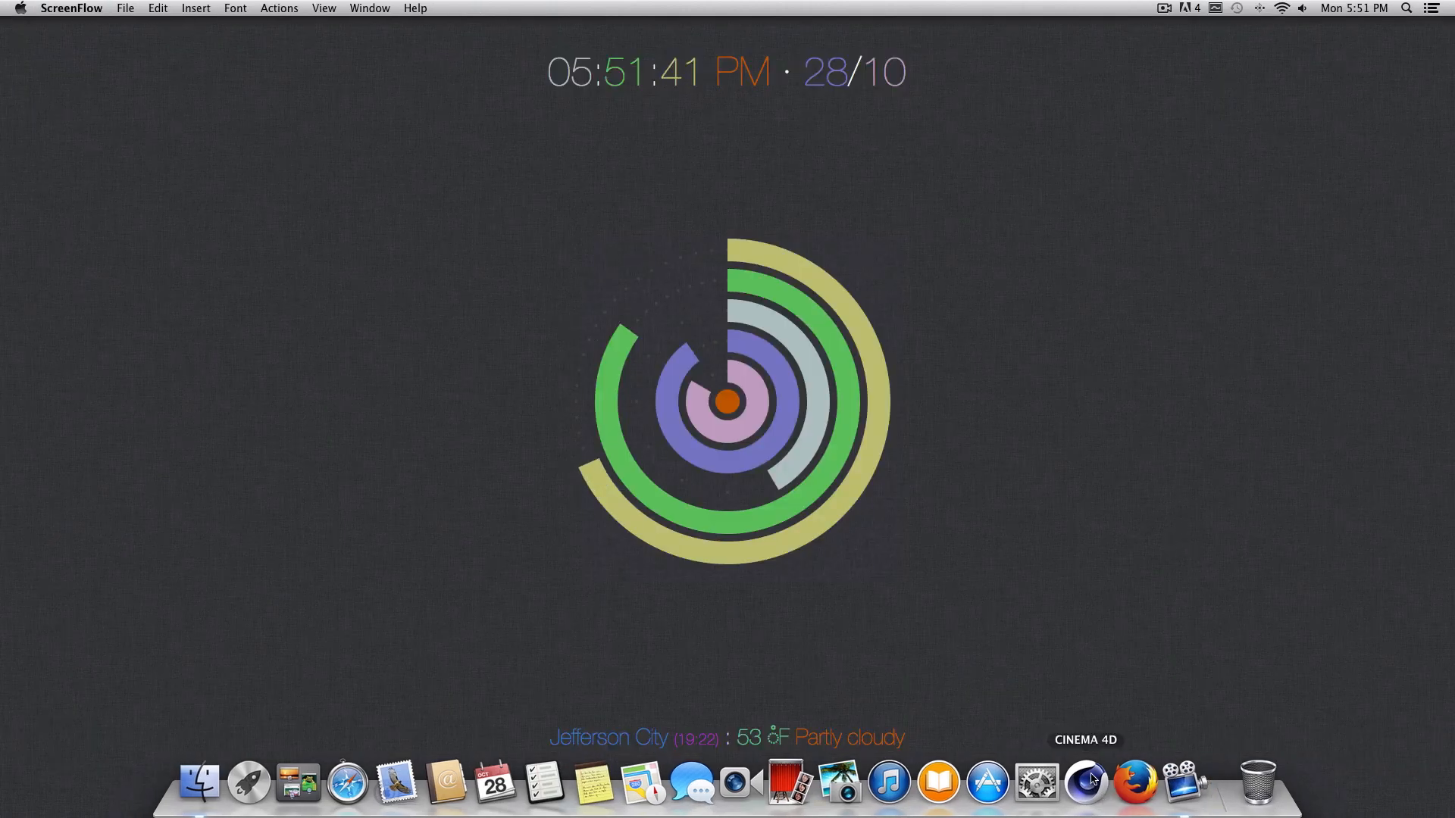
# Launch Cinema 4D and open Emblem Creation.ai from the Desktop, importing at scale 1 in centimeters with Connect Splines enabled.
pyautogui.click(1092, 781)
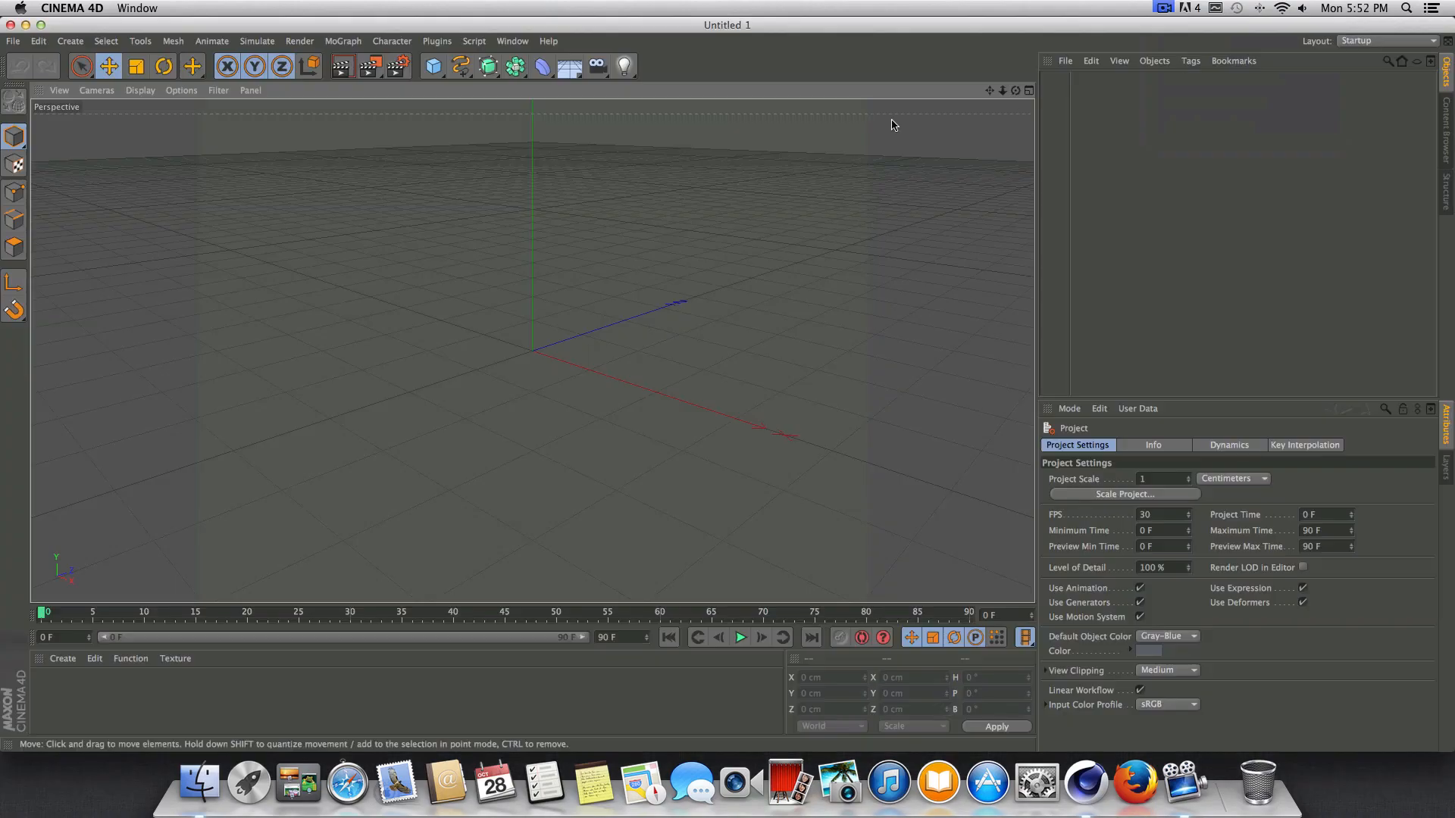
pyautogui.click(13, 40)
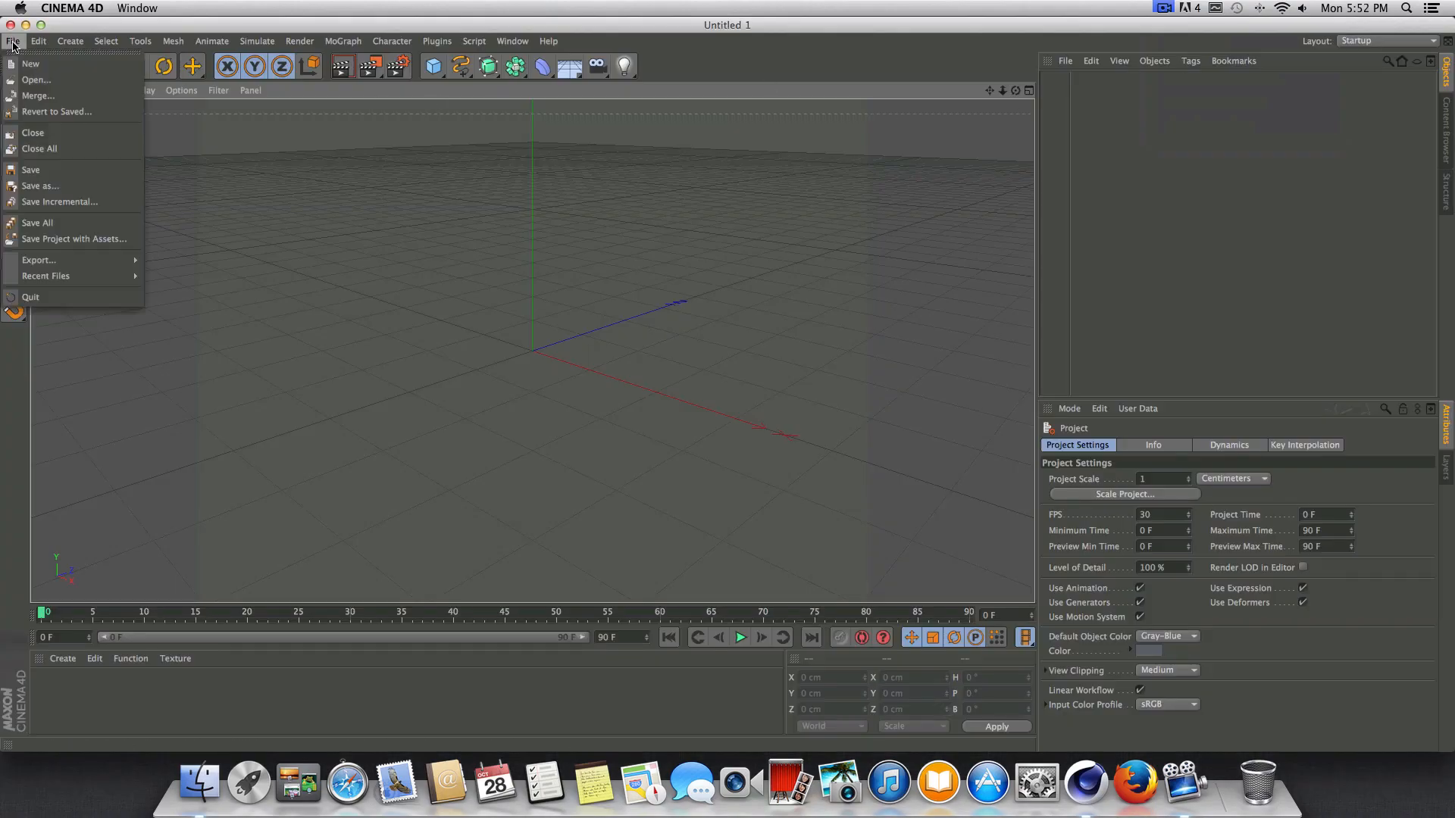
pyautogui.click(31, 80)
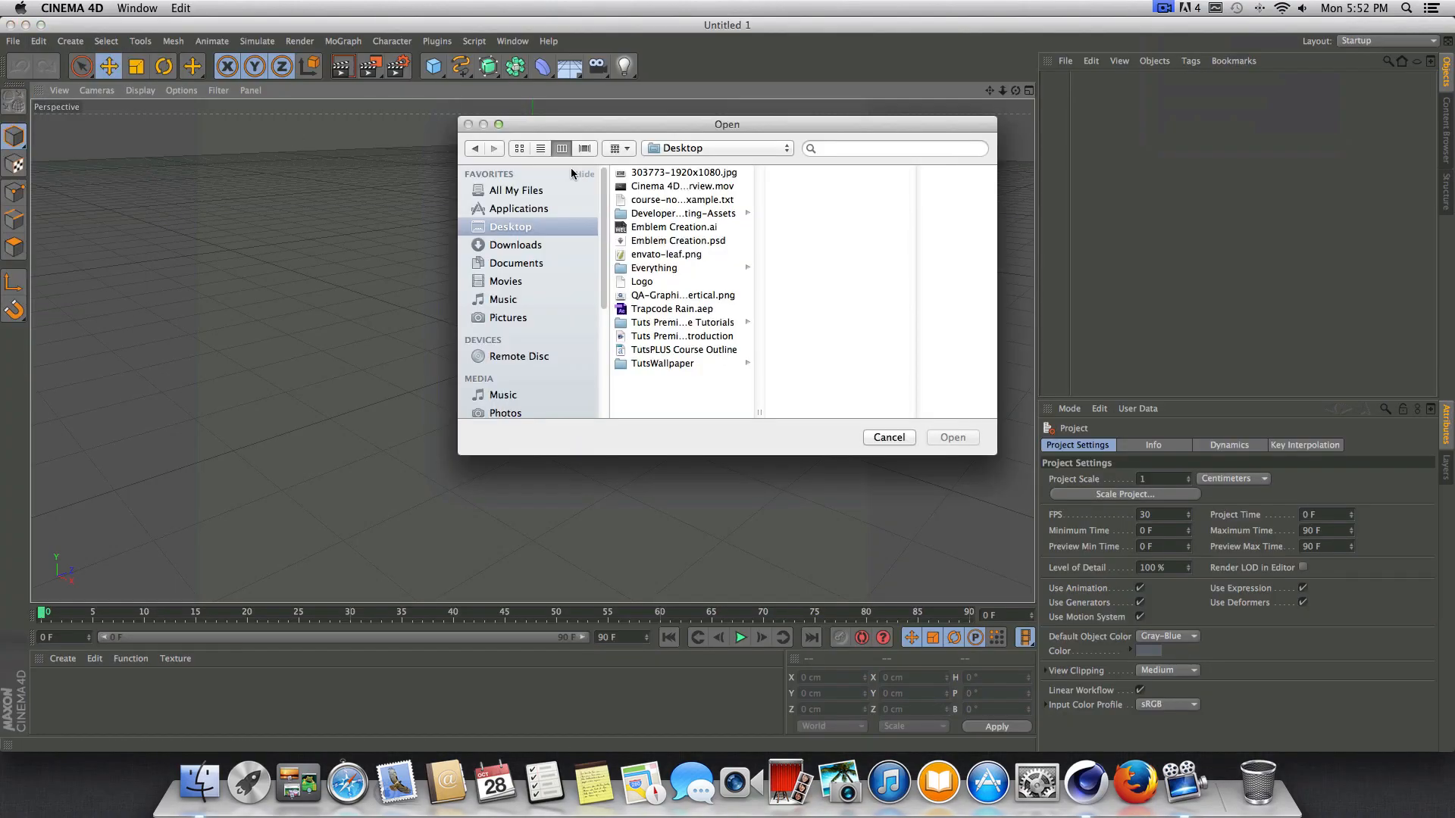
pyautogui.click(673, 229)
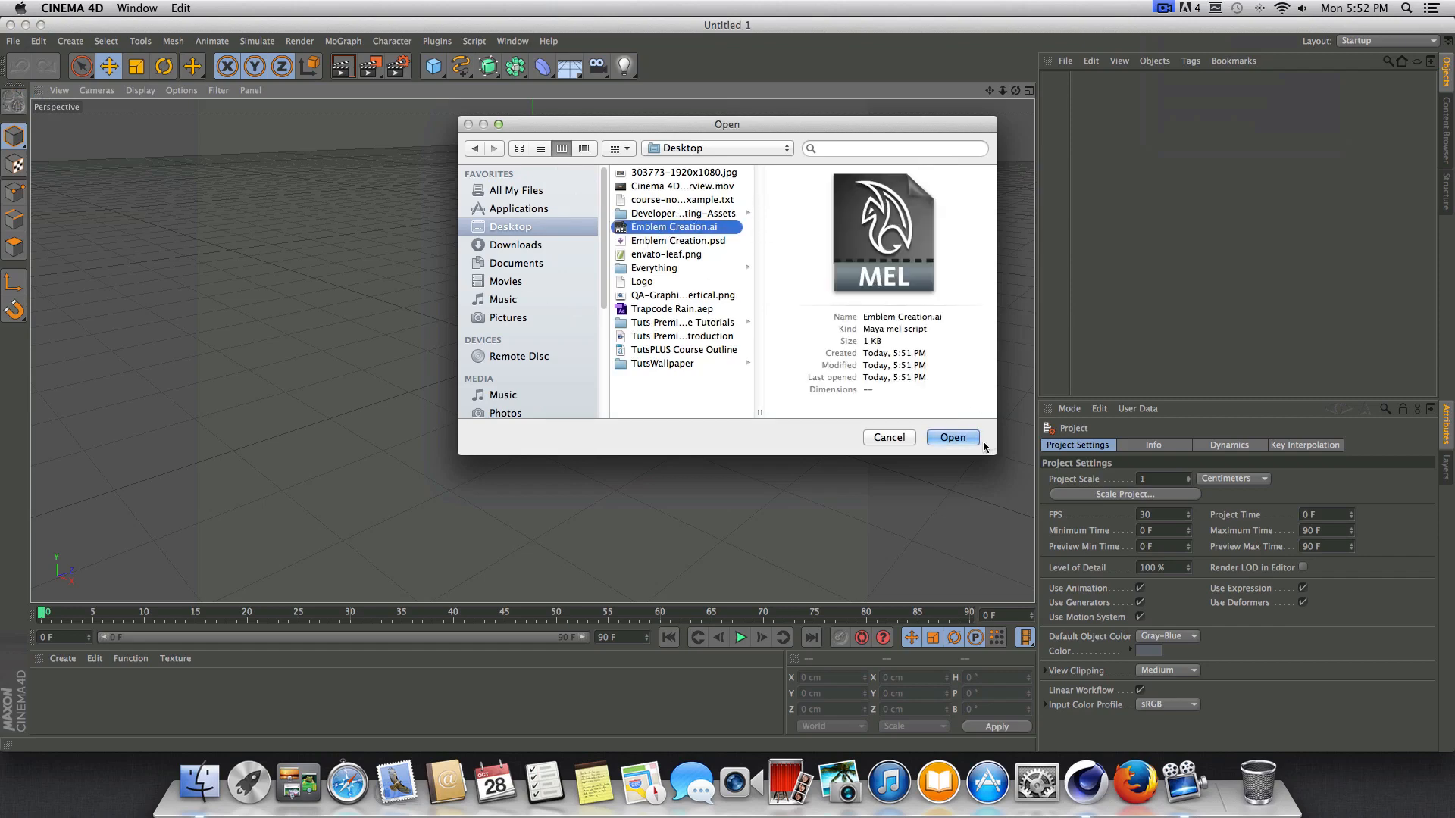
pyautogui.click(961, 439)
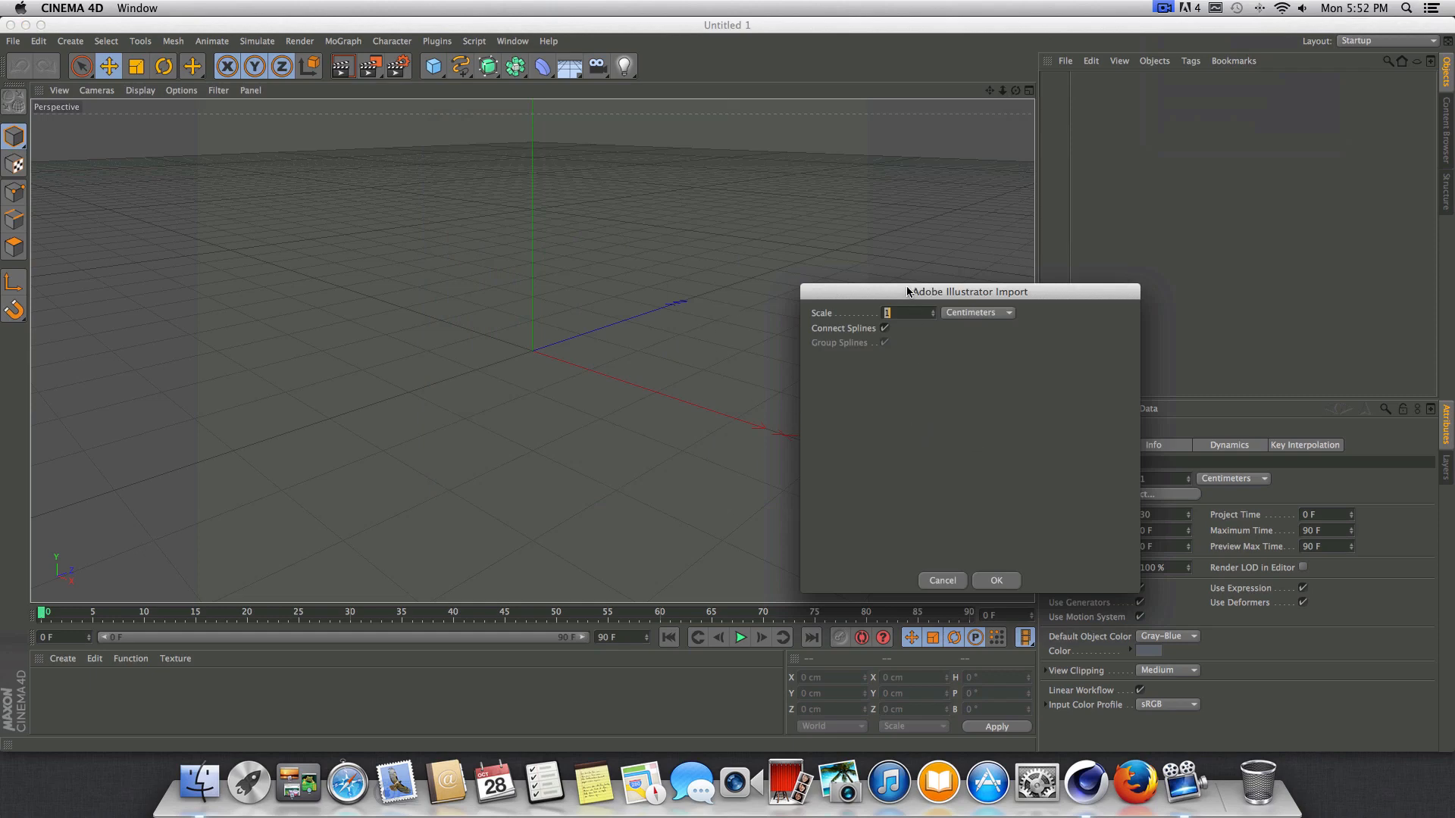
pyautogui.moveTo(908, 291); pyautogui.dragTo(799, 244)
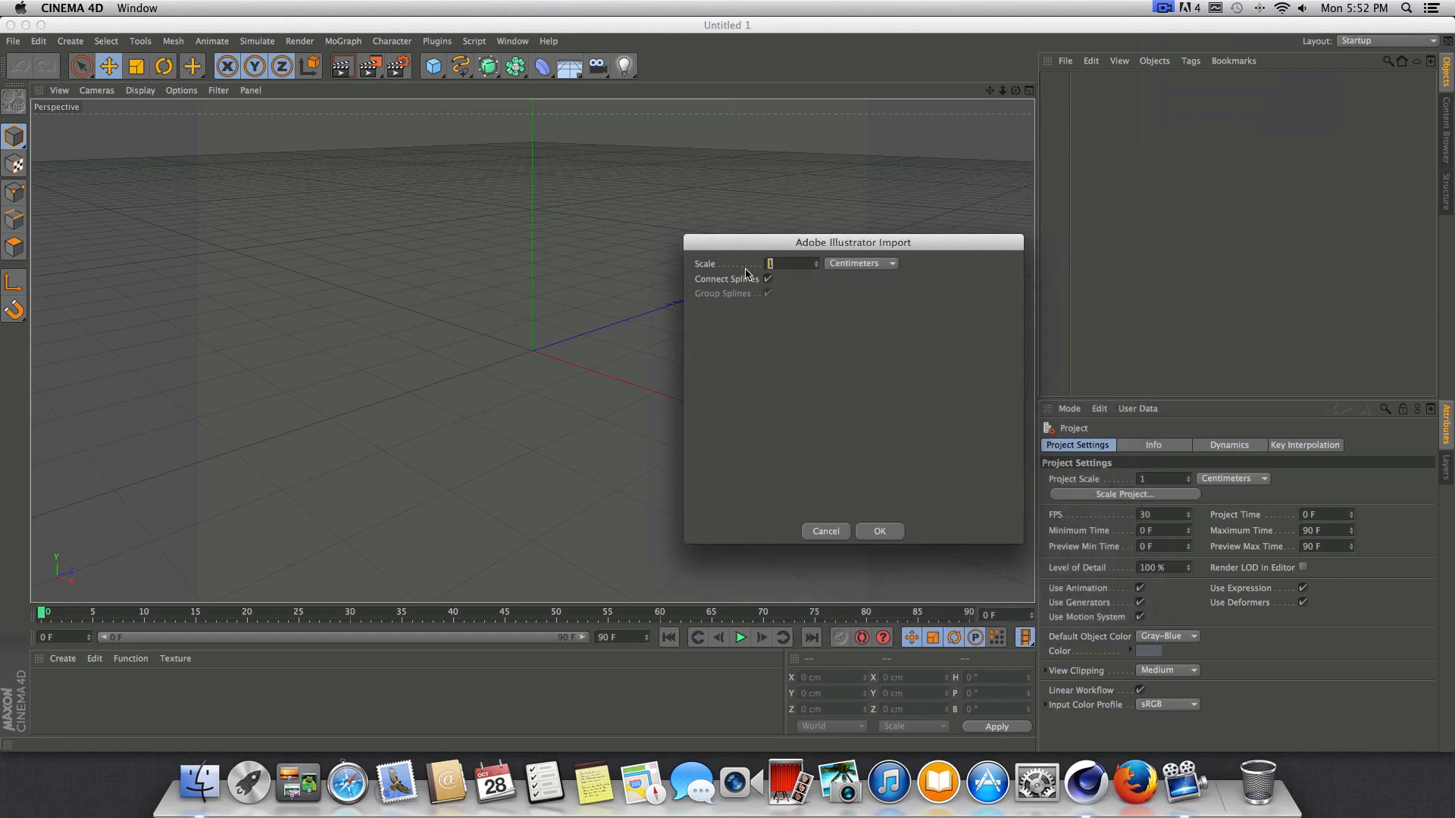
pyautogui.click(880, 532)
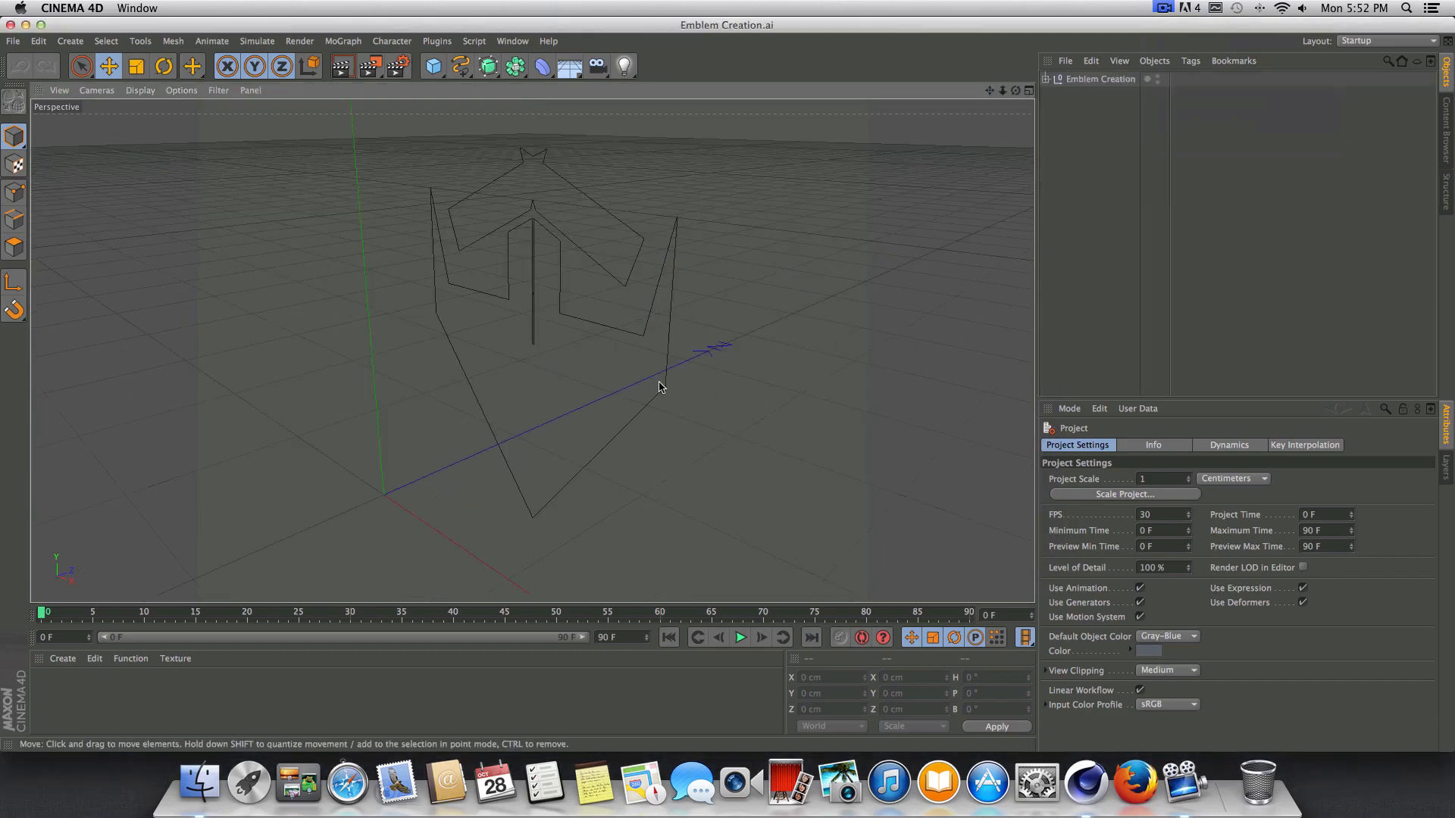
# Inspect the imported emblem splines up close and from several angles, and render the active view.
pyautogui.scroll(-6, 572, 388)
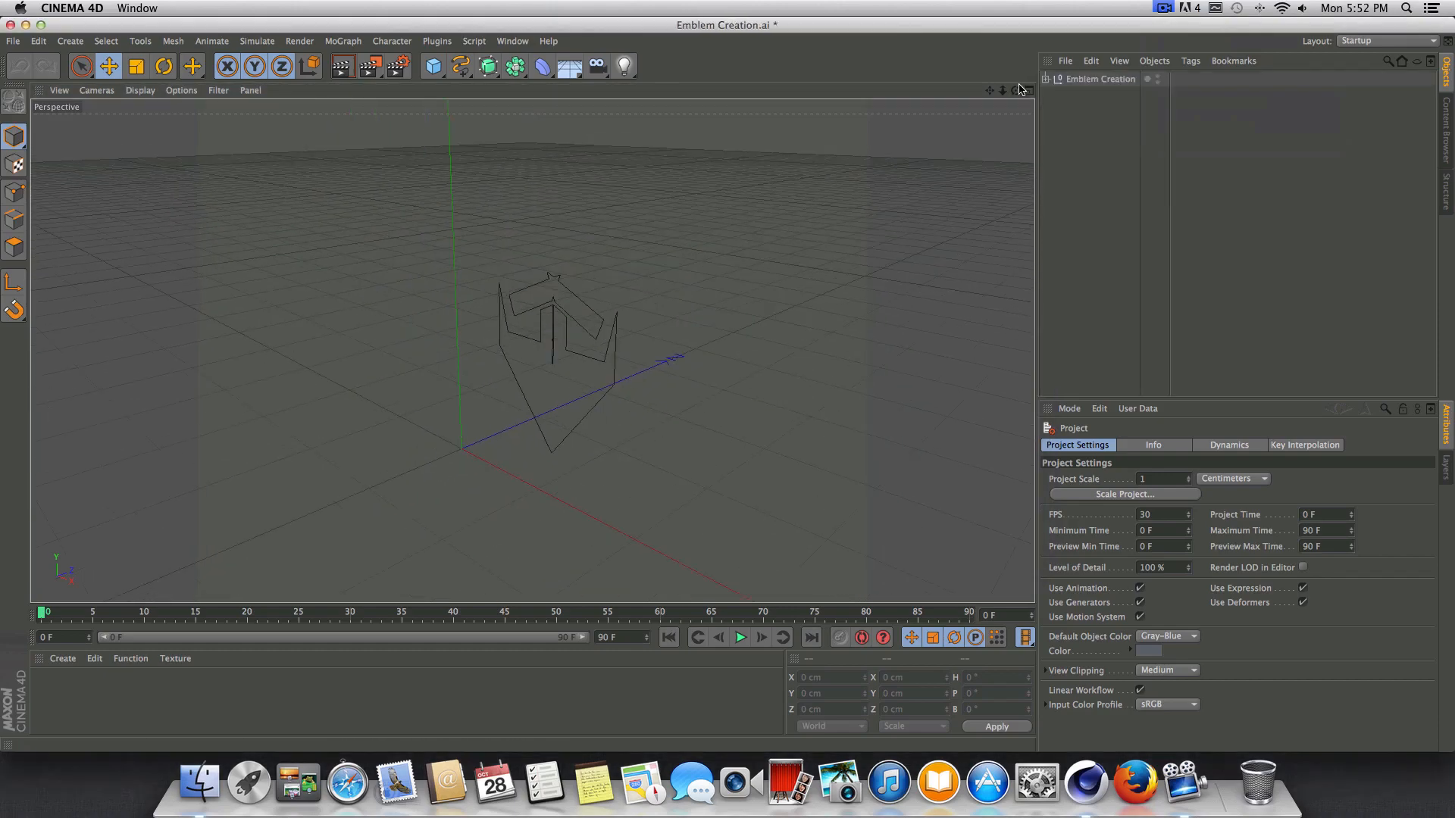
pyautogui.moveTo(1016, 91); pyautogui.dragTo(1094, 55)
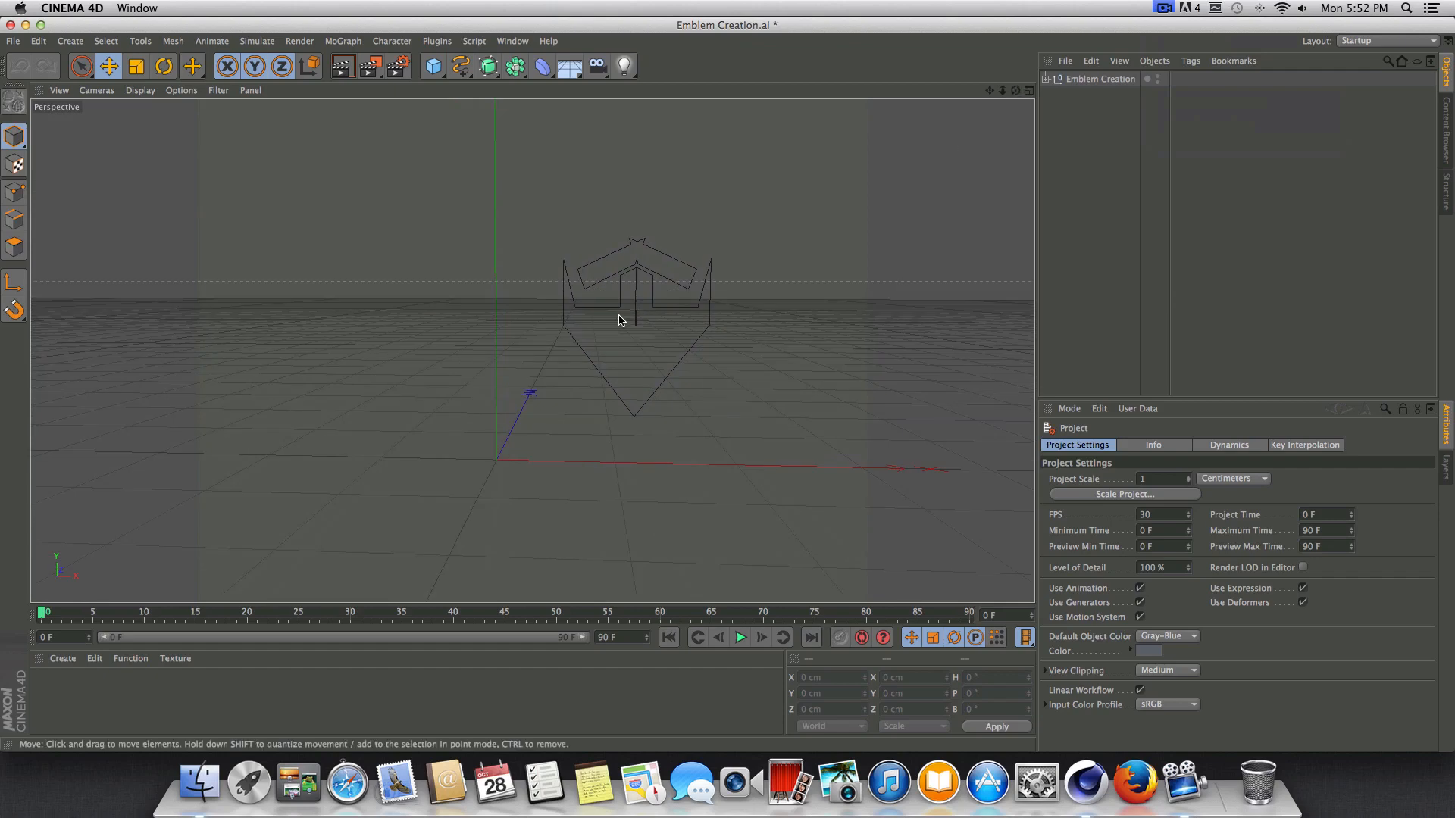
pyautogui.scroll(8, 619, 317)
pyautogui.scroll(6, 621, 328)
pyautogui.scroll(-8, 649, 343)
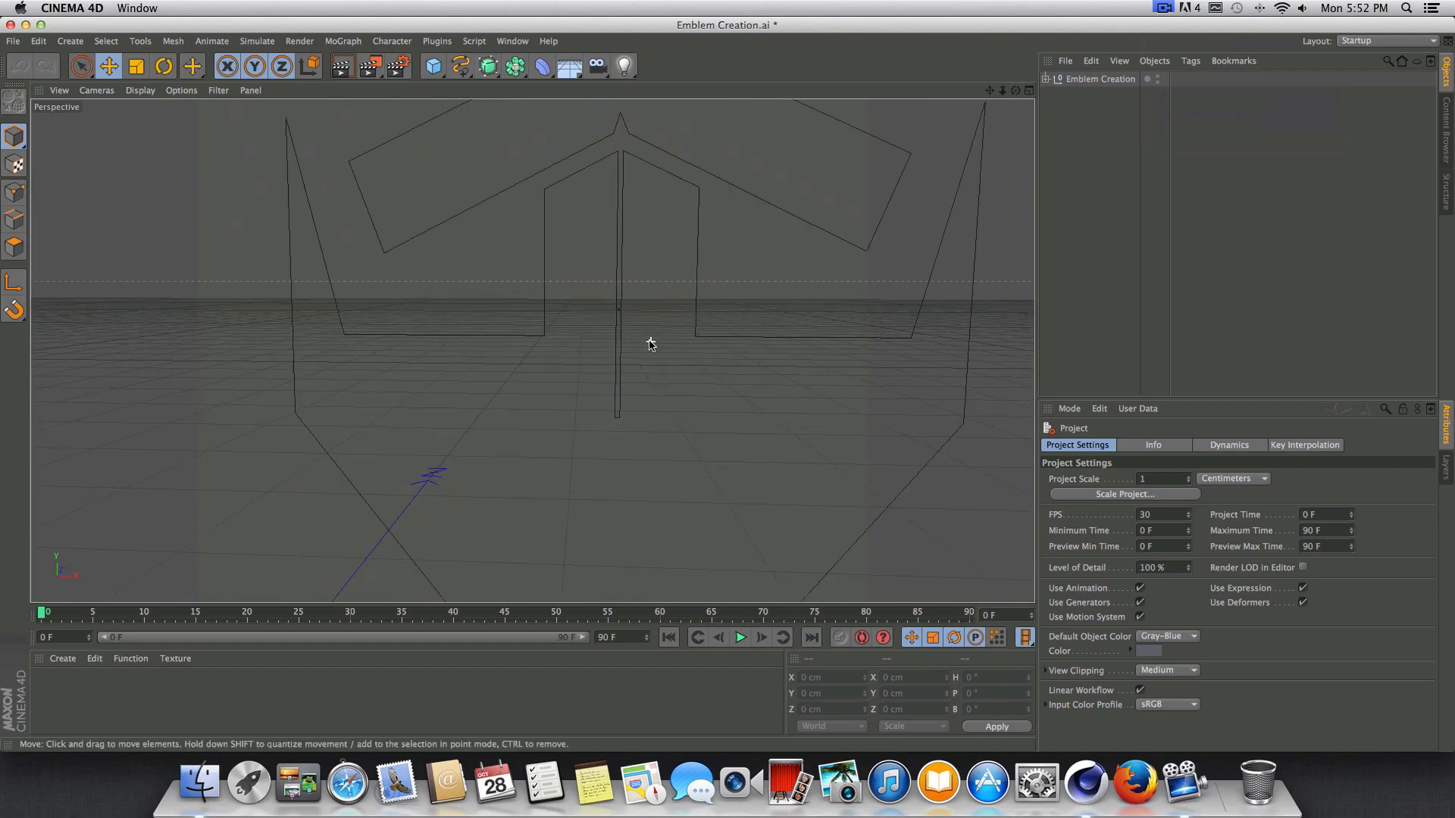
pyautogui.scroll(-4, 712, 351)
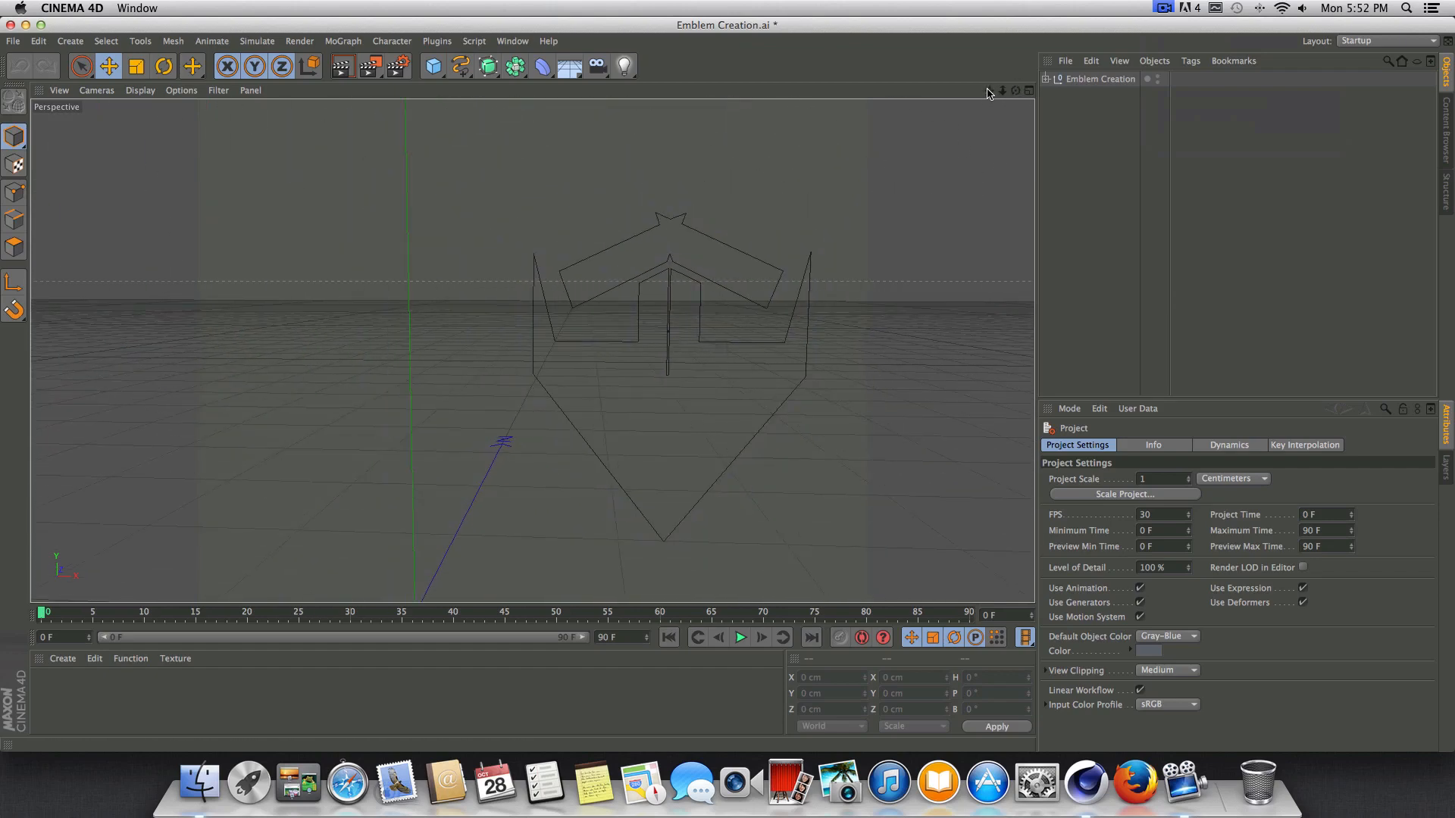
pyautogui.moveTo(988, 92); pyautogui.dragTo(856, 69)
pyautogui.scroll(-5, 447, 432)
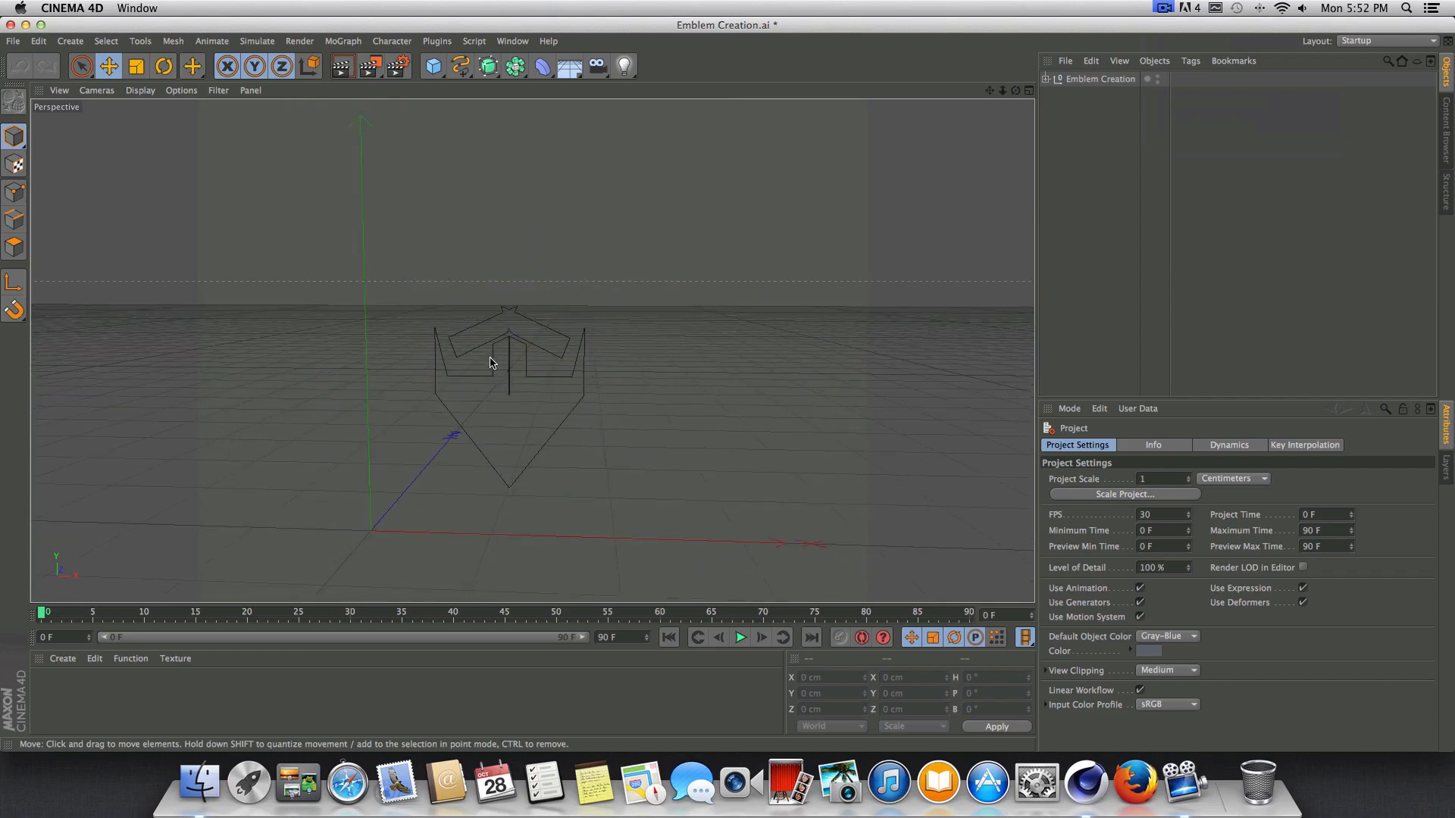
pyautogui.scroll(3, 506, 365)
pyautogui.moveTo(1016, 90); pyautogui.dragTo(1084, 37)
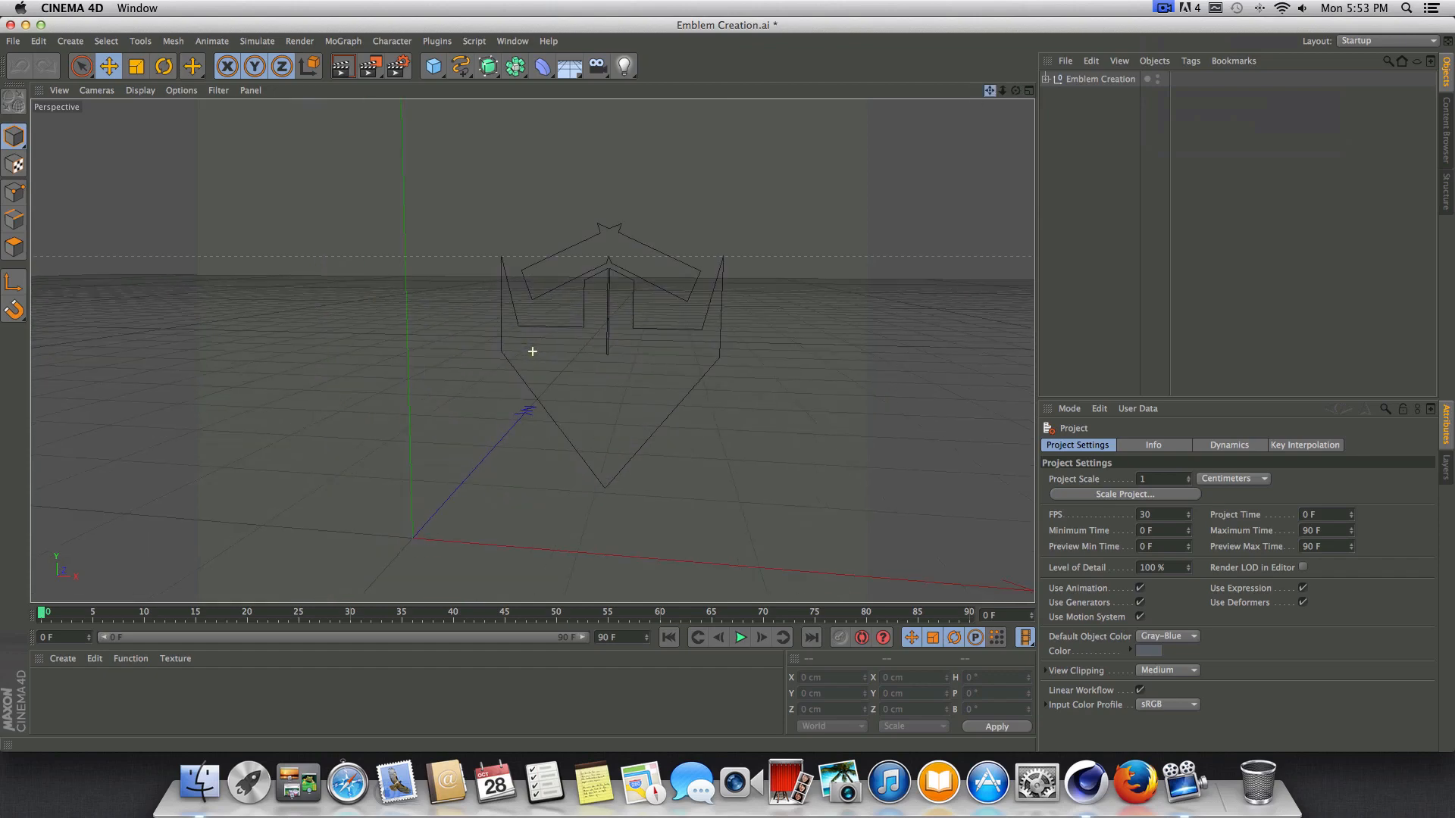
pyautogui.click(345, 70)
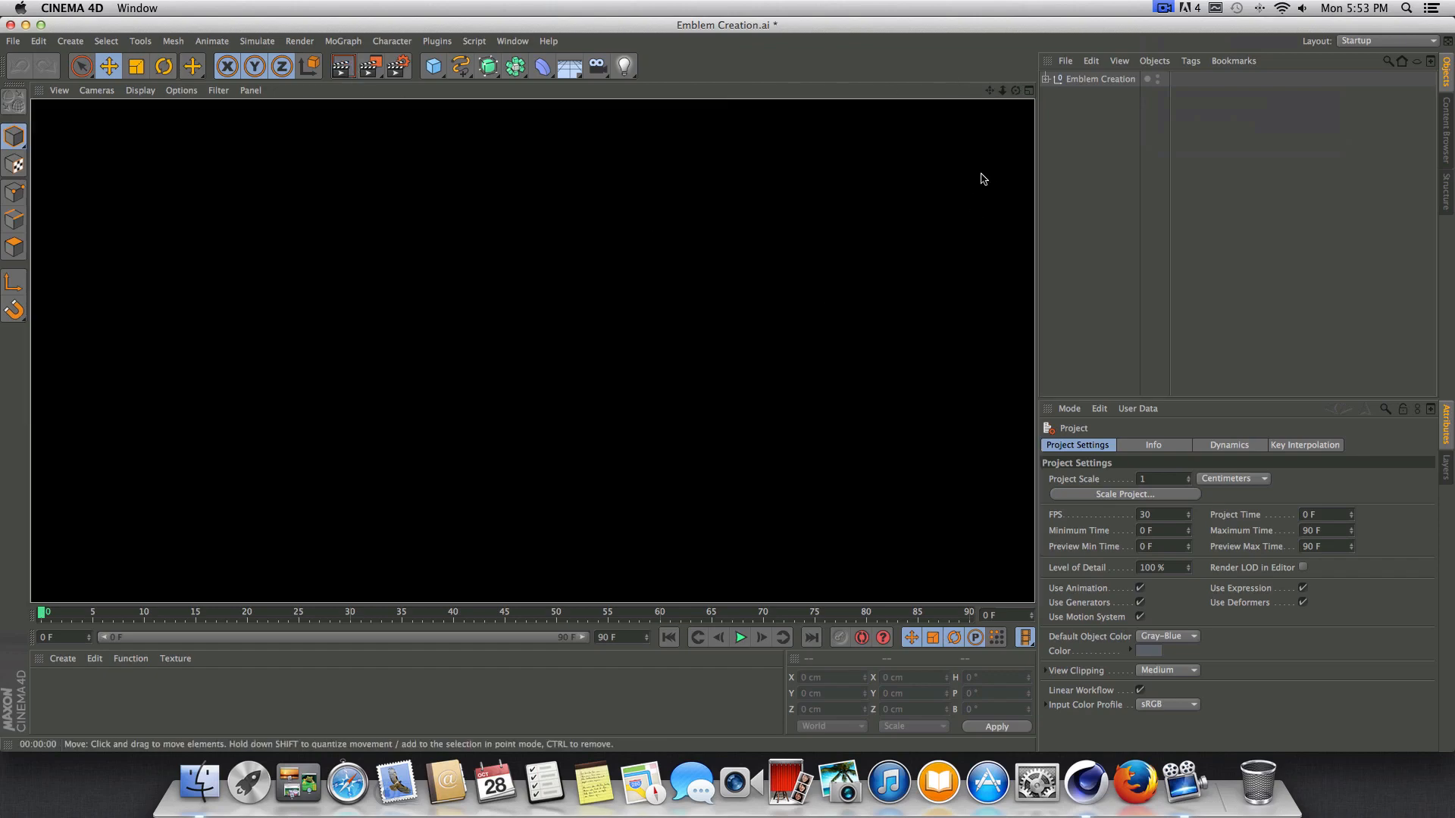
# Expand the Emblem Creation null and select Path 1 and Path 2 in turn to examine which emblem piece each one holds.
pyautogui.click(1065, 78)
pyautogui.click(1046, 79)
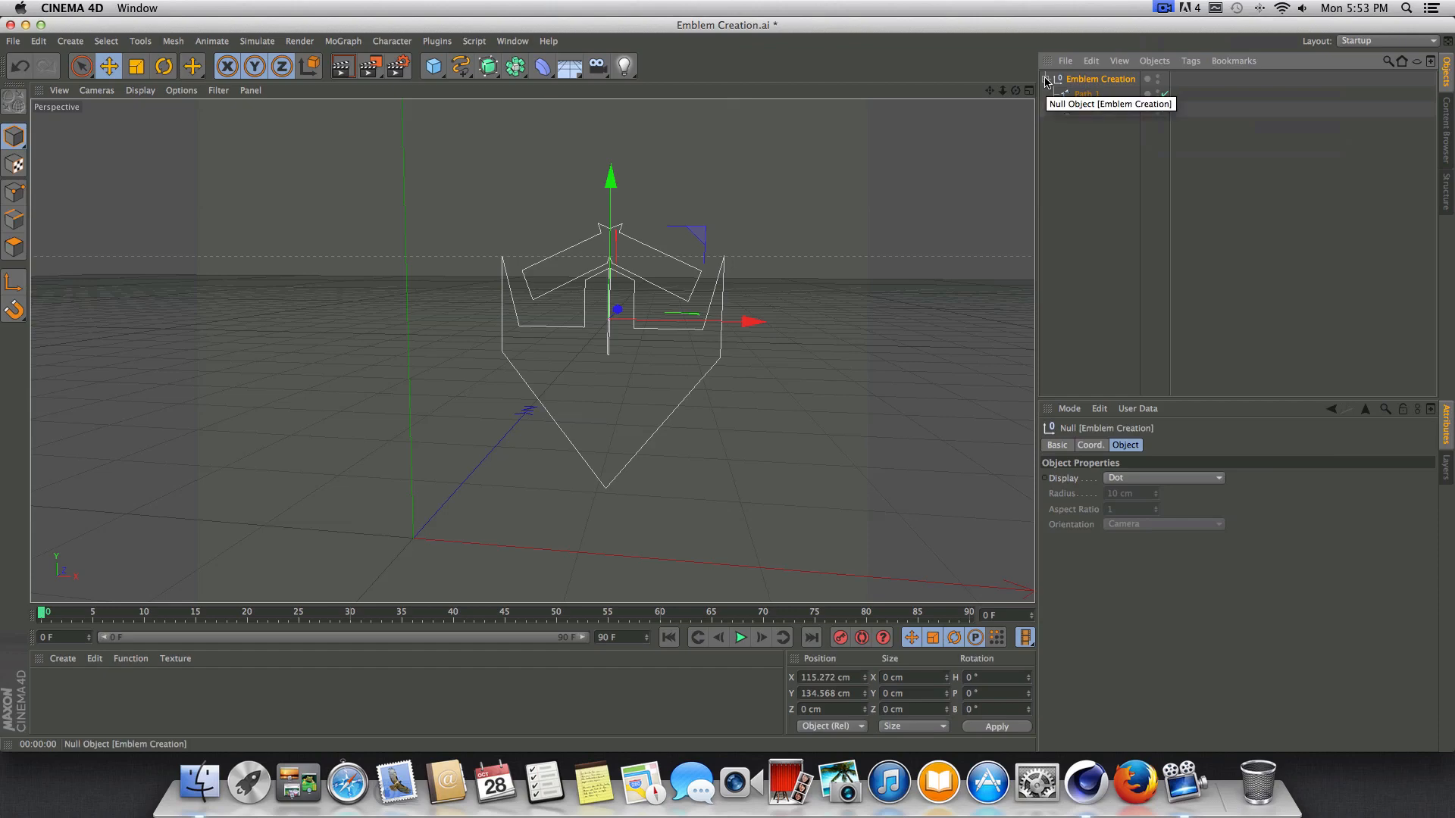
pyautogui.click(1047, 78)
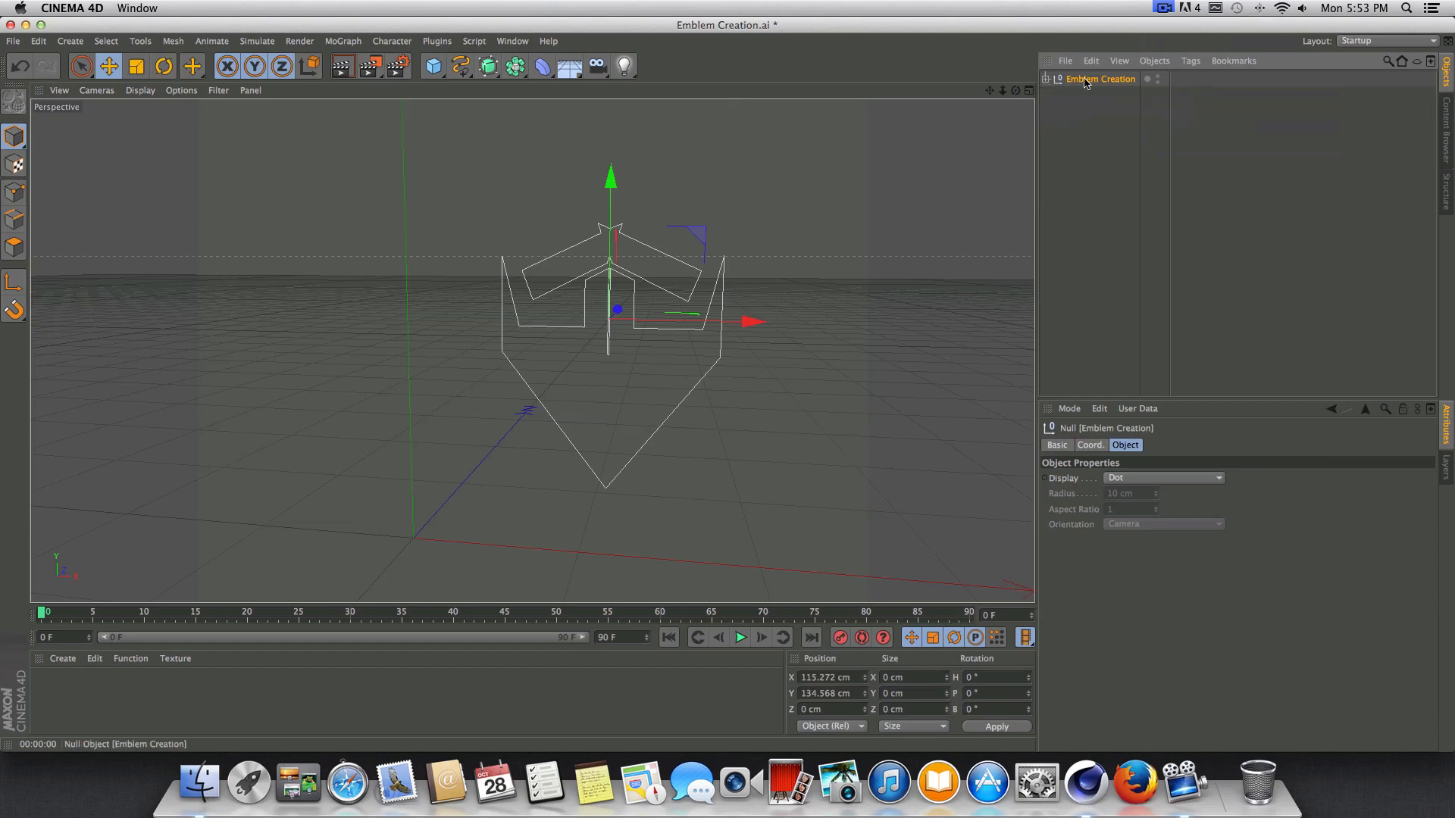
pyautogui.click(1047, 80)
pyautogui.click(1089, 97)
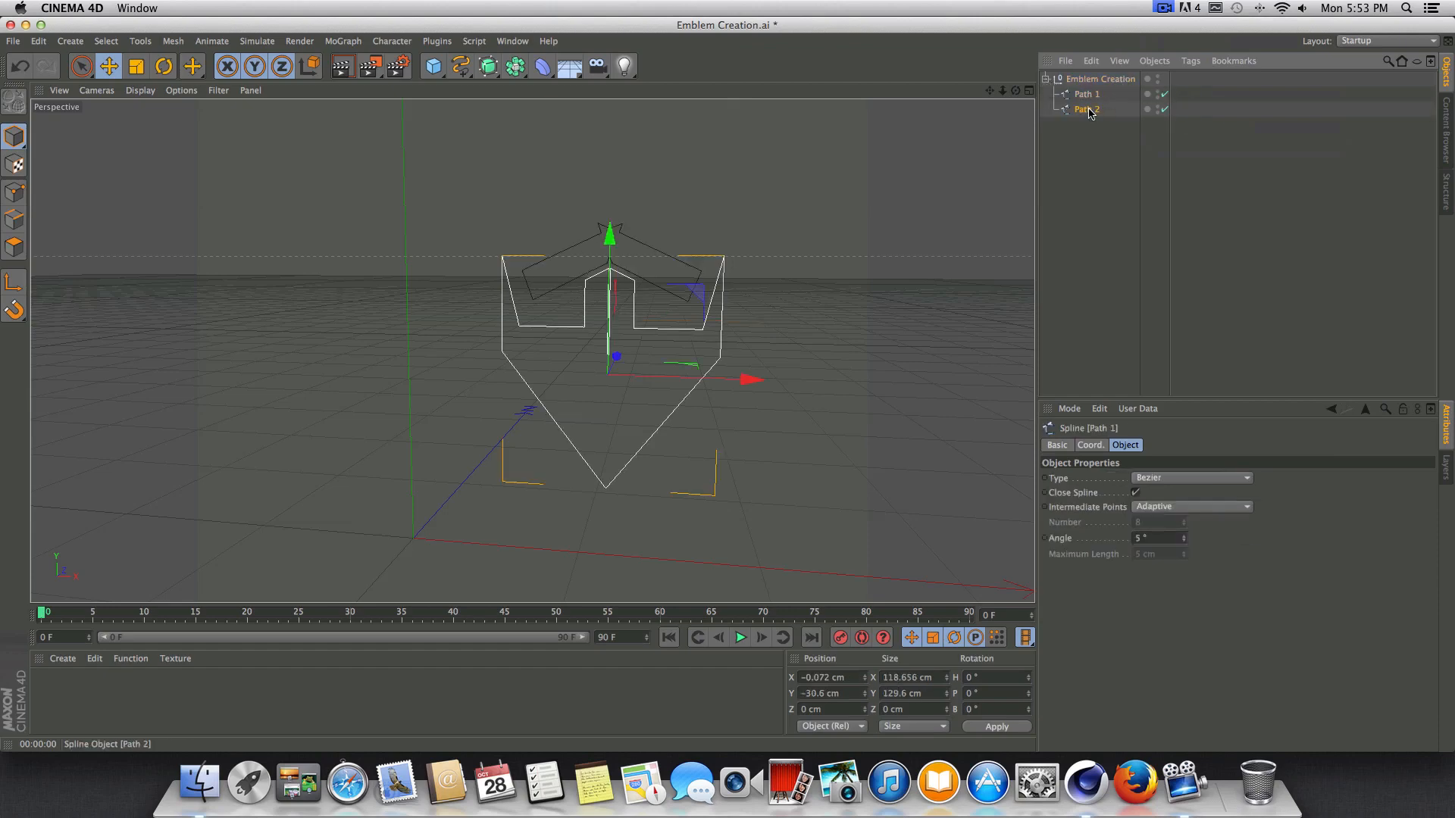
pyautogui.click(1089, 110)
pyautogui.click(1091, 96)
pyautogui.click(1077, 108)
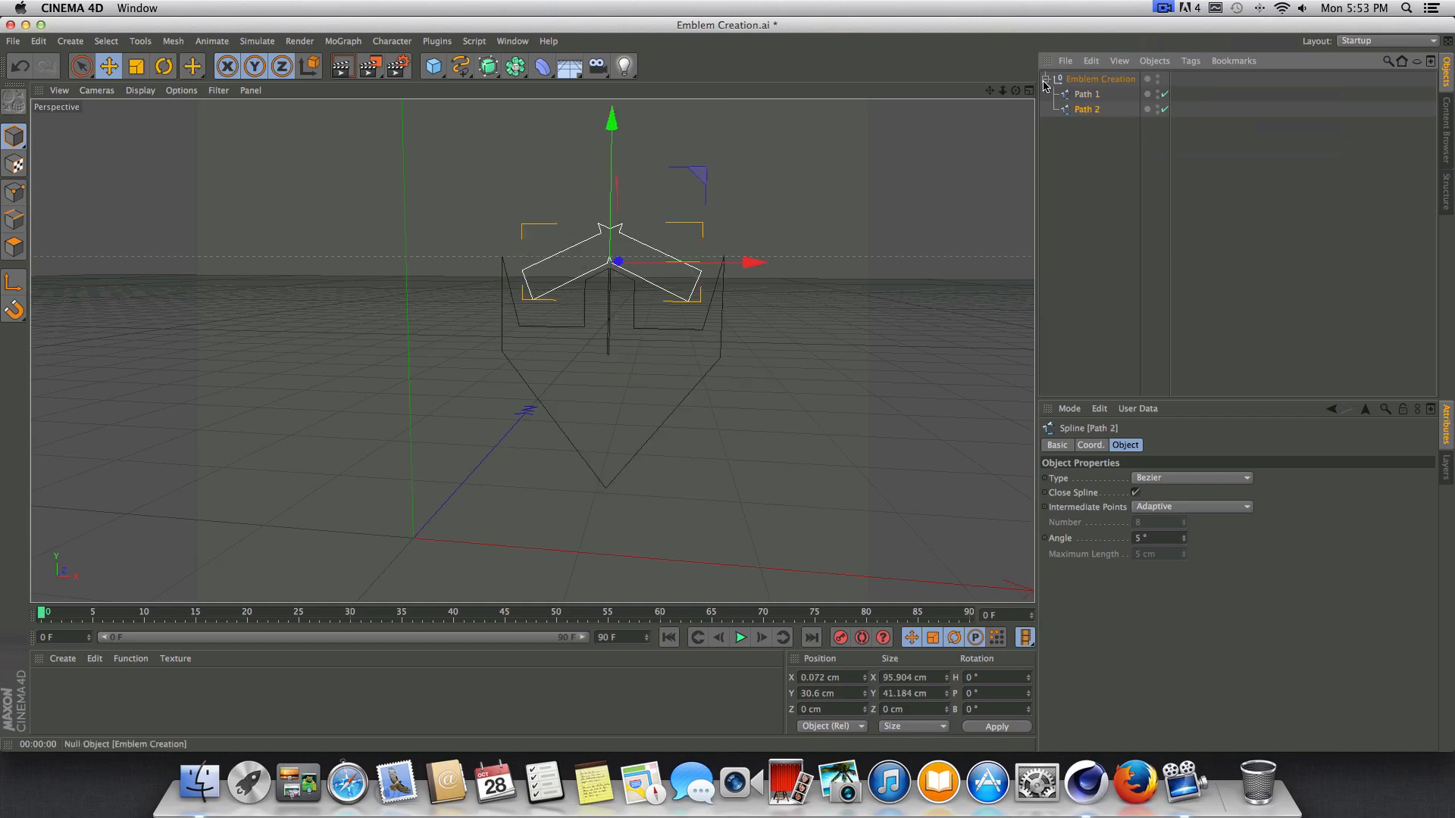
pyautogui.click(1046, 78)
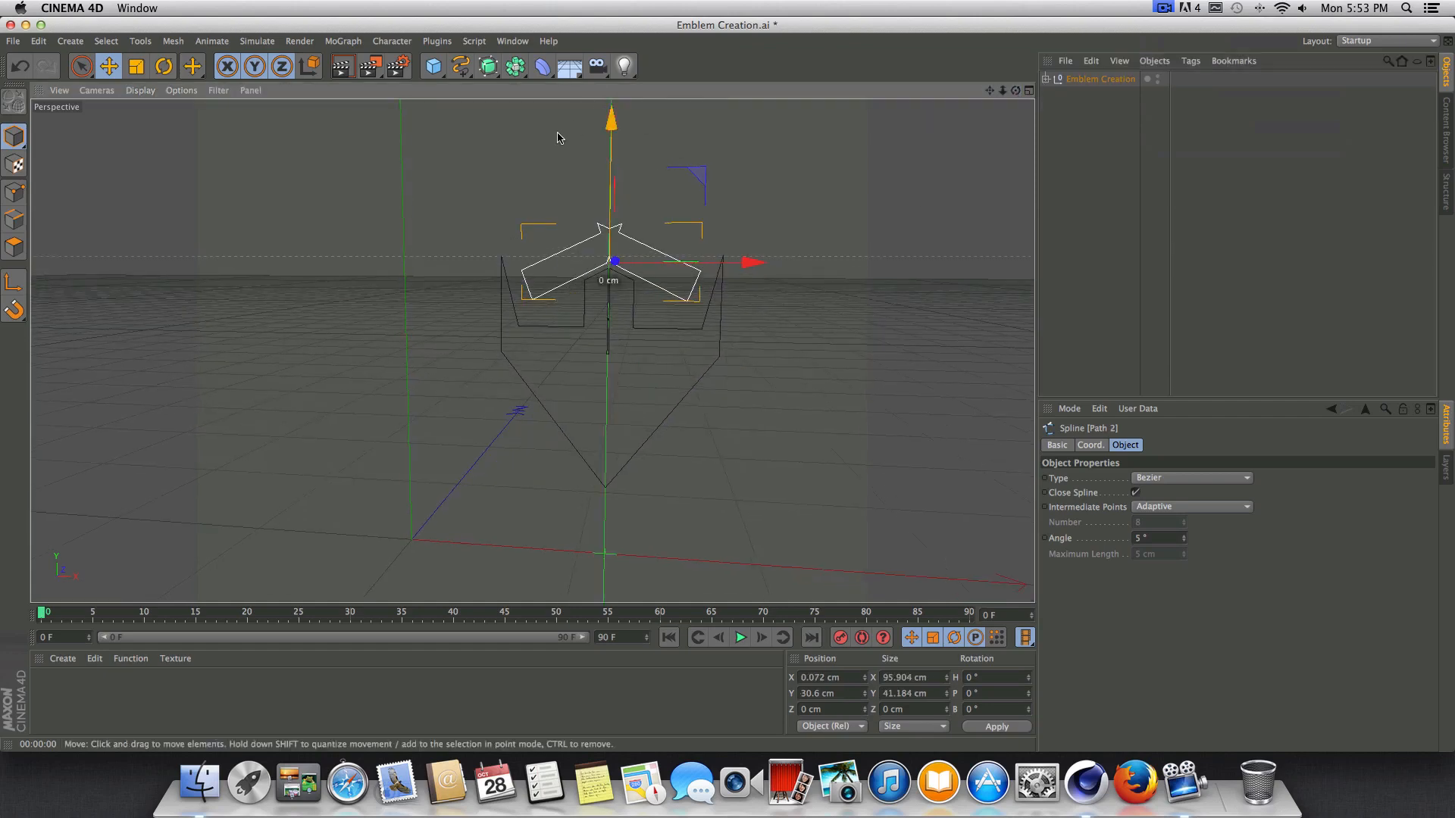
# Move Path 1 and Path 2 out of the Emblem Creation null and delete the empty null.
pyautogui.click(1047, 79)
pyautogui.moveTo(1212, 141); pyautogui.dragTo(1092, 75)
pyautogui.click(1086, 110)
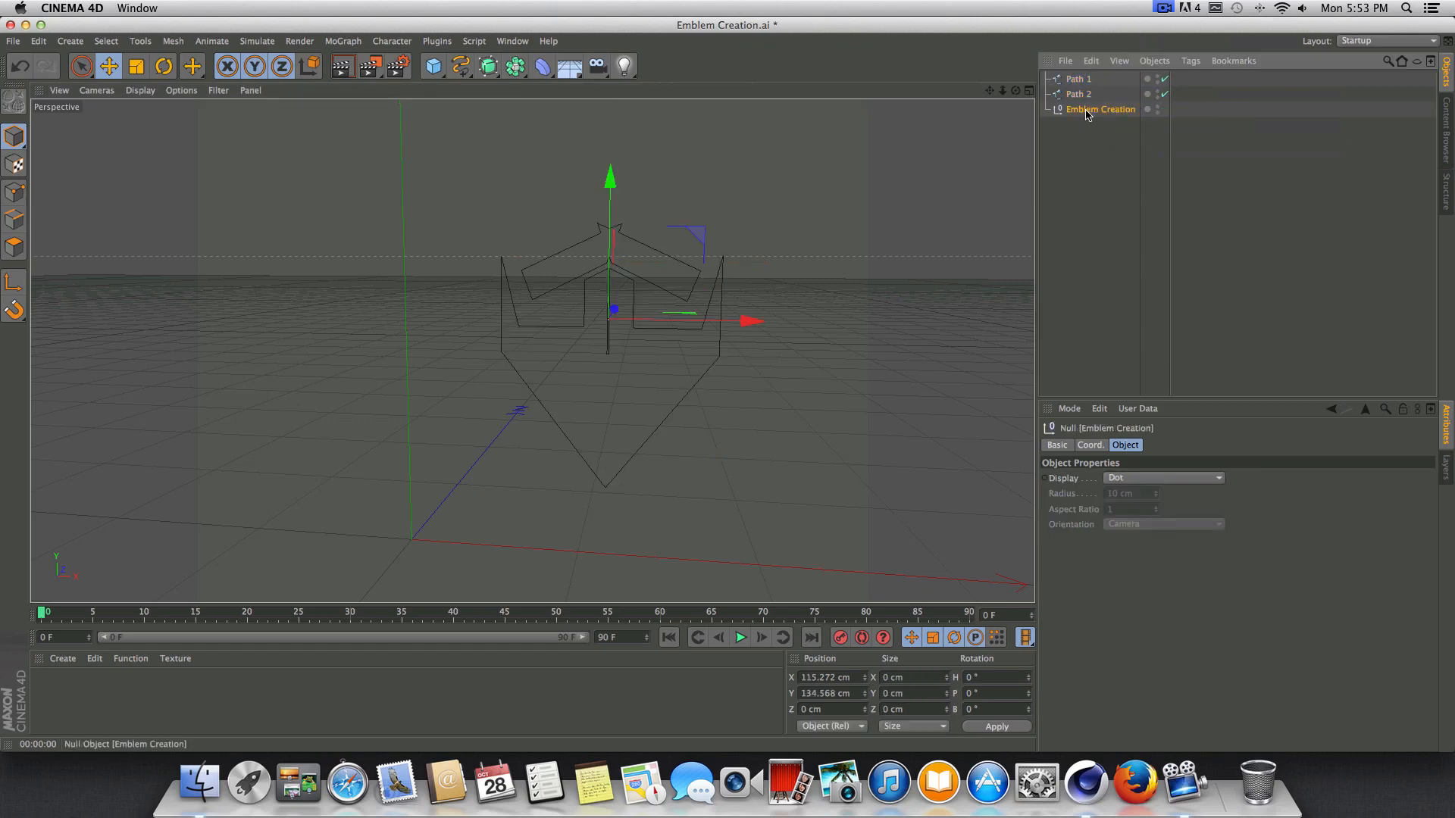
pyautogui.press('Delete')
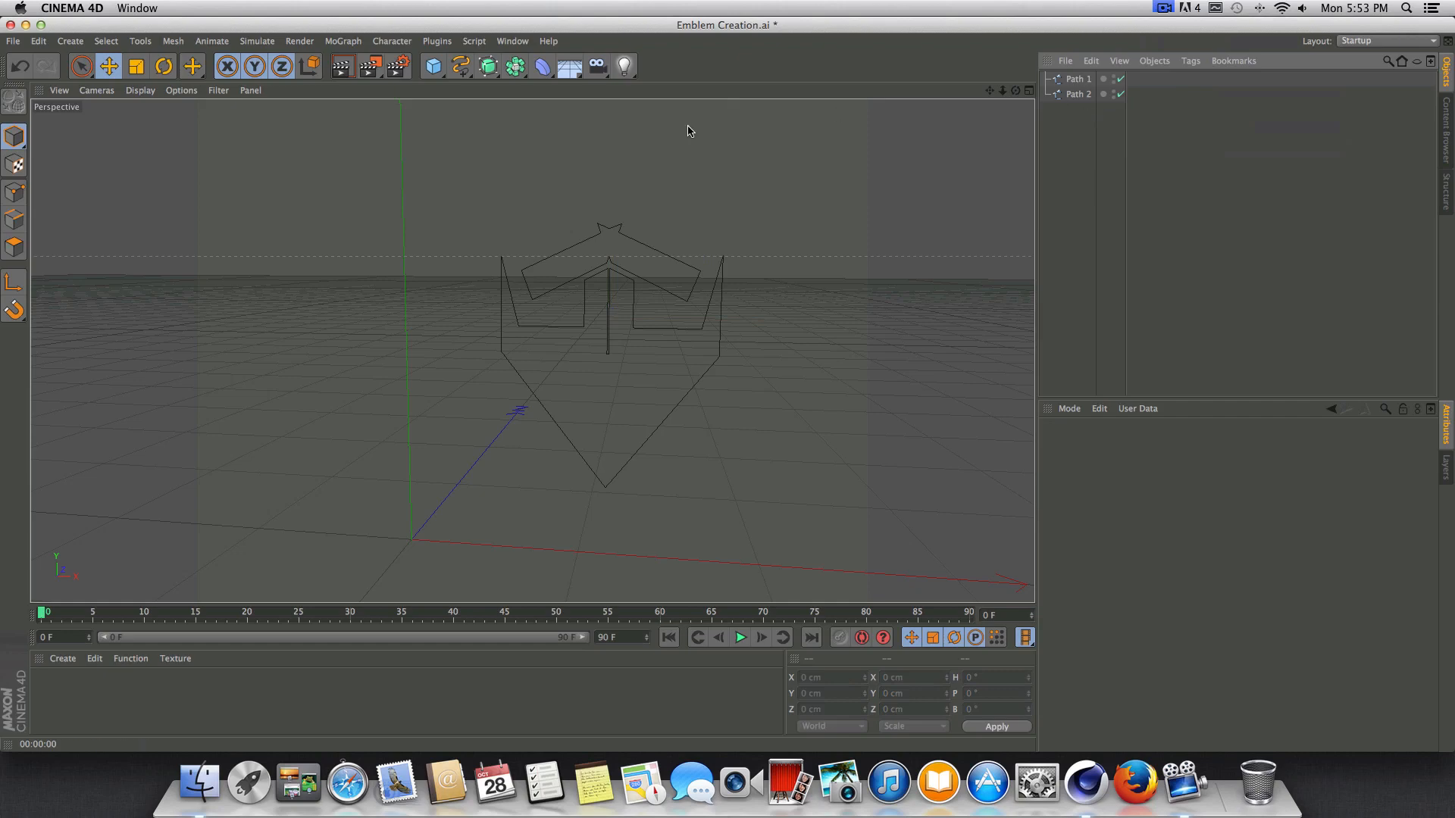
# Add an Extrude NURBS object and nest Path 1 under it to extrude the shield piece.
pyautogui.moveTo(488, 66); pyautogui.dragTo(551, 94)
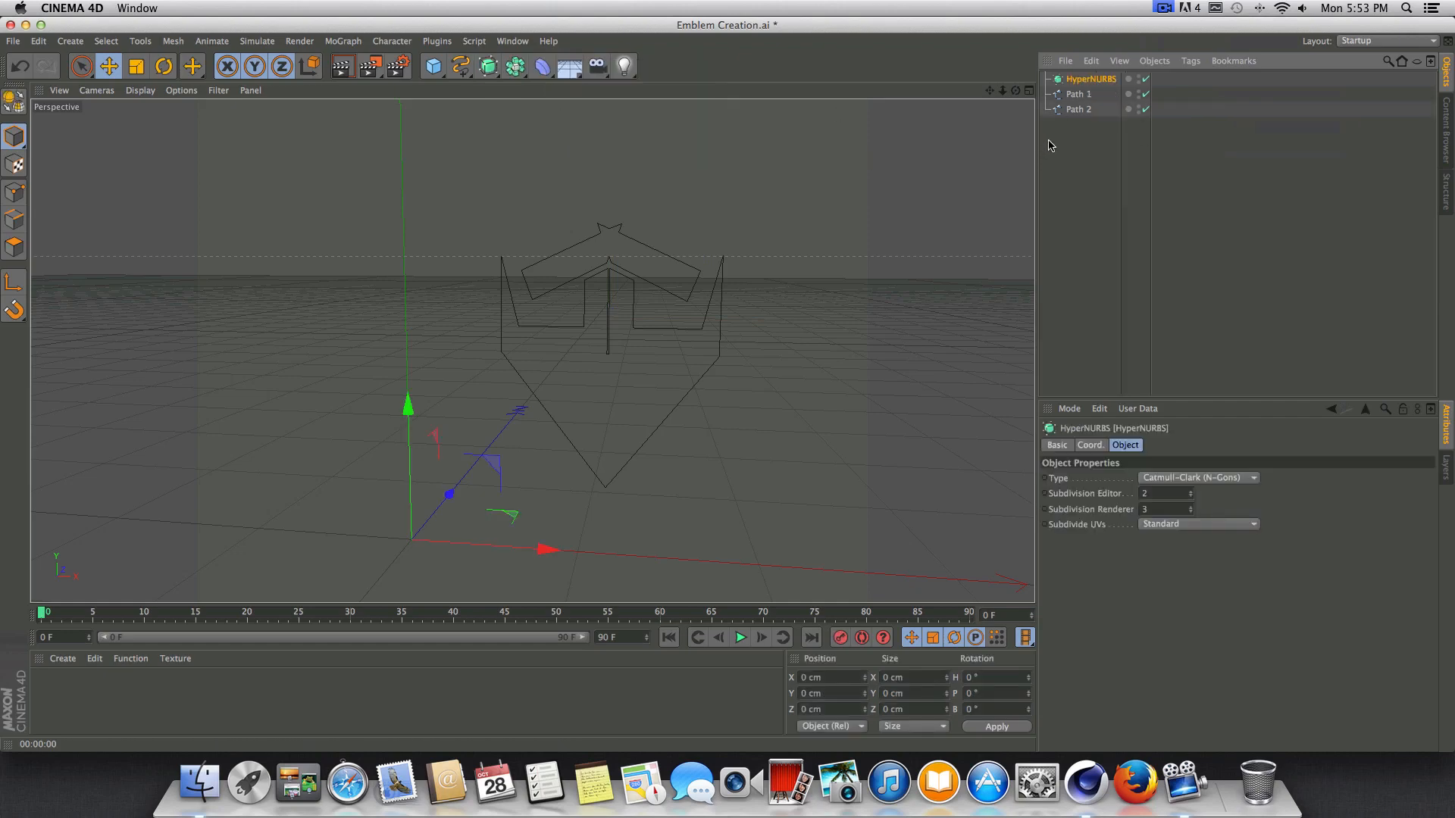
pyautogui.press('Delete')
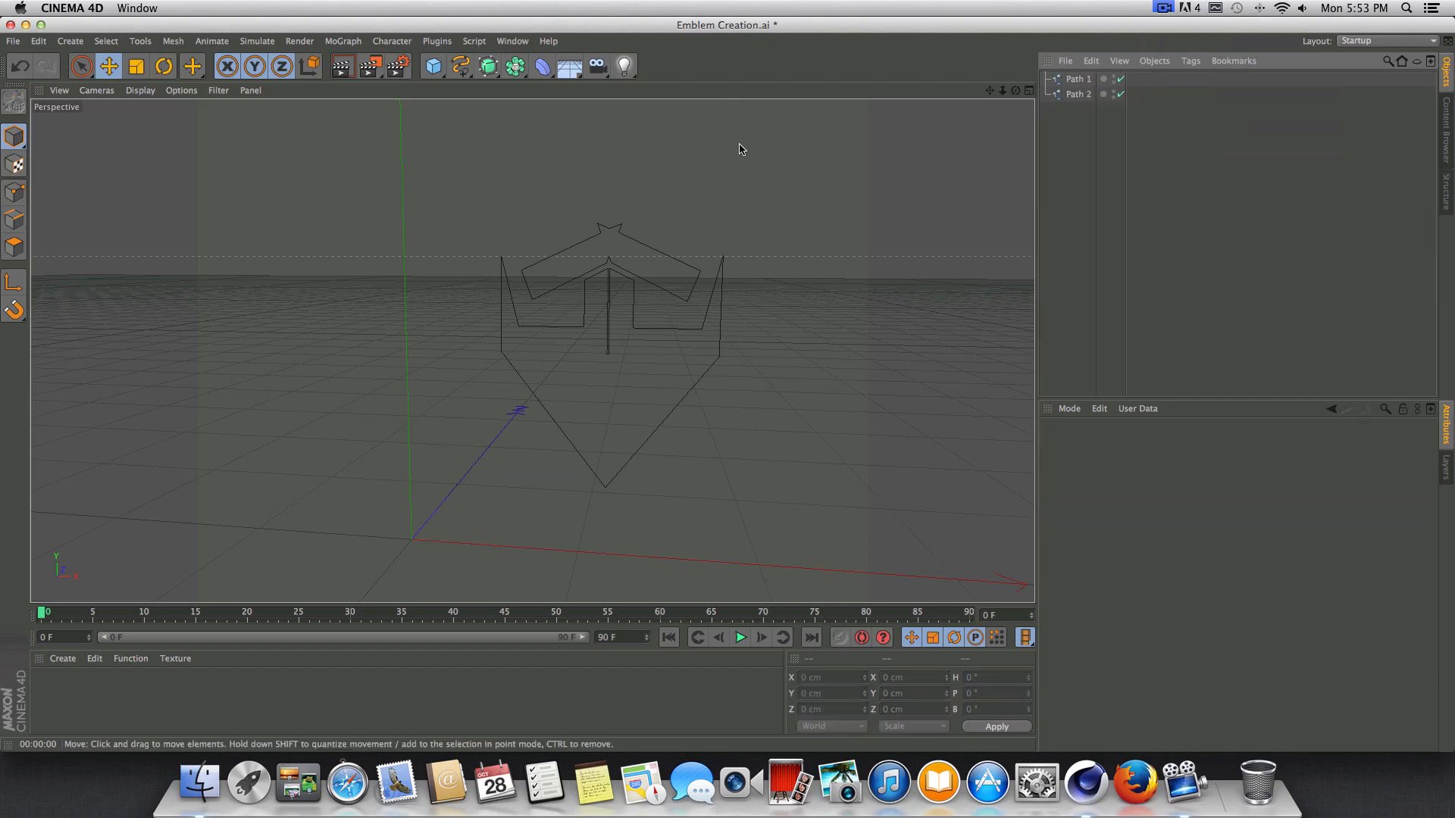
pyautogui.moveTo(489, 67); pyautogui.dragTo(652, 78)
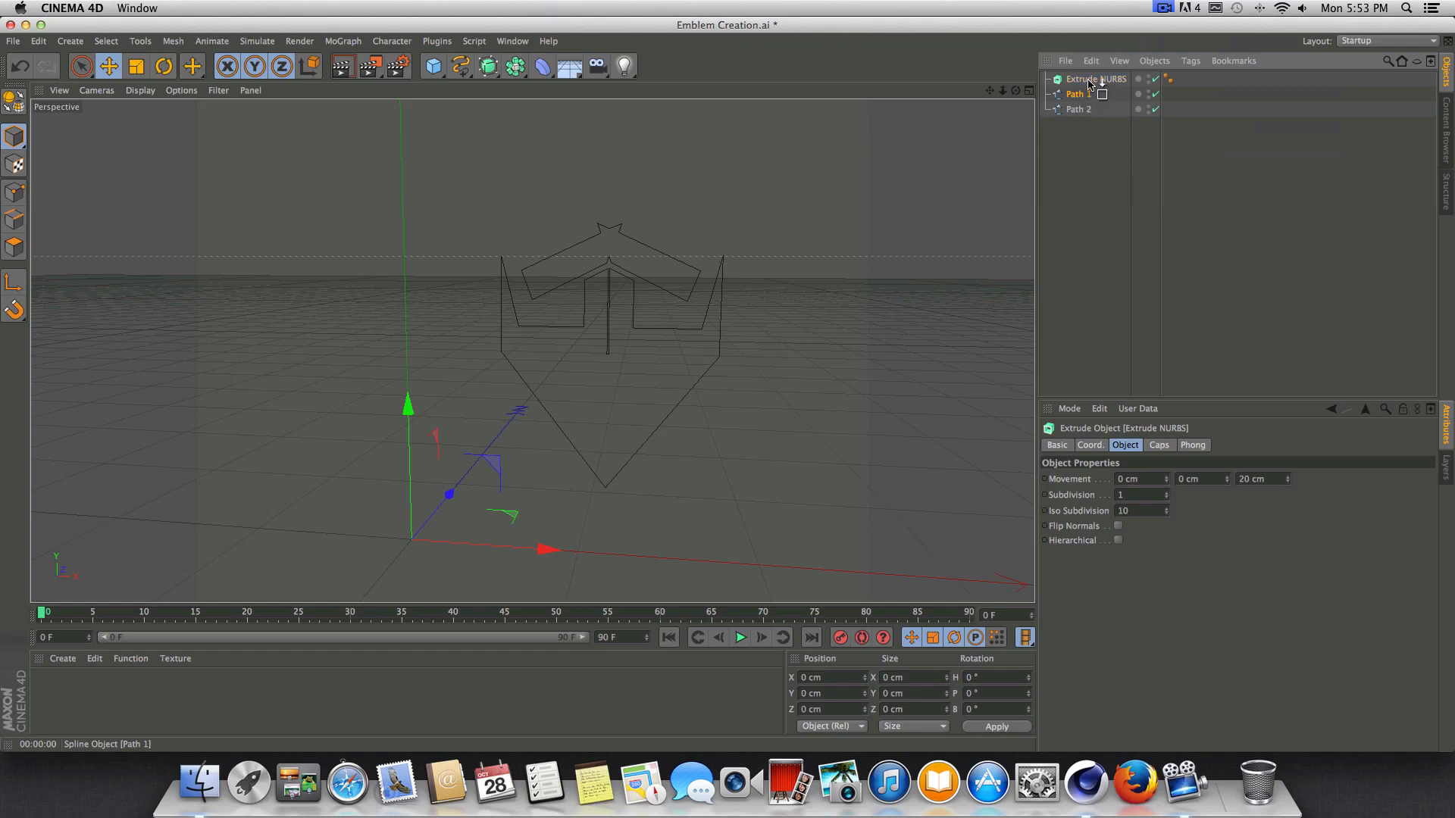
pyautogui.moveTo(1091, 83); pyautogui.dragTo(1091, 80)
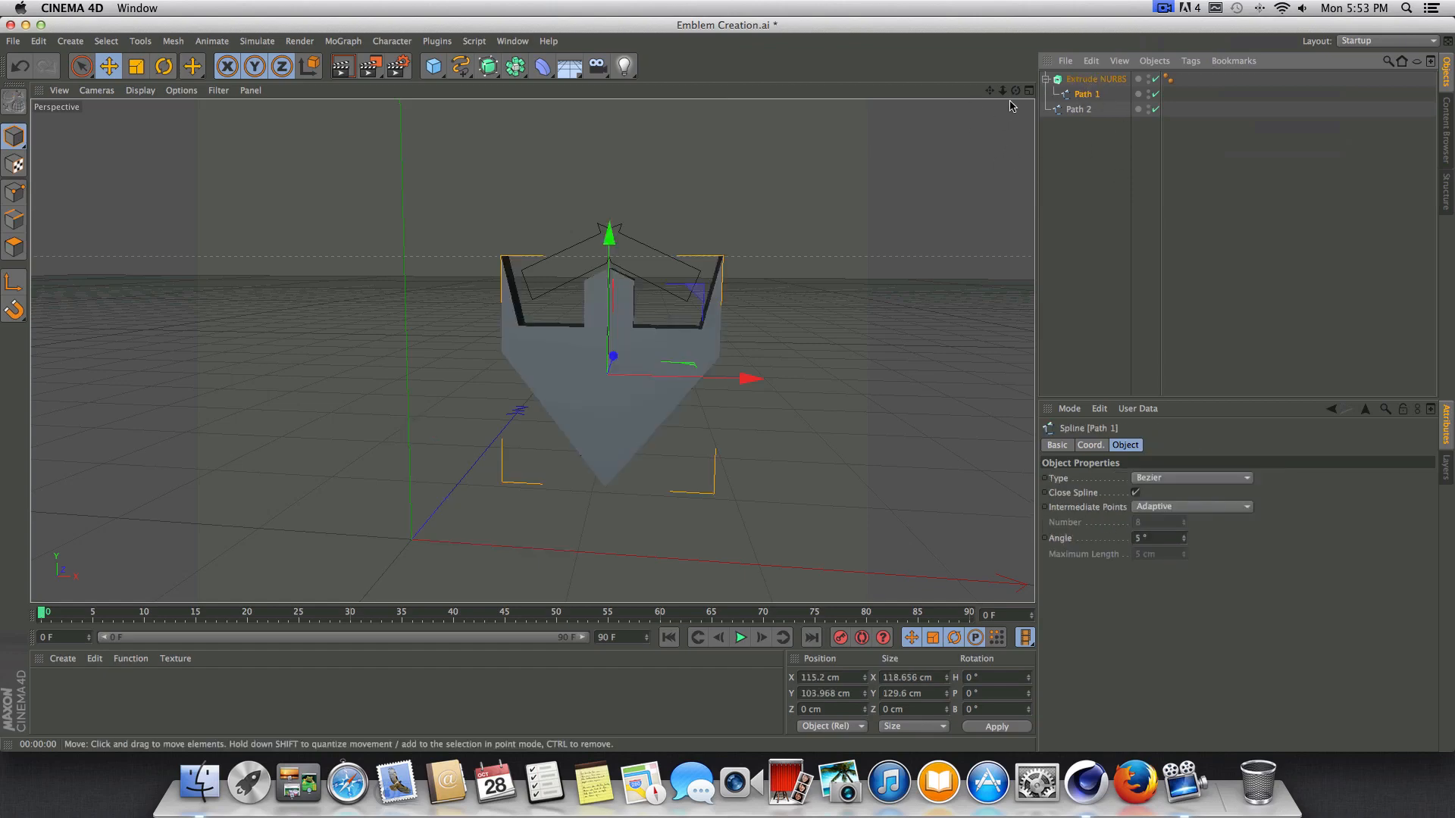
pyautogui.keyDown('alt'); pyautogui.moveTo(522, 345); pyautogui.dragTo(535, 356); pyautogui.keyUp('alt')
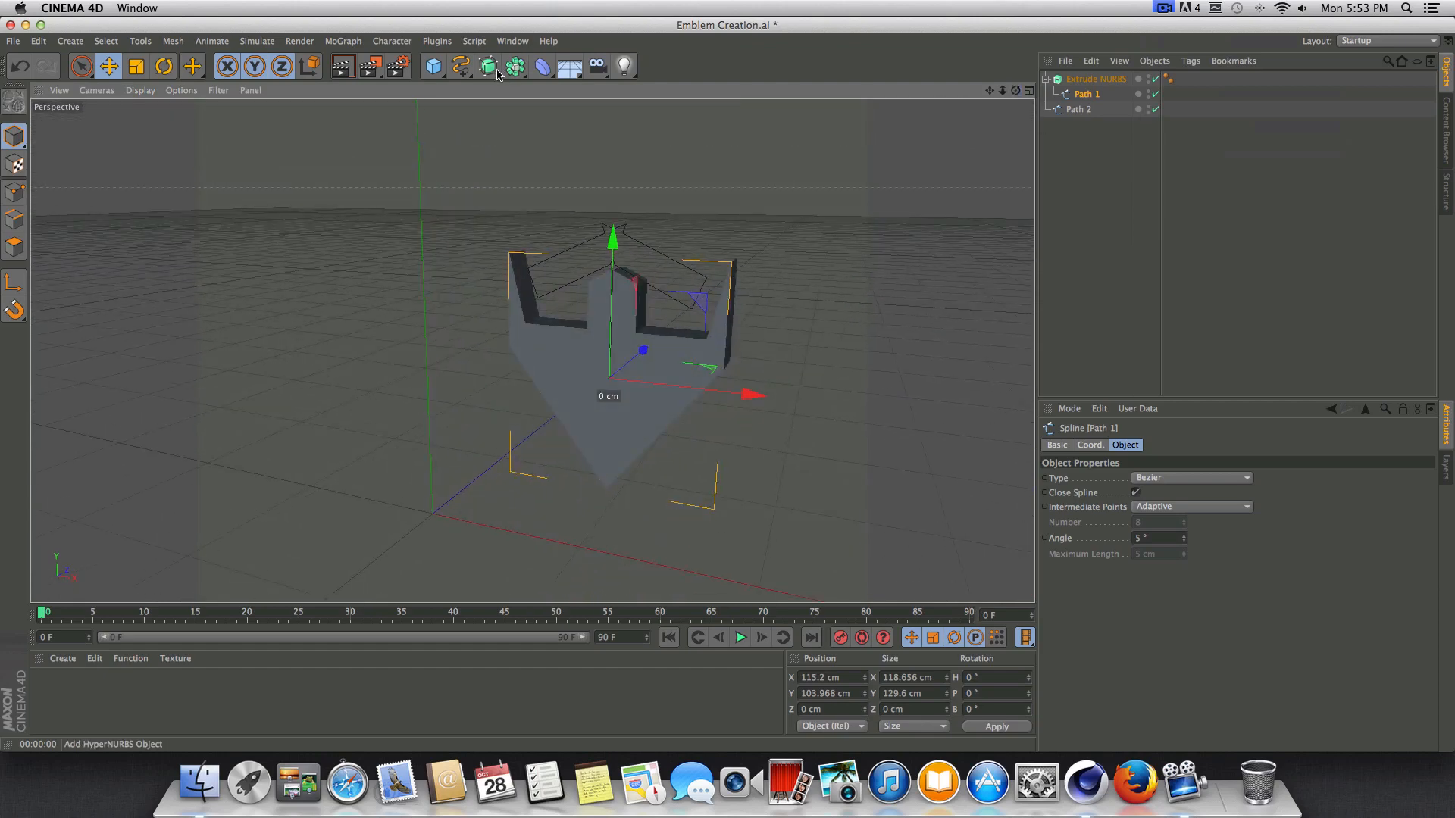
# Add a second Extrude NURBS object and nest Path 2 under it to extrude the roof piece.
pyautogui.moveTo(493, 71); pyautogui.dragTo(659, 78)
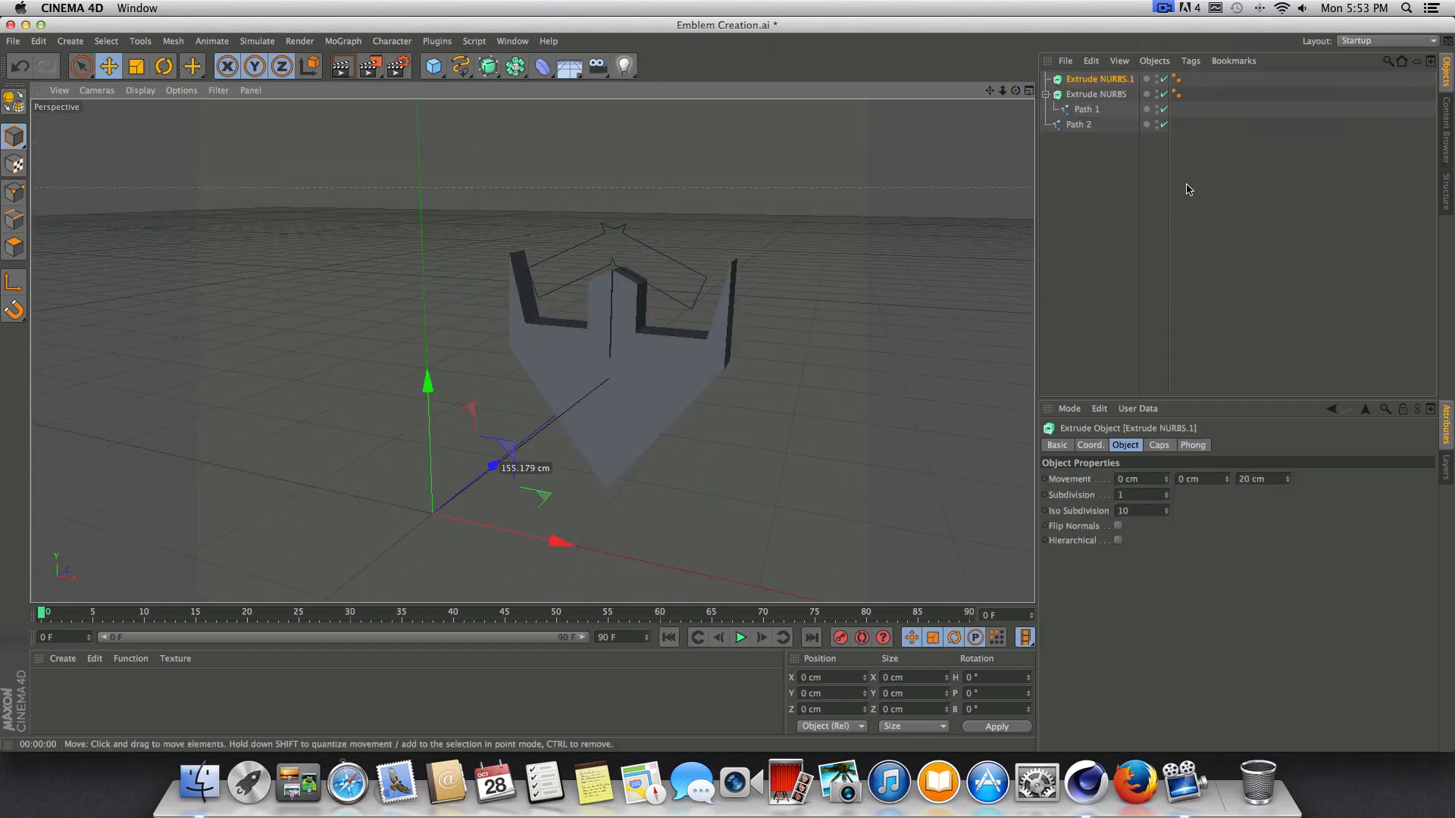
pyautogui.moveTo(1082, 127); pyautogui.dragTo(871, 102)
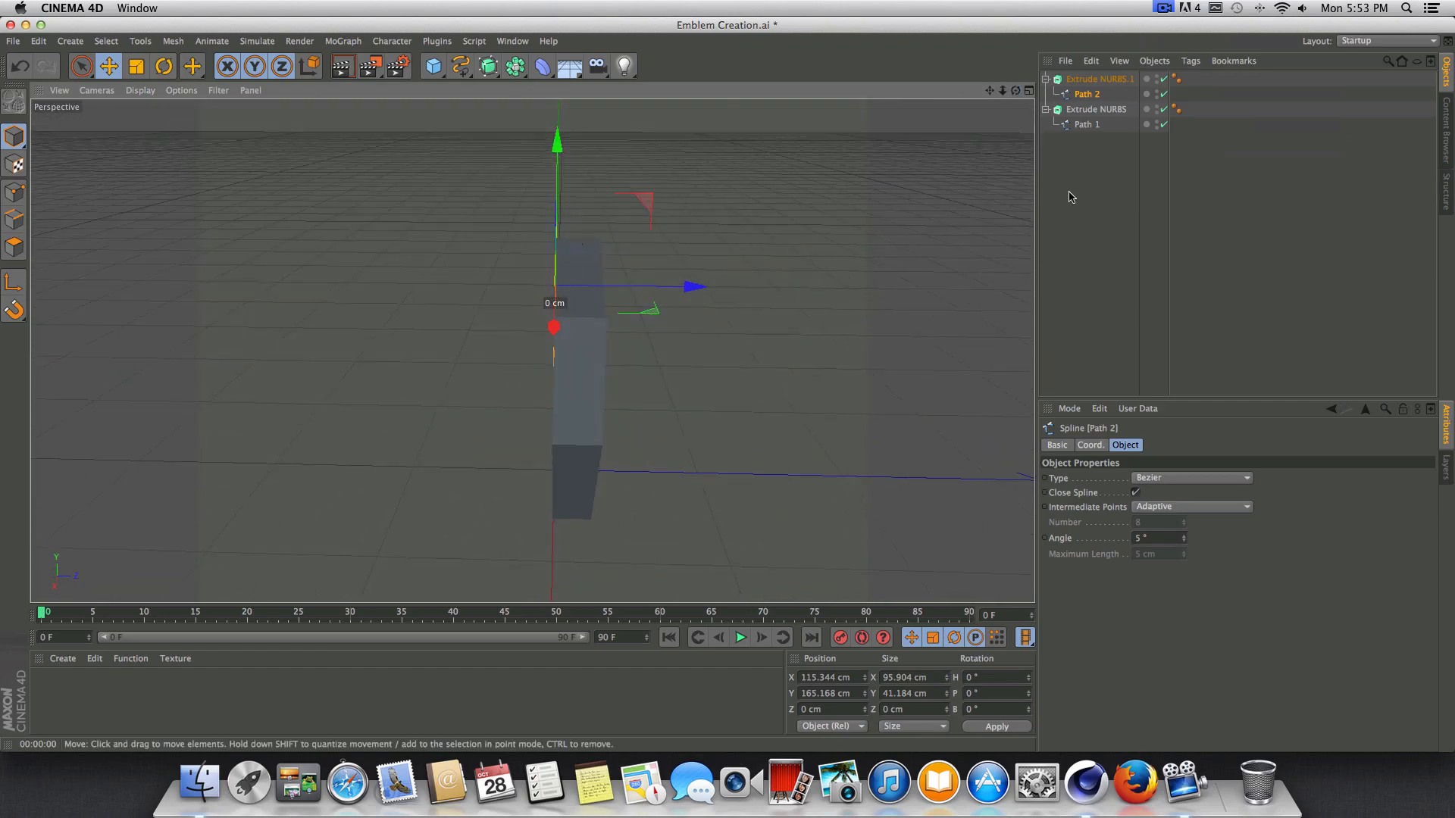
# Set the roof piece's extrusion depth to 10 cm in the Z movement of Extrude NURBS.1.
pyautogui.click(1099, 79)
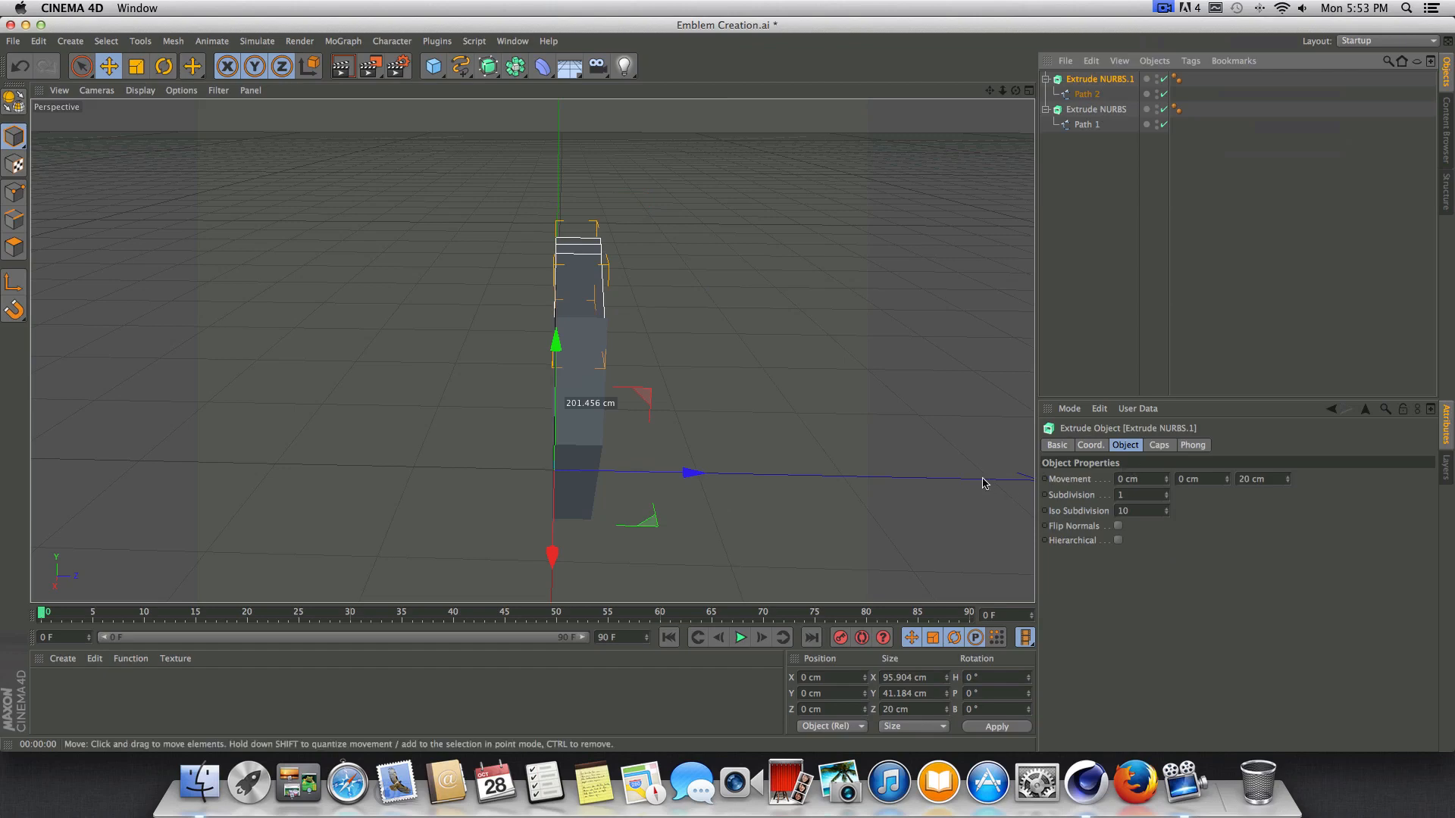
pyautogui.moveTo(1288, 481); pyautogui.dragTo(1288, 492)
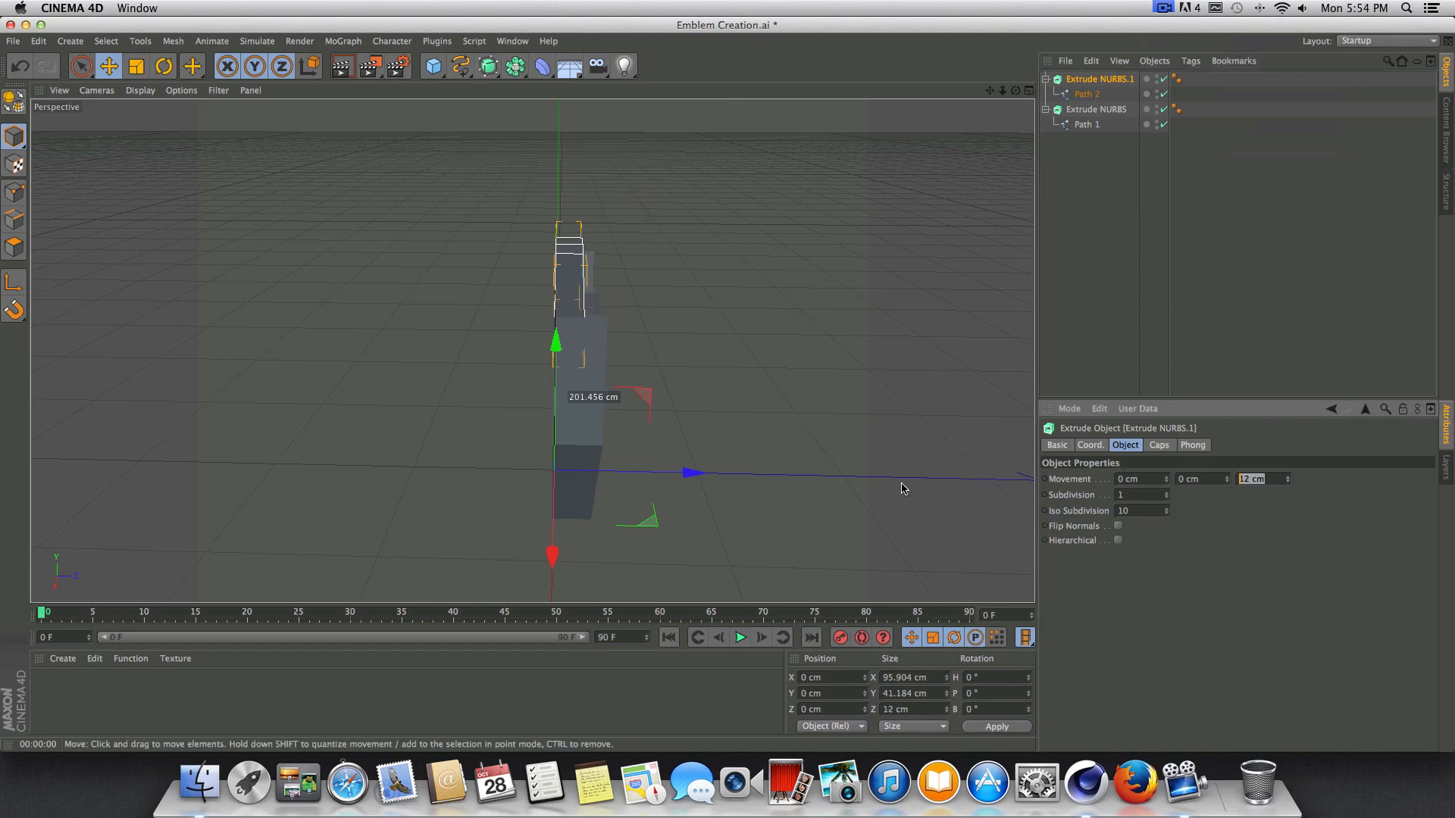
pyautogui.press('Return')
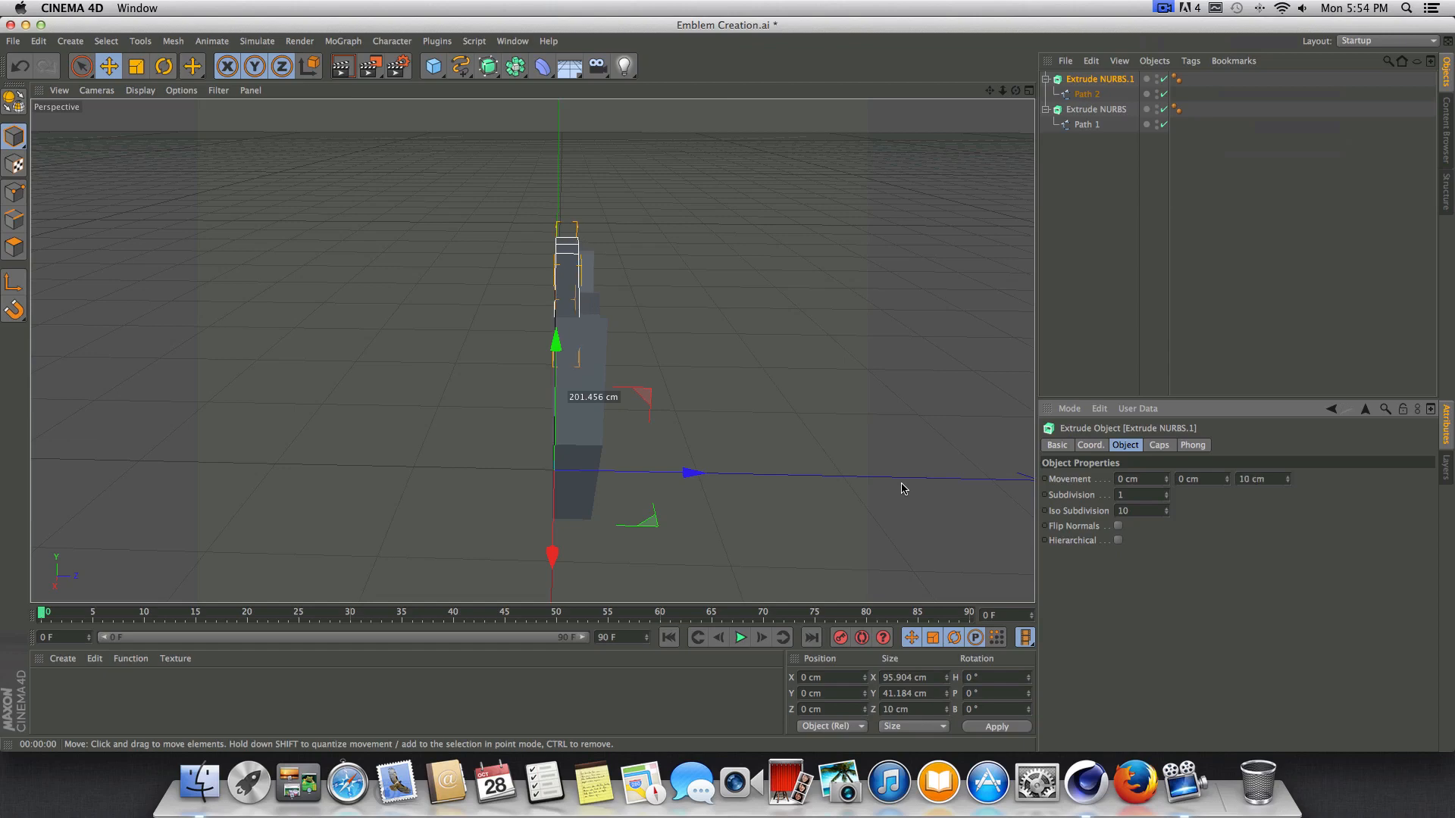
# Change the Z extrusion depth of the Extrude NURBS that holds Path 1.
pyautogui.moveTo(1016, 90); pyautogui.dragTo(944, 106)
pyautogui.moveTo(531, 351); pyautogui.dragTo(531, 351)
pyautogui.click(1074, 113)
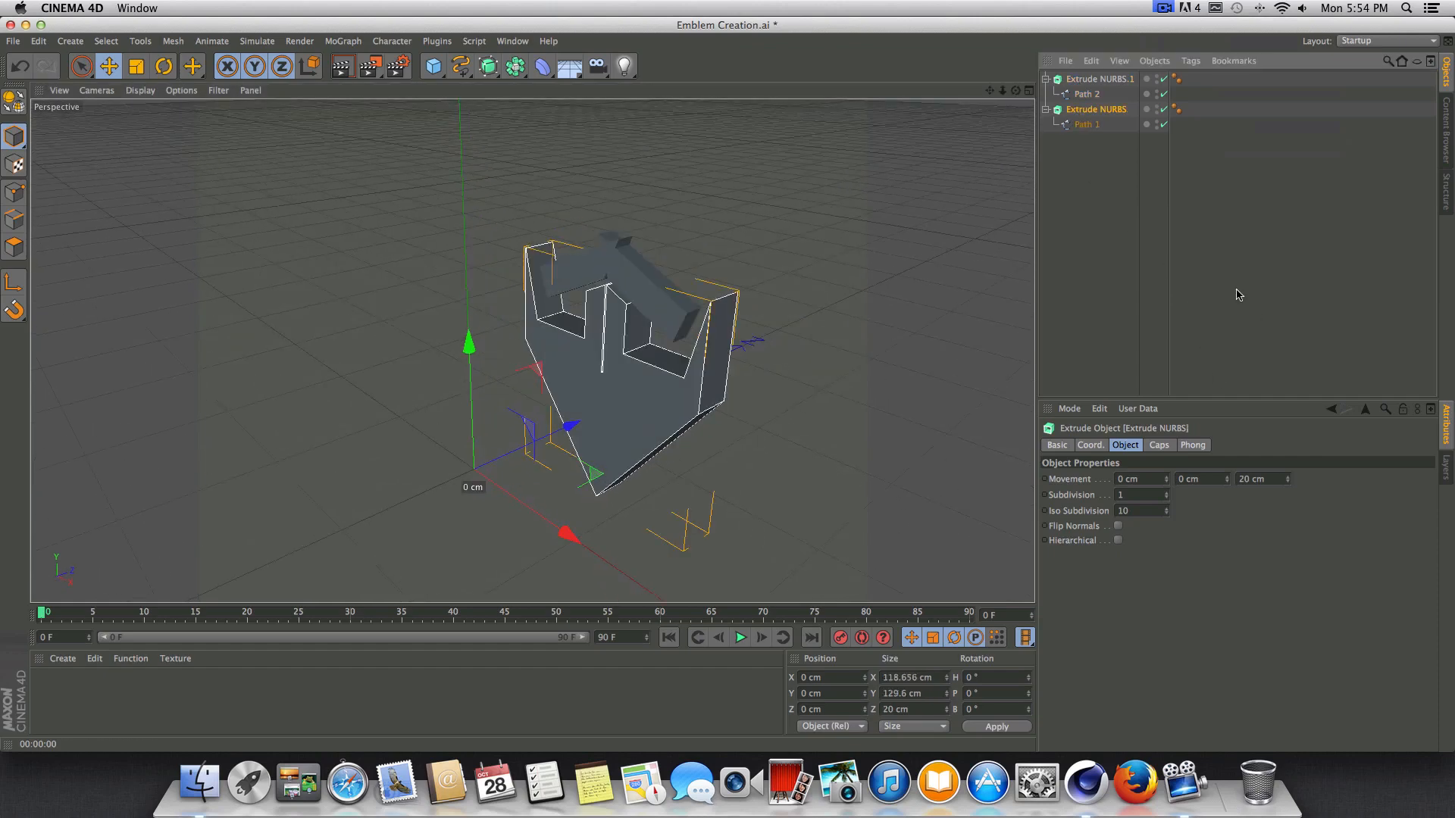
pyautogui.click(1277, 479)
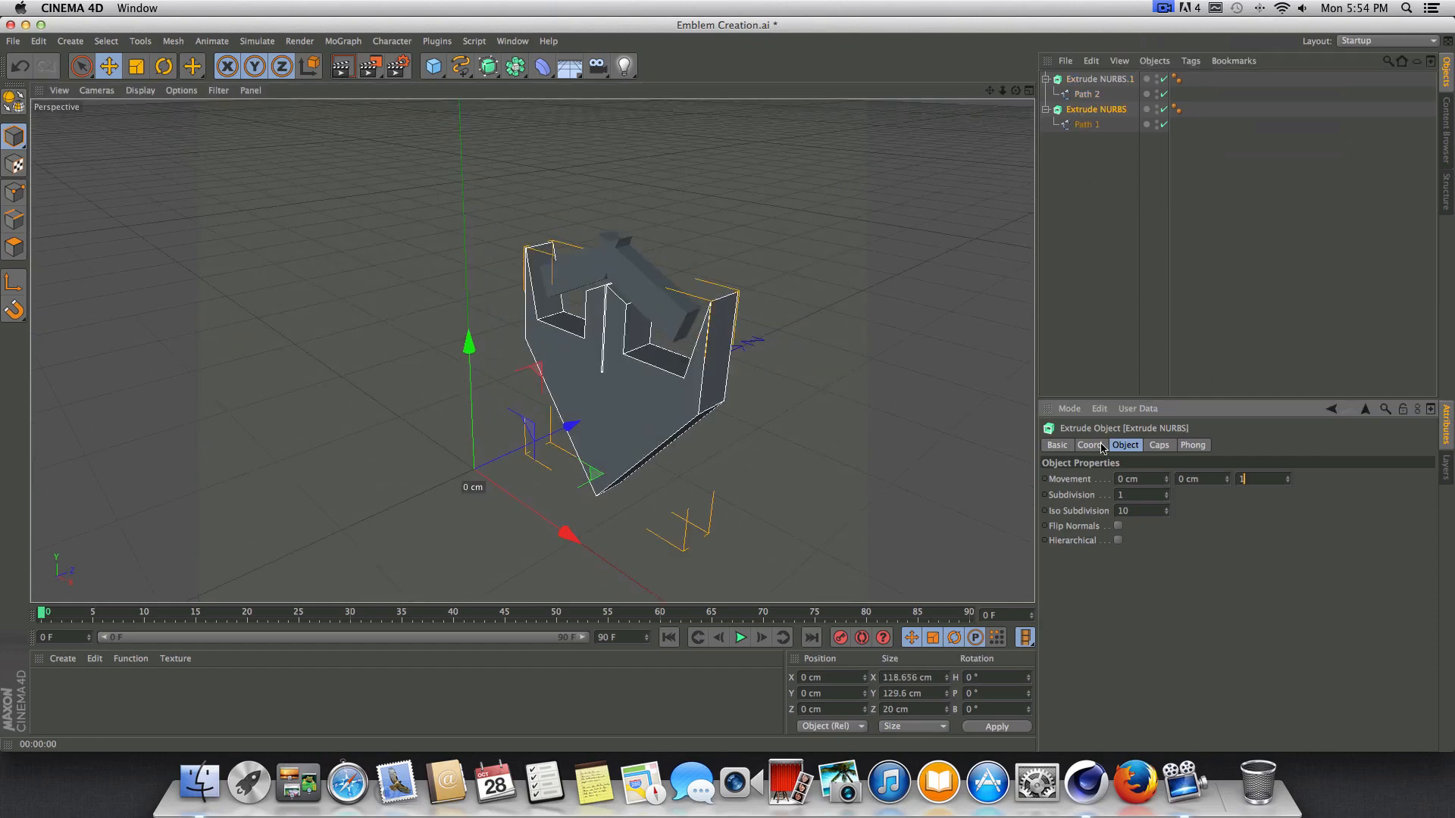
pyautogui.press('Return')
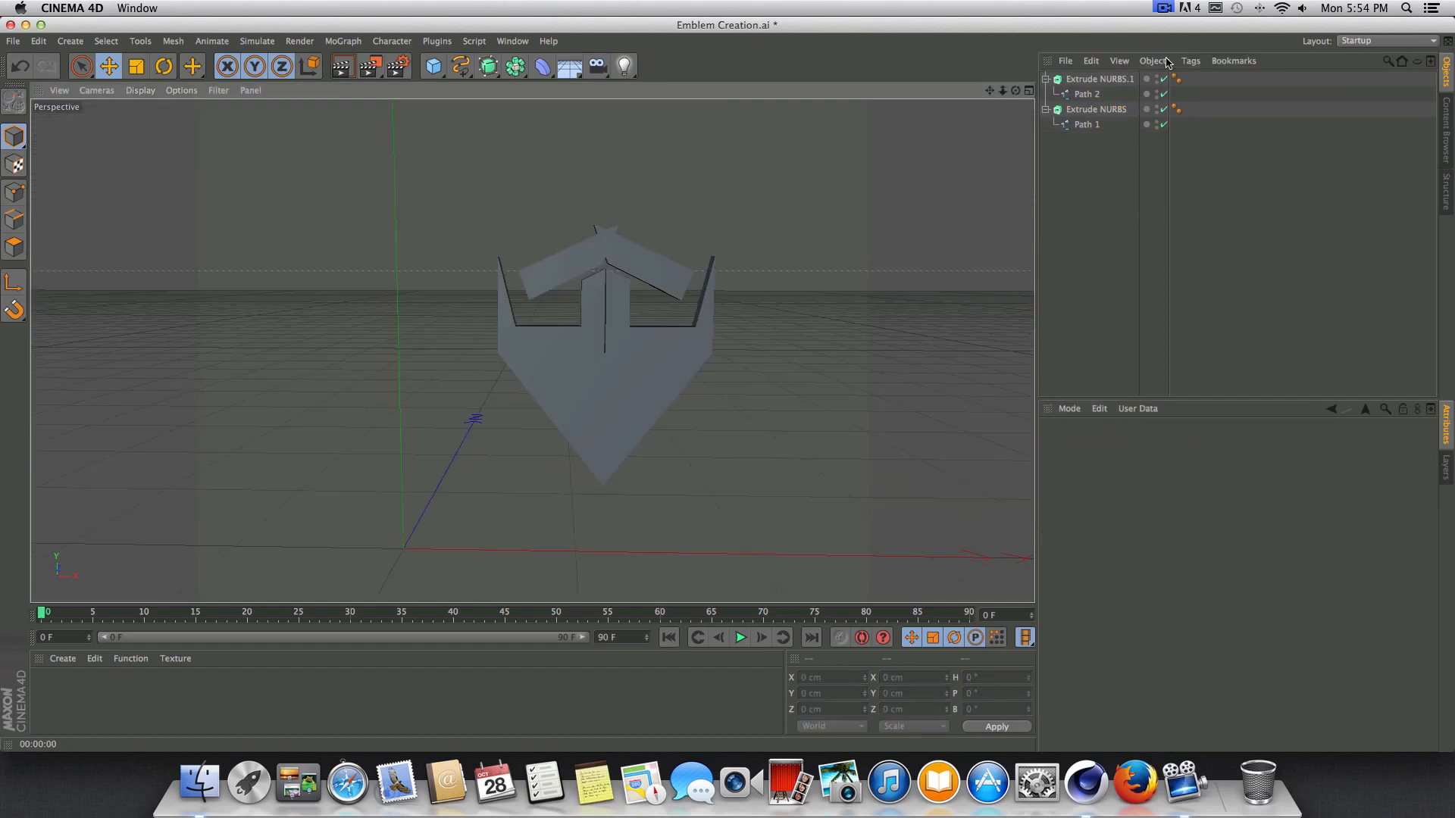
# Group both Extrude NURBS objects and their paths under a null and rename it Emblem.
pyautogui.moveTo(1296, 172); pyautogui.dragTo(1043, 34)
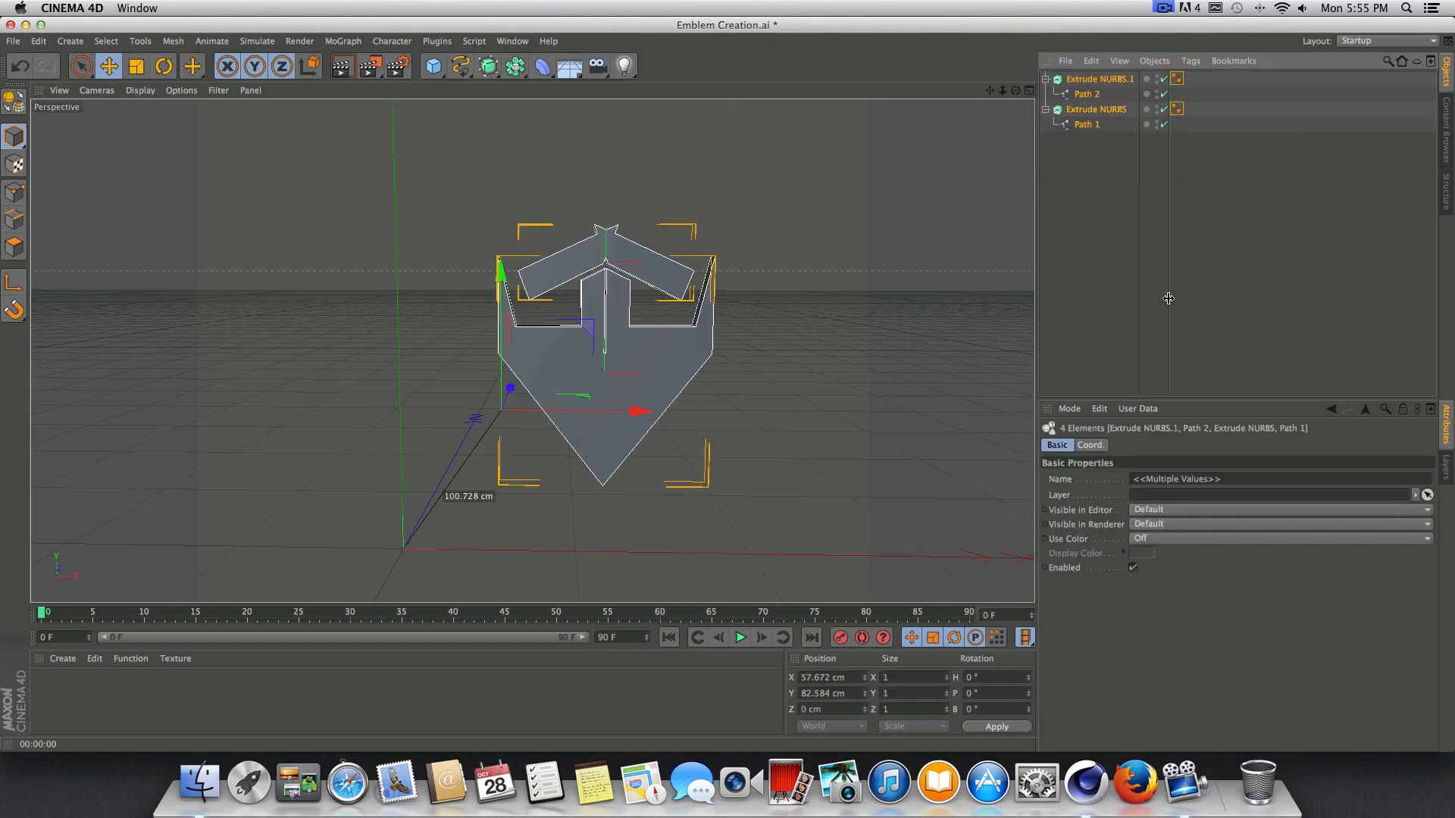
pyautogui.hotkey('alt', 'g')
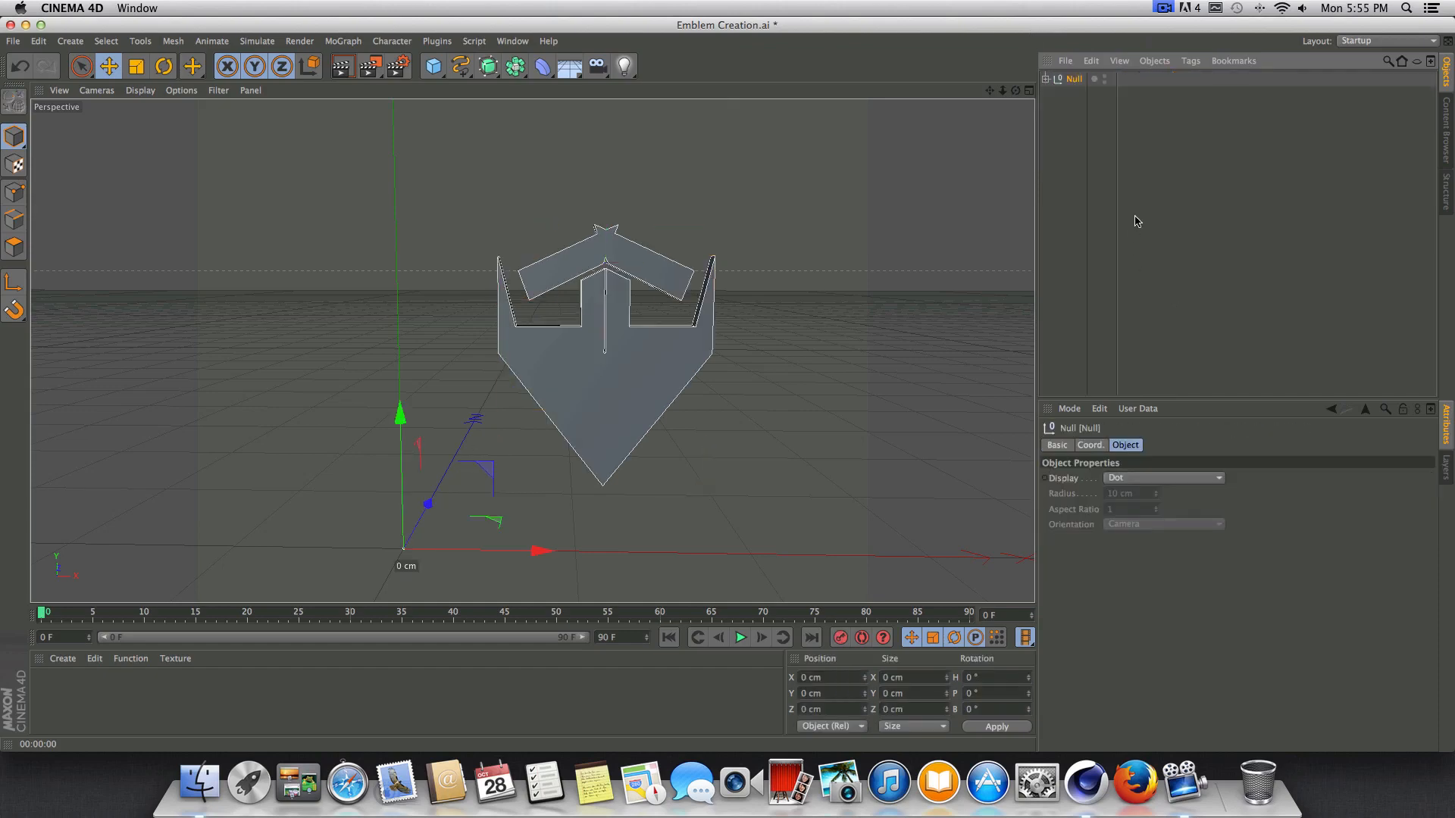
pyautogui.doubleClick(1073, 80)
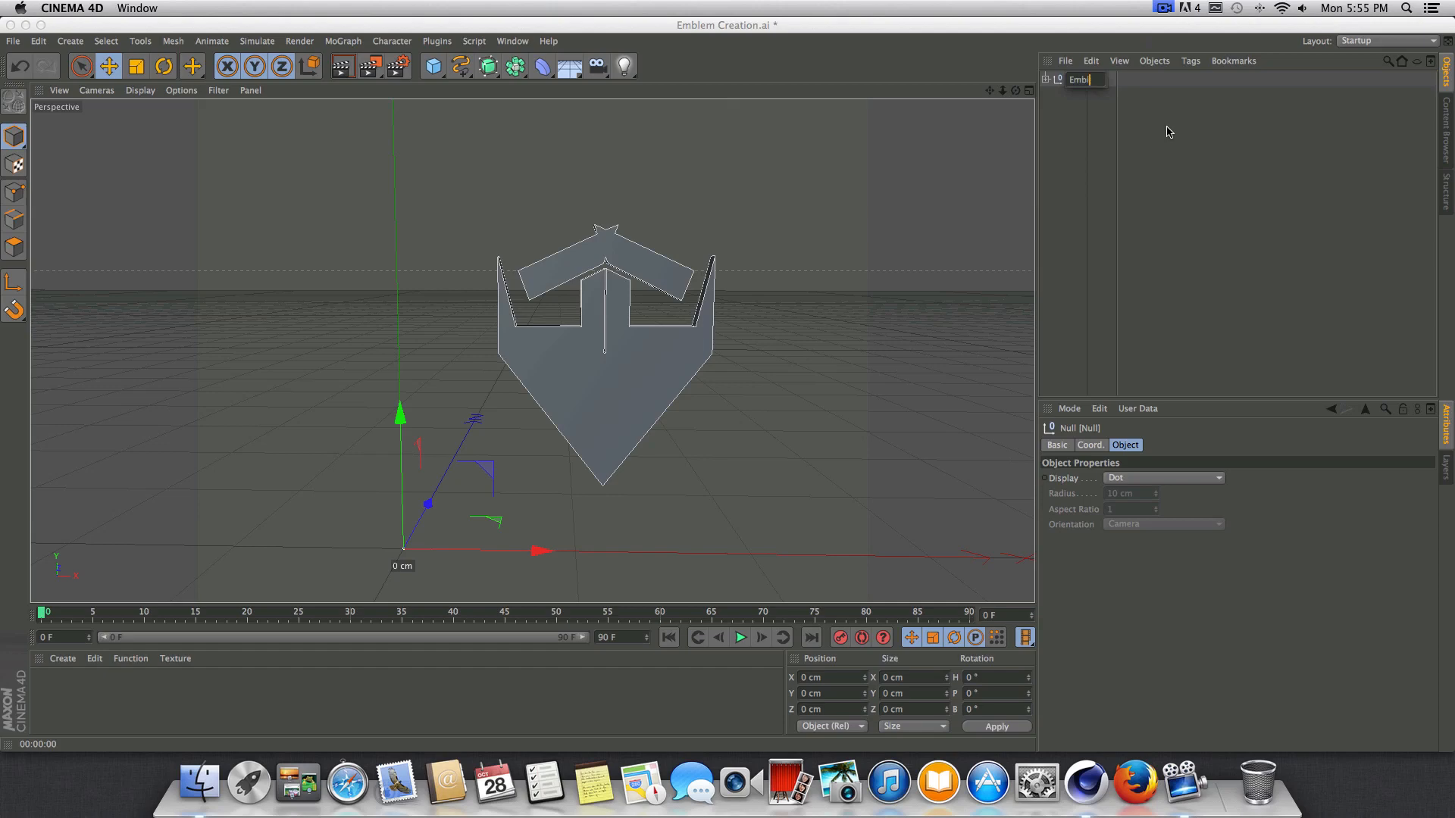
pyautogui.press('Return')
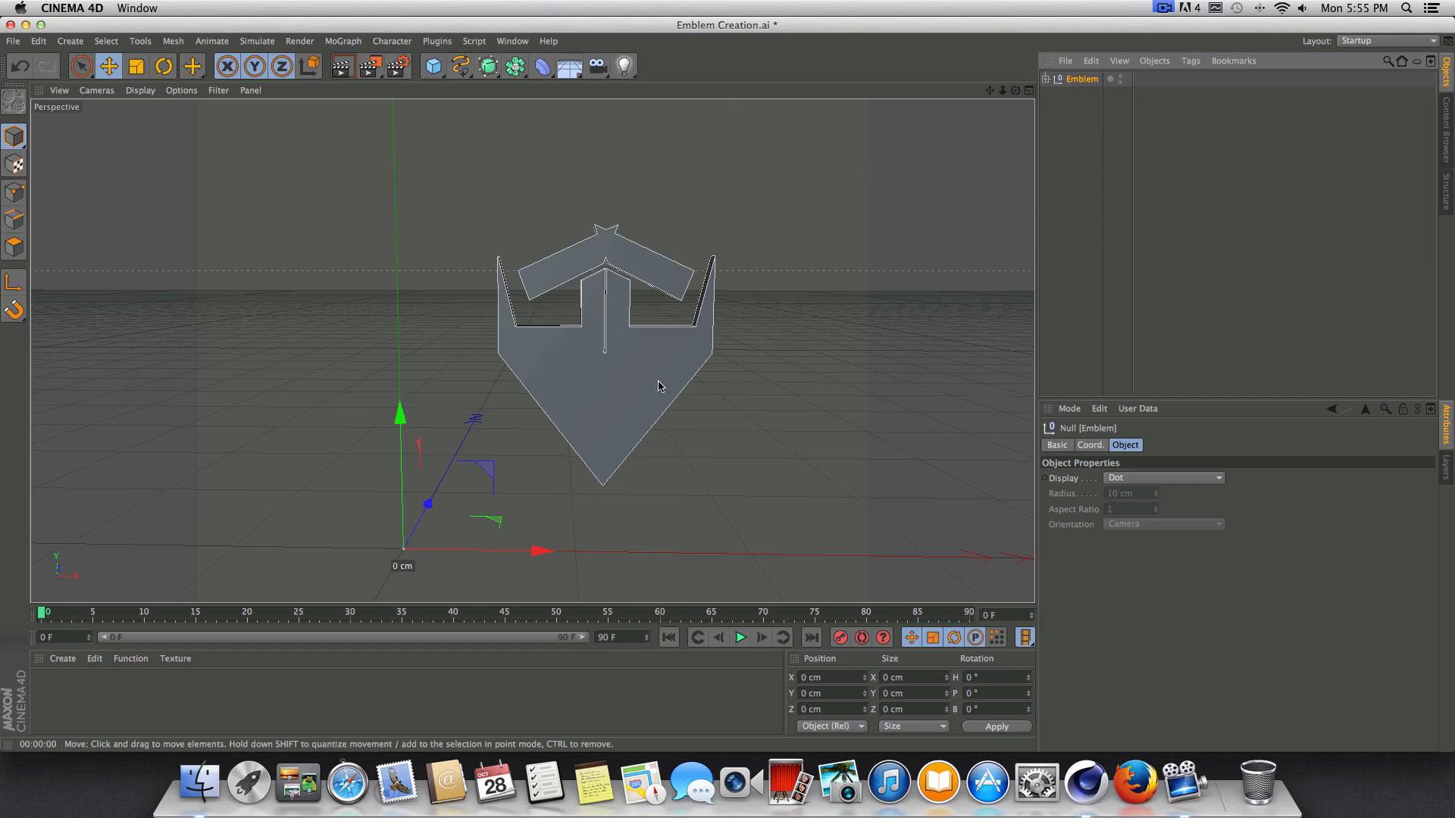
pyautogui.click(1046, 80)
pyautogui.click(1093, 96)
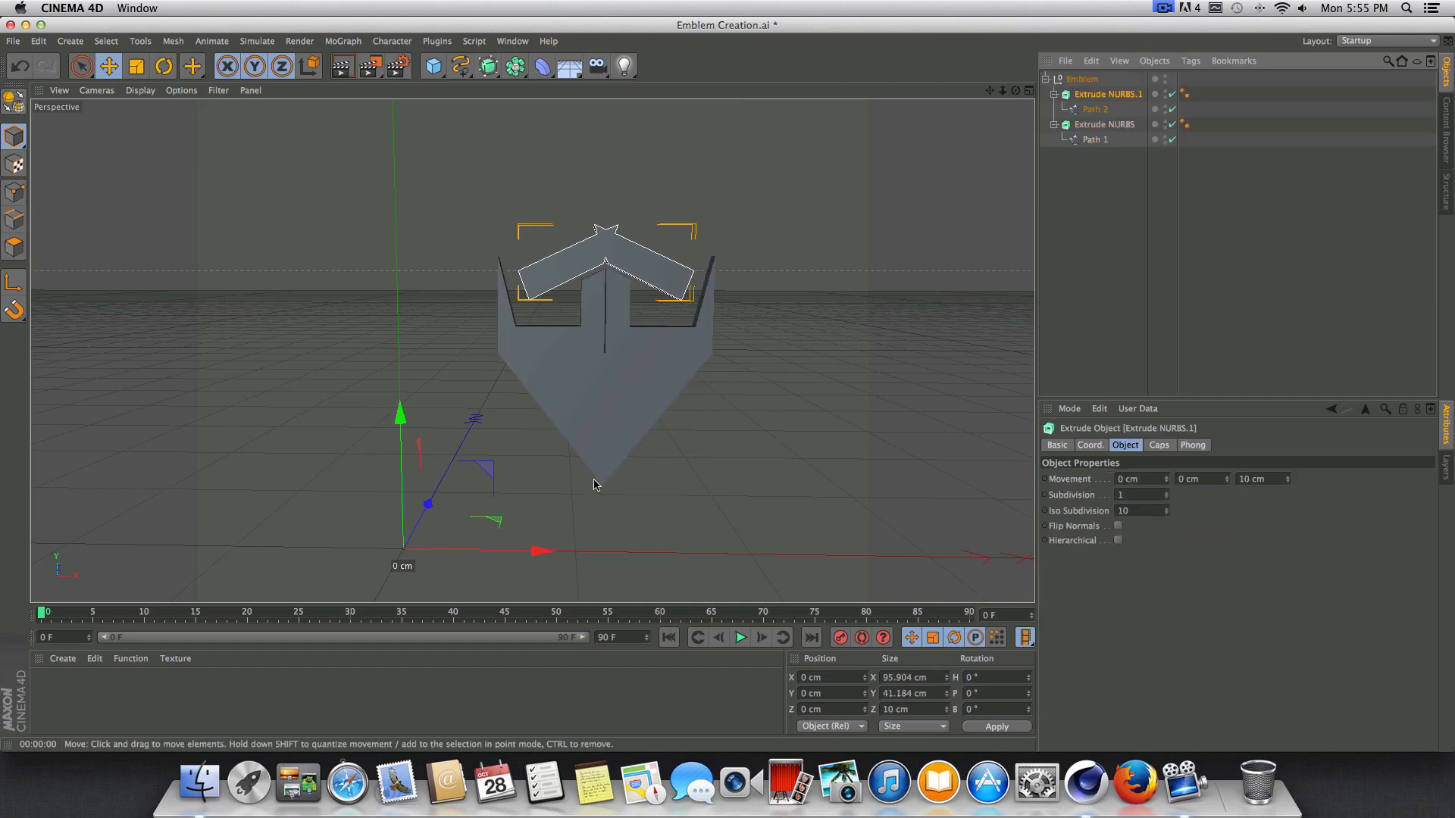
pyautogui.moveTo(538, 550); pyautogui.dragTo(447, 551)
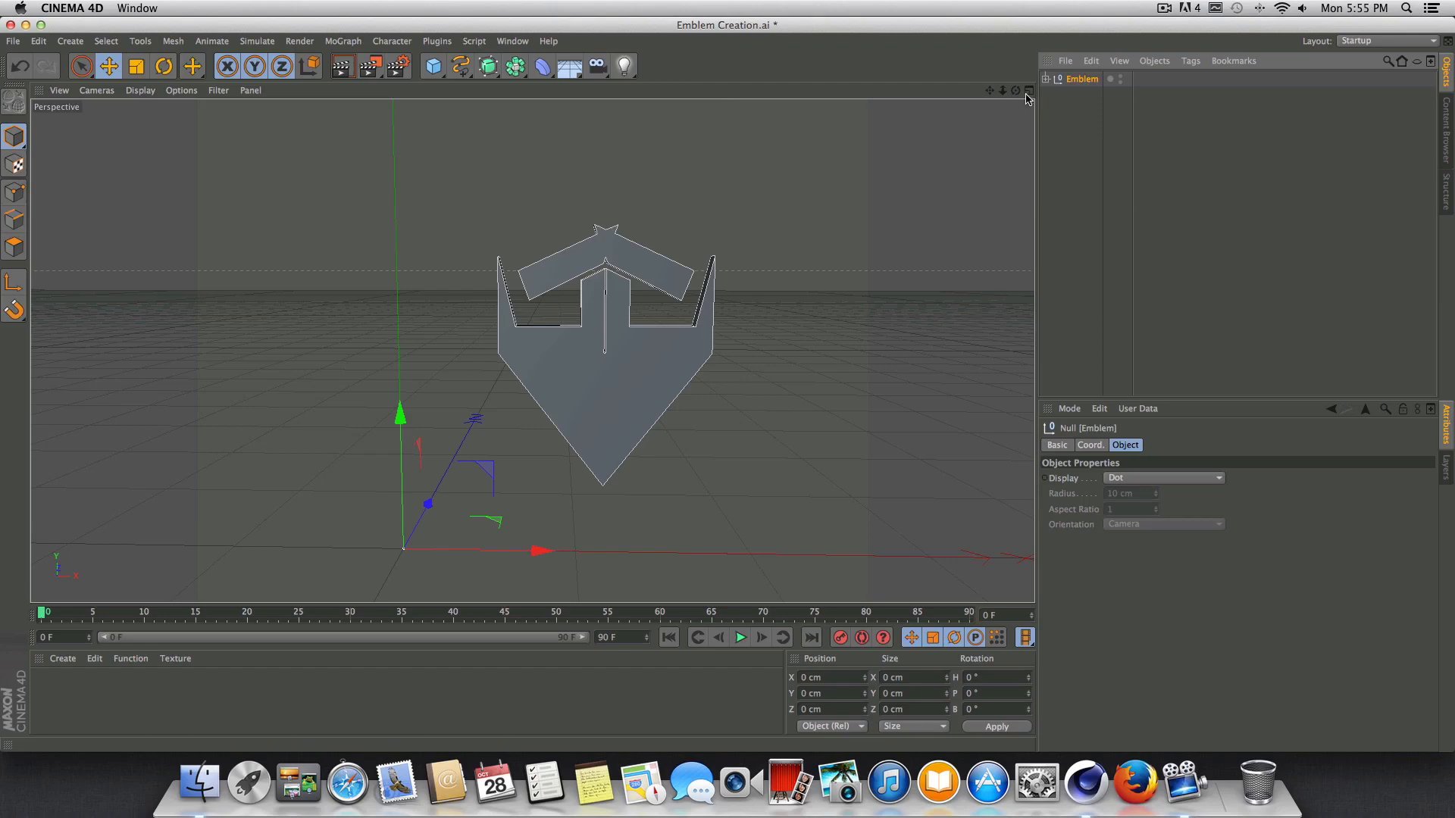
# Enable axis modification and move the Emblem null's axis to the middle of the shield, at about X 115 cm and Y 113 cm.
pyautogui.moveTo(1015, 91)
pyautogui.mouseDown()
pyautogui.moveTo(1152, 91)
pyautogui.moveTo(1019, 95)
pyautogui.moveTo(1040, 92)
pyautogui.moveTo(1021, 121)
pyautogui.moveTo(997, 97)
pyautogui.mouseUp()
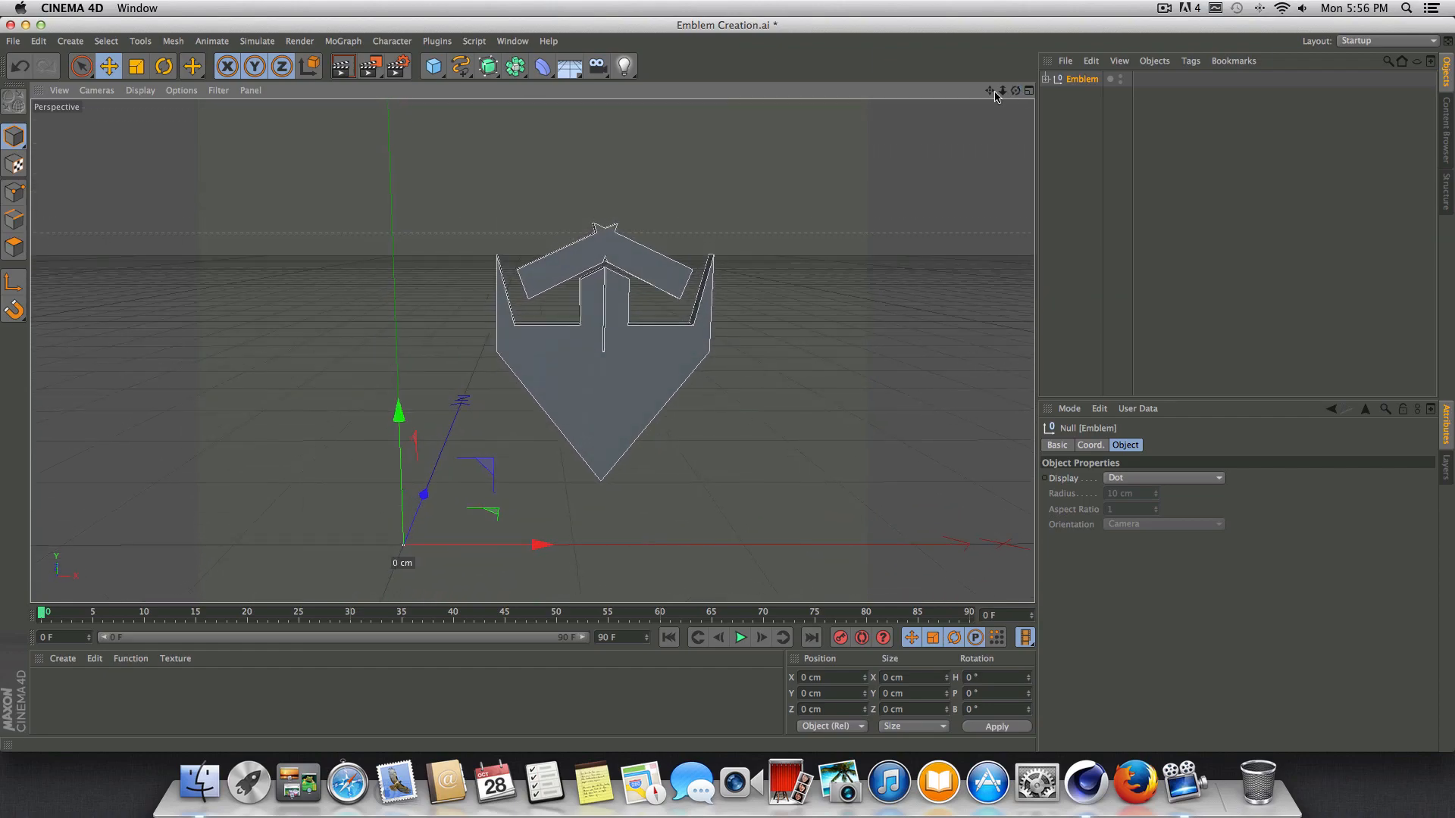
pyautogui.click(23, 285)
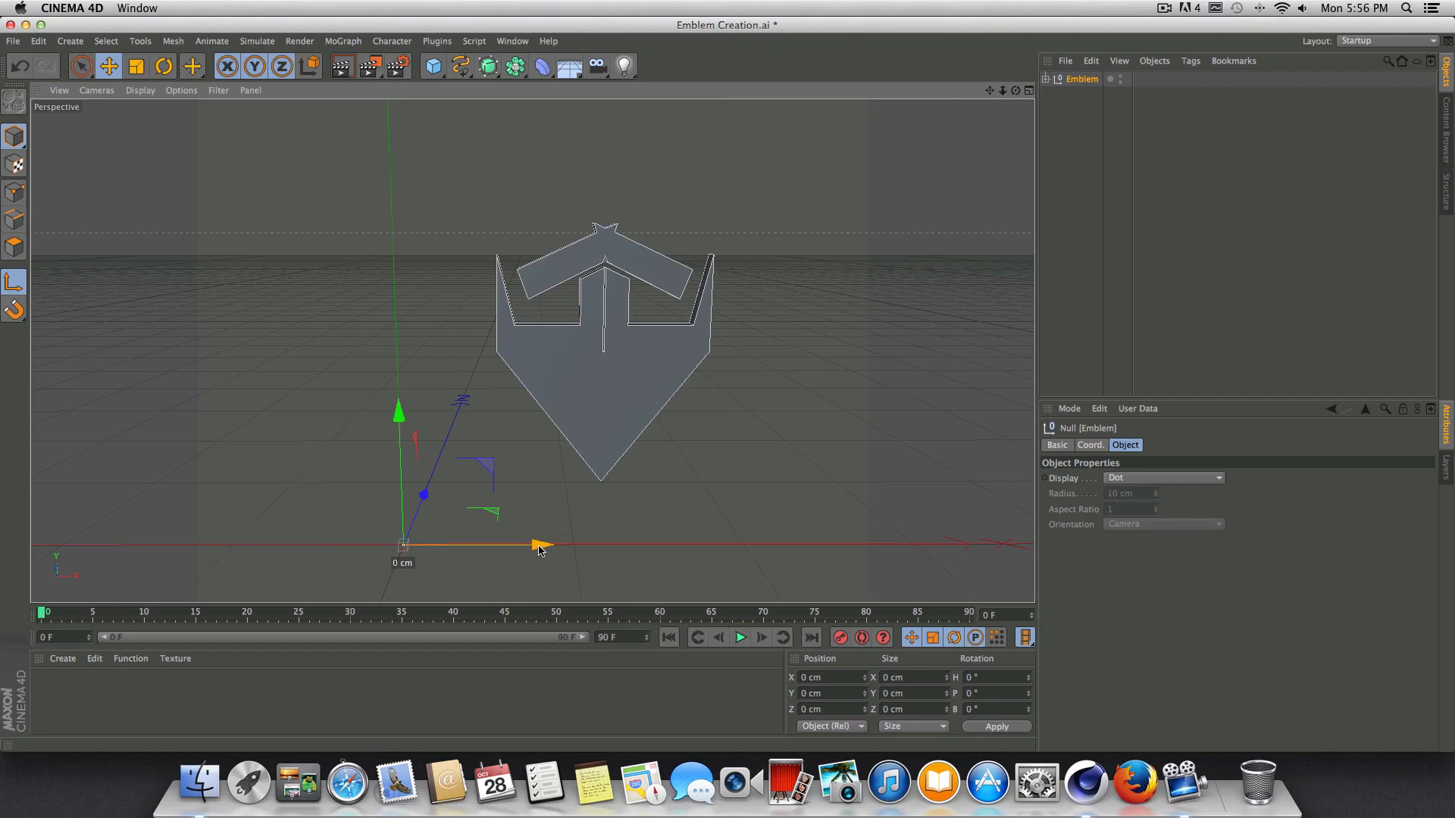
pyautogui.moveTo(539, 544); pyautogui.dragTo(744, 533)
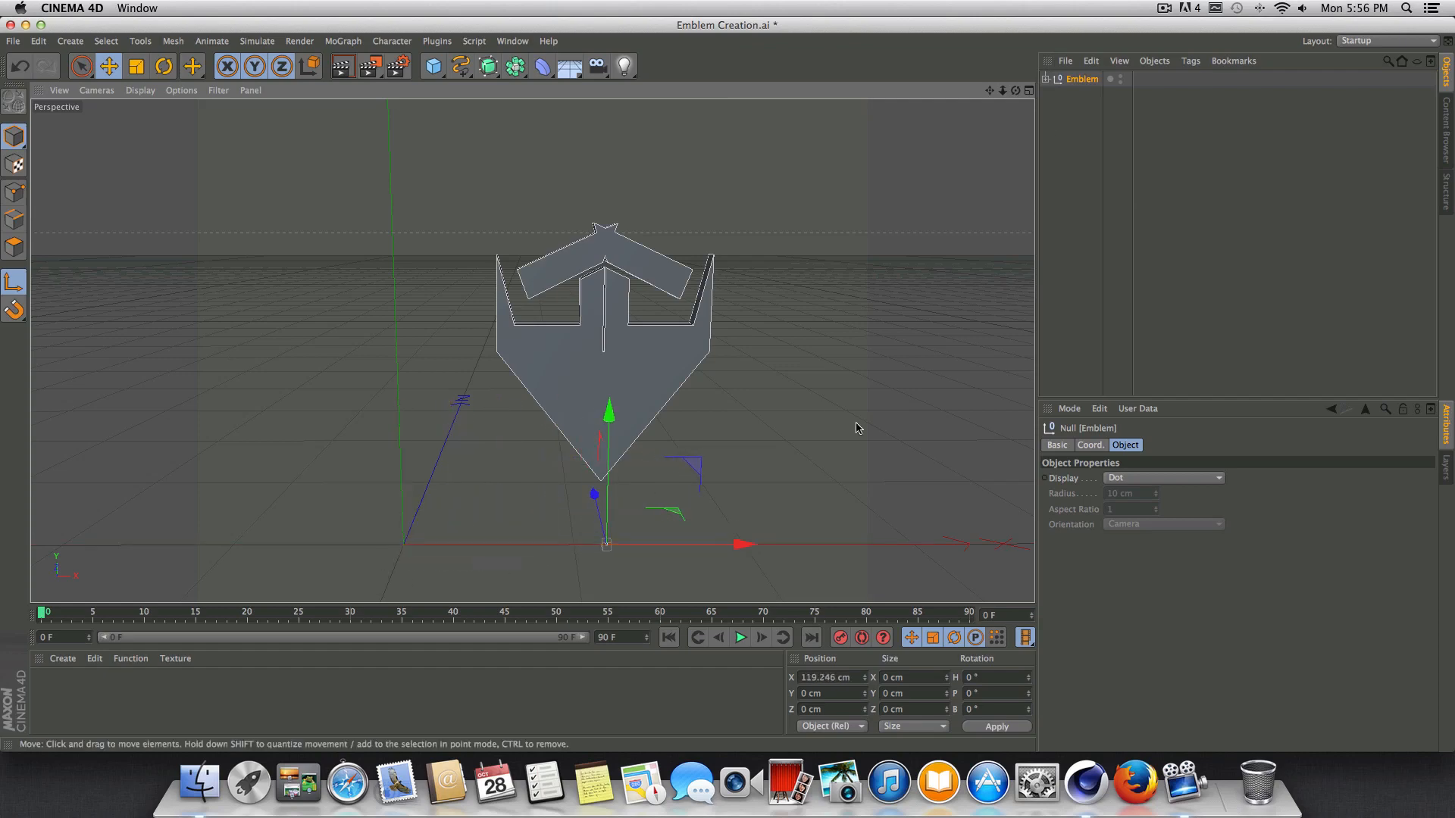
pyautogui.moveTo(1016, 99)
pyautogui.mouseDown()
pyautogui.moveTo(879, 151)
pyautogui.moveTo(1008, 99)
pyautogui.moveTo(1011, 110)
pyautogui.moveTo(958, 117)
pyautogui.moveTo(1023, 91)
pyautogui.moveTo(1014, 99)
pyautogui.mouseUp()
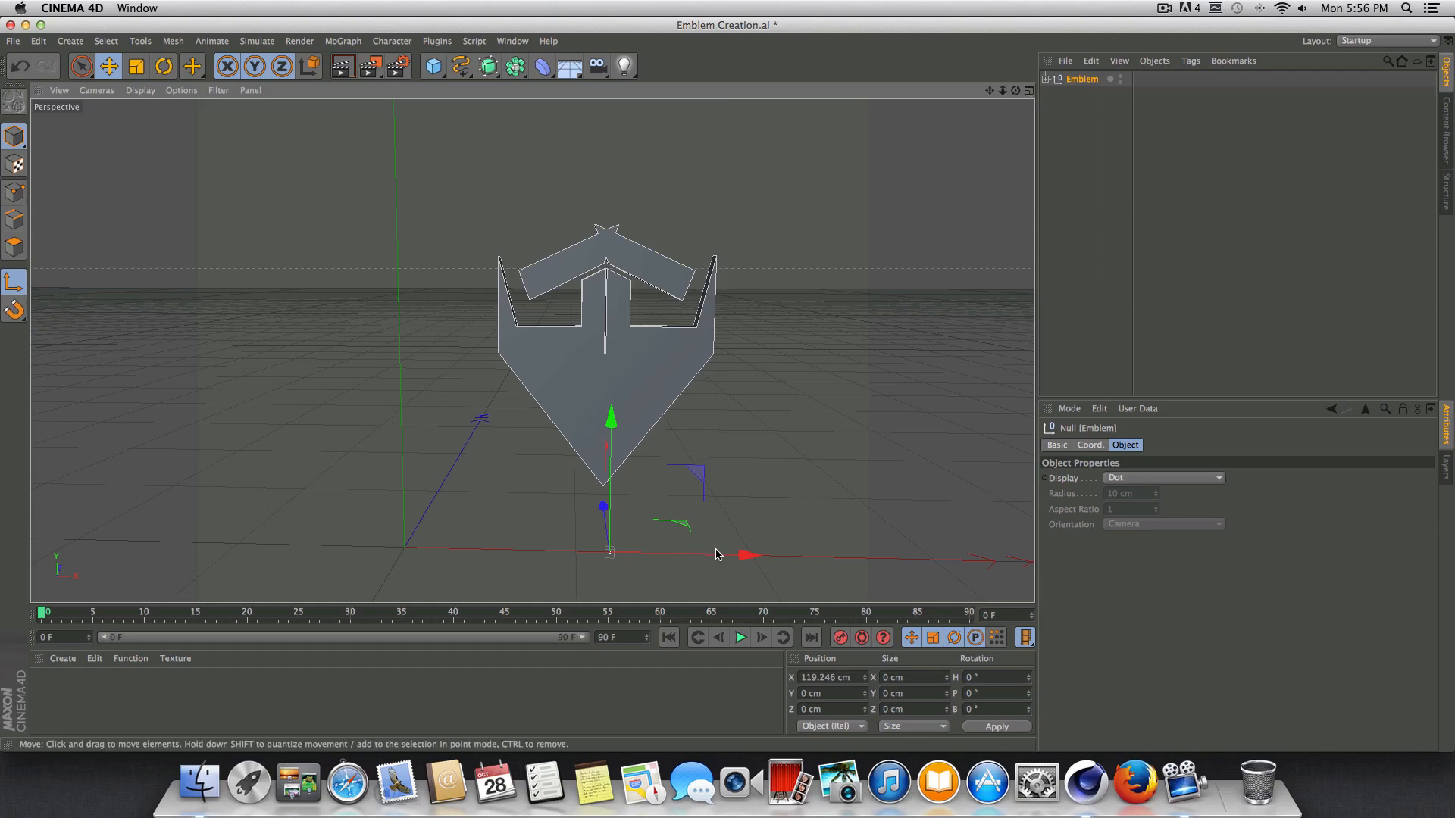
pyautogui.moveTo(724, 556); pyautogui.dragTo(719, 557)
pyautogui.moveTo(613, 426); pyautogui.dragTo(652, 225)
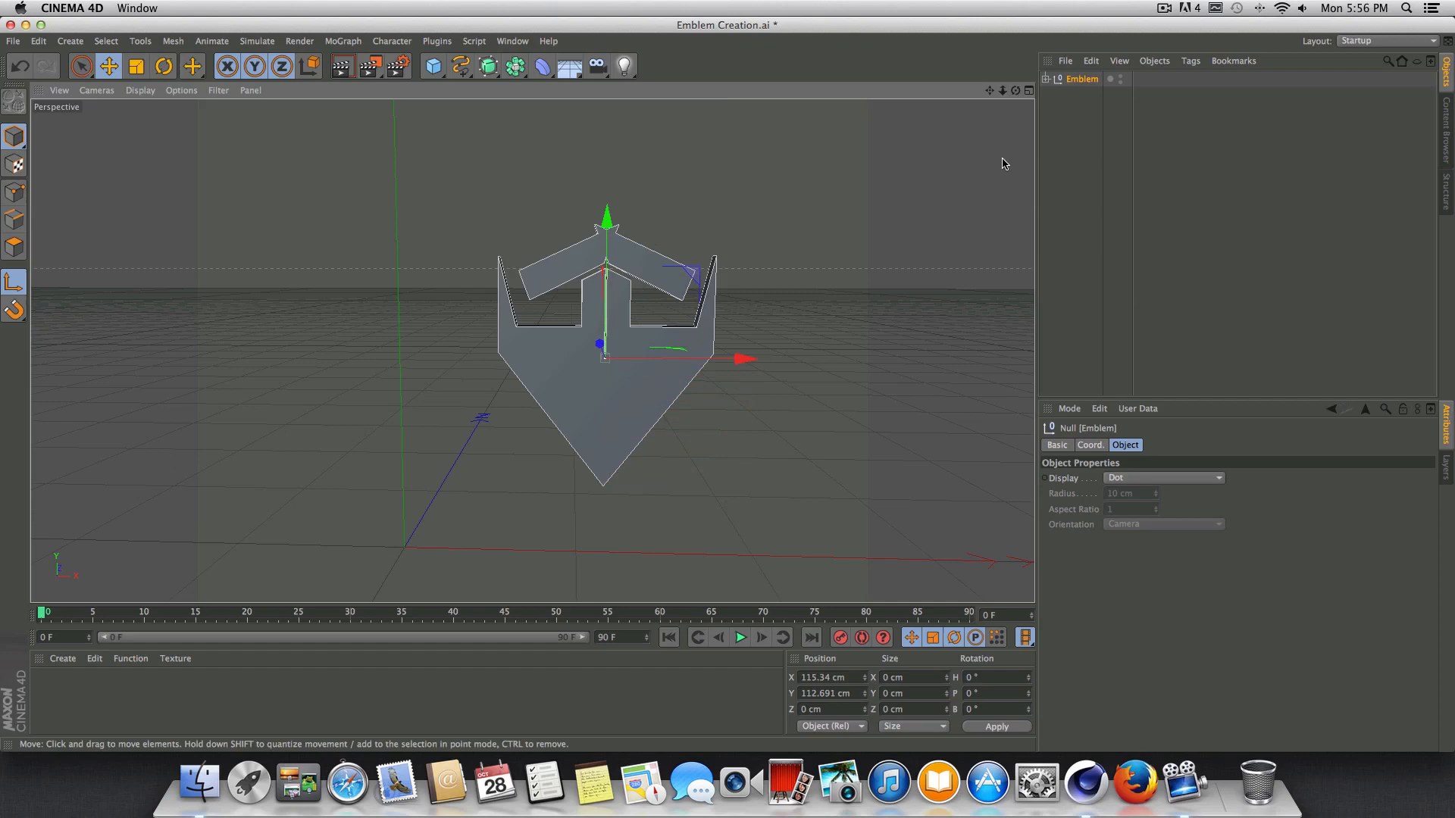
# Show all four views and centre the Emblem axis in the Top view at about X 115.1 cm and Z 5 cm.
pyautogui.moveTo(1016, 96); pyautogui.dragTo(584, 351)
pyautogui.click(1030, 91)
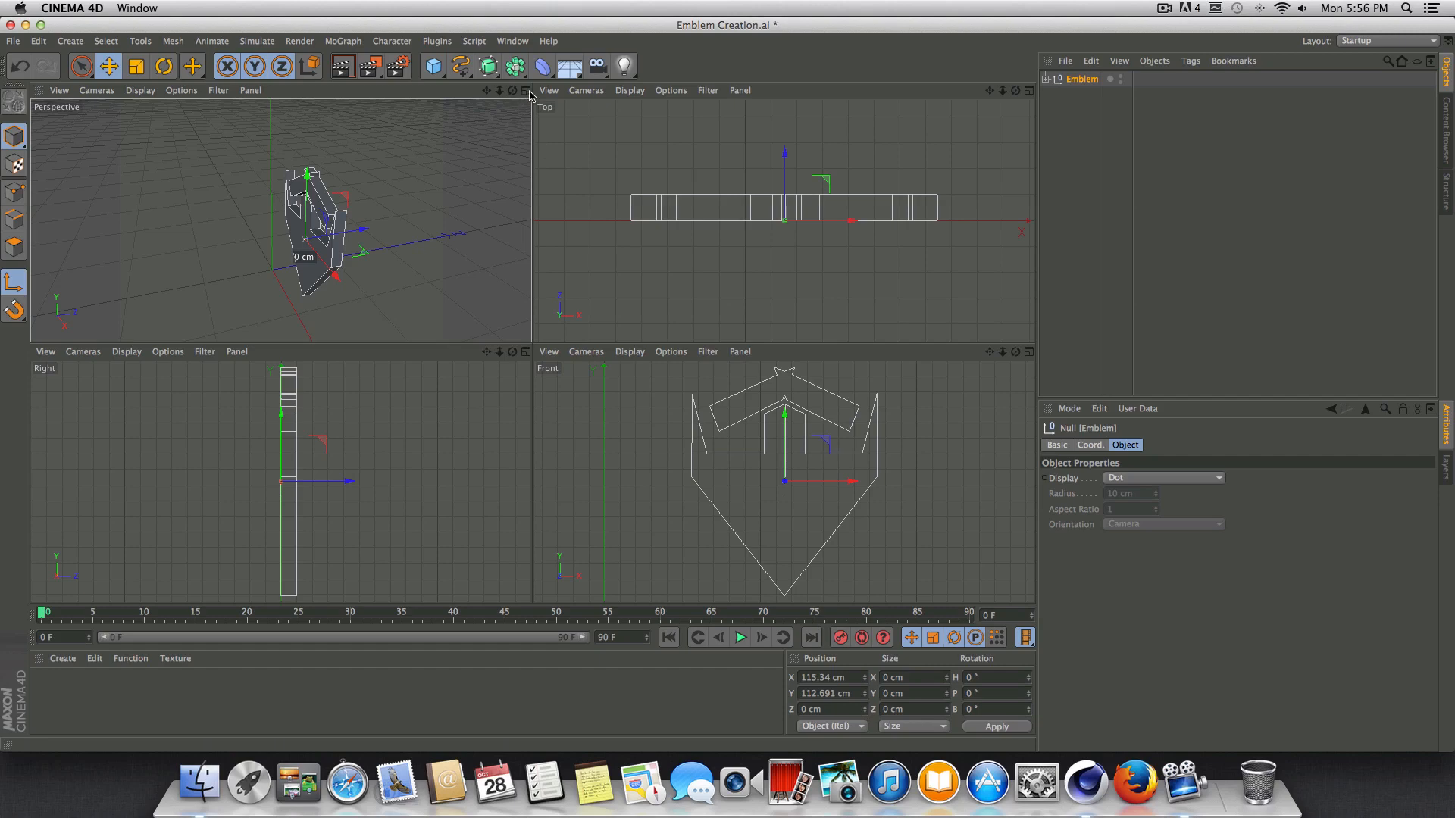
pyautogui.scroll(5, 846, 221)
pyautogui.scroll(1, 680, 167)
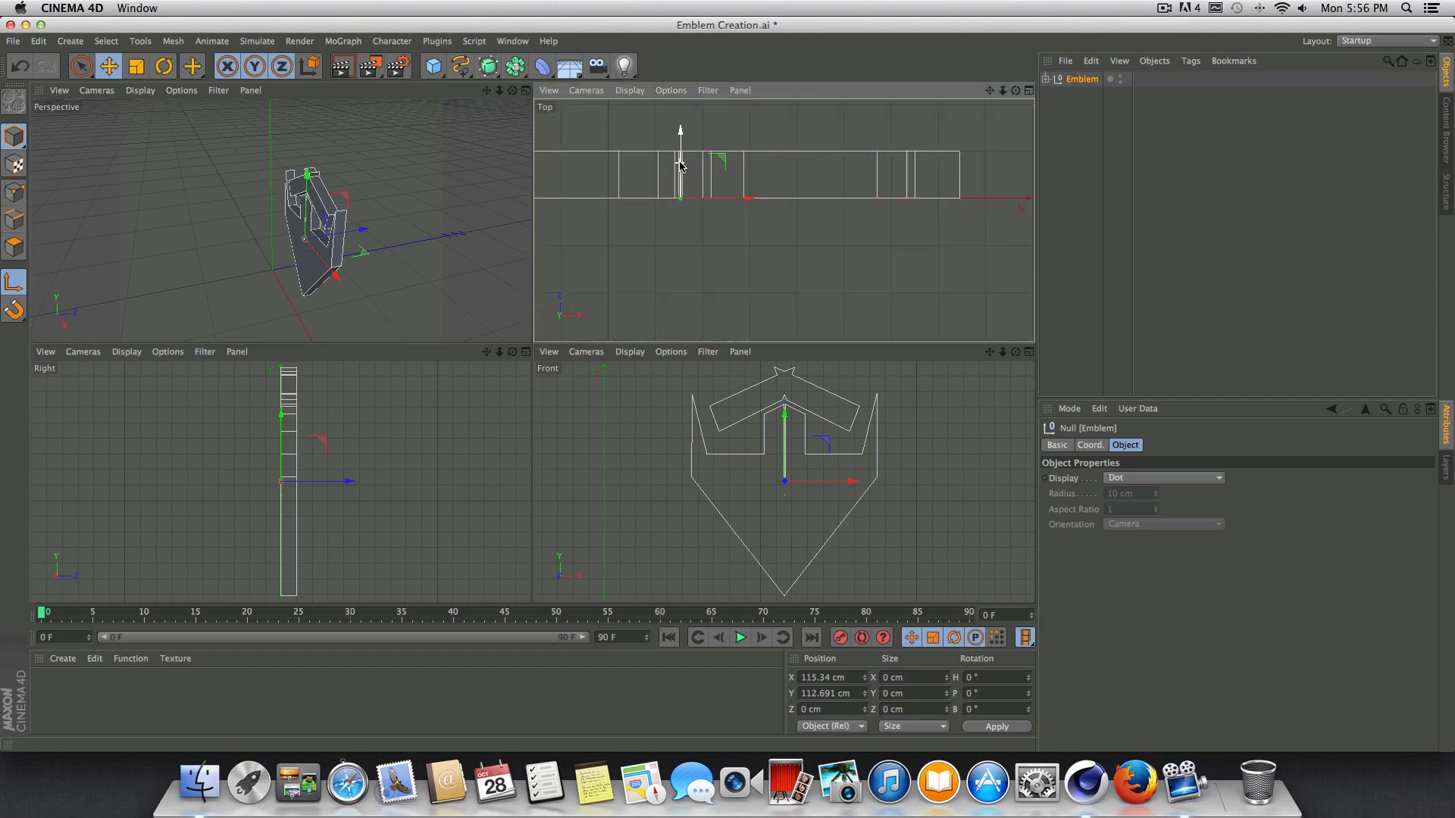
pyautogui.scroll(4, 680, 166)
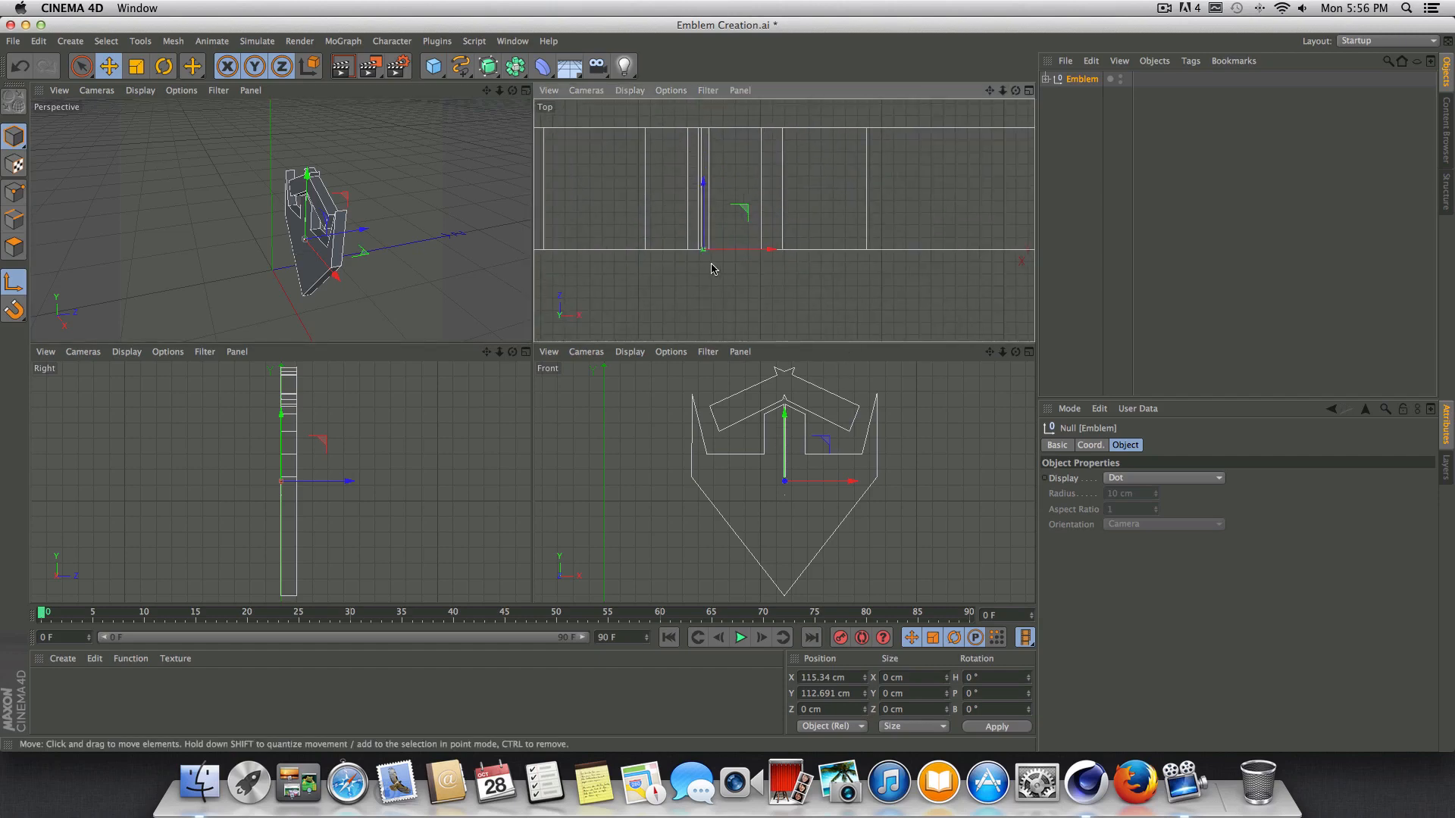
pyautogui.moveTo(763, 250); pyautogui.dragTo(760, 249)
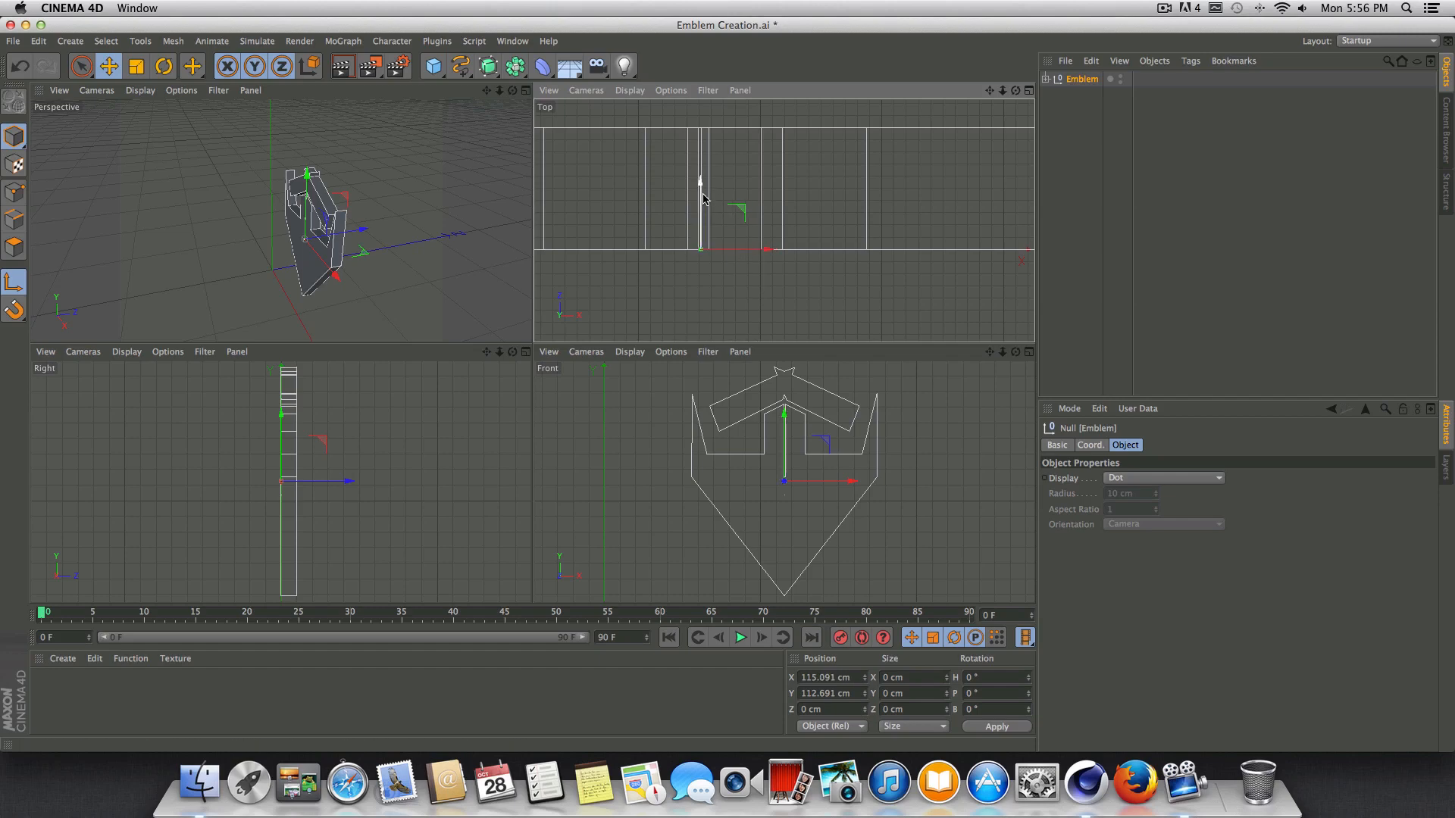
pyautogui.moveTo(703, 199); pyautogui.dragTo(702, 135)
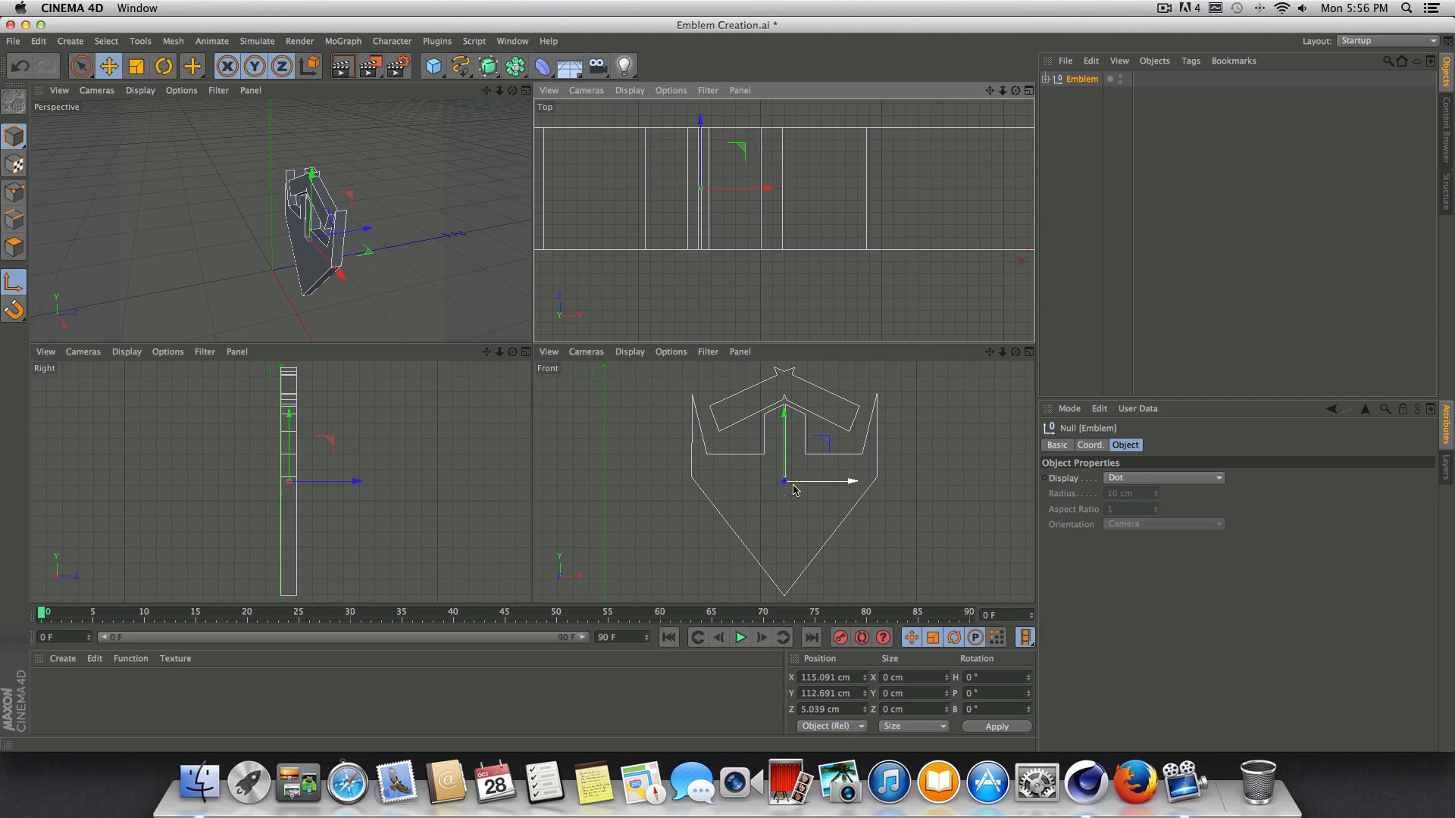
# Fine-tune the Emblem axis in the Right and Front views to about Z 4.6 cm and Y 108.3 cm.
pyautogui.moveTo(350, 481)
pyautogui.mouseDown()
pyautogui.moveTo(331, 482)
pyautogui.moveTo(345, 482)
pyautogui.mouseUp()
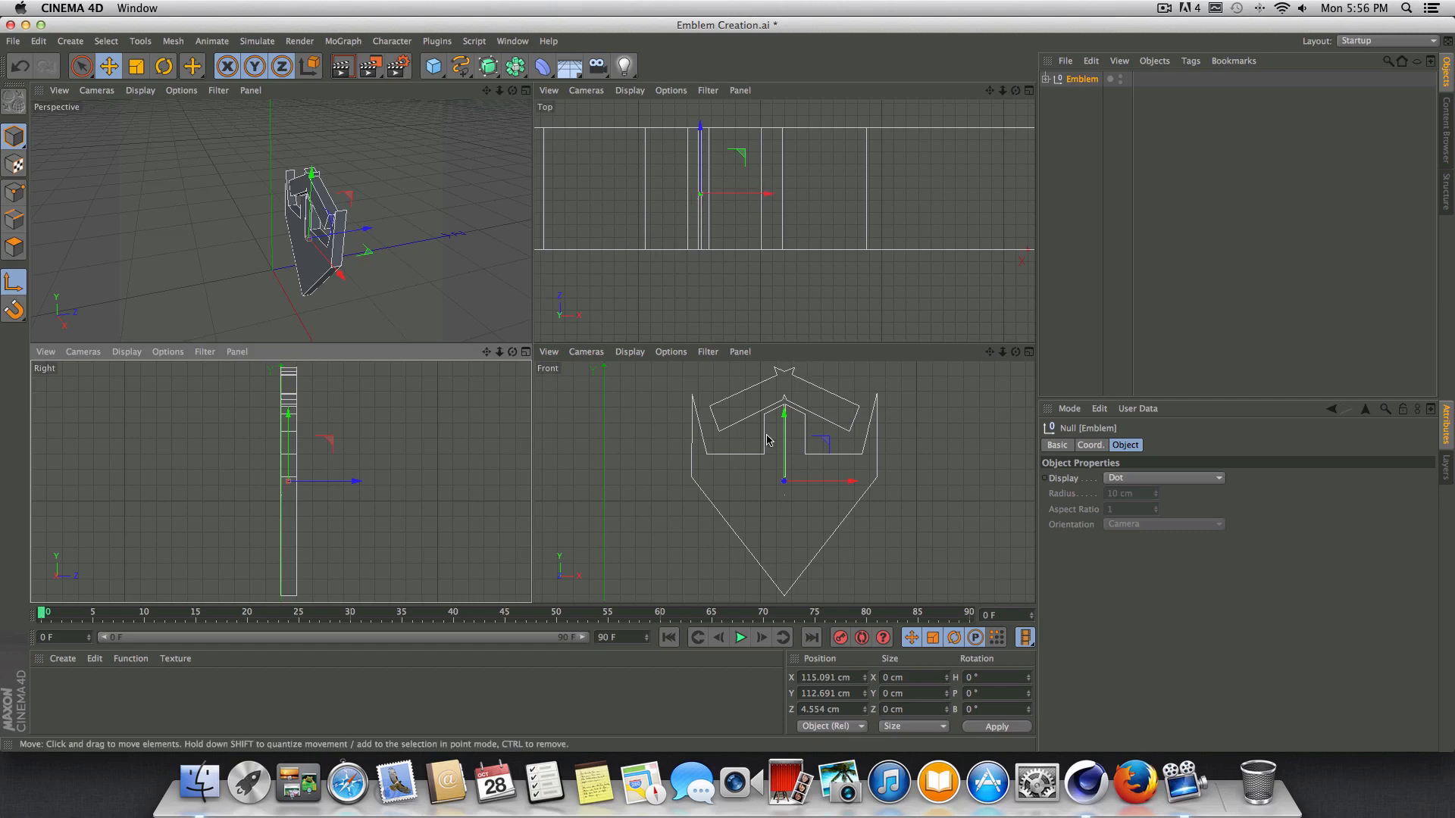
pyautogui.moveTo(785, 421); pyautogui.dragTo(785, 426)
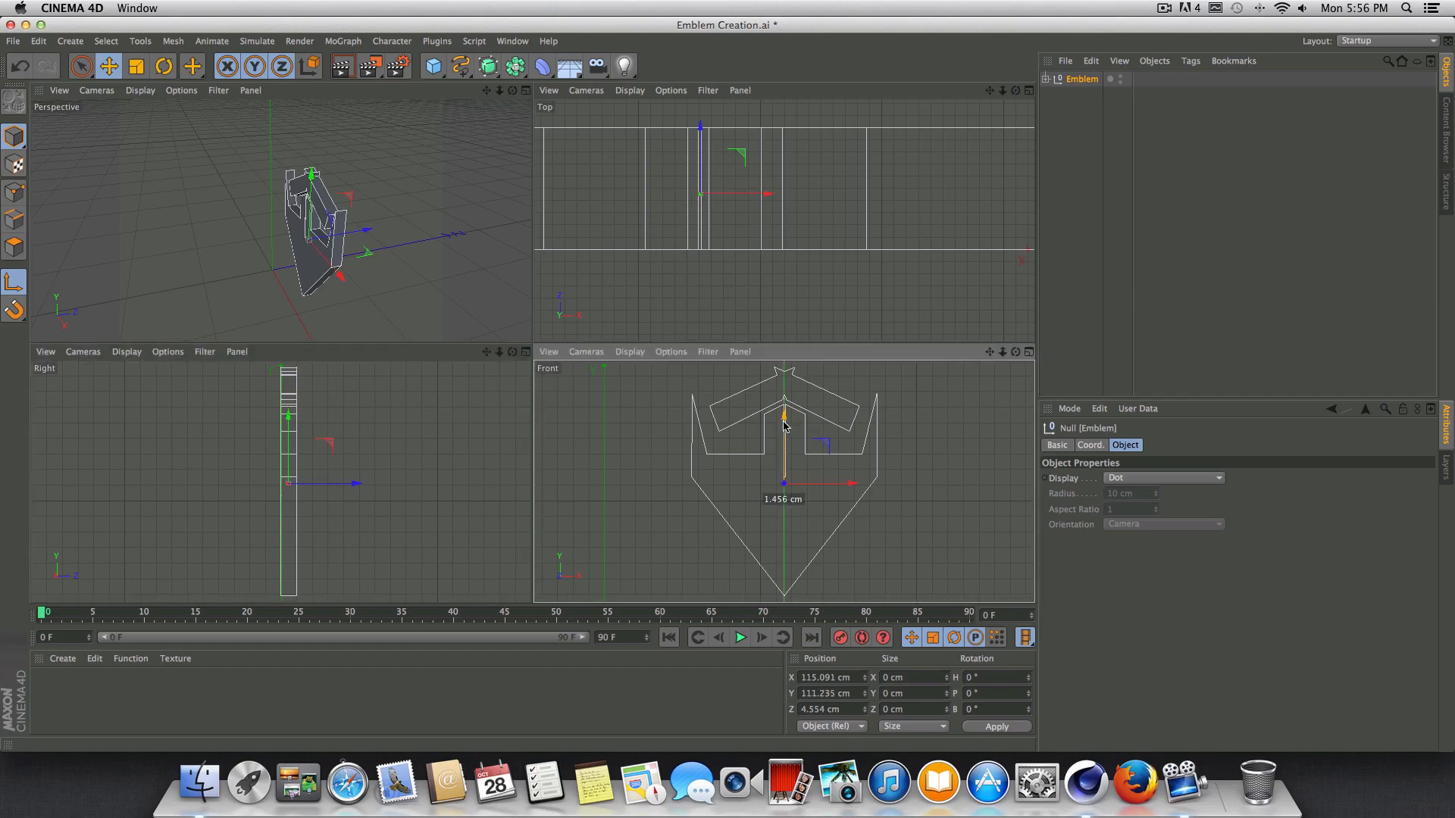
pyautogui.moveTo(784, 422); pyautogui.dragTo(784, 421)
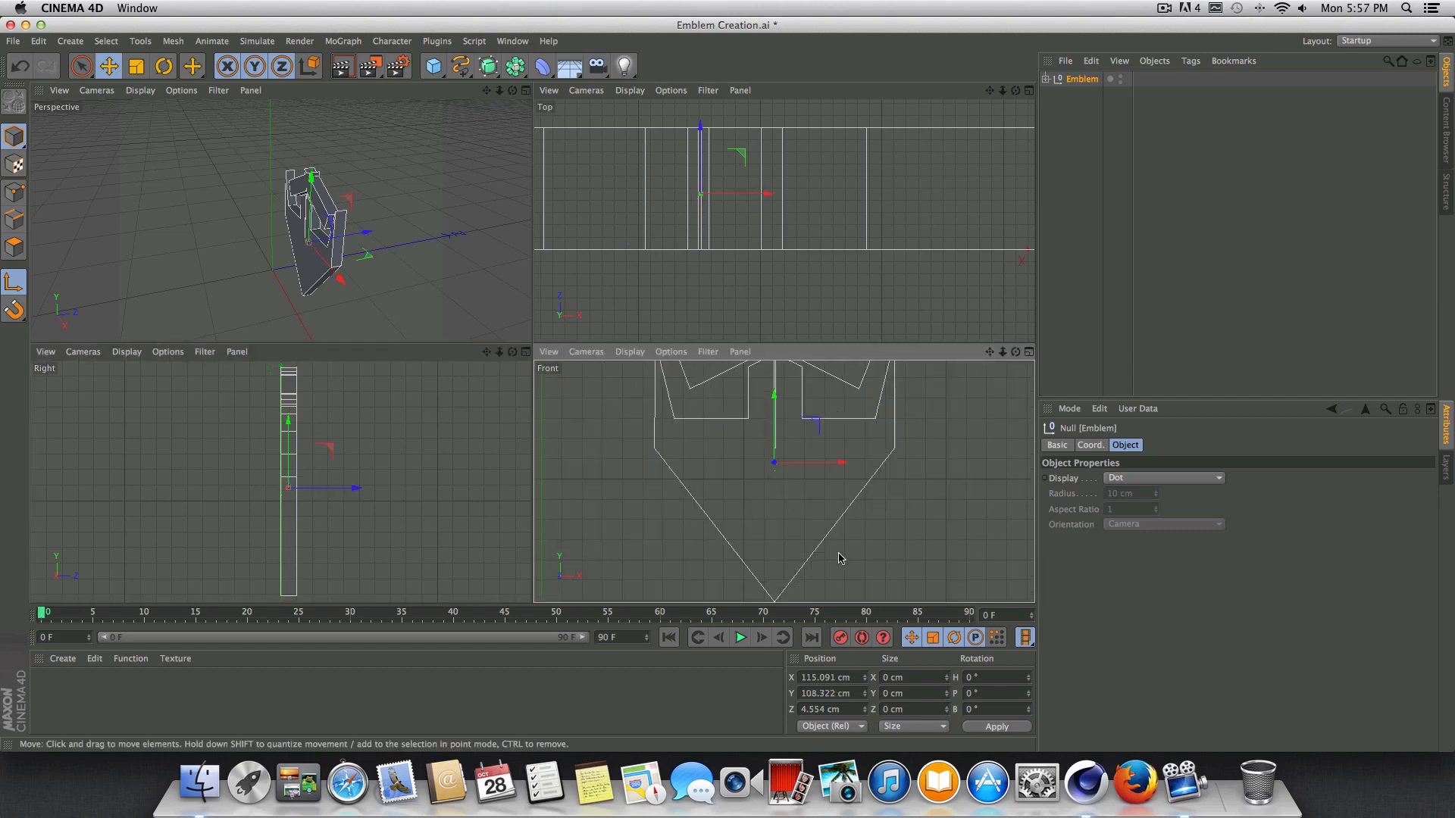
# Return to the single Perspective view of the emblem and turn off axis modification.
pyautogui.keyDown('alt'); pyautogui.moveTo(831, 576); pyautogui.dragTo(762, 558, button='right'); pyautogui.keyUp('alt')
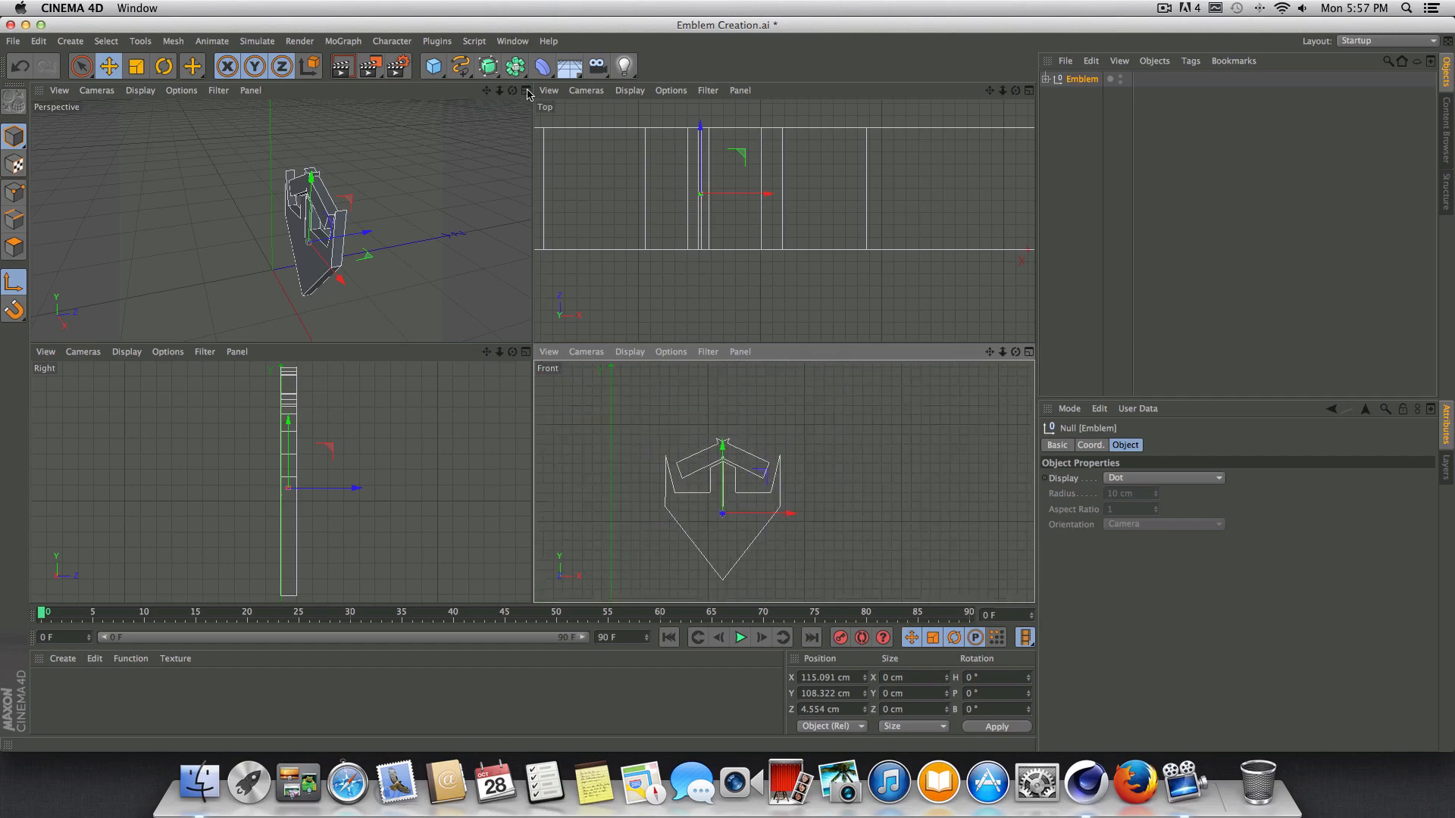
pyautogui.middleClick(521, 116)
pyautogui.click(1028, 91)
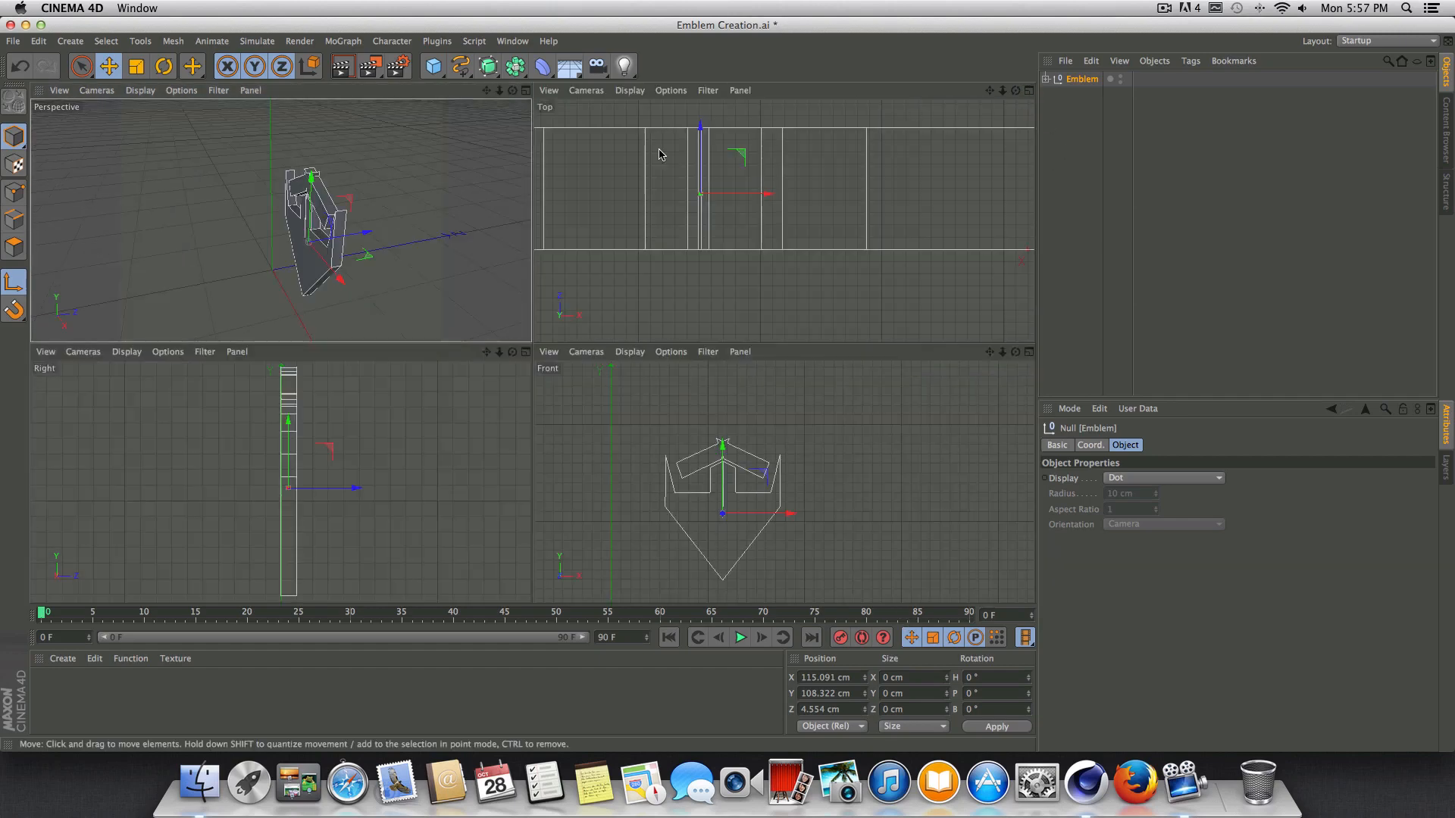
pyautogui.click(529, 90)
pyautogui.moveTo(1016, 90); pyautogui.dragTo(532, 351)
pyautogui.moveTo(532, 351); pyautogui.dragTo(532, 351)
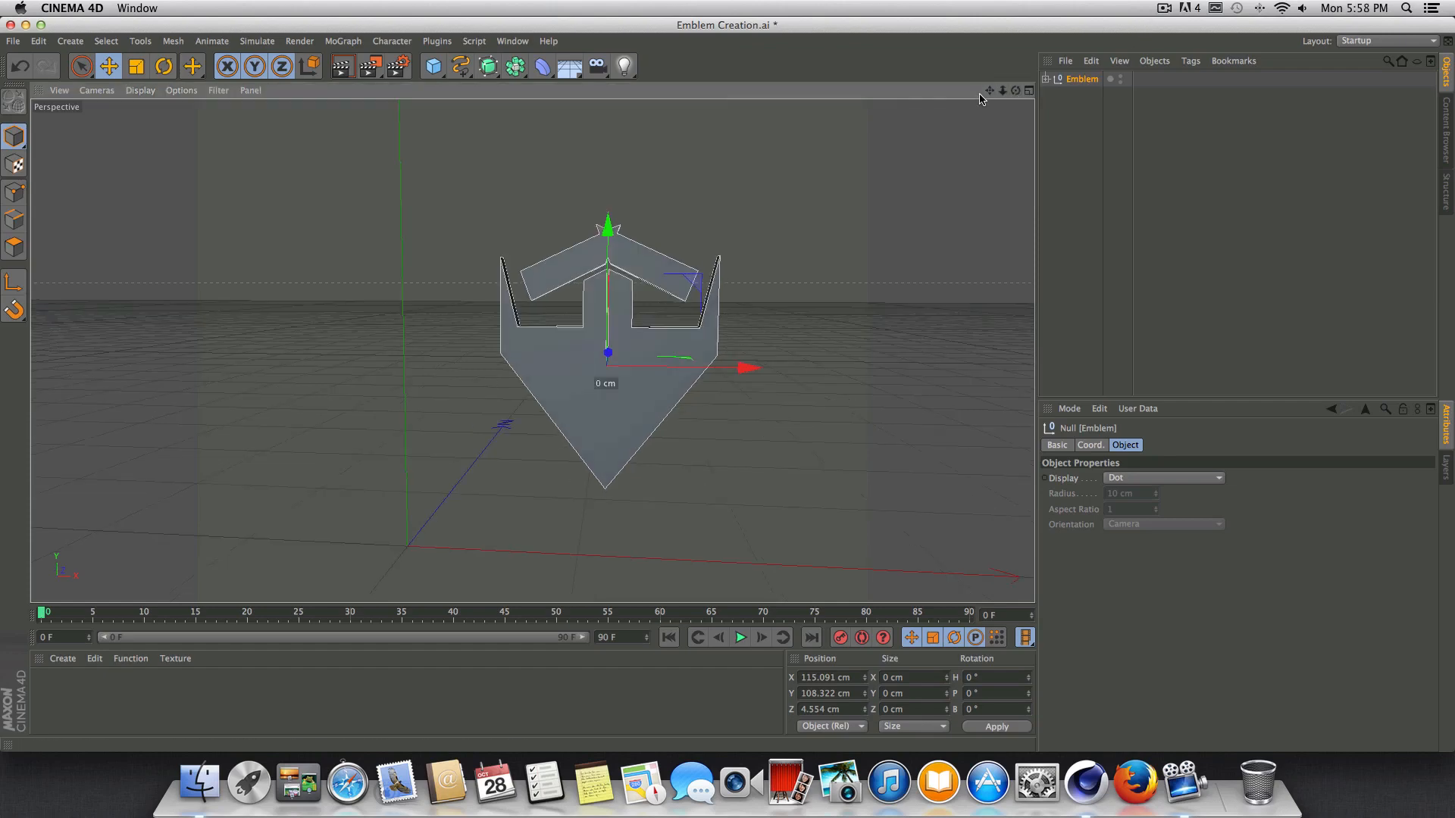
# Move the Emblem null to the world origin by setting its X, Y and Z position to 0 cm.
pyautogui.moveTo(987, 92); pyautogui.dragTo(1041, 39)
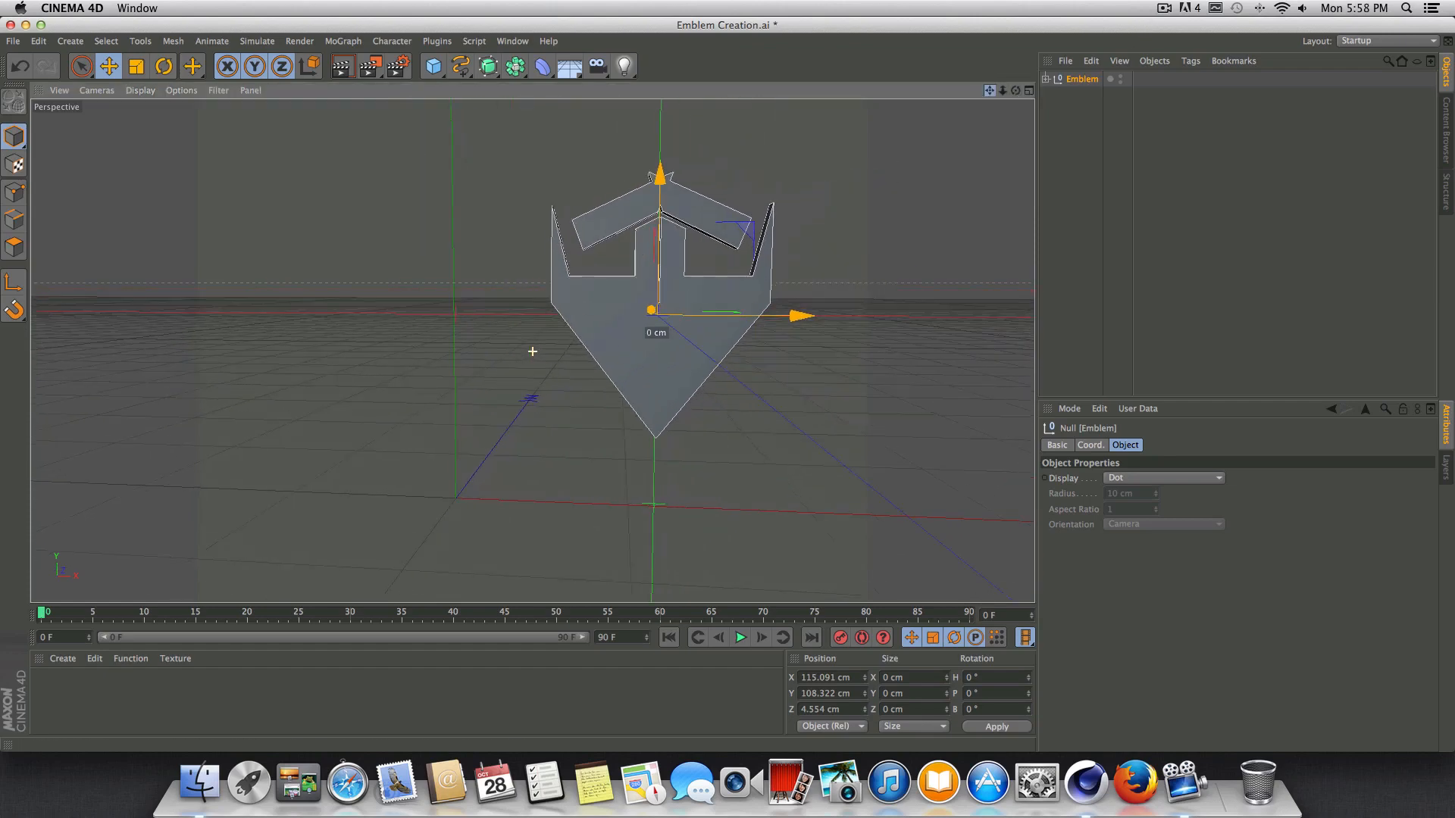
pyautogui.moveTo(1016, 91)
pyautogui.mouseDown()
pyautogui.moveTo(1034, 91)
pyautogui.moveTo(1021, 101)
pyautogui.mouseUp()
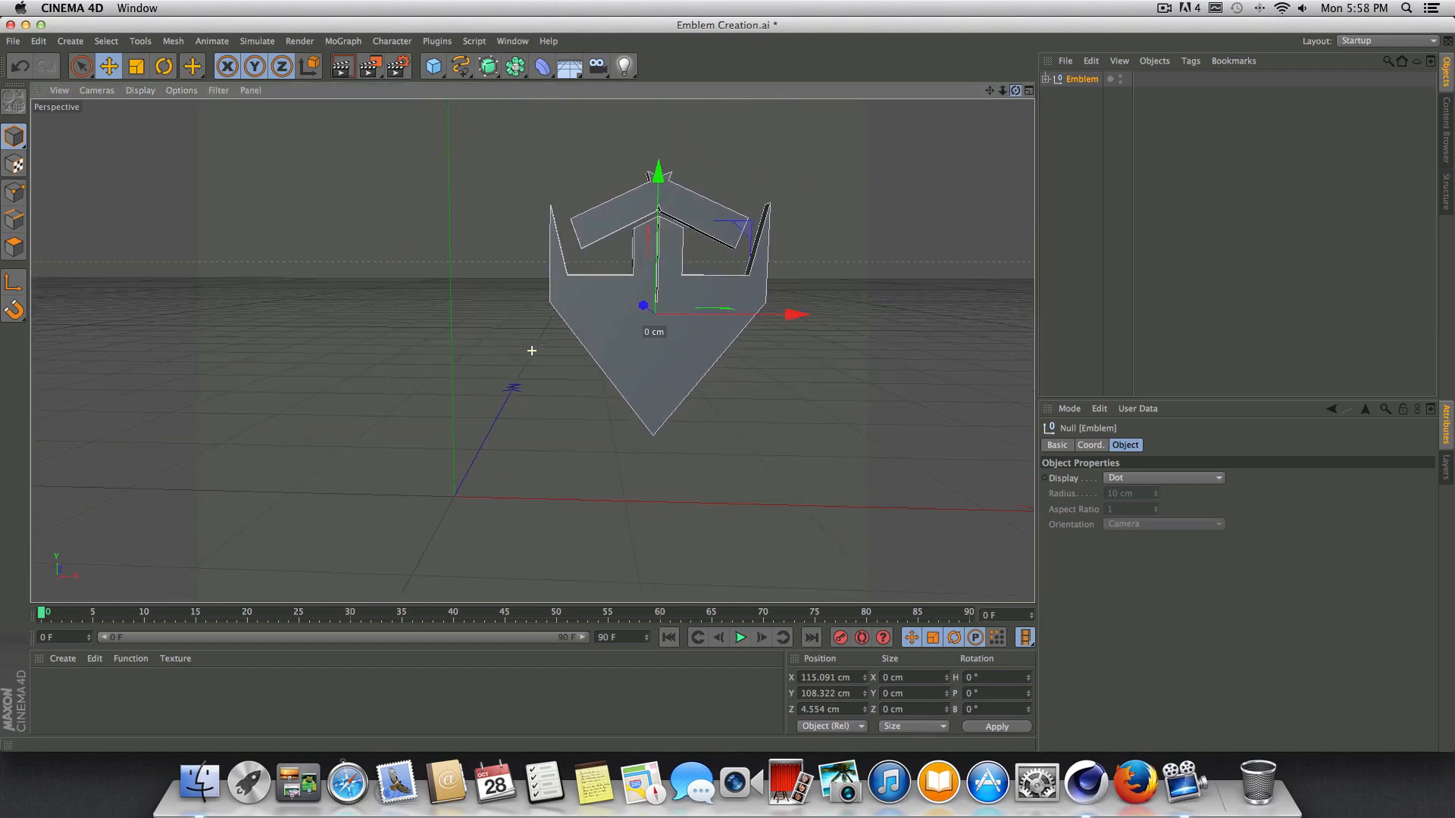
pyautogui.click(1080, 88)
pyautogui.click(1083, 79)
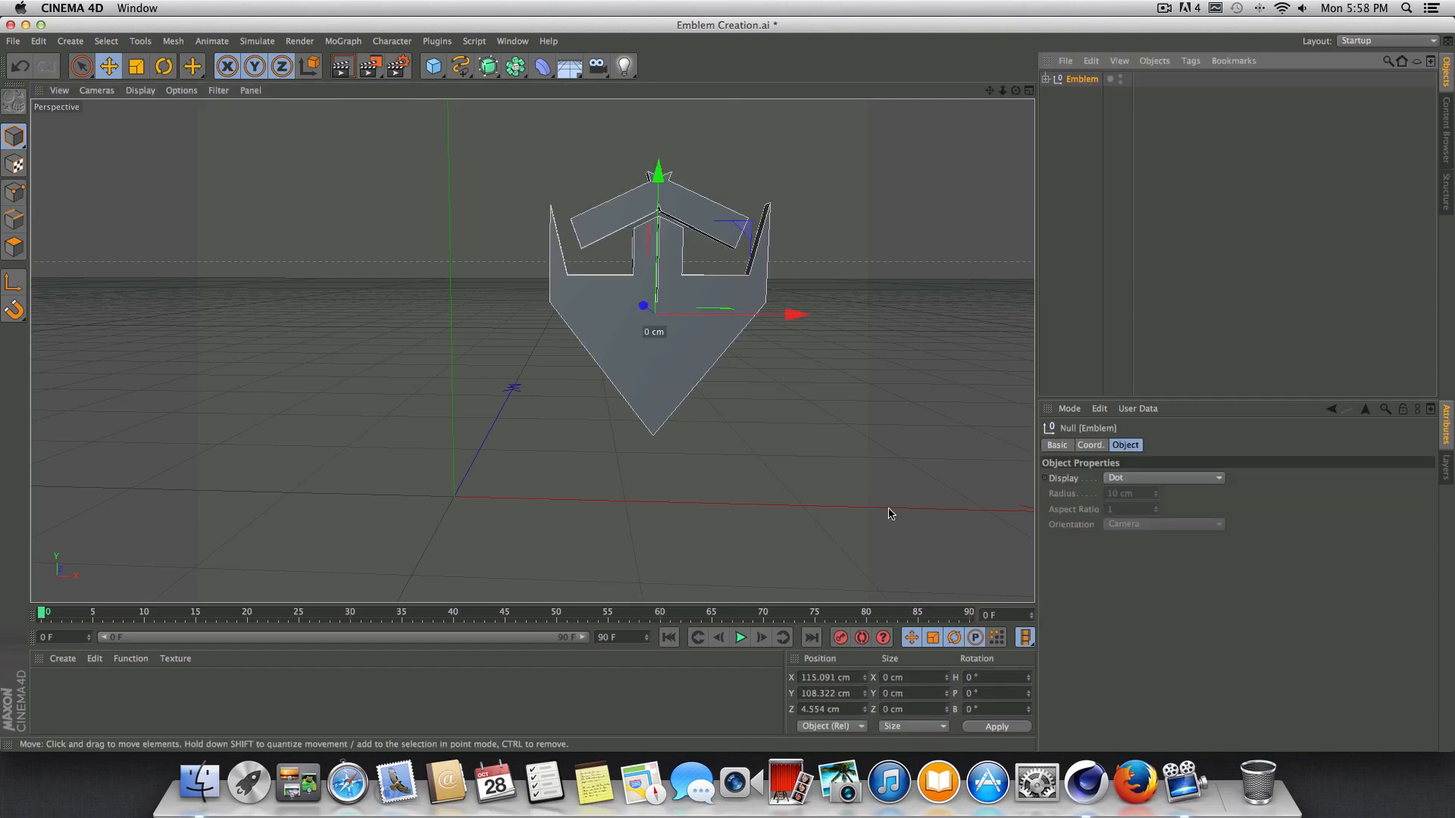
pyautogui.doubleClick(853, 678)
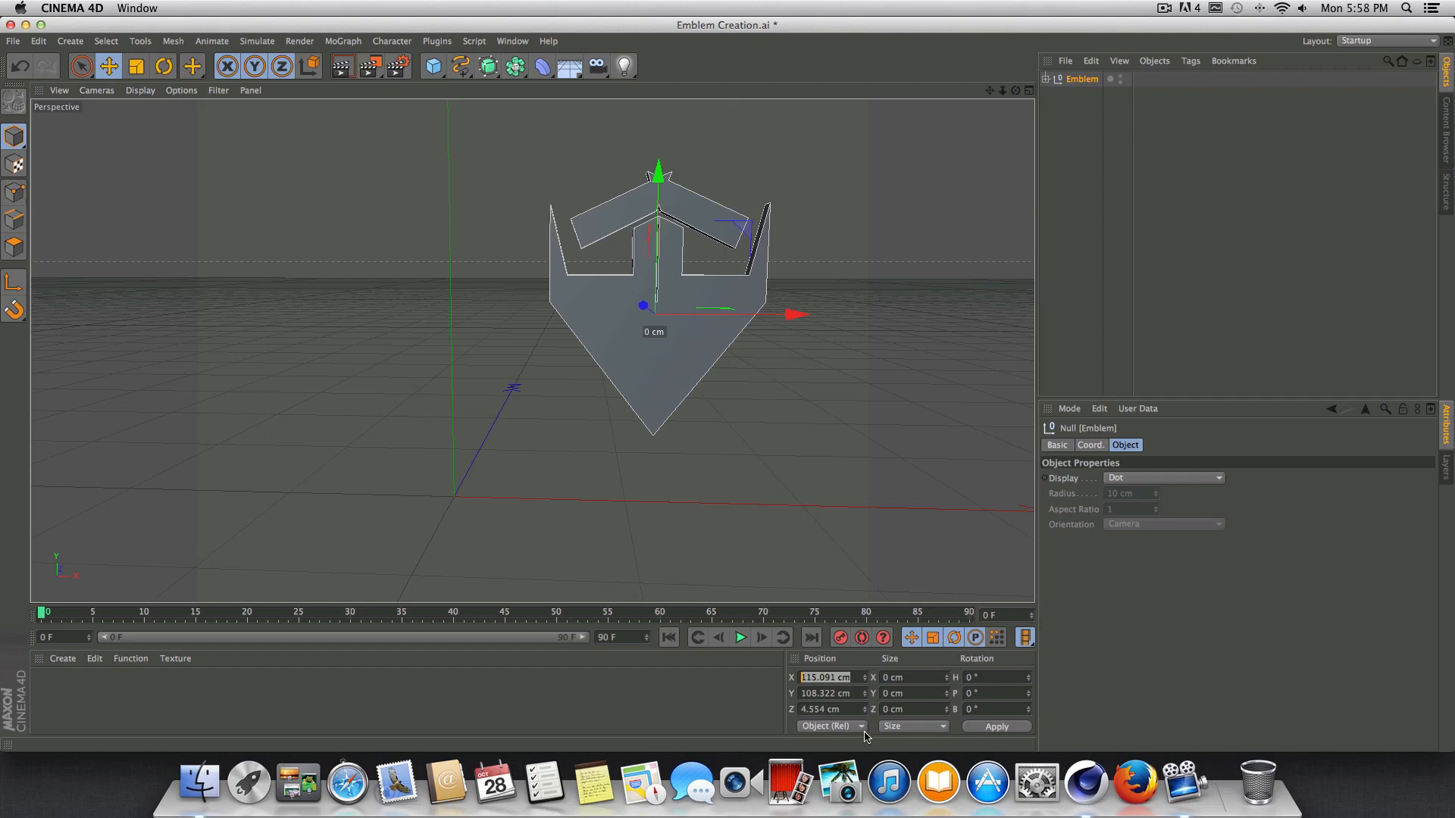
pyautogui.write('0')
pyautogui.press('Return')
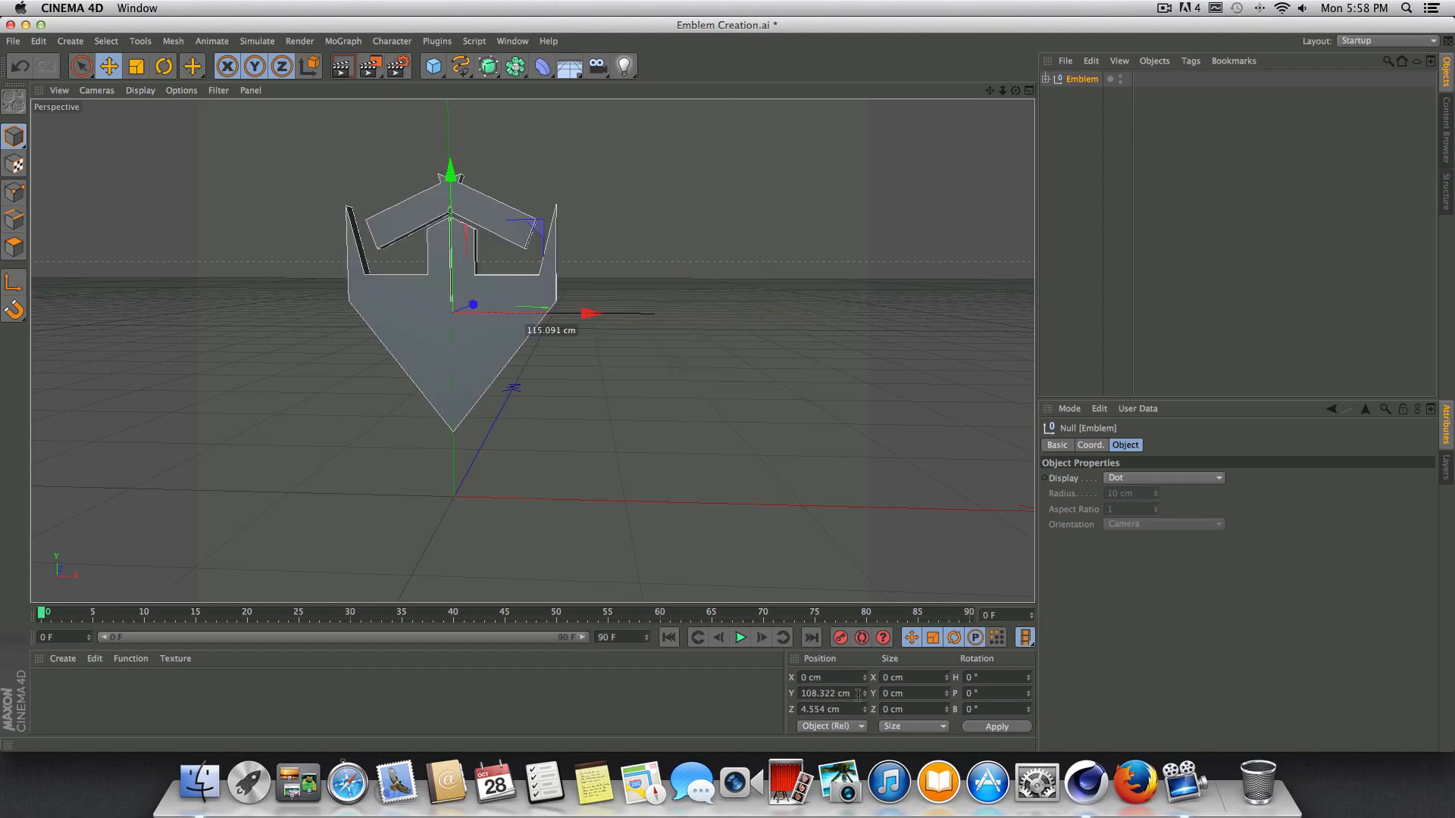
pyautogui.doubleClick(857, 695)
pyautogui.write('0')
pyautogui.press('Return')
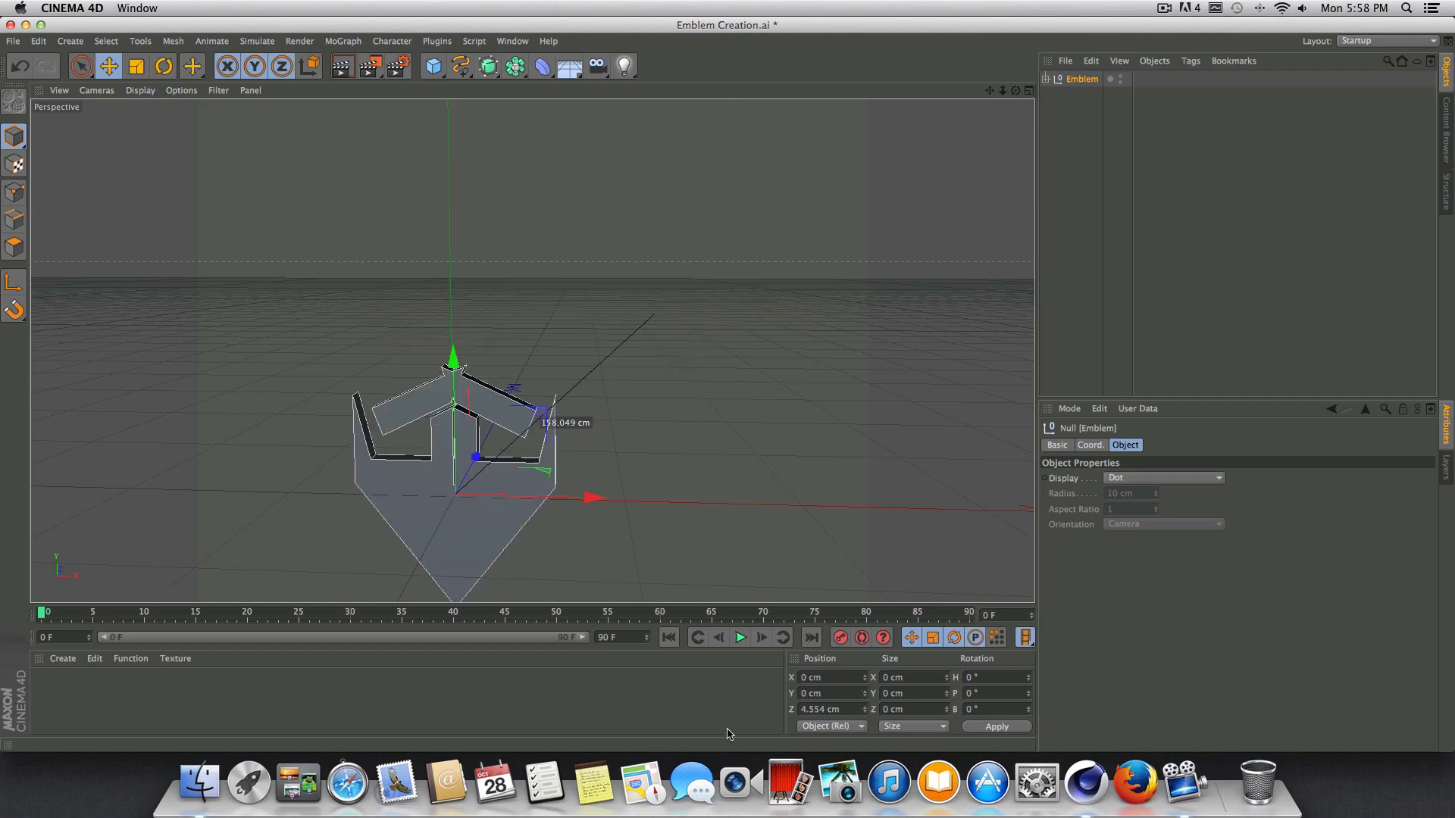
pyautogui.doubleClick(841, 710)
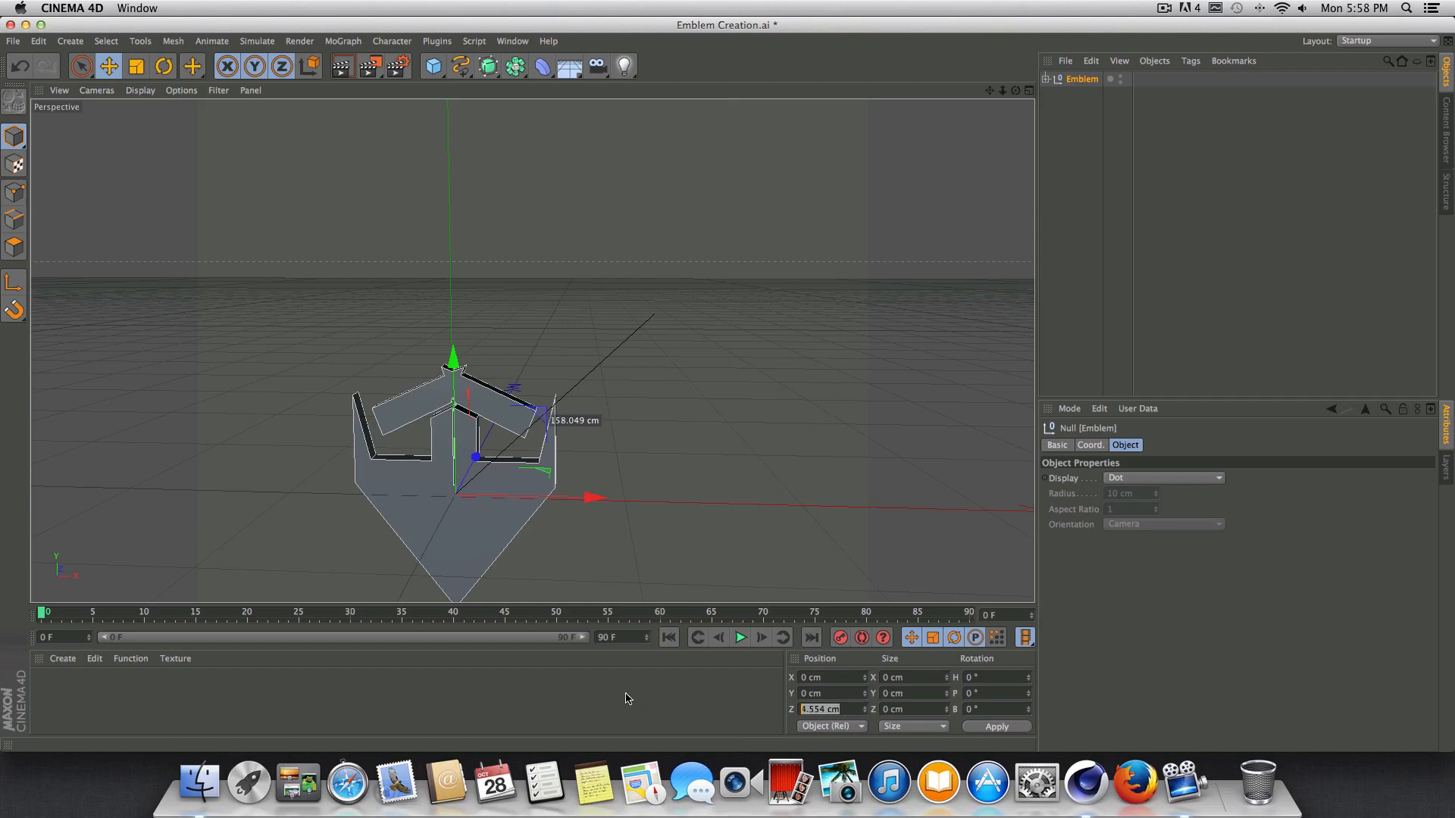
pyautogui.write('0')
pyautogui.press('Return')
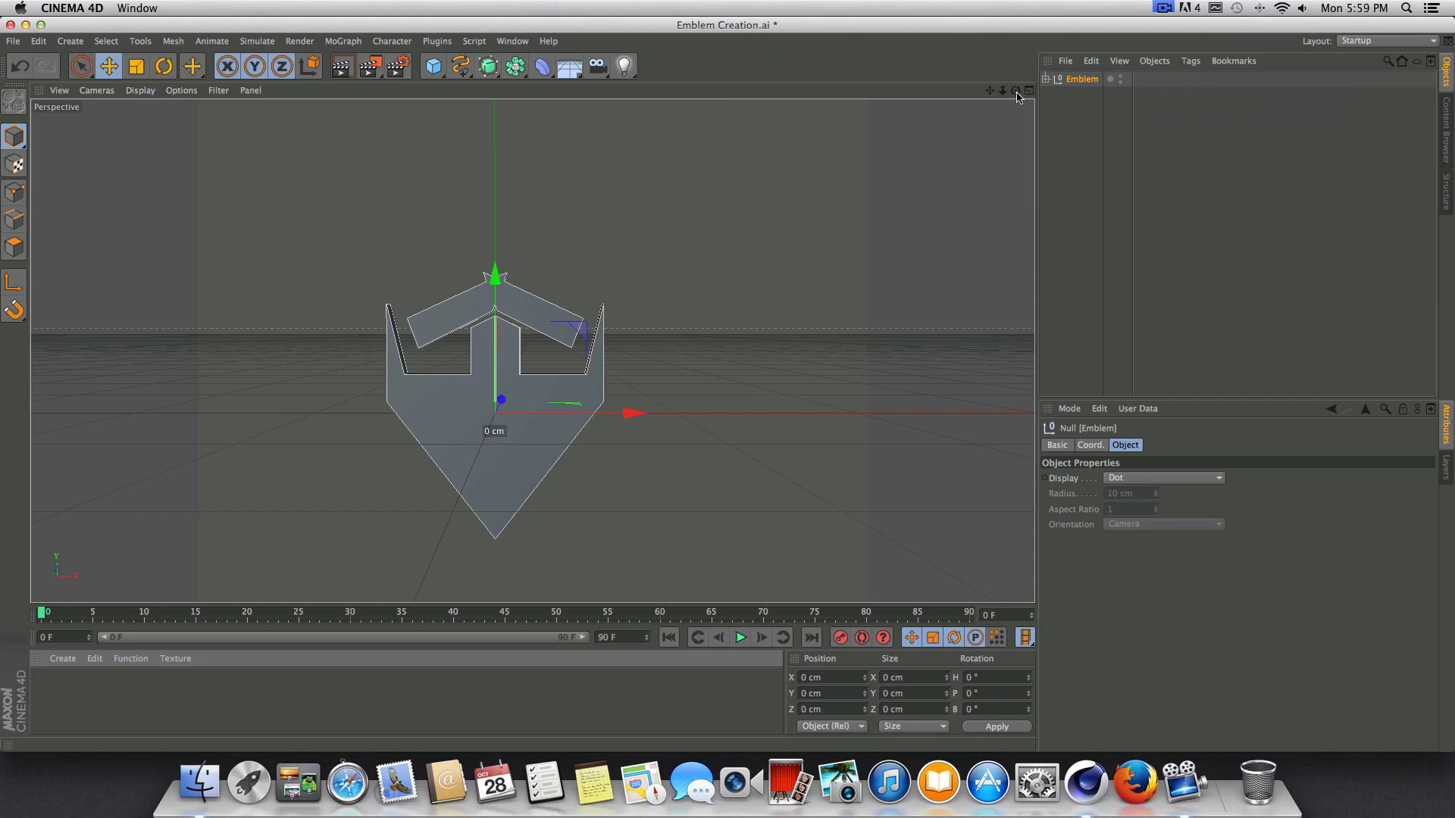
# Open the Content Browser and add the Metal 2 material from the 3n19ma Hardcore Materials presets to the scene.
pyautogui.moveTo(990, 89); pyautogui.dragTo(1028, 6)
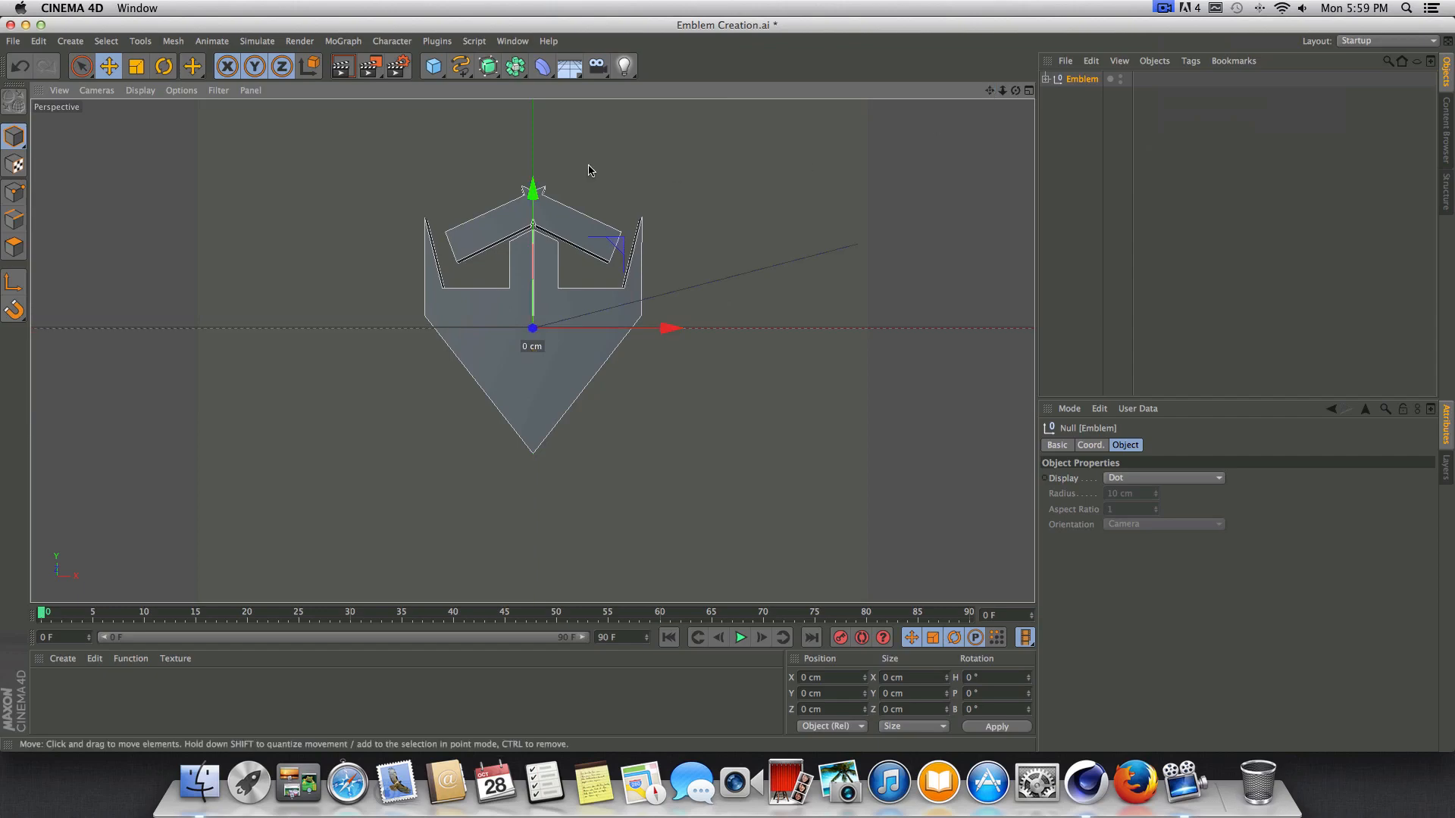
pyautogui.click(523, 46)
pyautogui.click(523, 45)
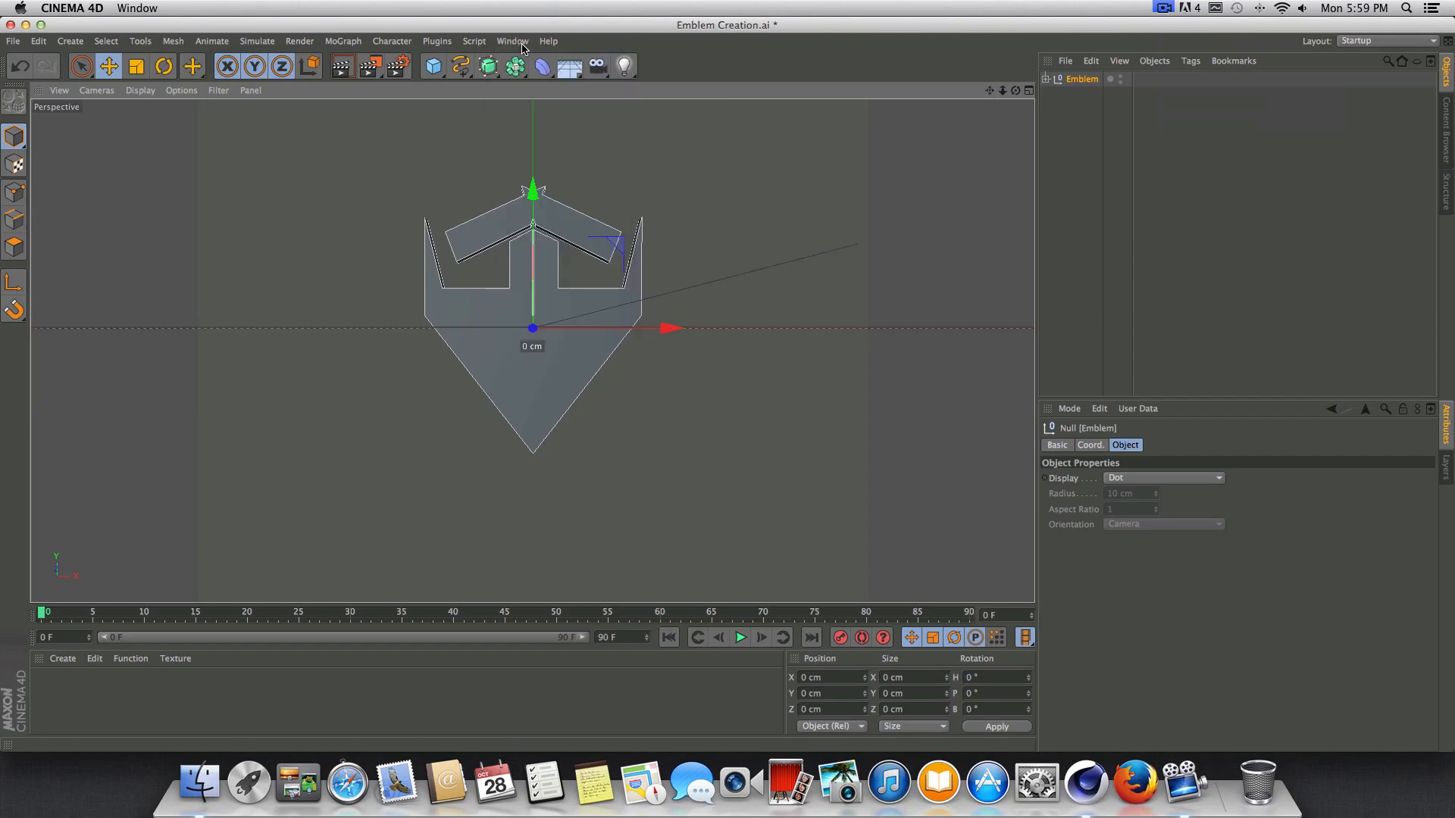
pyautogui.click(523, 45)
pyautogui.click(529, 122)
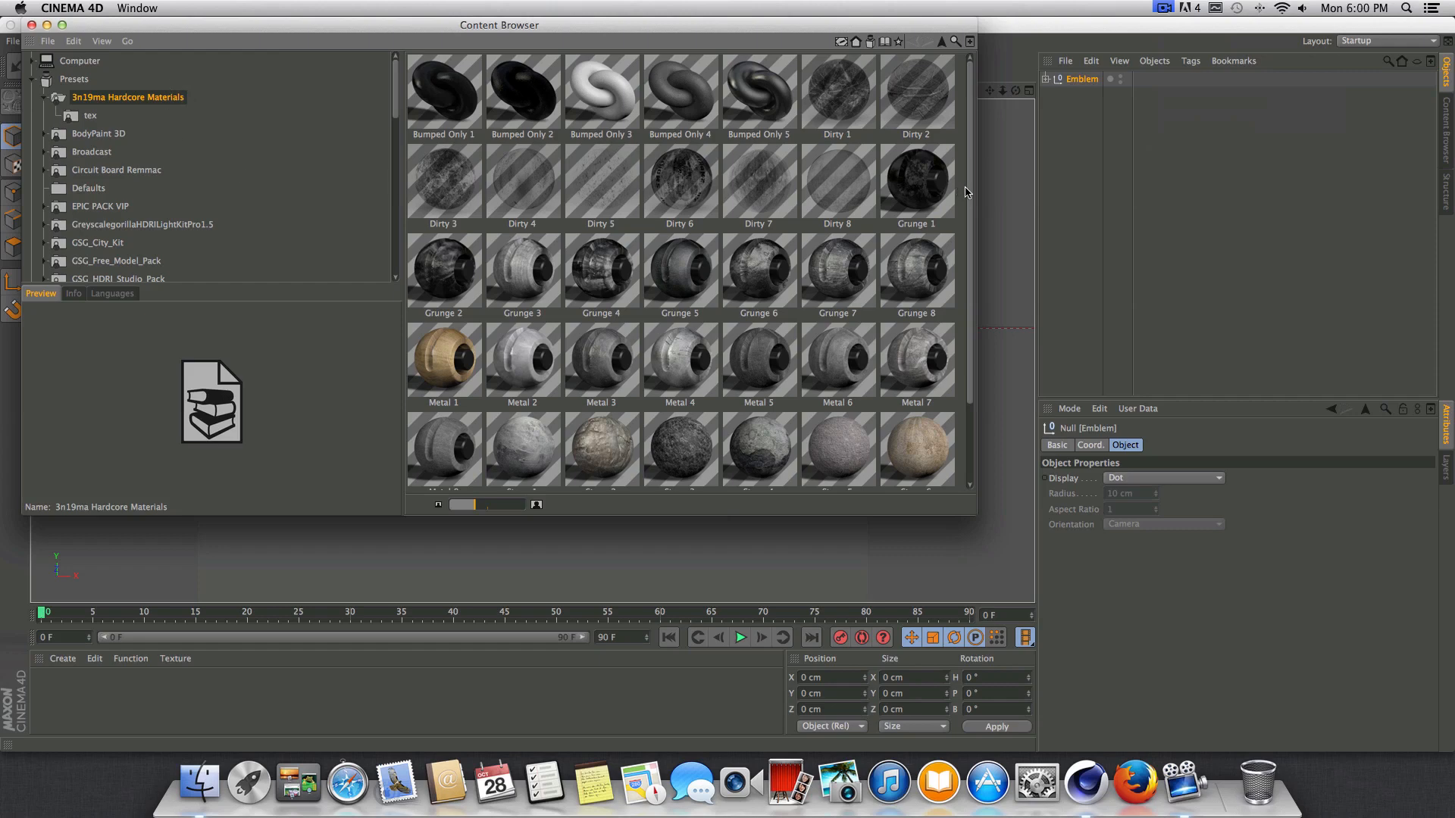
pyautogui.moveTo(969, 196); pyautogui.dragTo(954, 274)
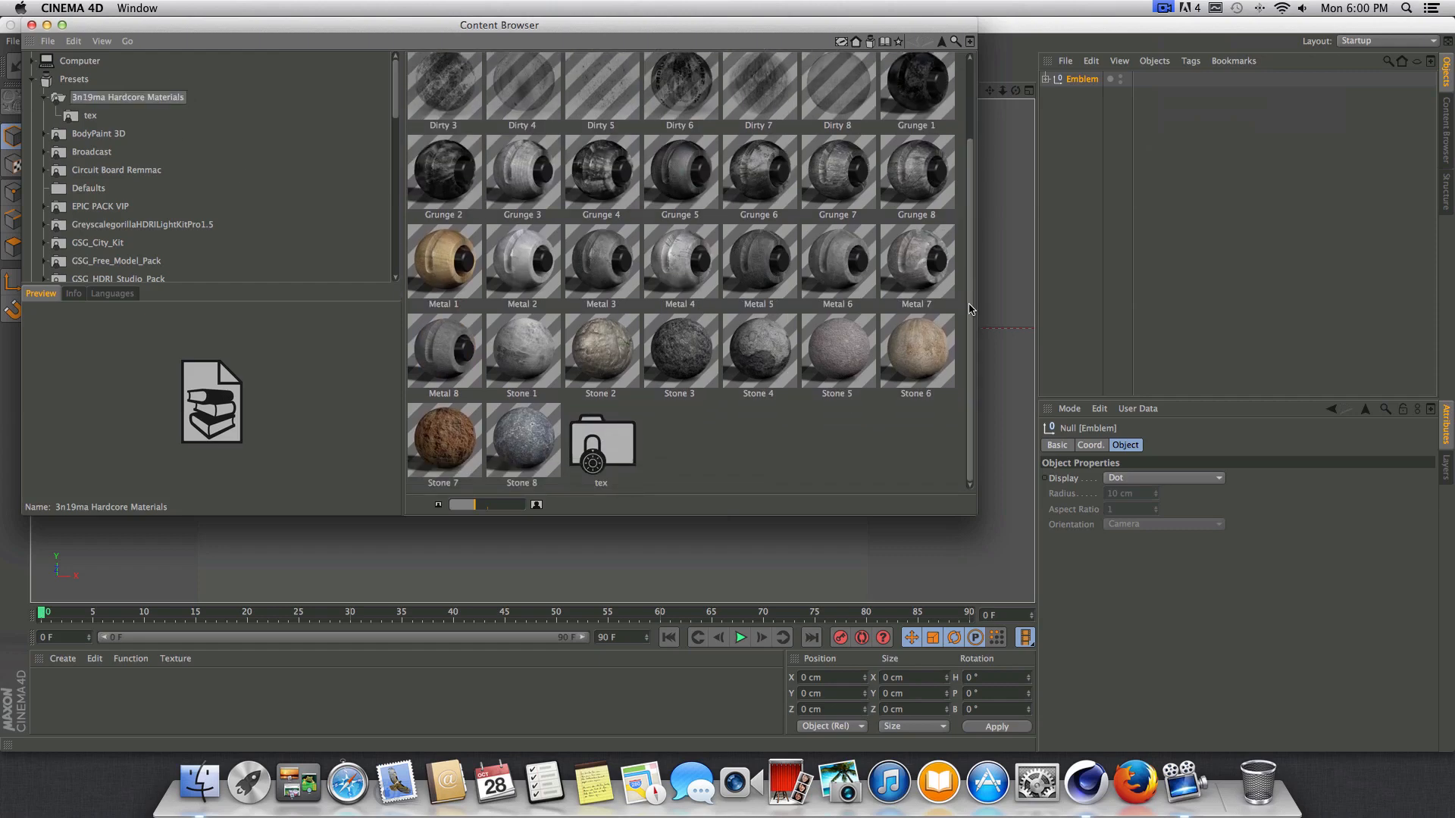
pyautogui.scroll(1, 971, 308)
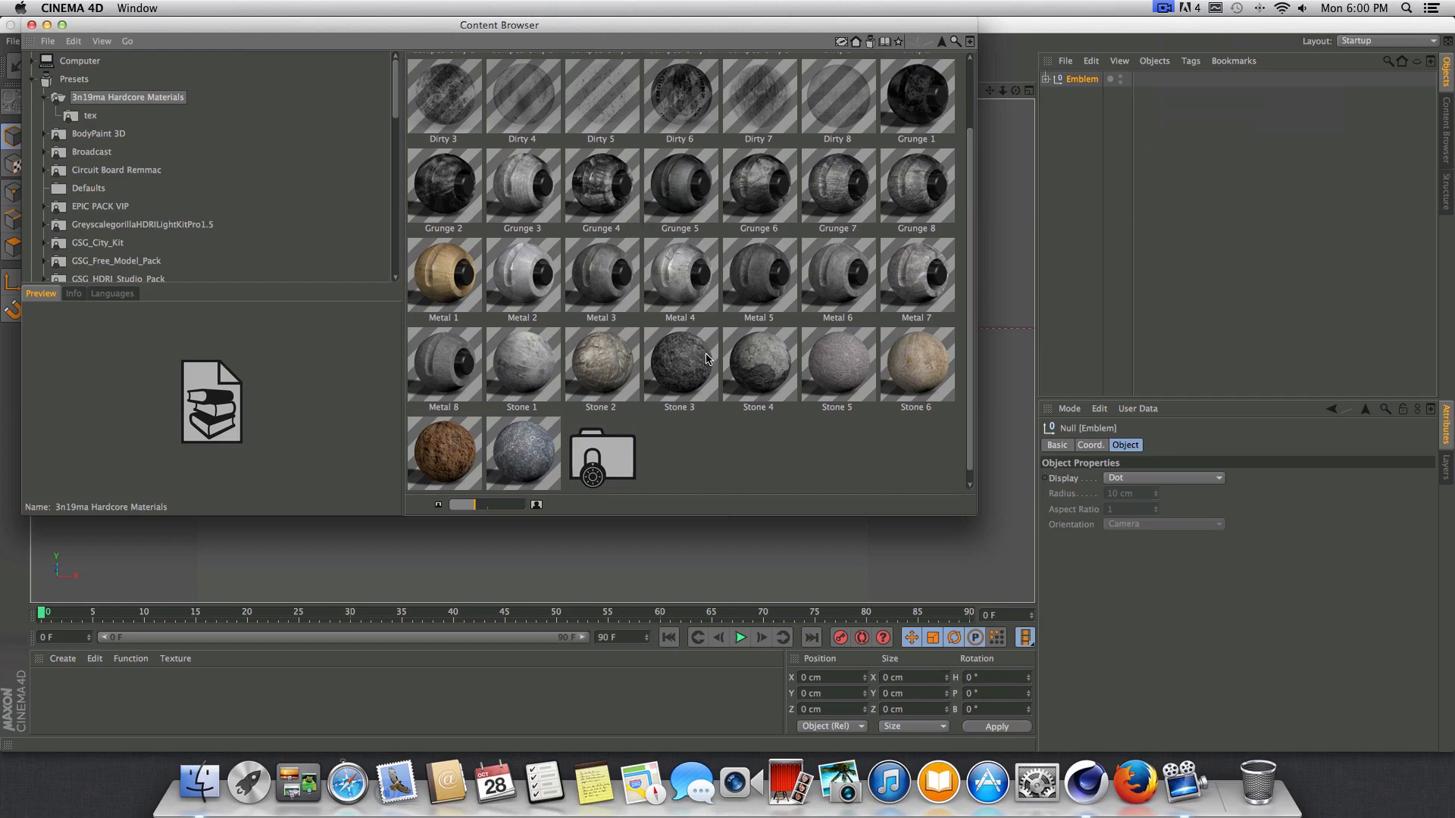
pyautogui.click(545, 283)
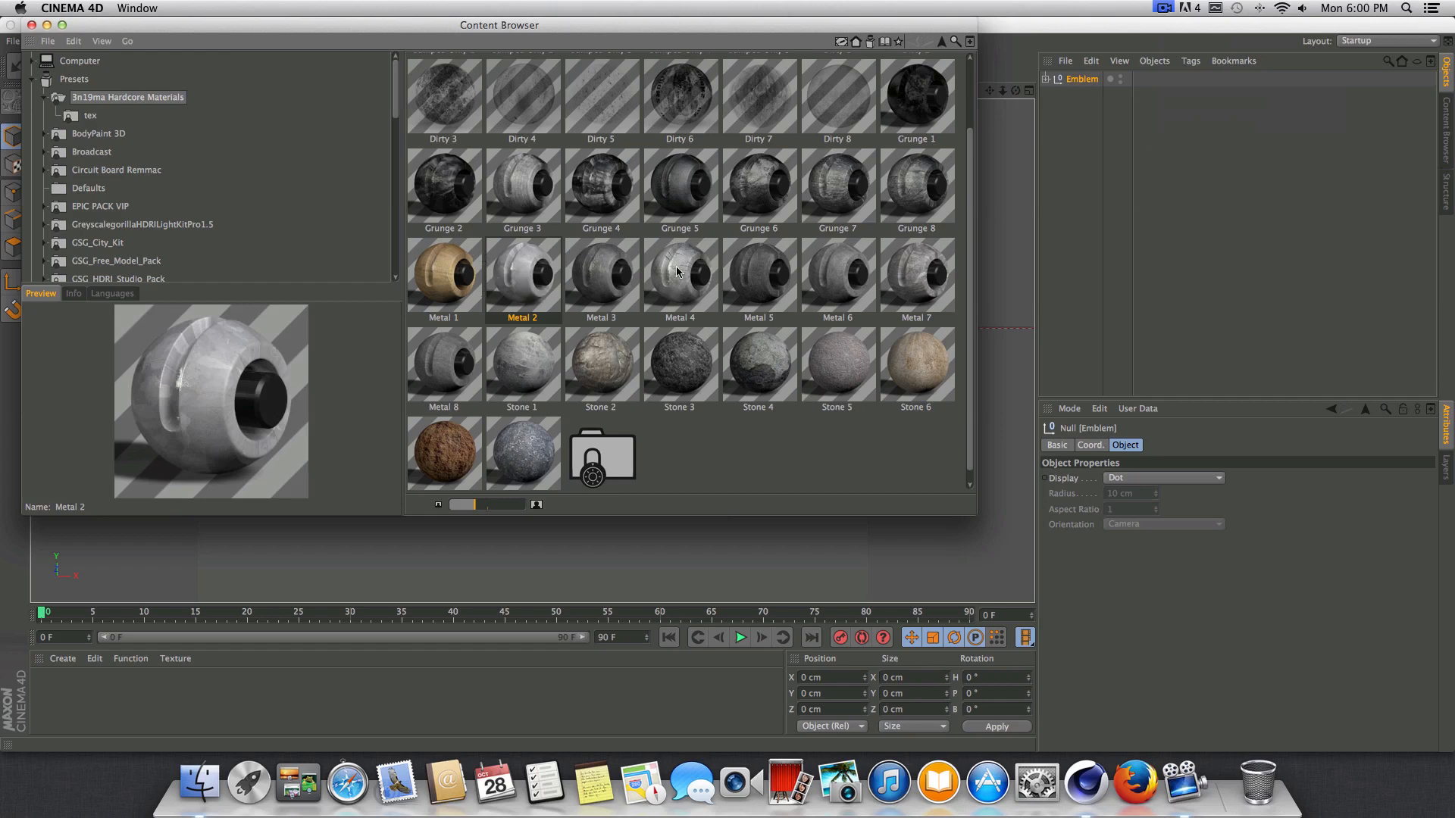
# Close the Content Browser and apply the Mat material to the emblem's large lower body.
pyautogui.click(32, 26)
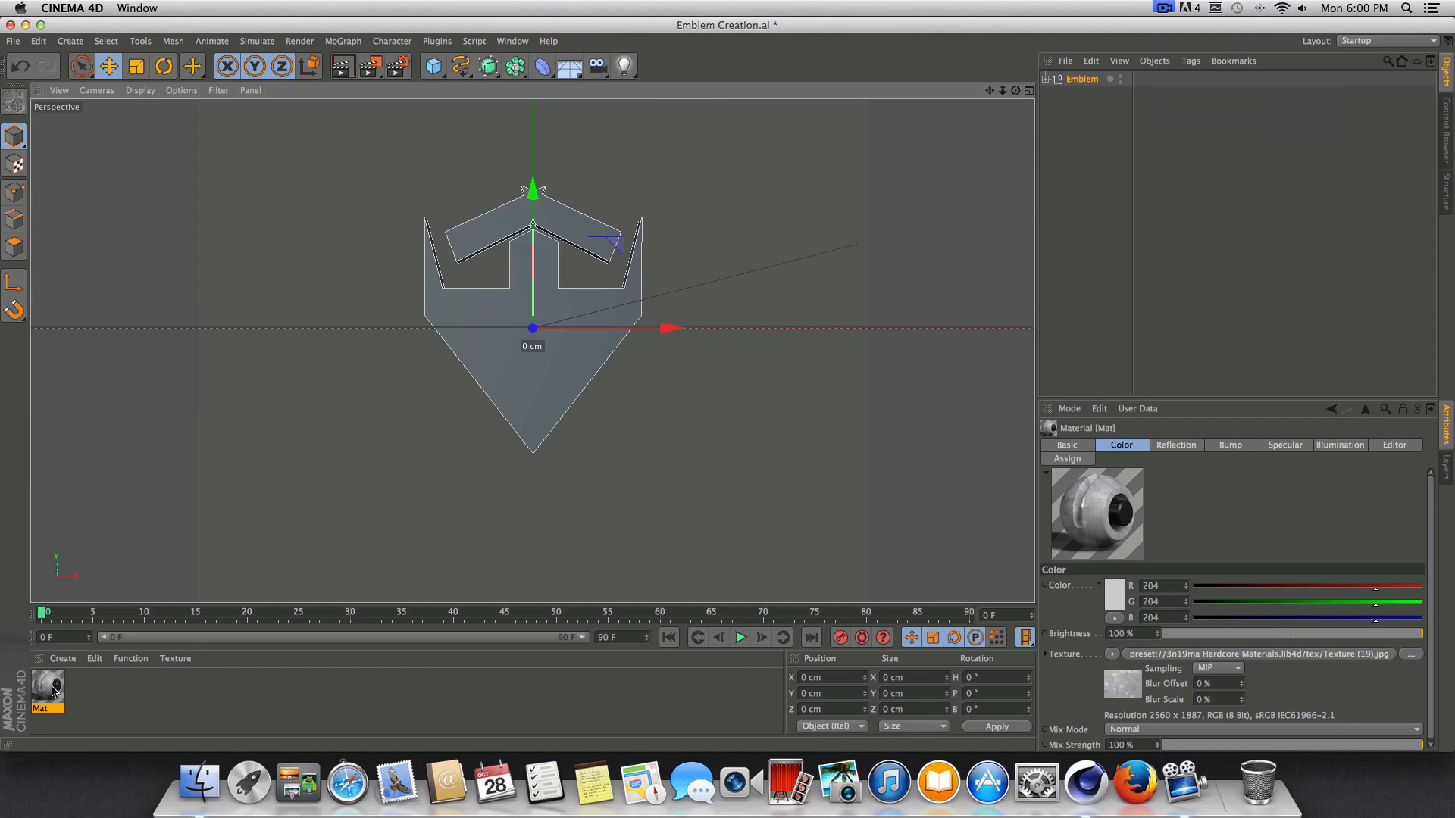
pyautogui.moveTo(52, 691); pyautogui.dragTo(567, 379)
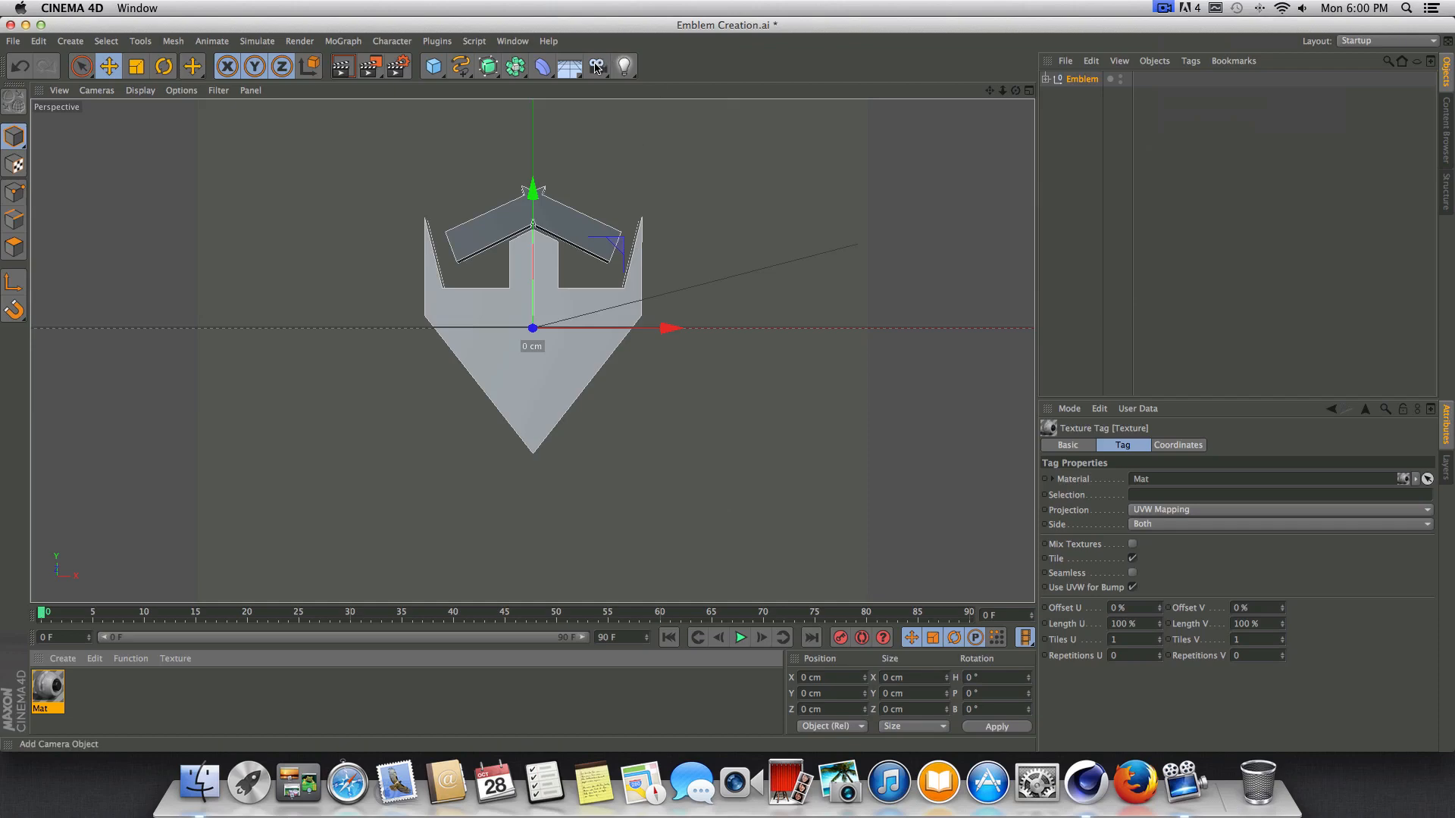
# Add a standard Camera object to the scene from the current front view of the emblem.
pyautogui.moveTo(595, 64); pyautogui.dragTo(674, 48)
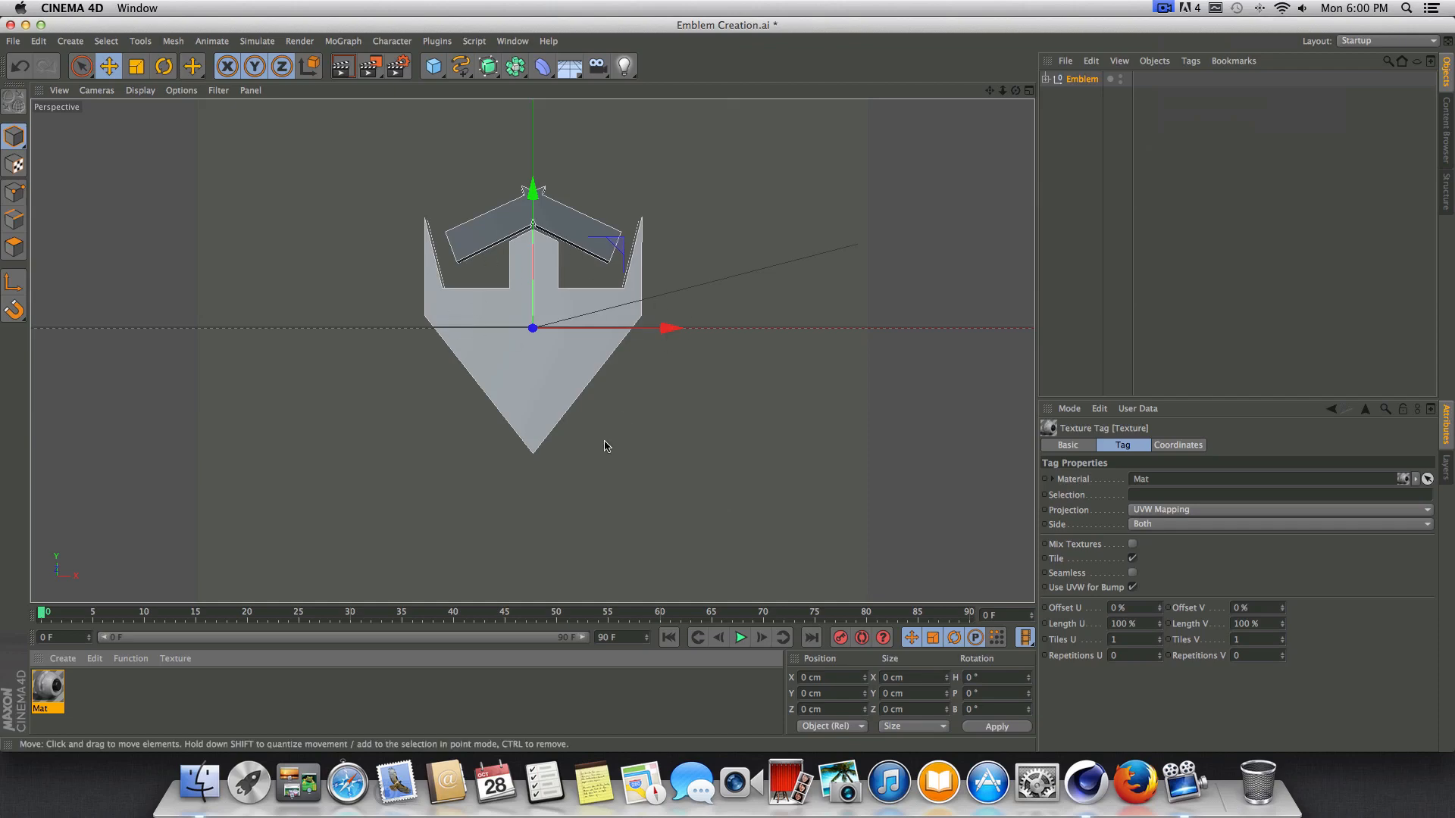
pyautogui.moveTo(606, 75); pyautogui.dragTo(613, 89)
pyautogui.click(629, 80)
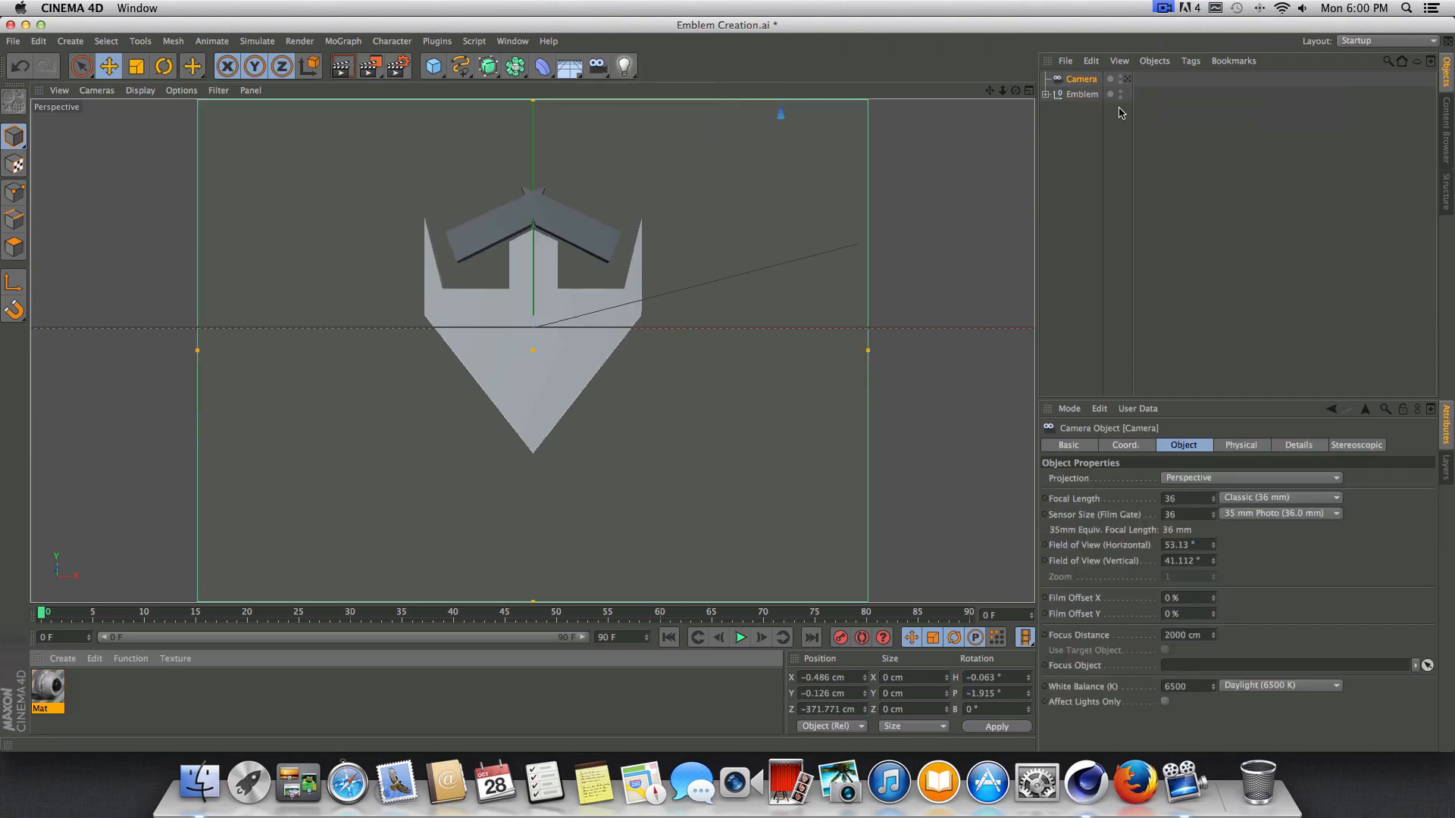
# Compare the free perspective view with the view through the new camera.
pyautogui.moveTo(1015, 91); pyautogui.dragTo(1212, 117)
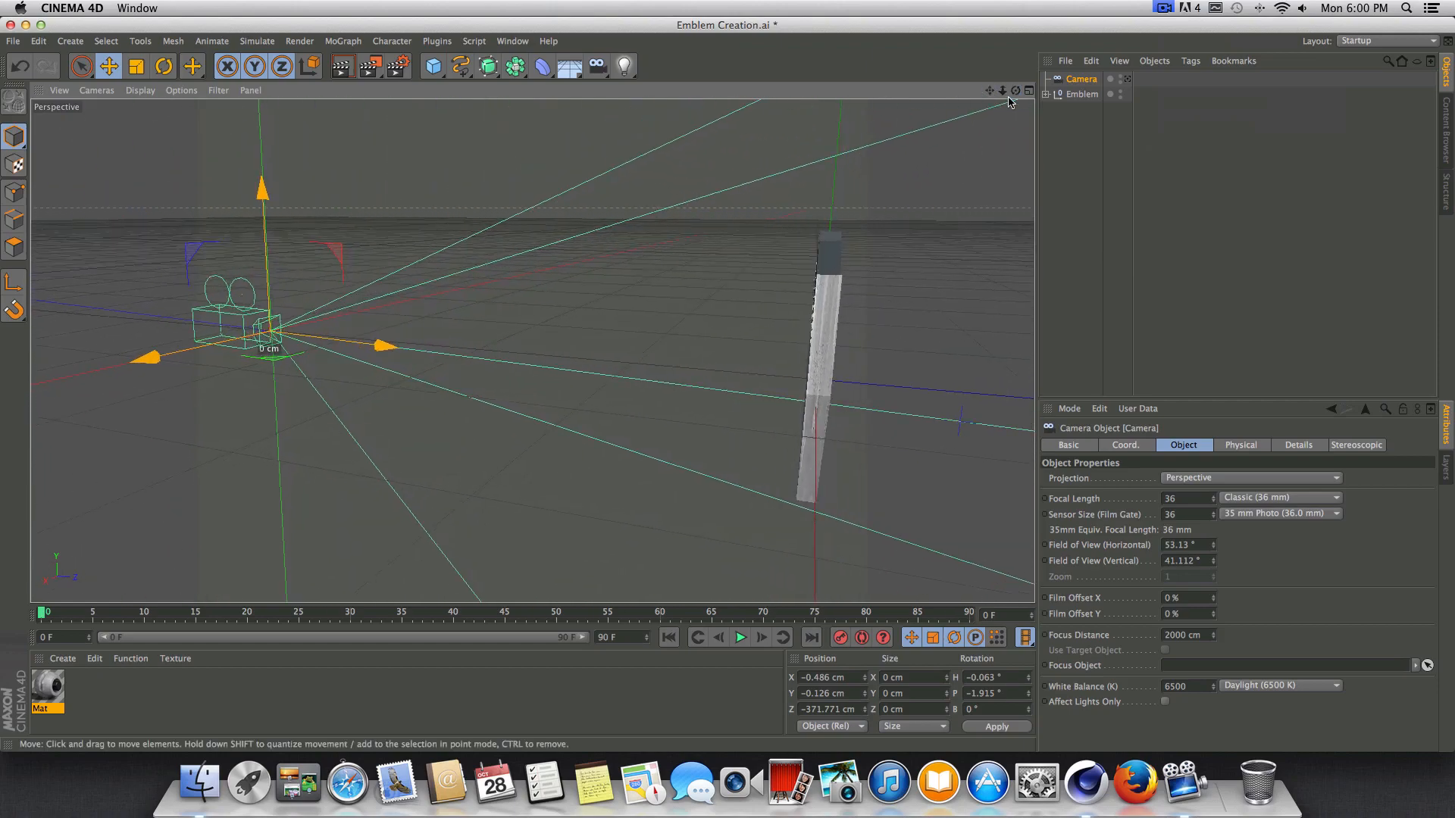
pyautogui.click(1129, 81)
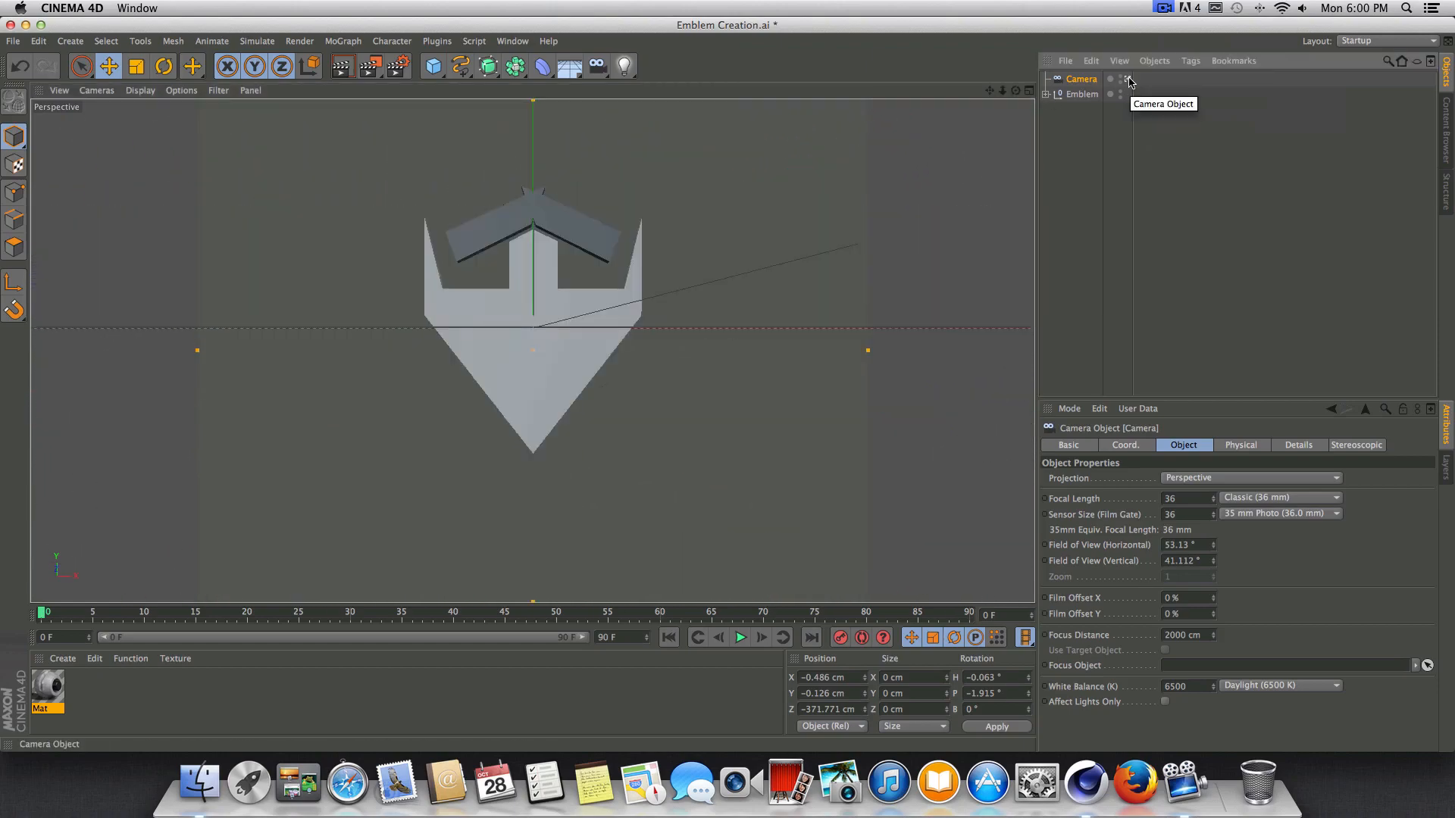
pyautogui.click(1129, 81)
pyautogui.click(1130, 80)
pyautogui.click(1129, 81)
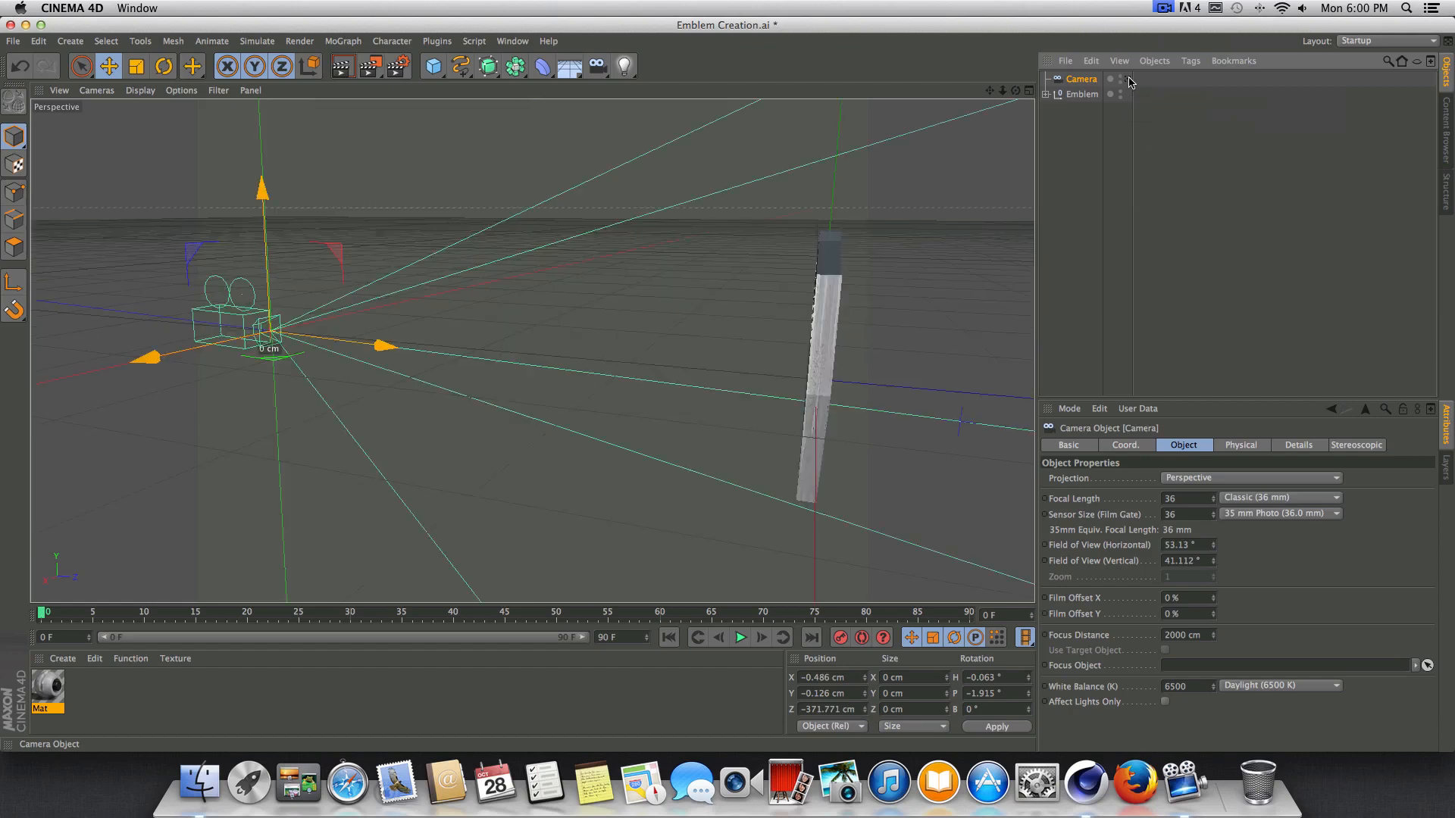
# Change the projection of the texture on the emblem's lower body to Cubic.
pyautogui.moveTo(1015, 91); pyautogui.dragTo(719, 312)
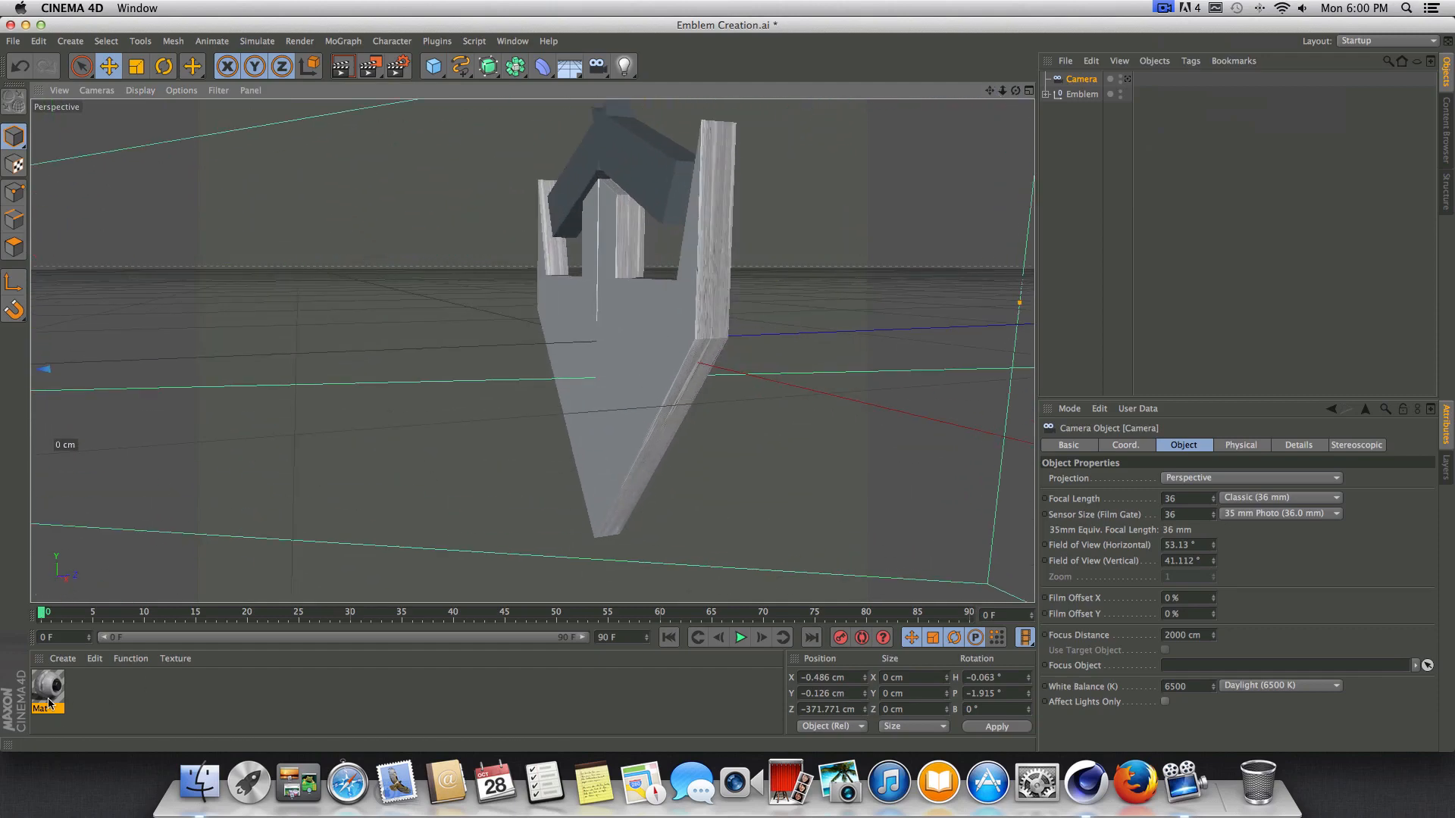
pyautogui.scroll(3, 670, 325)
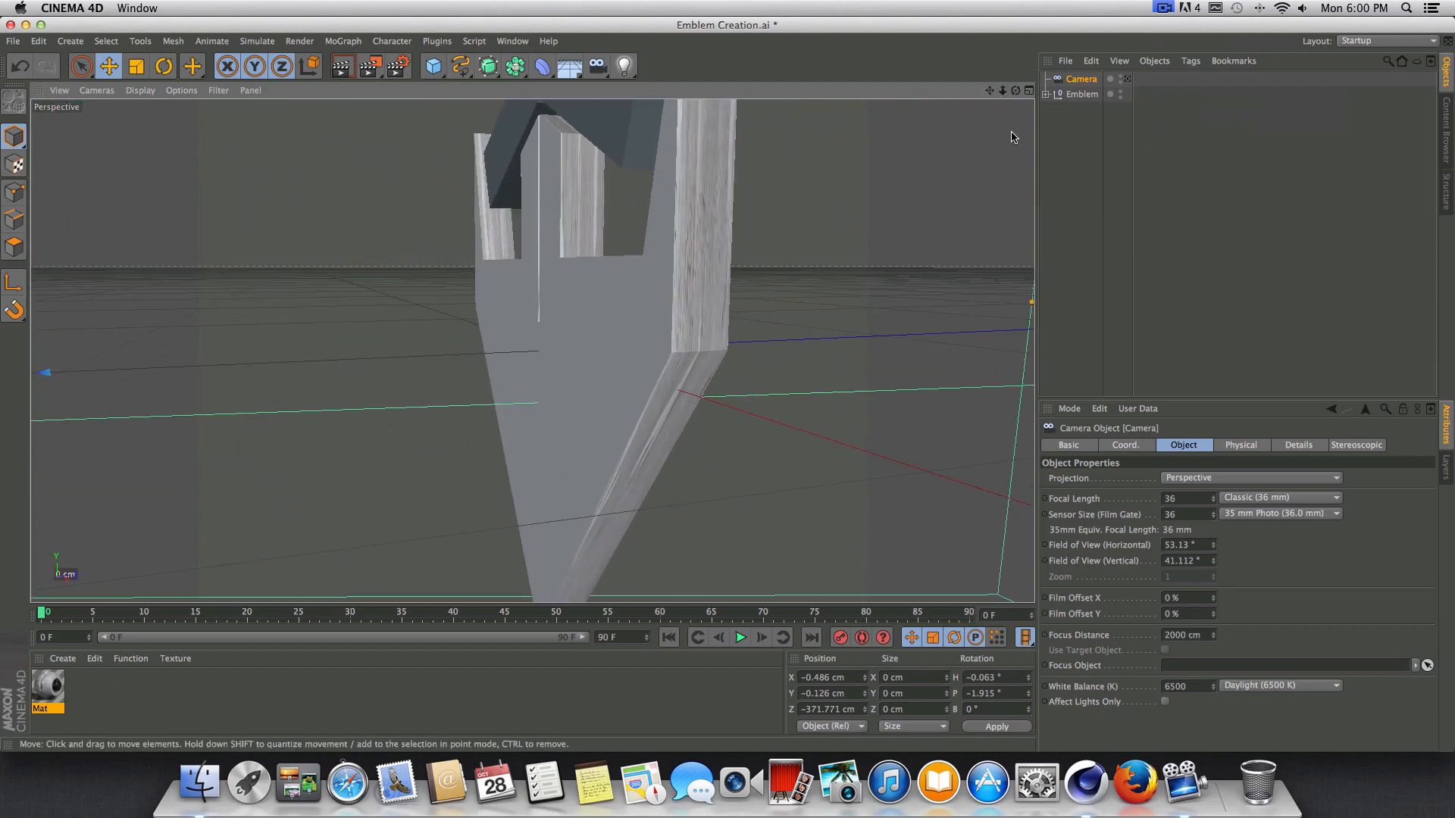
pyautogui.moveTo(1016, 91); pyautogui.dragTo(532, 351)
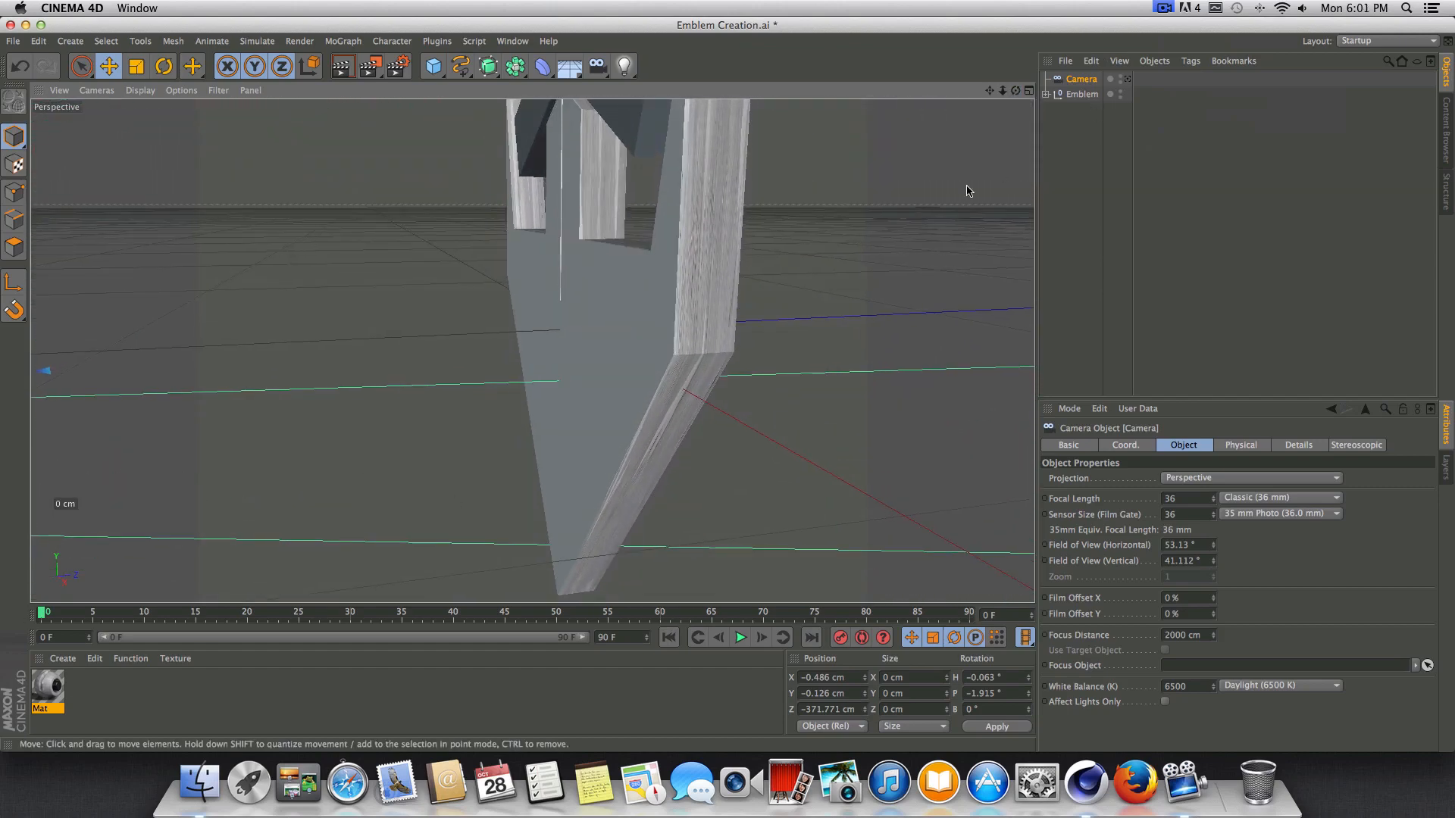
pyautogui.click(1048, 95)
pyautogui.click(1201, 140)
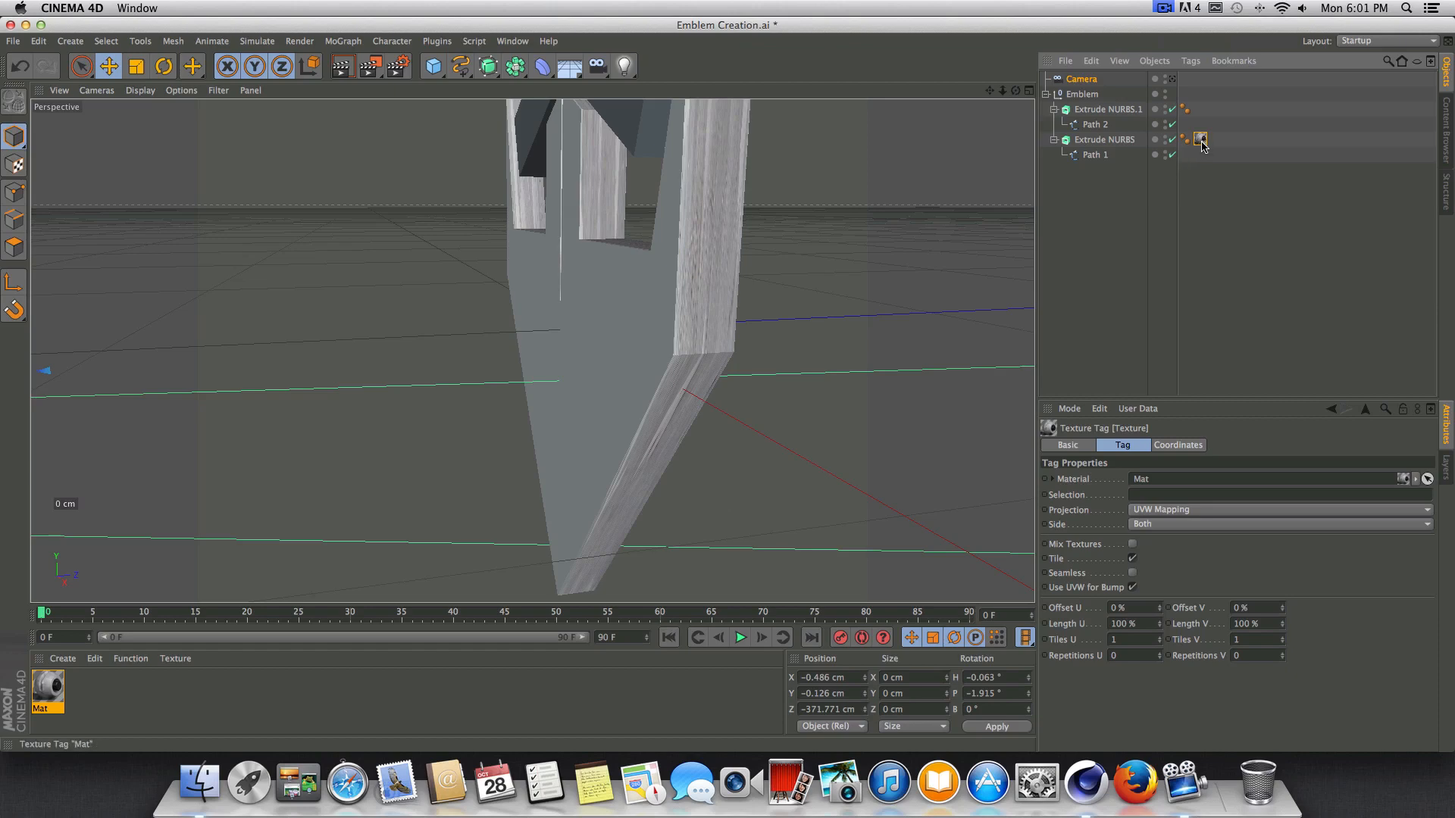
pyautogui.click(1190, 512)
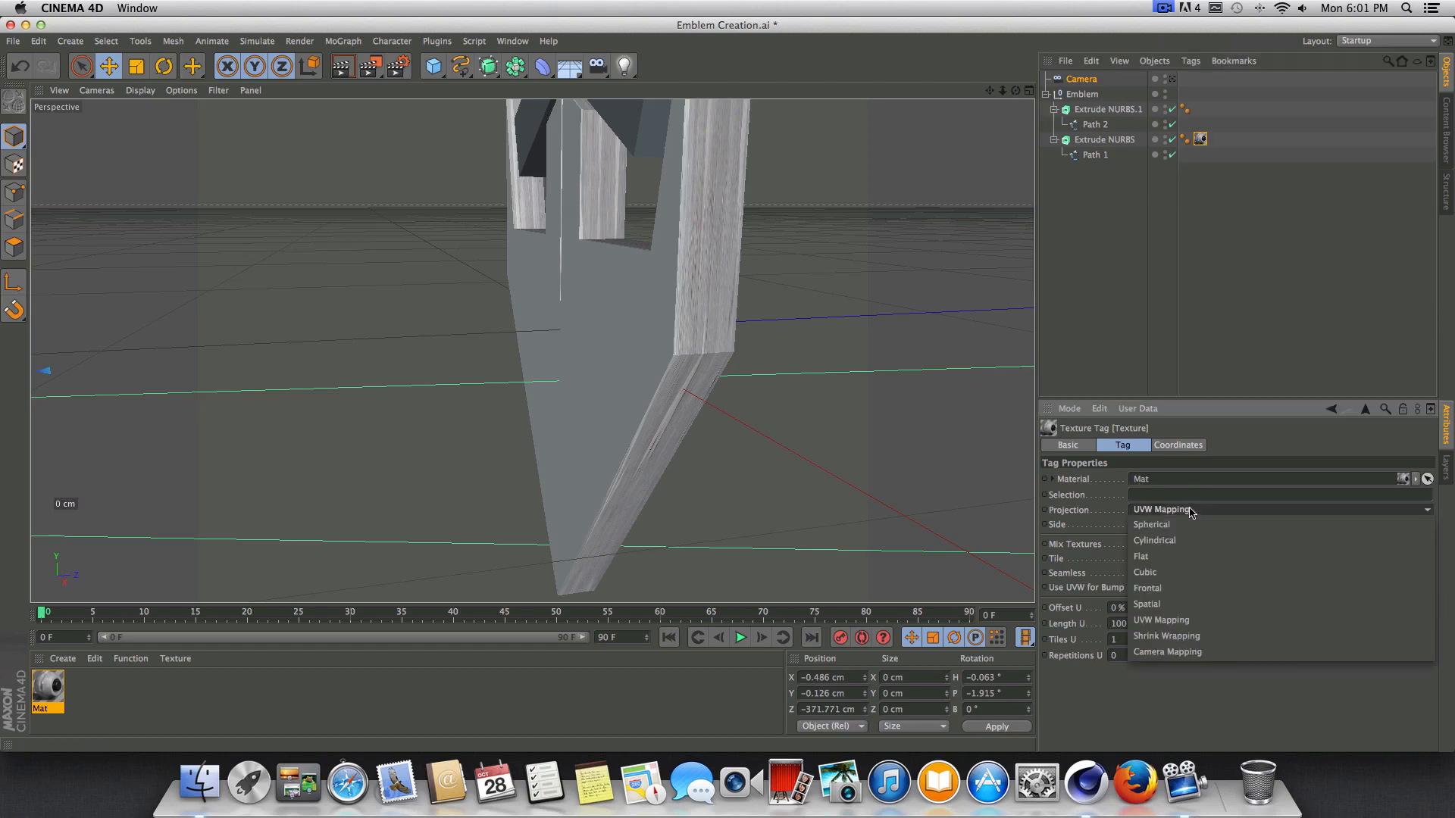
pyautogui.click(1171, 569)
pyautogui.scroll(-6, 558, 421)
pyautogui.moveTo(1015, 91); pyautogui.dragTo(1160, 70)
pyautogui.keyDown('alt'); pyautogui.moveTo(549, 244); pyautogui.dragTo(542, 282); pyautogui.keyUp('alt')
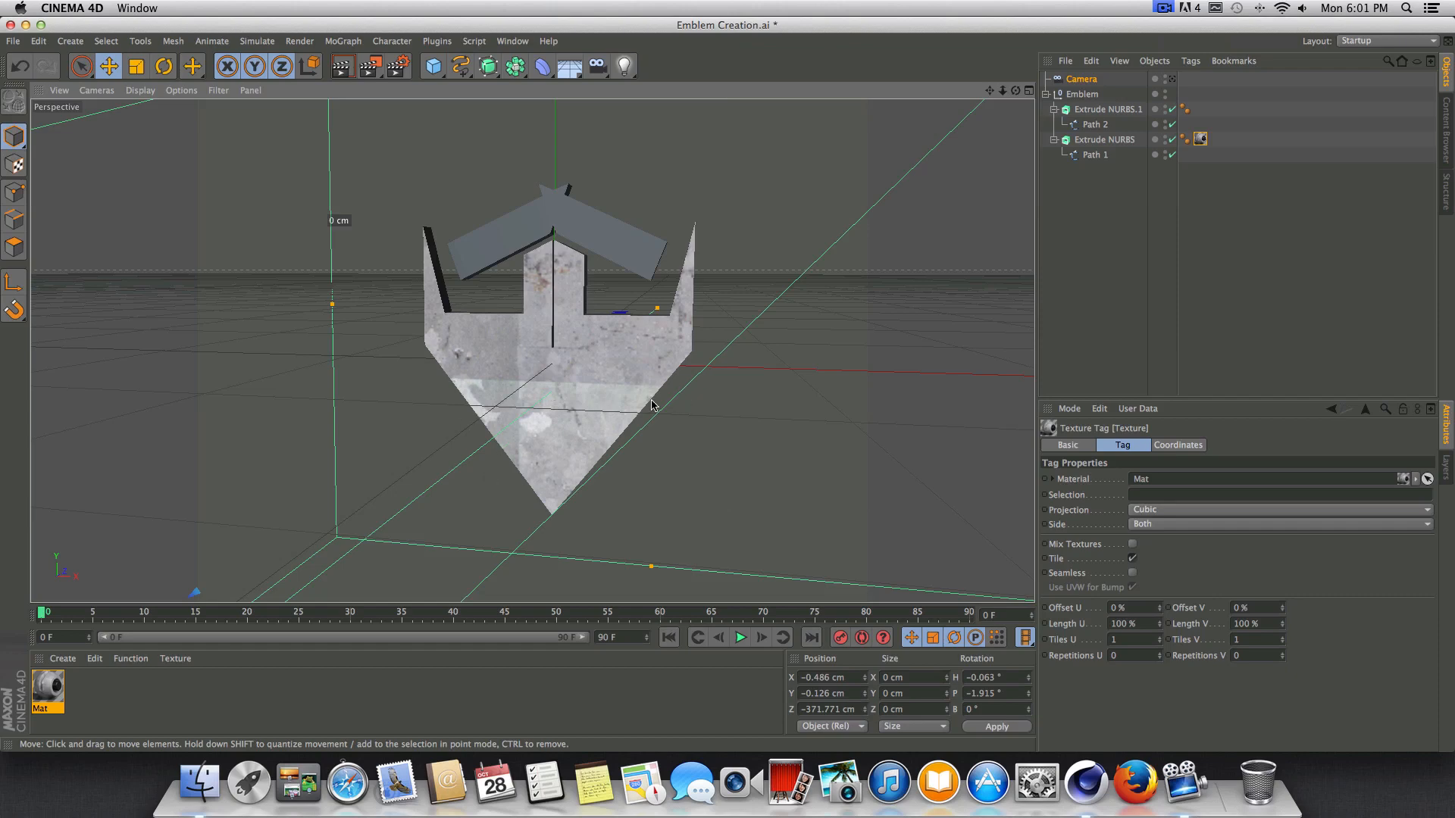
# Make the lower body's texture seamless with Length U and V at 200%, and preview the render.
pyautogui.click(1133, 573)
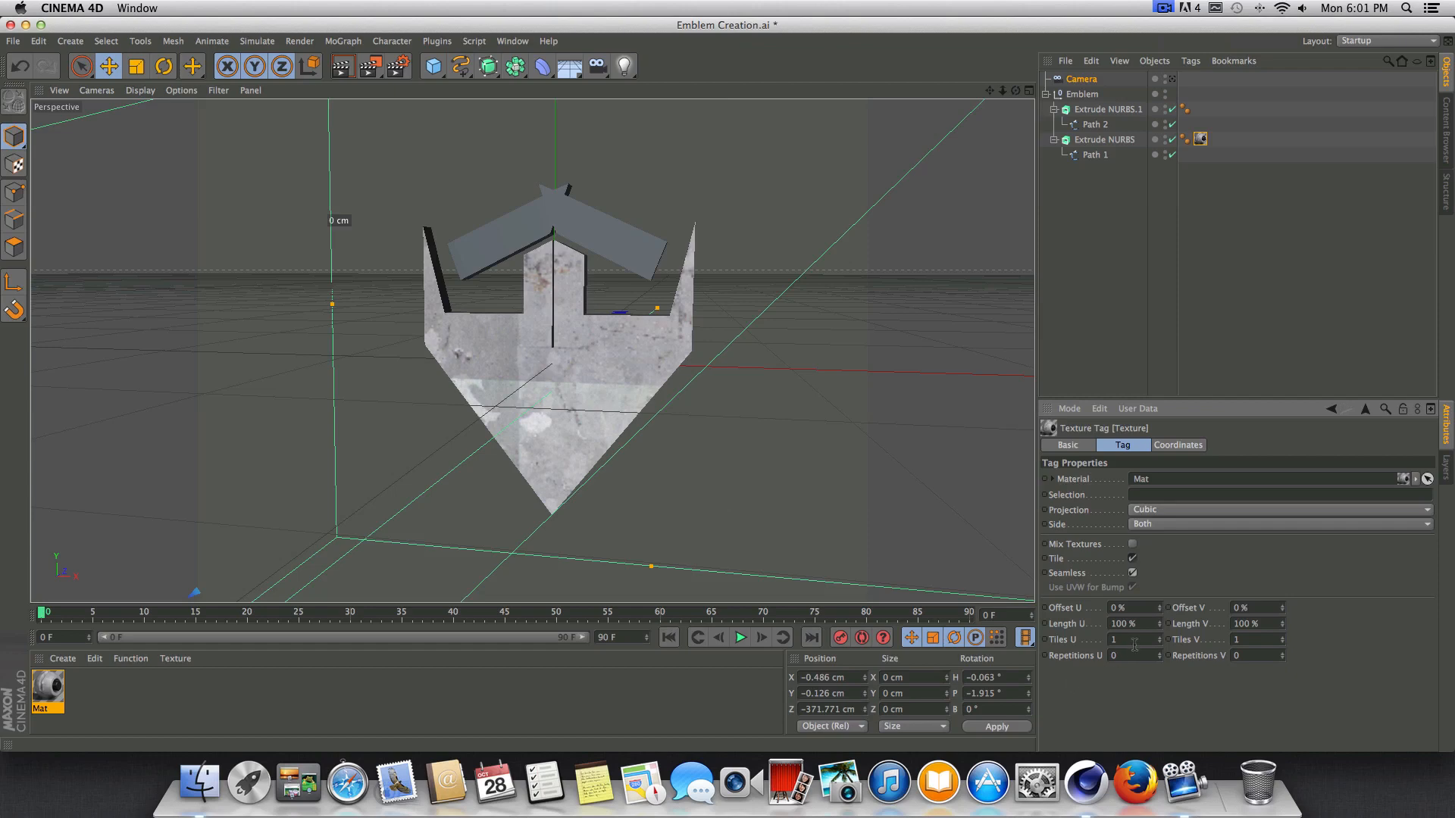
pyautogui.click(1146, 623)
pyautogui.write('200')
pyautogui.press('Return')
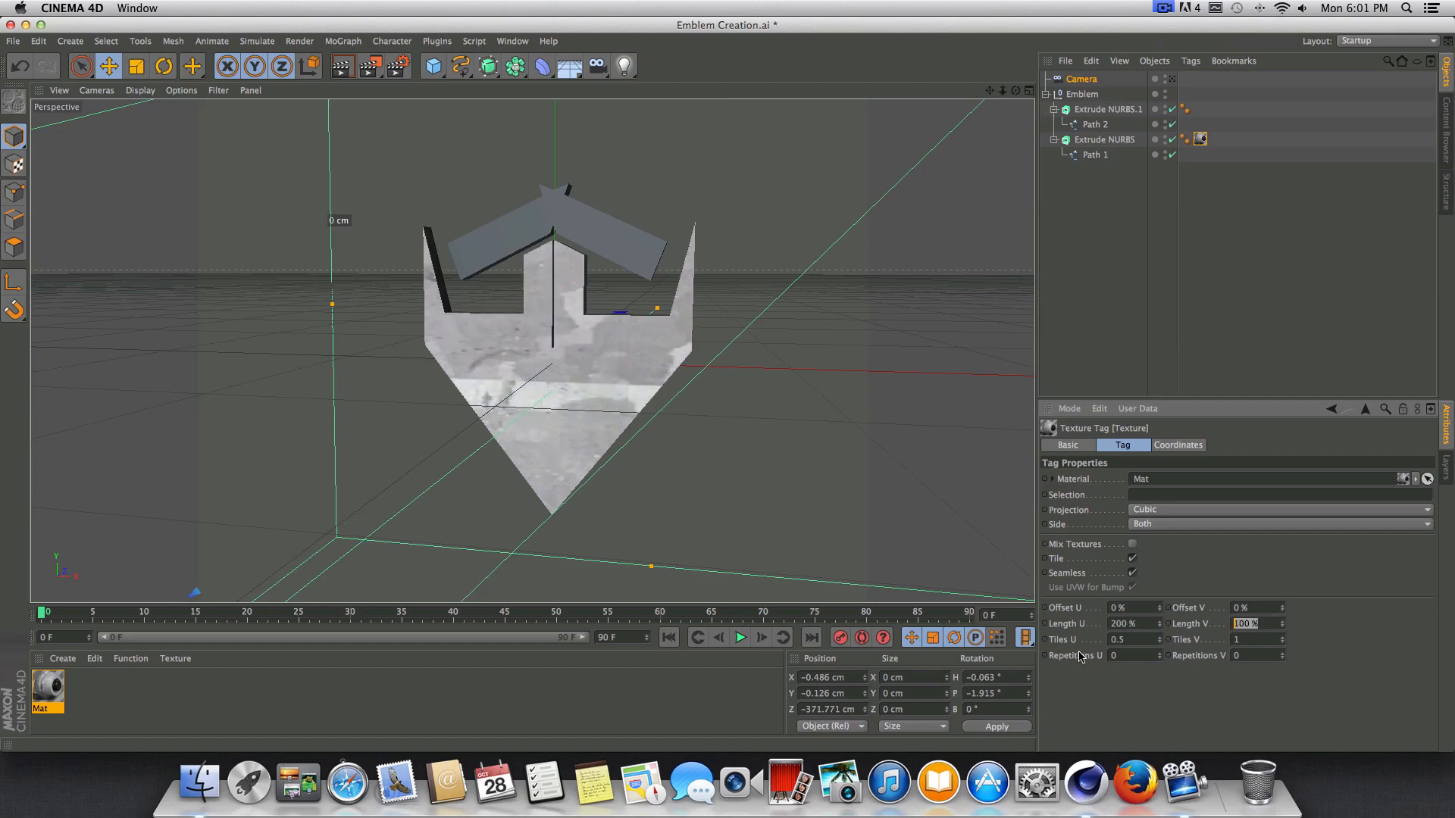
pyautogui.write('200')
pyautogui.press('Return')
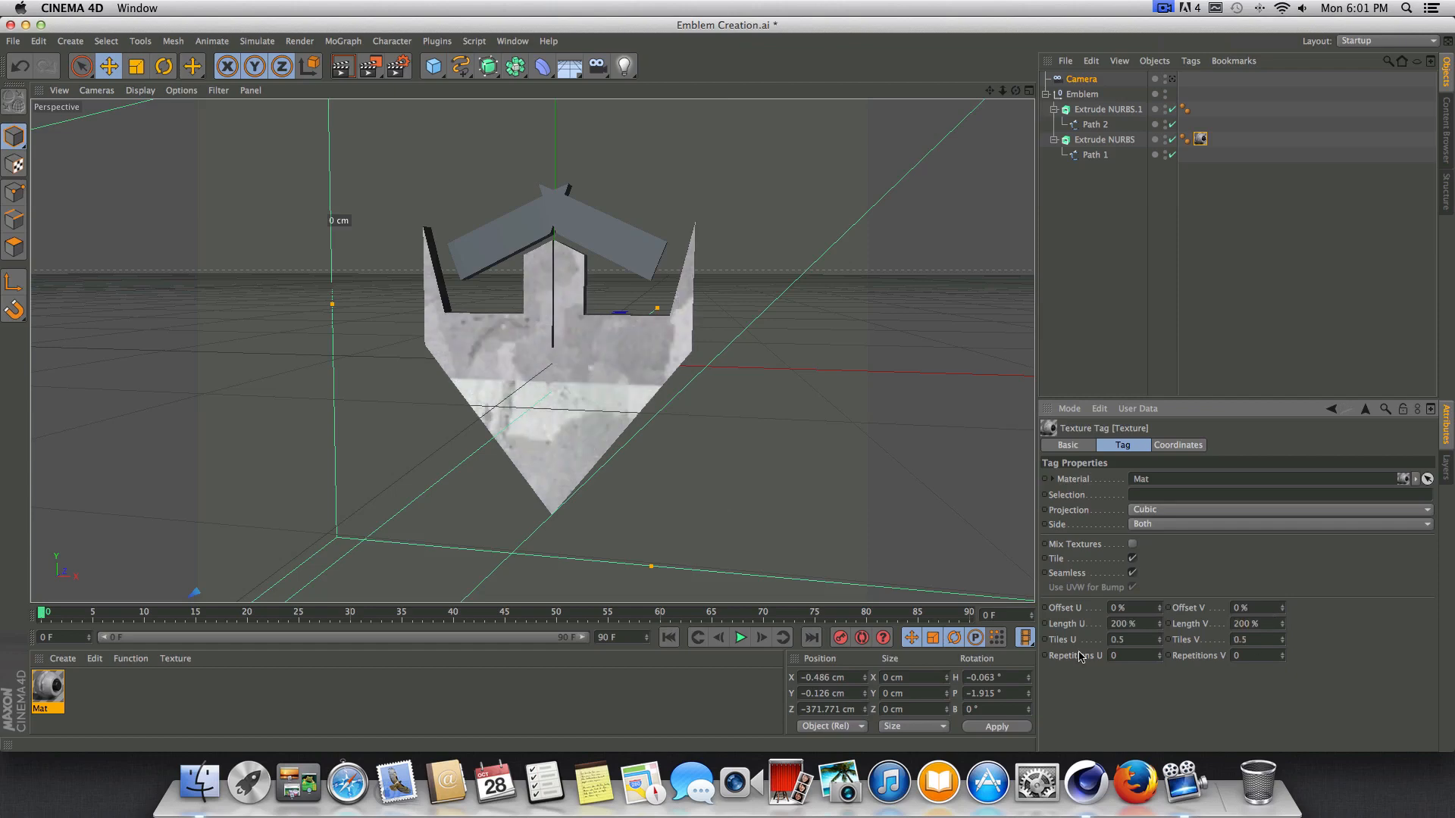
pyautogui.hotkey('ctrl', 'r')
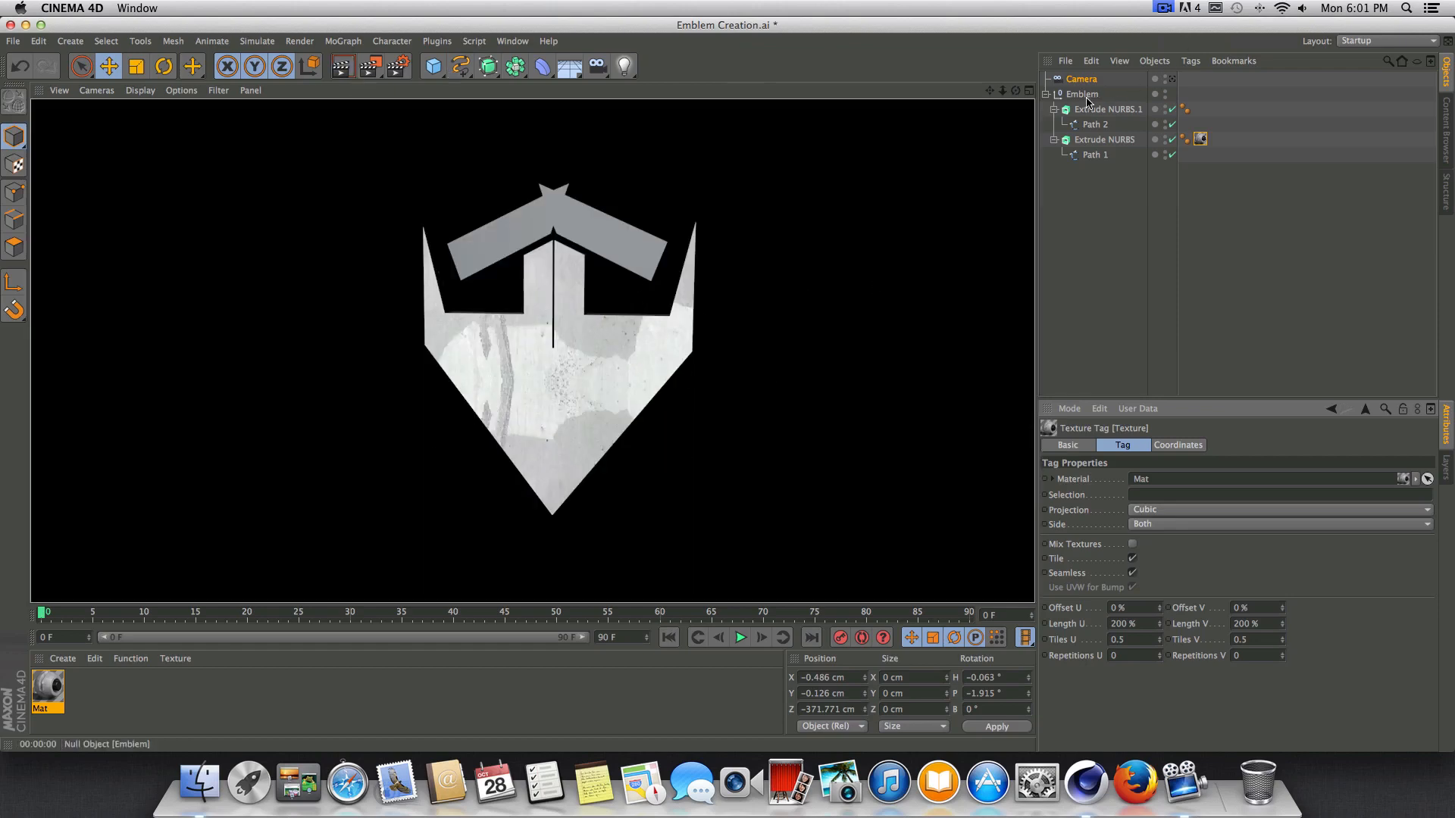
# Copy the lower body's texture tag to the Extrude NURBS of the upper chevron and preview the render.
pyautogui.click(1200, 144)
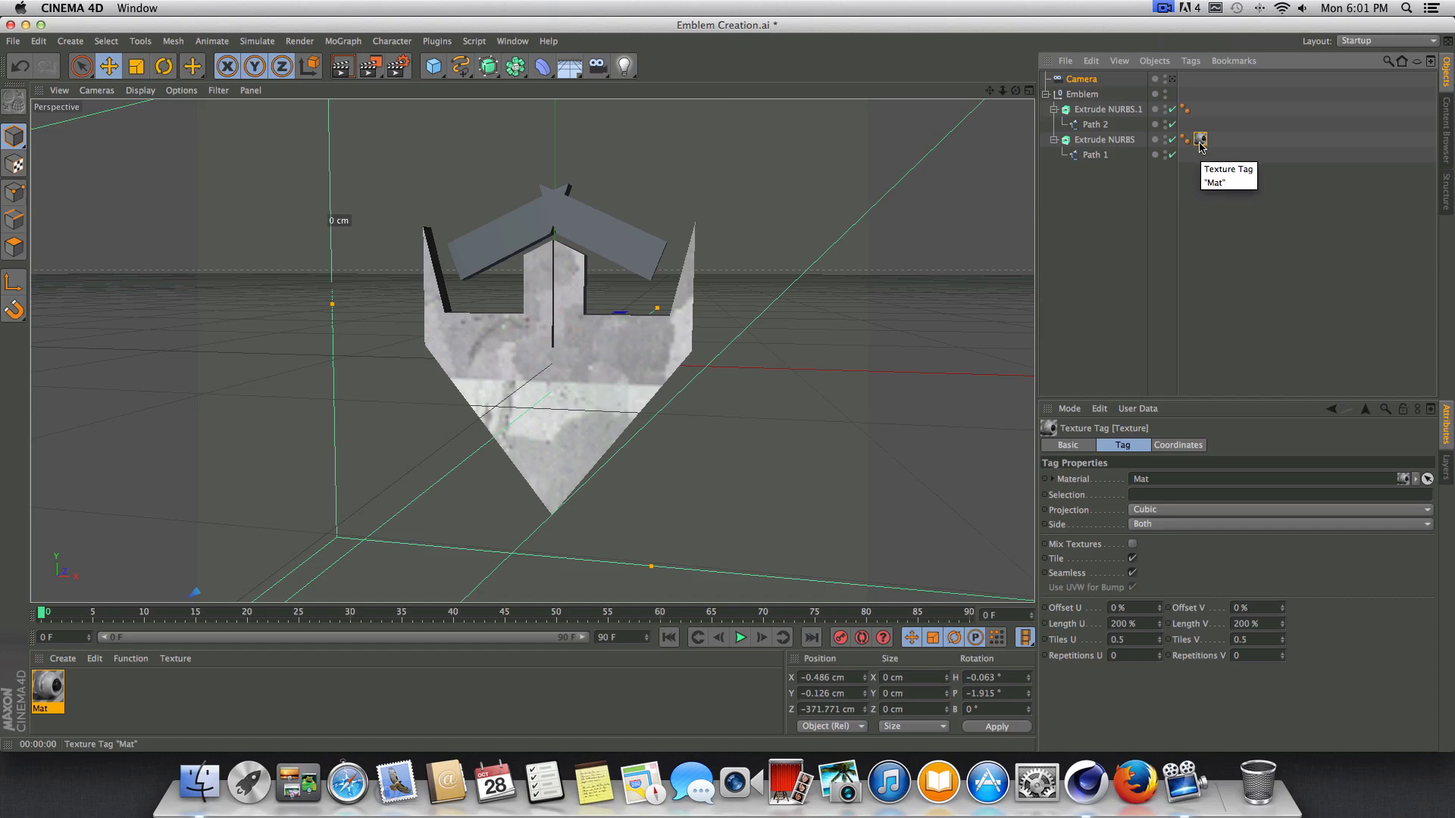
pyautogui.moveTo(1200, 145); pyautogui.dragTo(1201, 113)
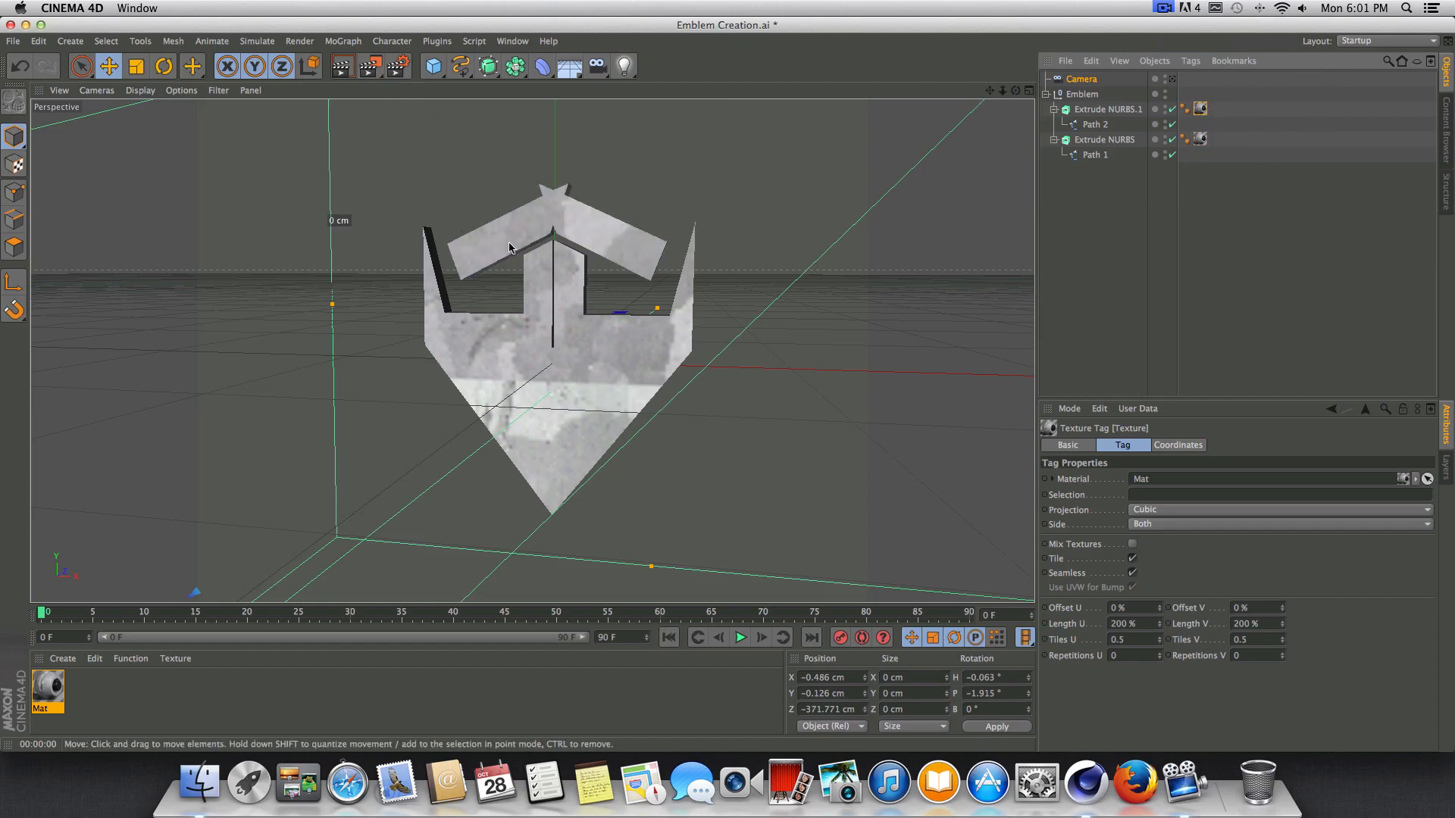
pyautogui.click(342, 65)
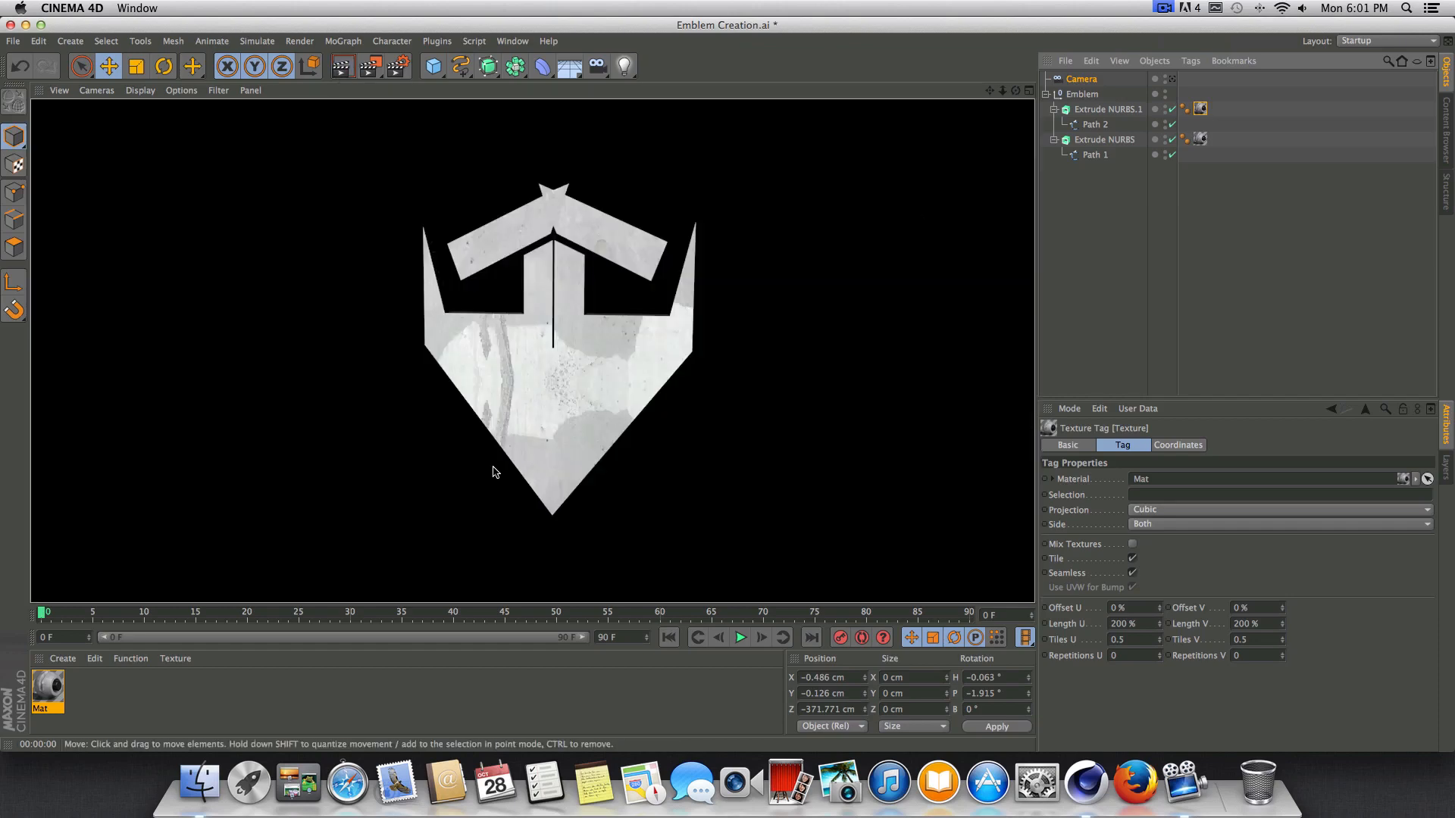
pyautogui.click(662, 380)
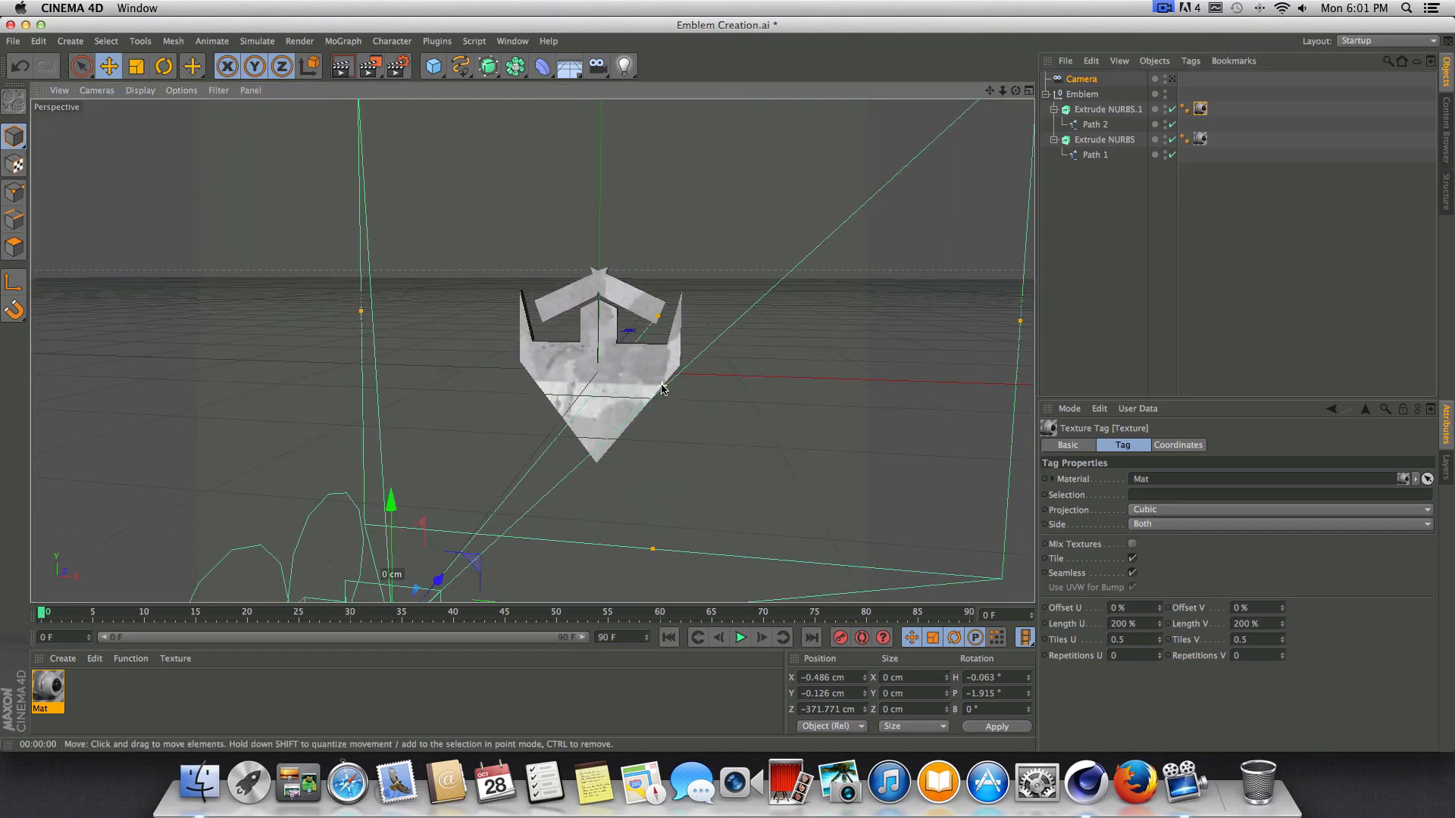
# Look through the camera and preview the render of the textured emblem.
pyautogui.click(1172, 78)
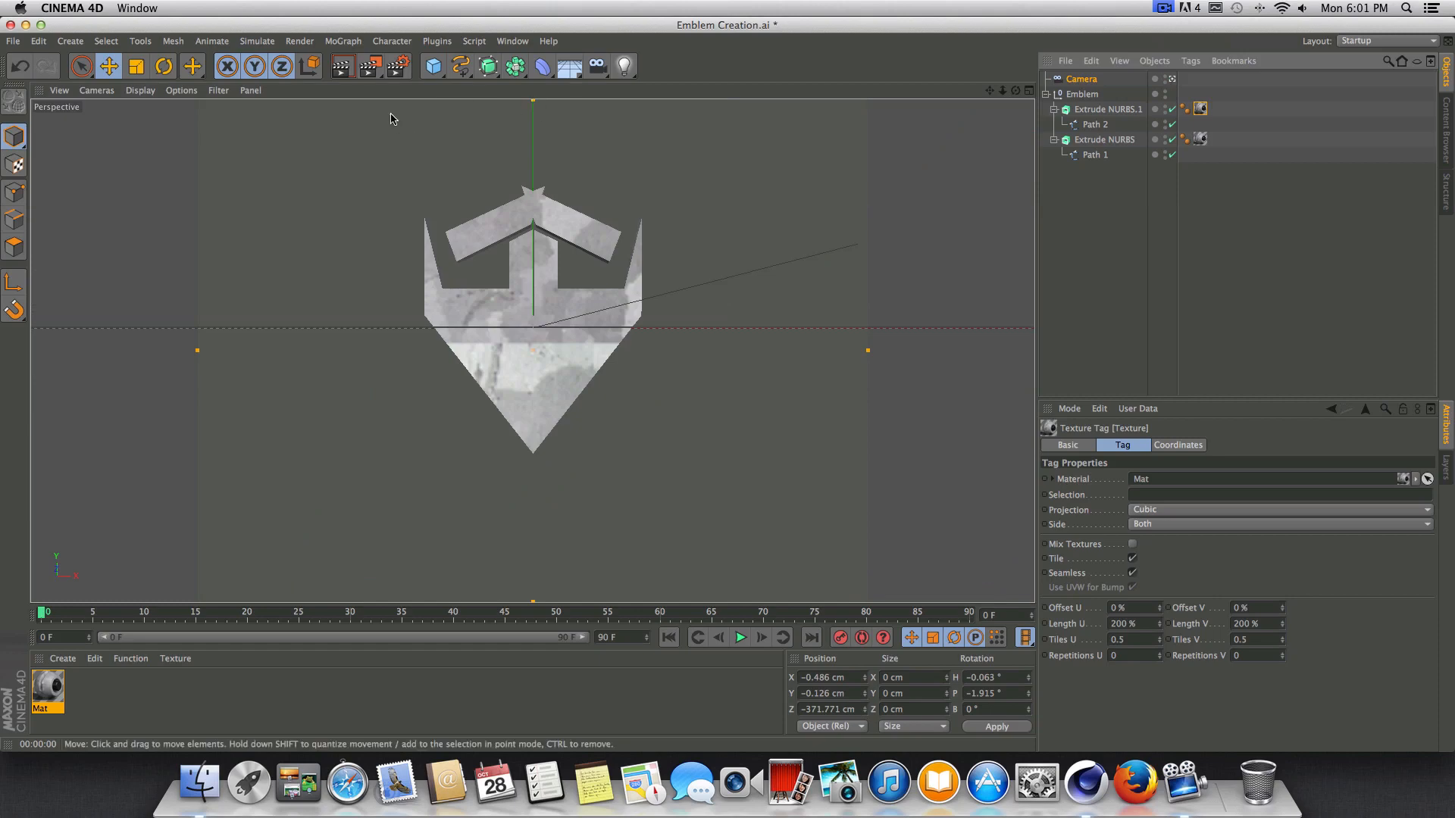
pyautogui.click(342, 66)
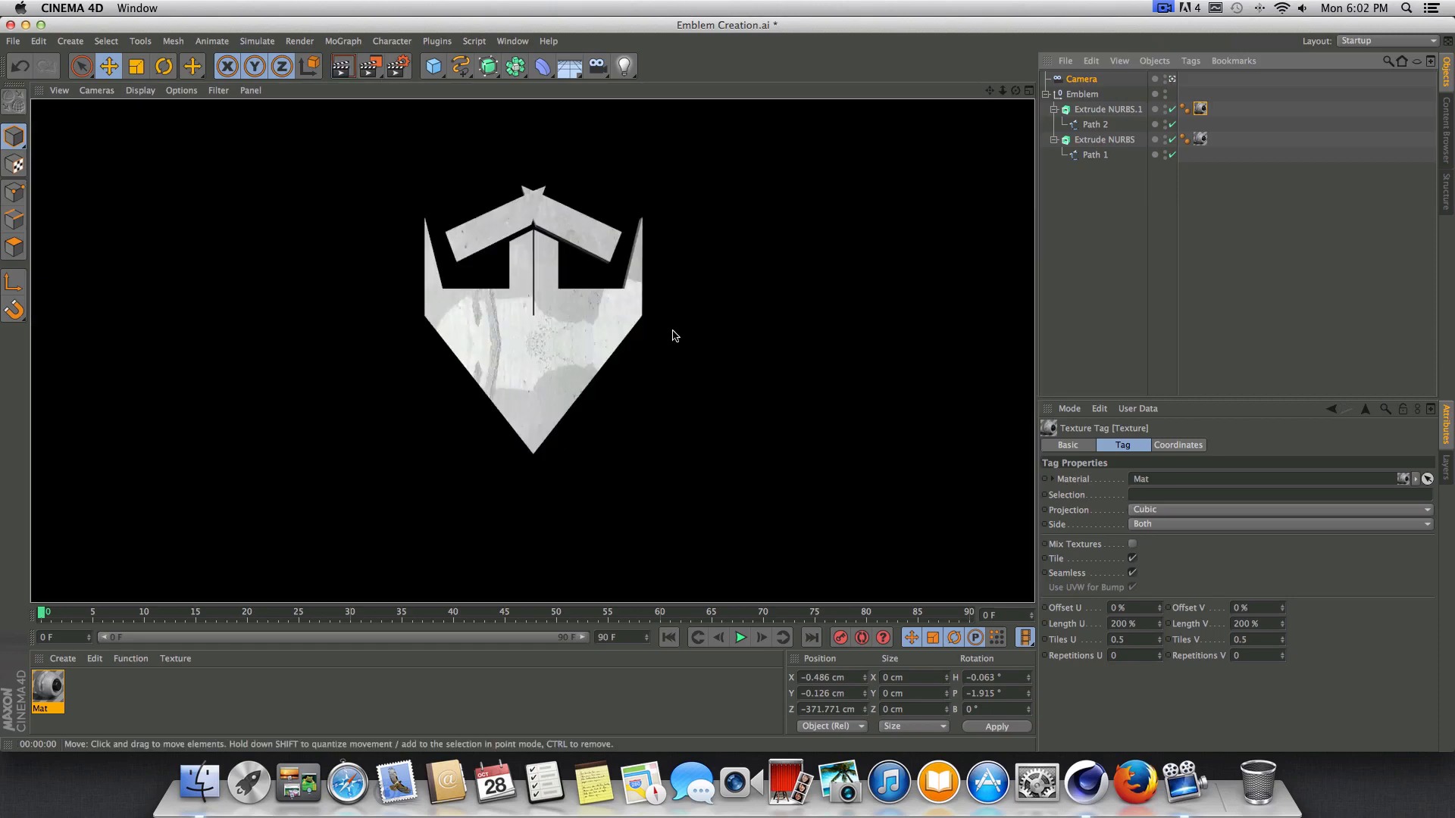
pyautogui.click(1091, 197)
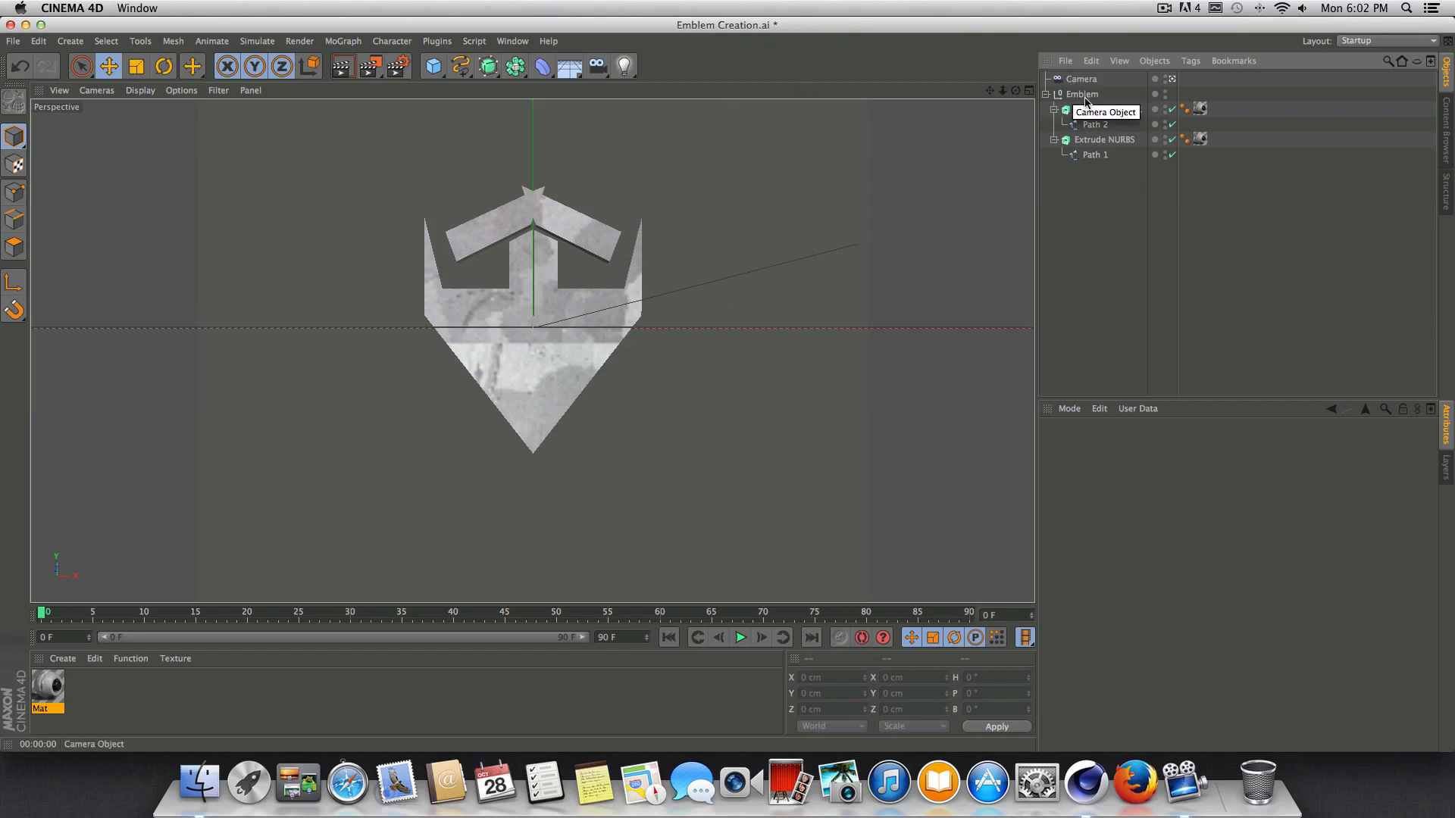
# Leave the camera view and add a standard Light object to the scene.
pyautogui.click(1172, 80)
pyautogui.keyDown('alt'); pyautogui.moveTo(546, 160); pyautogui.dragTo(497, 162); pyautogui.keyUp('alt')
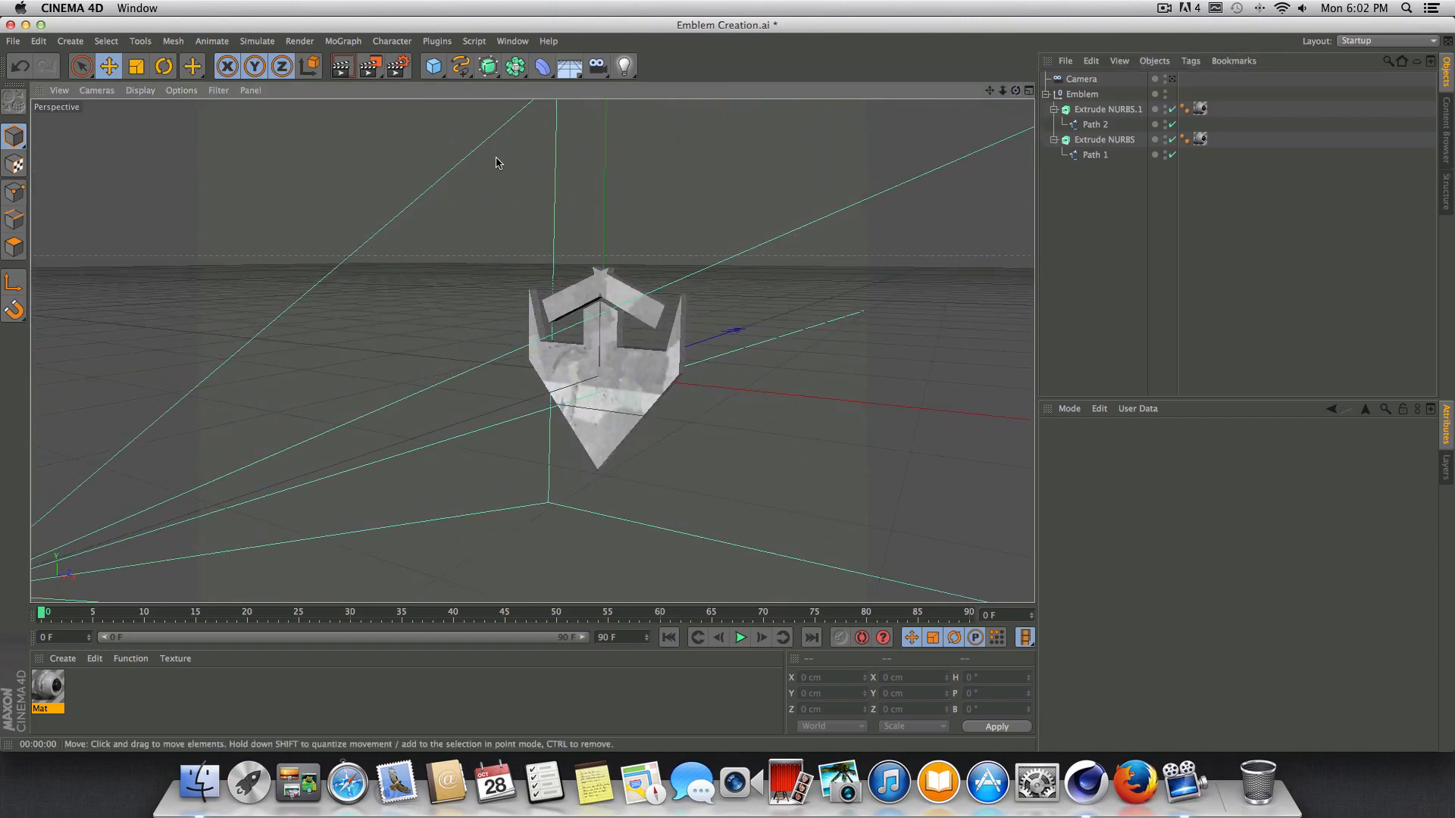
pyautogui.click(628, 67)
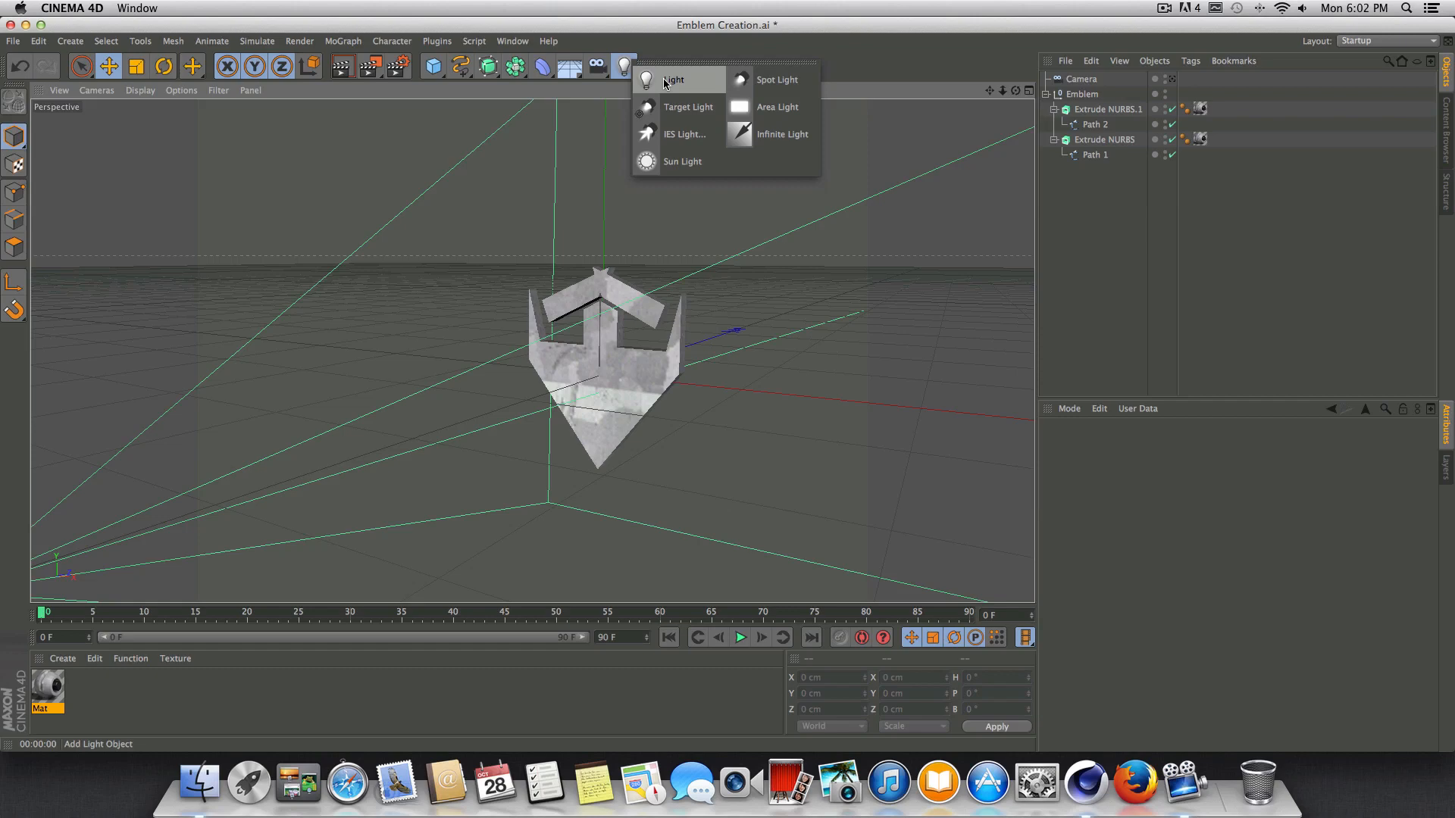
pyautogui.click(670, 81)
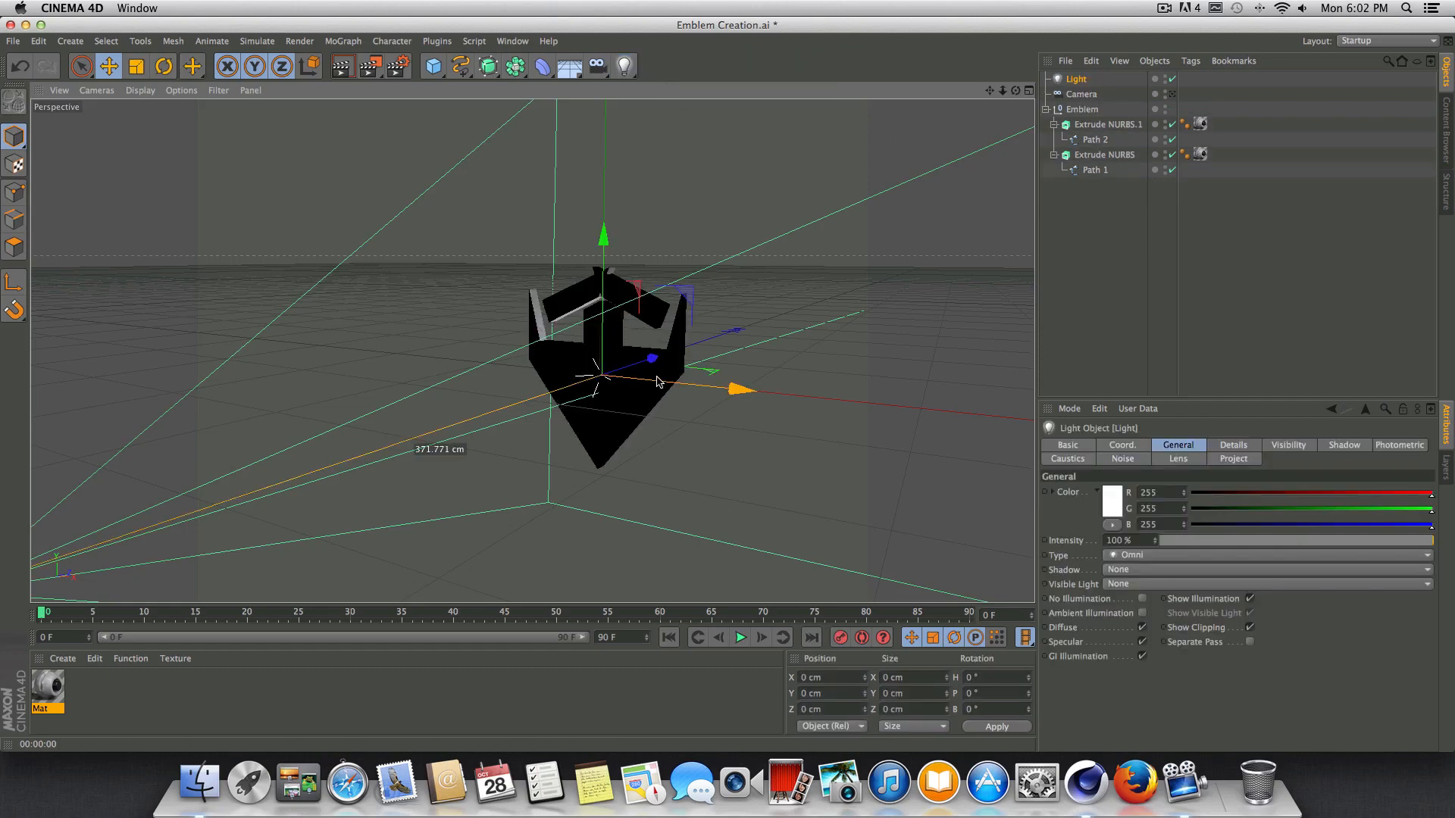
# Move the light in front of and above the emblem, to about Z -34.7 cm and Y 101 cm.
pyautogui.moveTo(658, 381); pyautogui.dragTo(638, 381)
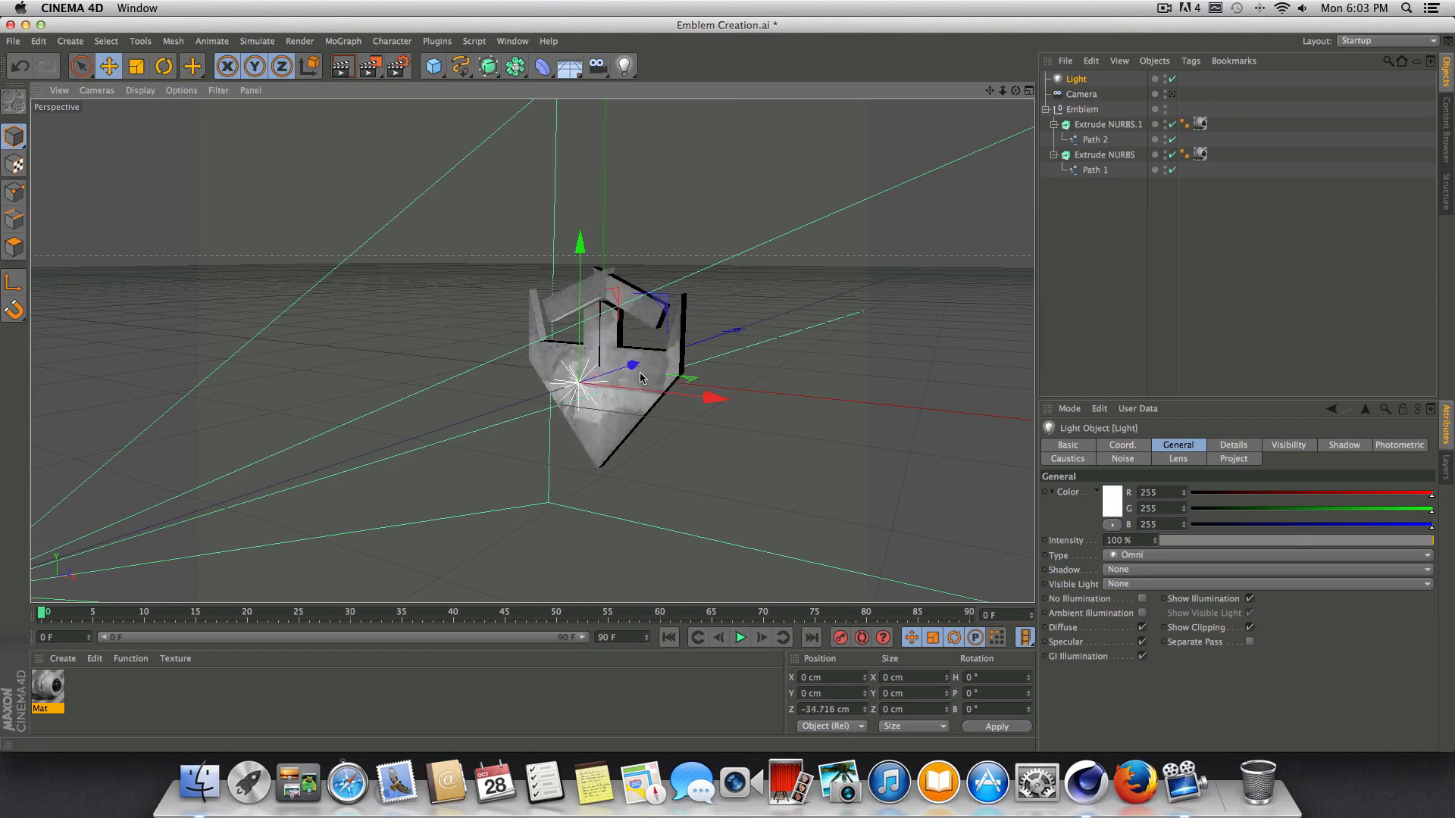
pyautogui.moveTo(583, 254)
pyautogui.mouseDown()
pyautogui.moveTo(594, 83)
pyautogui.moveTo(594, 100)
pyautogui.mouseUp()
pyautogui.keyDown('alt'); pyautogui.moveTo(594, 106); pyautogui.dragTo(522, 114); pyautogui.keyUp('alt')
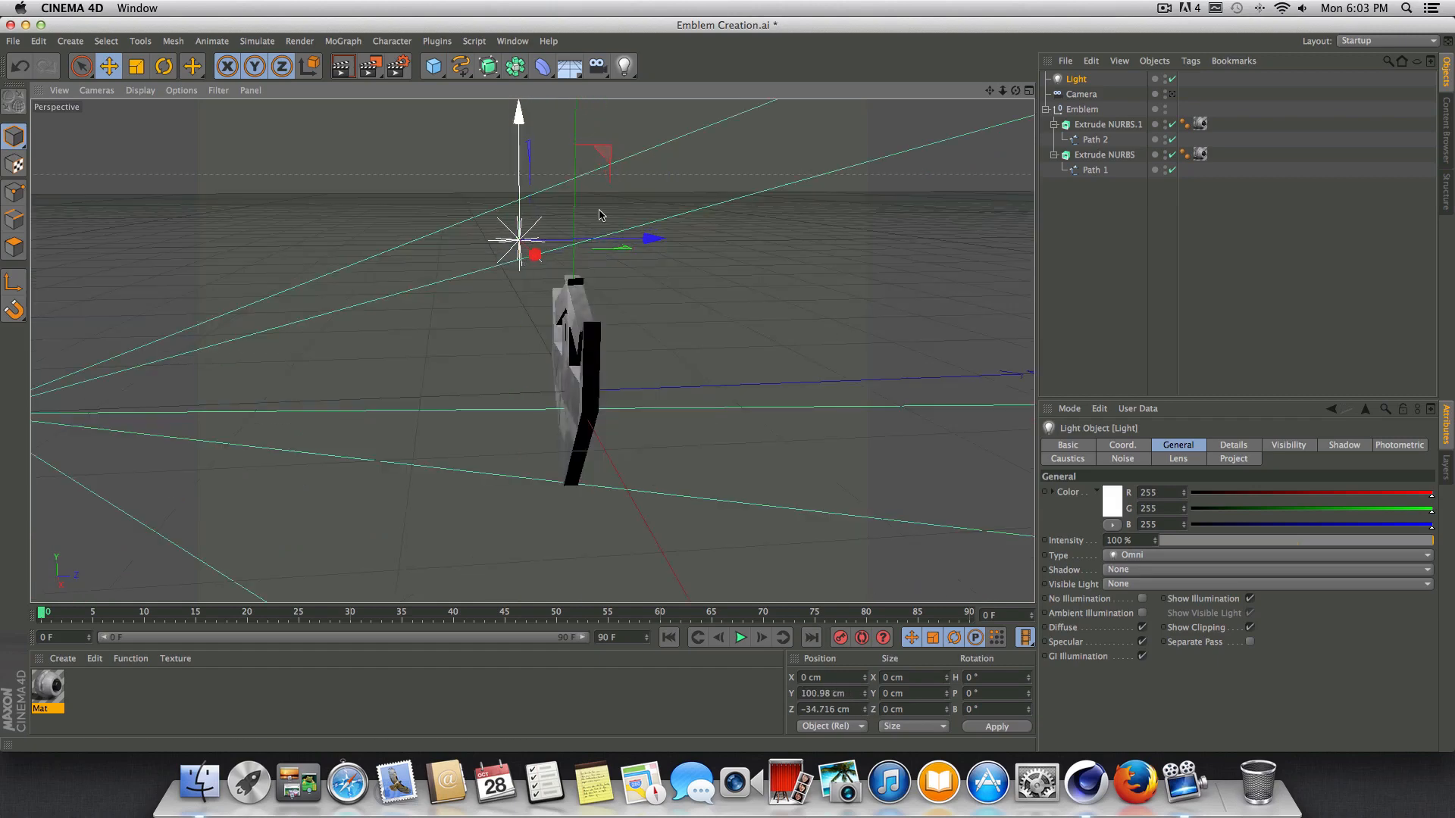
# Set the light's shadow type to Shadow Maps (Soft).
pyautogui.moveTo(1015, 90); pyautogui.dragTo(1059, 113)
pyautogui.click(1152, 570)
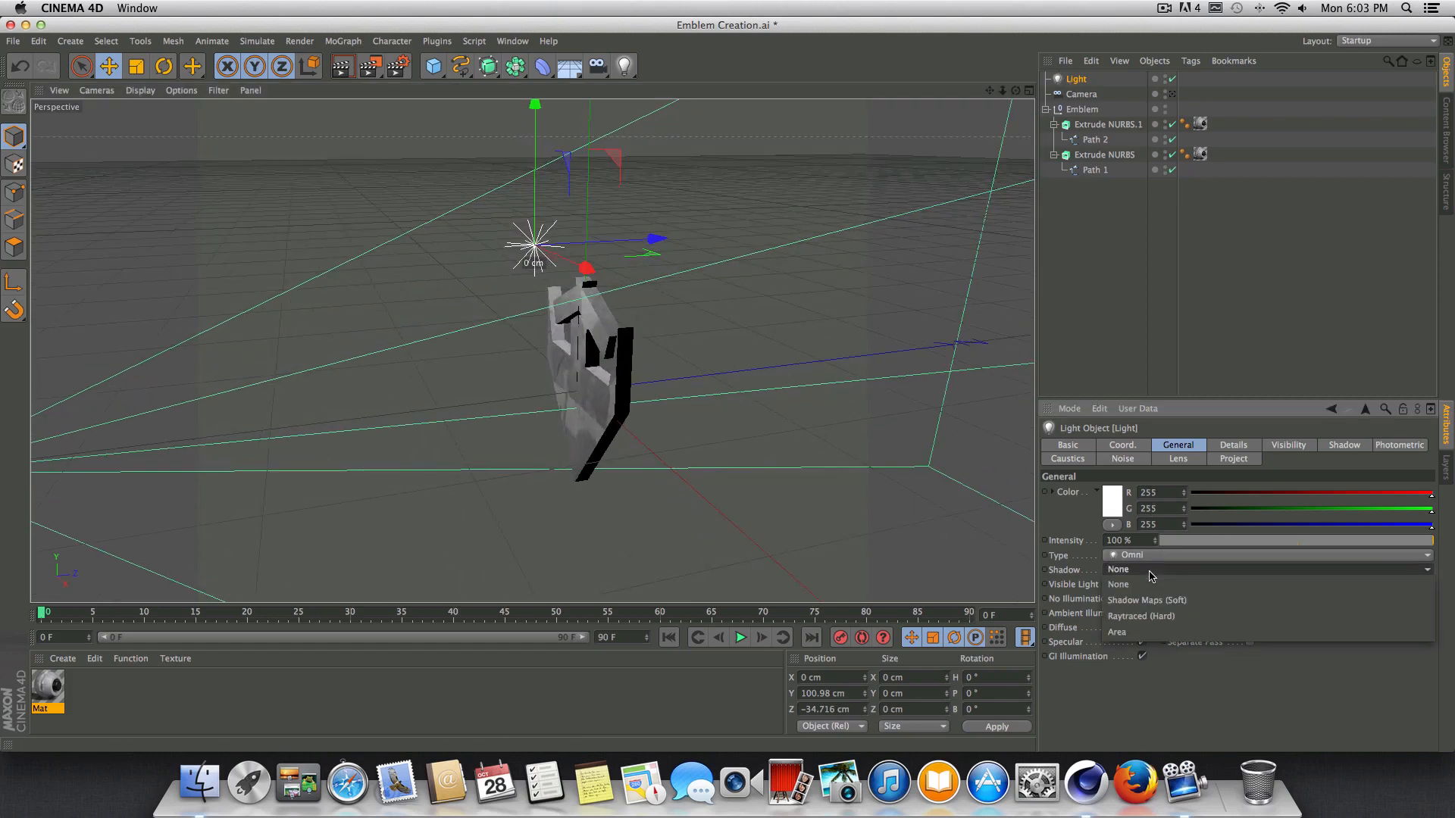
pyautogui.click(1144, 599)
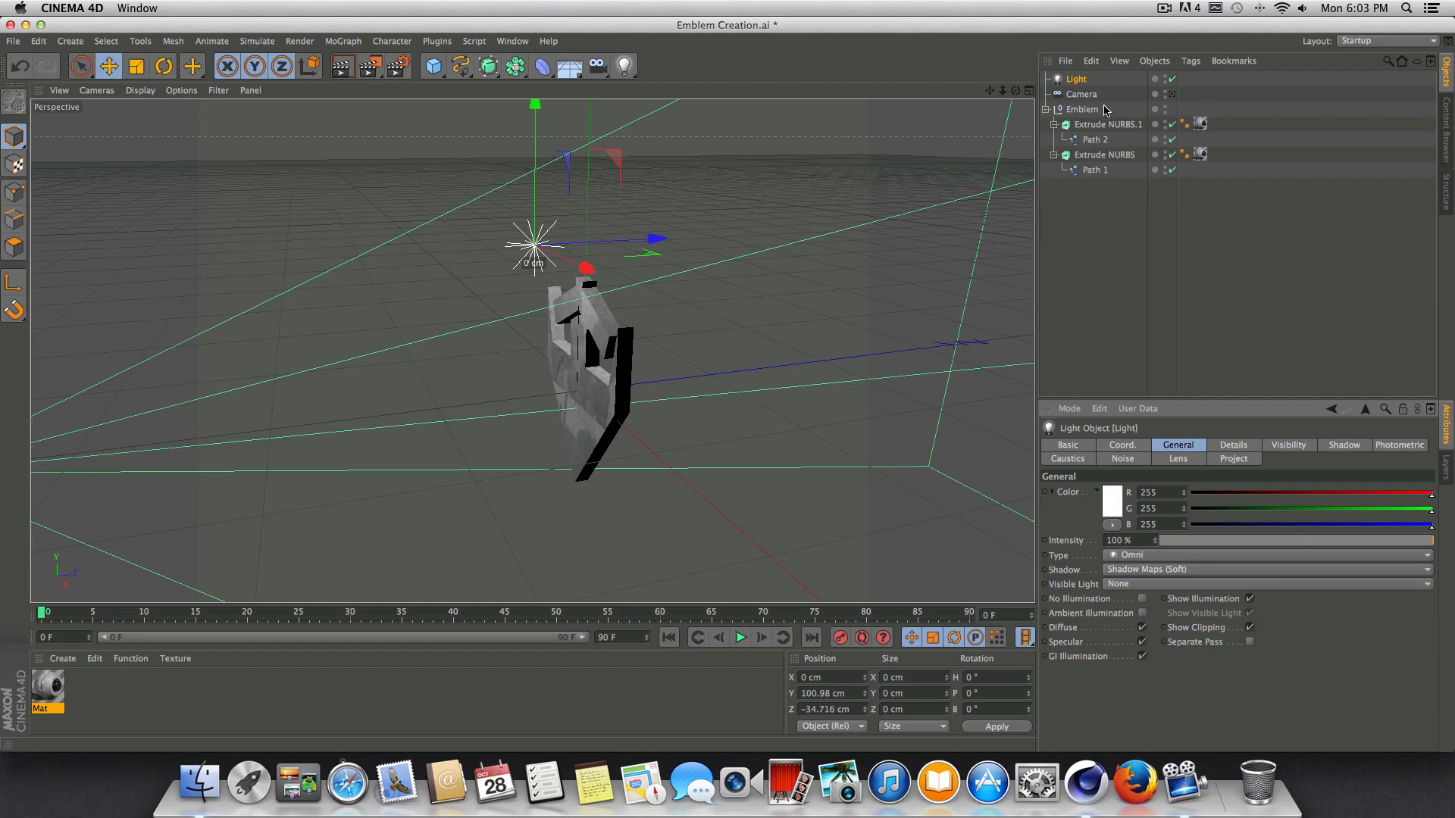
pyautogui.moveTo(1016, 90); pyautogui.dragTo(1114, 73)
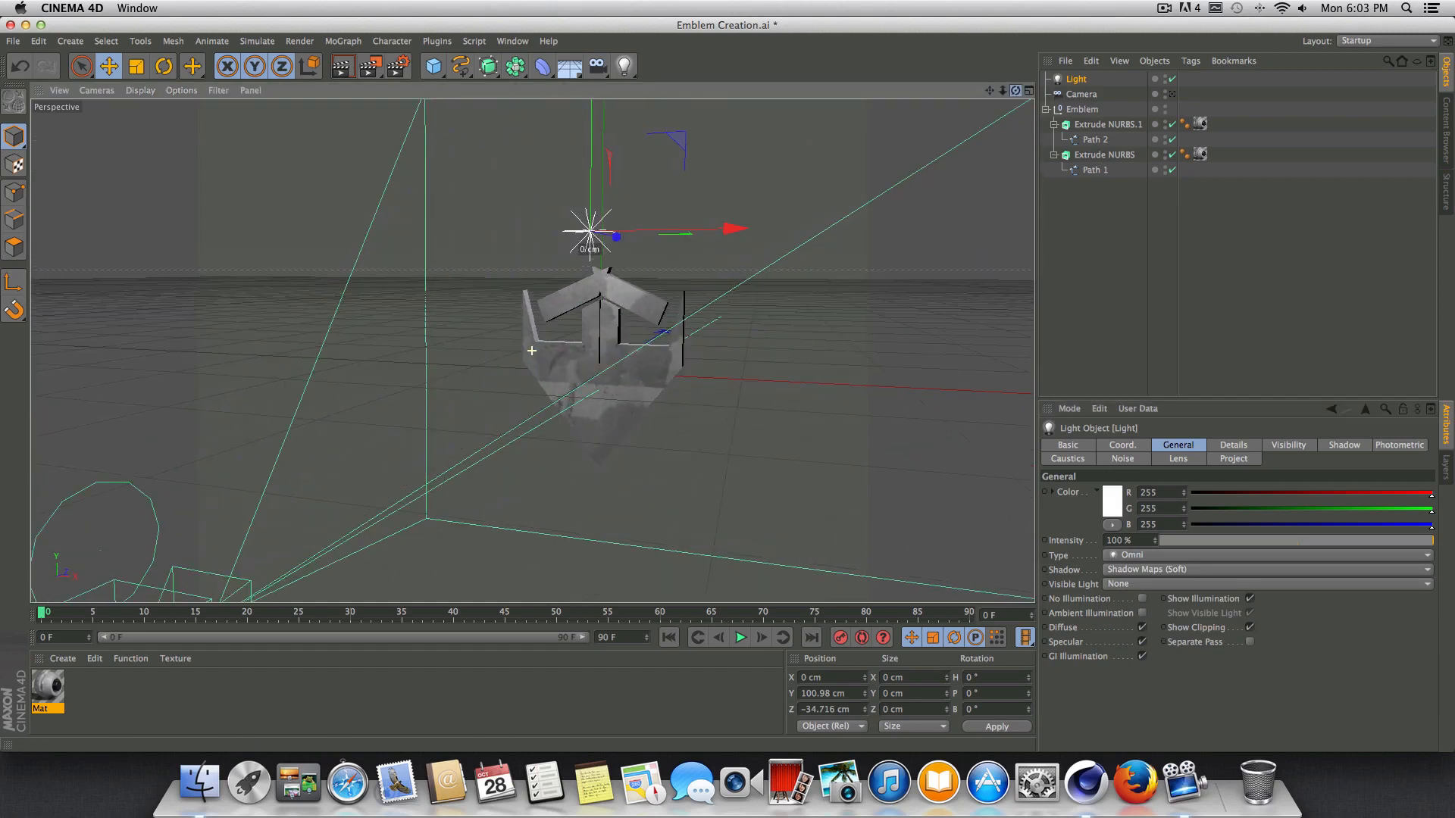
# Rename the light as Top Light.
pyautogui.doubleClick(1085, 81)
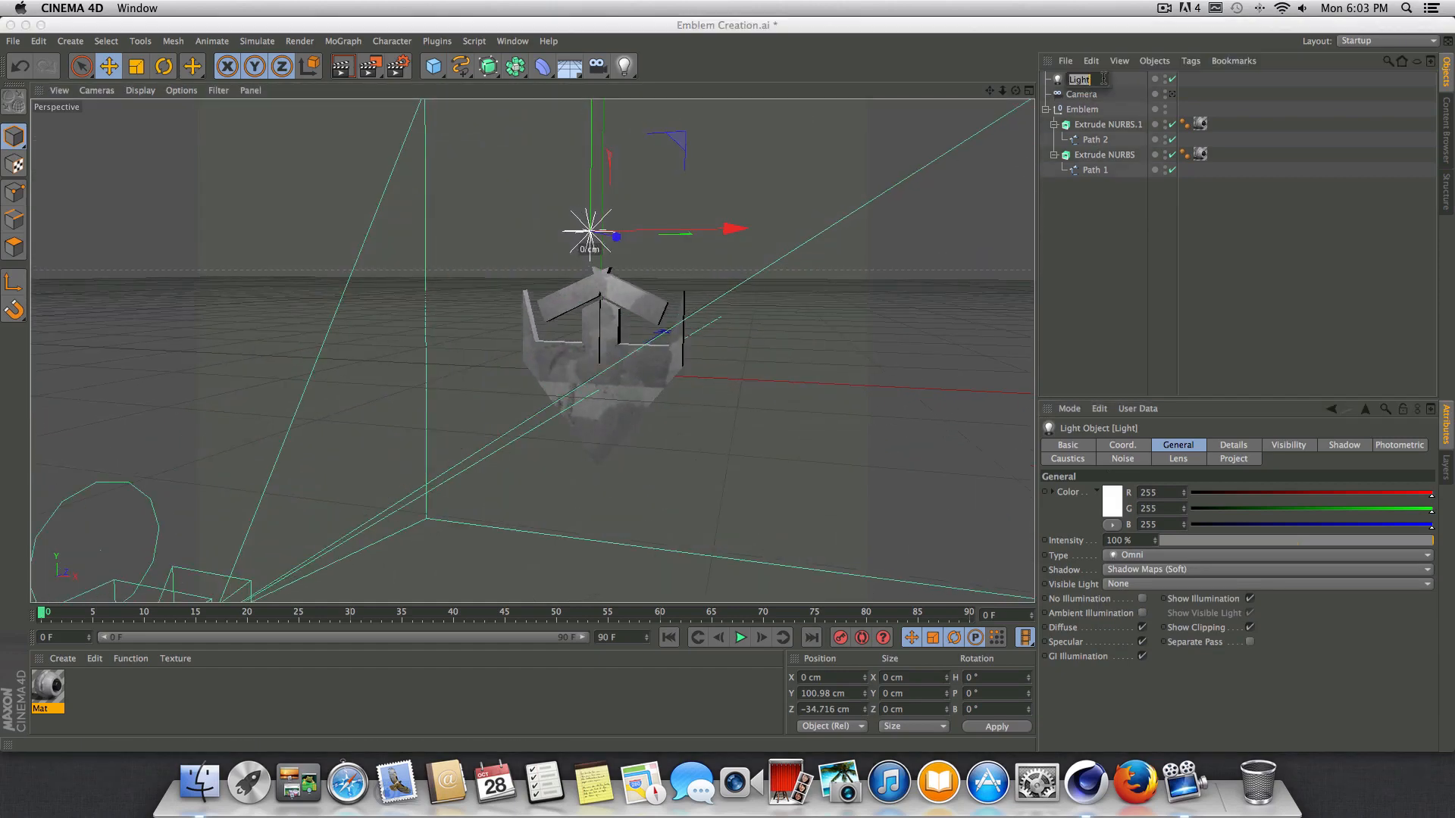
pyautogui.write('Top Light')
pyautogui.press('Return')
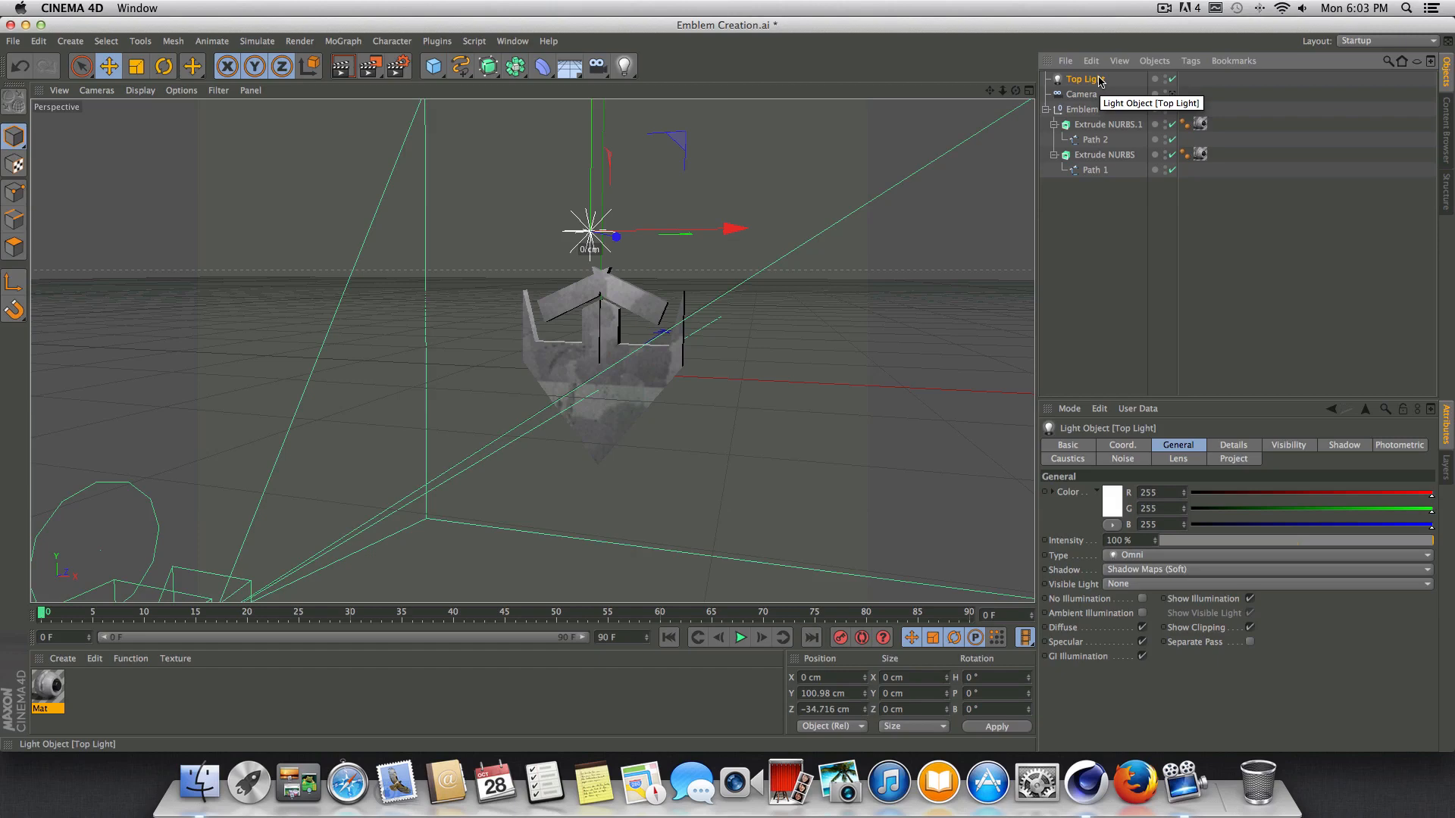
# Duplicate the Top Light and rename the copy as Bottom Light.
pyautogui.rightClick(1099, 79)
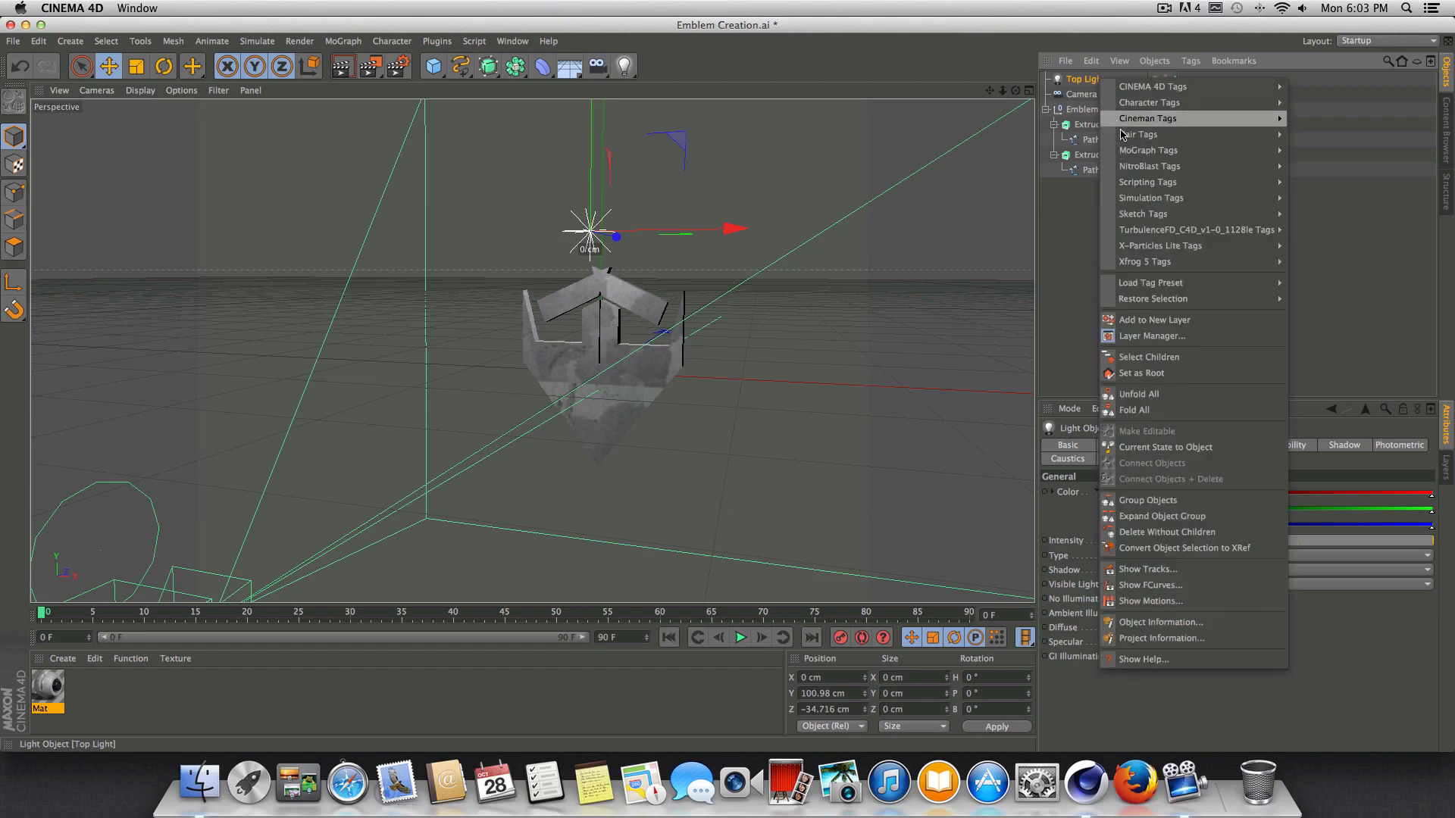
pyautogui.click(1082, 81)
pyautogui.hotkey('ctrl', 'c')
pyautogui.hotkey('ctrl', 'v')
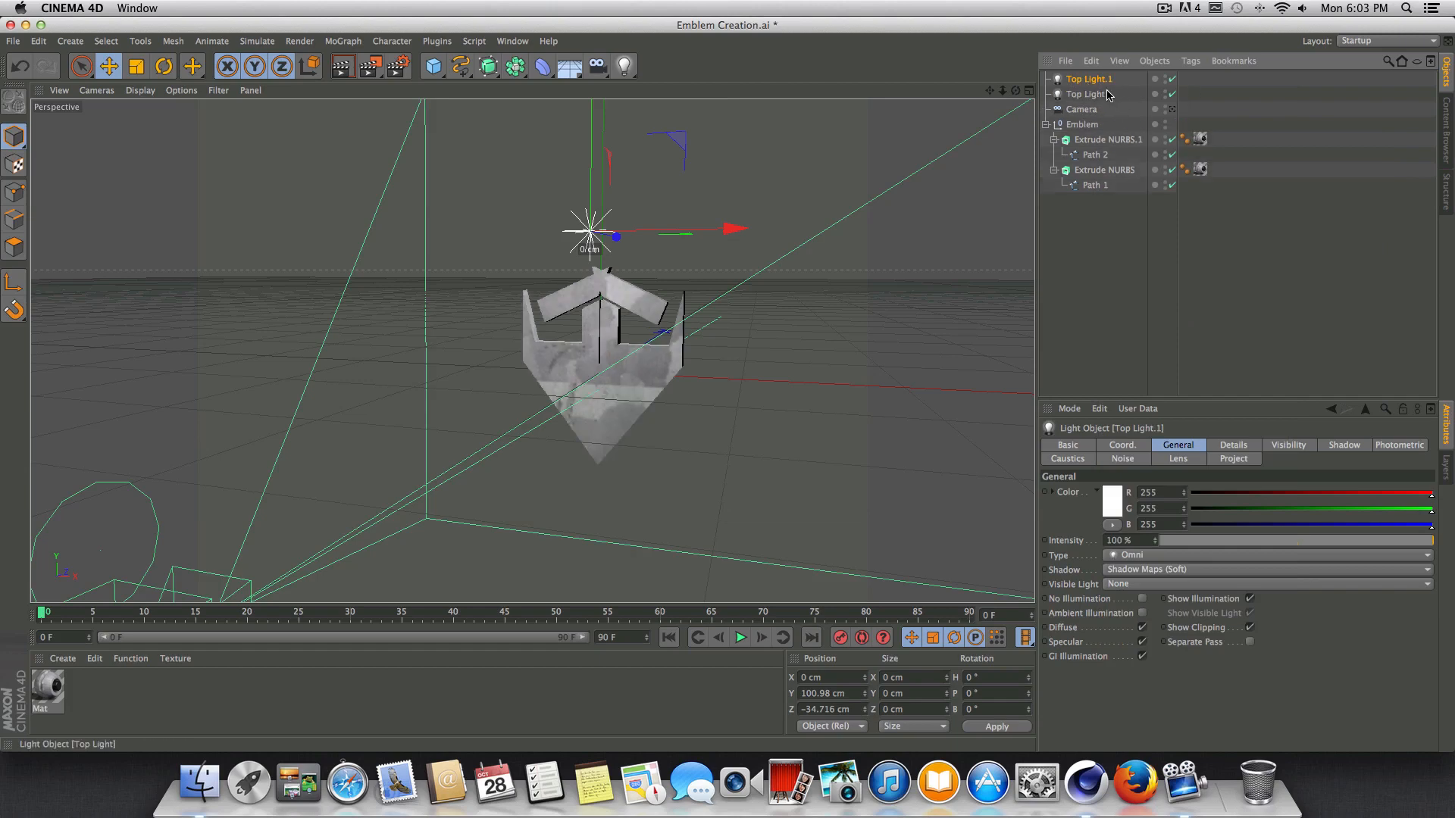
pyautogui.doubleClick(1090, 79)
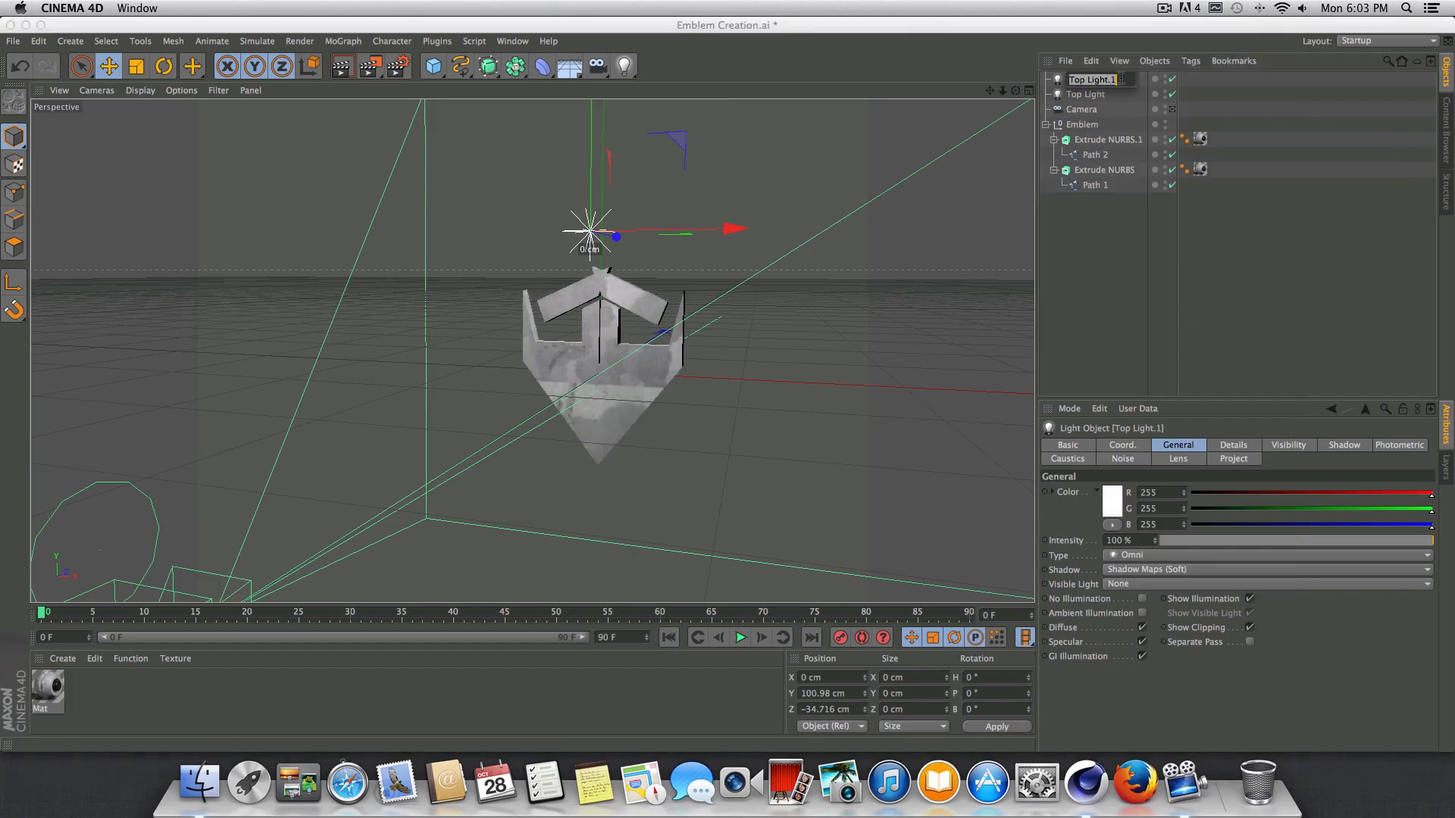
pyautogui.write('Bottom')
pyautogui.press('Return')
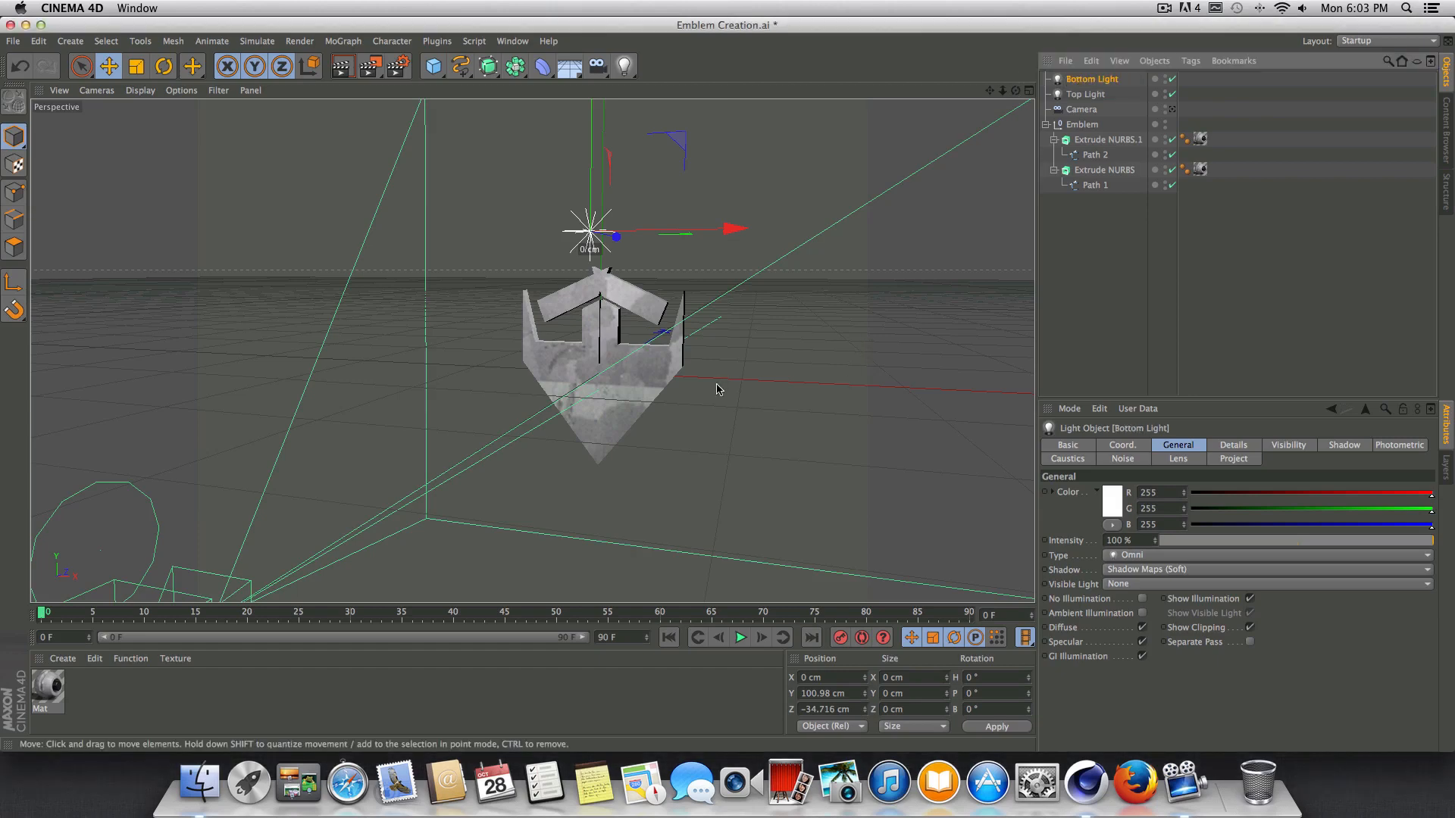
# Place the Bottom Light below the emblem by setting its Y position to -100.98 cm.
pyautogui.click(802, 694)
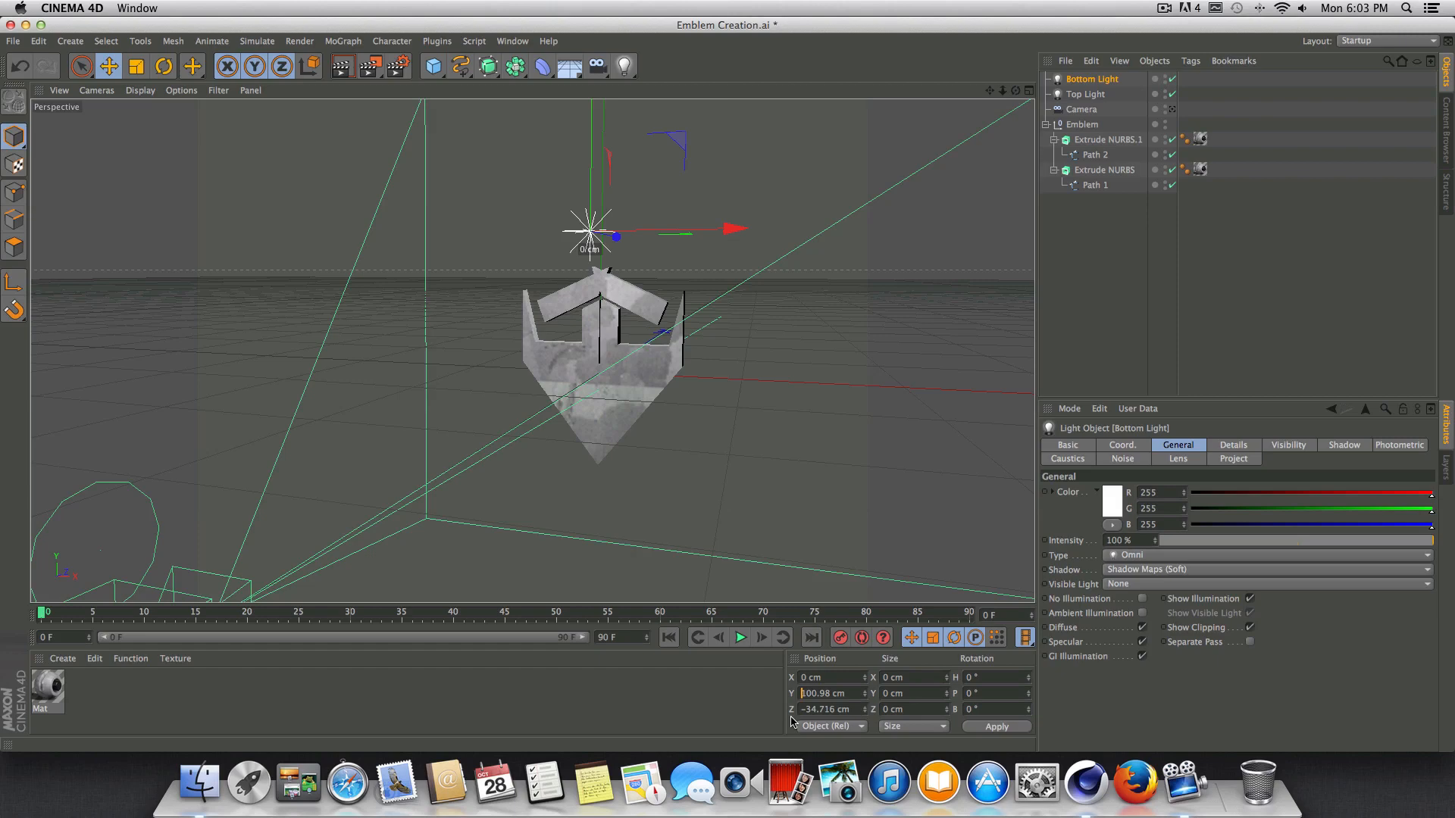
pyautogui.write('-')
pyautogui.press('Return')
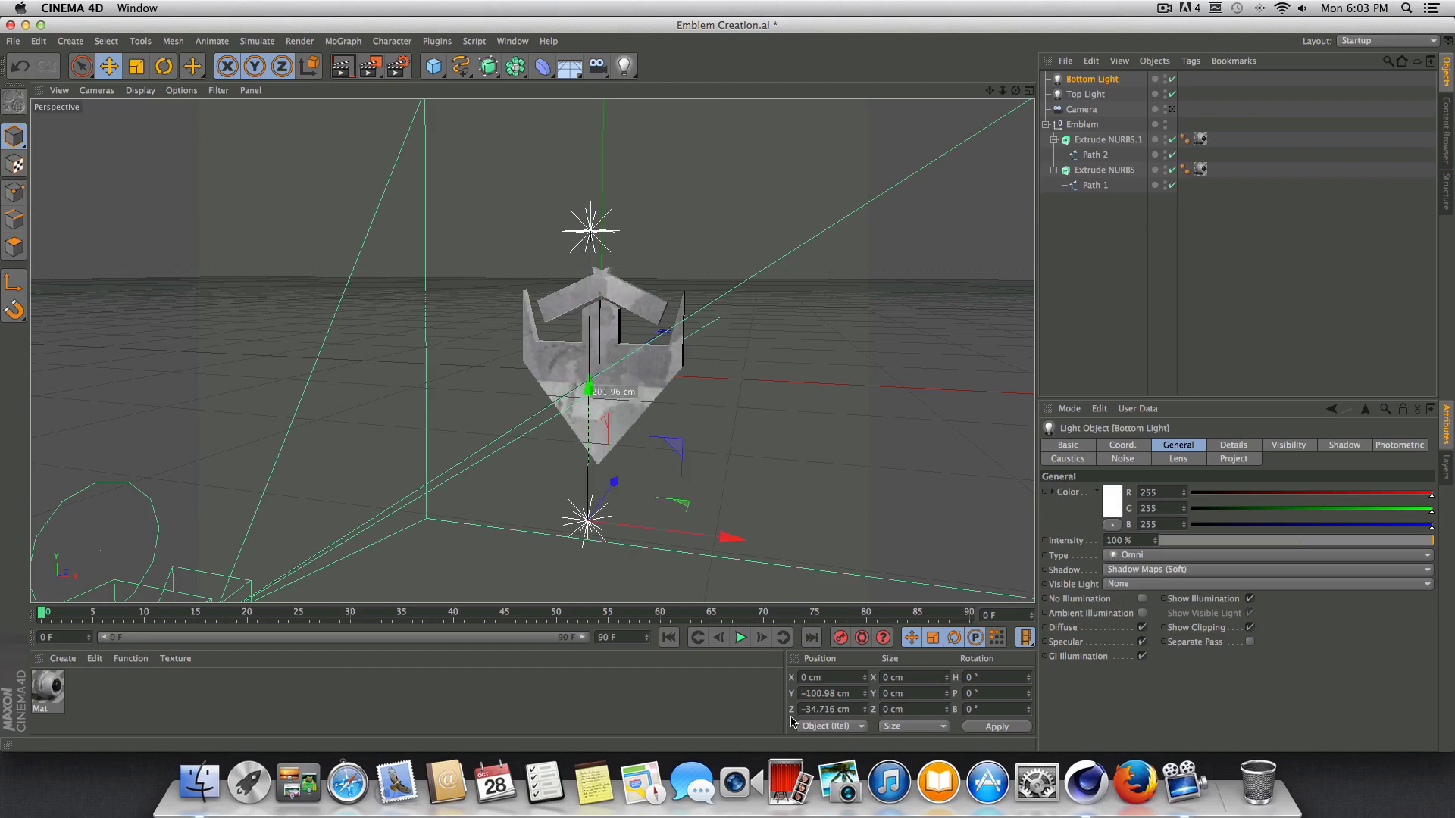
# Switch back to the scene camera's view and render a preview of the lit emblem.
pyautogui.moveTo(1015, 91); pyautogui.dragTo(1054, 76)
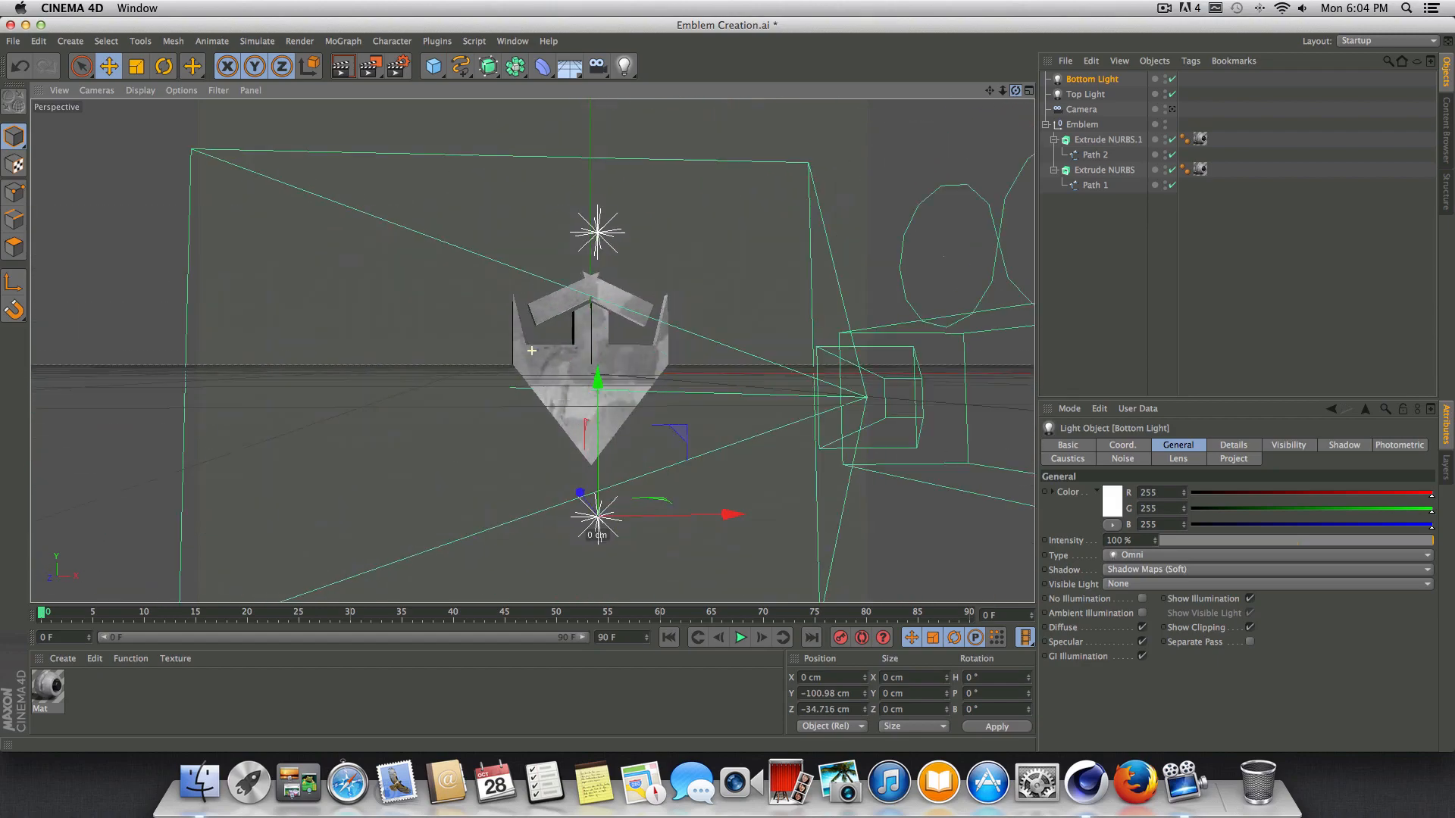
pyautogui.click(1171, 109)
pyautogui.hotkey('ctrl', 'r')
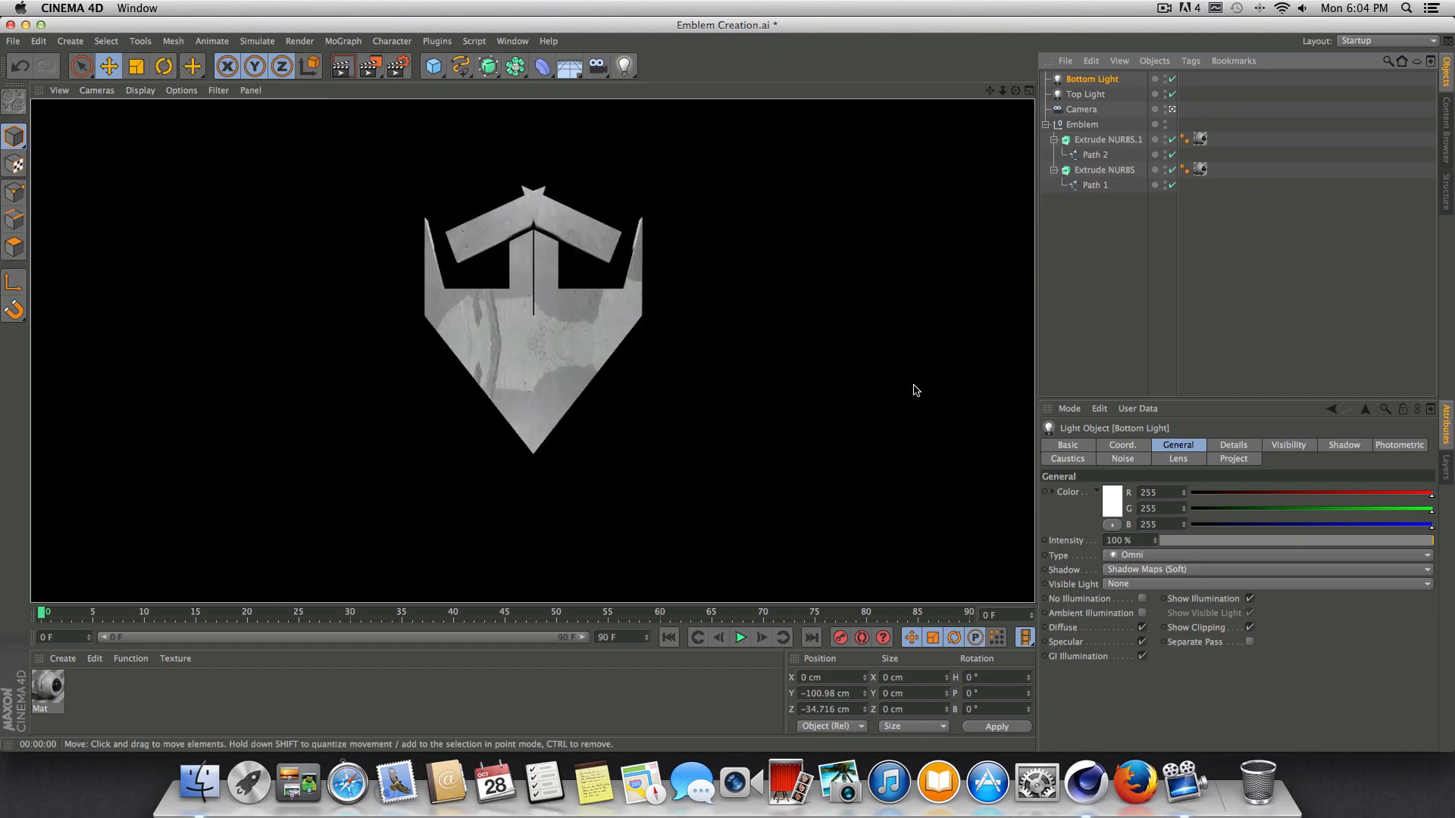
pyautogui.click(1098, 308)
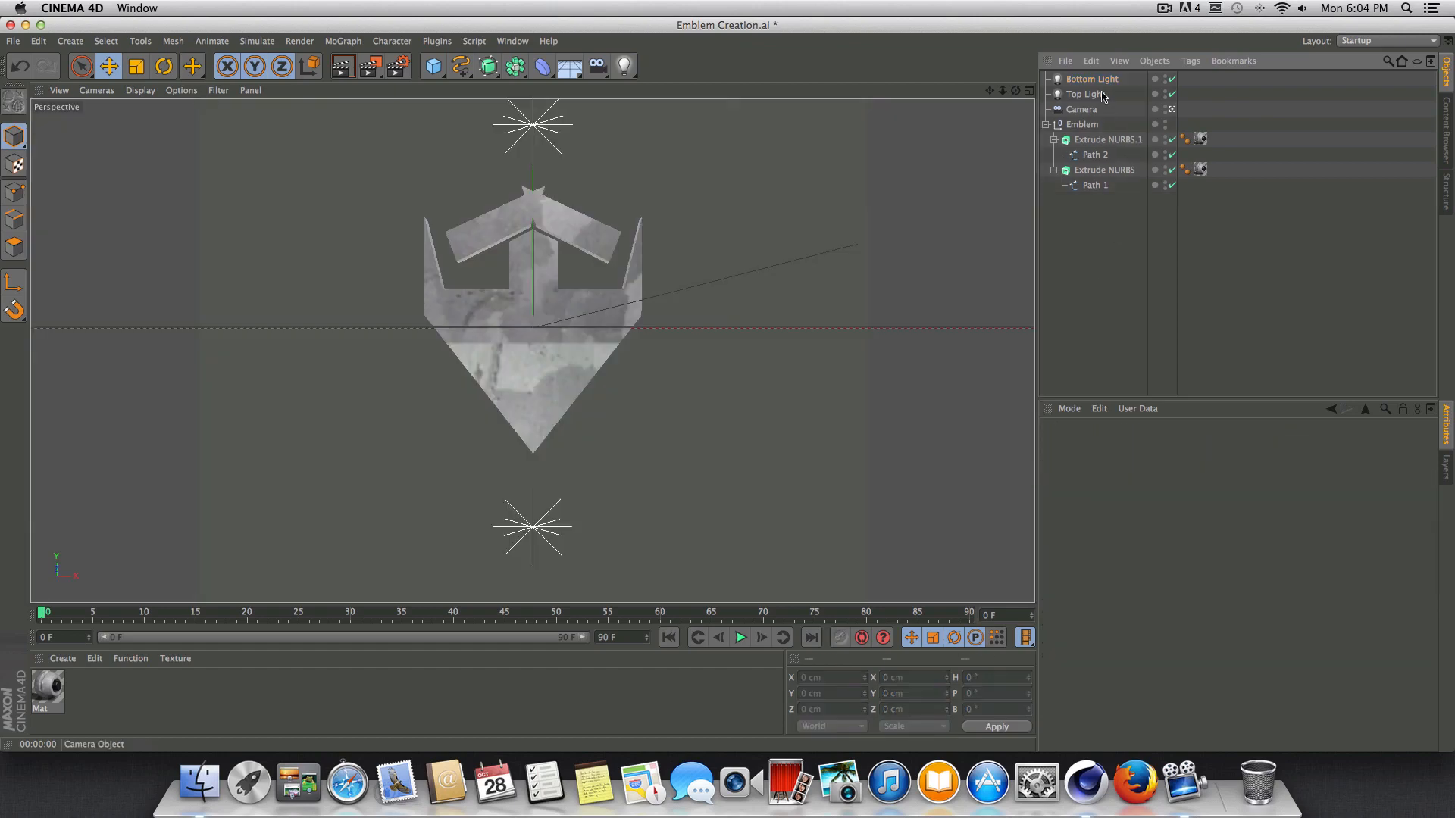
# Try raising the Bottom Light to Y -75.98 cm and undo the move.
pyautogui.click(1095, 81)
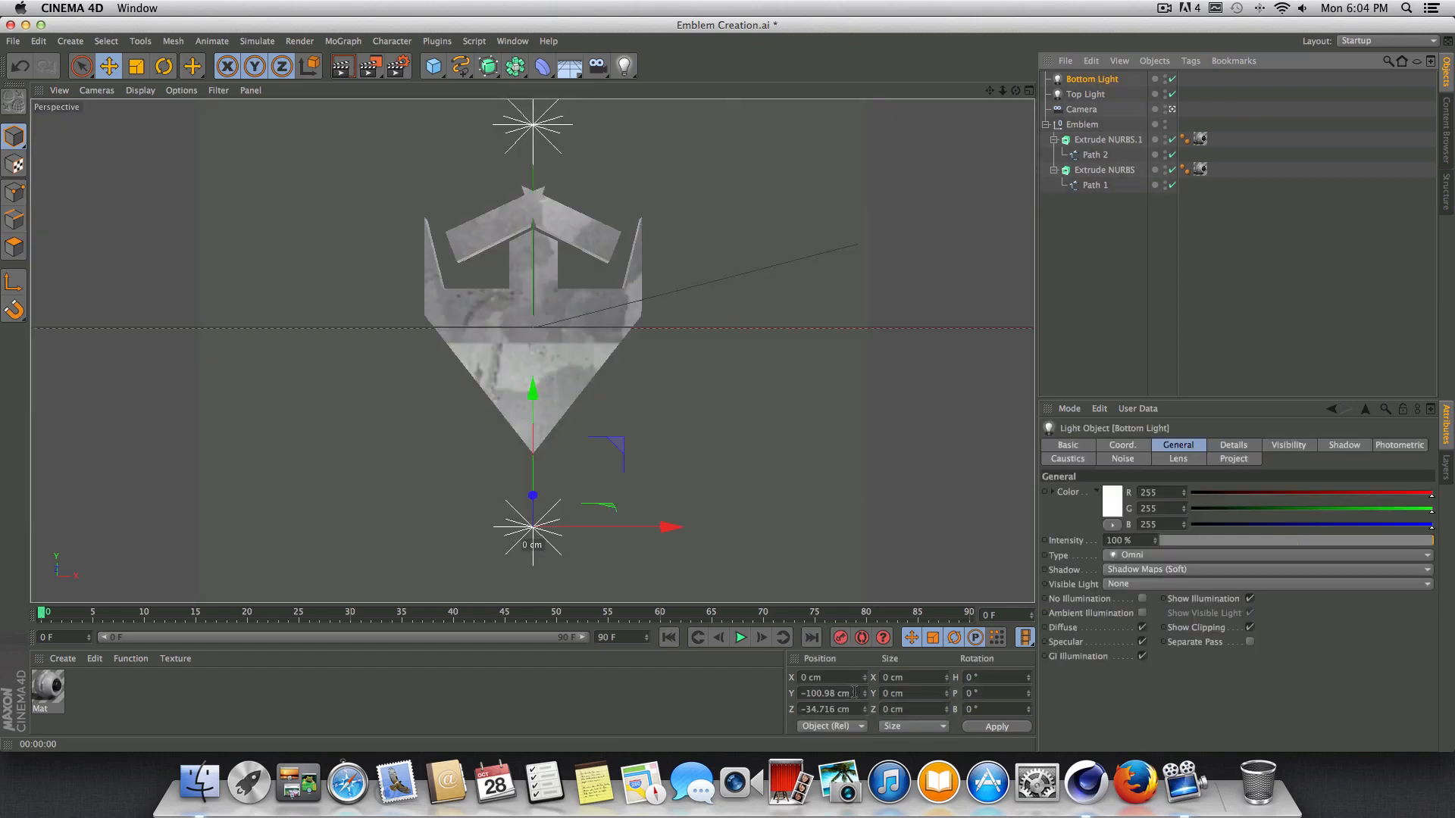
pyautogui.moveTo(865, 695); pyautogui.dragTo(866, 676)
pyautogui.click(1002, 722)
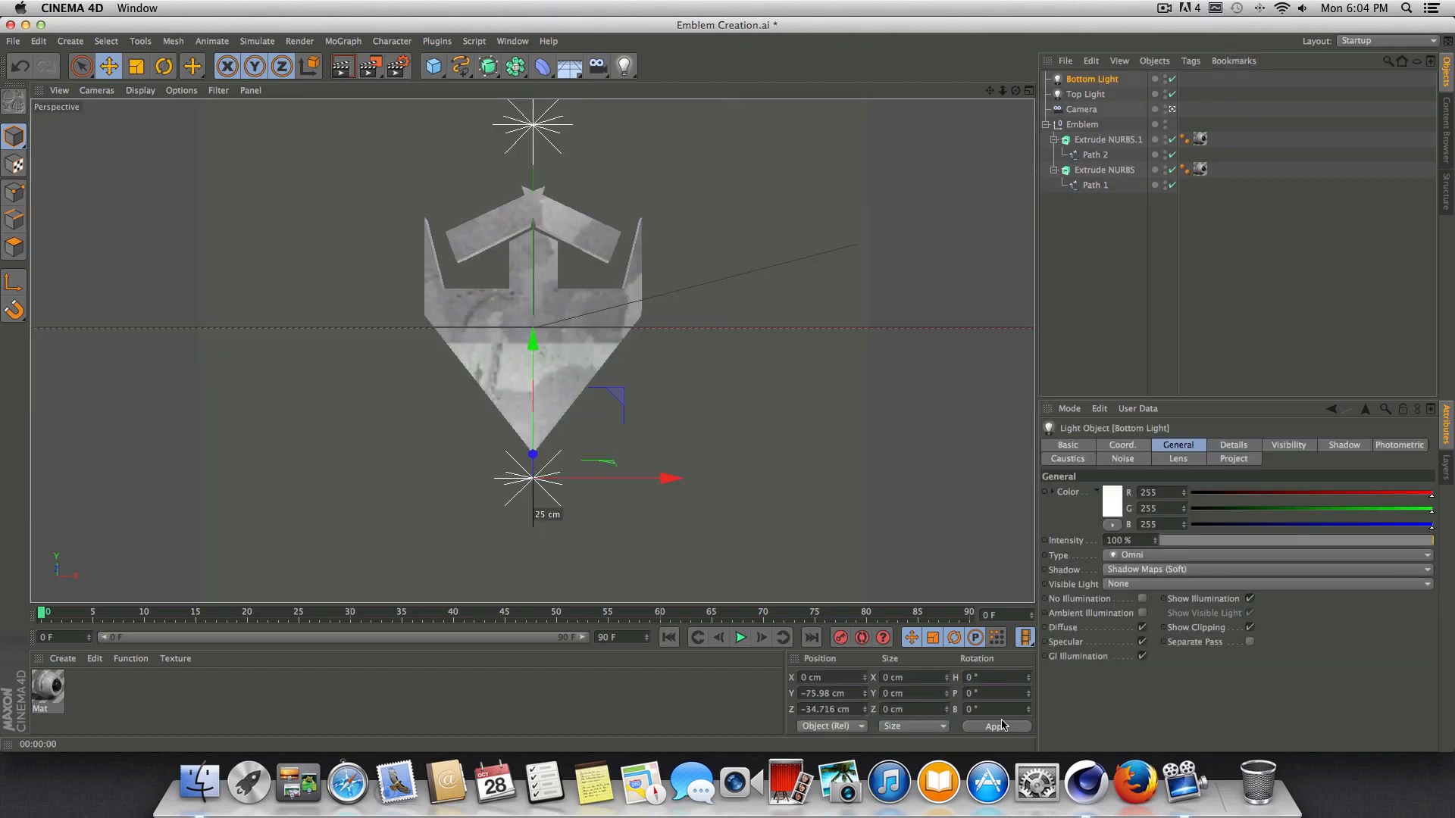
pyautogui.press('super+z')
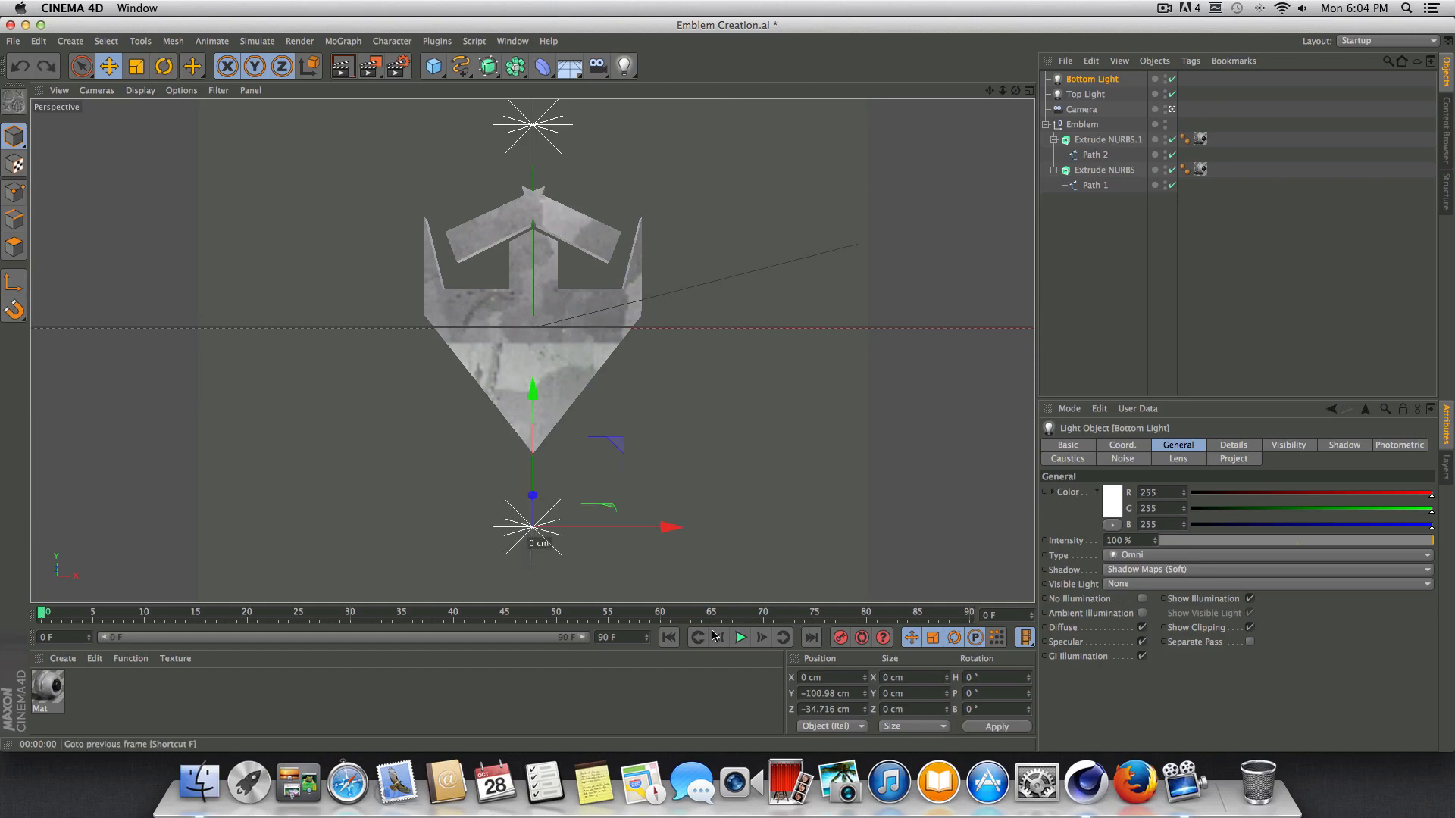
# Lower the Bottom Light to about Y -123.6 cm and raise the Top Light to about Y 110.3 cm.
pyautogui.moveTo(527, 400); pyautogui.dragTo(519, 436)
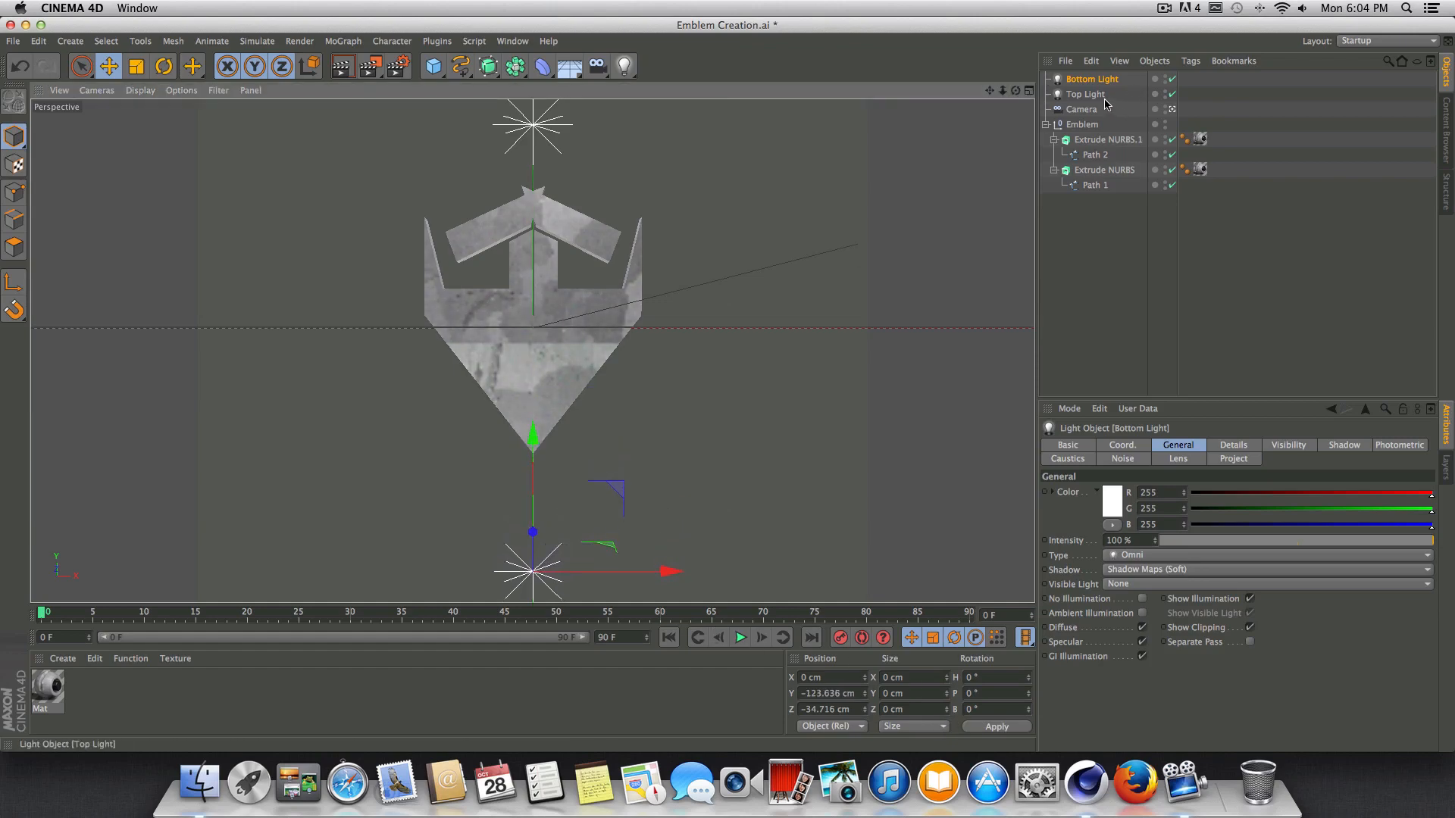
pyautogui.click(1085, 94)
pyautogui.moveTo(543, 107); pyautogui.dragTo(543, 86)
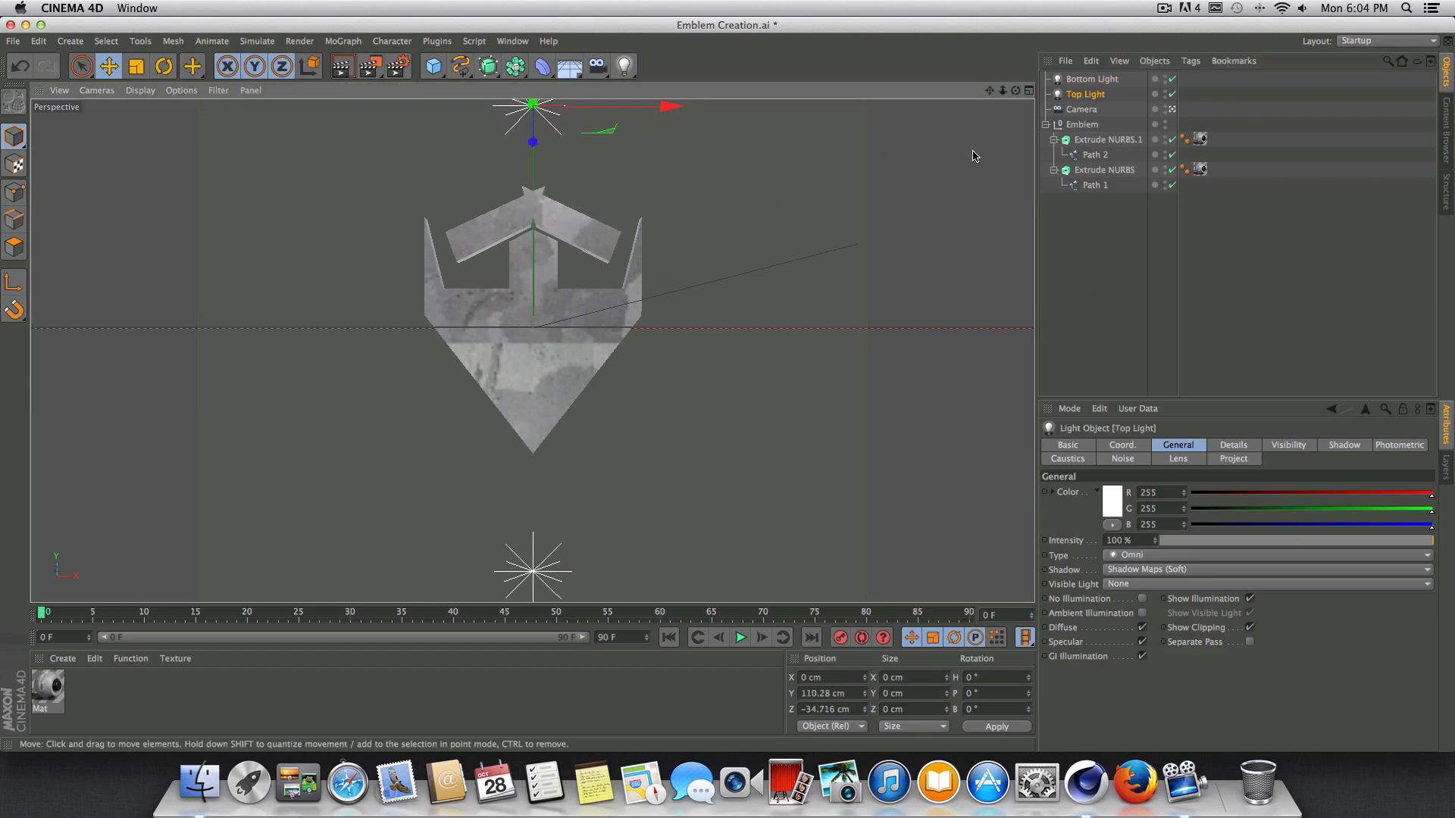
pyautogui.click(1092, 79)
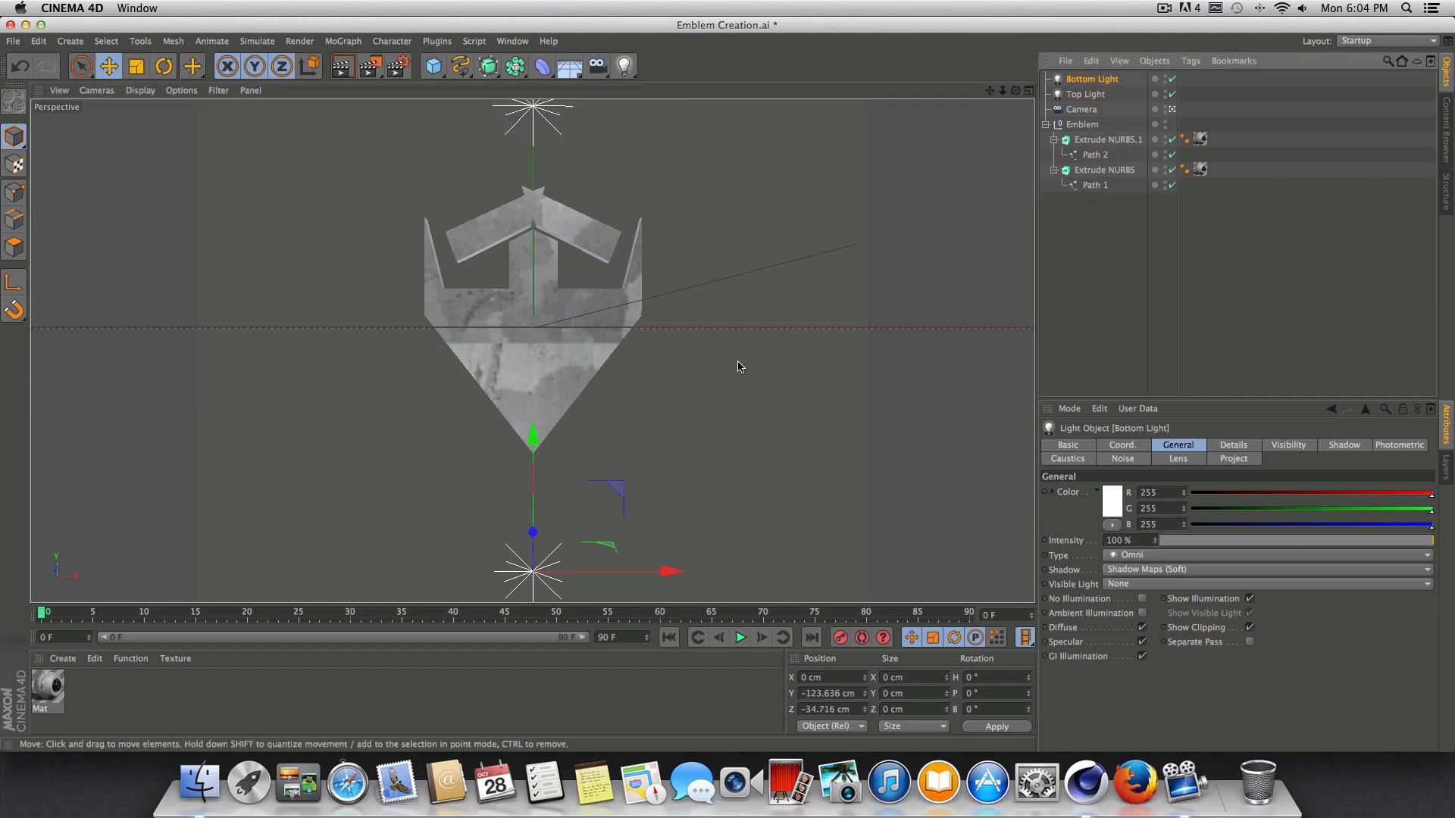
# Add the Ambient Occlusion effect to the render settings and render a preview of the emblem.
pyautogui.click(395, 69)
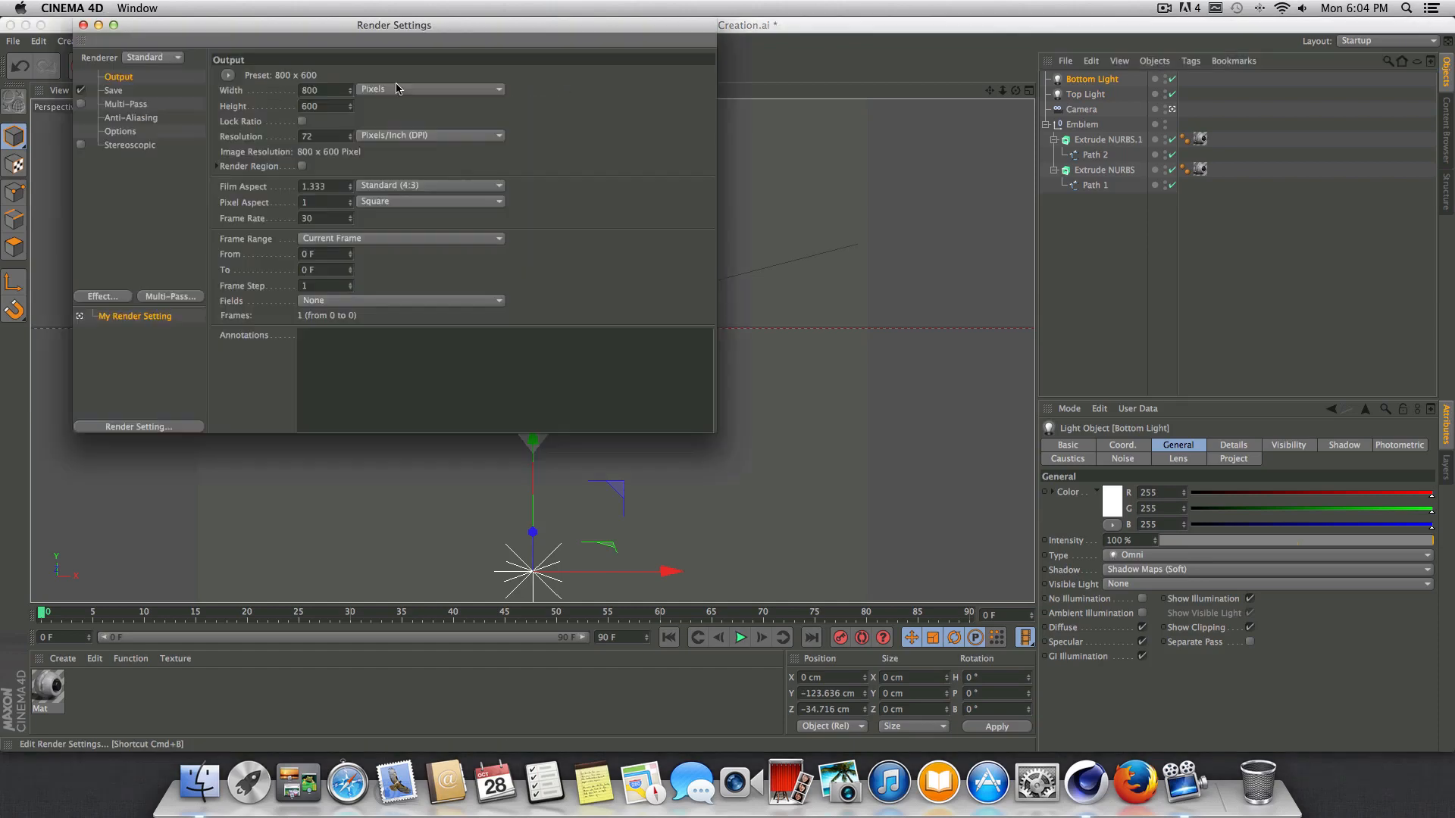
pyautogui.click(101, 297)
pyautogui.click(170, 395)
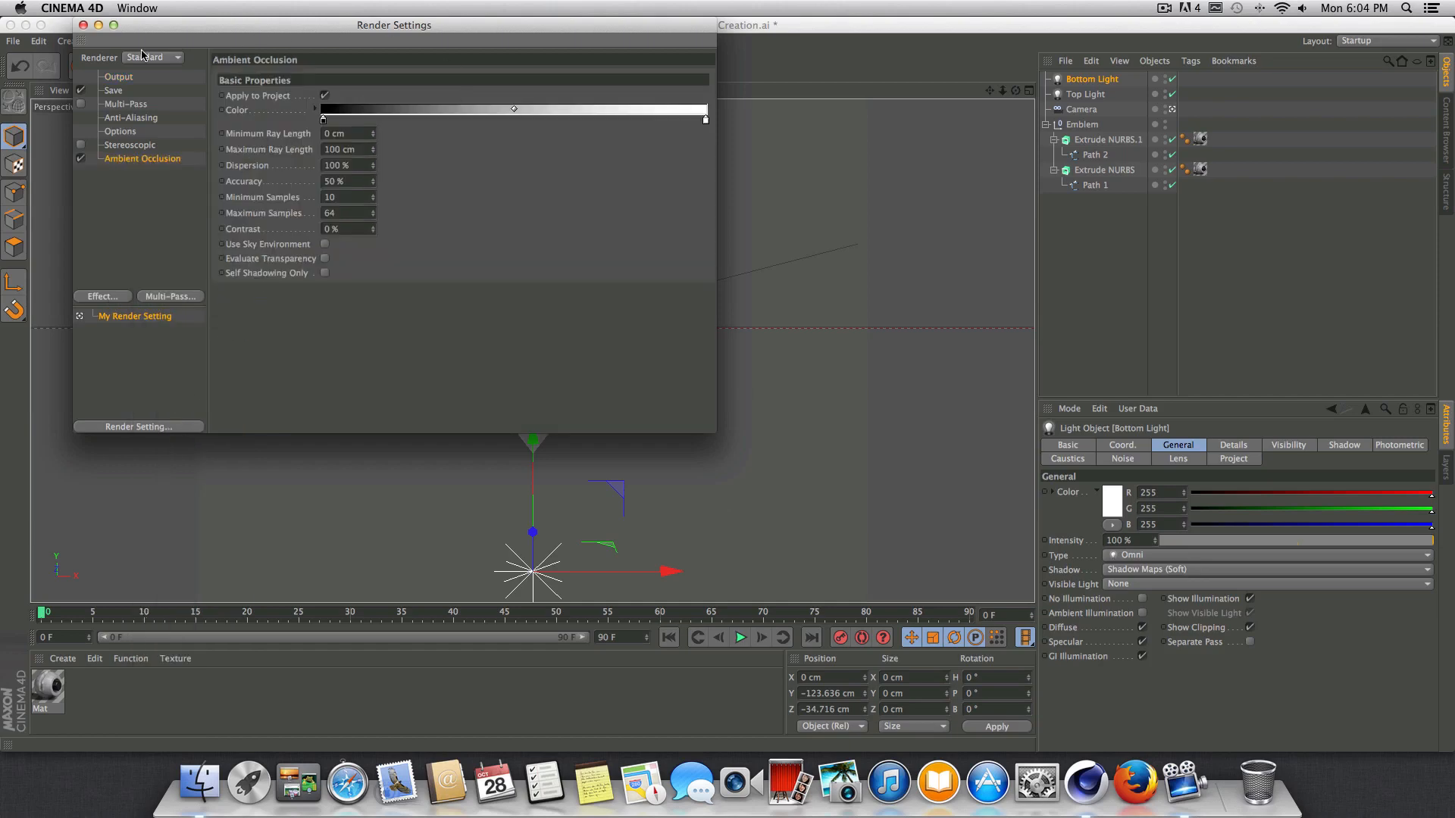
pyautogui.click(83, 25)
pyautogui.click(342, 68)
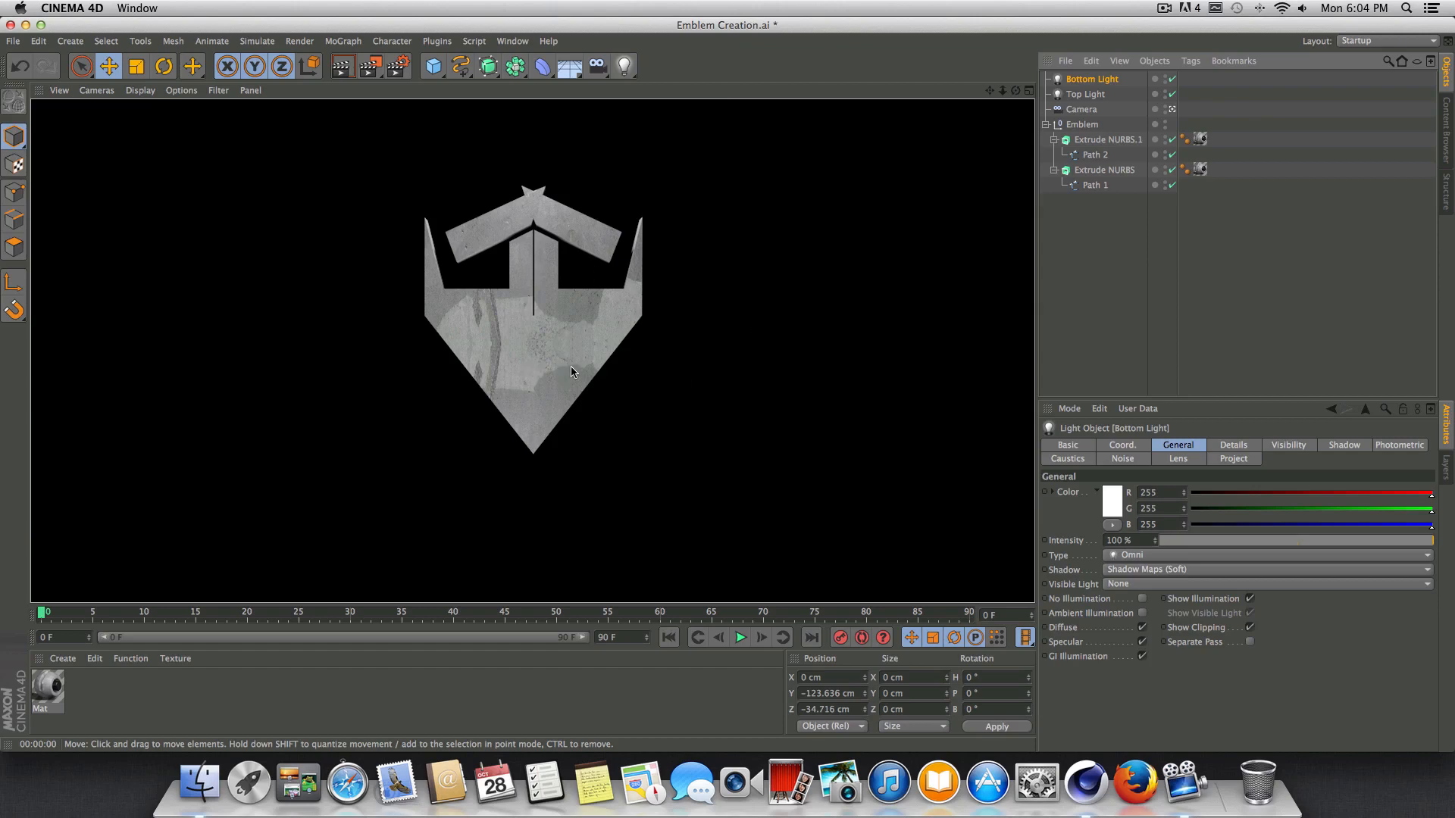
pyautogui.click(1115, 81)
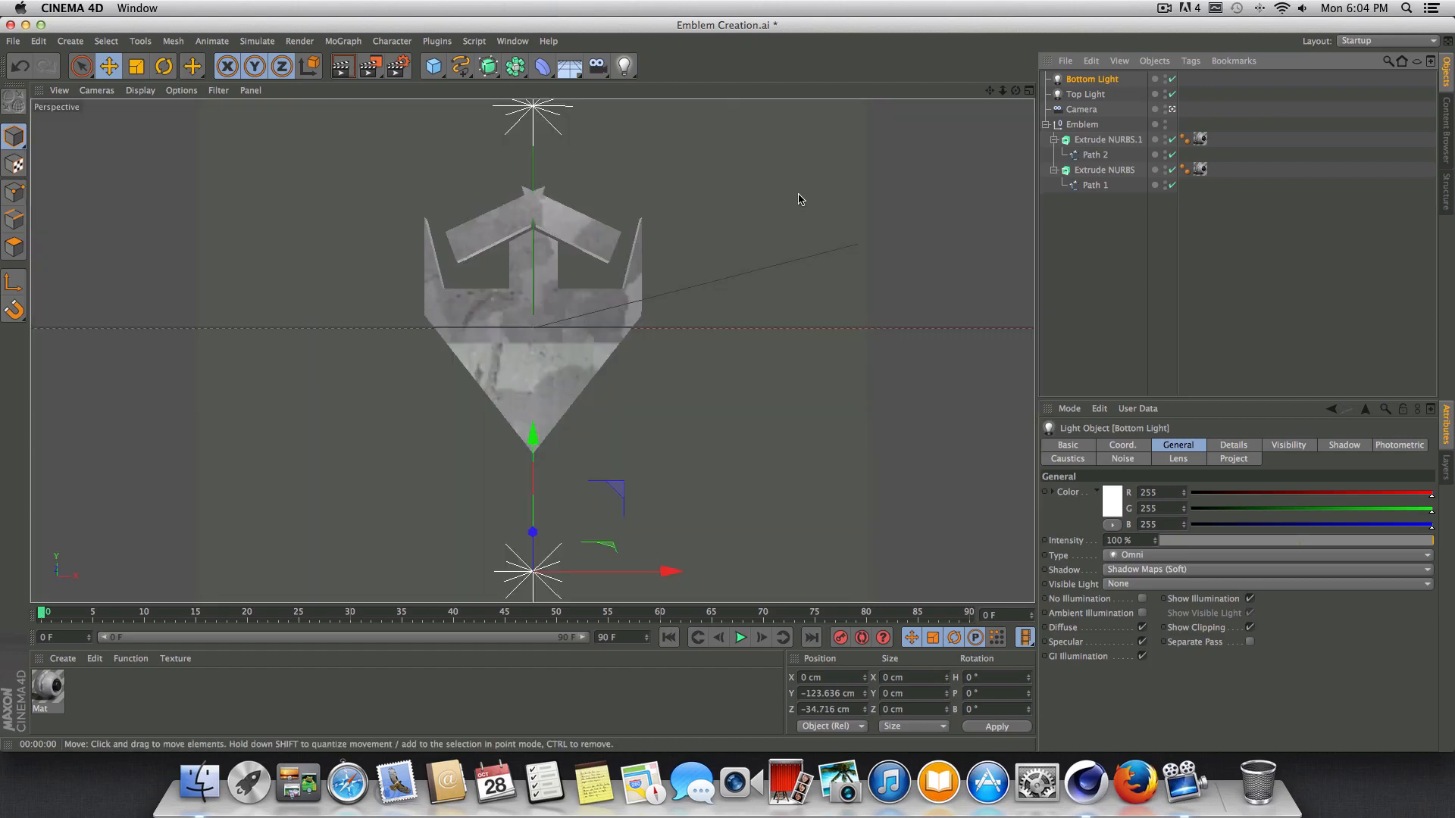
# Add the Global Illumination effect to the render settings.
pyautogui.click(398, 67)
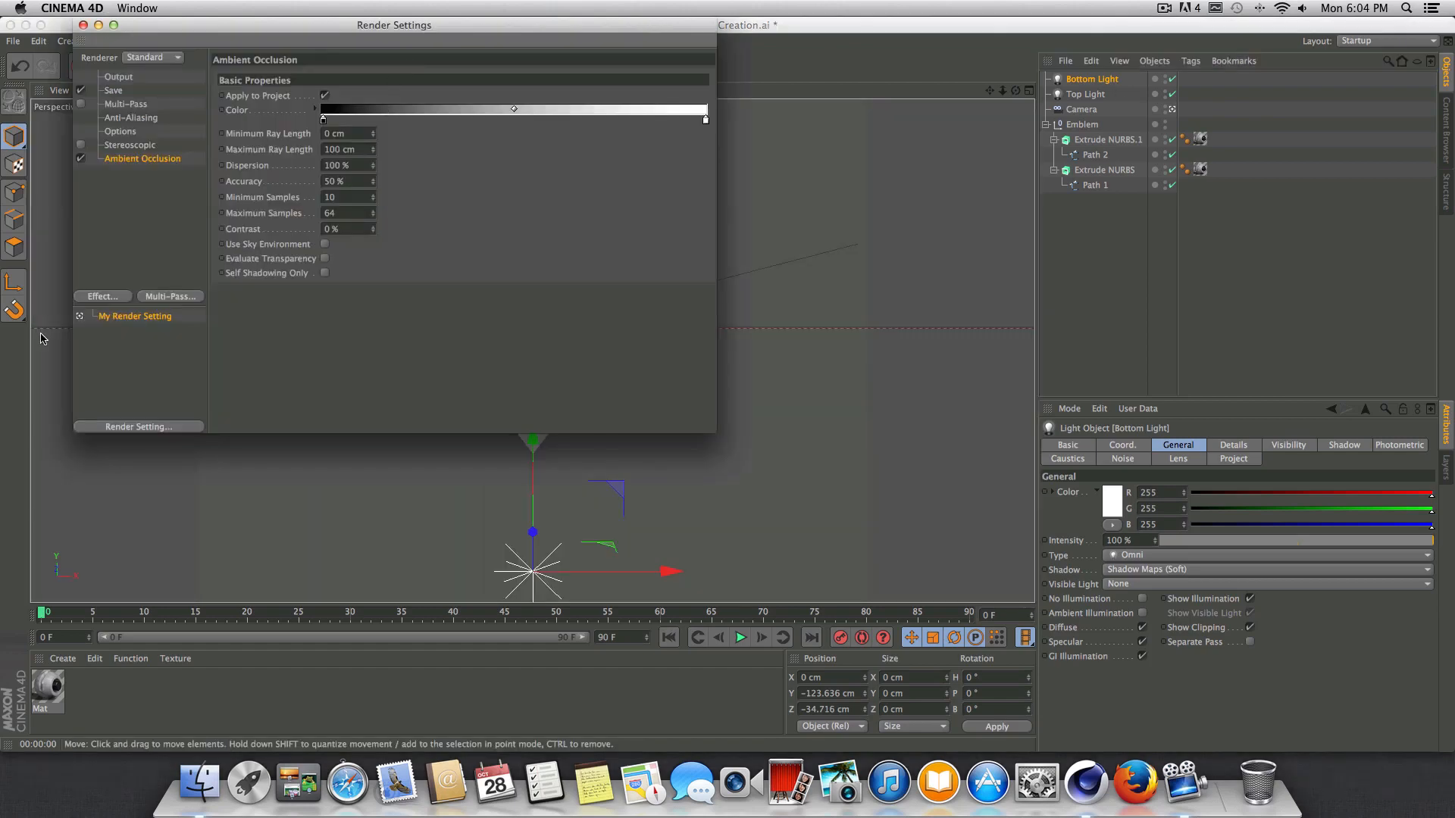
pyautogui.click(102, 297)
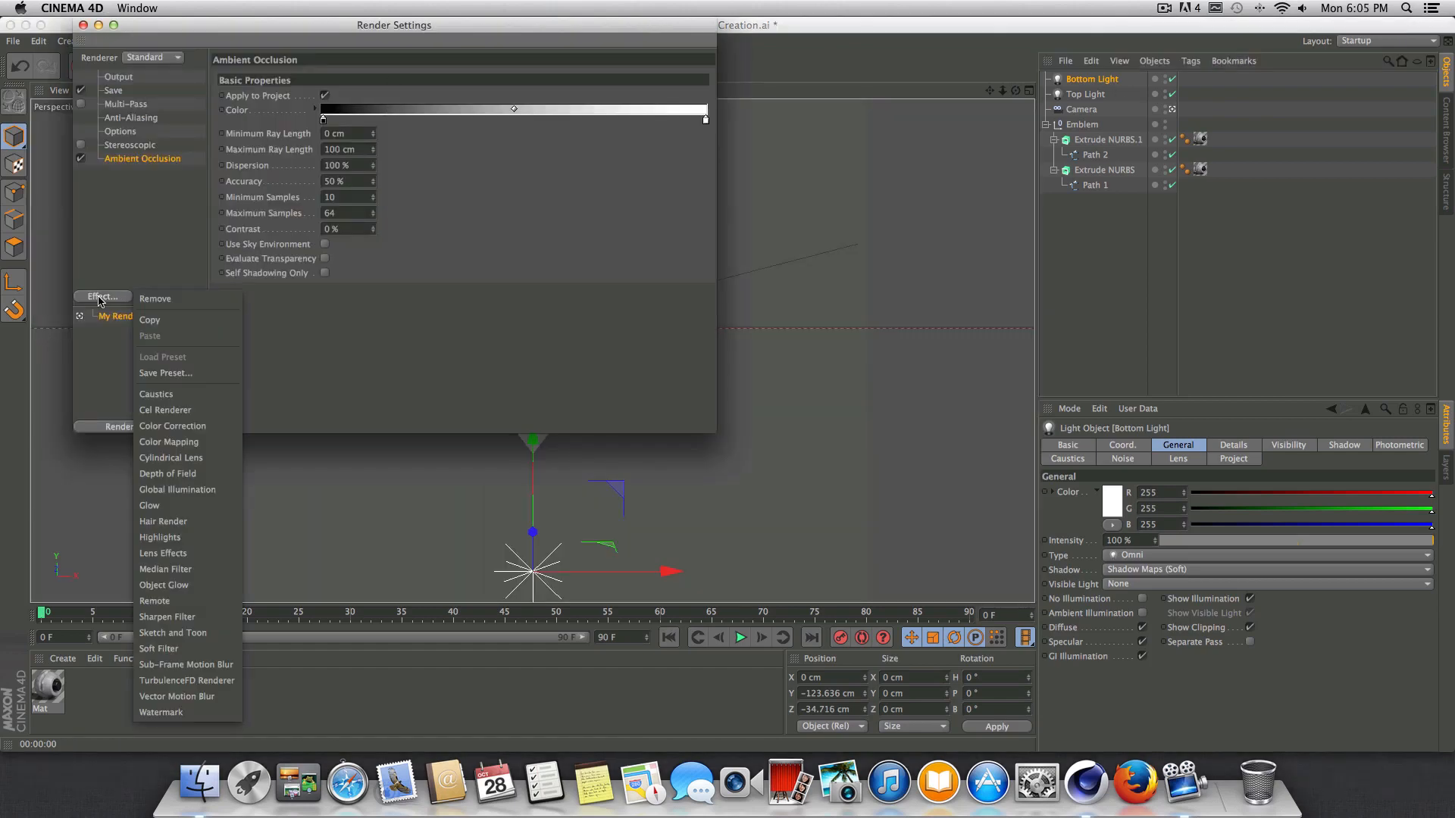
pyautogui.click(178, 491)
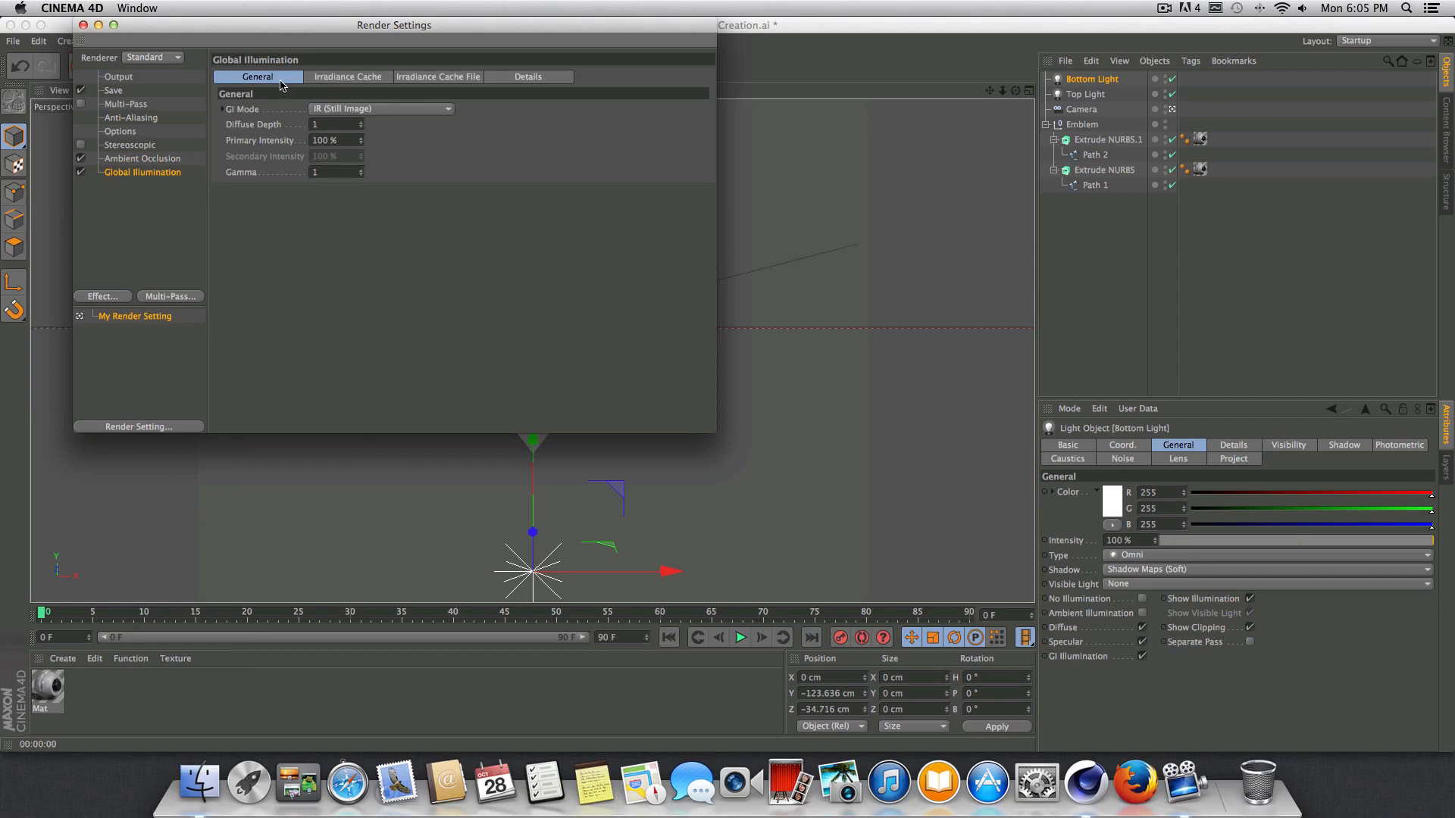
pyautogui.moveTo(313, 34); pyautogui.dragTo(529, 97)
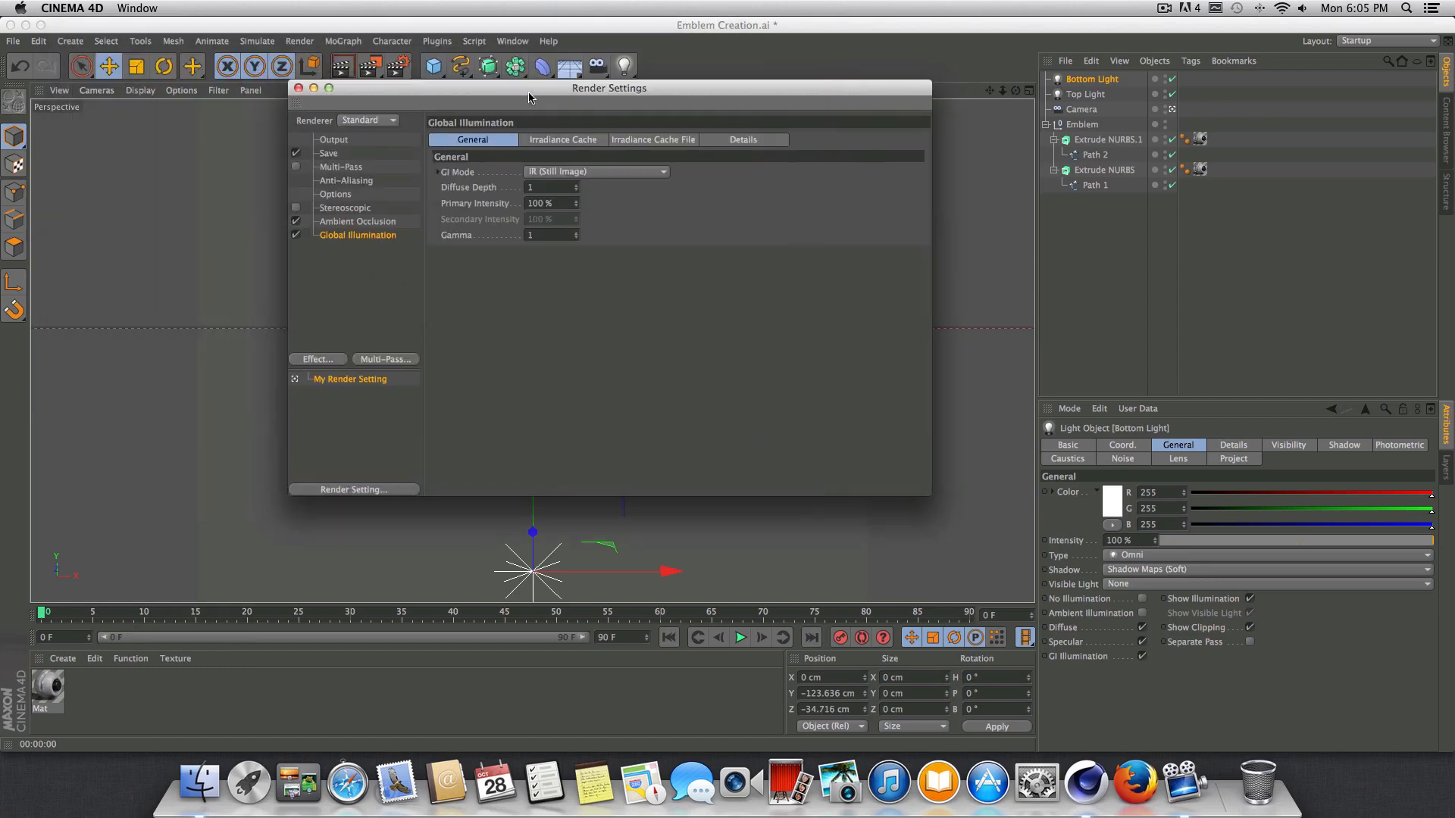
# Set the Global Illumination irradiance cache's stochastic samples to Low, change its record density and close the render settings.
pyautogui.click(570, 142)
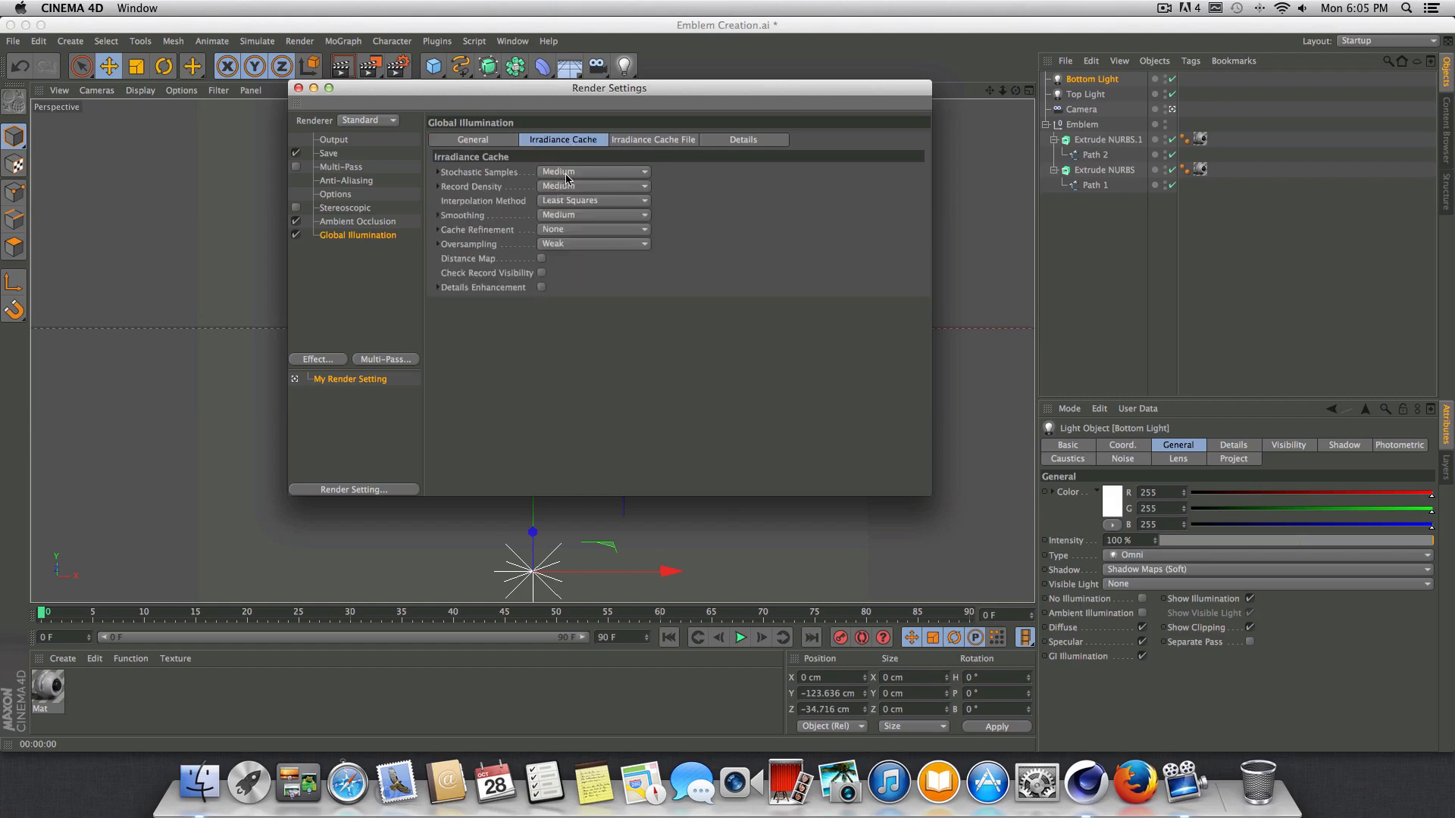
pyautogui.click(567, 173)
pyautogui.click(588, 220)
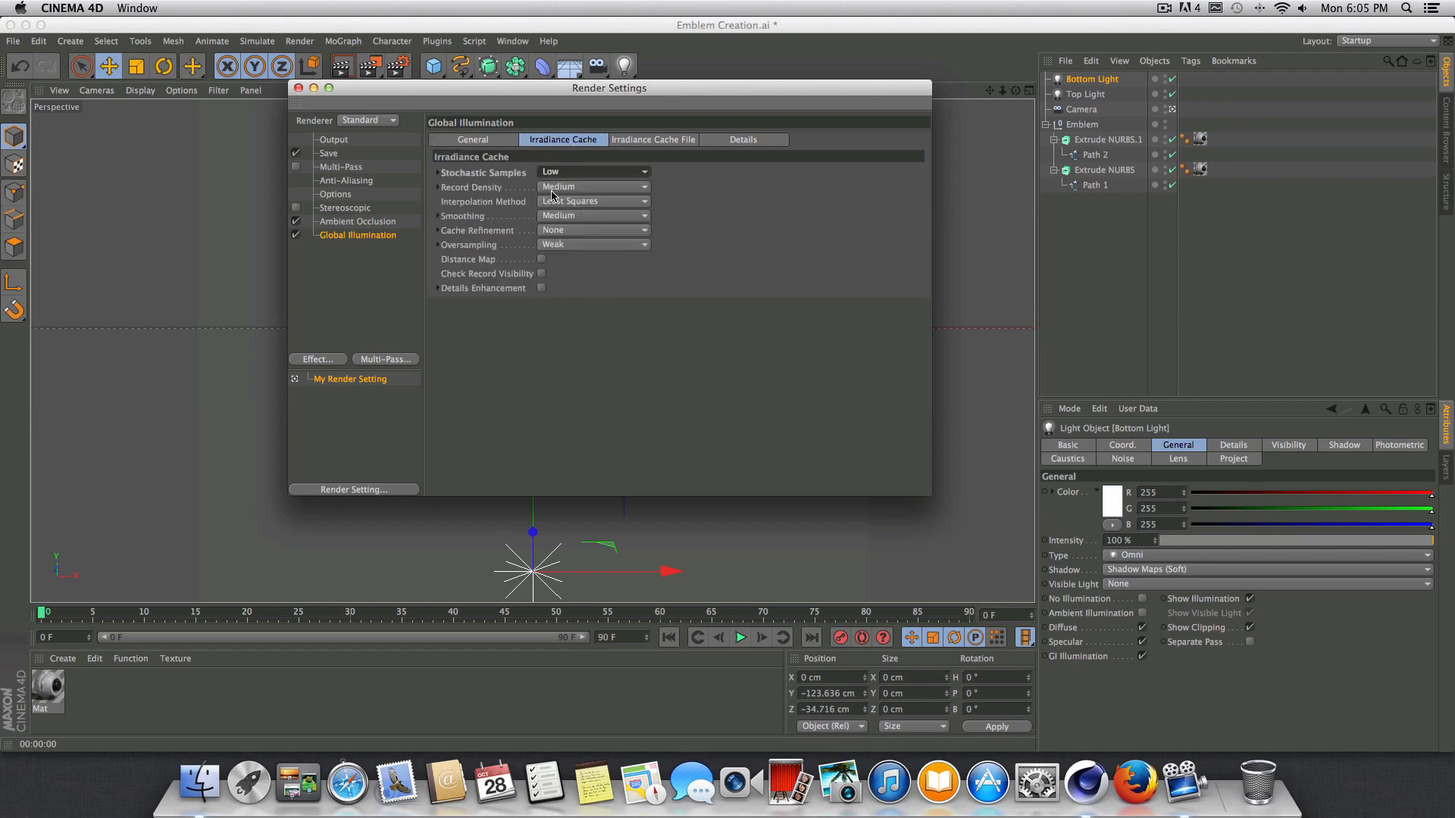
pyautogui.click(555, 188)
pyautogui.click(559, 236)
pyautogui.click(486, 141)
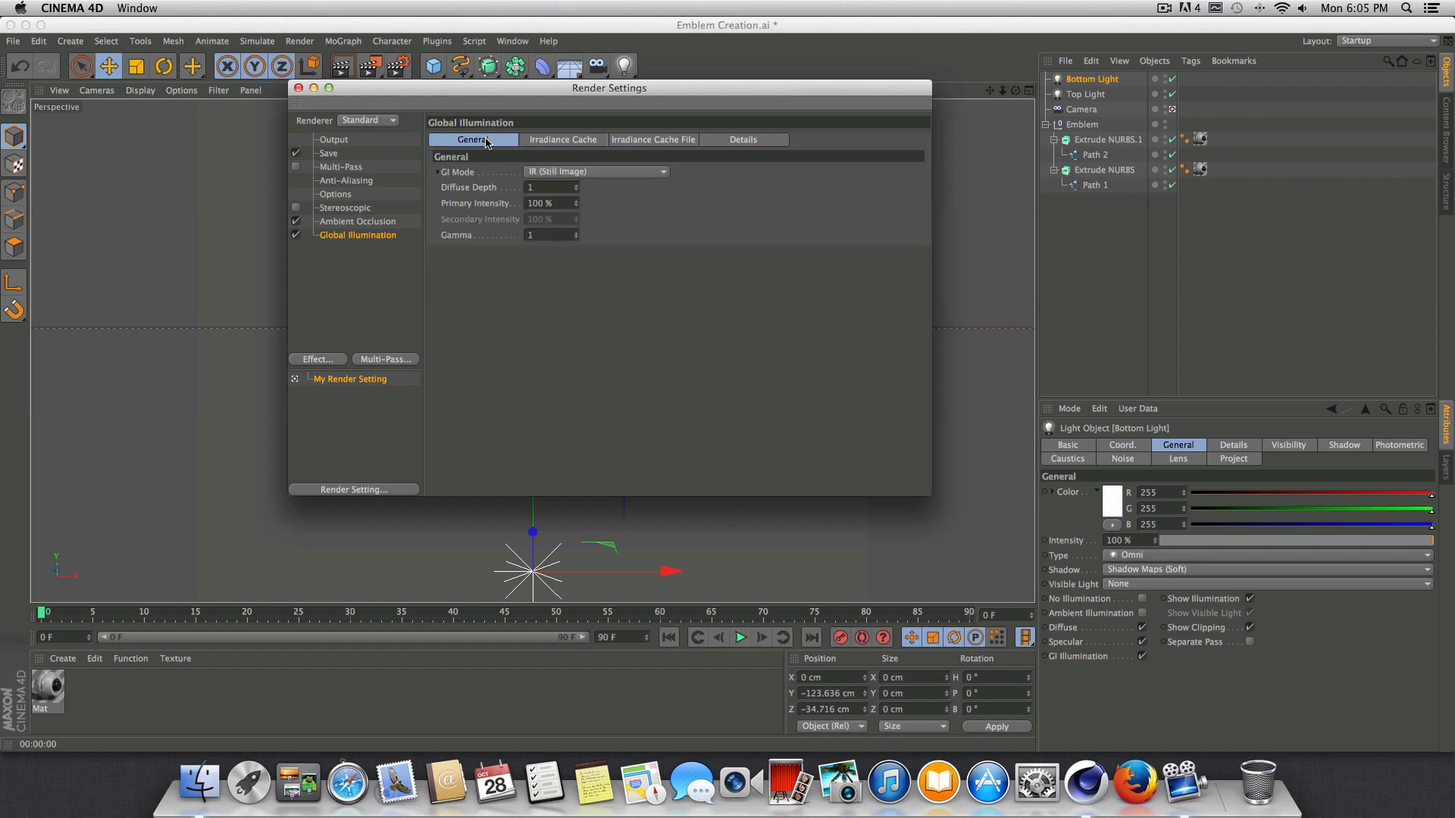
pyautogui.click(298, 88)
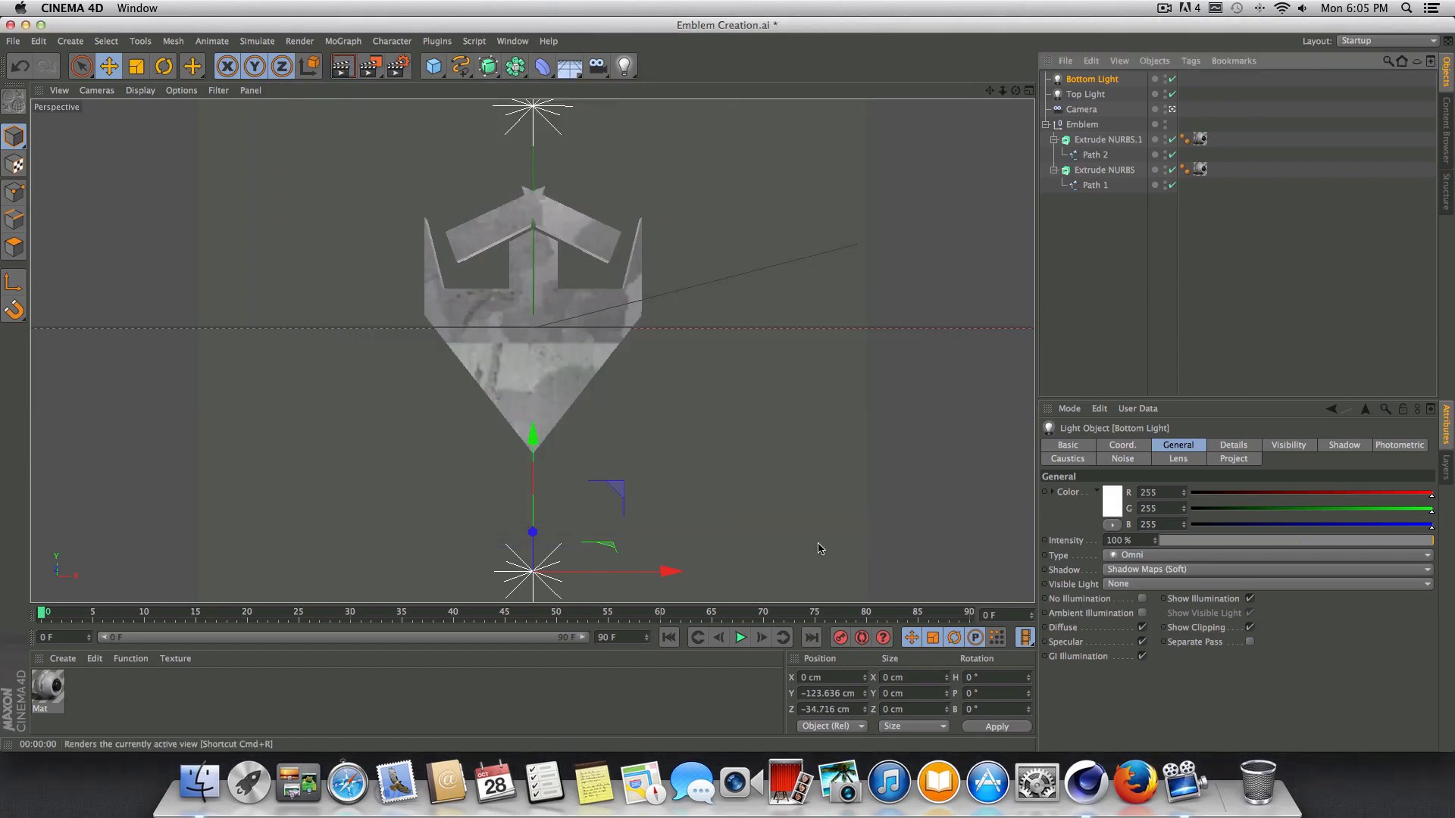
# Render a preview of the emblem with Ambient Occlusion and Global Illumination enabled.
pyautogui.hotkey('ctrl', 'r')
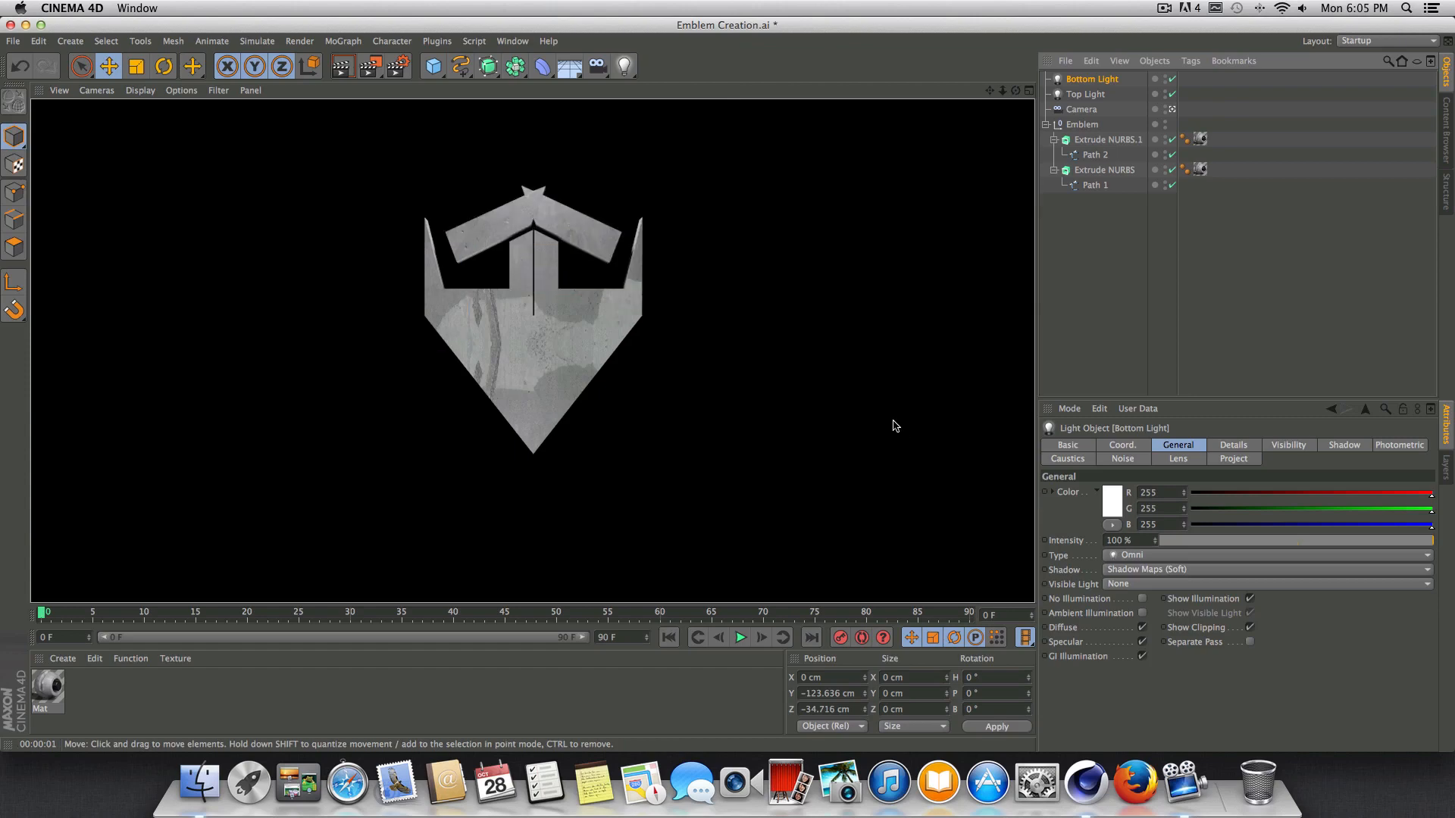
pyautogui.click(1120, 140)
pyautogui.click(1243, 171)
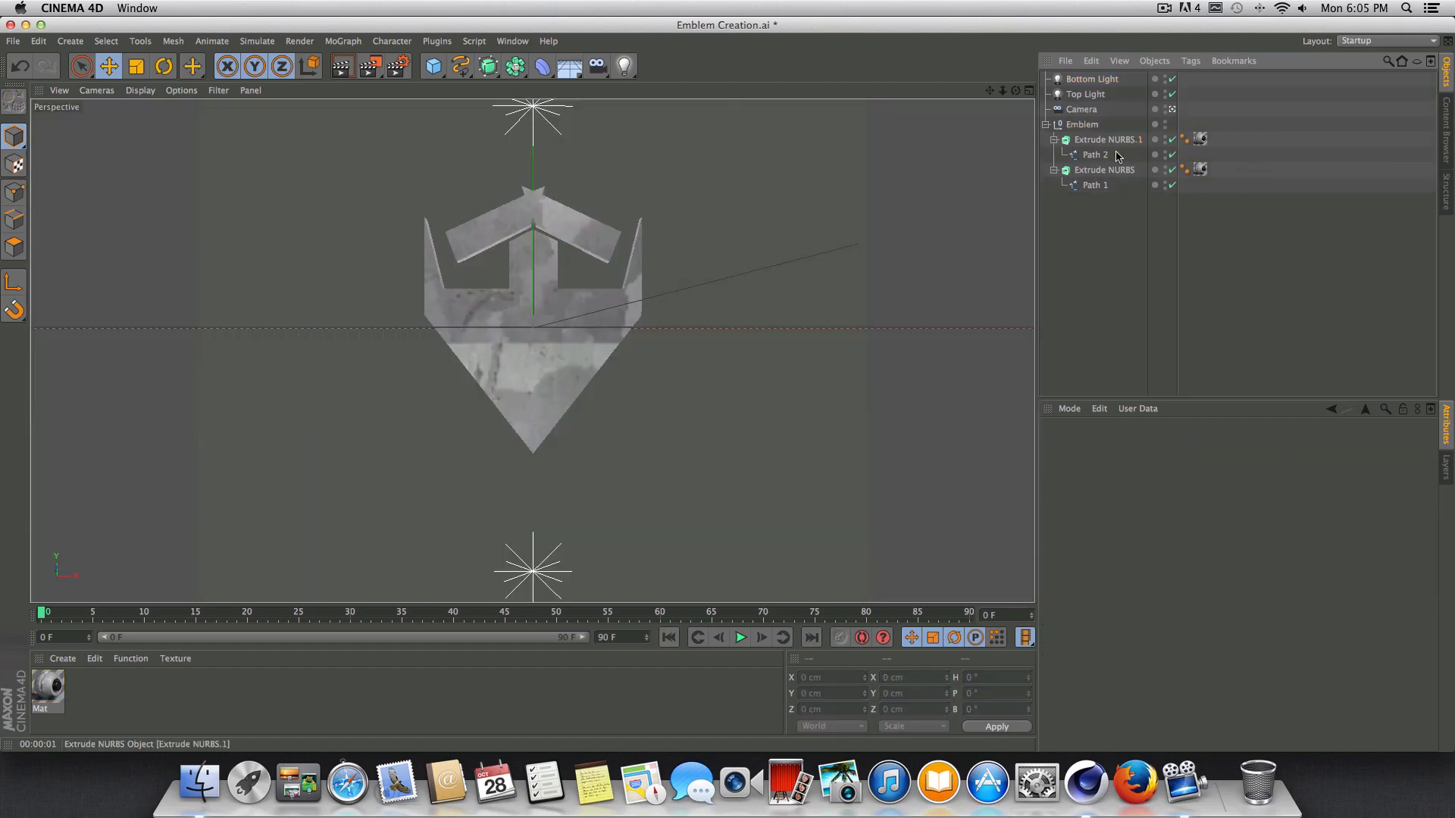
# Compare the Dirty materials in the 3n19ma Hardcore Materials presets and load Dirty 8 into the project from the Content Browser.
pyautogui.click(513, 41)
pyautogui.click(537, 122)
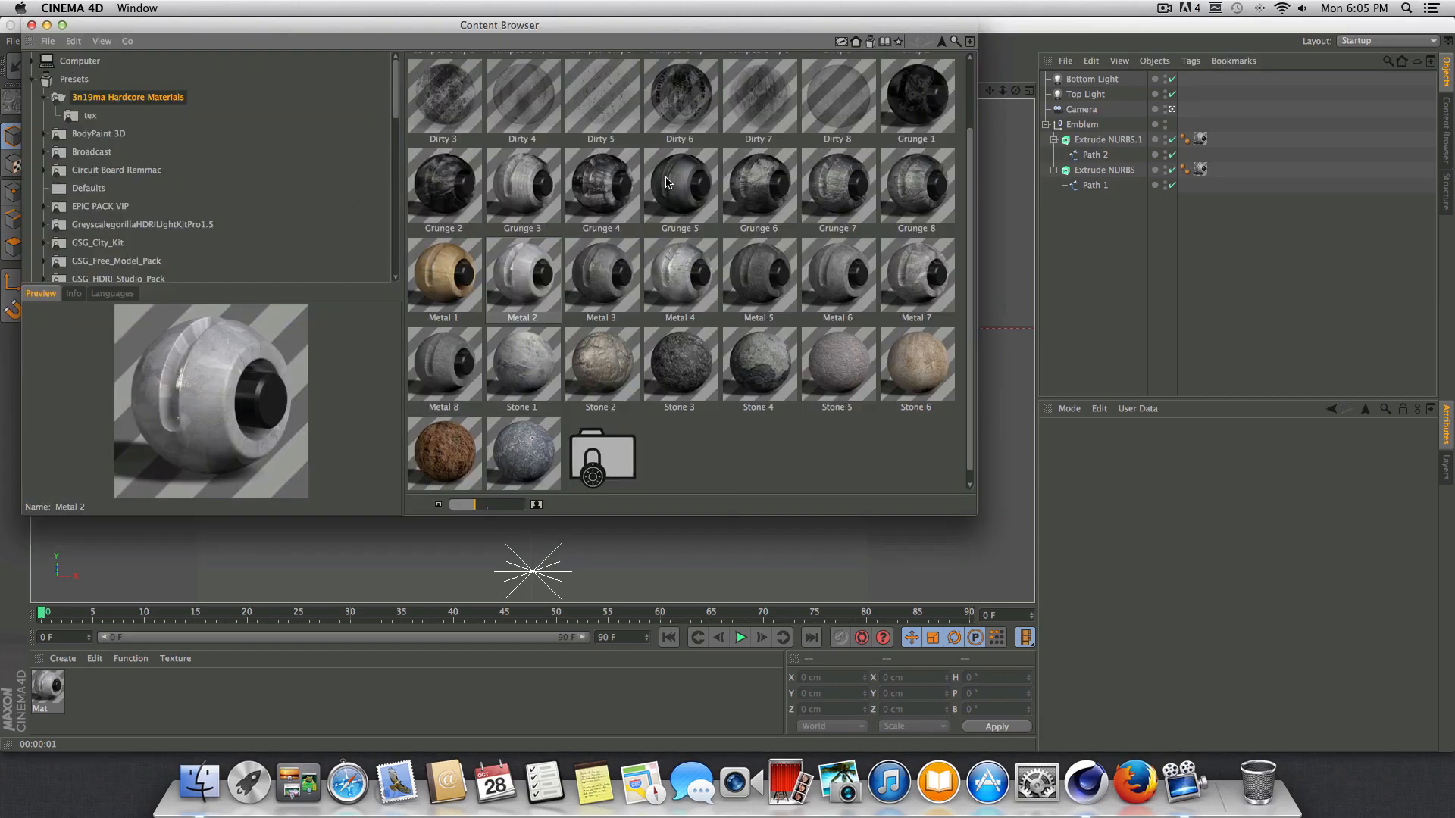
pyautogui.scroll(3, 668, 181)
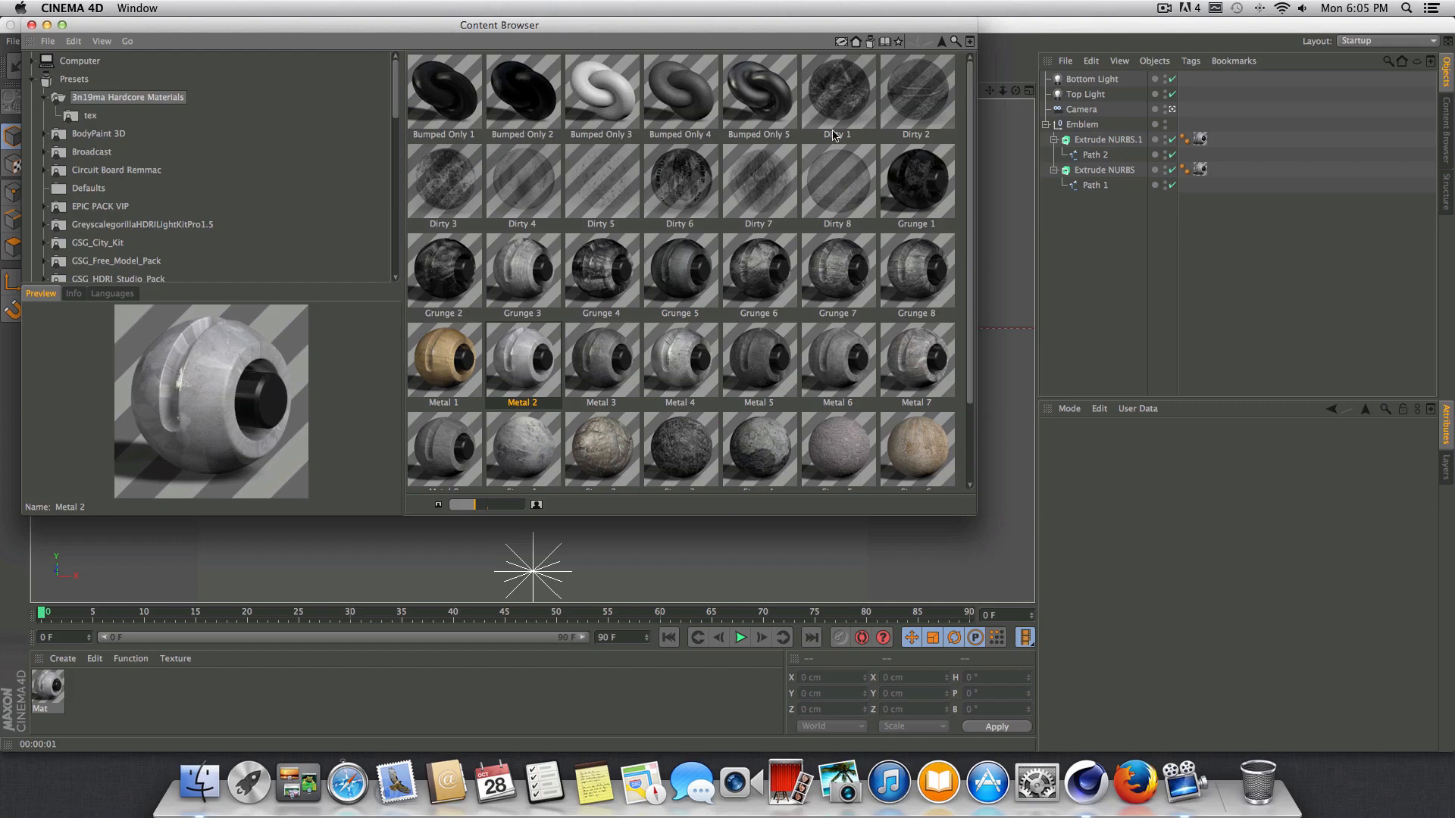
pyautogui.click(833, 104)
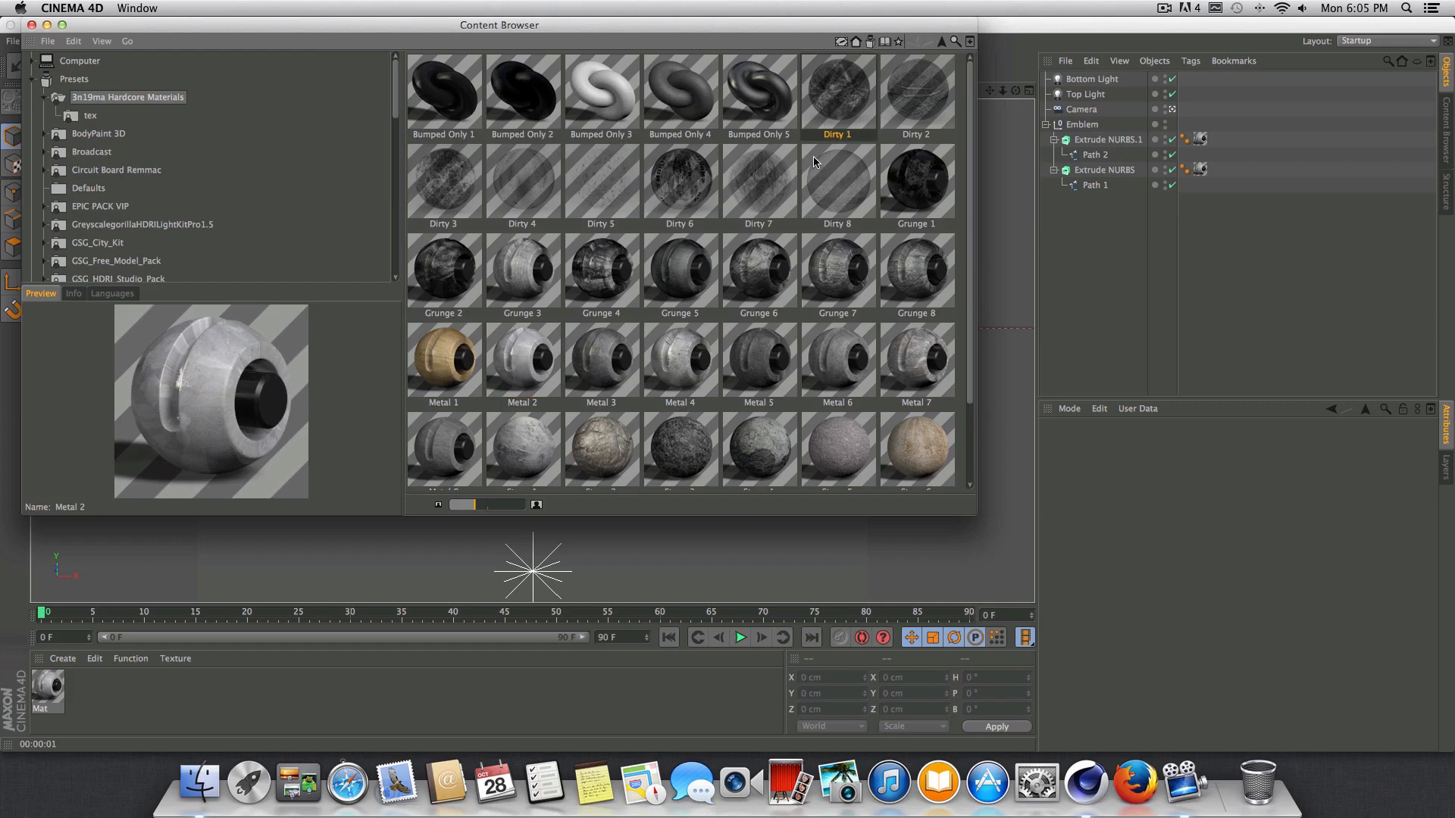
pyautogui.click(522, 184)
pyautogui.click(595, 195)
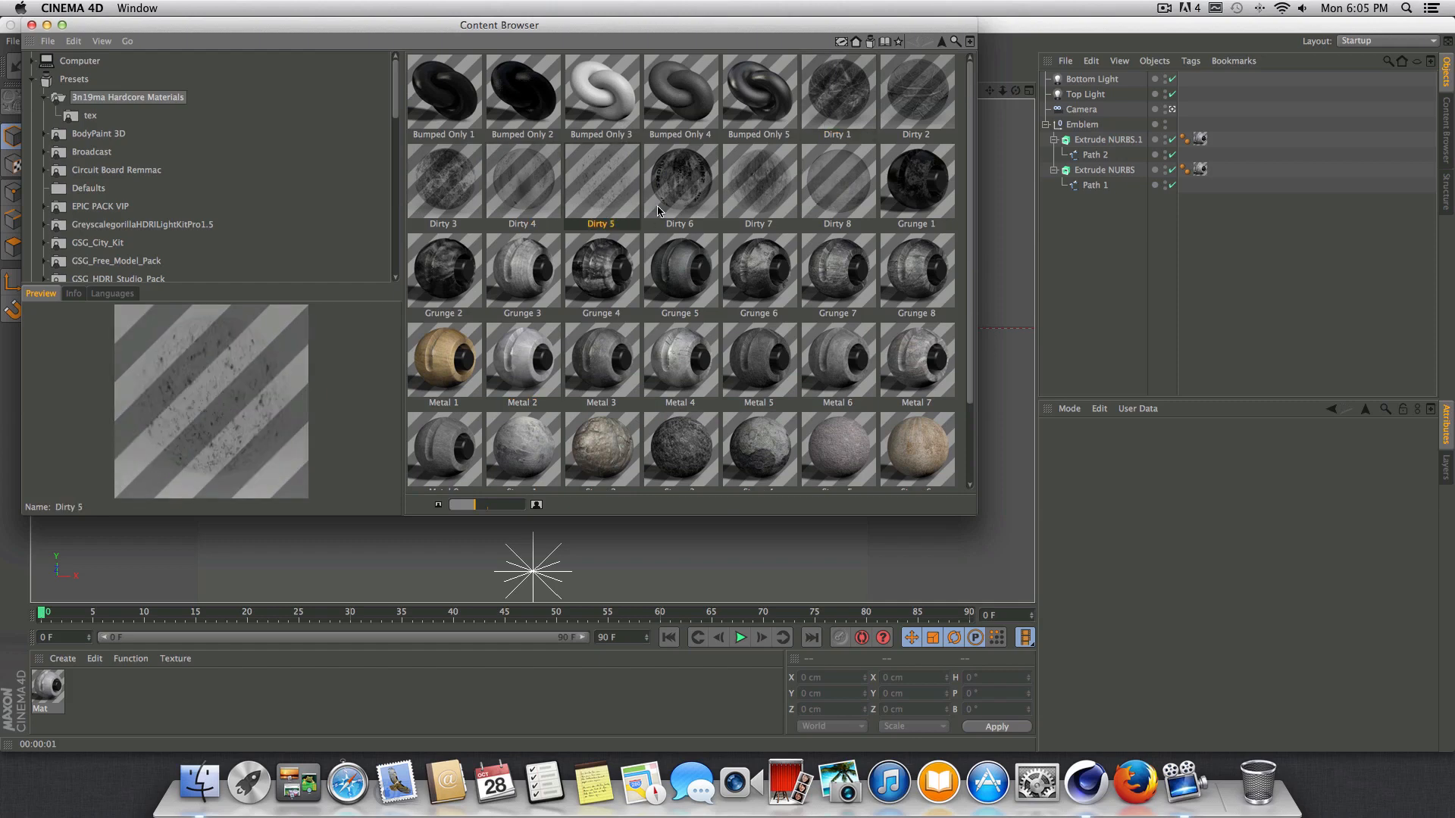
pyautogui.click(856, 175)
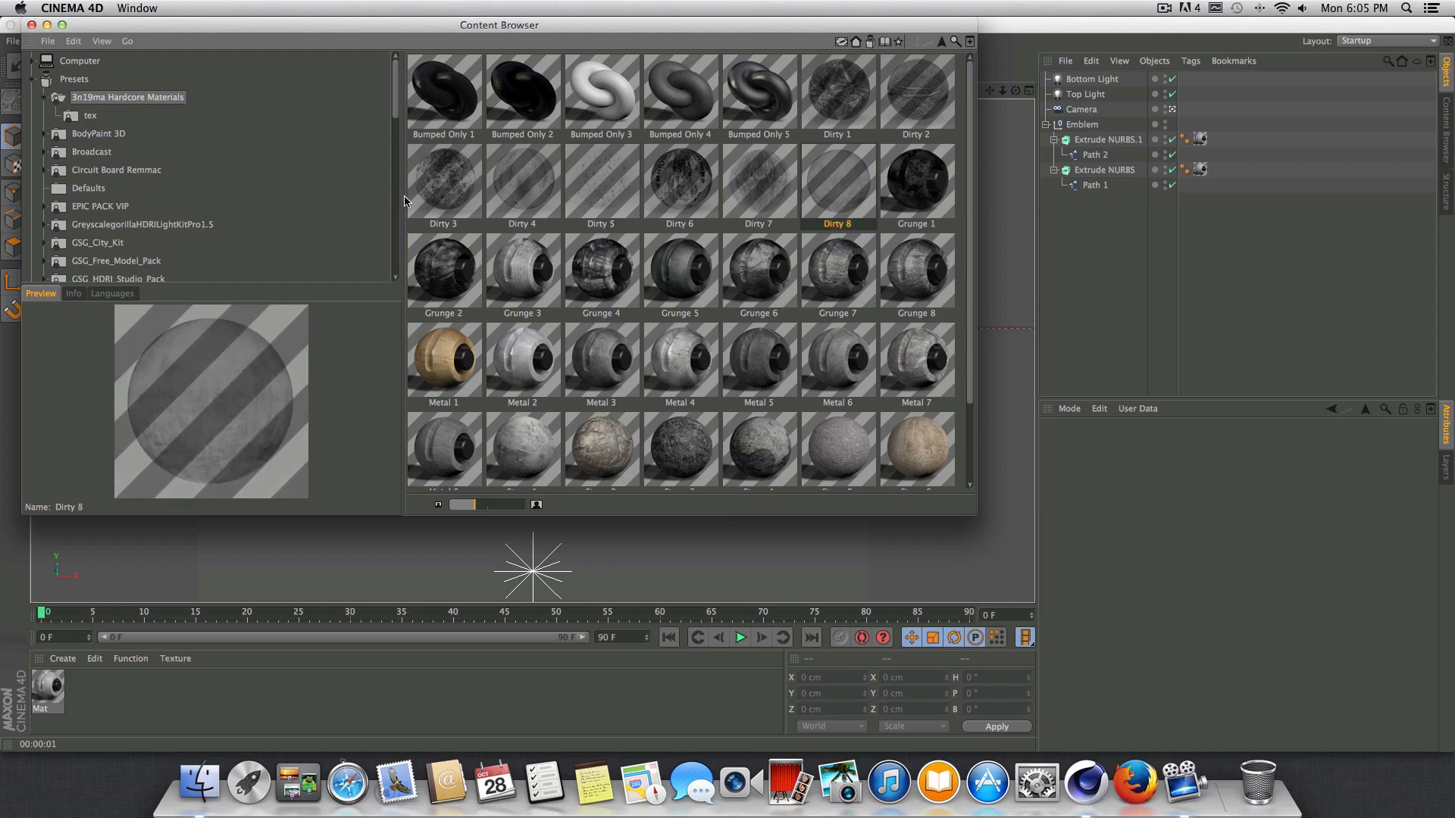
pyautogui.click(731, 187)
pyautogui.click(493, 189)
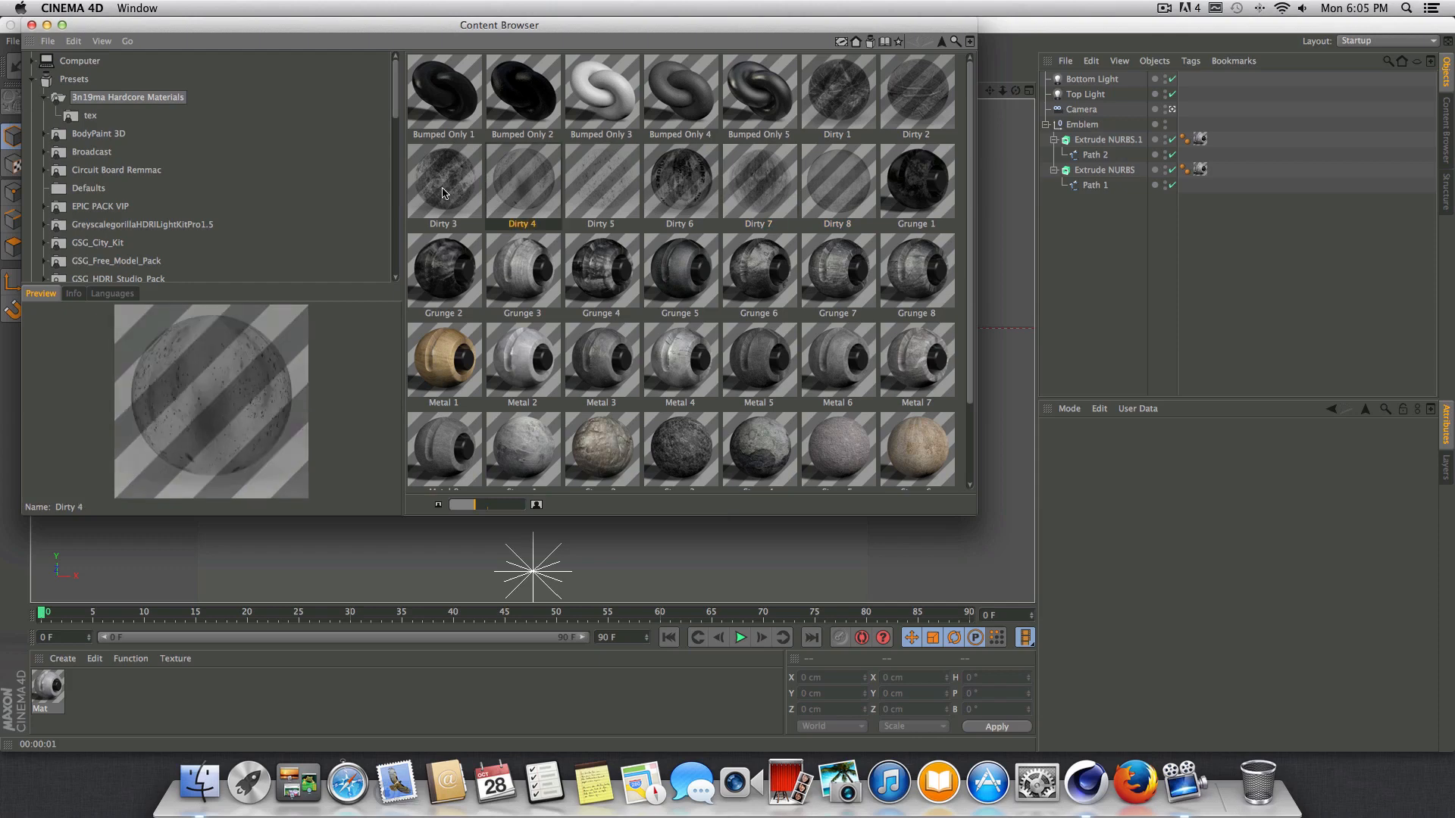
pyautogui.click(464, 191)
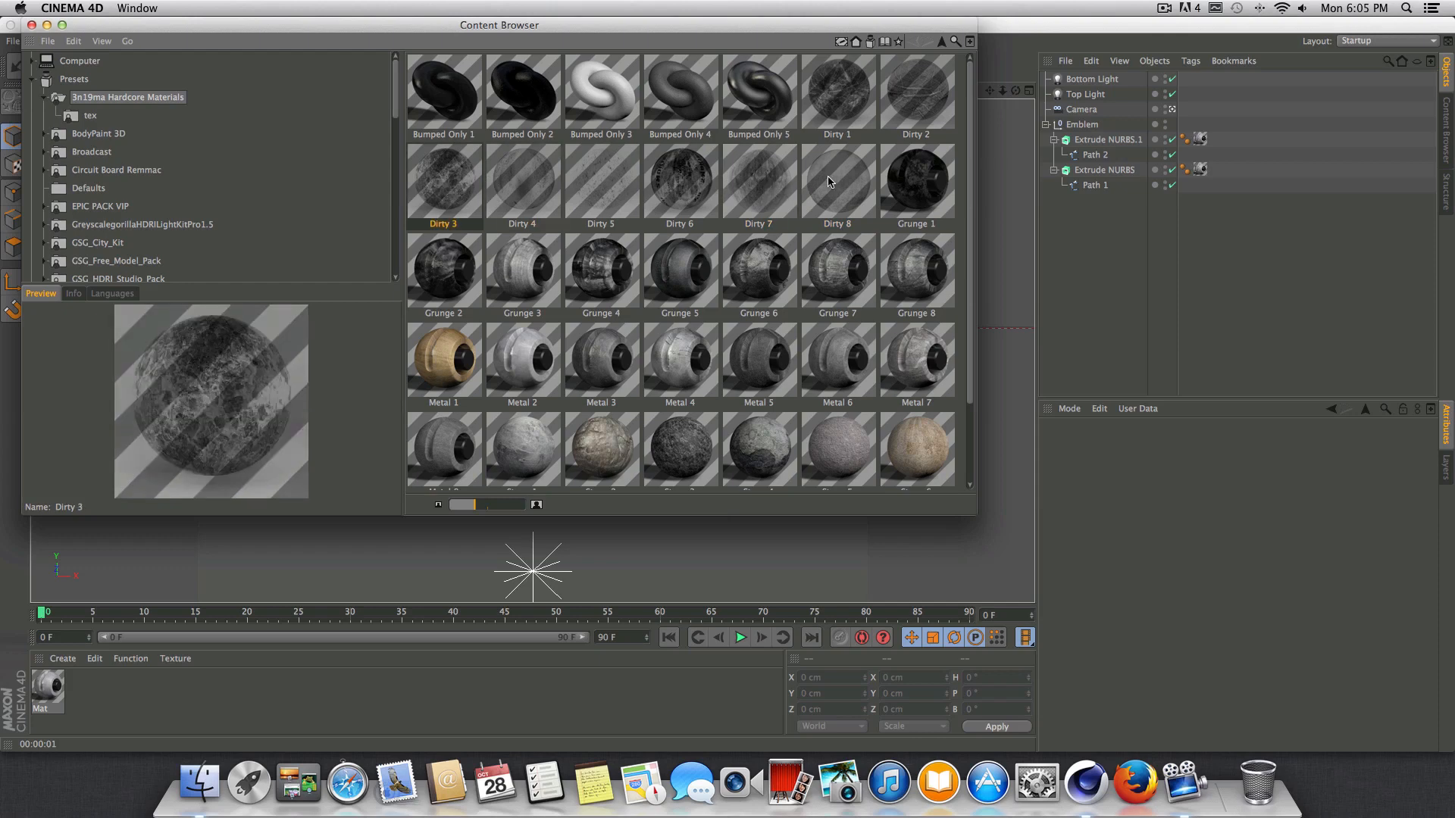
pyautogui.click(854, 181)
pyautogui.doubleClick(851, 182)
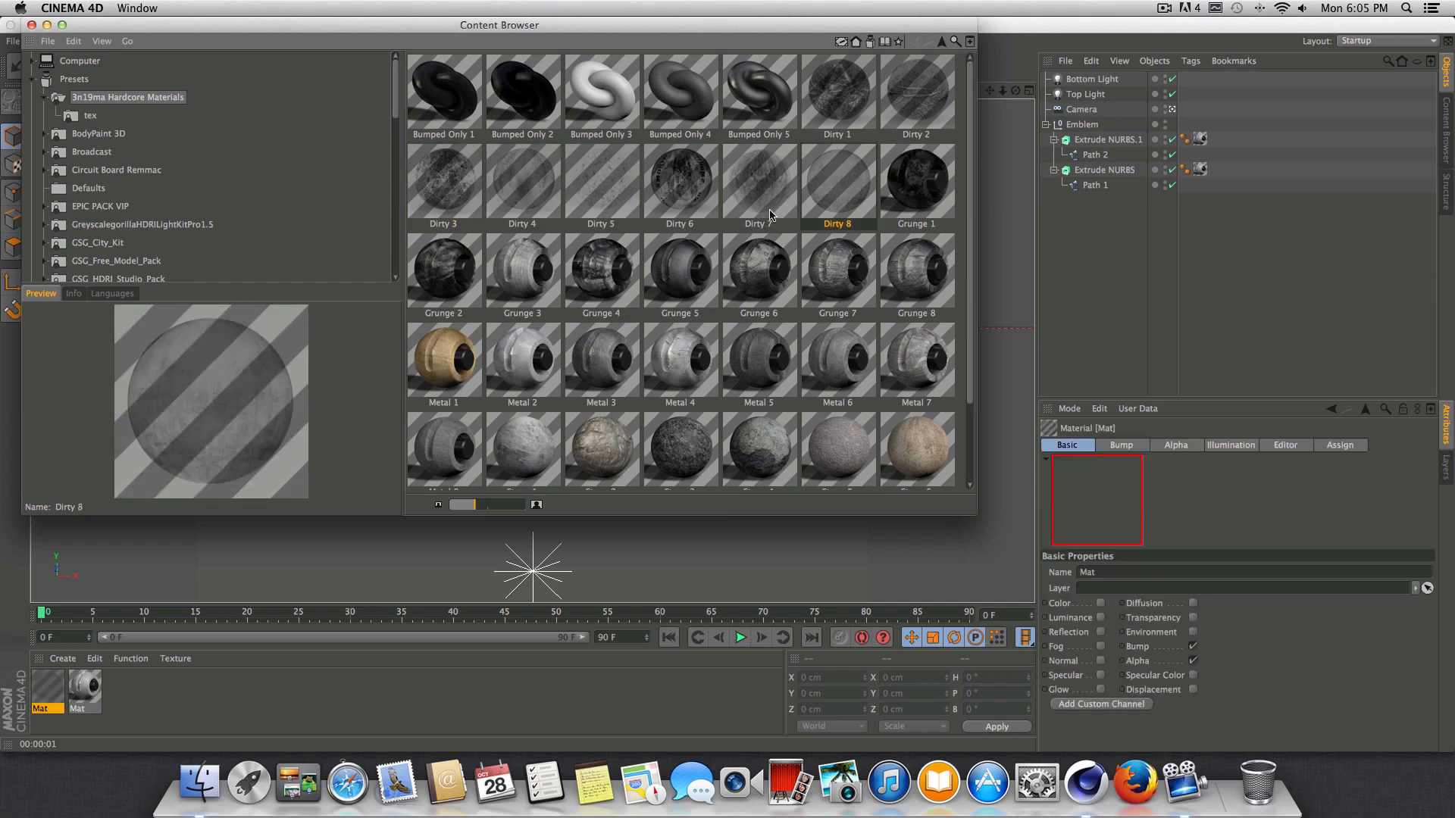
pyautogui.click(31, 25)
# Apply the Dirty 8 material to the Extrude NURBS of Path 1 with Cubic projection and render a preview.
pyautogui.moveTo(48, 690); pyautogui.dragTo(1118, 178)
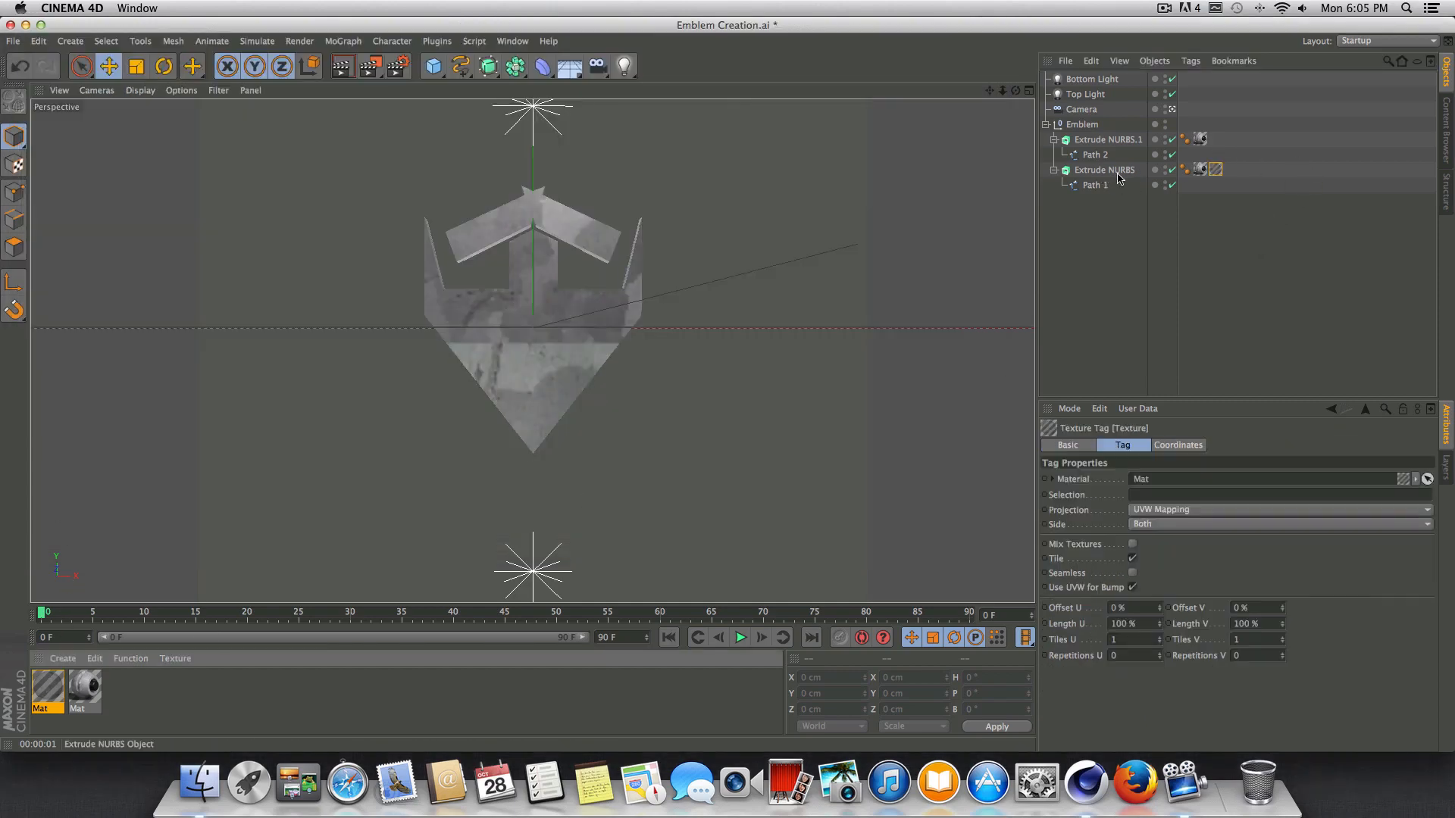
pyautogui.click(1151, 510)
pyautogui.click(1160, 572)
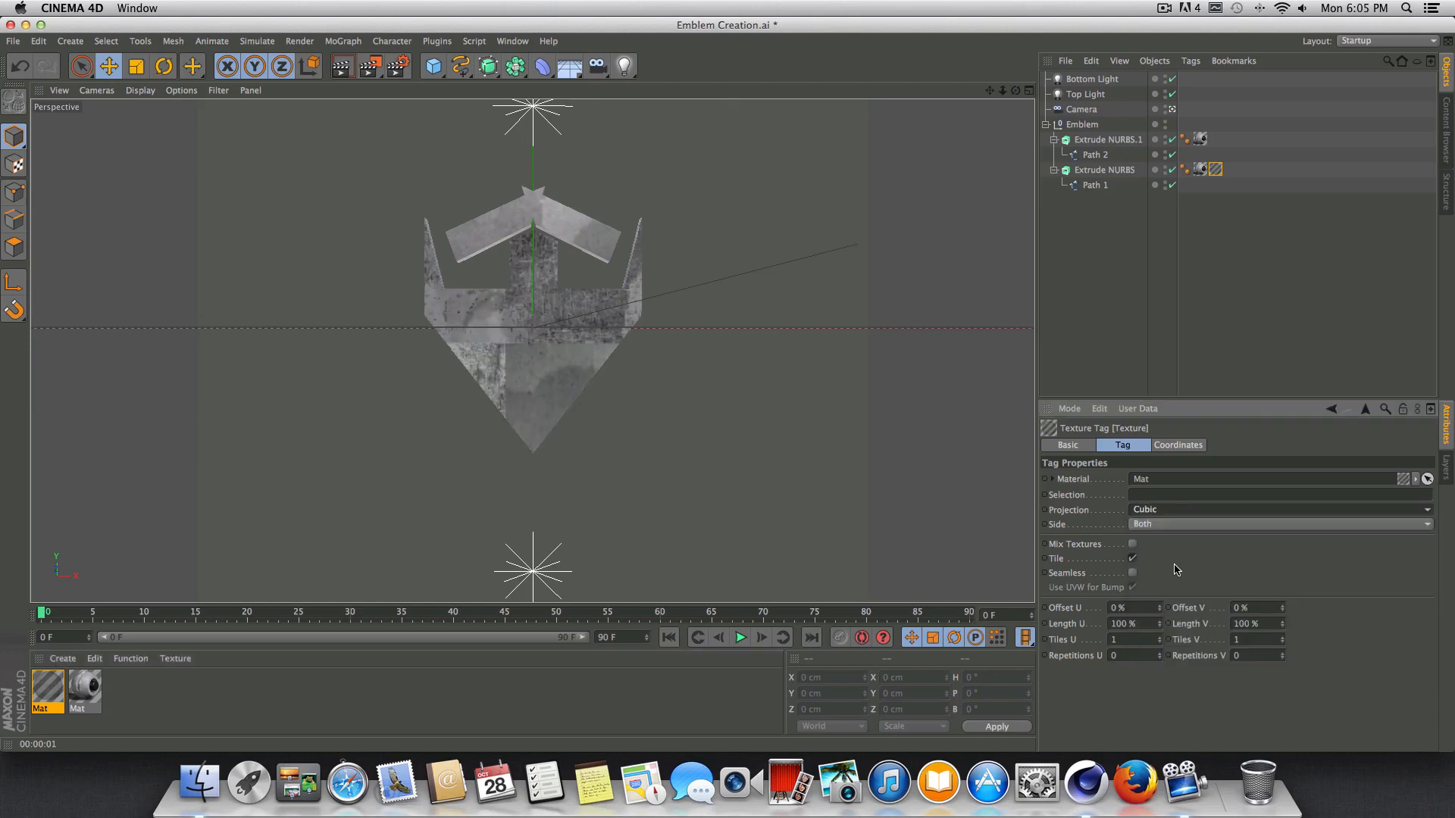
pyautogui.click(1163, 511)
pyautogui.click(1163, 513)
pyautogui.click(341, 69)
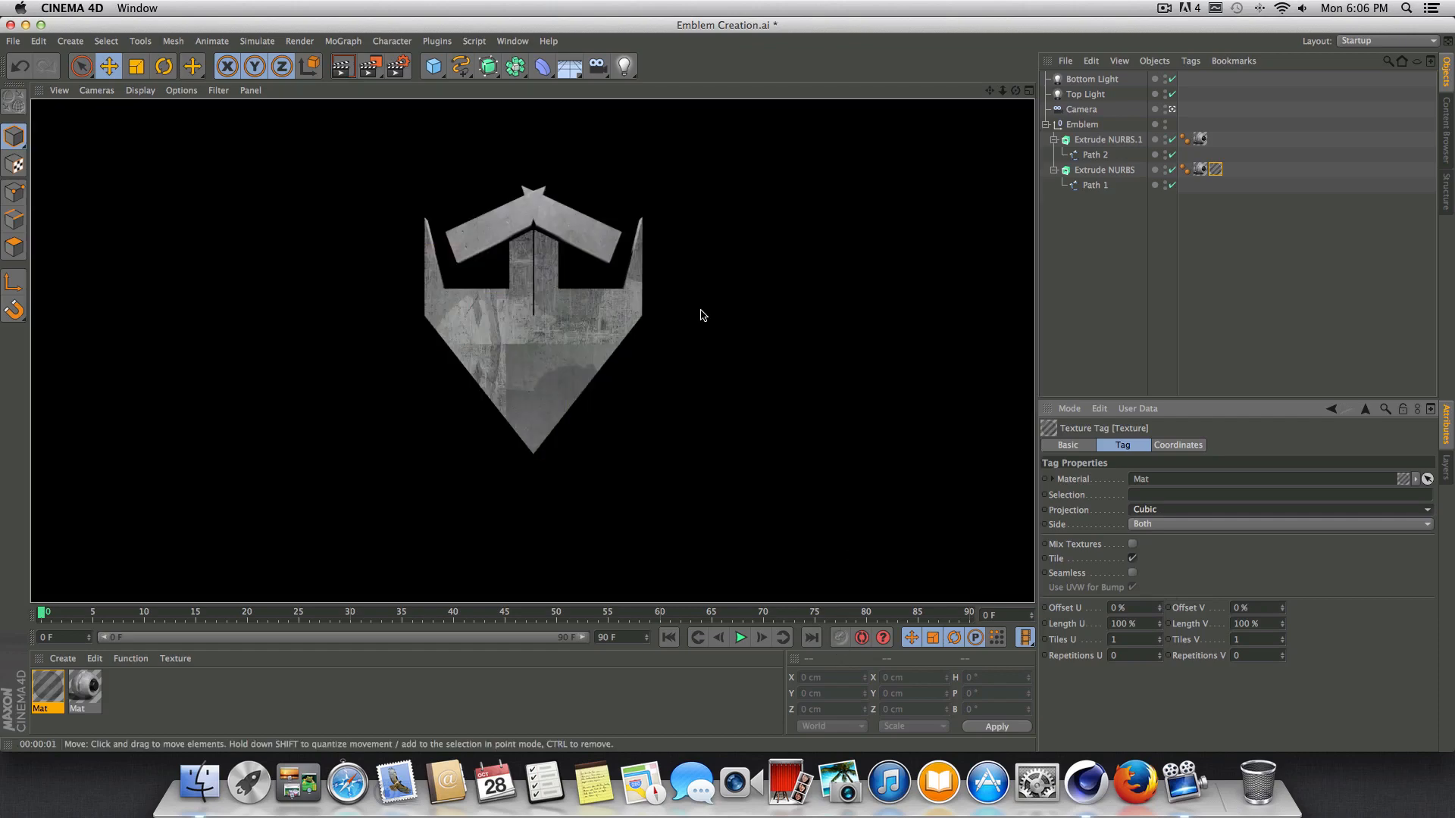
# Make the dirt texture tag seamless with Length U and Length V at 200 %, and render a preview of the emblem.
pyautogui.click(1132, 573)
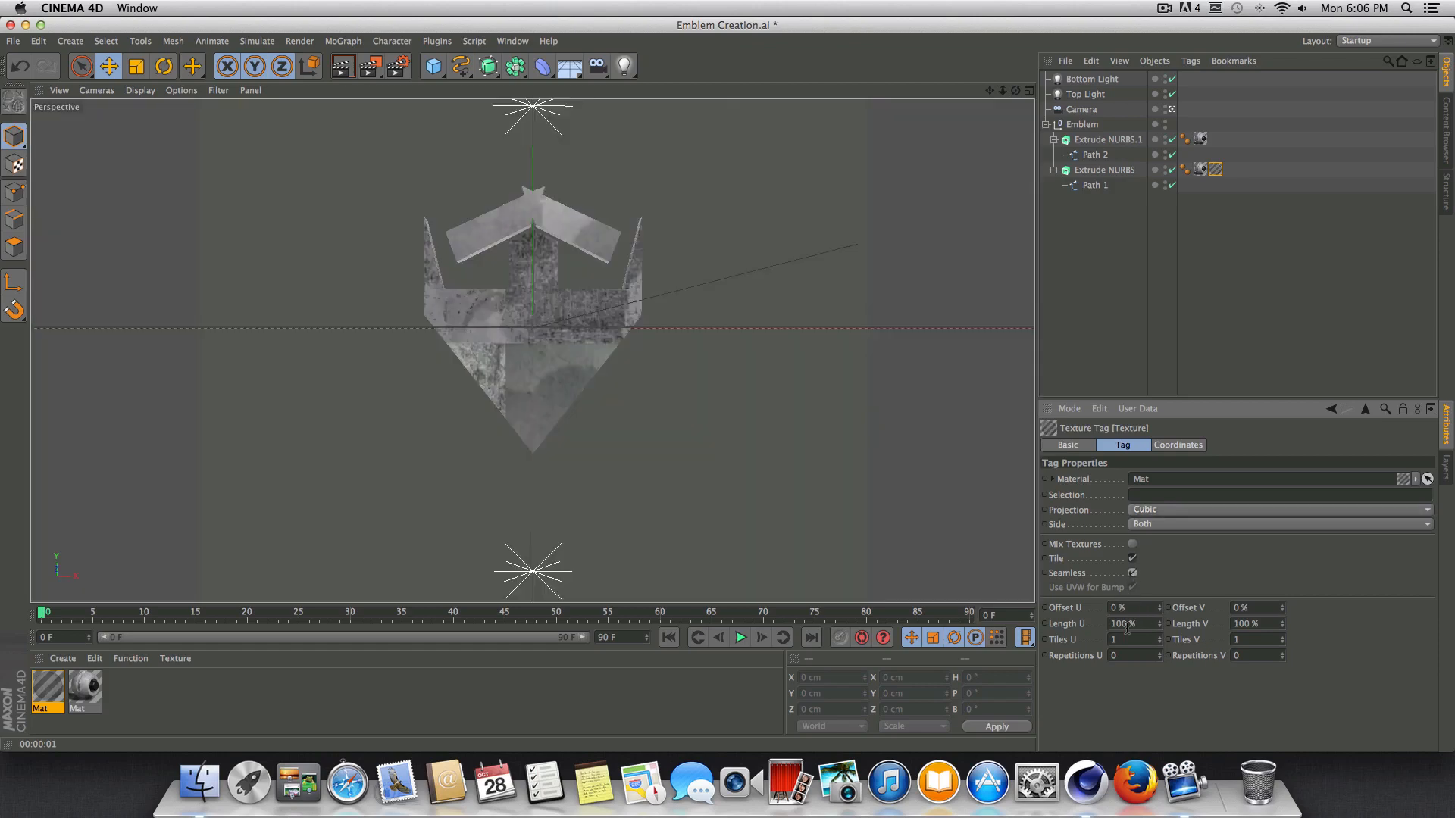
pyautogui.doubleClick(1122, 624)
pyautogui.write('2')
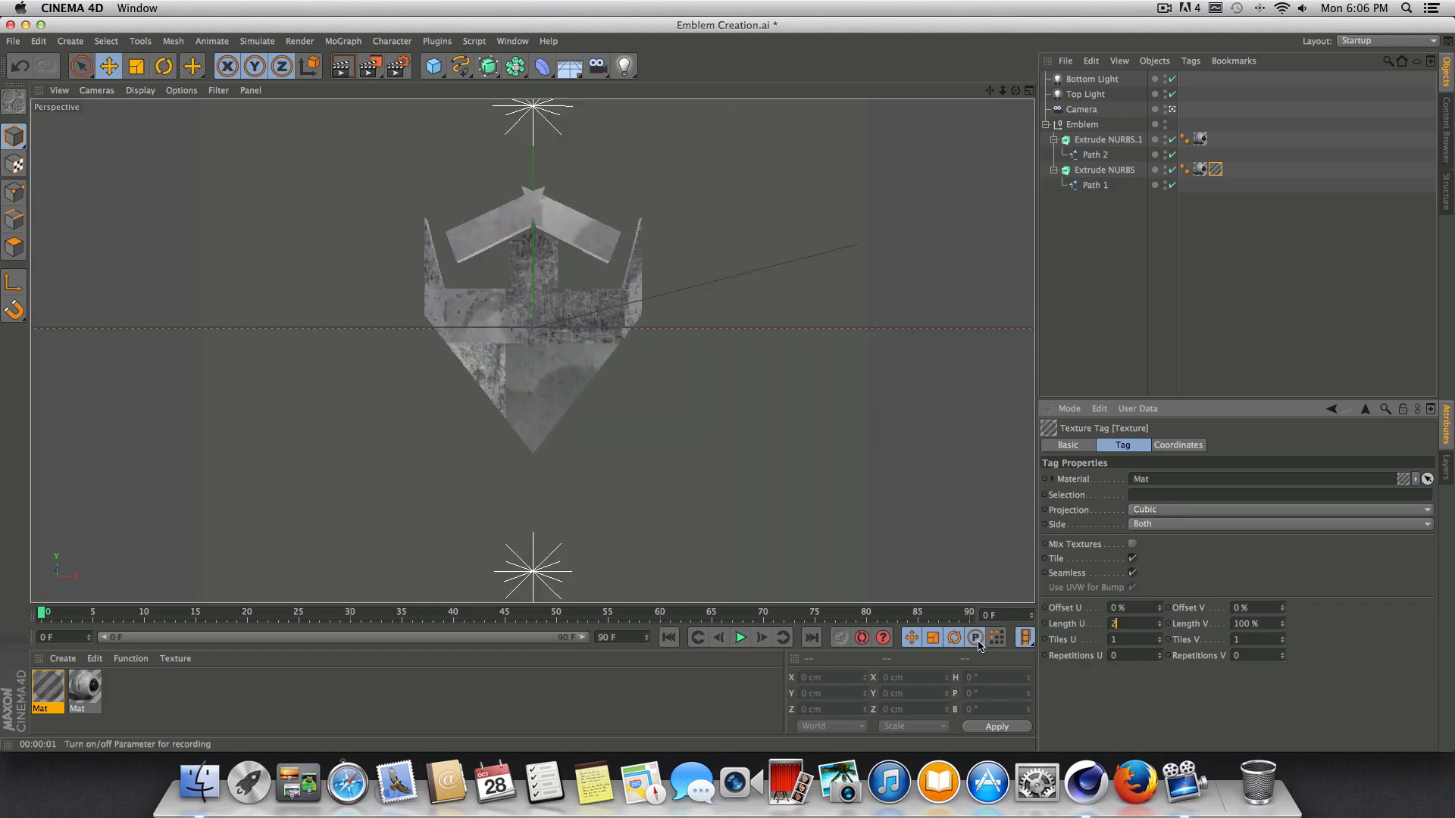
pyautogui.write('00')
pyautogui.press('Return')
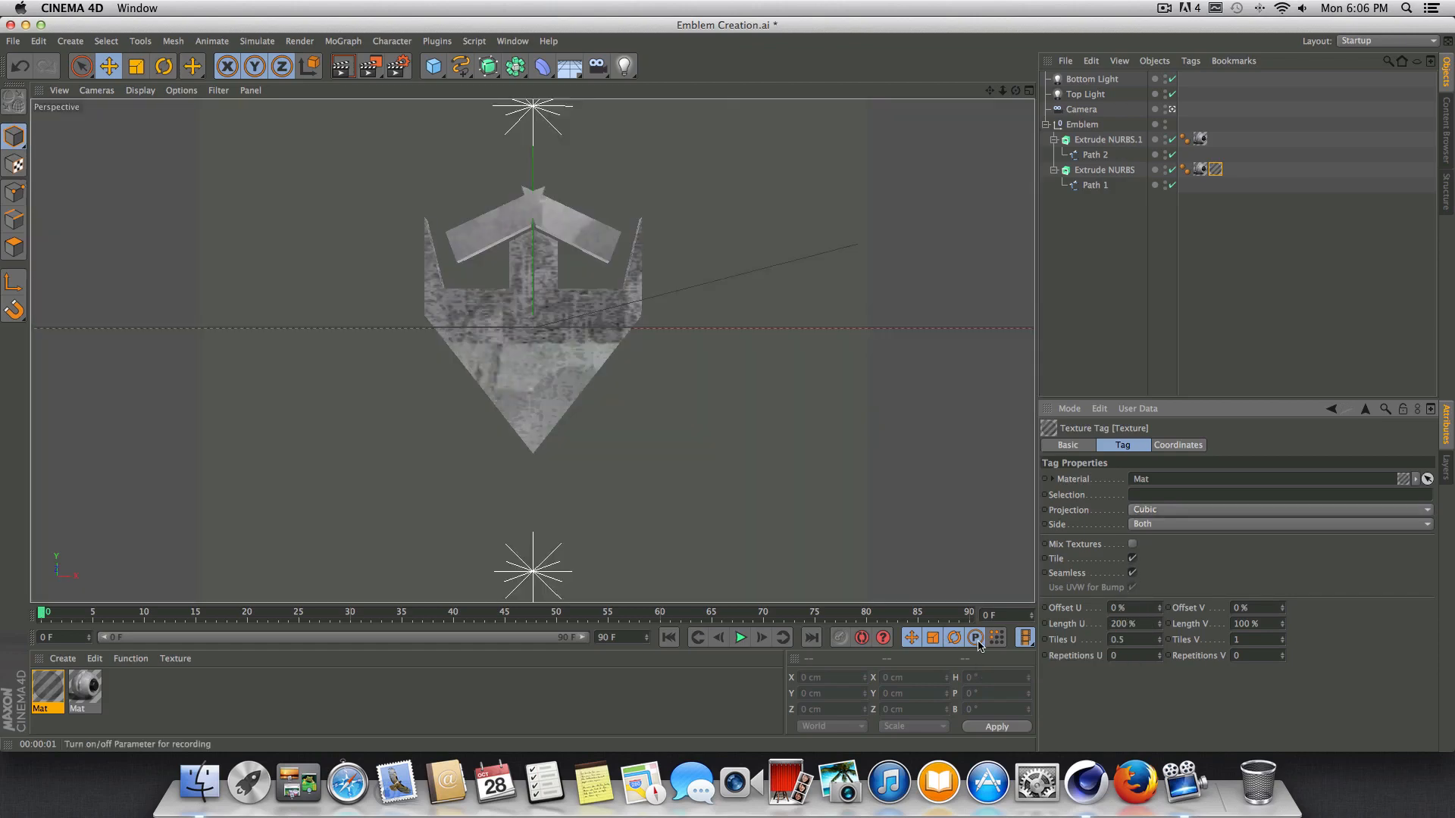
pyautogui.moveTo(1277, 622); pyautogui.dragTo(1076, 622)
pyautogui.write('200')
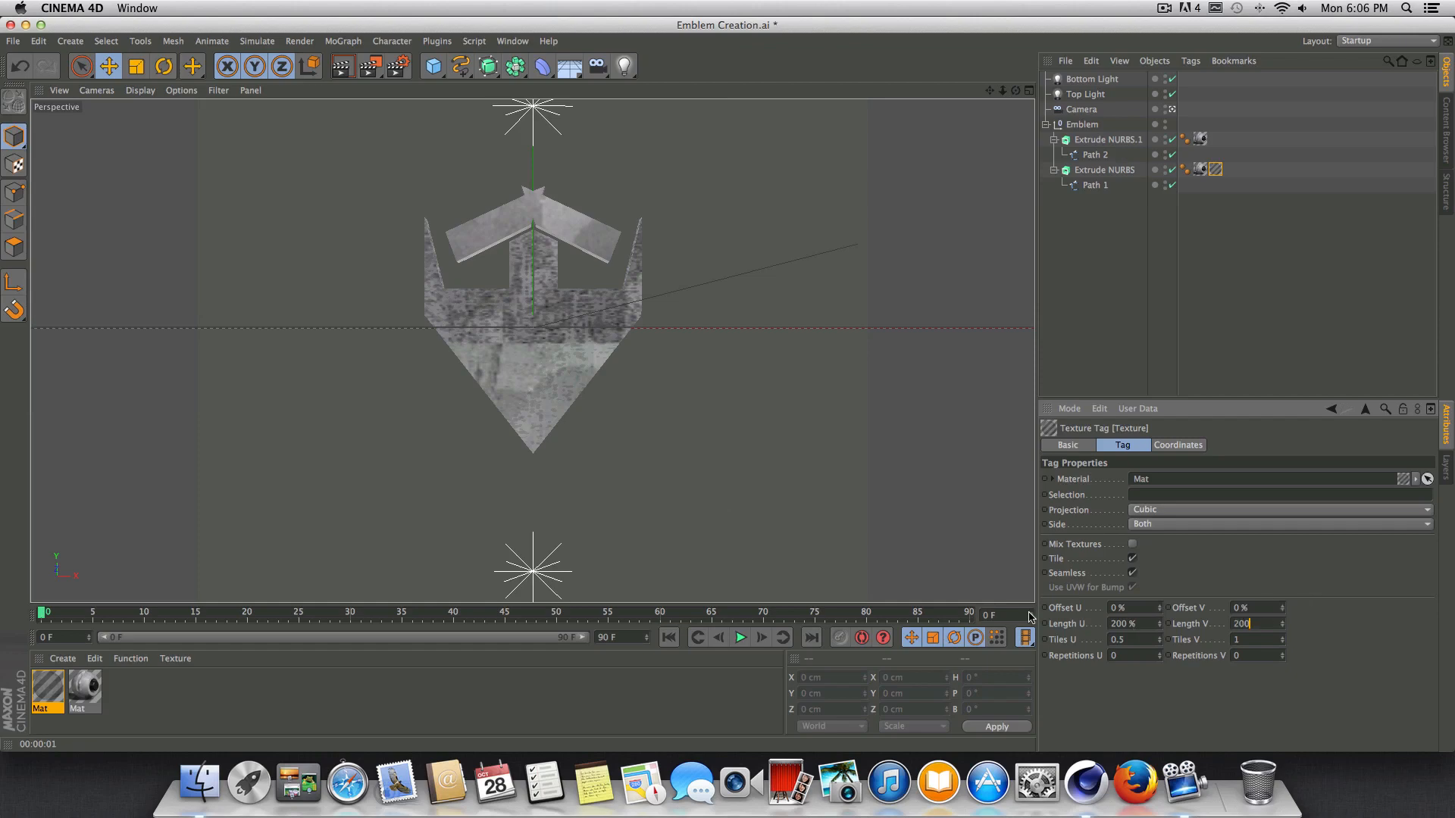
pyautogui.press('Return')
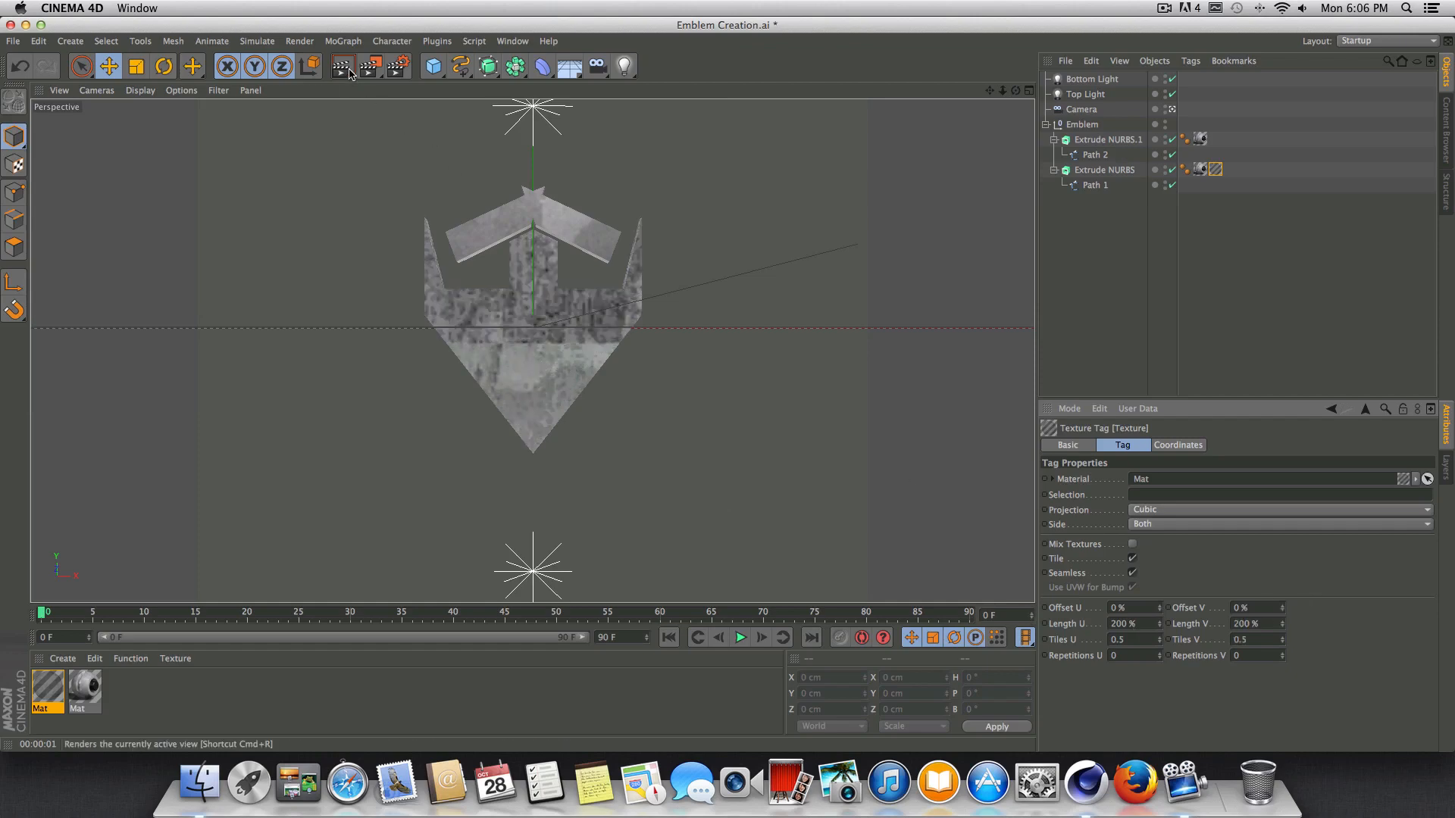
pyautogui.press('super+r')
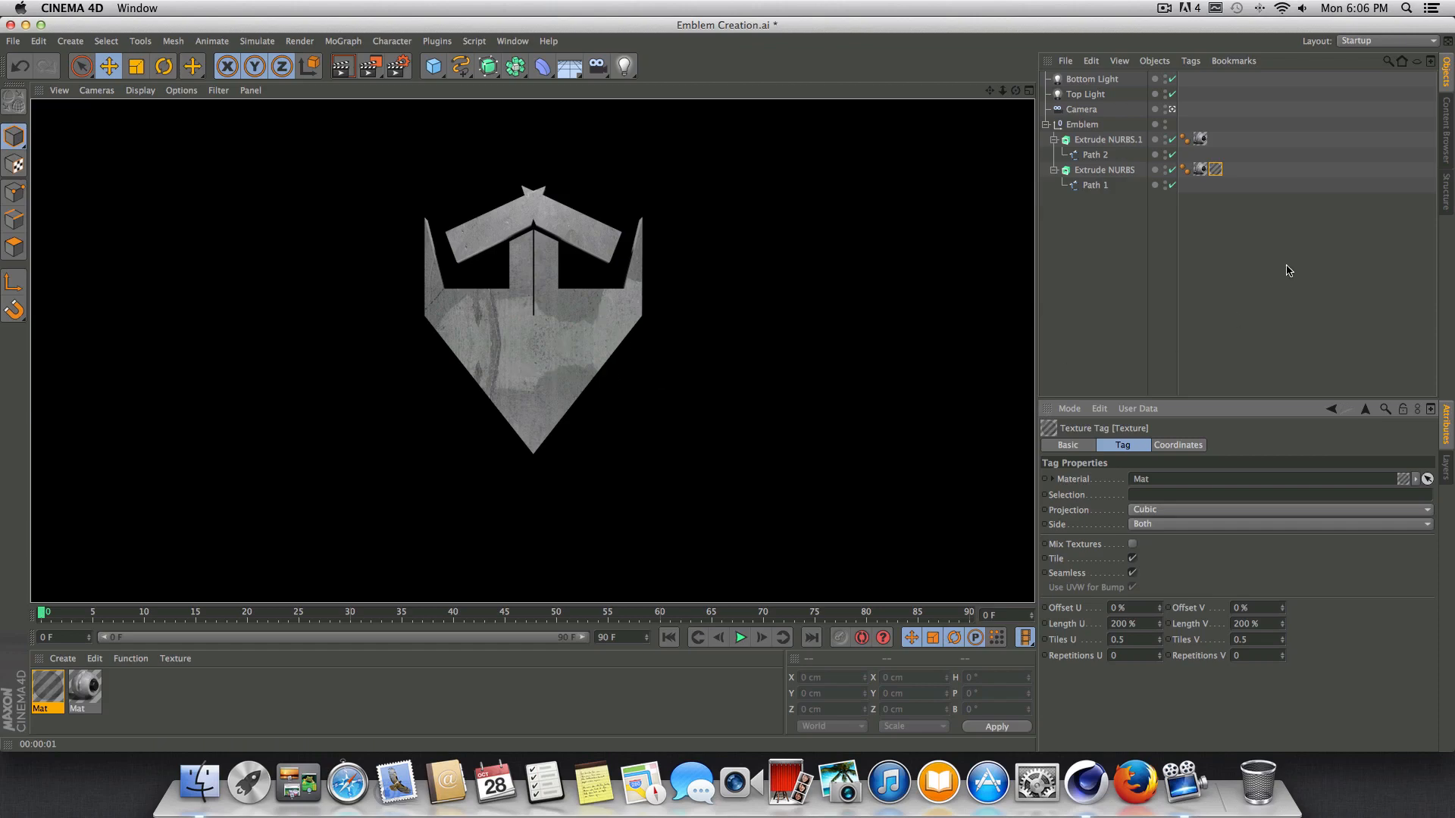
pyautogui.click(1236, 216)
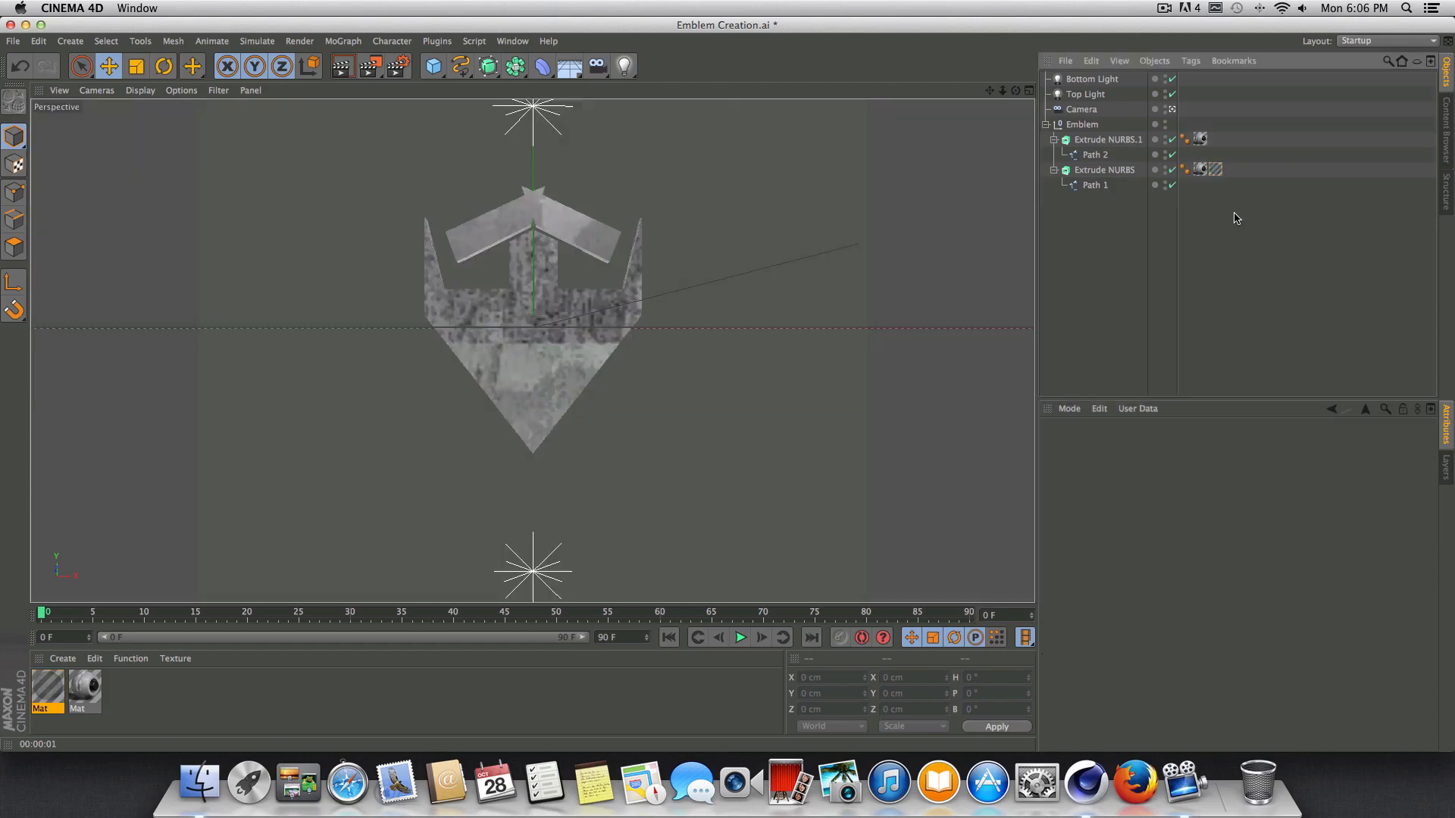
# Save the project on the Desktop under the name Whatever.
pyautogui.click(17, 44)
pyautogui.click(381, 24)
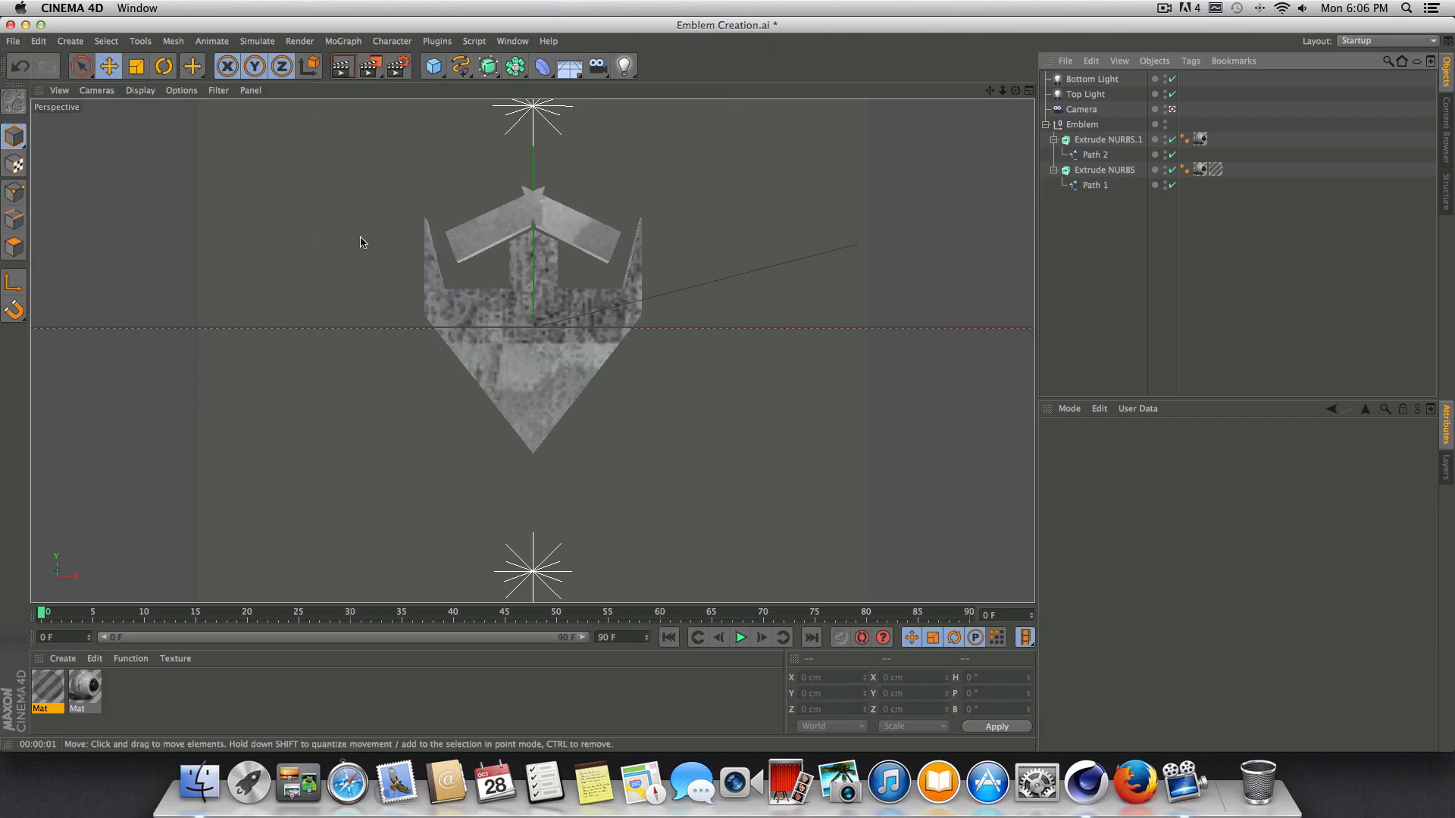
pyautogui.click(15, 41)
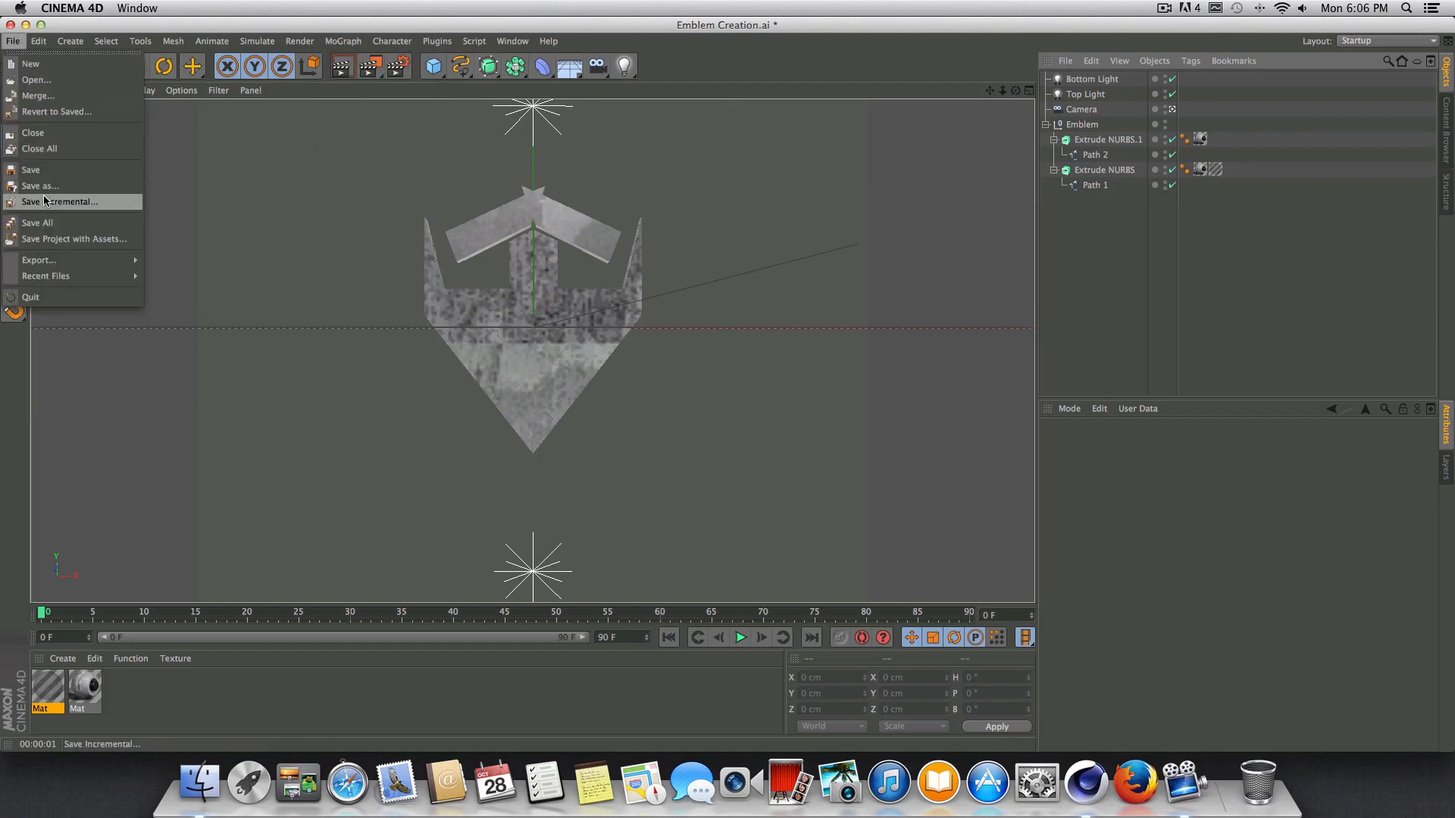
pyautogui.click(51, 185)
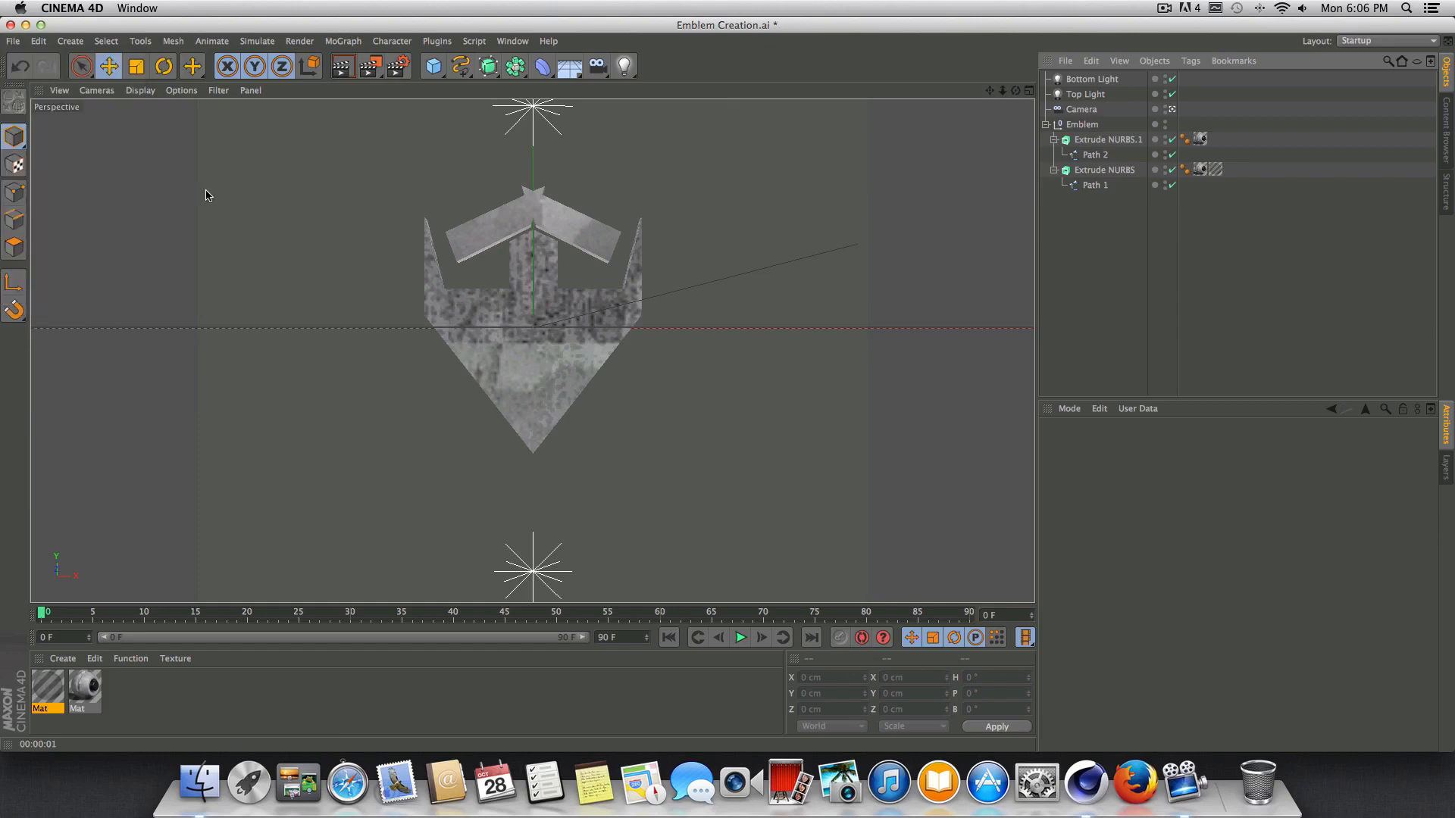
pyautogui.write('Whatever')
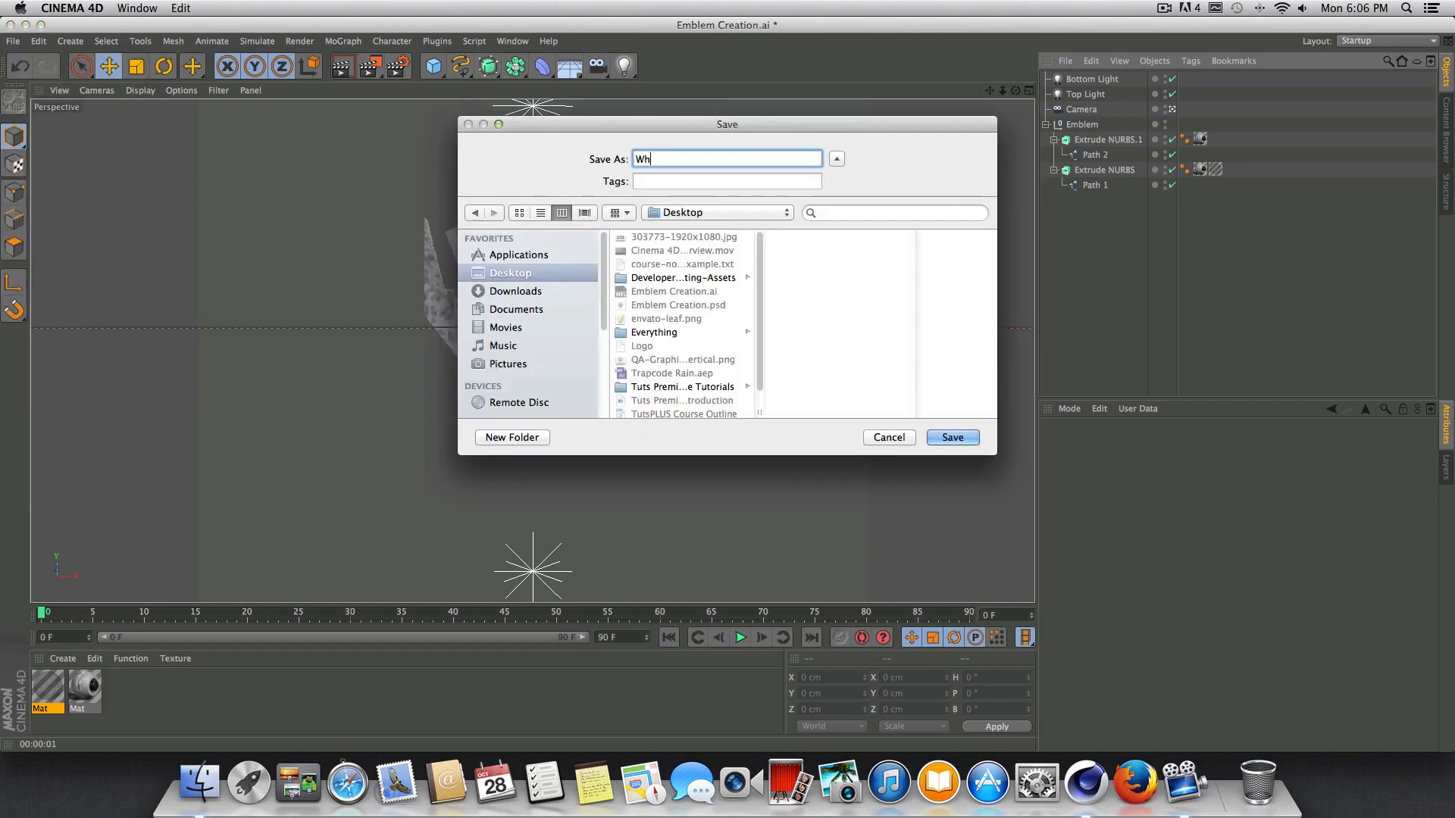
pyautogui.click(953, 437)
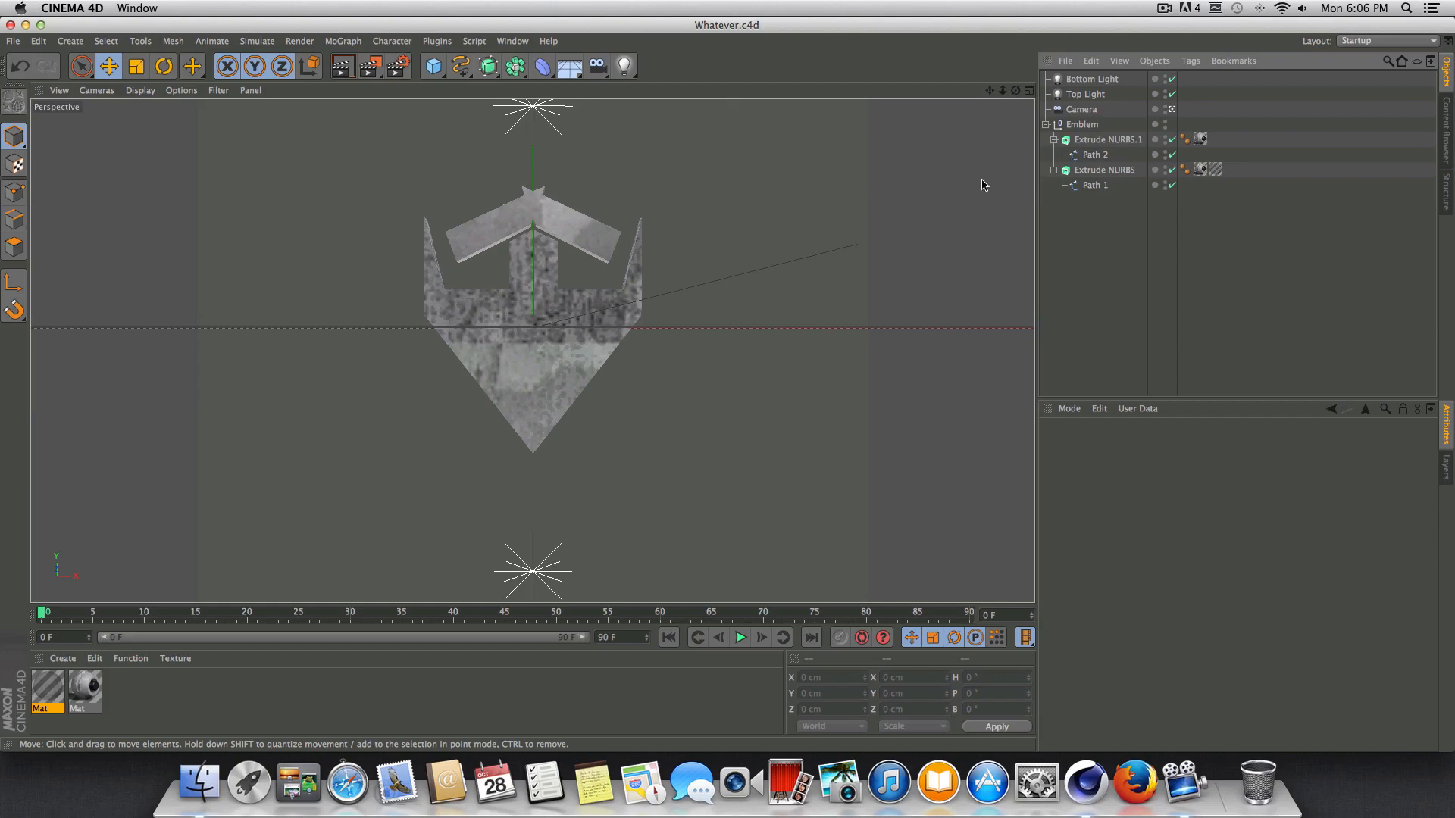
pyautogui.click(1164, 8)
pyautogui.click(1182, 54)
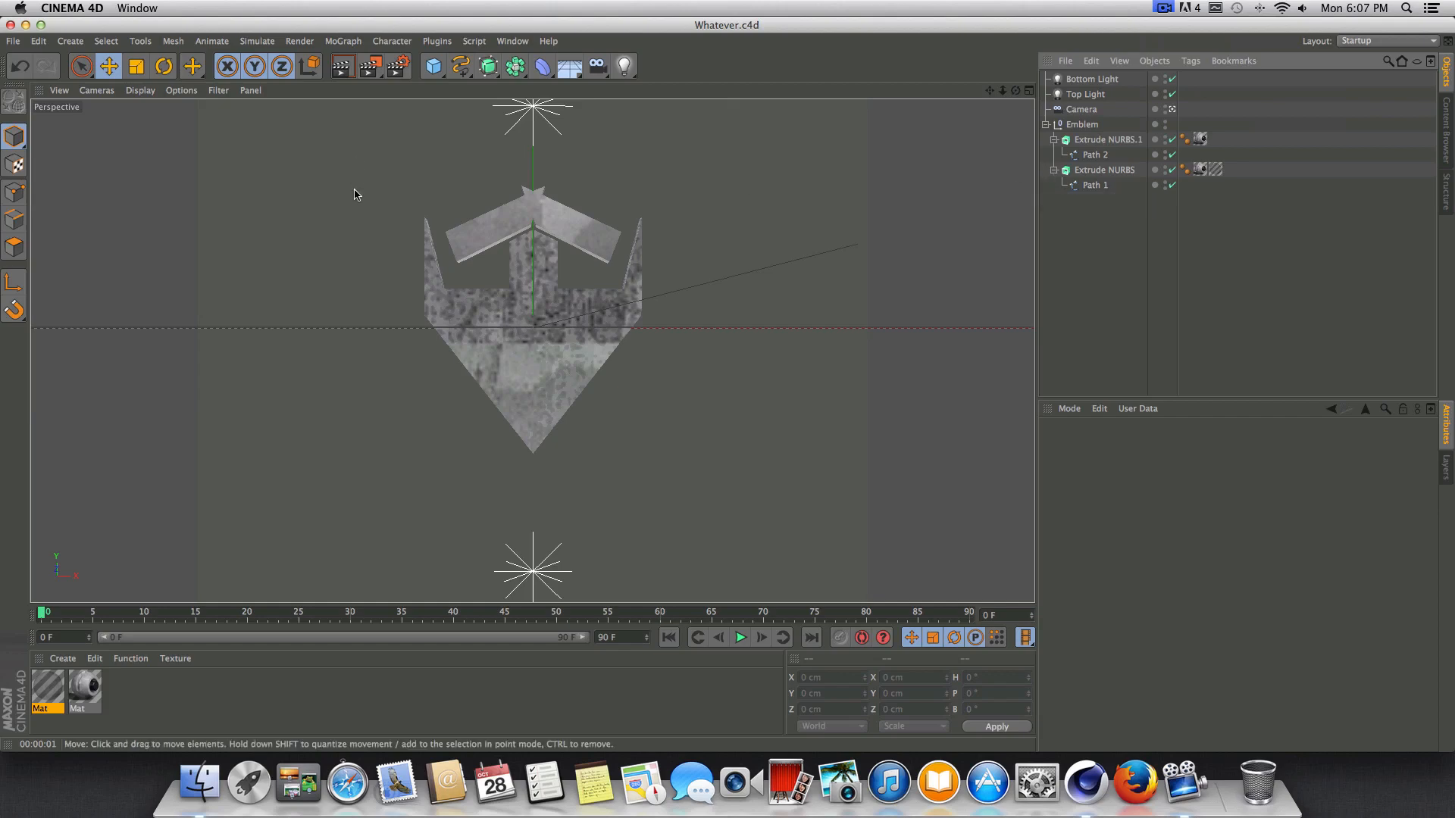
# Set the render output's frame range to All Frames and choose the HDV/HDTV 720 29.97 film/video preset.
pyautogui.click(397, 68)
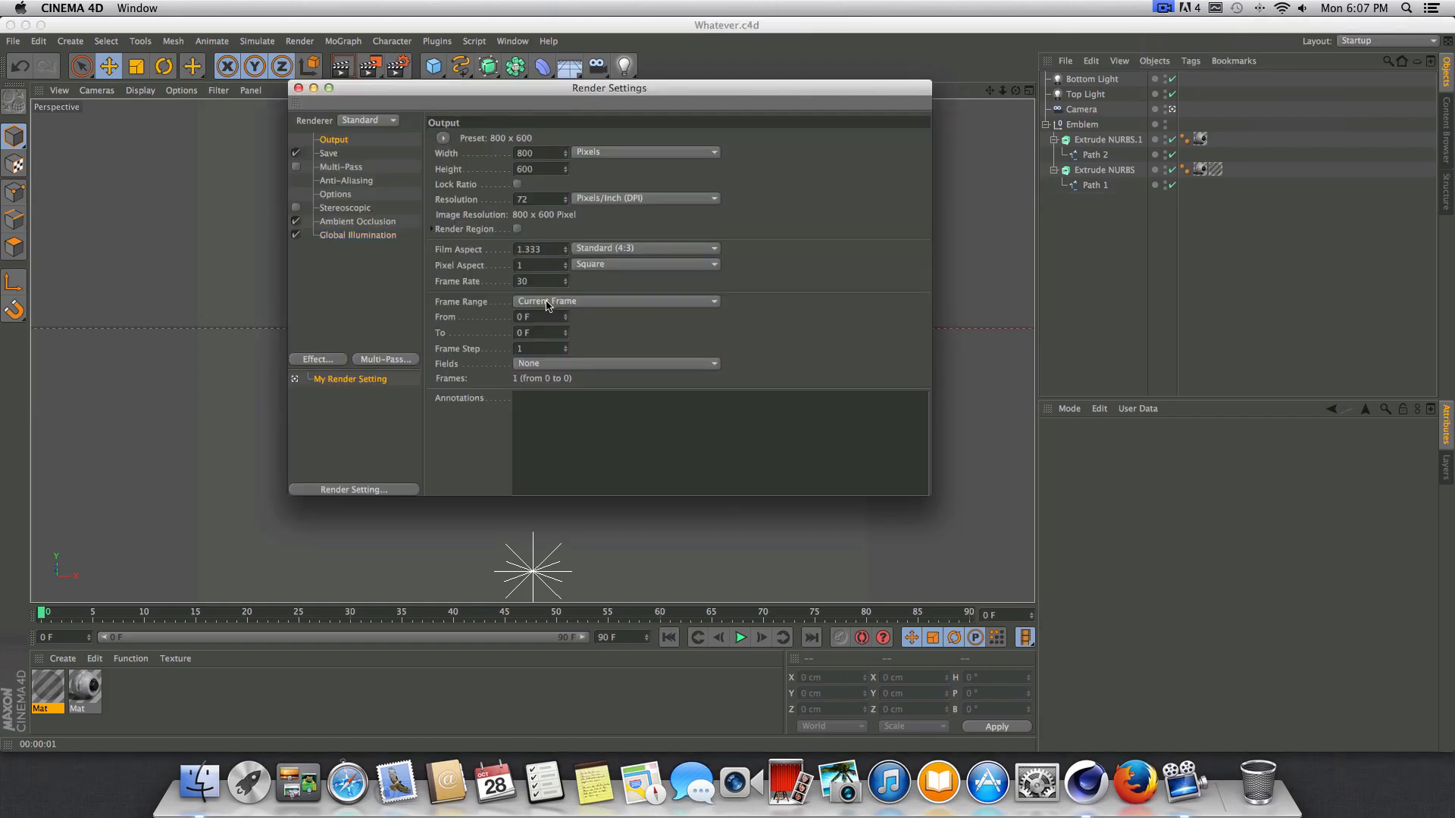
pyautogui.click(583, 302)
pyautogui.click(554, 321)
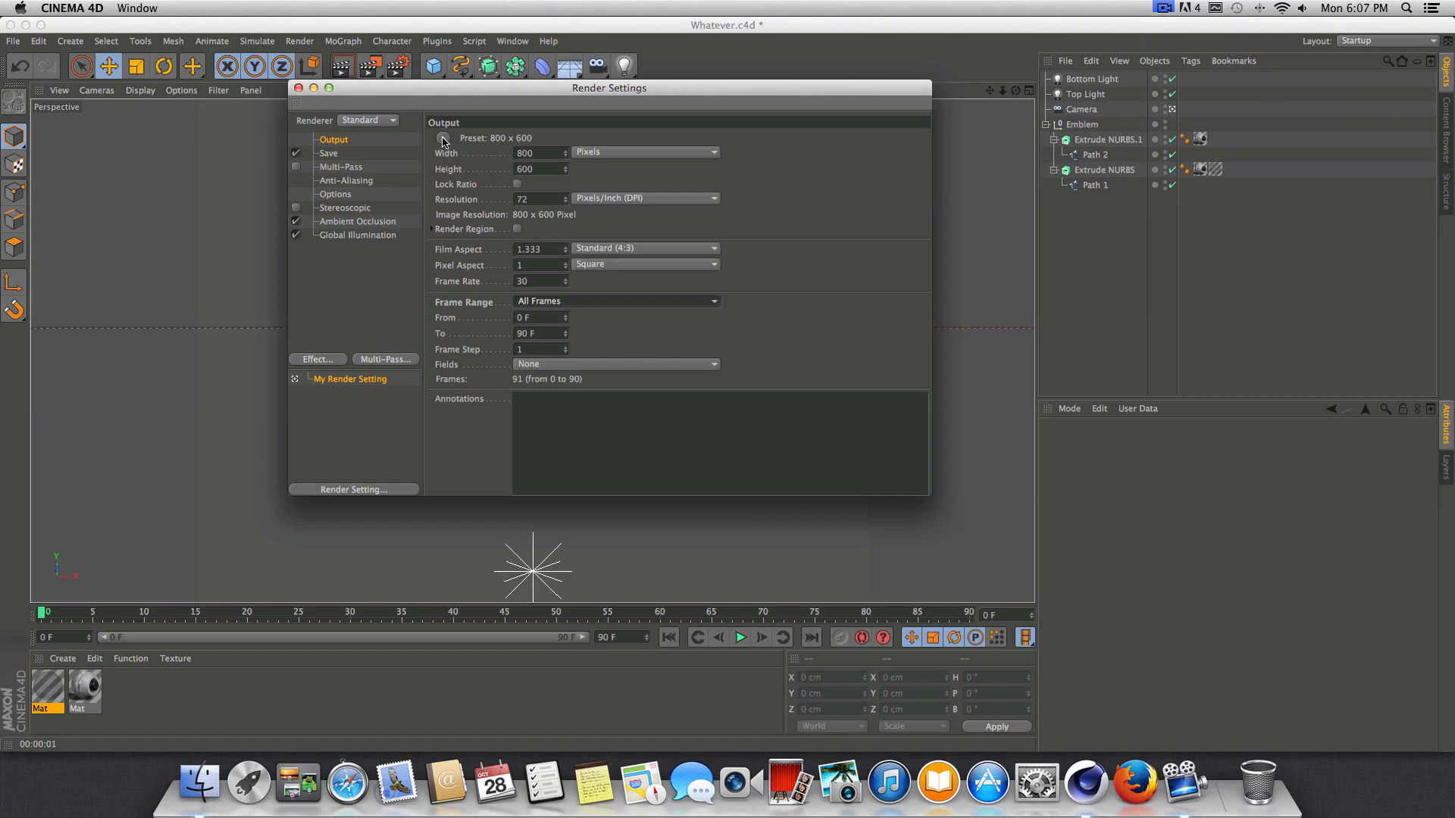
pyautogui.click(445, 139)
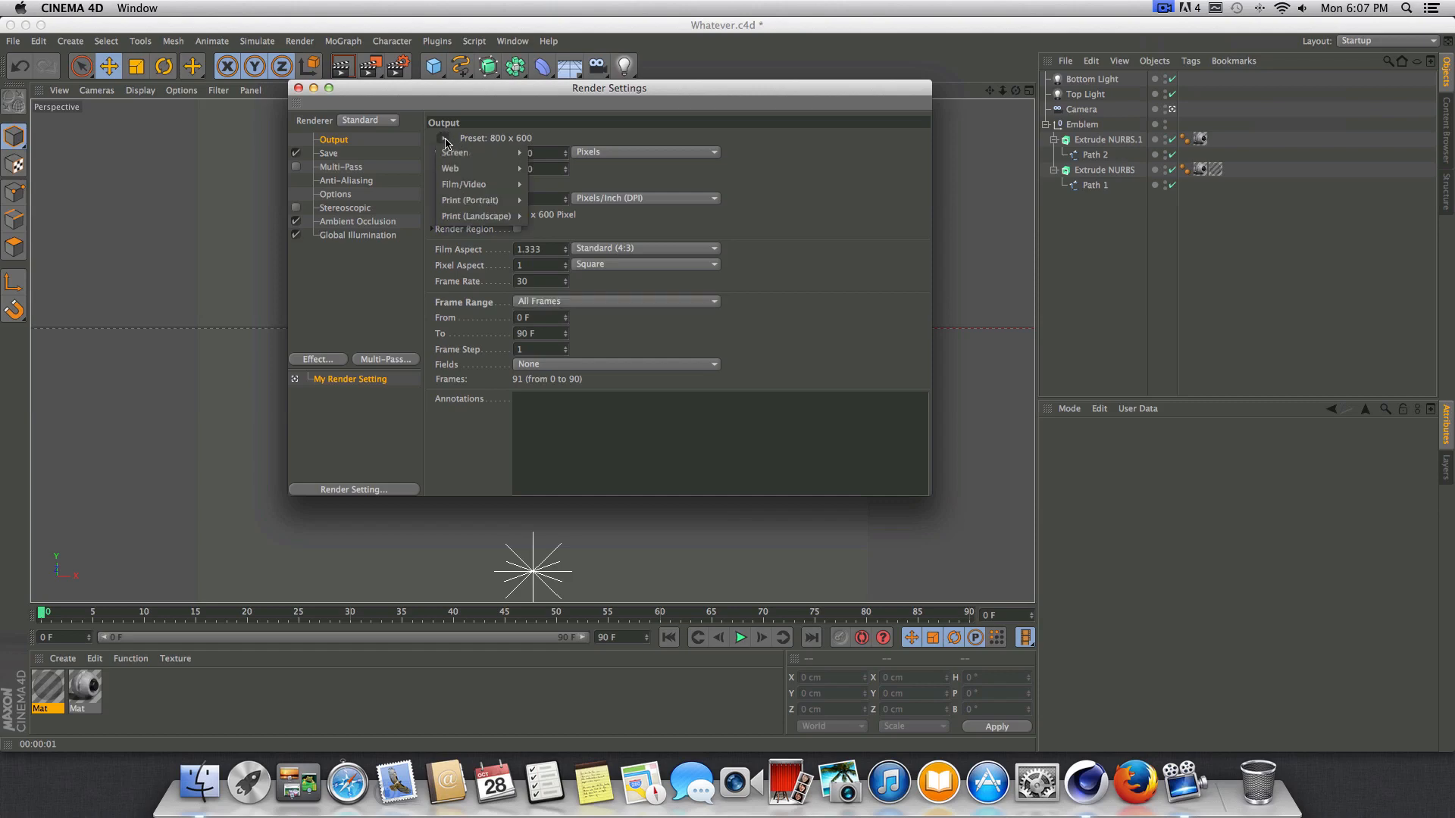
pyautogui.moveTo(470, 175)
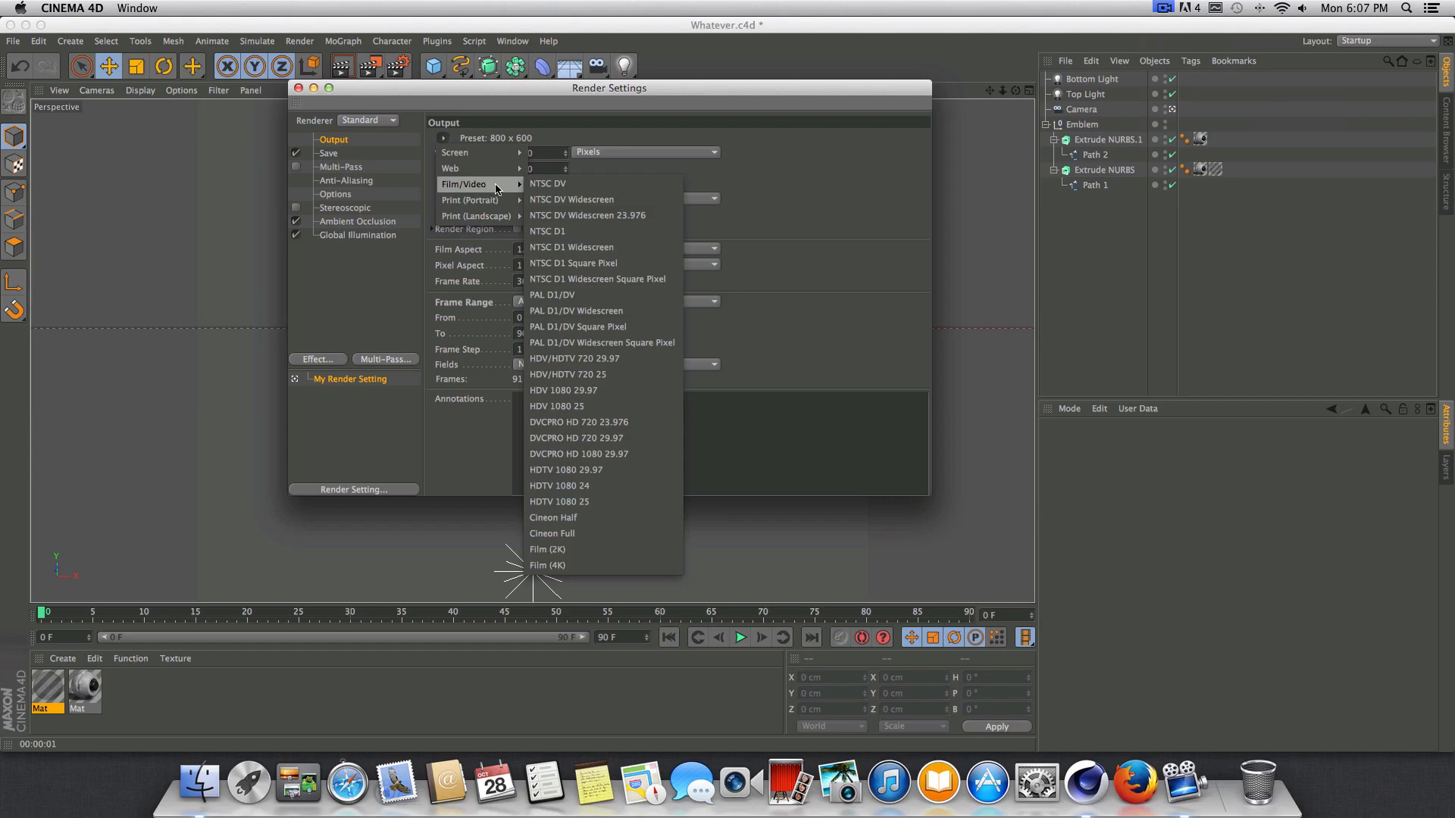
pyautogui.click(610, 362)
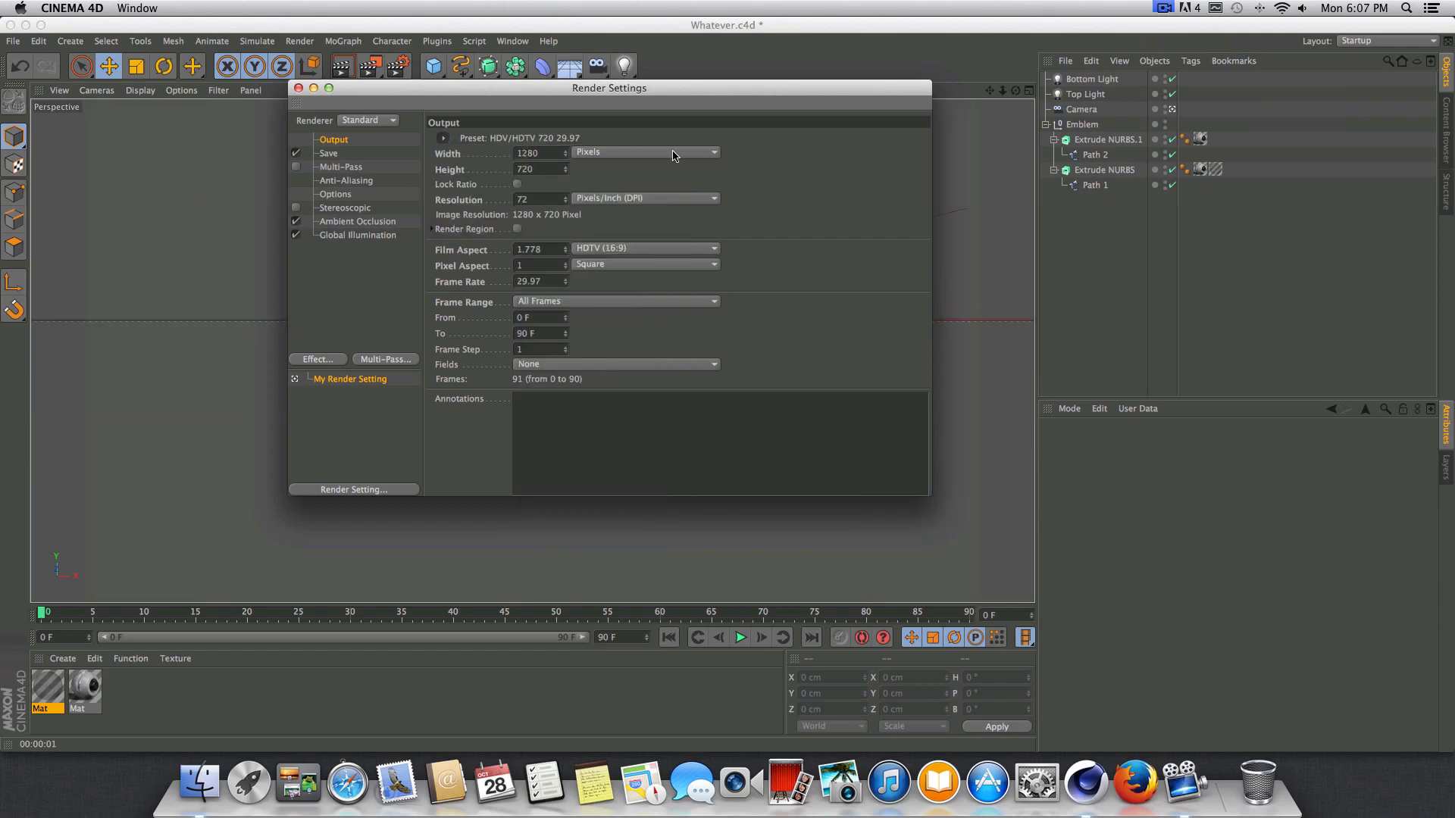
# Check the Save options in the render settings, close them and render a preview of the emblem.
pyautogui.moveTo(547, 91); pyautogui.dragTo(598, 241)
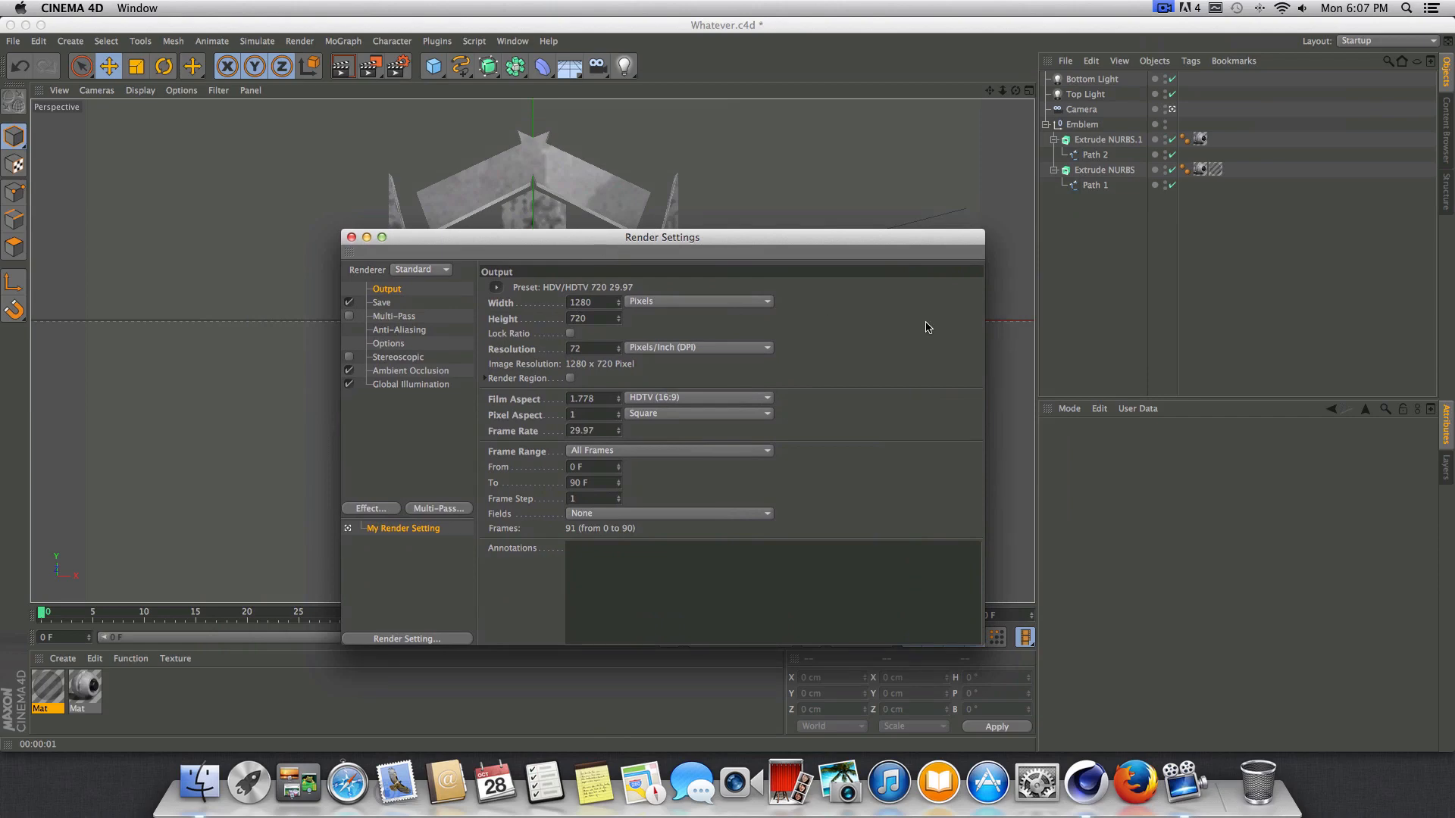
pyautogui.click(394, 317)
pyautogui.click(382, 302)
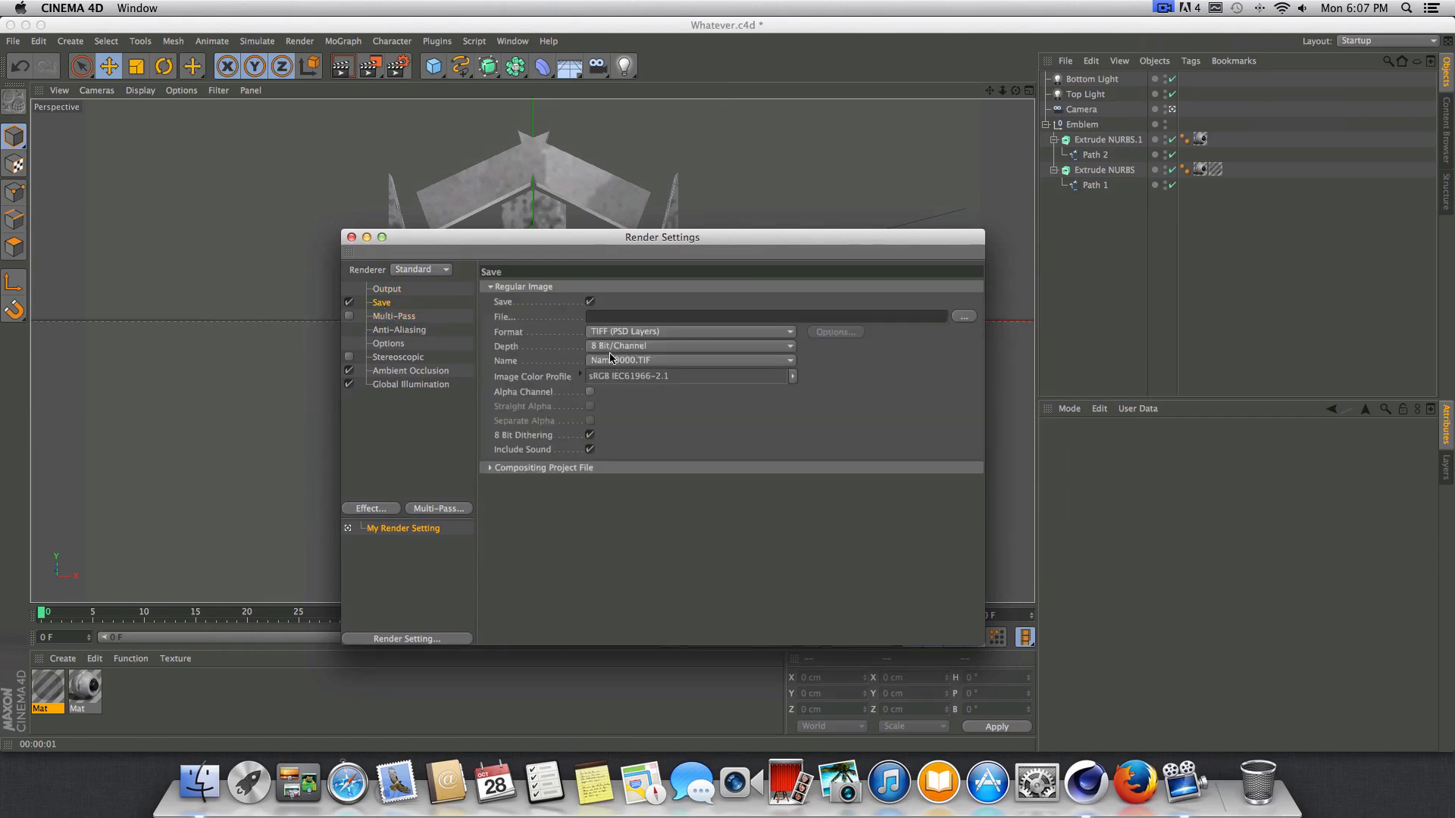
pyautogui.click(351, 238)
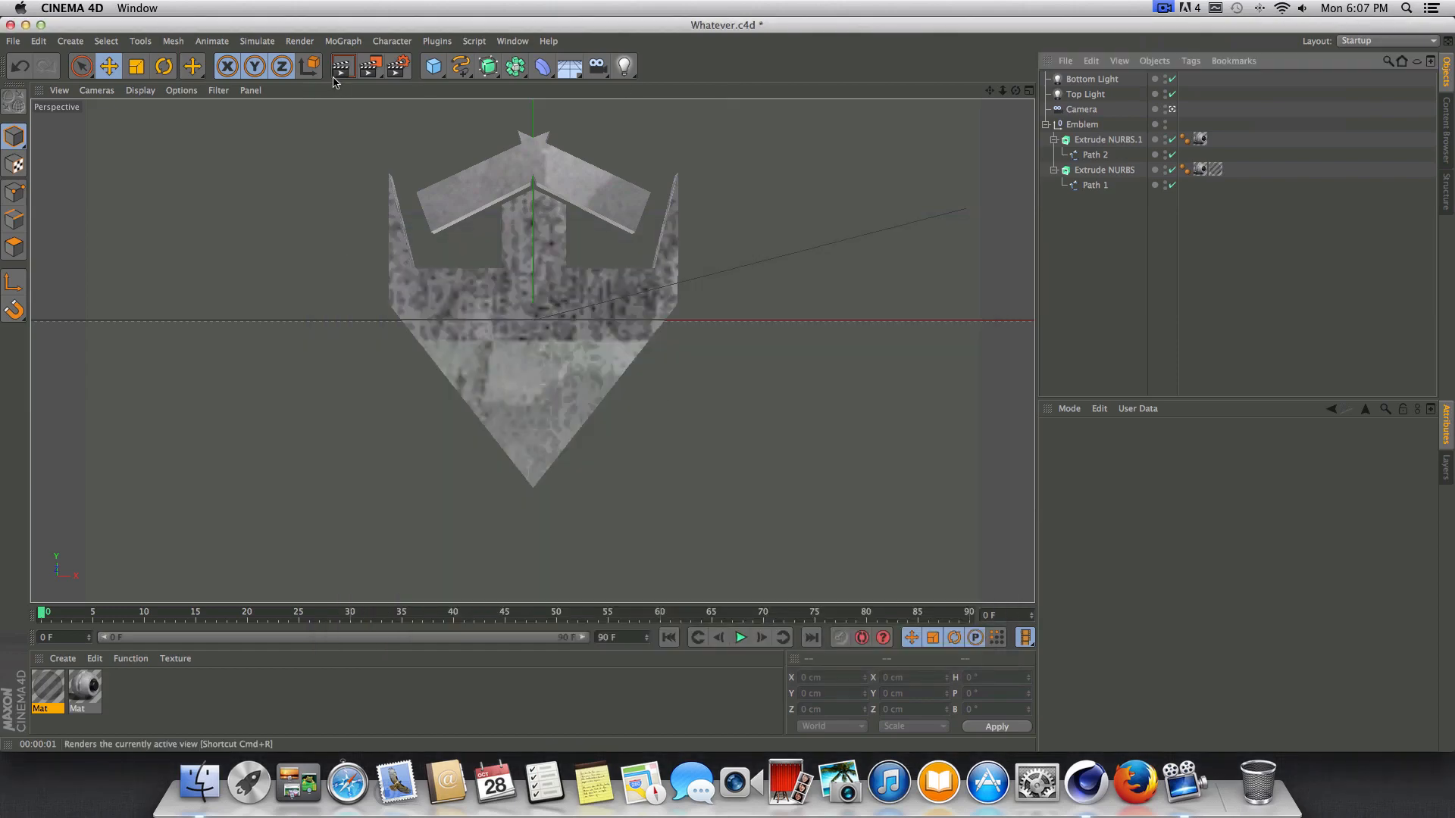
pyautogui.press('super+r')
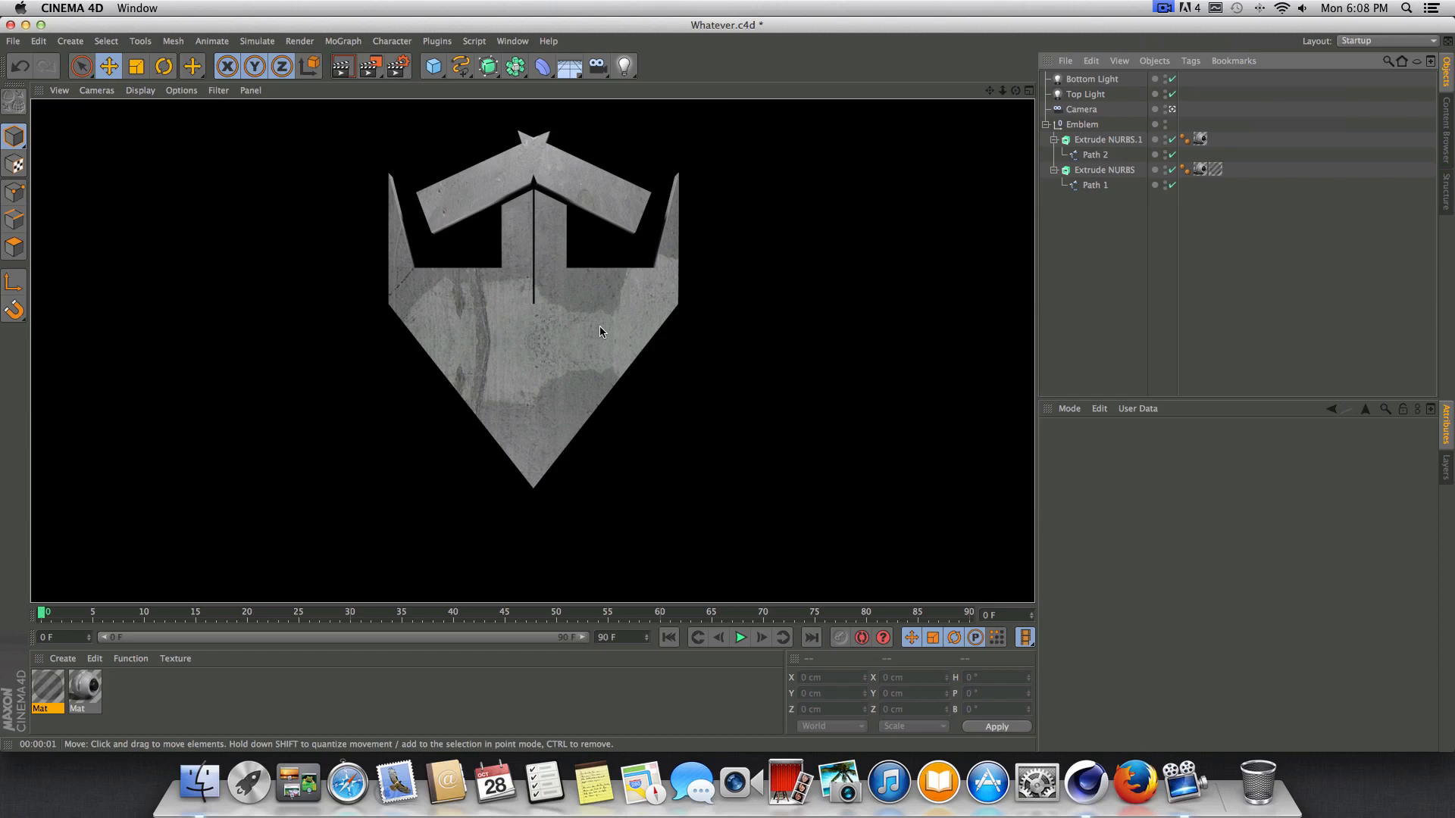
# Leave the camera's view so the viewport shows the emblem, lights and camera from a free angle.
pyautogui.click(1172, 110)
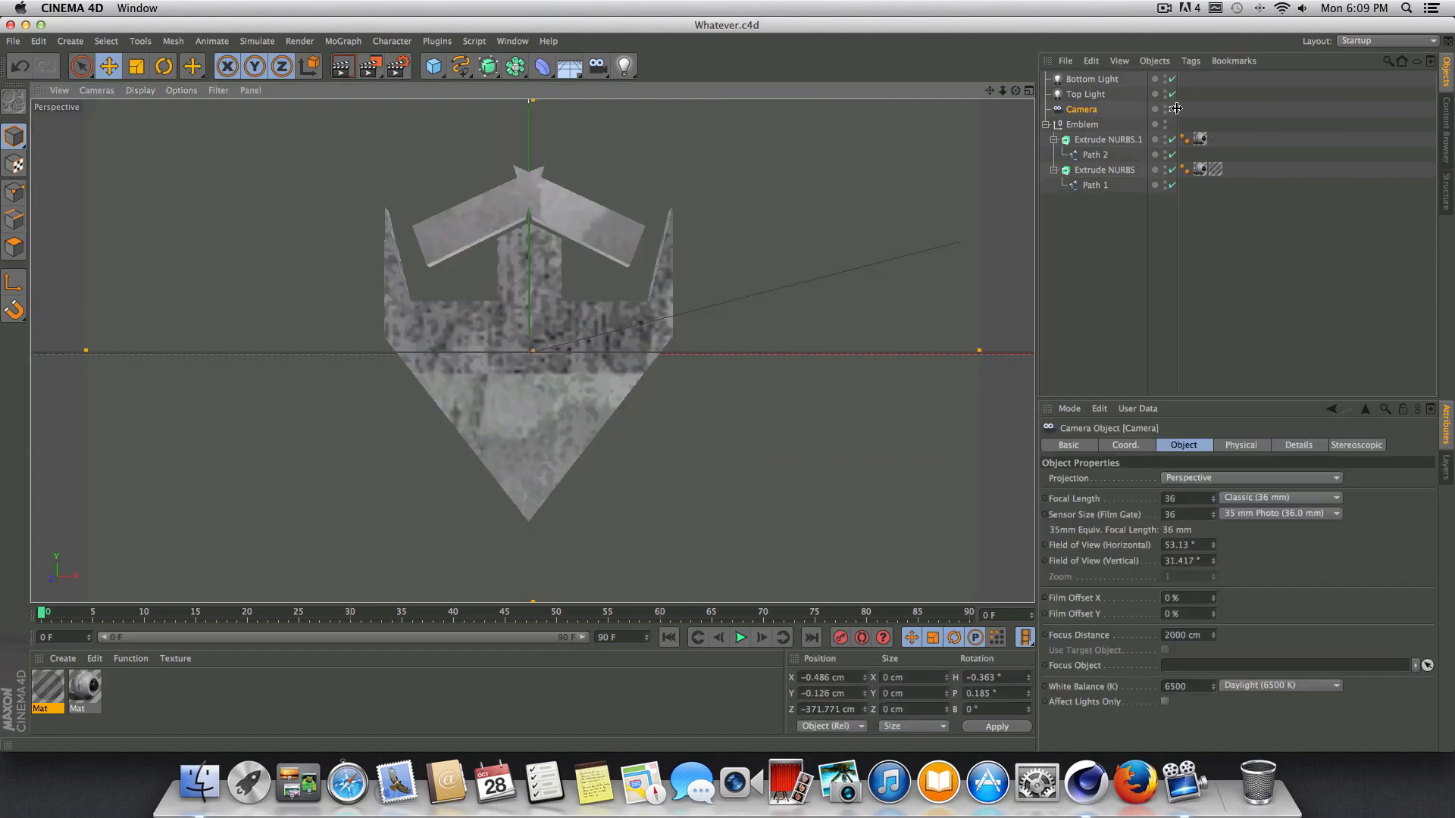
pyautogui.click(1173, 109)
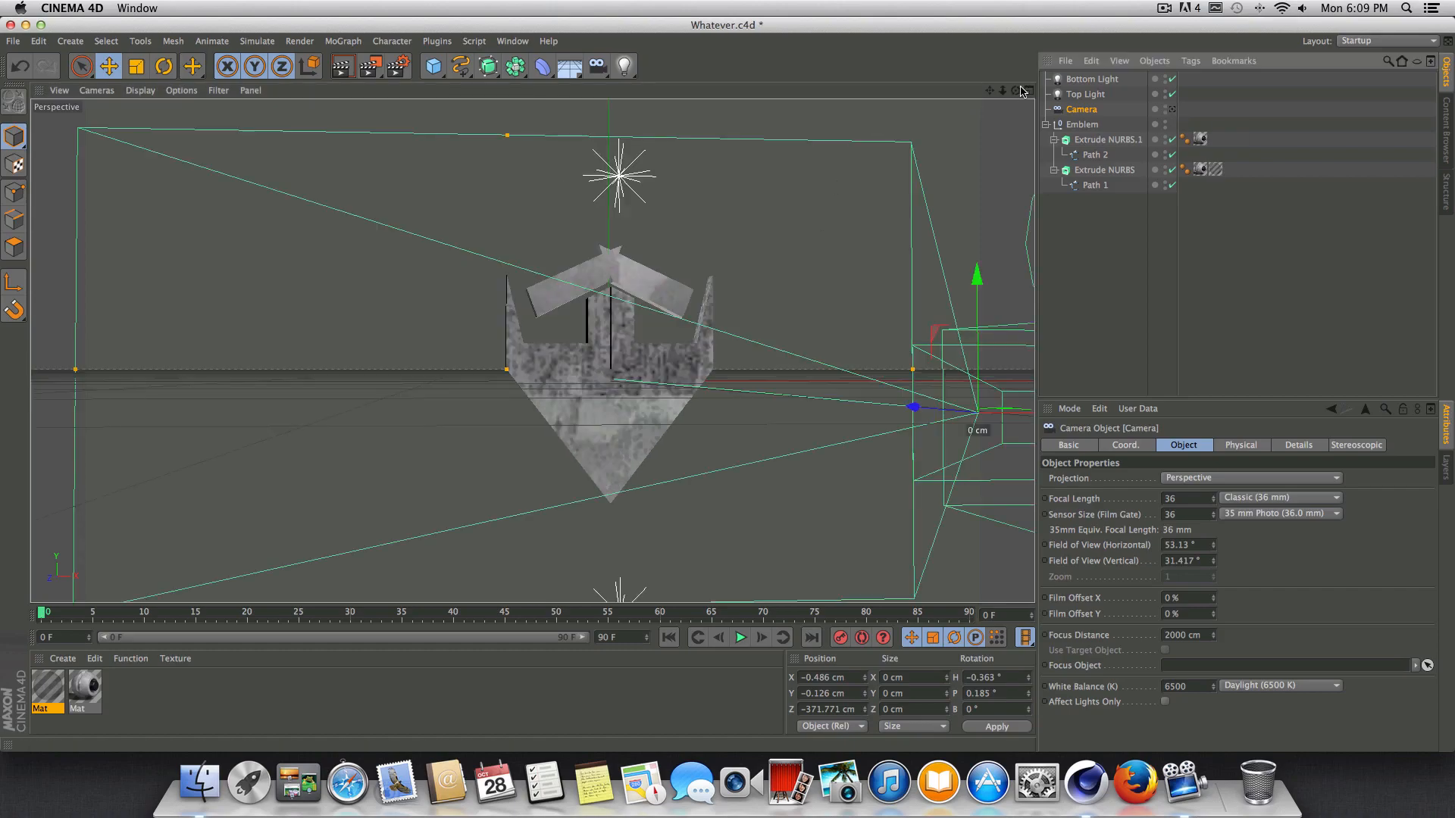
pyautogui.moveTo(1016, 90); pyautogui.dragTo(1038, 35)
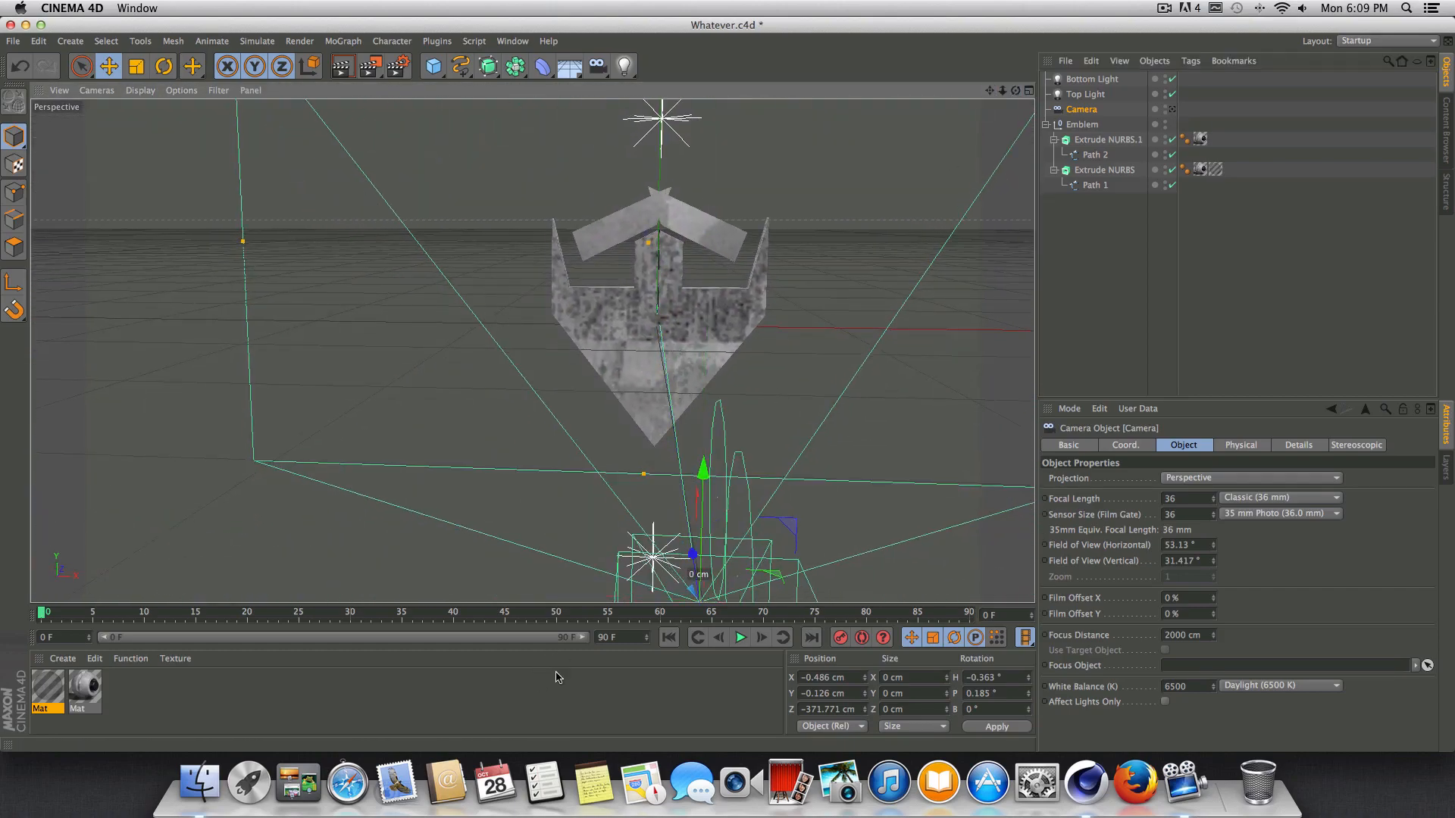
# Lengthen the animation to 300 frames and extend the timeline's preview range to frame 300.
pyautogui.click(631, 633)
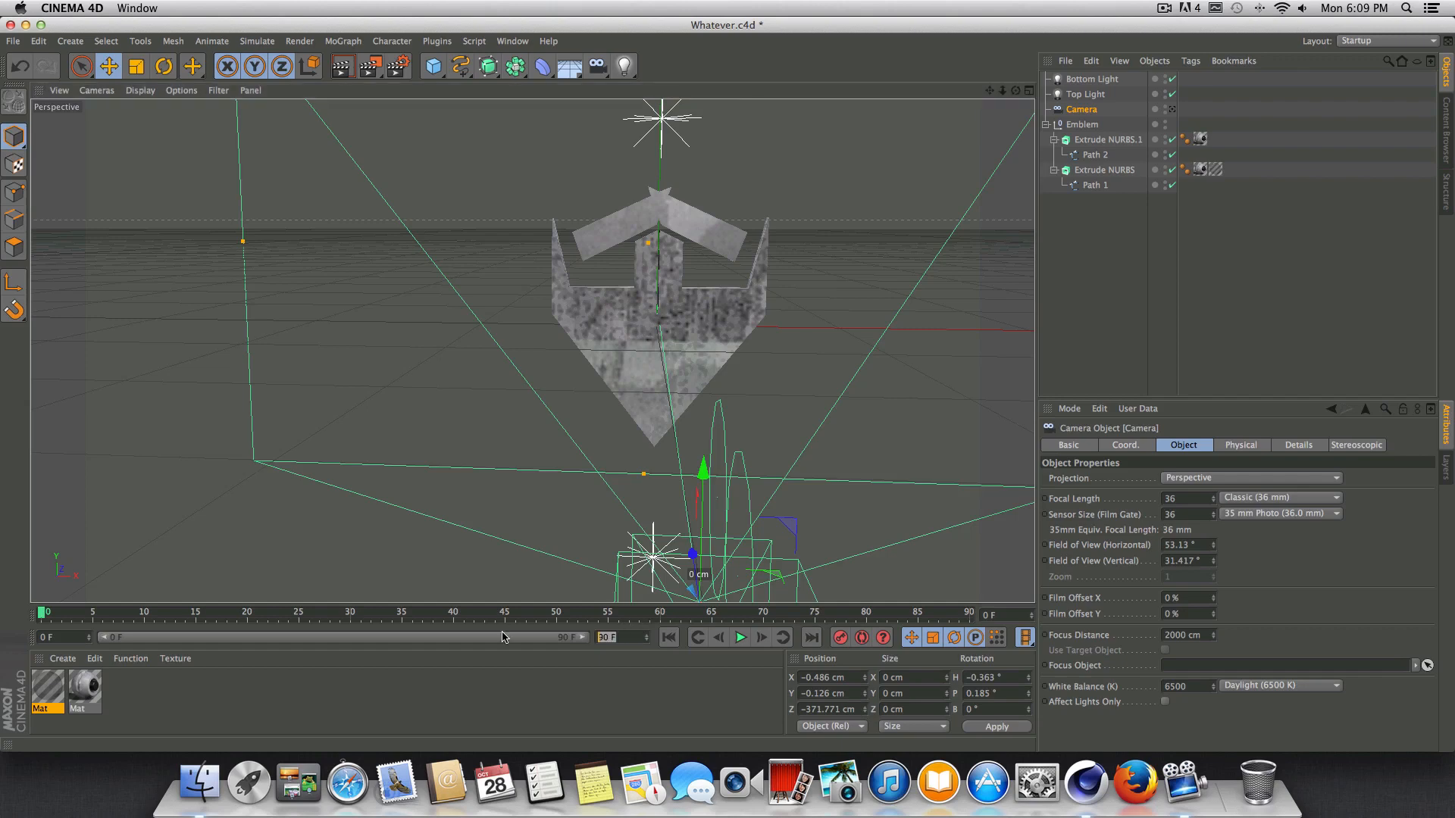
pyautogui.write('300')
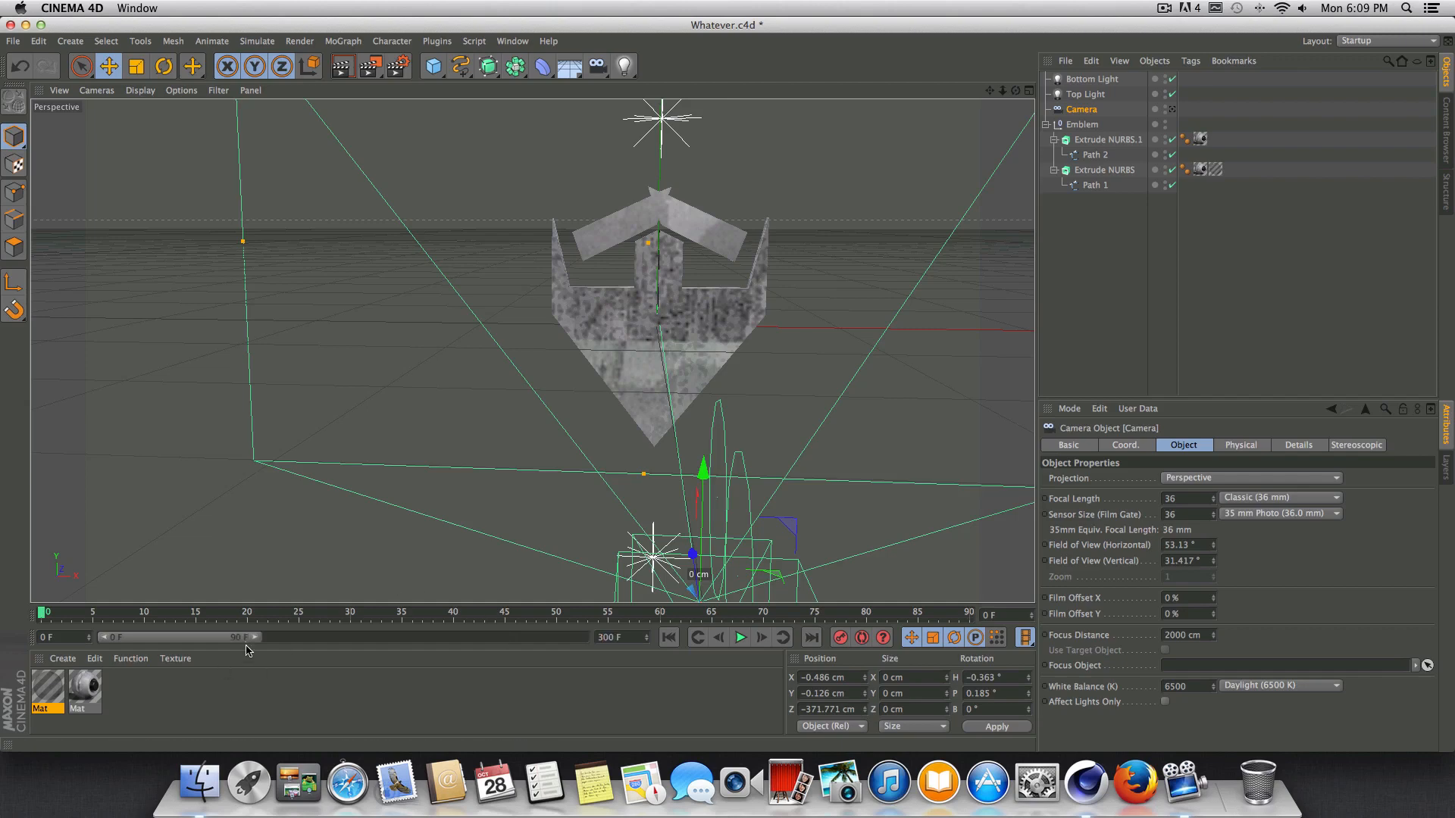
pyautogui.press('Return')
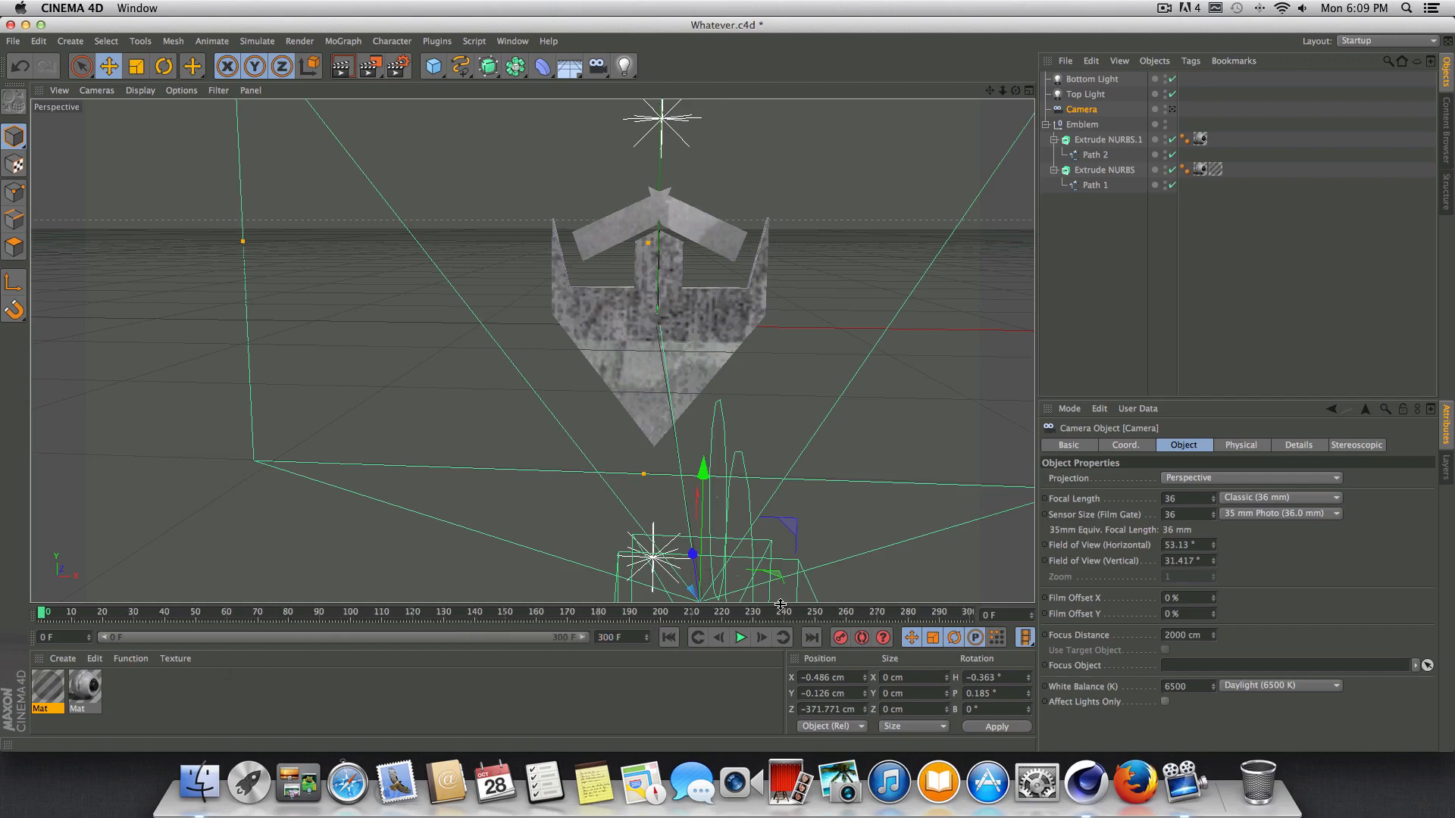
# Go to frame 120 on the timeline, select the Emblem null and collapse its hierarchy.
pyautogui.click(412, 615)
pyautogui.moveTo(1016, 91); pyautogui.dragTo(972, 118)
pyautogui.click(1082, 124)
pyautogui.click(1046, 126)
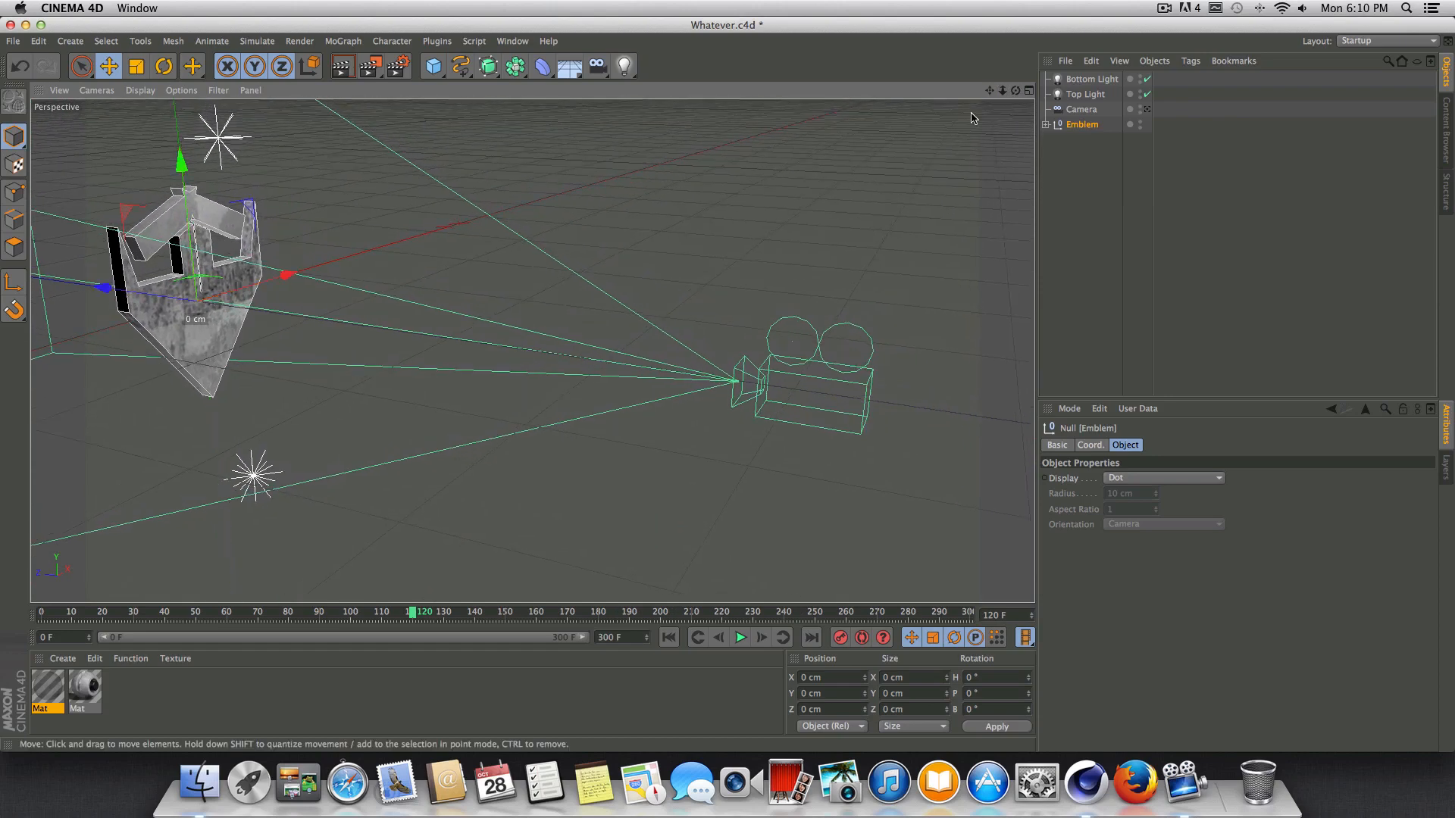
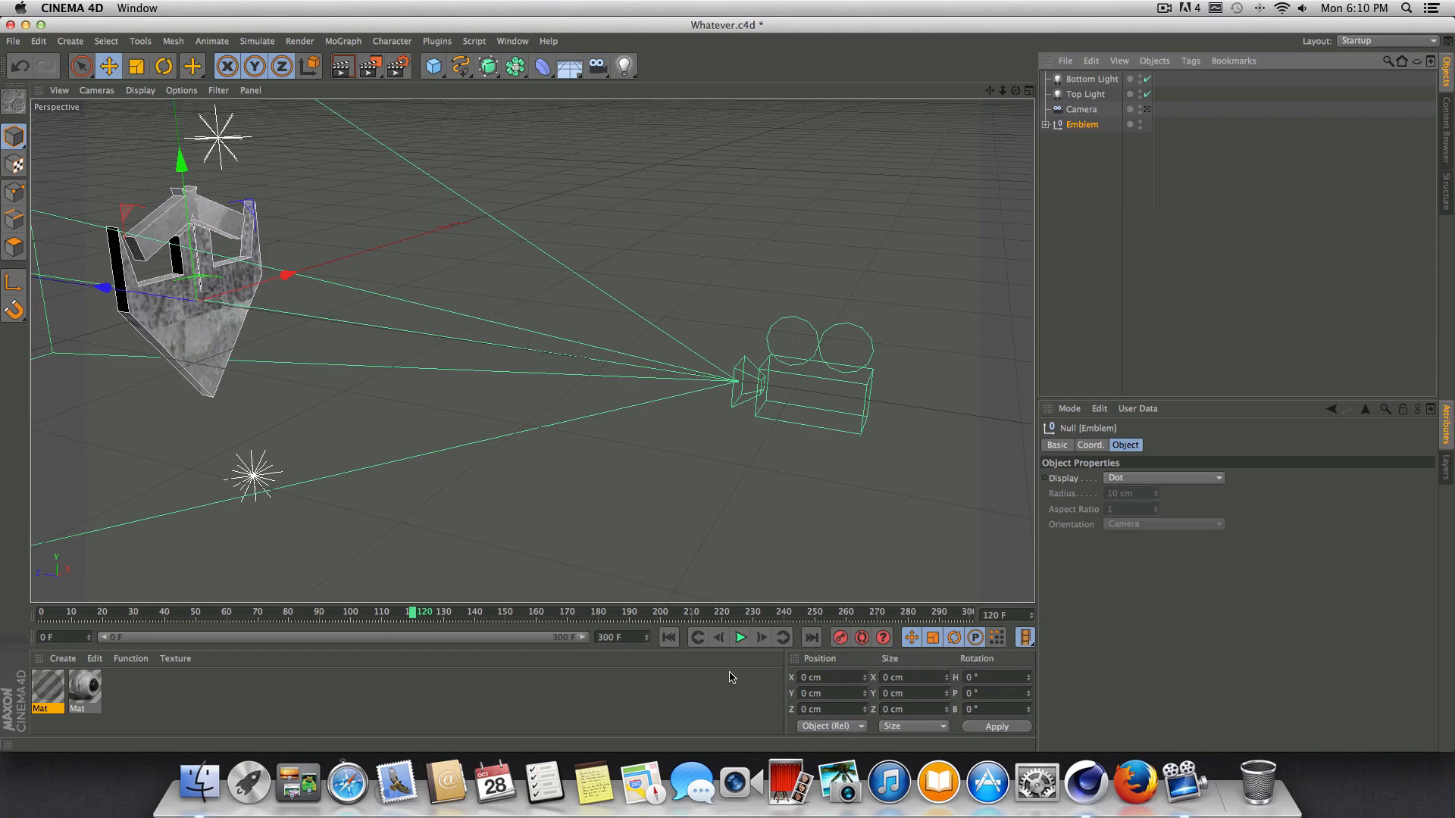
# Record a keyframe for the Emblem at frame 120, then at frame 0 move it behind the camera to Z about -473 cm.
pyautogui.click(839, 639)
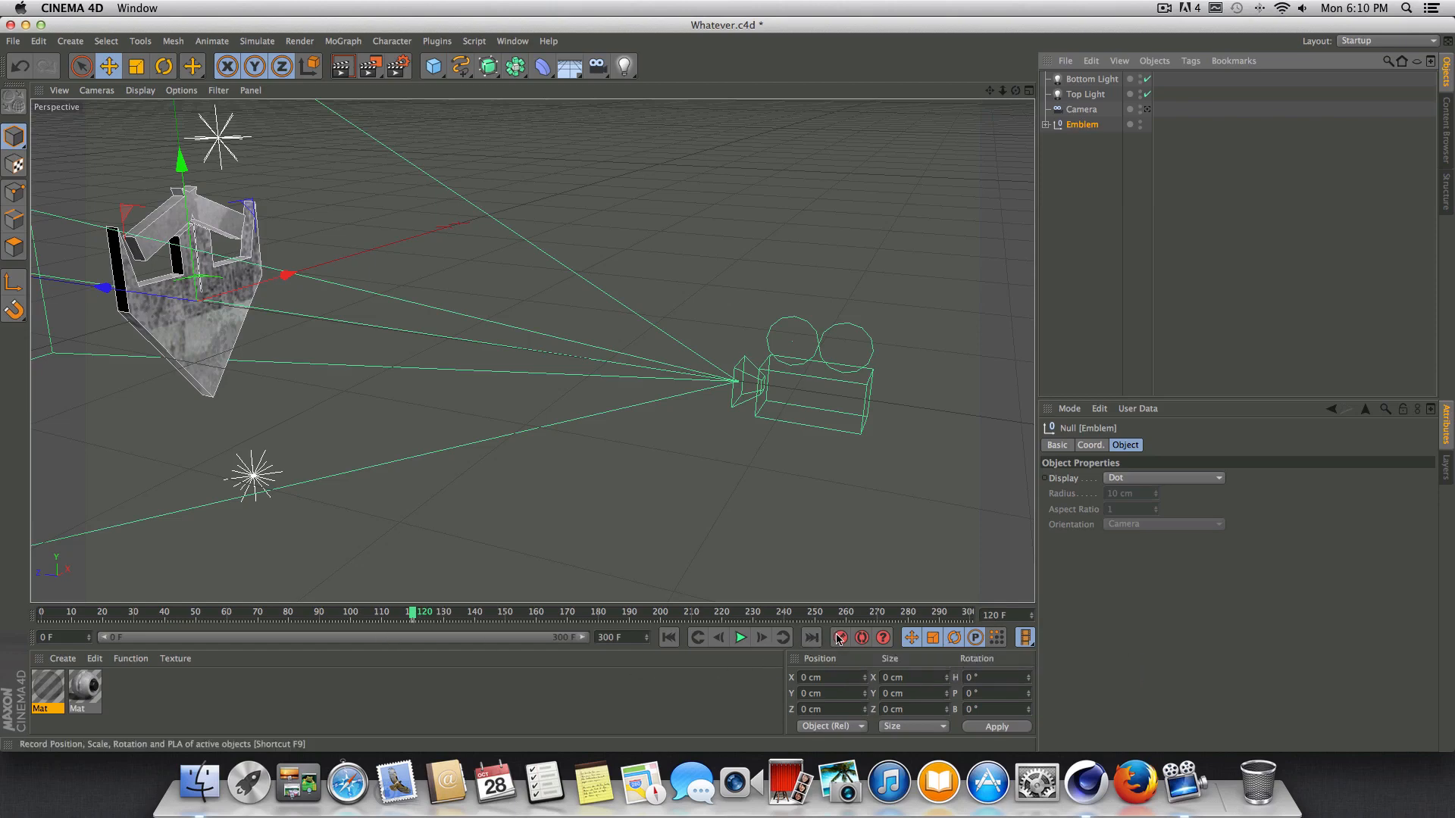
pyautogui.click(668, 638)
pyautogui.scroll(-1, 562, 436)
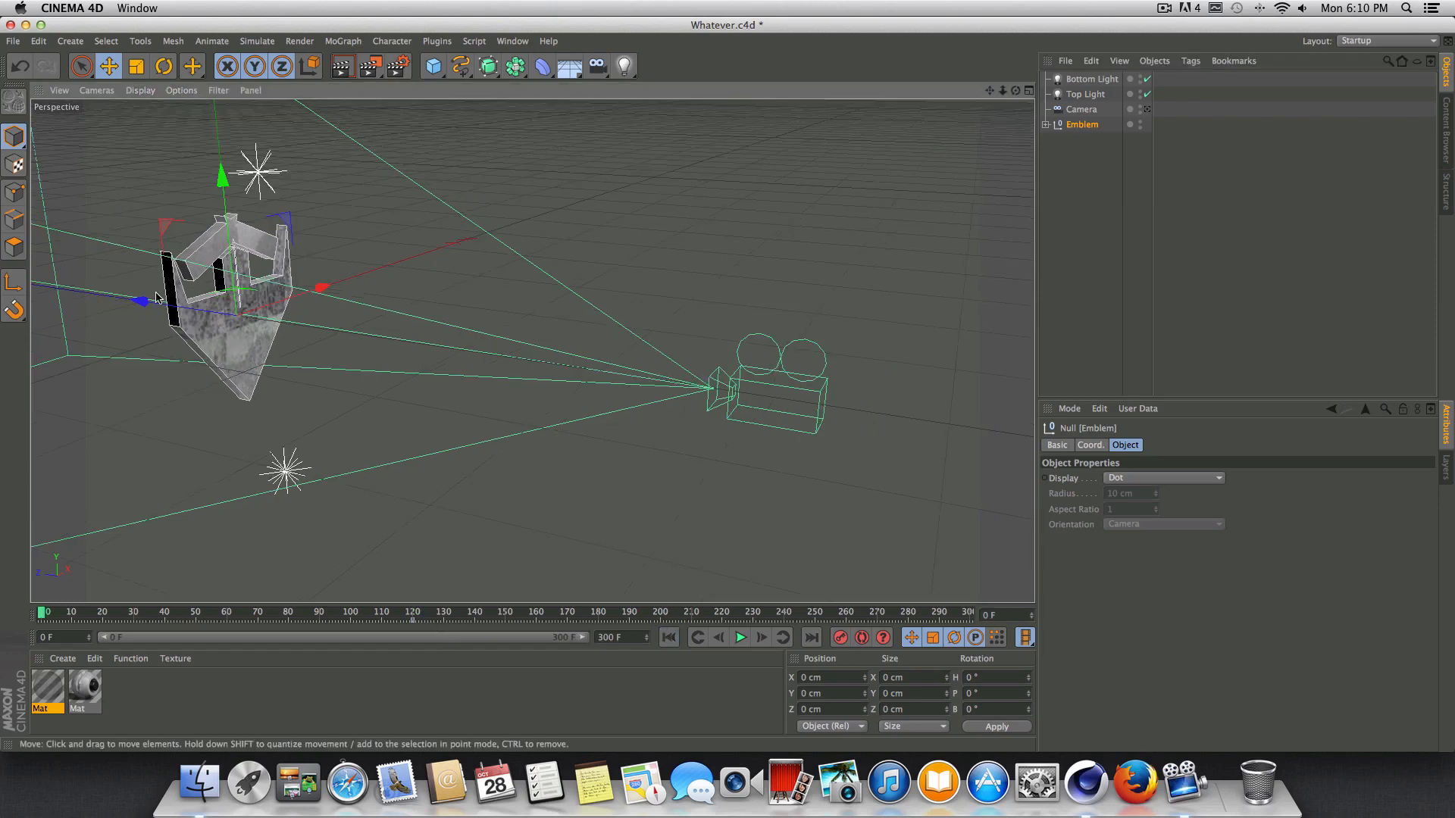
pyautogui.moveTo(147, 303); pyautogui.dragTo(152, 306)
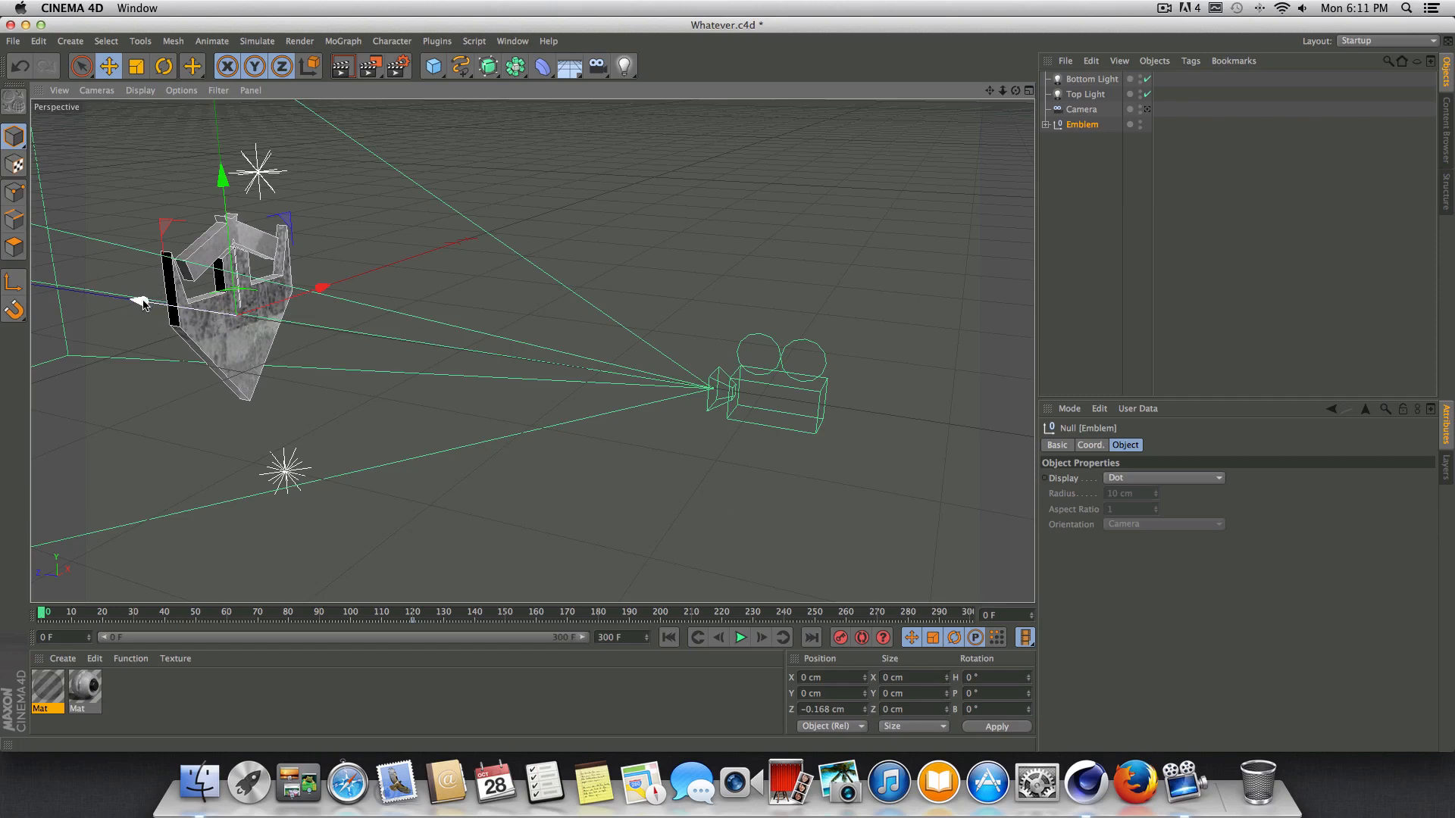
pyautogui.moveTo(139, 303); pyautogui.dragTo(761, 390)
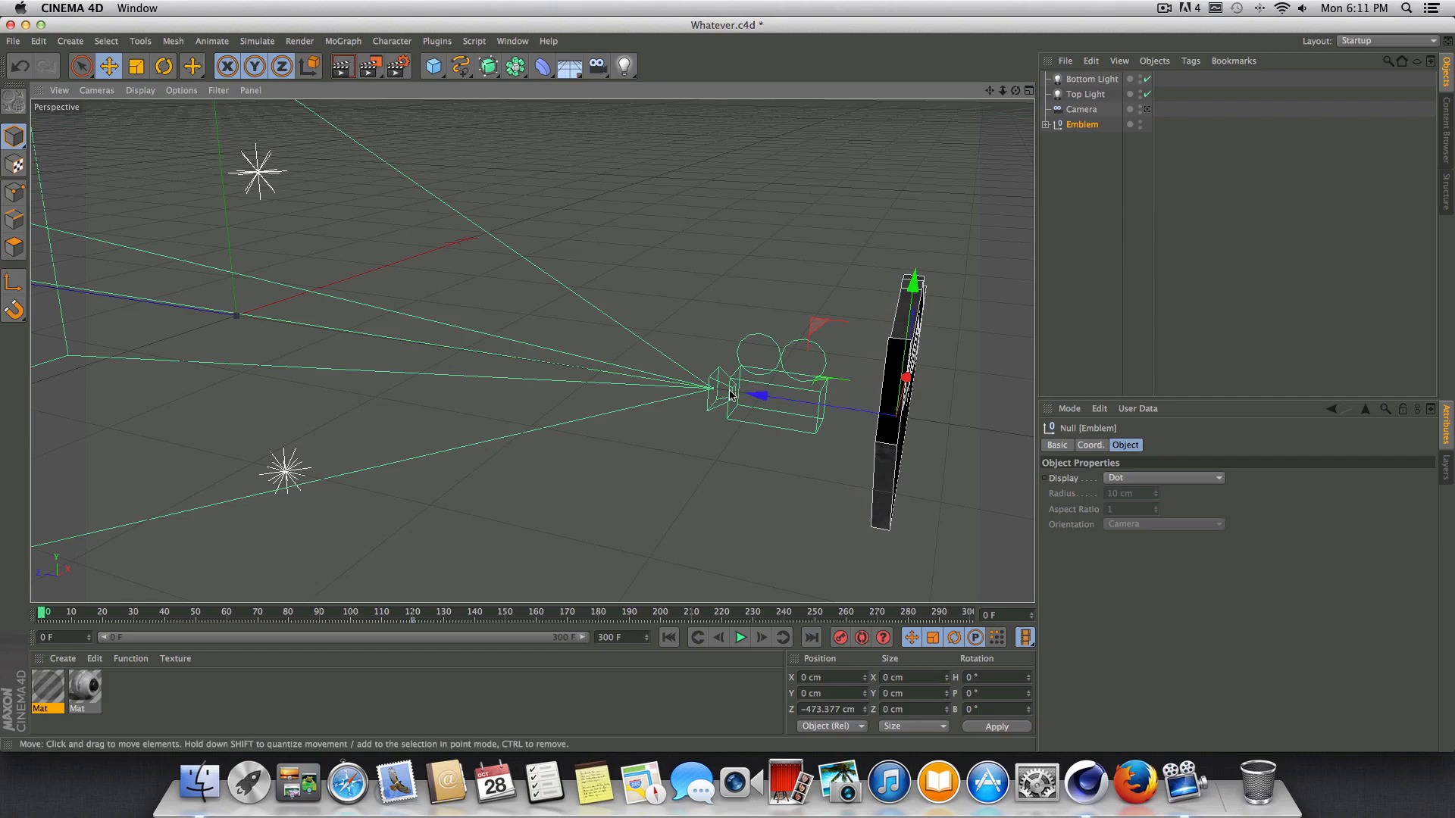
# Raise the Emblem above the camera to Y about 141 cm and record a keyframe at frame 0.
pyautogui.moveTo(989, 90); pyautogui.dragTo(643, 123)
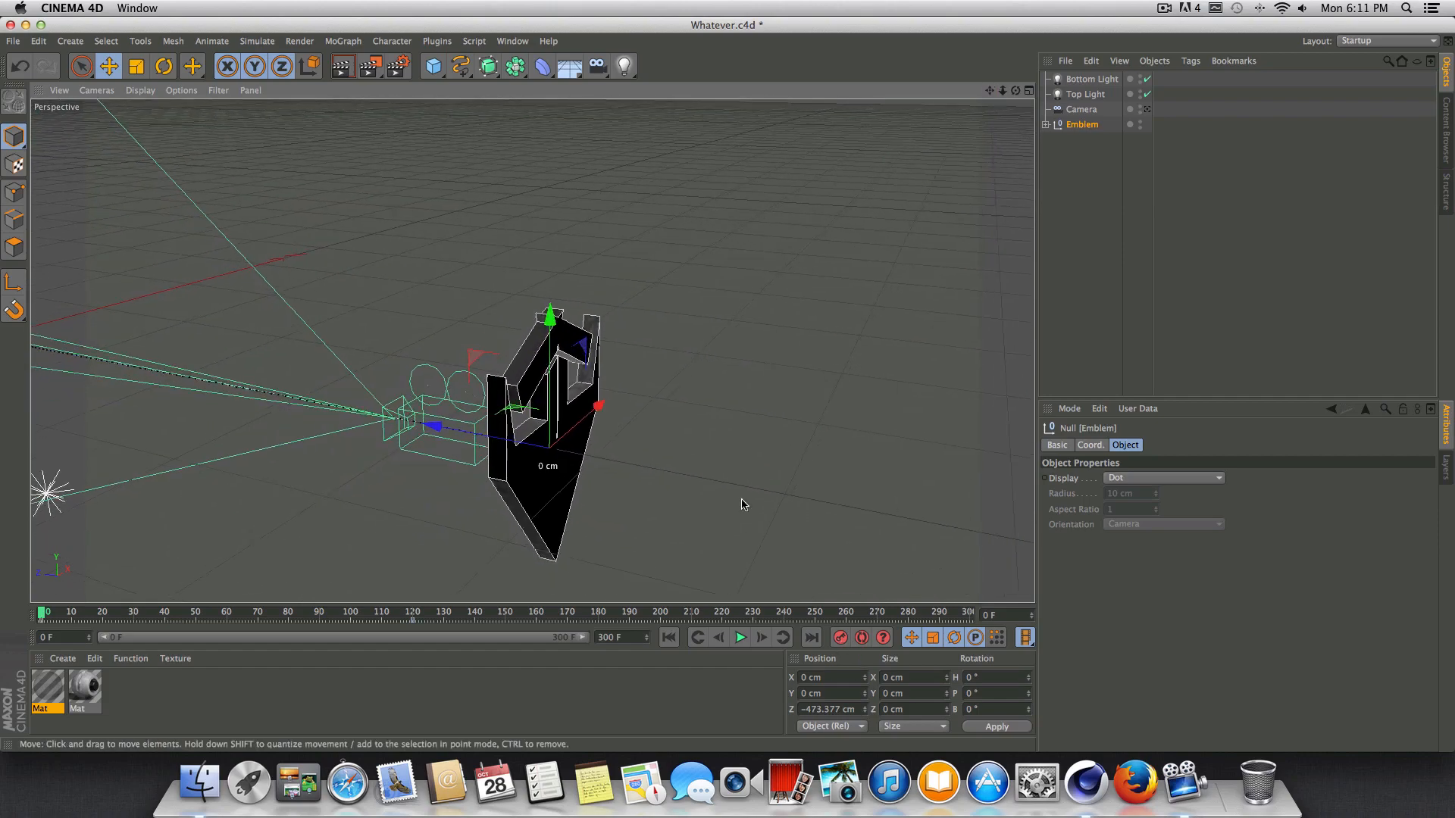
pyautogui.moveTo(561, 317); pyautogui.dragTo(587, 17)
pyautogui.moveTo(1015, 90); pyautogui.dragTo(532, 351)
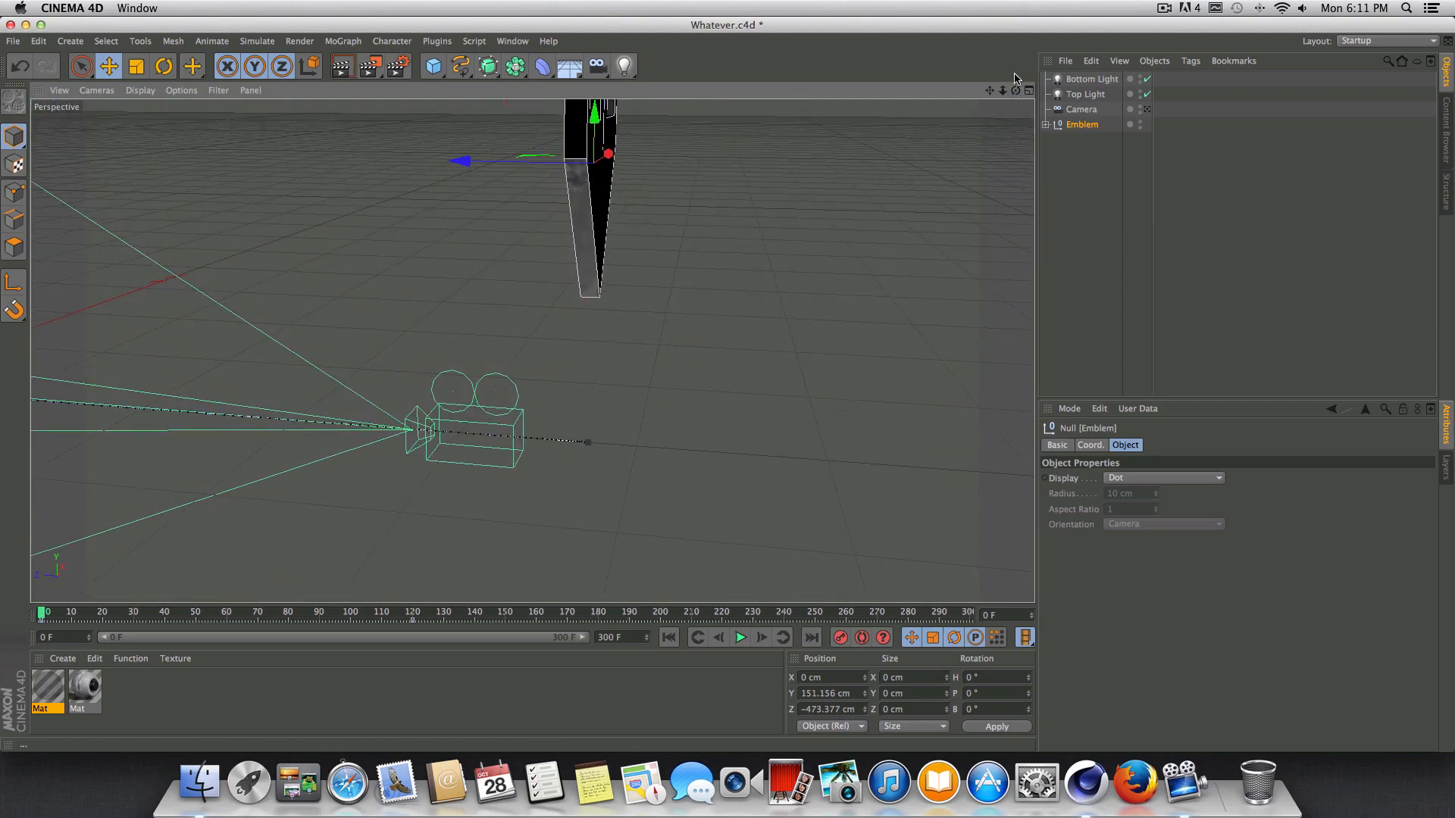
pyautogui.moveTo(989, 92); pyautogui.dragTo(532, 351)
pyautogui.moveTo(593, 105); pyautogui.dragTo(592, 125)
pyautogui.click(840, 637)
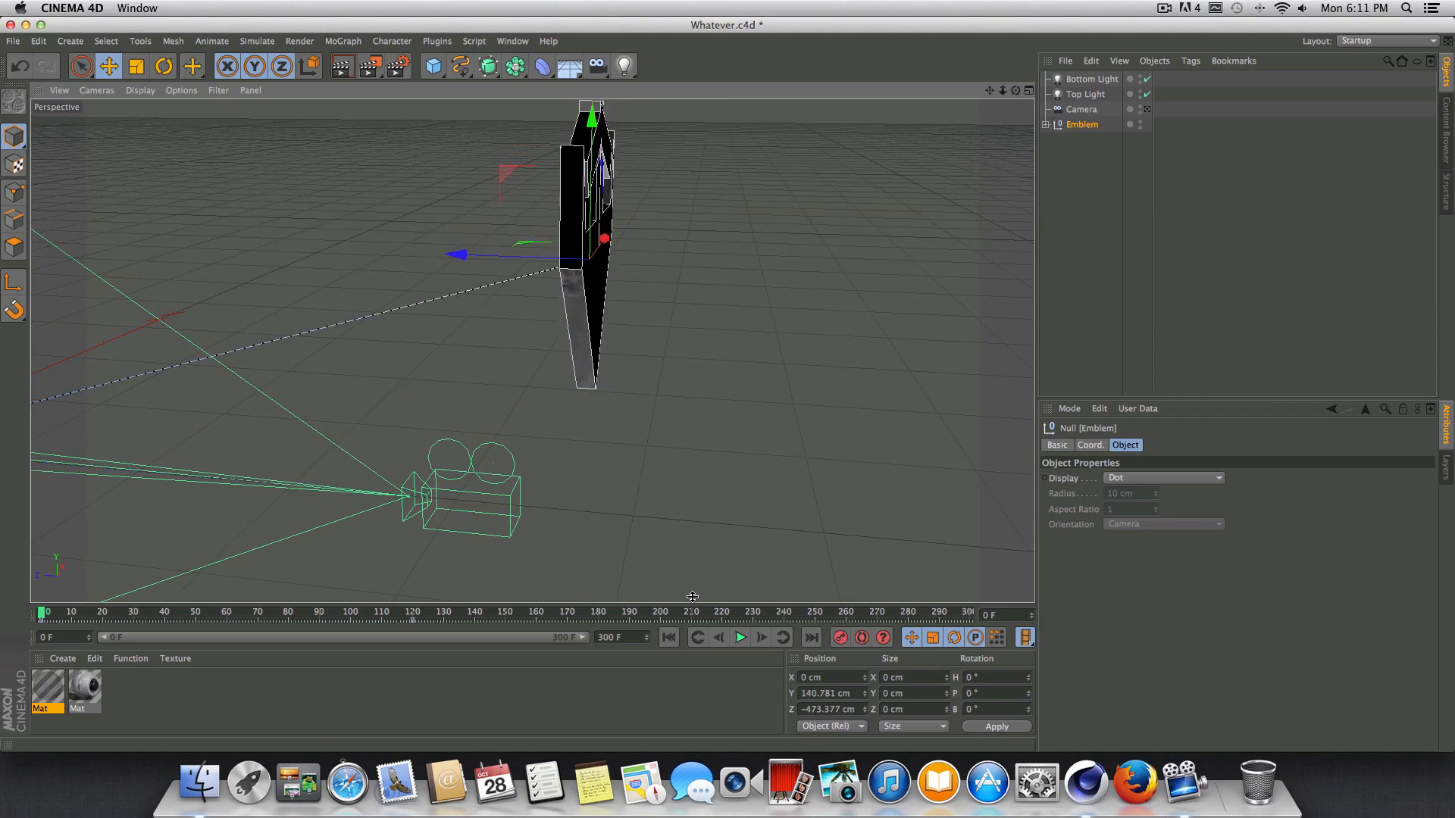
# Play the animation twice from frame 0, viewing the emblem's path past the camera from different angles.
pyautogui.moveTo(1016, 90); pyautogui.dragTo(715, 683)
pyautogui.click(740, 638)
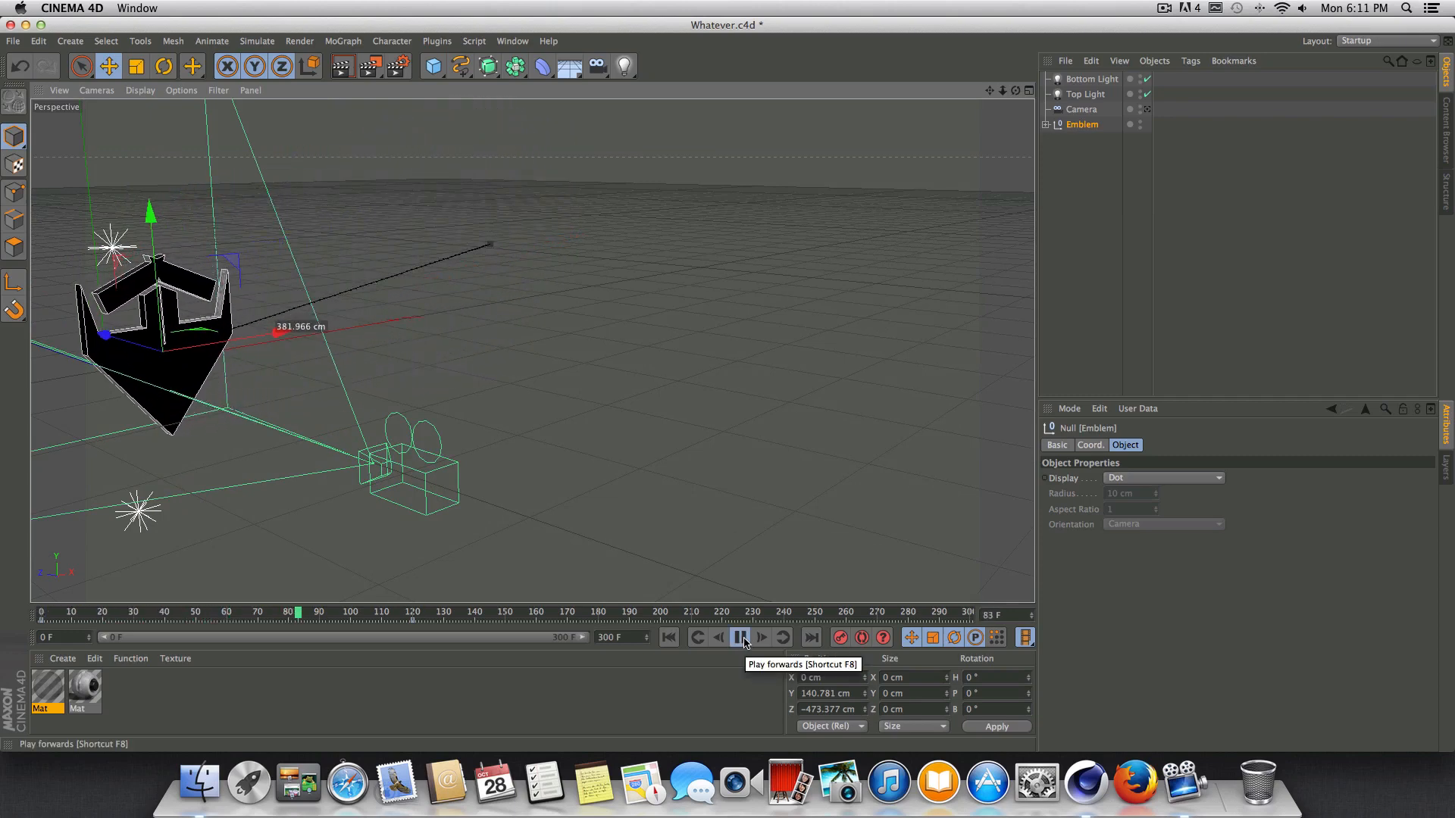
pyautogui.click(742, 637)
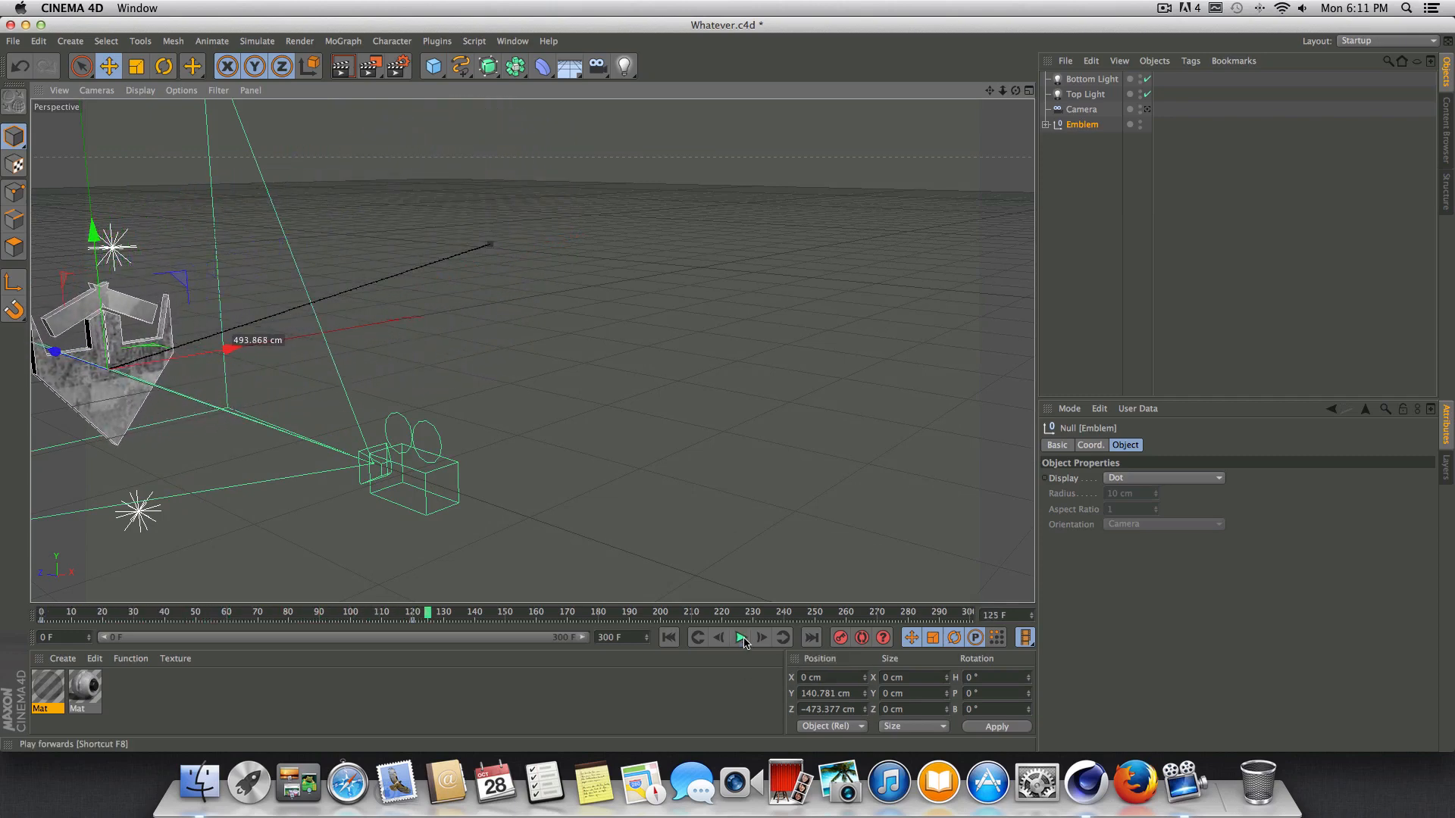
pyautogui.click(670, 639)
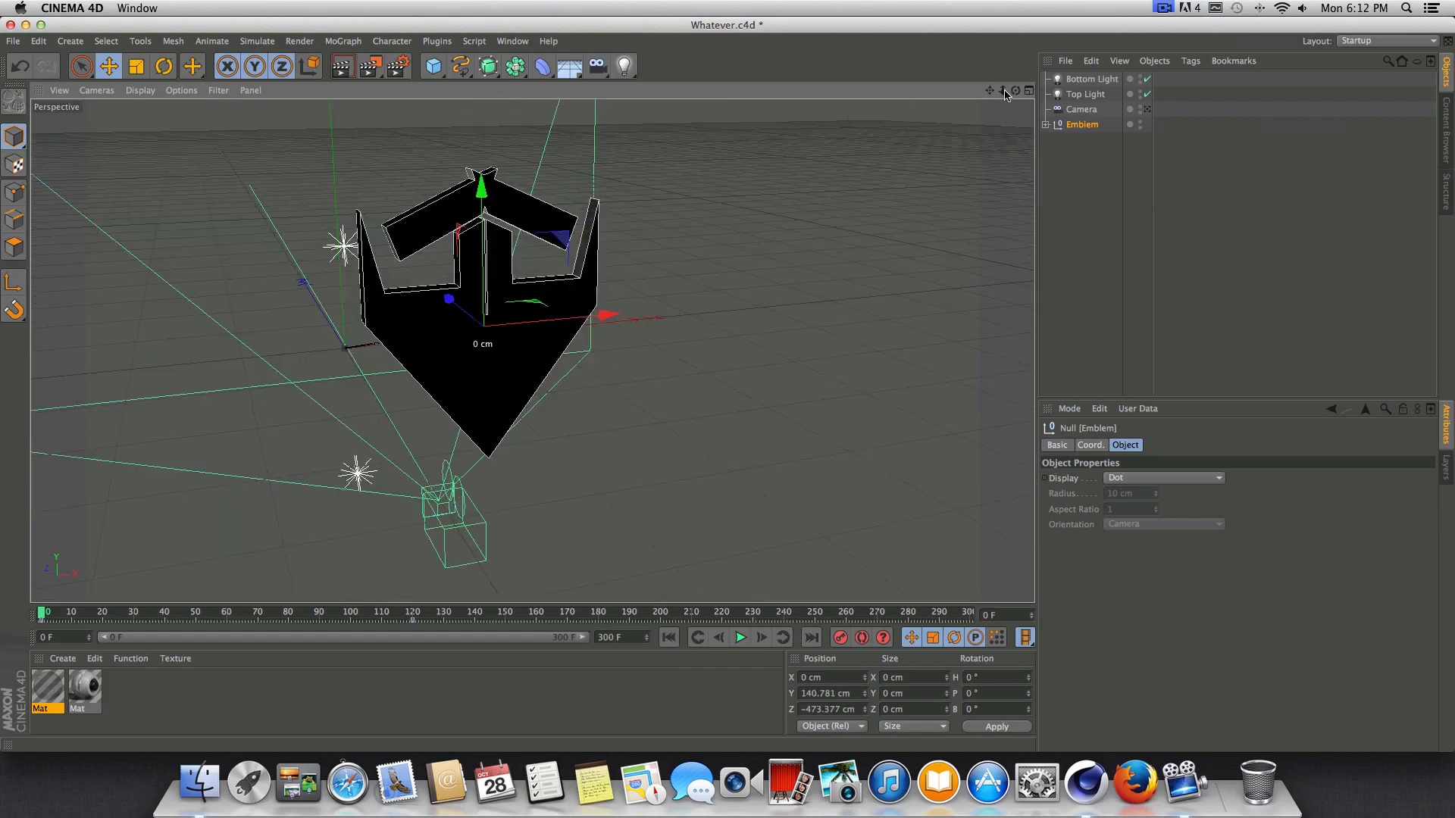
pyautogui.moveTo(1016, 90); pyautogui.dragTo(1247, 54)
pyautogui.moveTo(1014, 92); pyautogui.dragTo(767, 476)
pyautogui.click(741, 637)
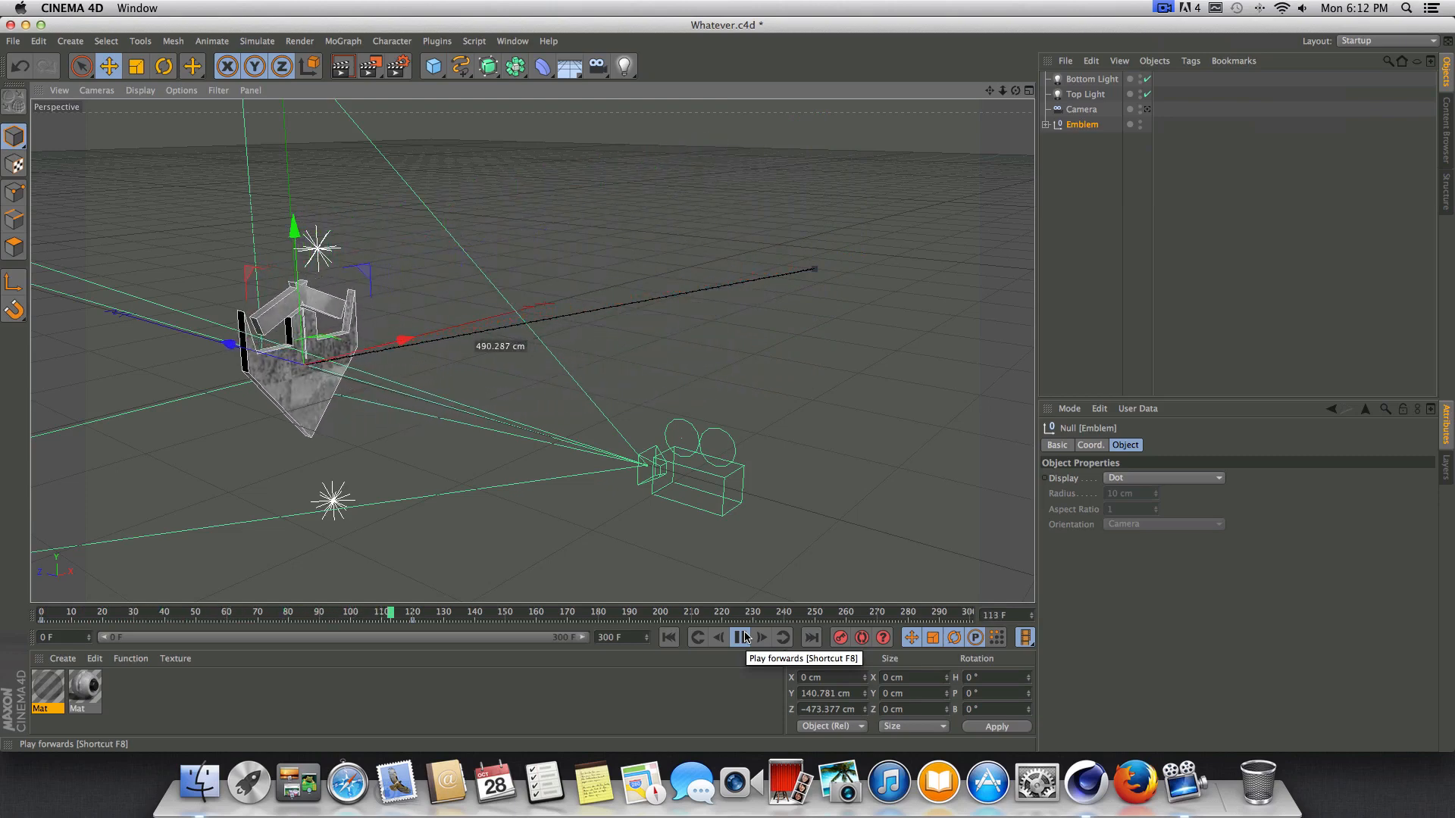
pyautogui.click(743, 637)
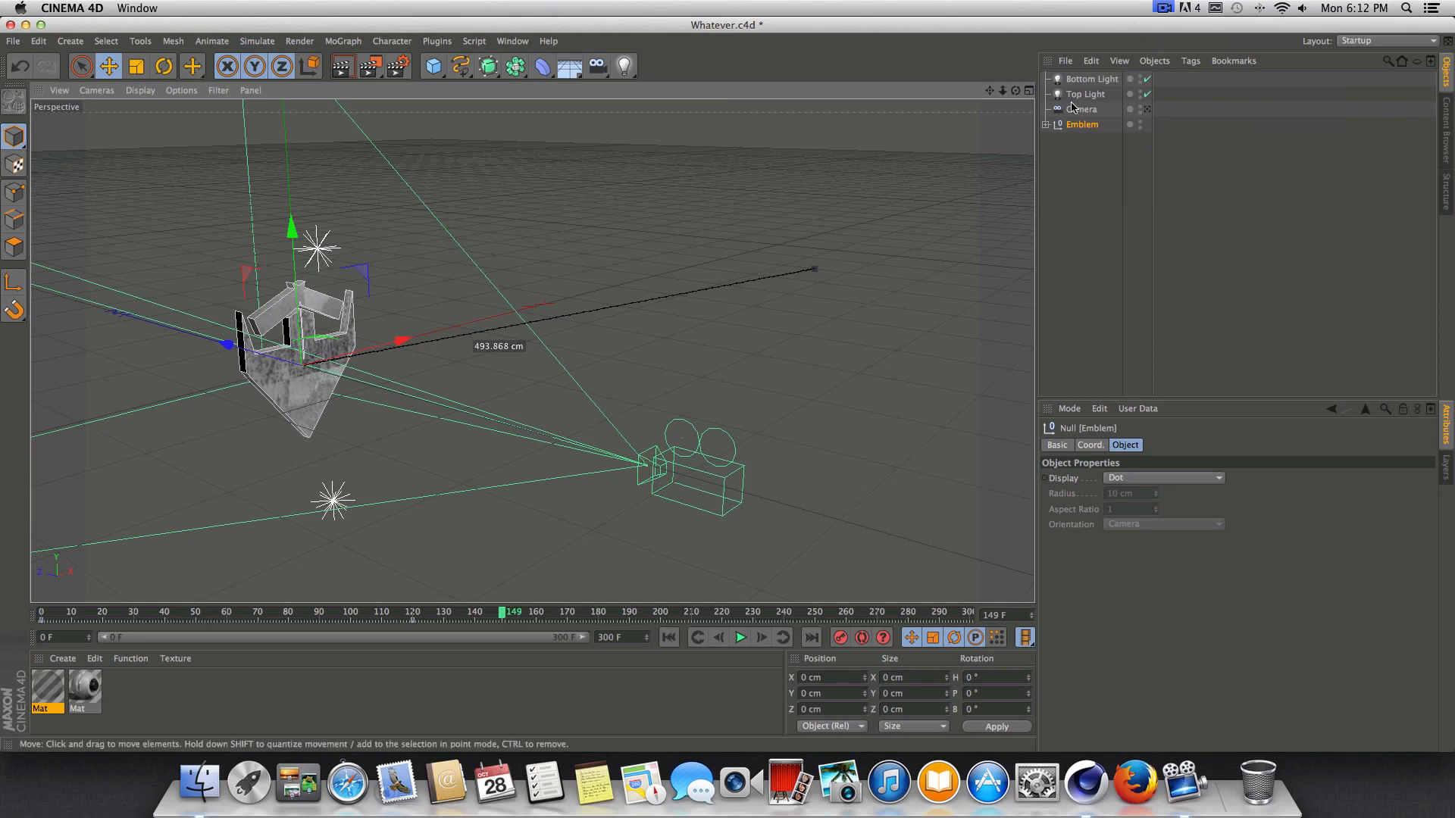
# Duplicate the Bottom Light and rename the copy Fill.
pyautogui.click(1085, 80)
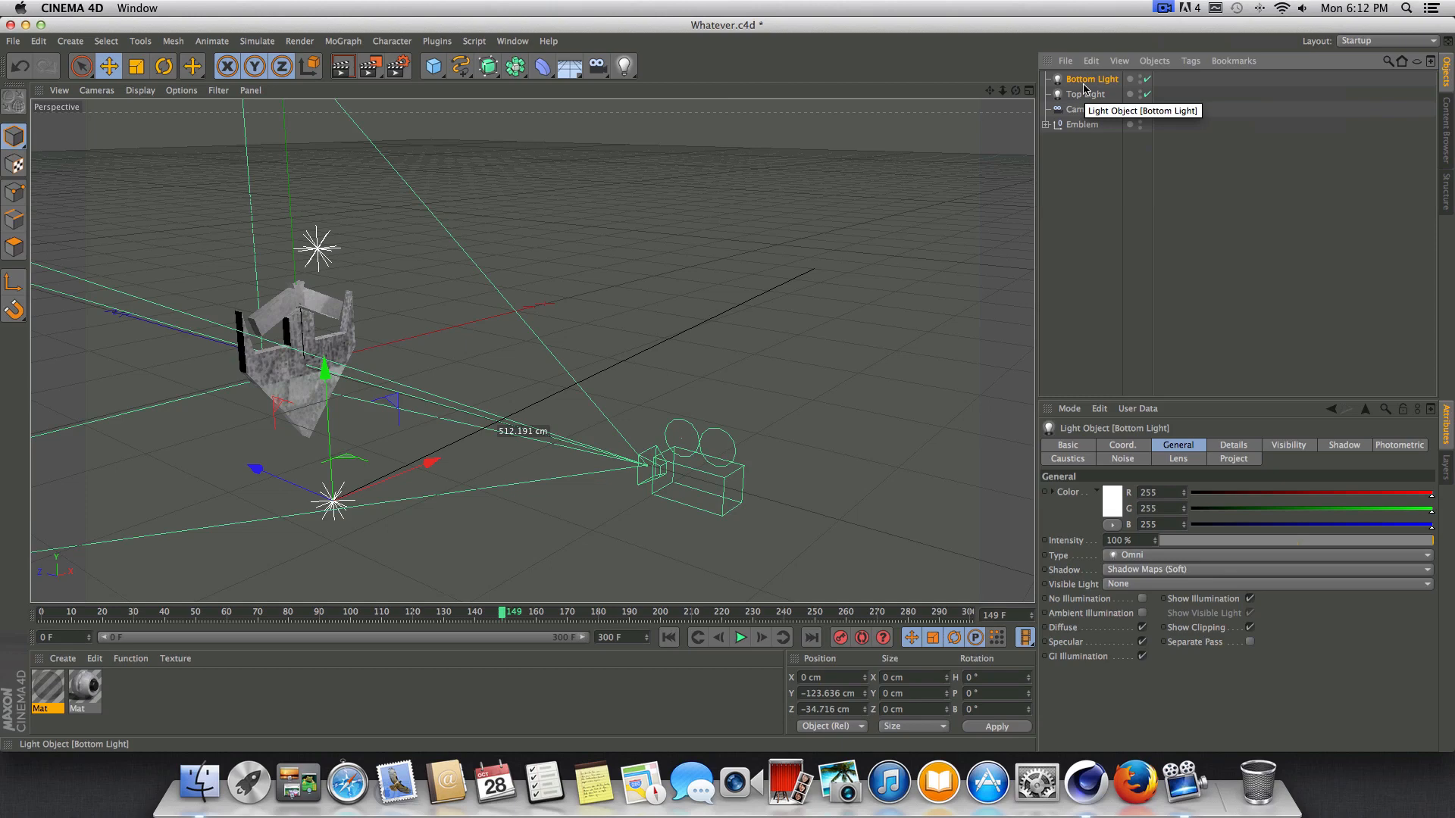
pyautogui.press('super+c')
pyautogui.press('super+v')
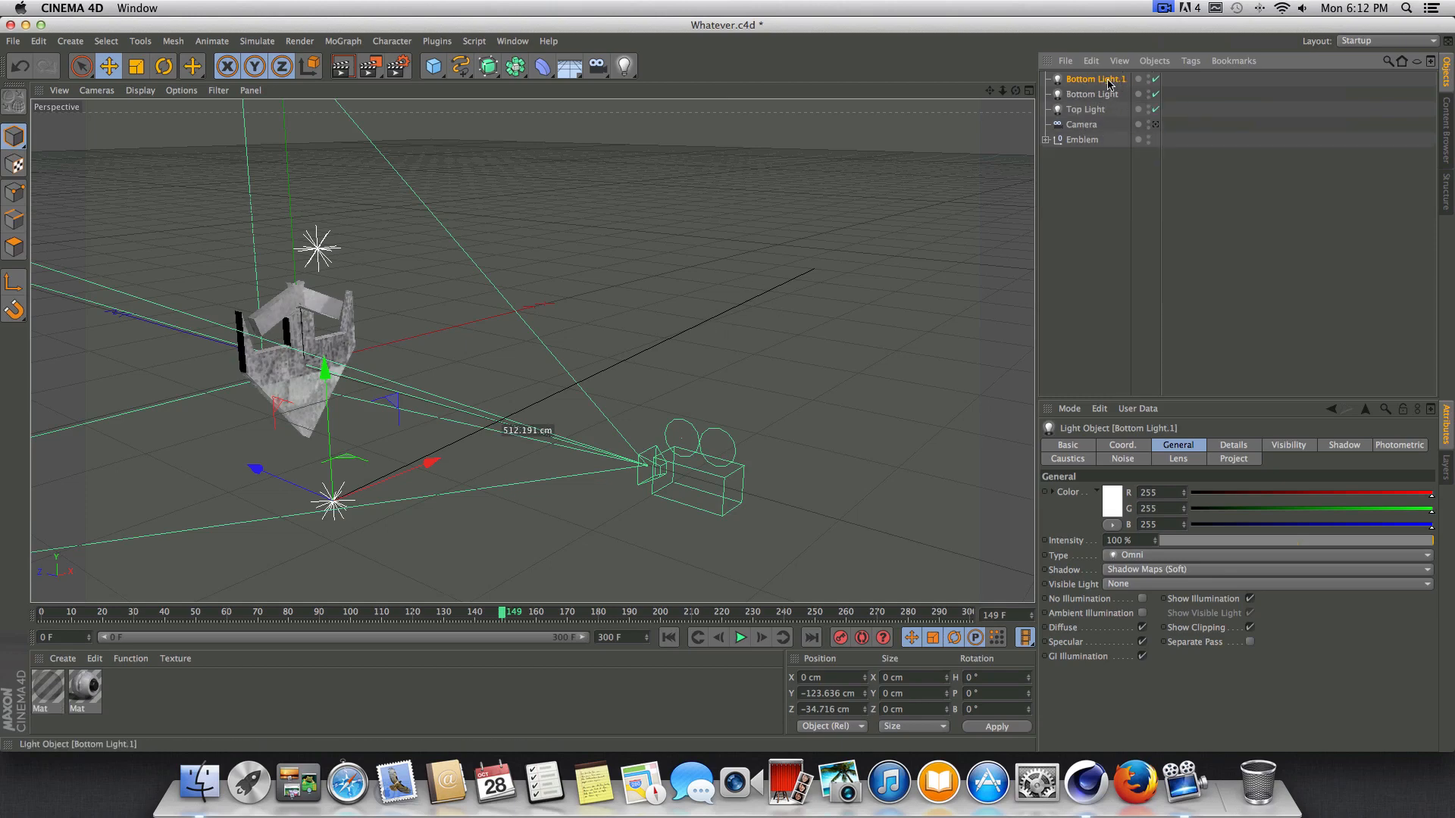
pyautogui.doubleClick(1102, 79)
pyautogui.write('Fill')
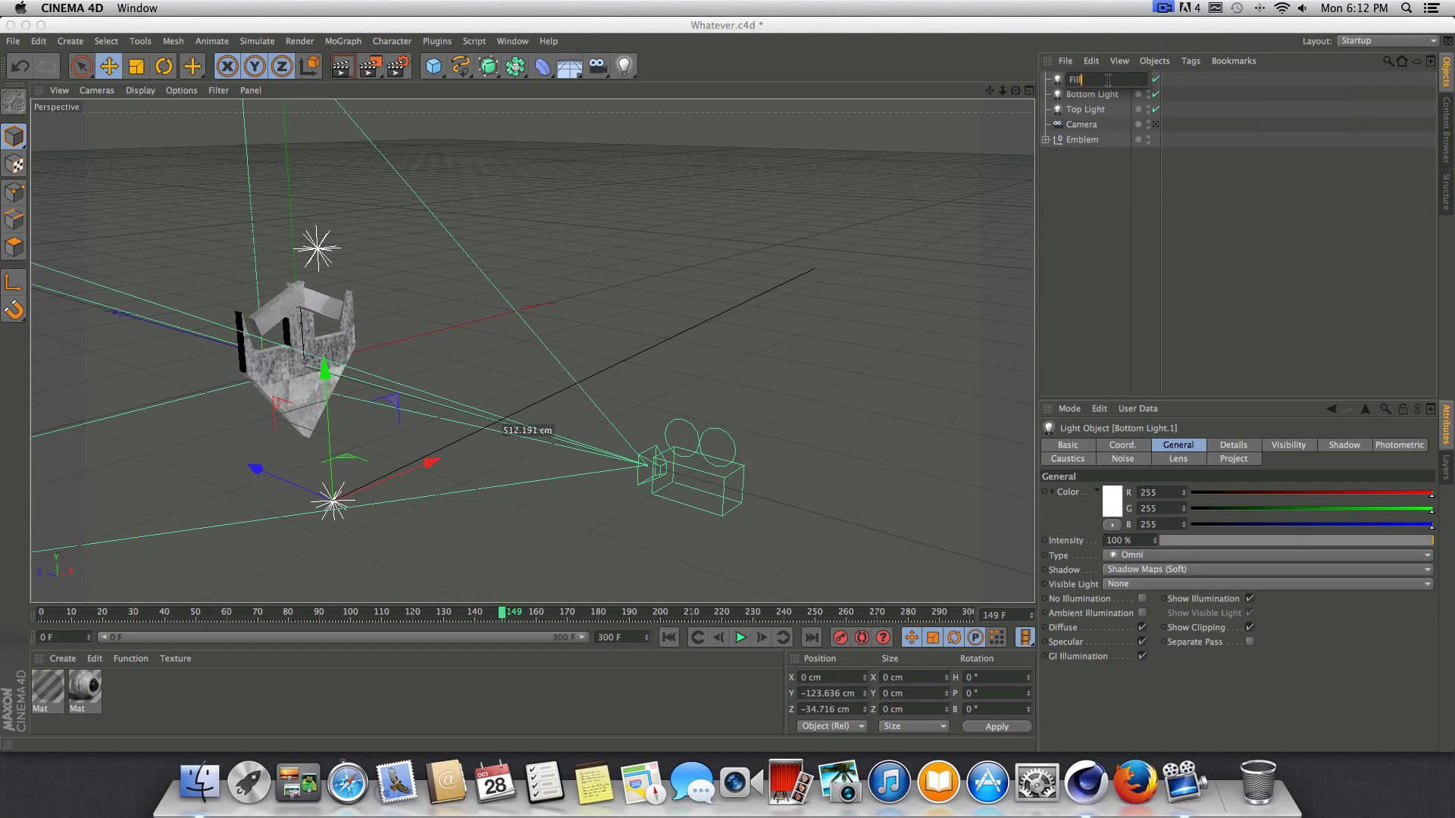
pyautogui.press('Return')
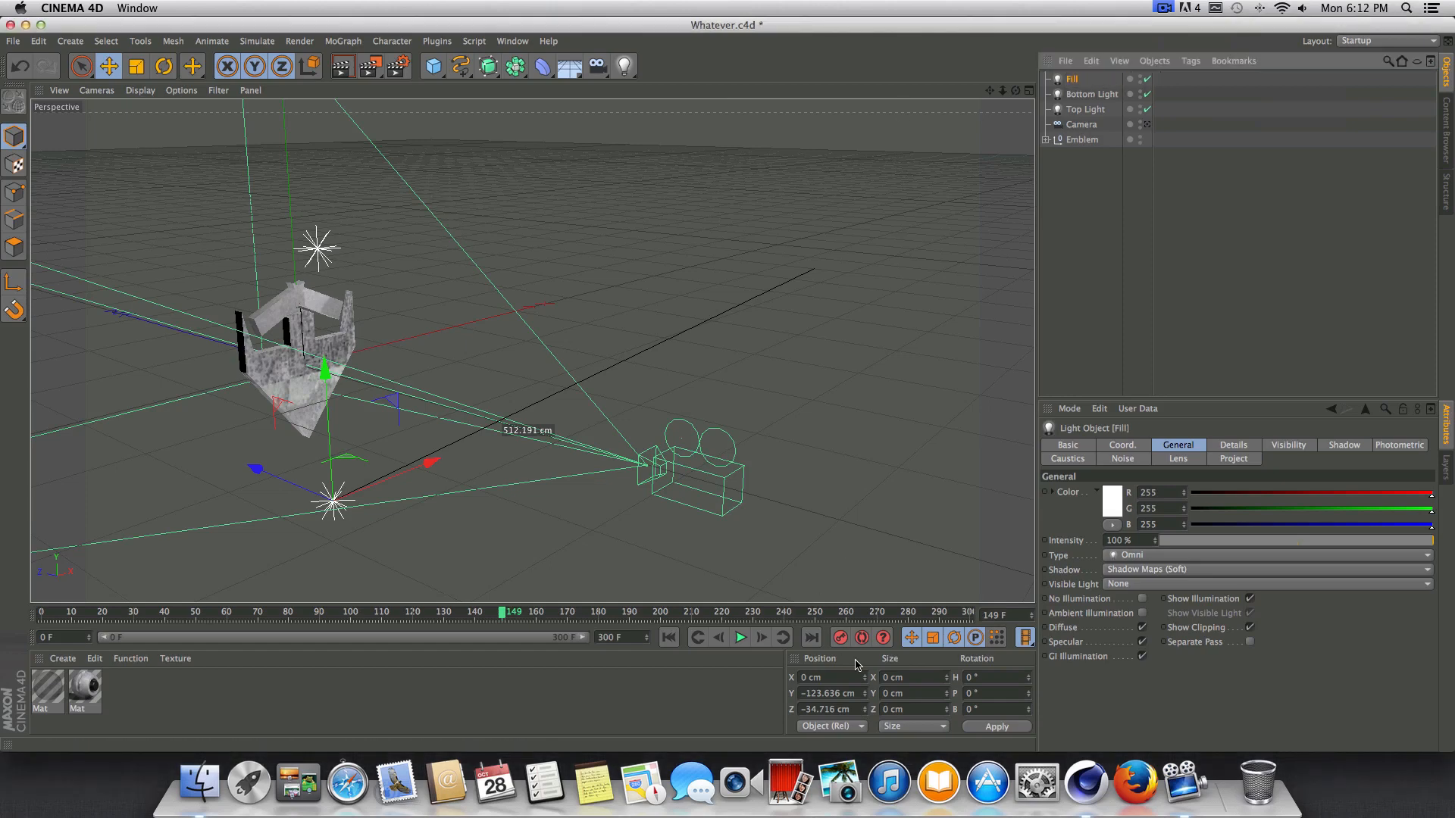
# Set the Fill light's Y position to 0 cm and move it along Z towards the camera to about -262 cm.
pyautogui.click(860, 692)
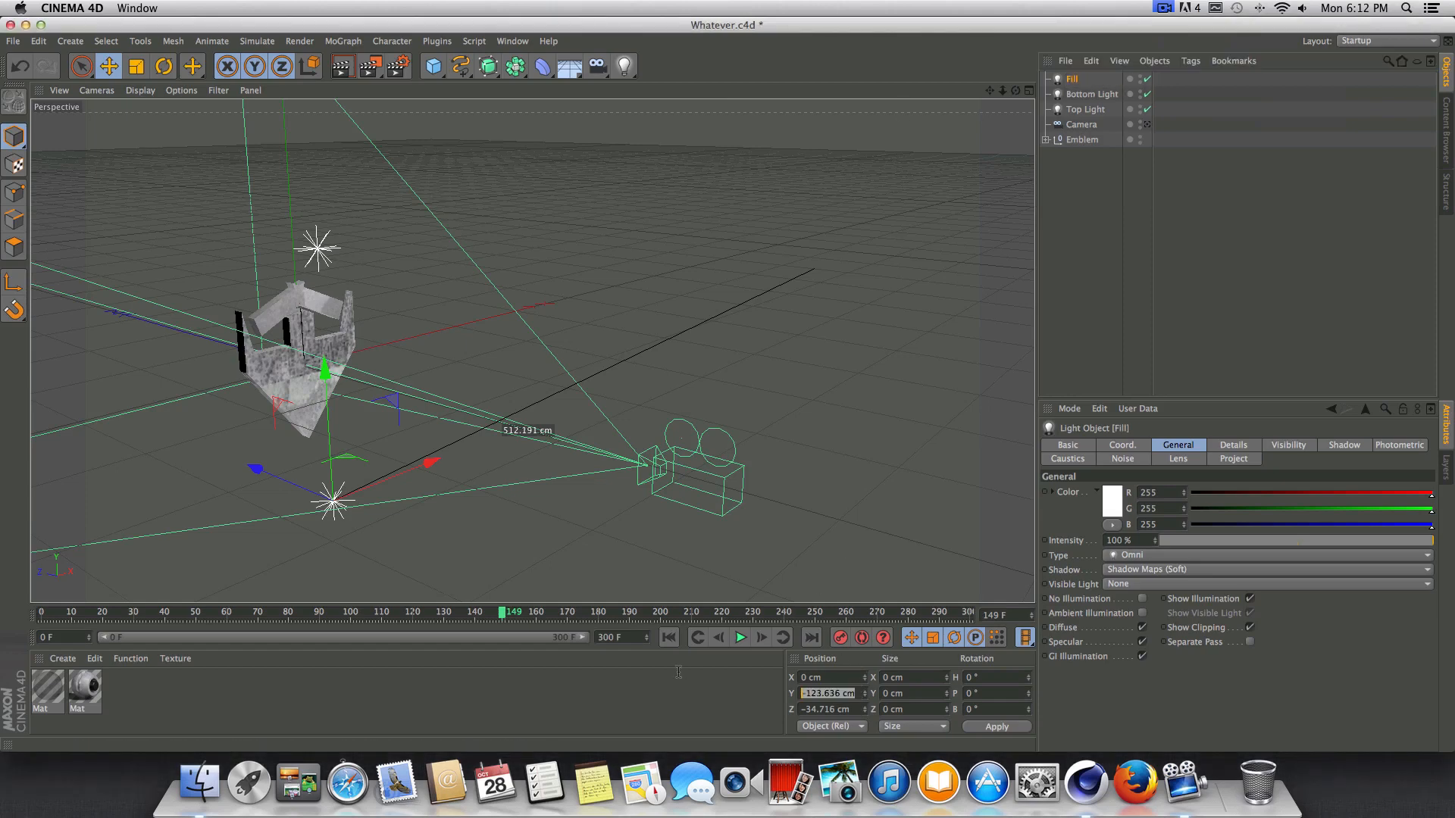
pyautogui.write('0')
pyautogui.press('Return')
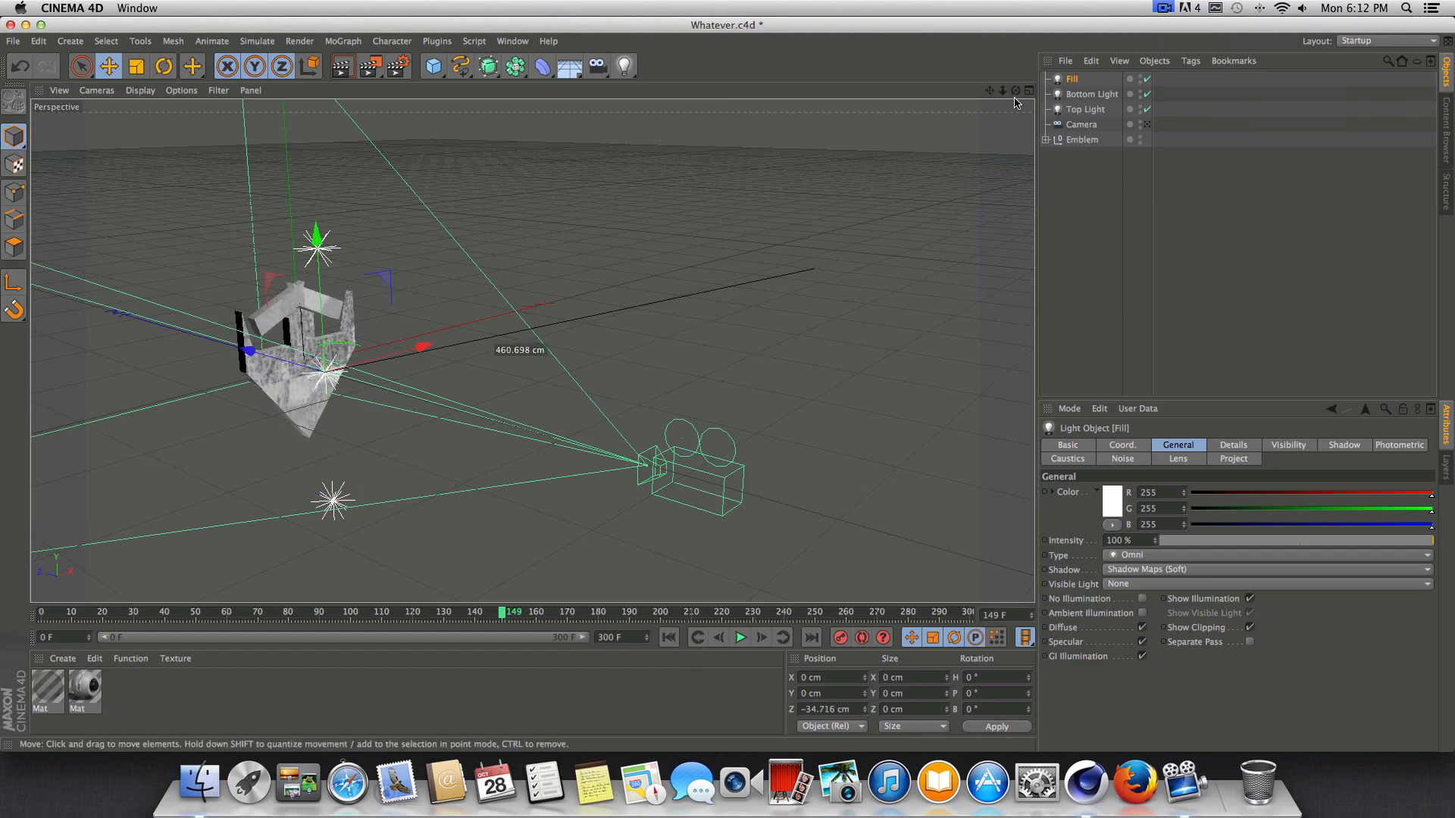
pyautogui.moveTo(1016, 90); pyautogui.dragTo(532, 351)
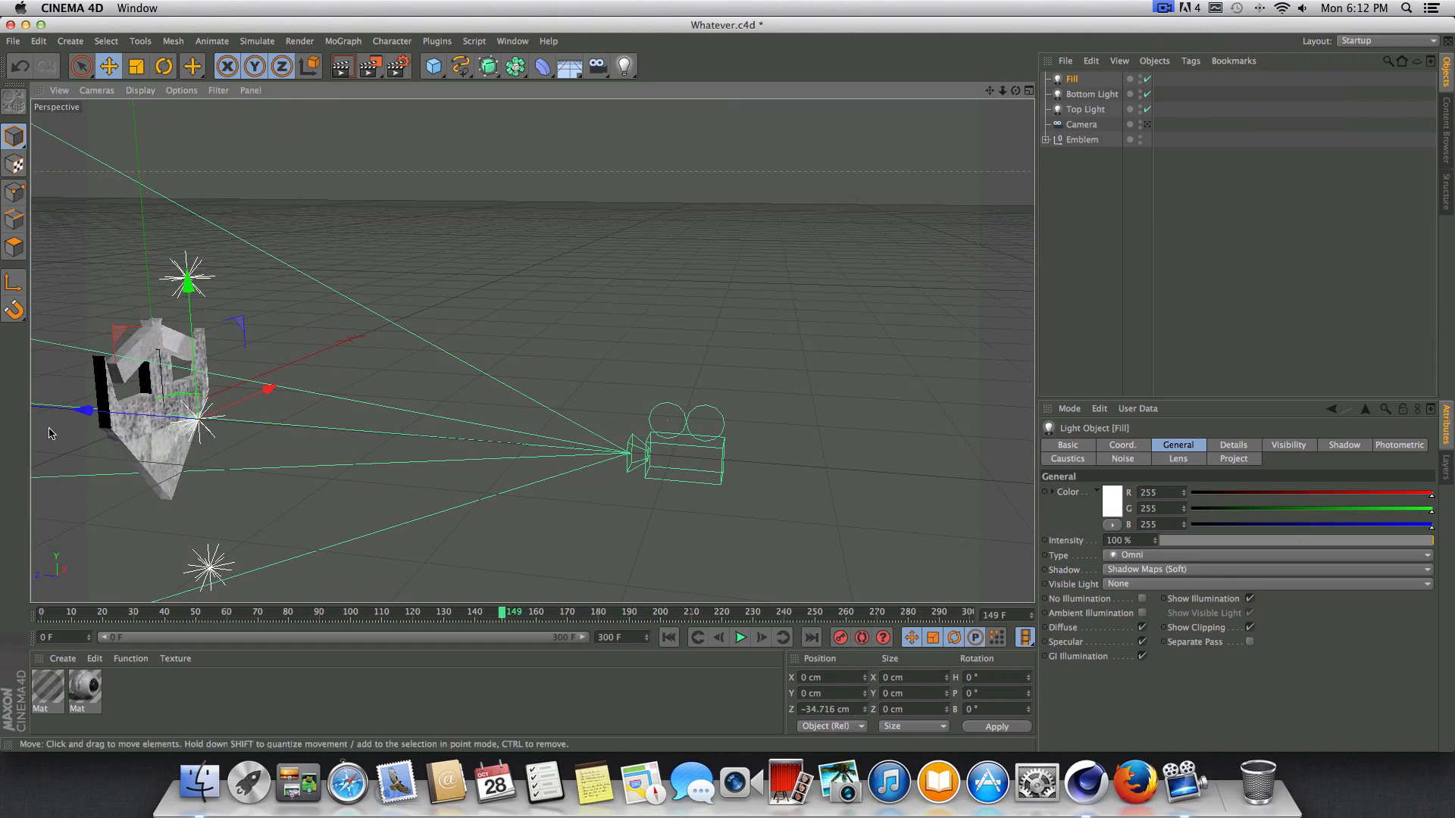
pyautogui.moveTo(84, 411); pyautogui.dragTo(360, 428)
# Look through the scene camera and render preview images of the emblem at frames 69 and 109.
pyautogui.moveTo(506, 615); pyautogui.dragTo(254, 568)
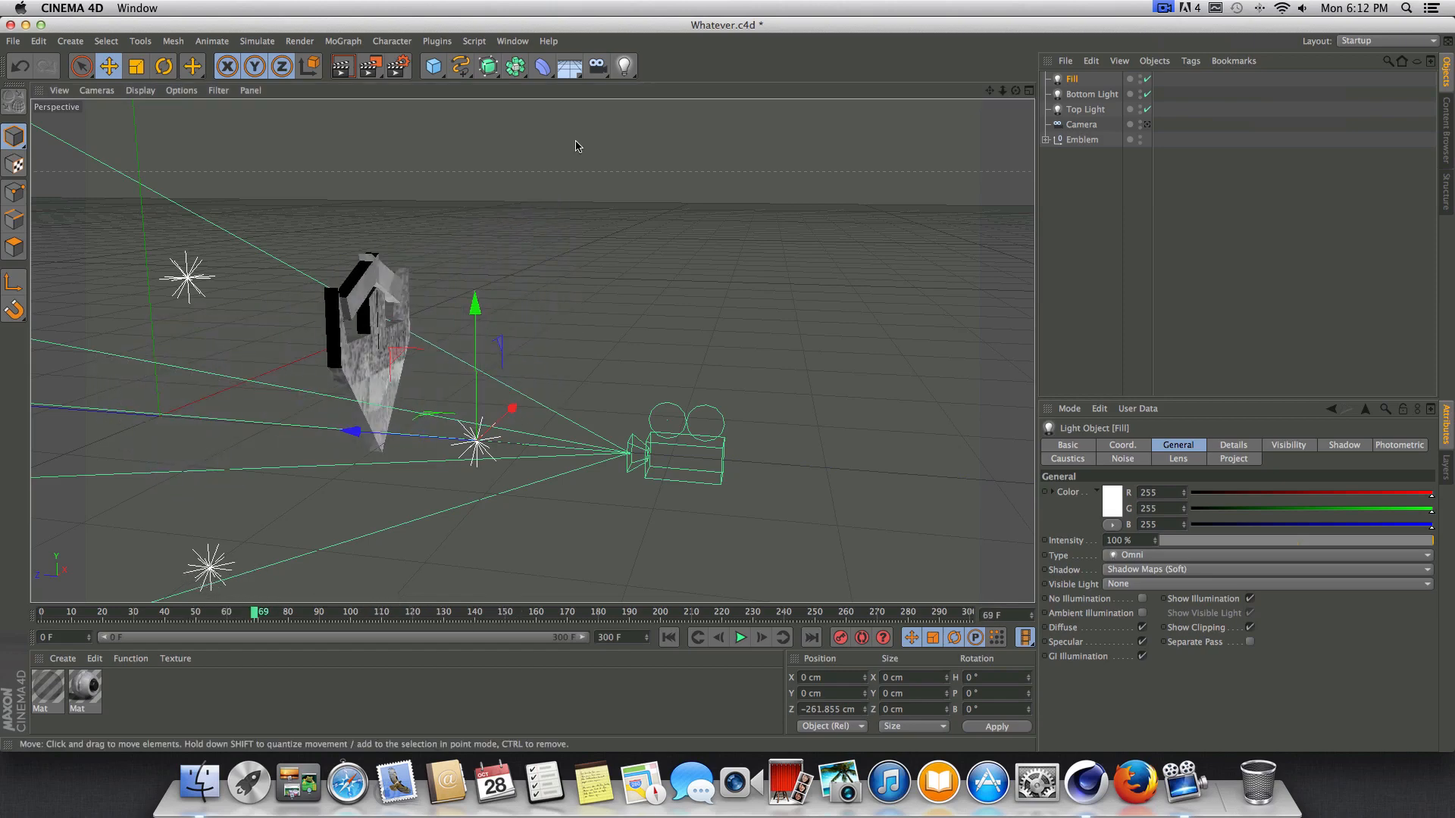
pyautogui.click(1147, 125)
pyautogui.hotkey('ctrl', 'r')
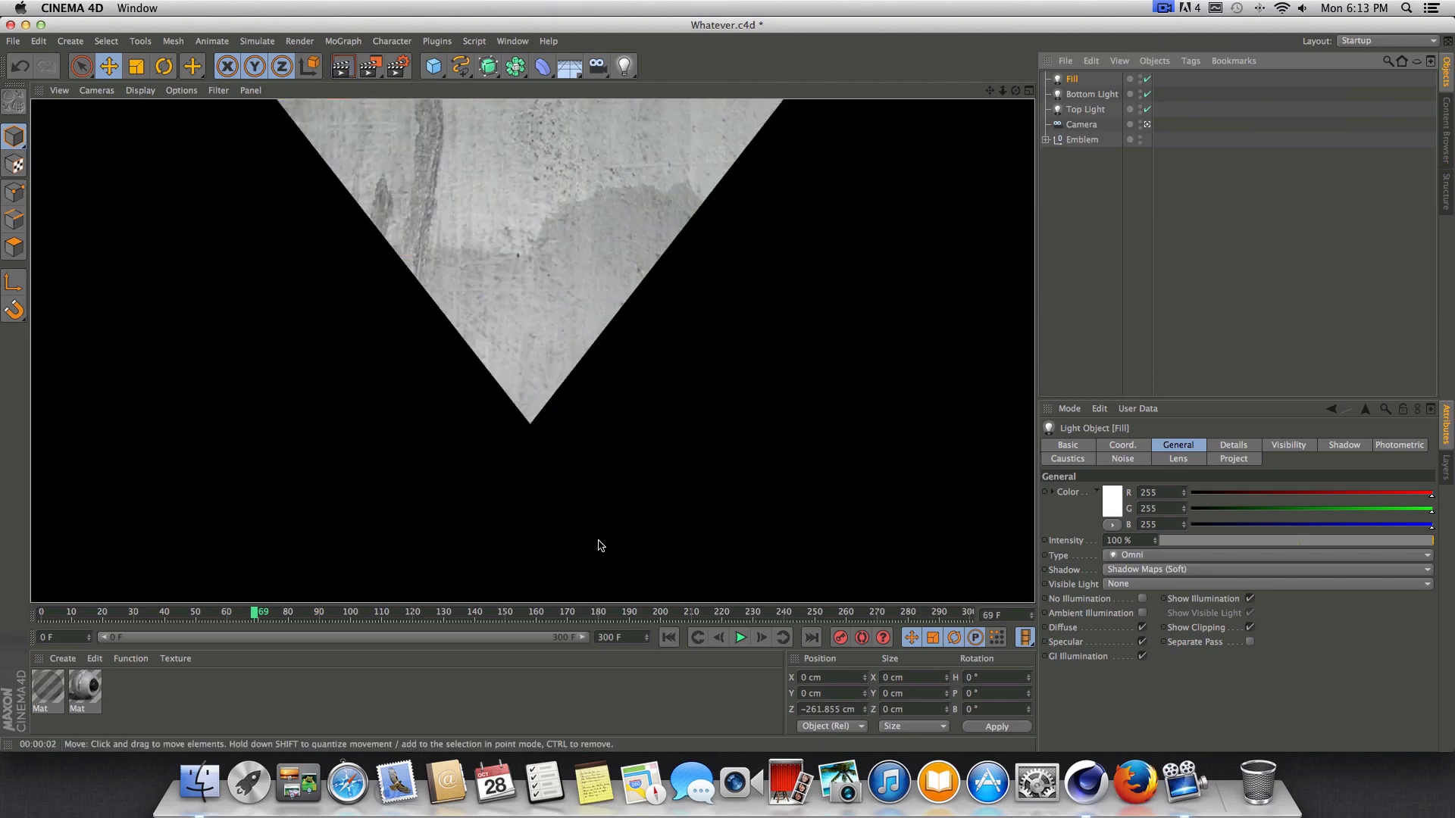
pyautogui.moveTo(257, 613); pyautogui.dragTo(379, 613)
pyautogui.click(334, 66)
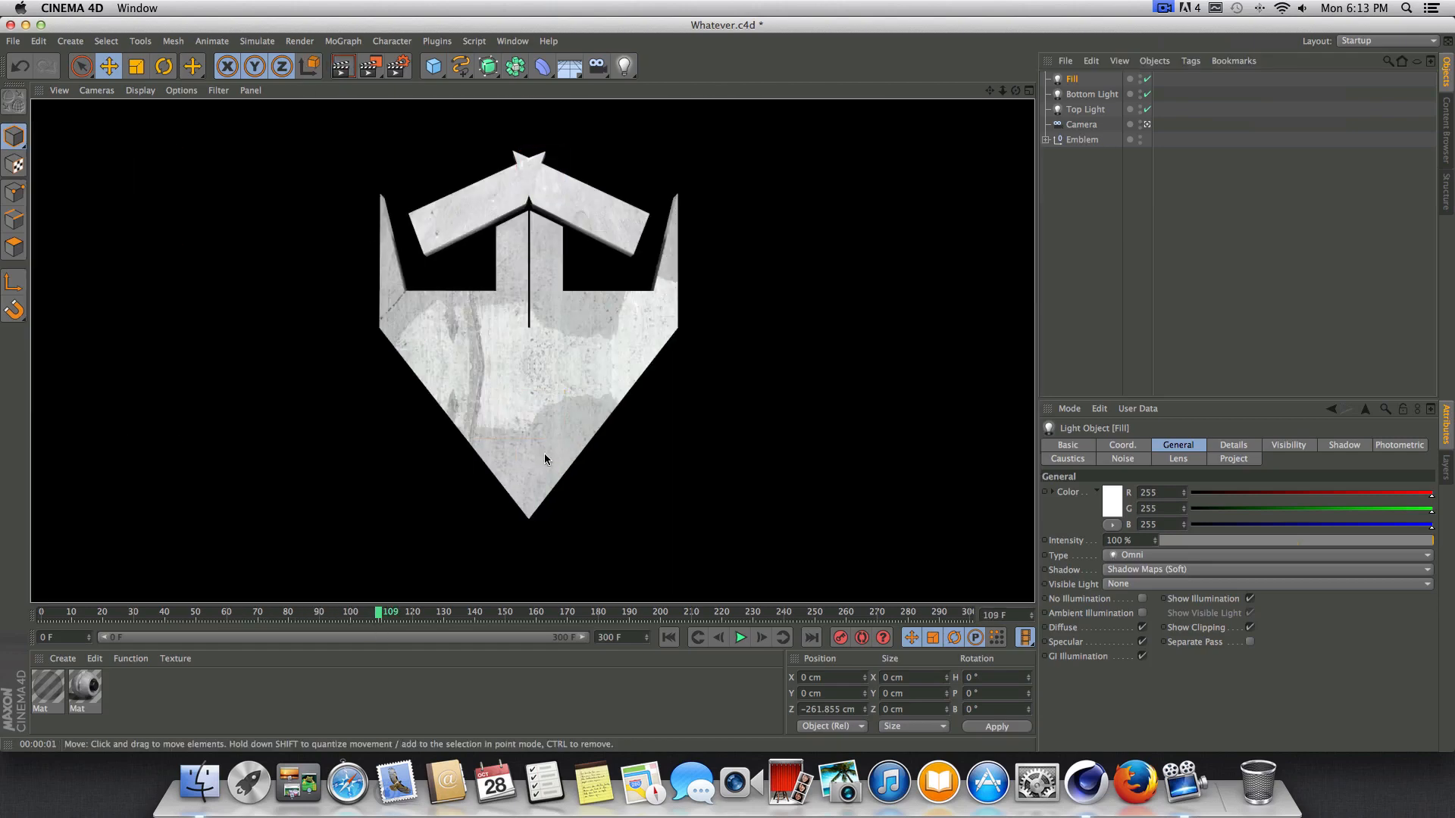
# Set the Fill light's intensity to 15% and render a preview at frame 109.
pyautogui.click(1075, 79)
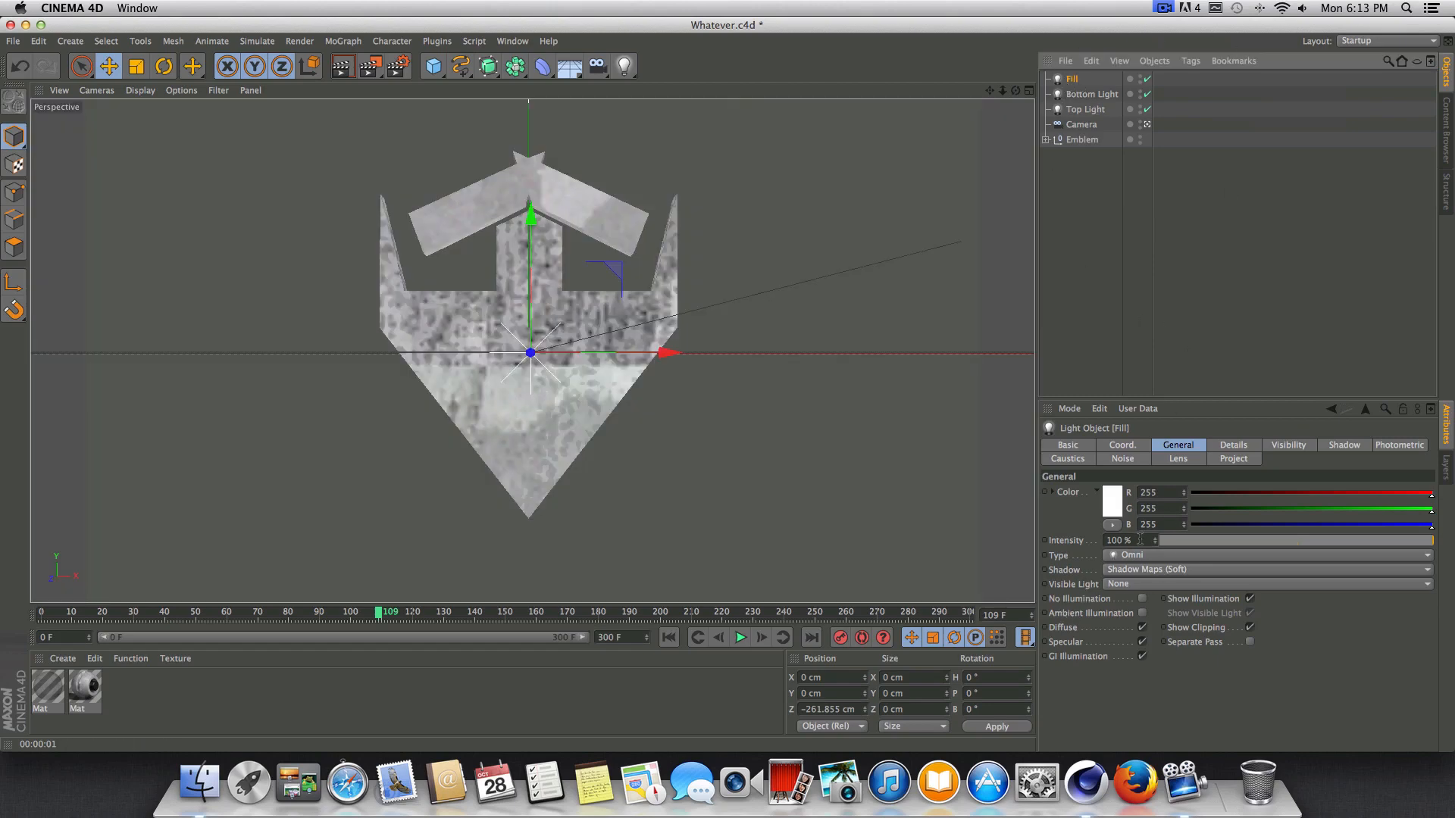
pyautogui.click(1140, 539)
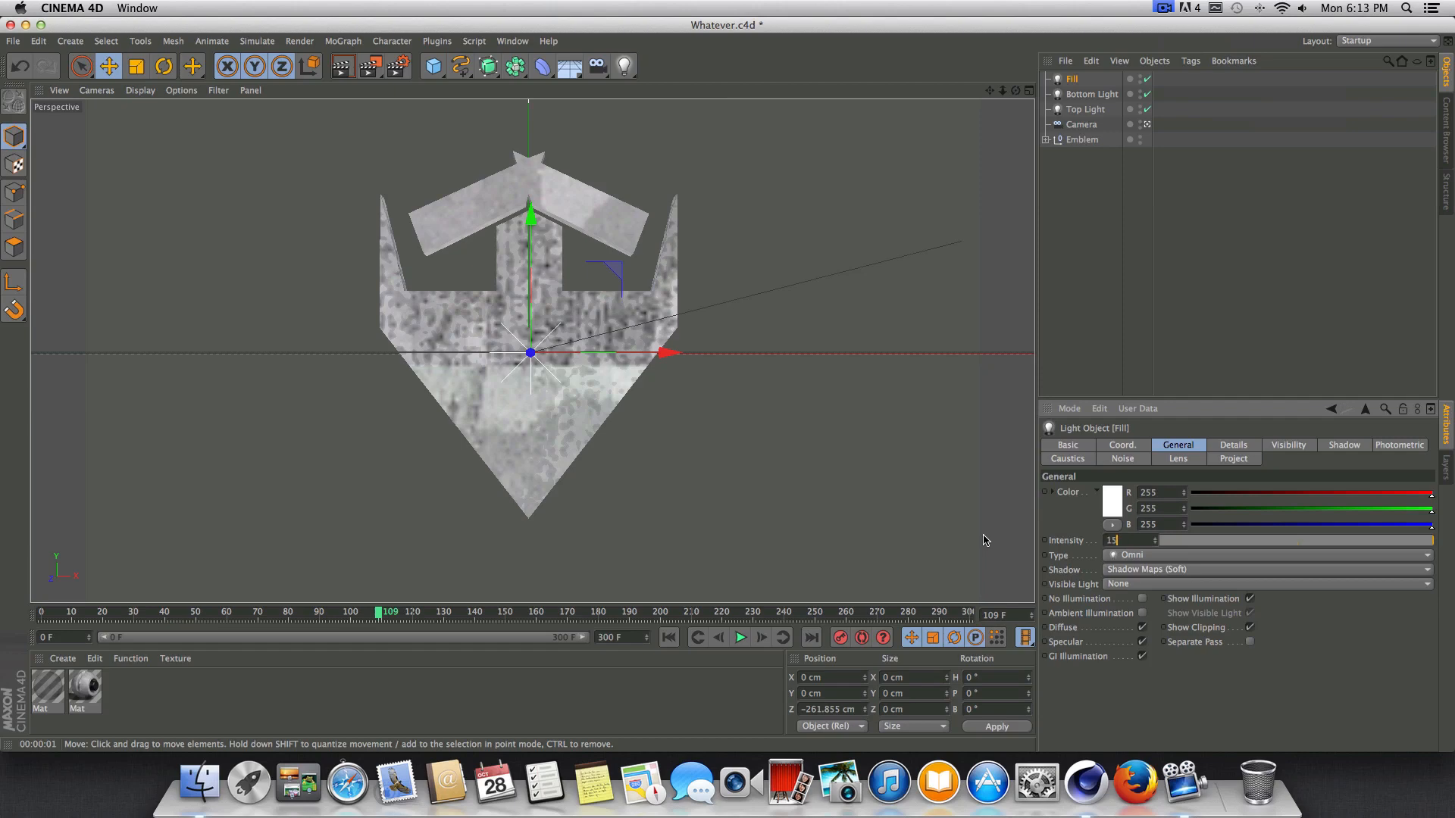
pyautogui.write('15')
pyautogui.press('Return')
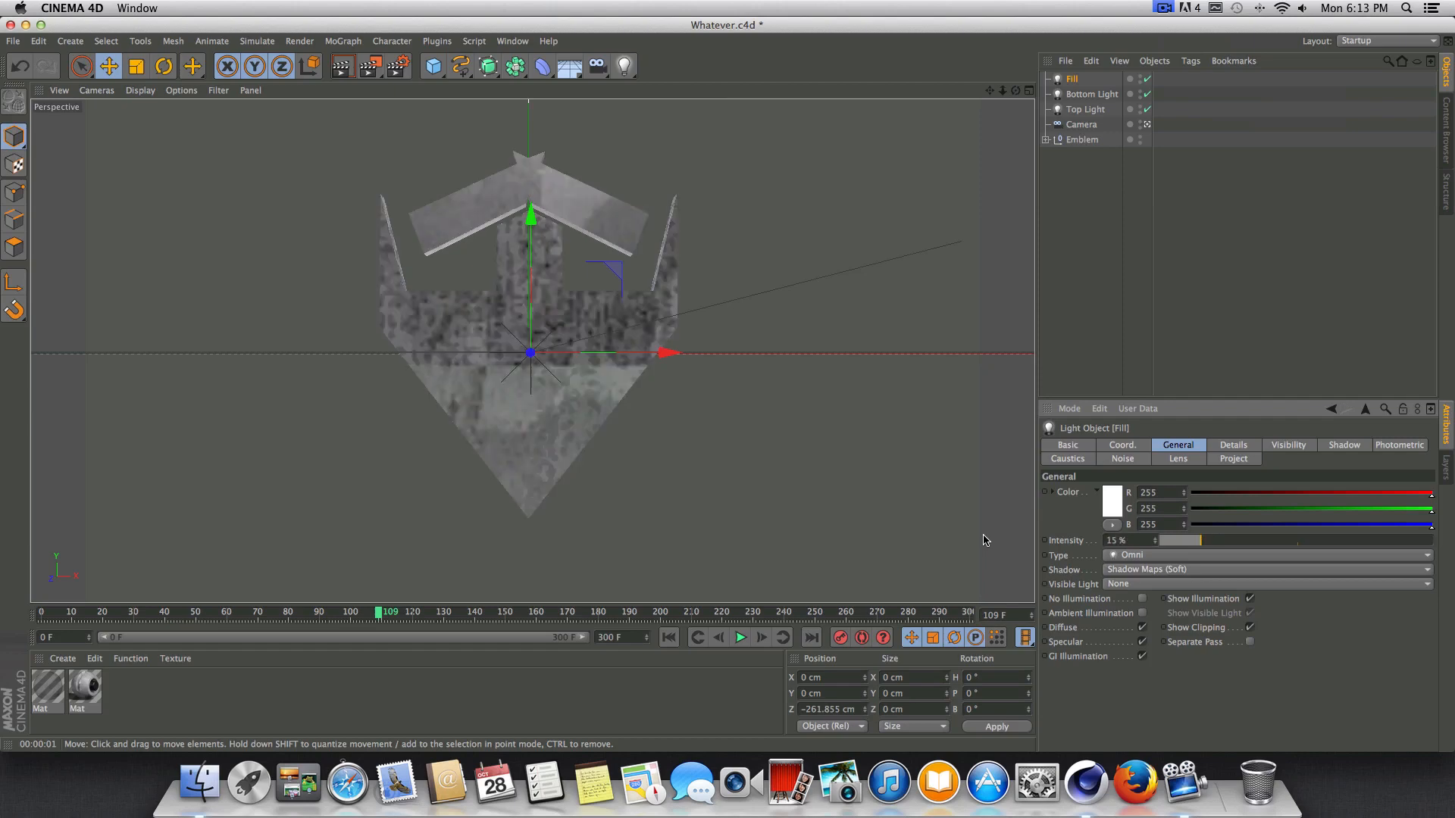
pyautogui.click(353, 65)
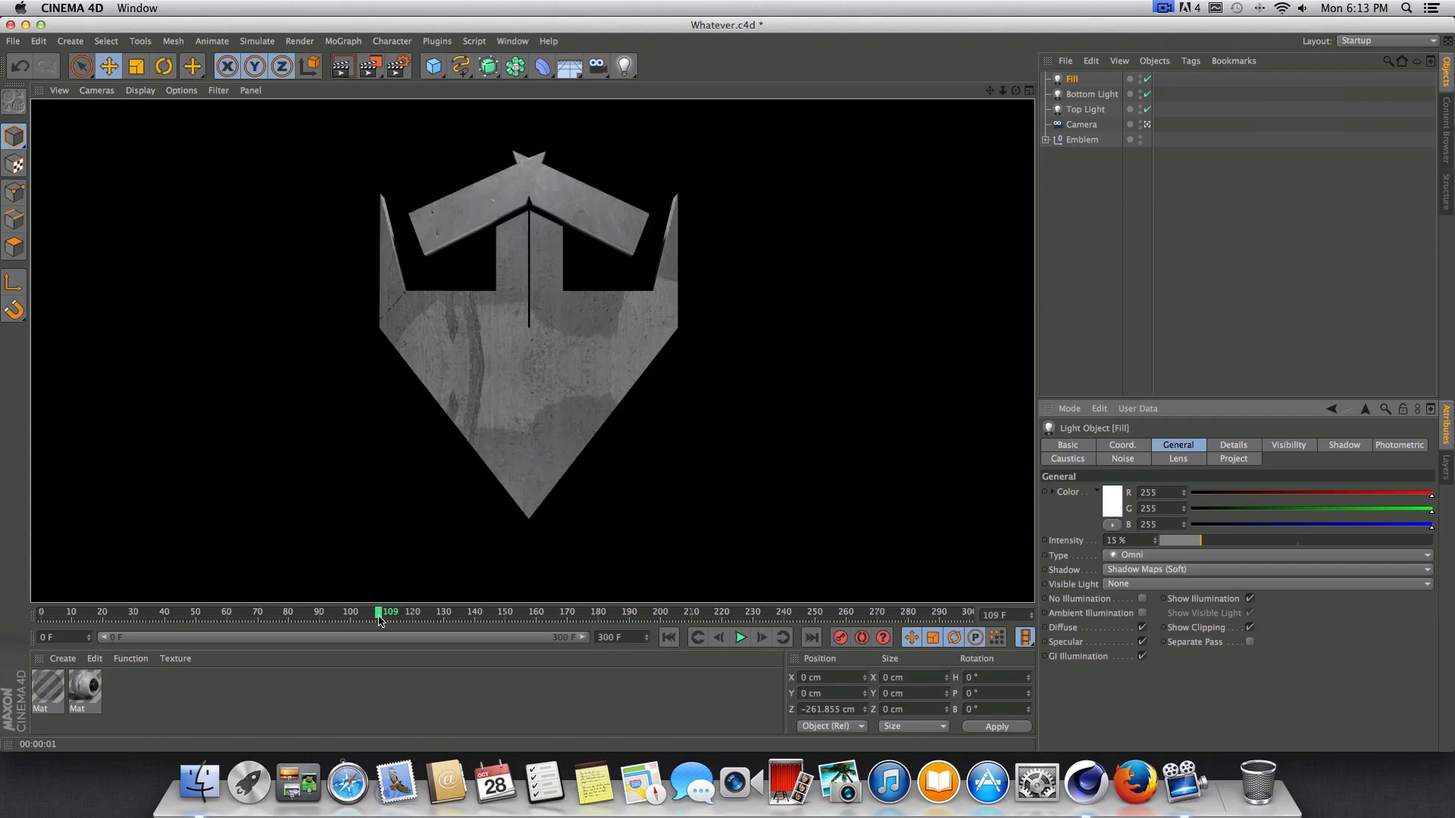
# Render previews at frames 66 and 108 to compare the emblem's lighting along its path.
pyautogui.moveTo(383, 615); pyautogui.dragTo(247, 614)
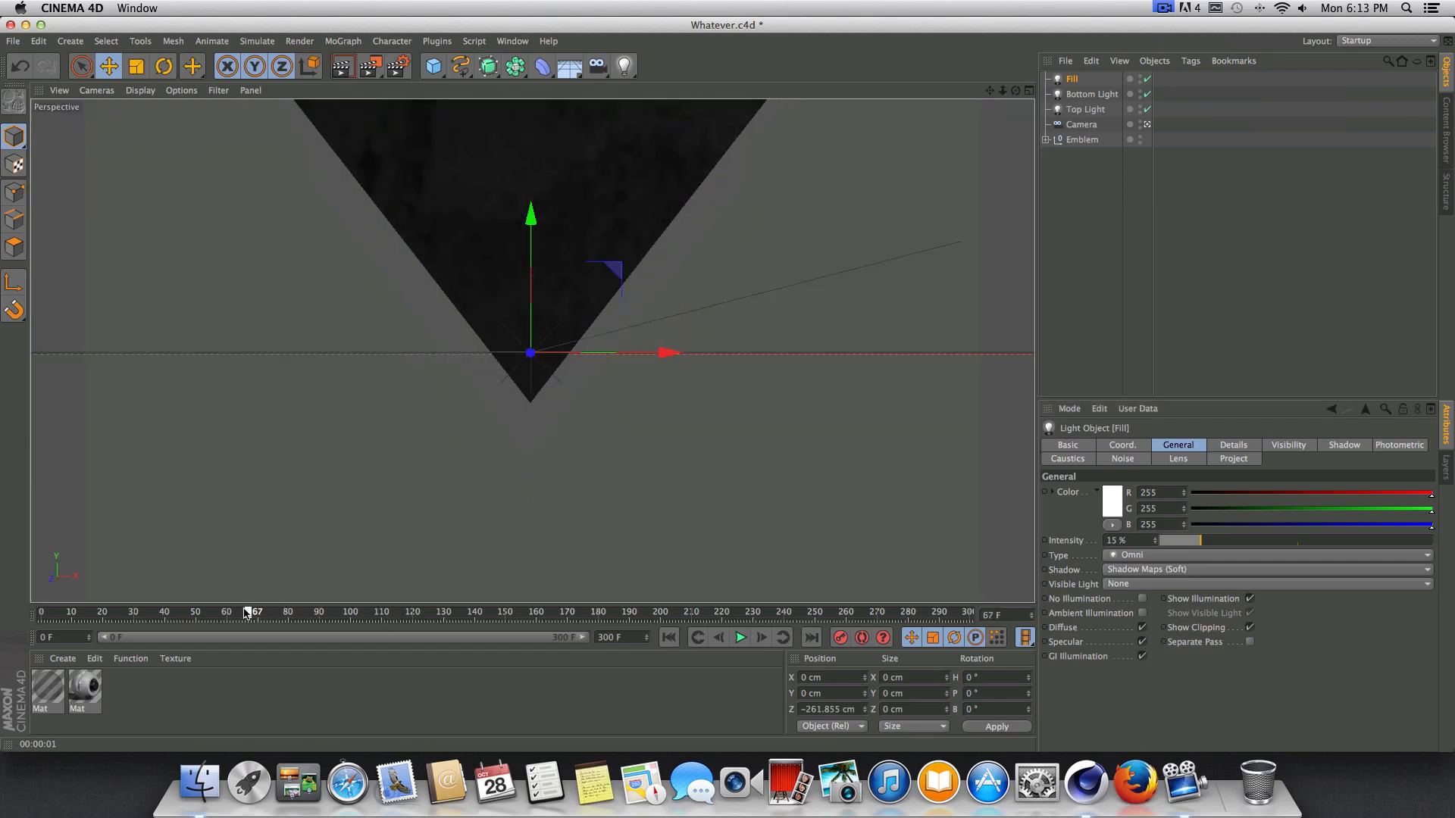
pyautogui.click(342, 66)
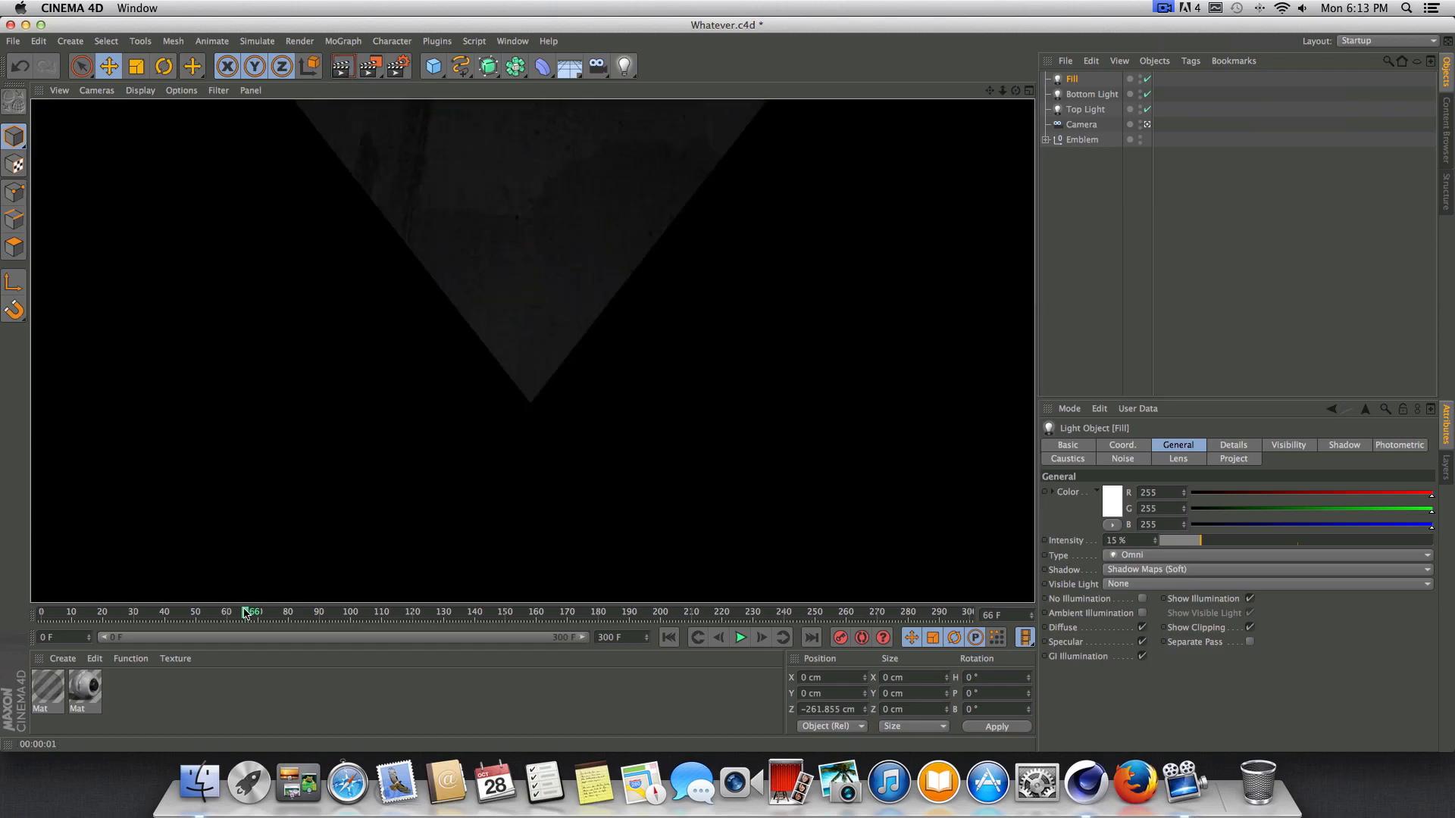
pyautogui.moveTo(247, 615); pyautogui.dragTo(375, 618)
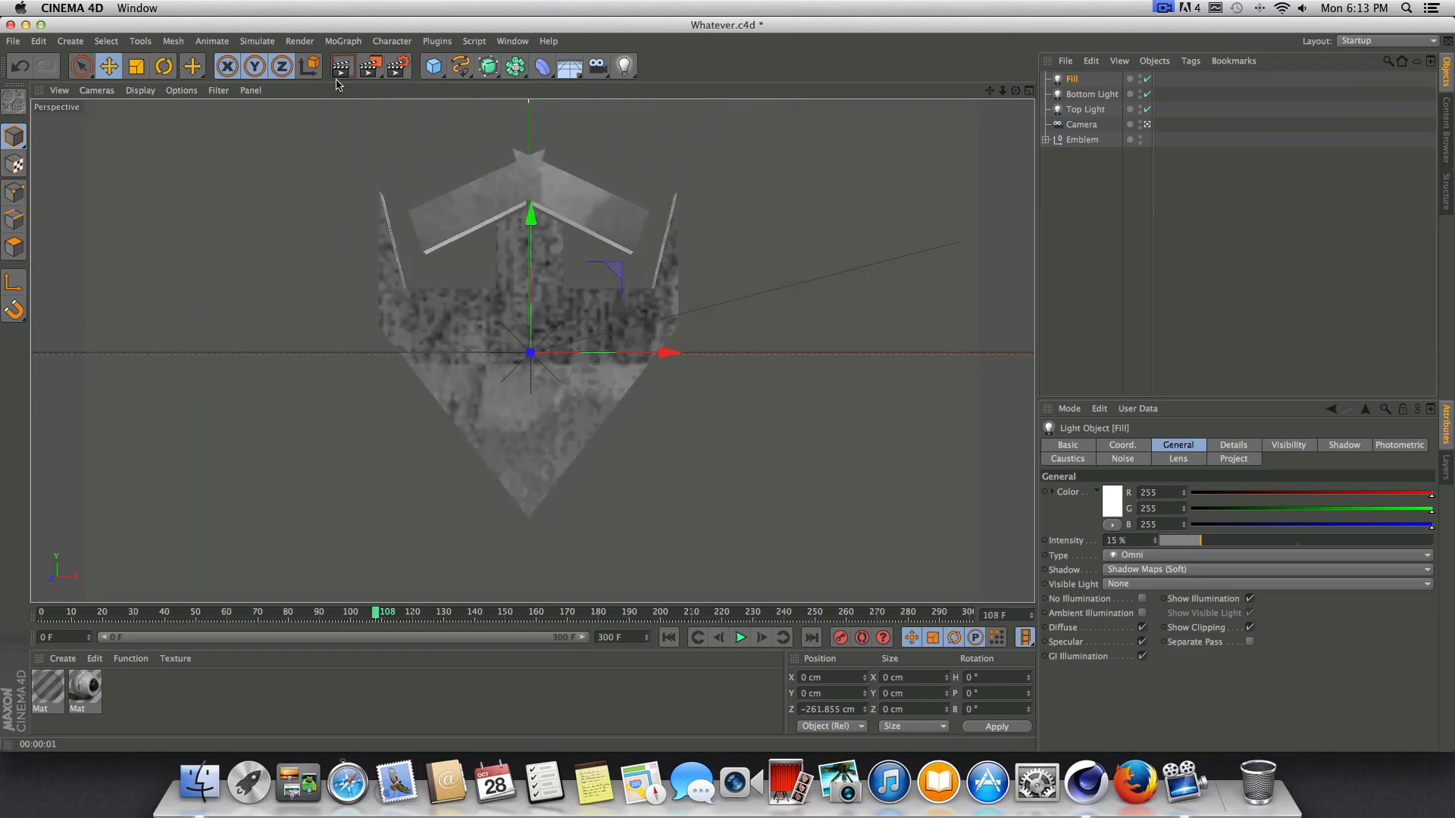
pyautogui.press('super+r')
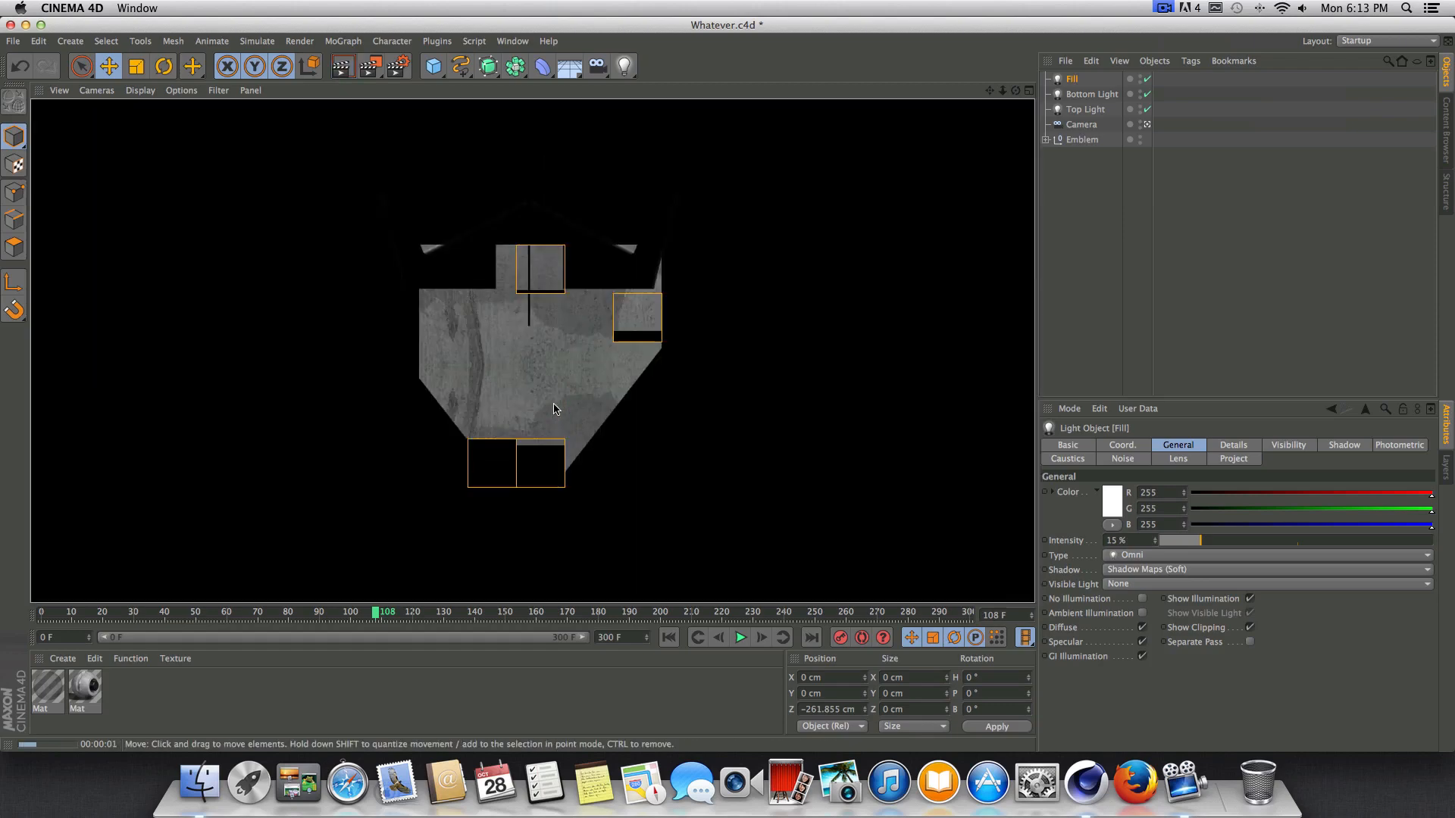
# Set the Fill light's intensity to 10% and render the camera view at frame 108.
pyautogui.click(1133, 541)
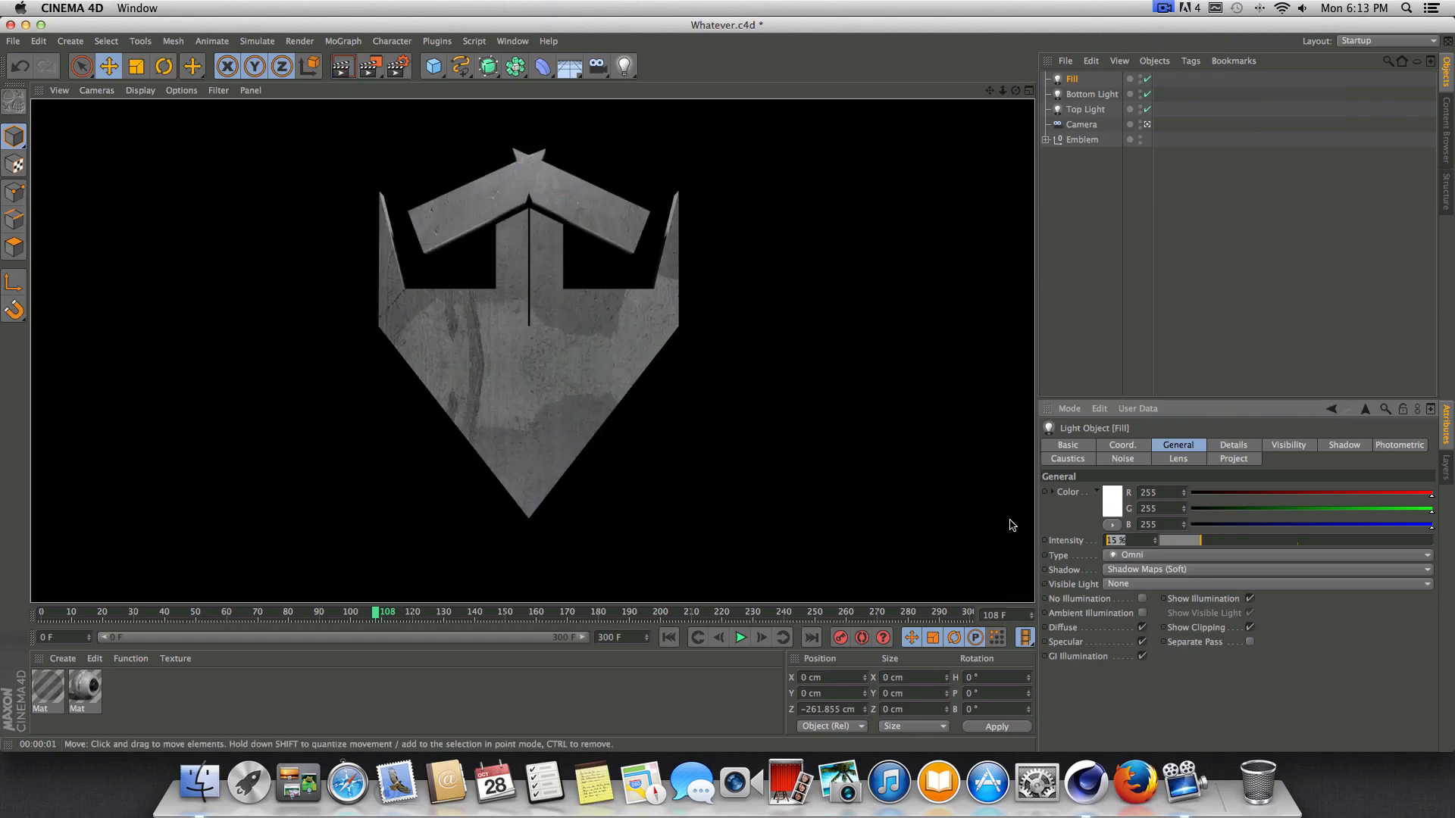
pyautogui.write('10')
pyautogui.press('Return')
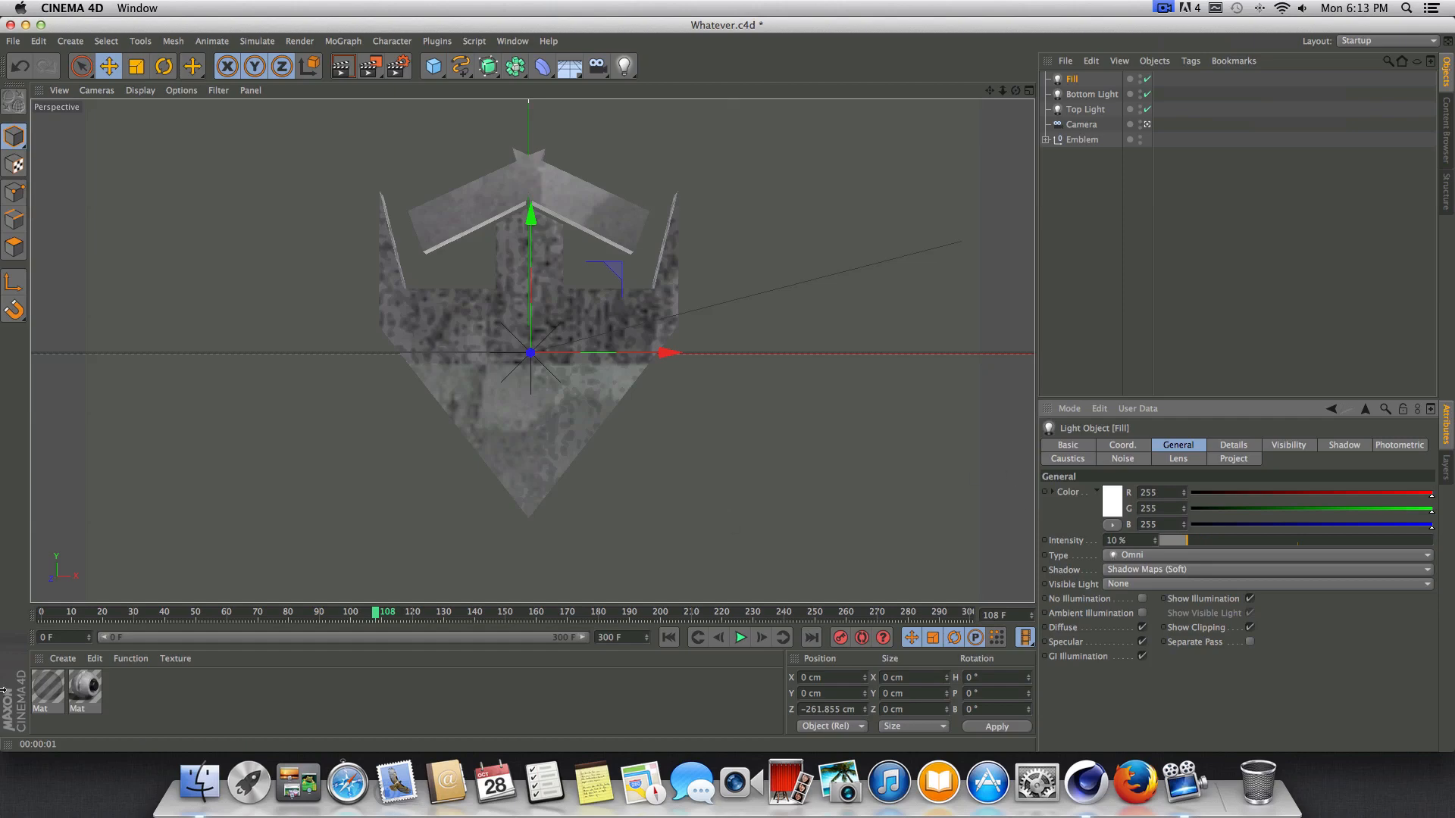
pyautogui.click(339, 67)
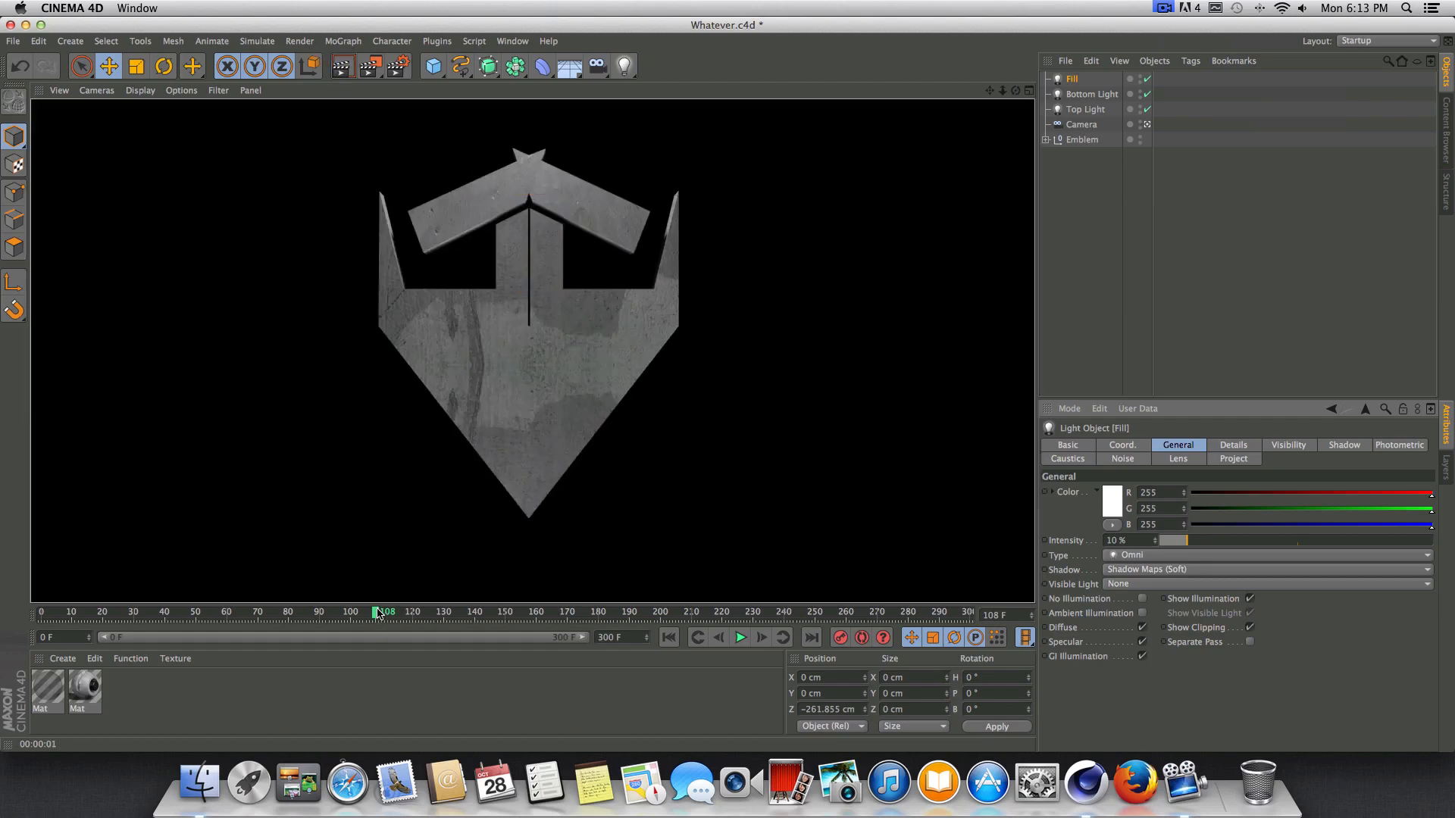
pyautogui.moveTo(379, 612)
pyautogui.mouseDown()
pyautogui.moveTo(266, 606)
pyautogui.moveTo(471, 620)
pyautogui.moveTo(375, 612)
pyautogui.mouseUp()
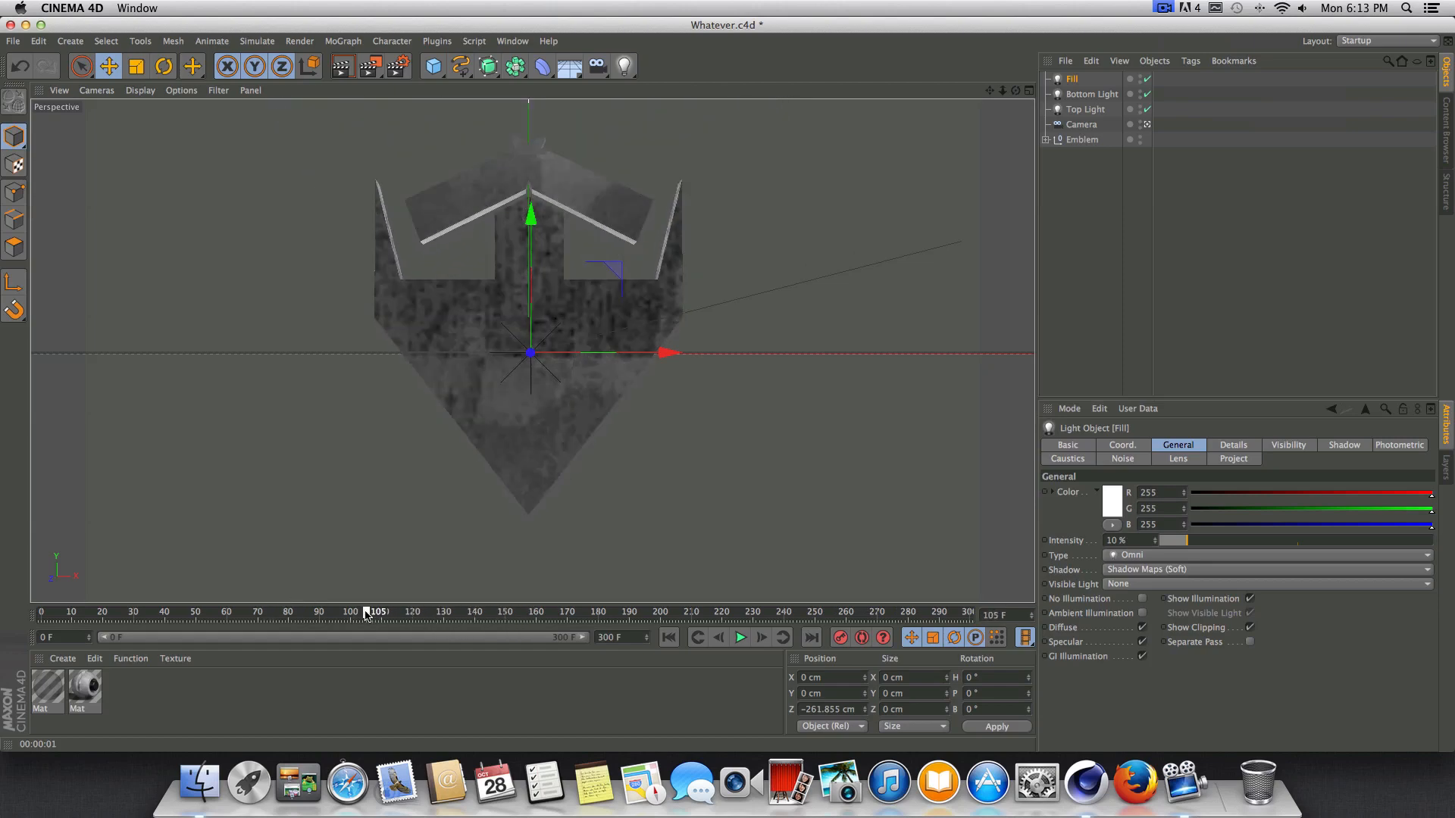
pyautogui.click(342, 68)
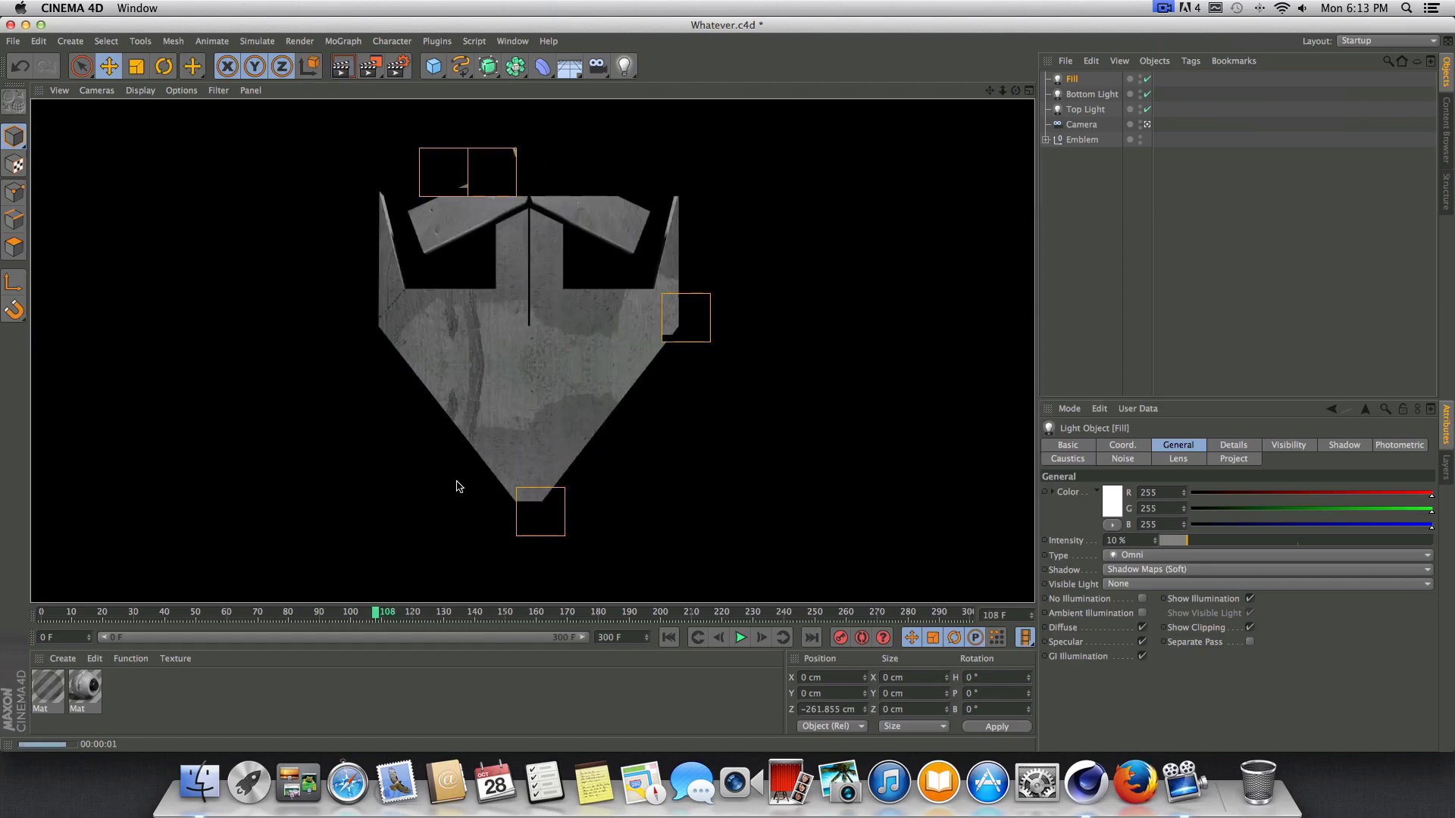
# Return the animation to frame 0 and save the project.
pyautogui.moveTo(376, 613); pyautogui.dragTo(13, 576)
pyautogui.click(13, 43)
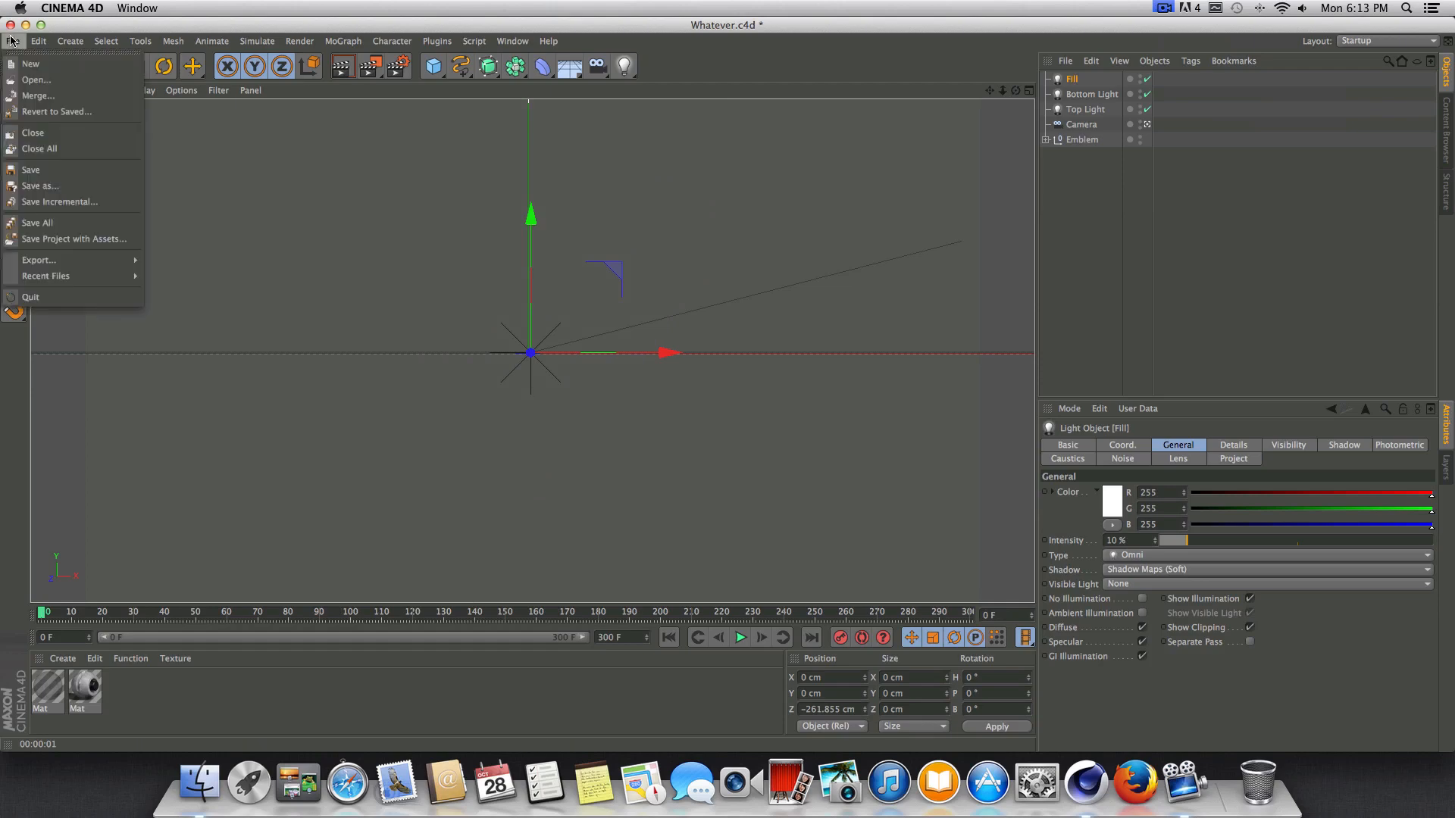
pyautogui.click(32, 170)
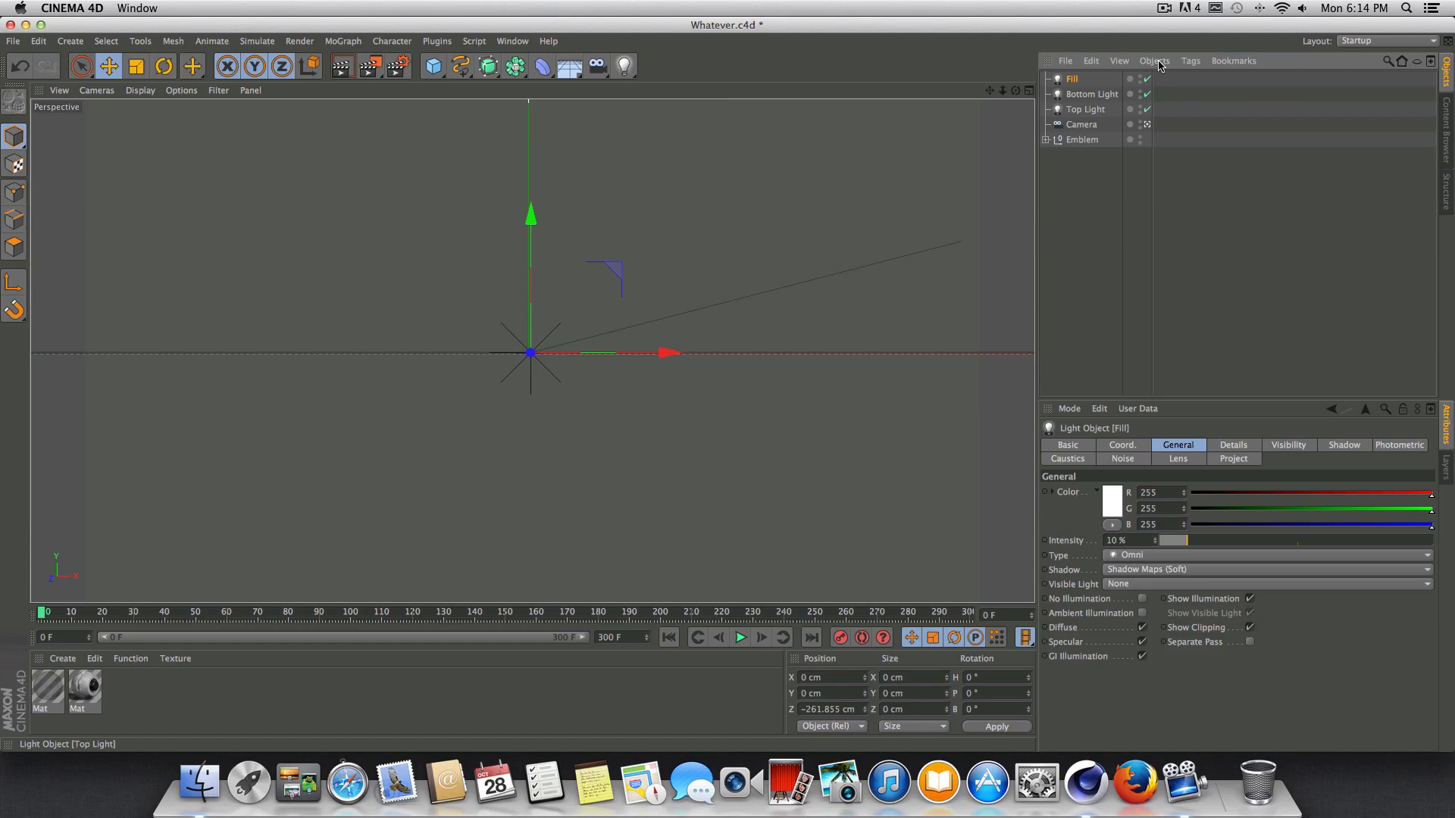
# Leave the camera view, rotate the Emblem null at frame 0 to about H 158°, B 23°, and record a keyframe.
pyautogui.click(1148, 126)
pyautogui.moveTo(1016, 91); pyautogui.dragTo(872, 114)
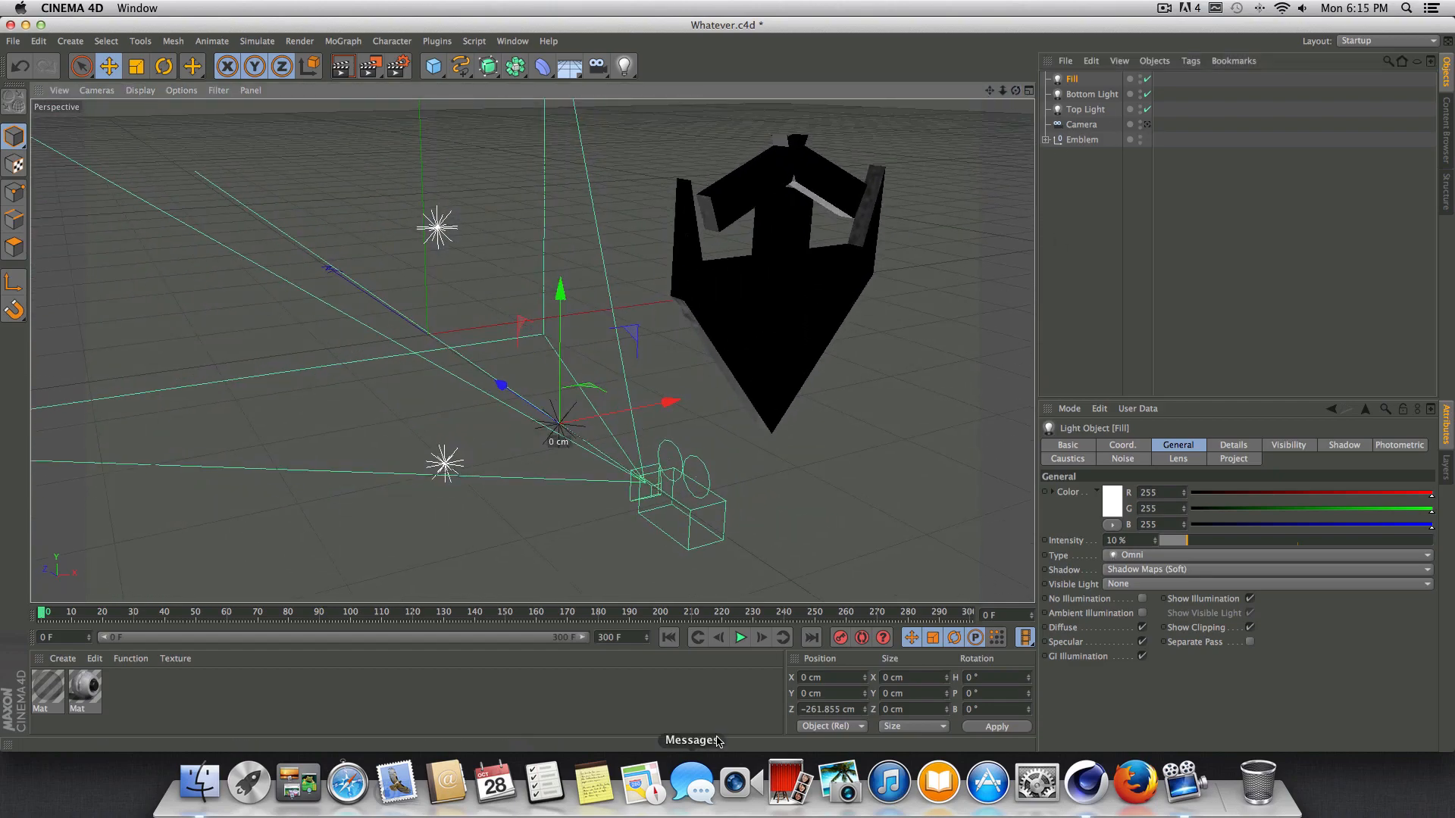
pyautogui.moveTo(988, 97); pyautogui.dragTo(988, 284)
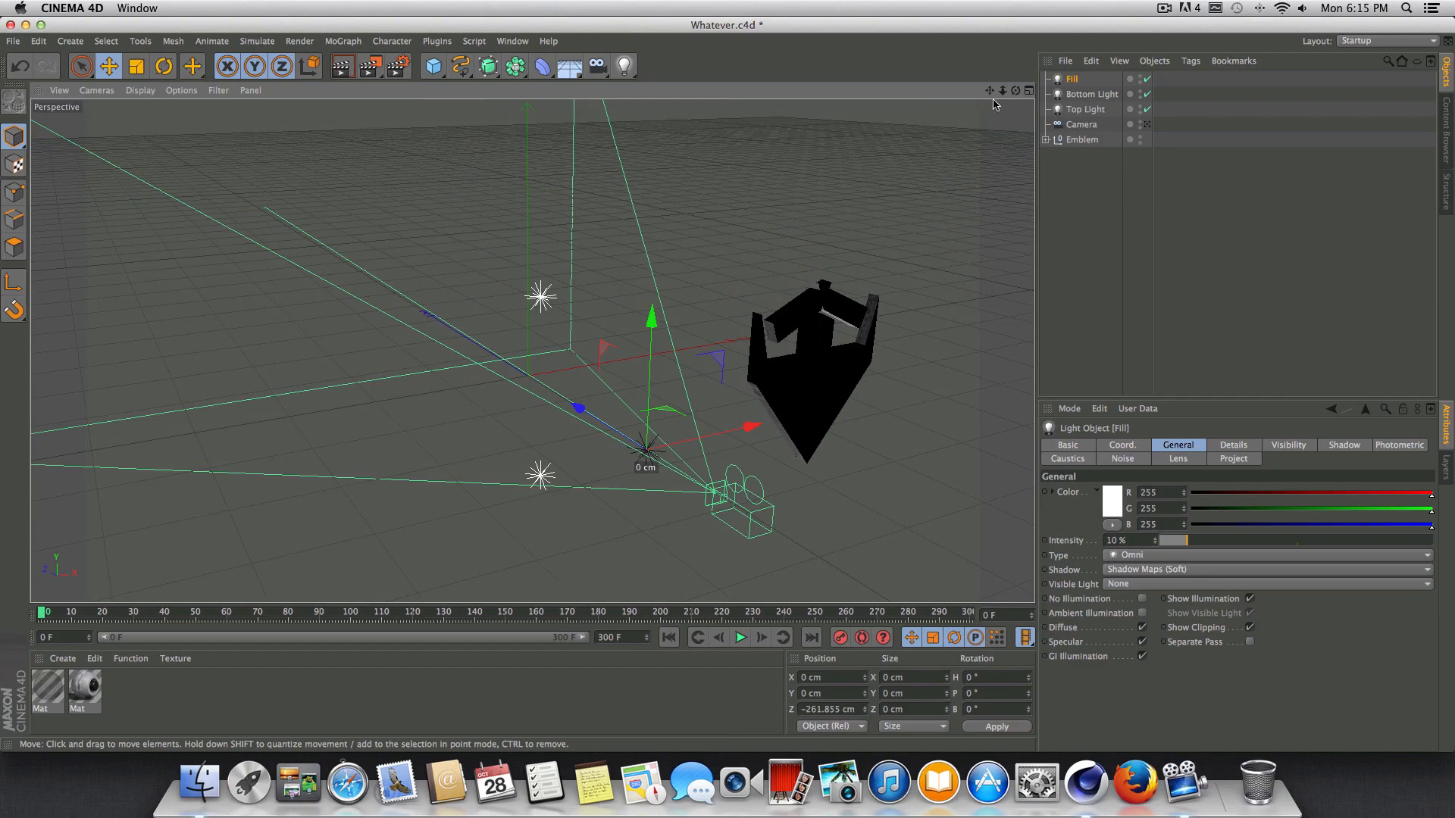
pyautogui.moveTo(995, 105); pyautogui.dragTo(940, 113)
pyautogui.click(164, 66)
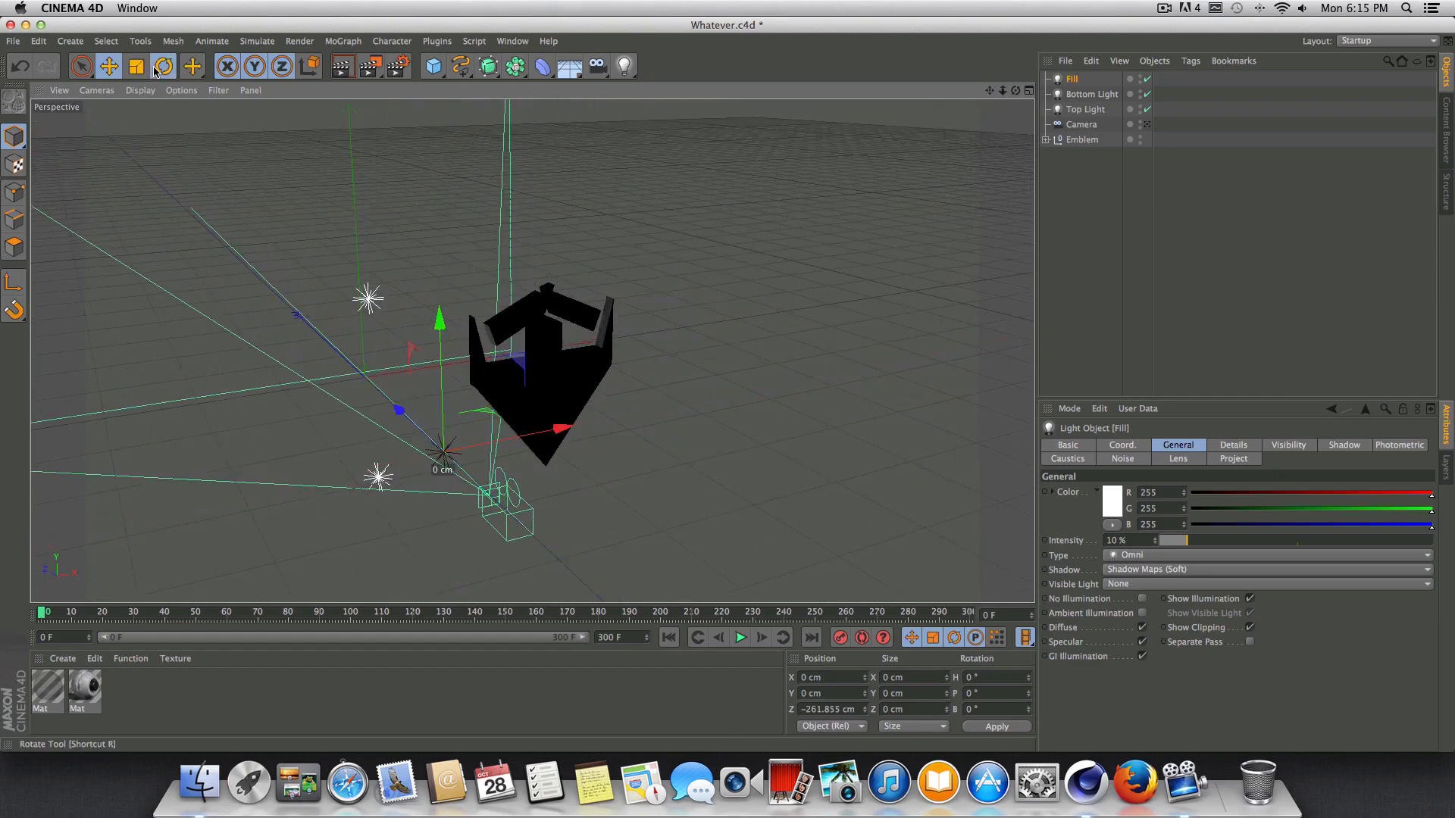
pyautogui.click(546, 370)
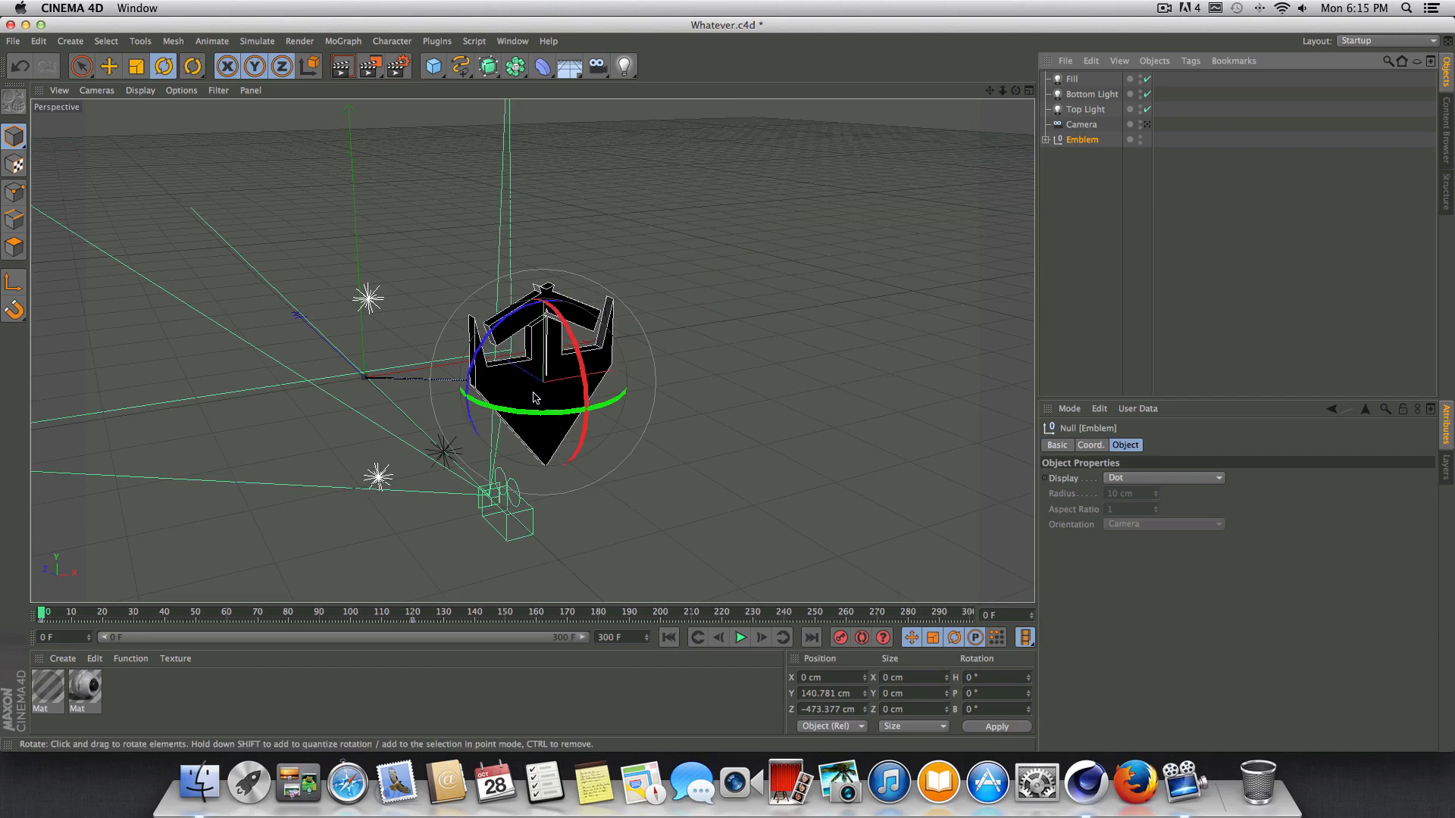
pyautogui.moveTo(535, 398); pyautogui.dragTo(761, 455)
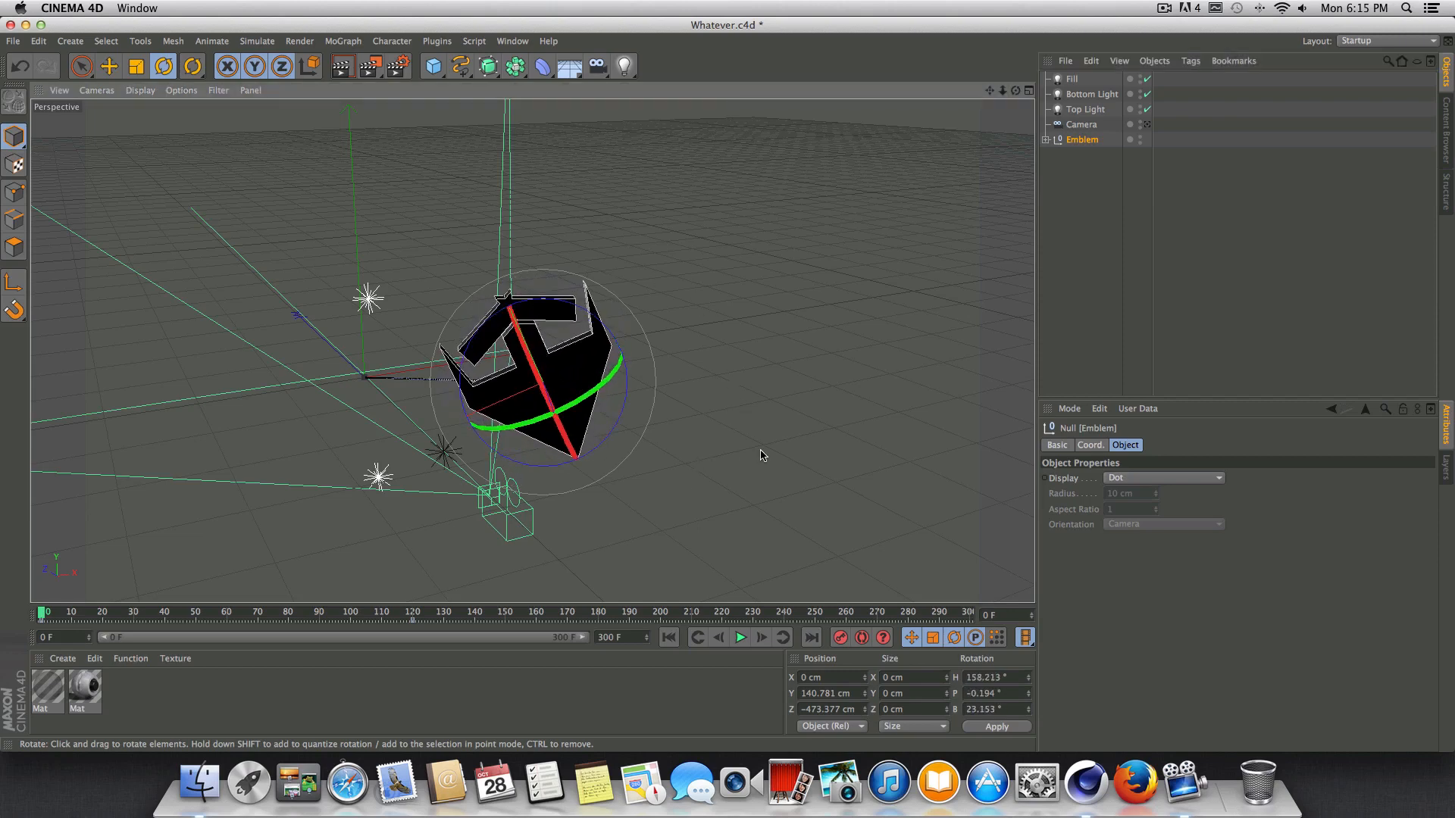
pyautogui.click(840, 640)
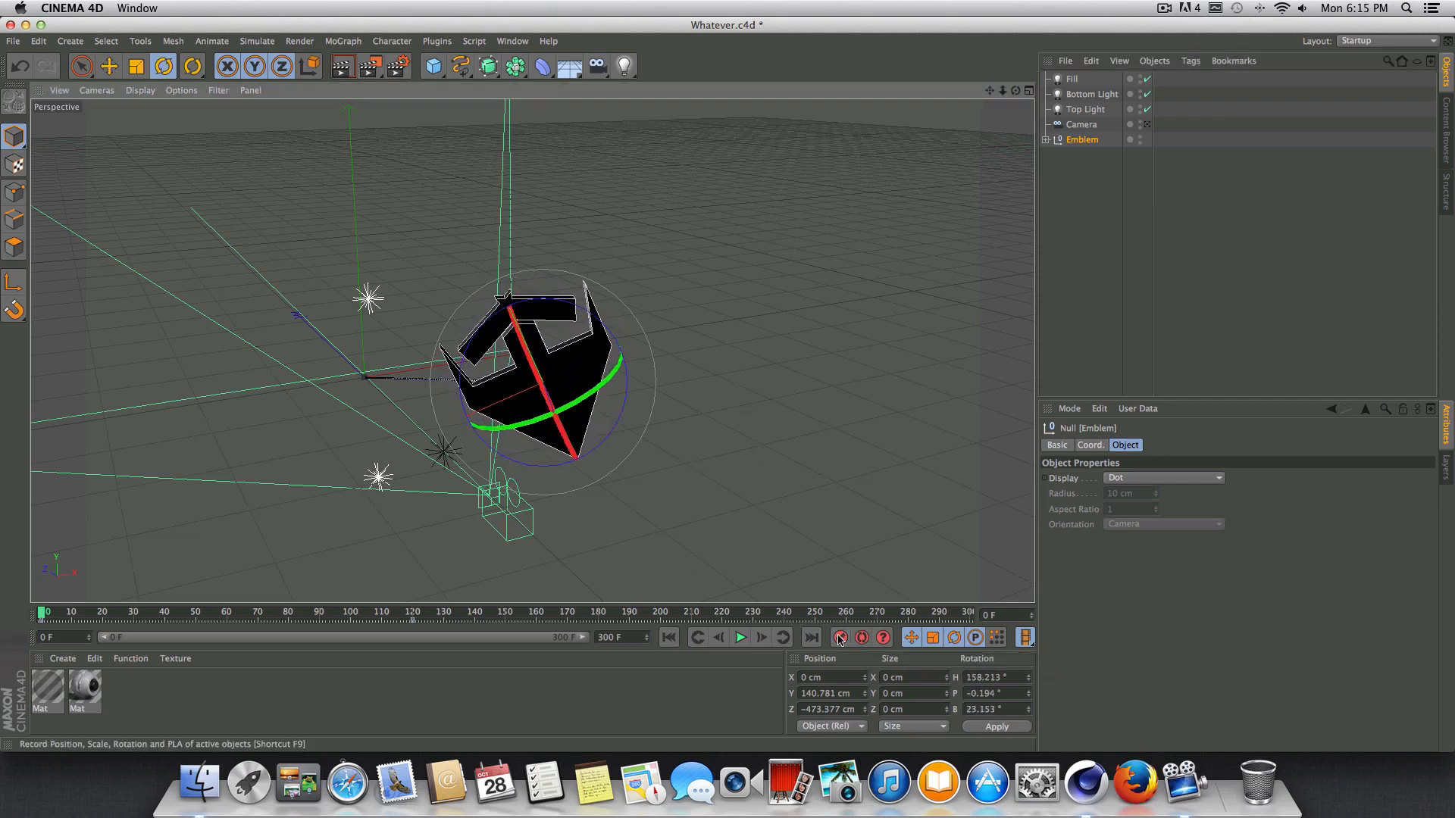
# Play the emblem's spinning animation from the start in the perspective view and through the scene camera.
pyautogui.click(740, 638)
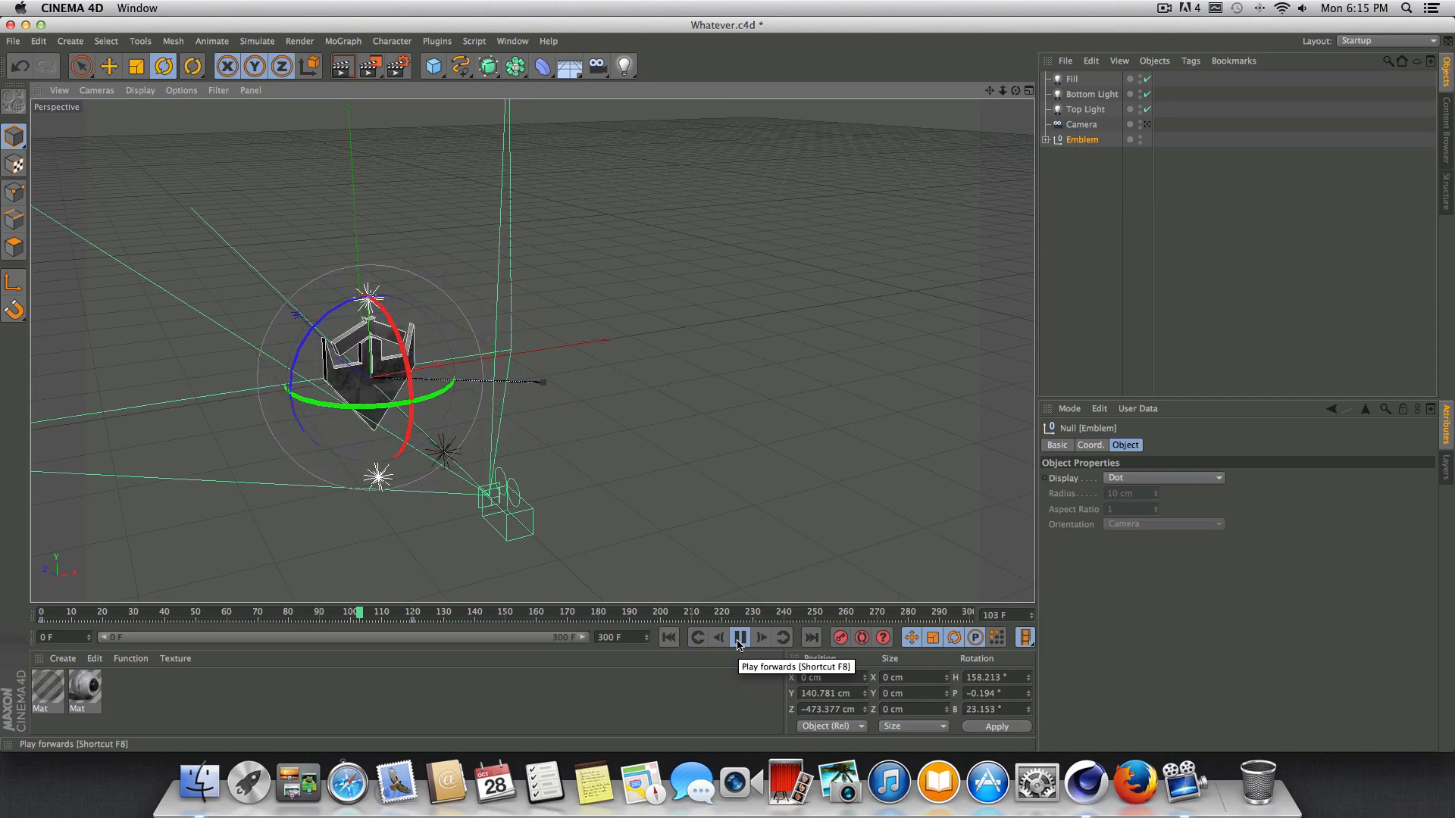
pyautogui.click(740, 638)
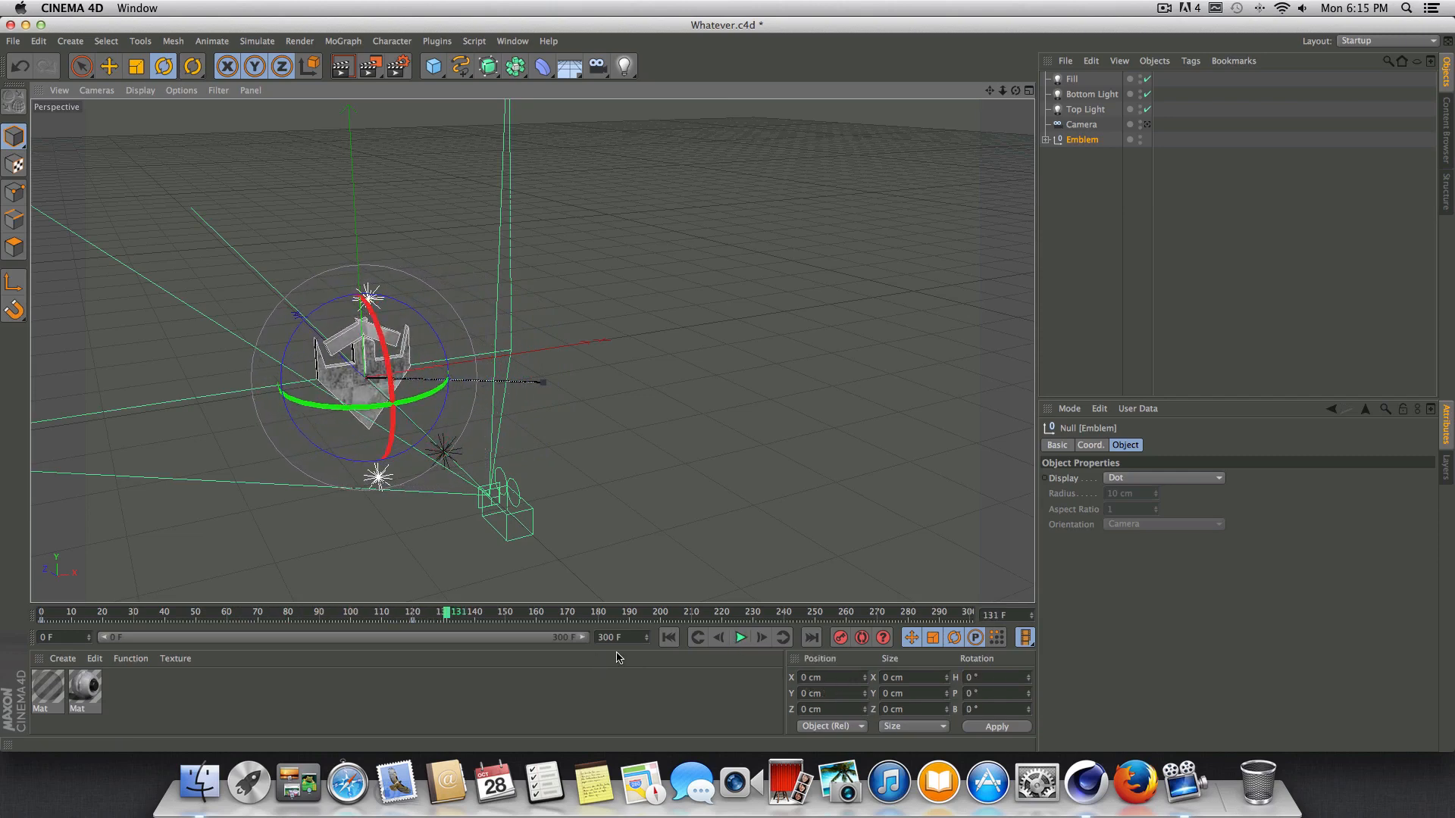
pyautogui.click(668, 638)
pyautogui.click(1147, 125)
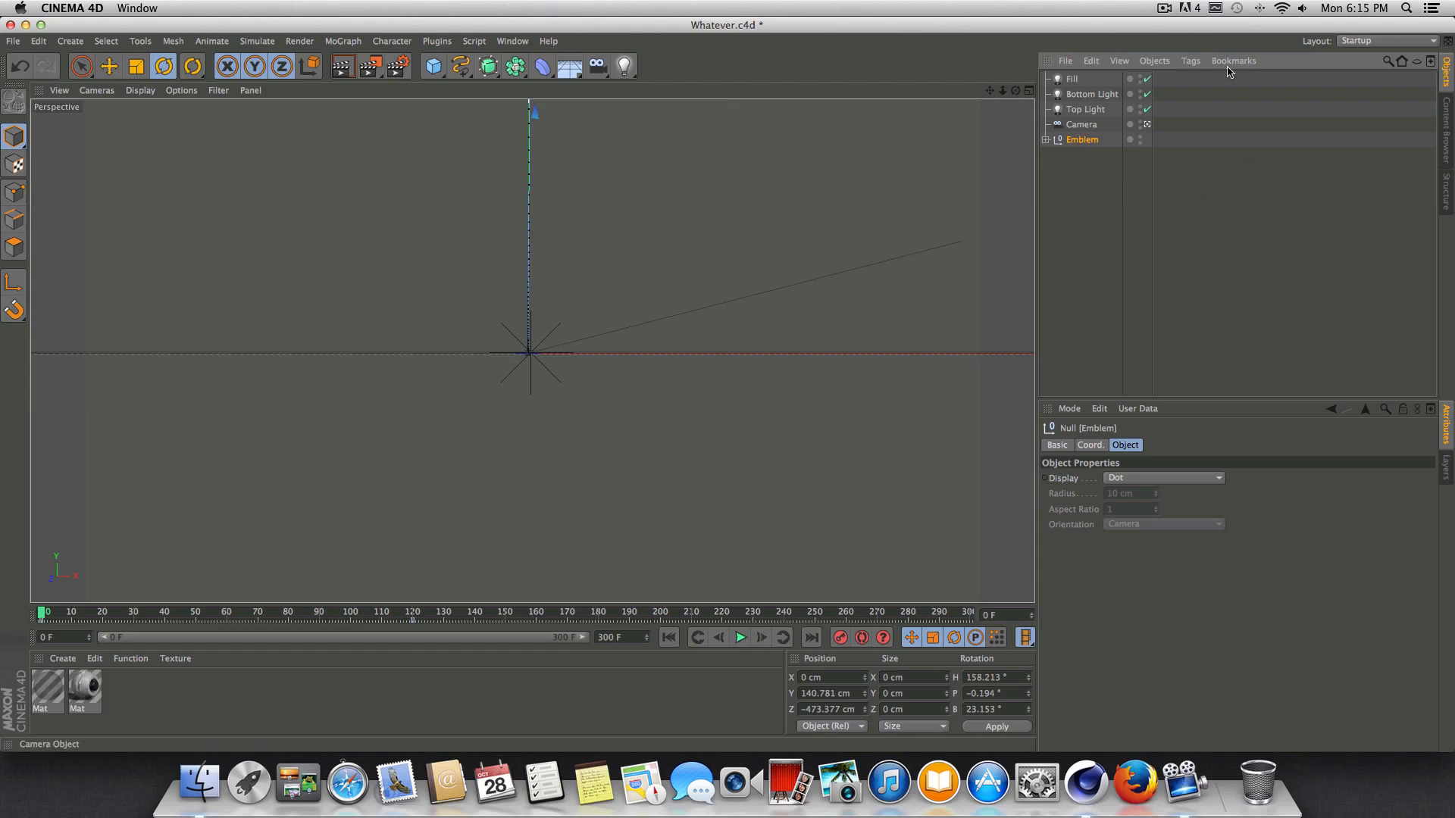
pyautogui.click(742, 637)
pyautogui.moveTo(397, 615); pyautogui.dragTo(42, 615)
pyautogui.click(744, 638)
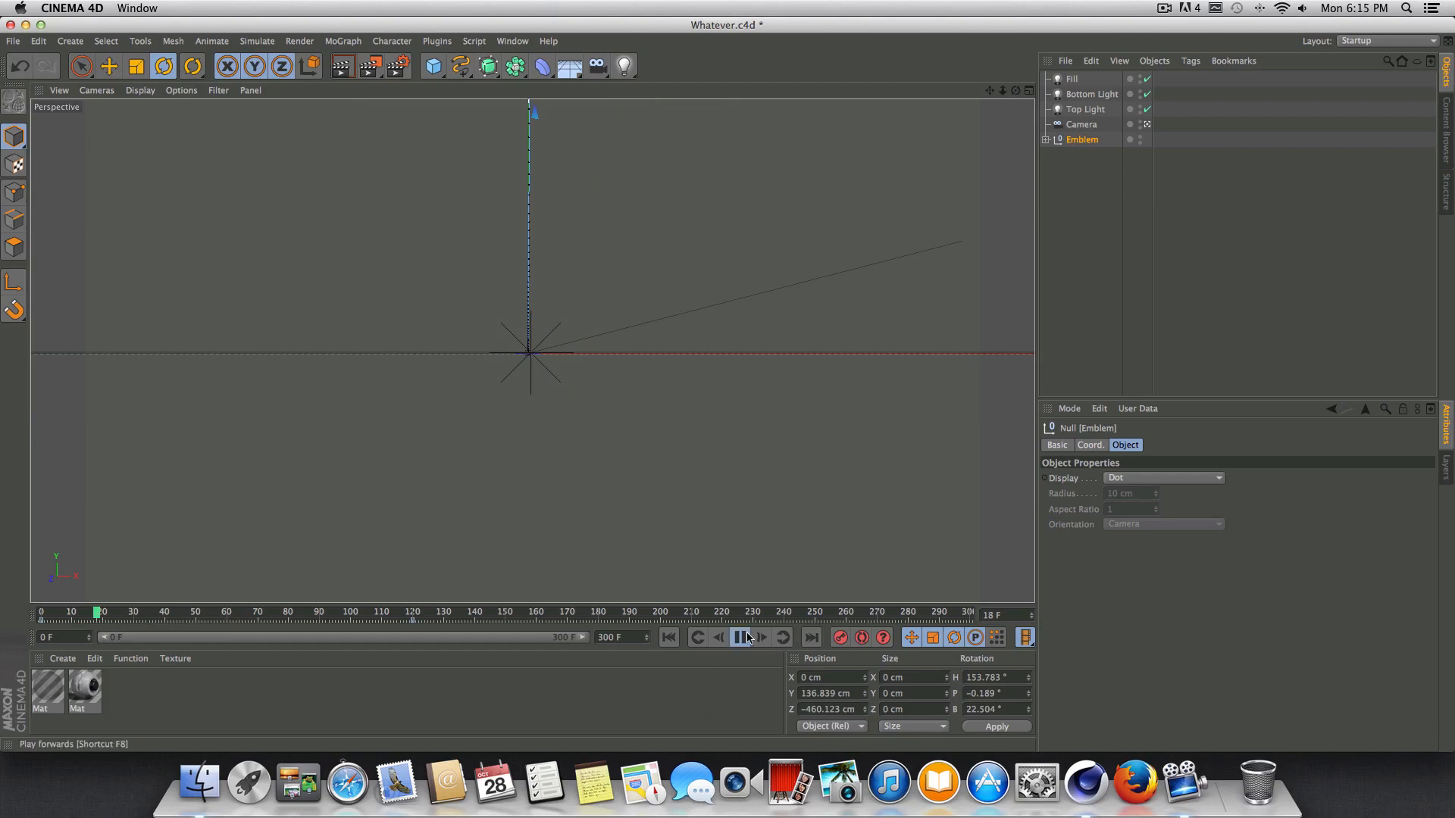
pyautogui.click(742, 637)
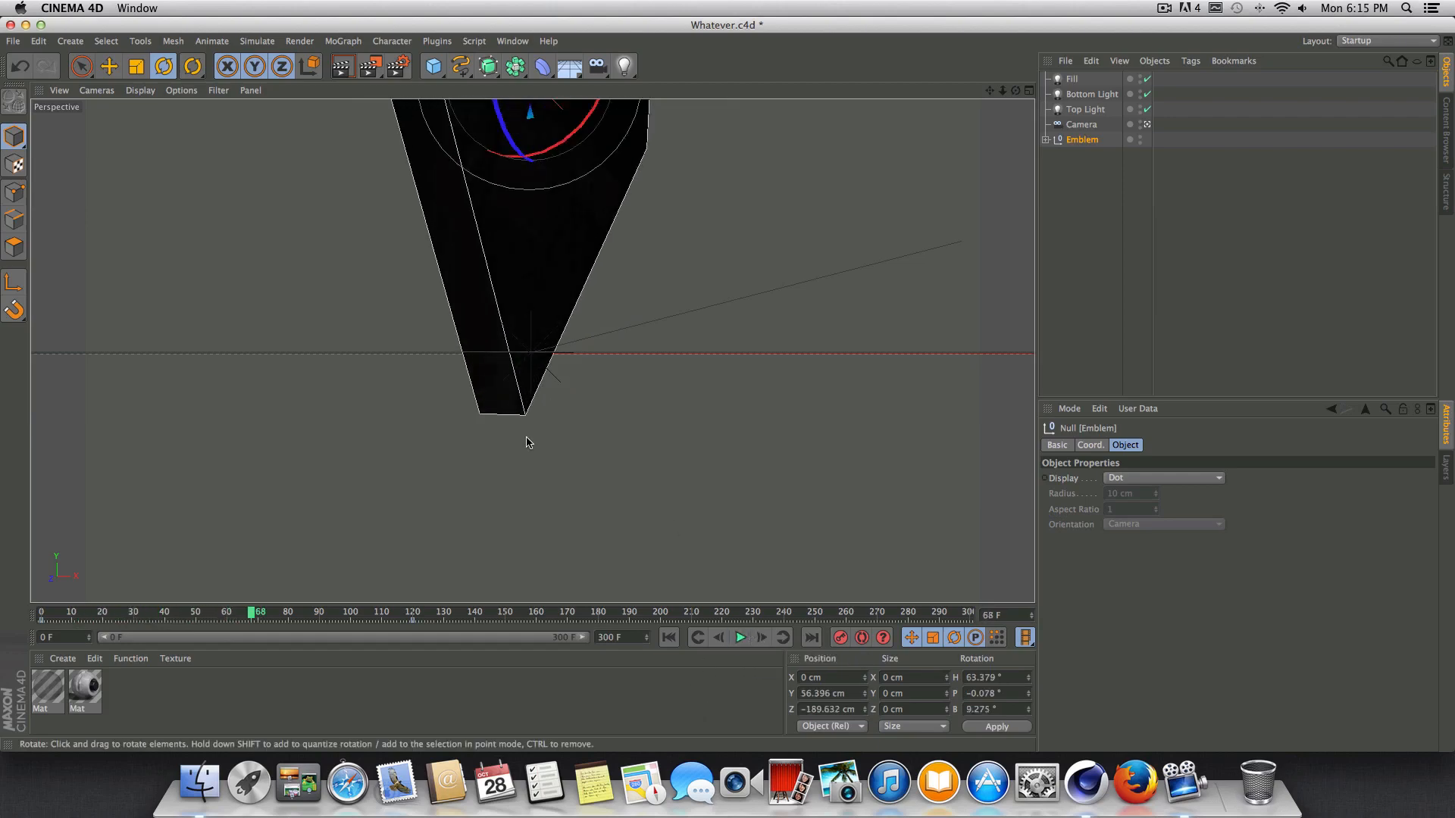
# Render previews of the camera view at frames 68, 83 and 106 to check the rotating emblem's lighting.
pyautogui.click(342, 66)
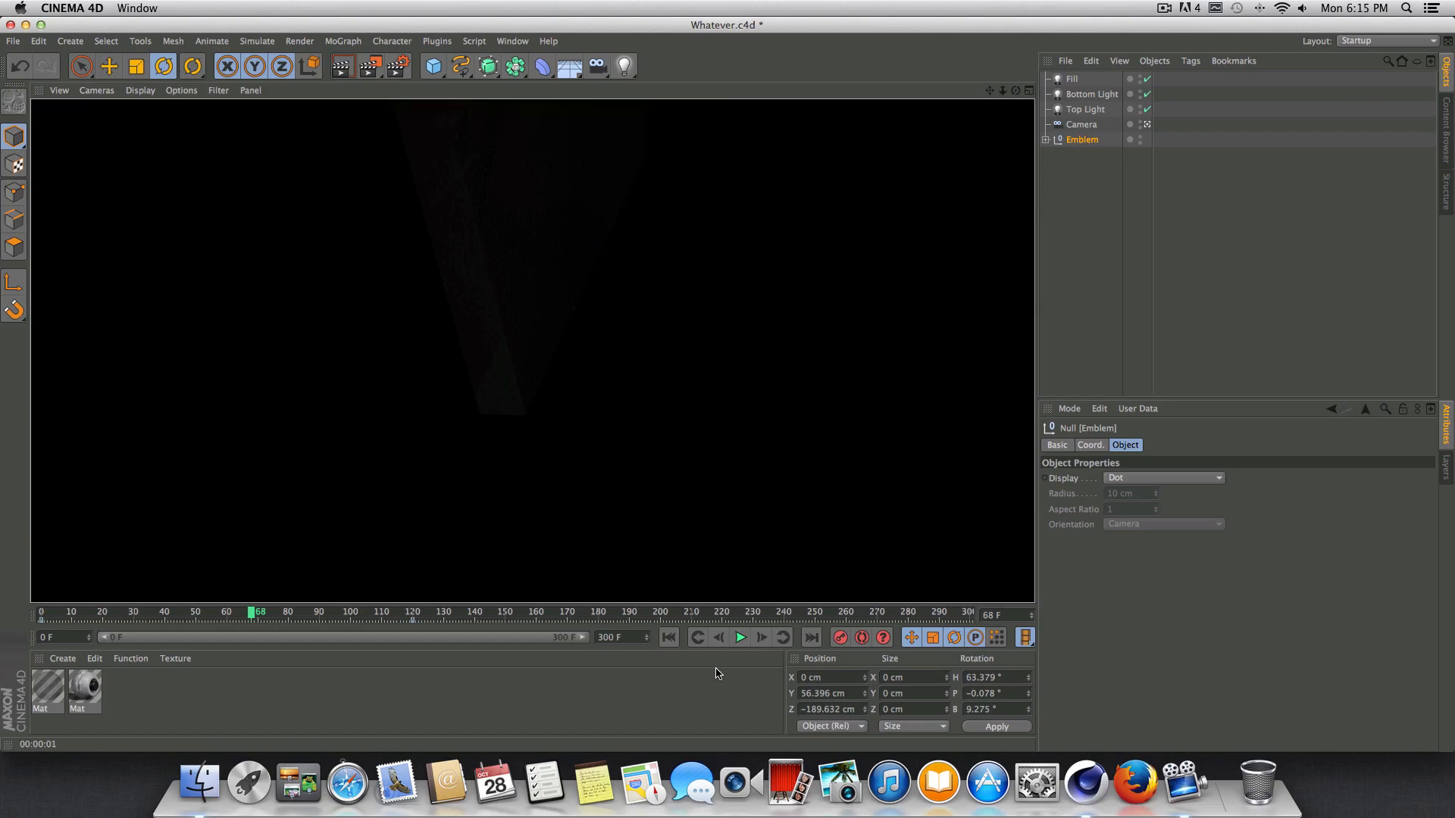
pyautogui.click(739, 639)
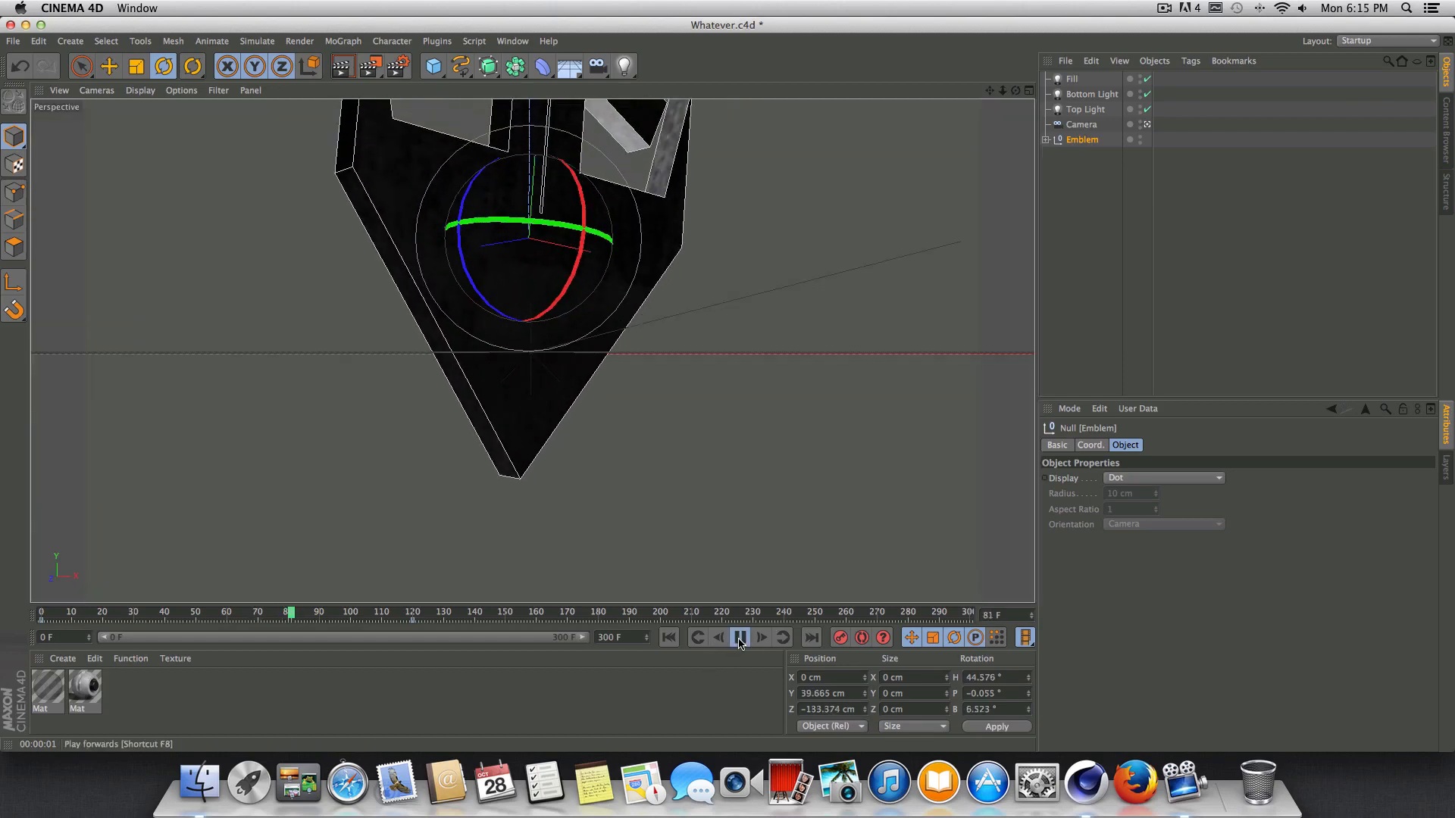
pyautogui.press('super+r')
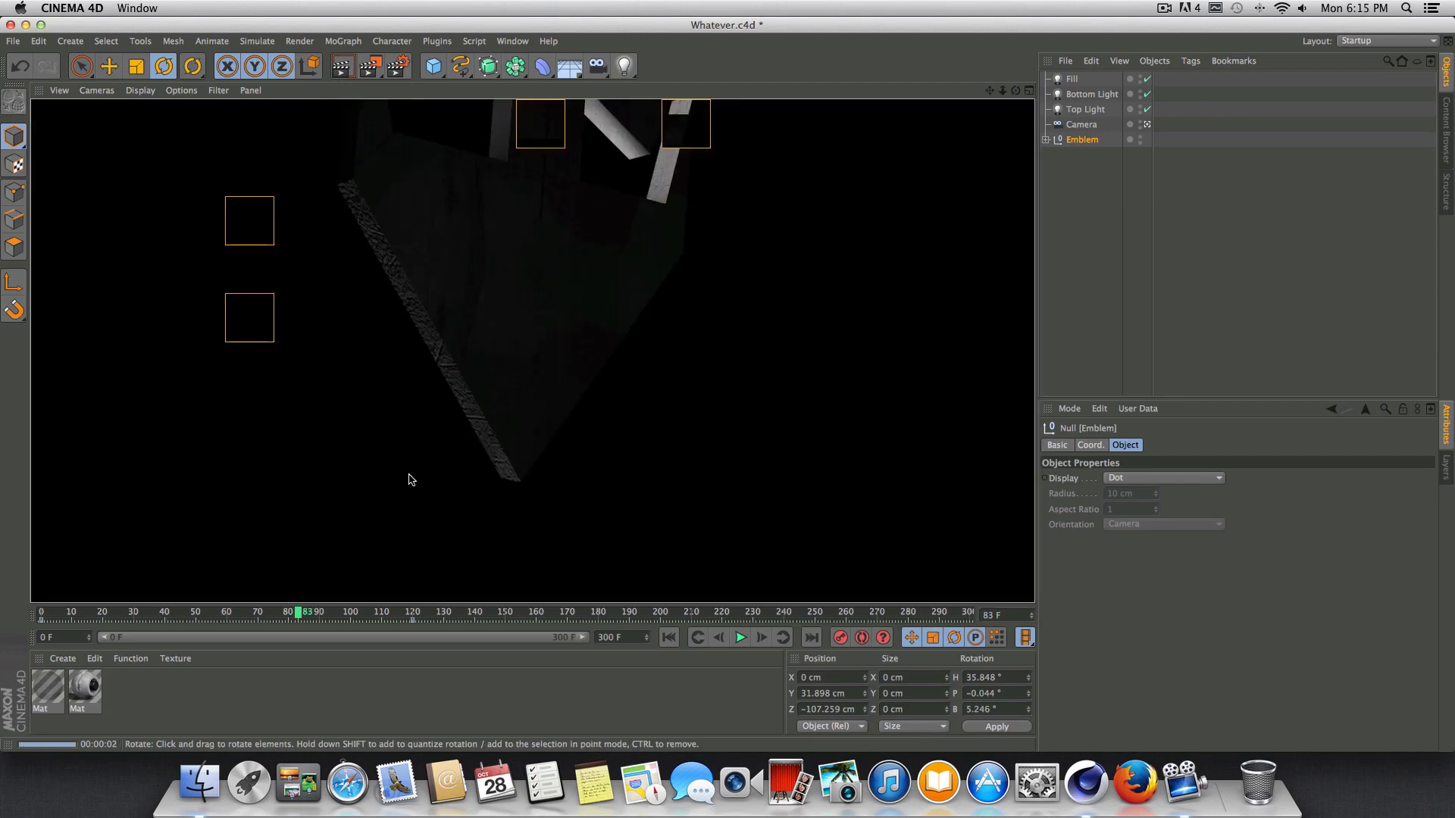
pyautogui.click(740, 639)
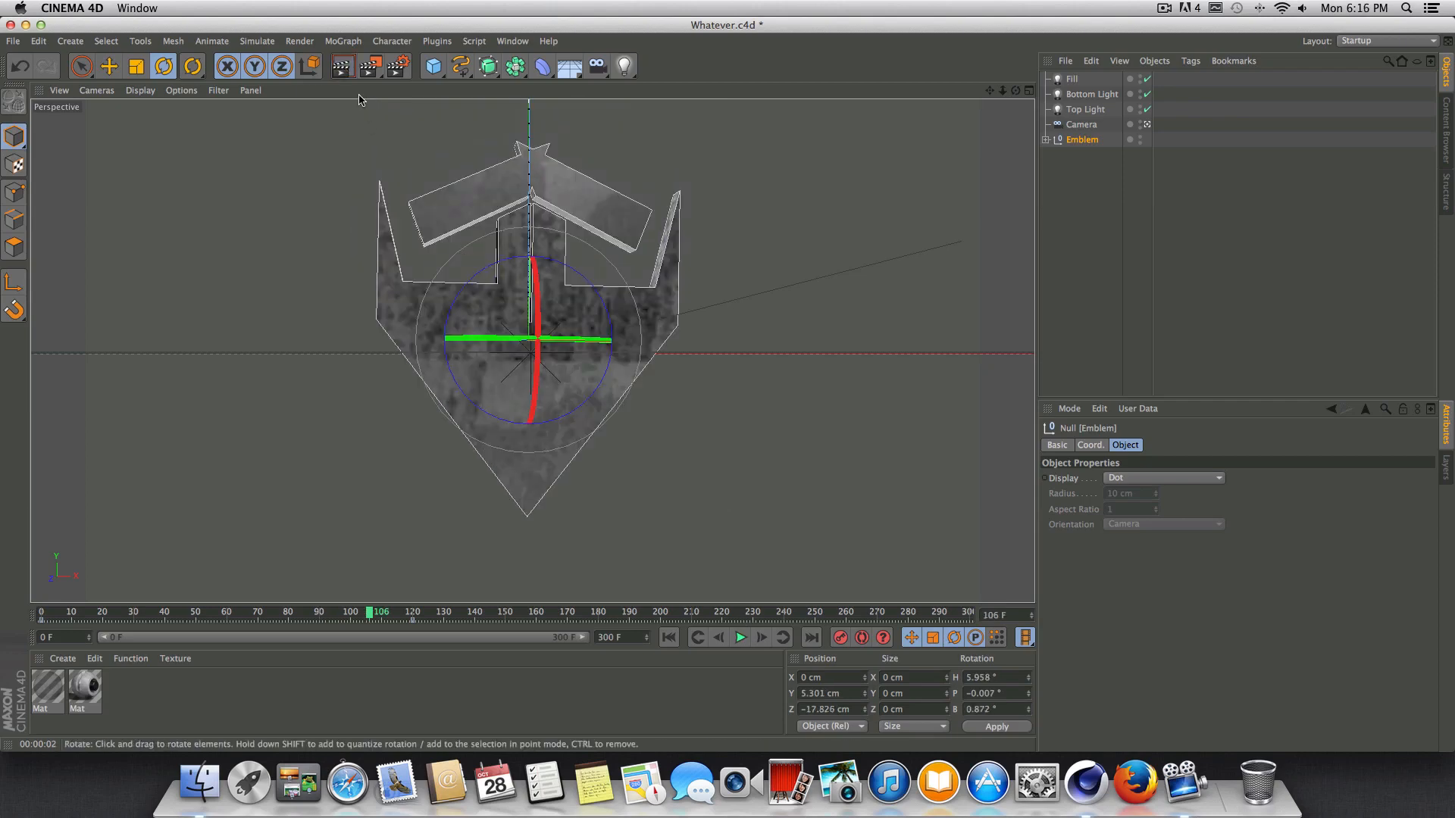
pyautogui.click(342, 68)
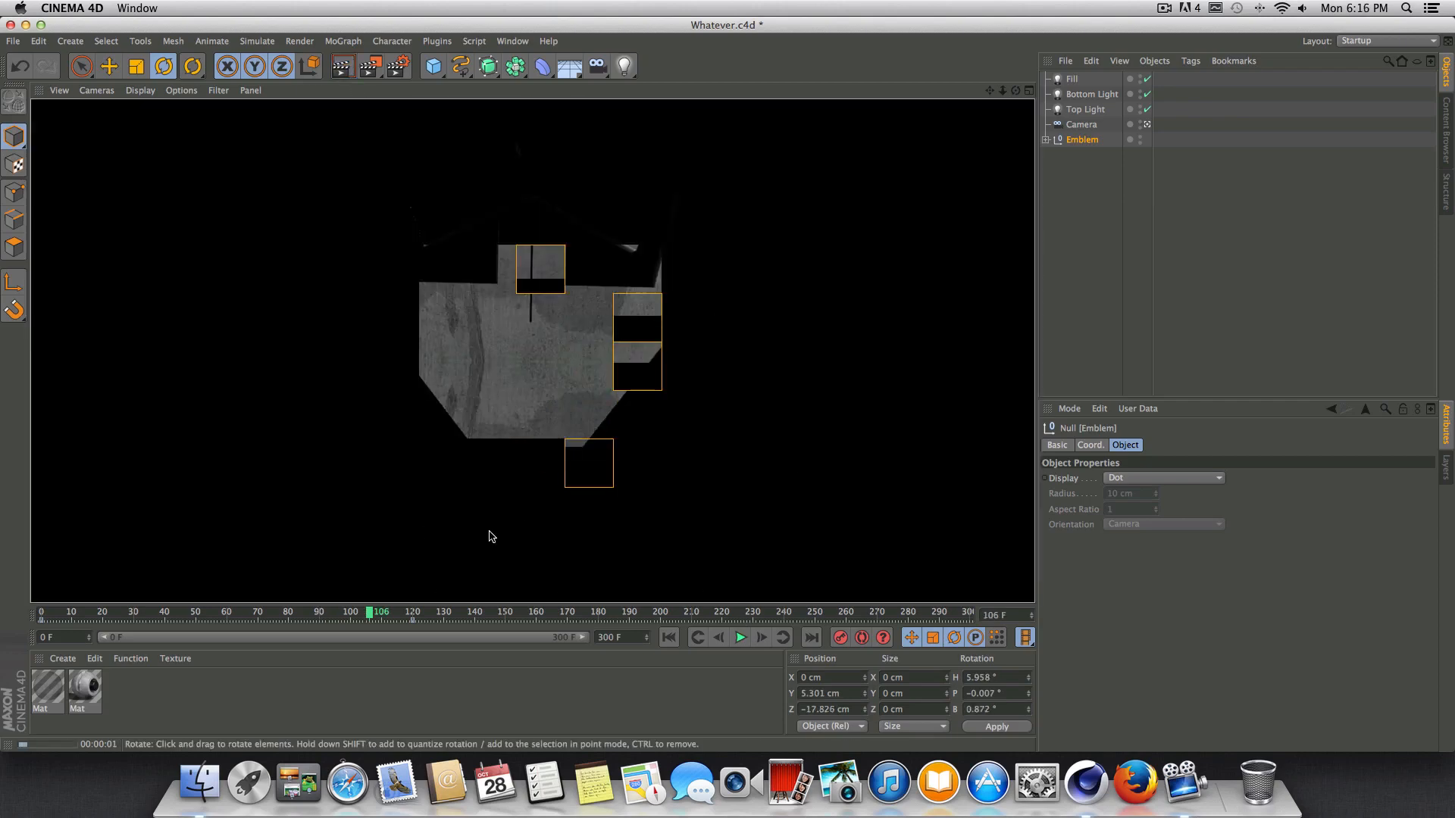
# At frame 81, set the Fill light's intensity to 15% and its shadow to None.
pyautogui.moveTo(360, 613); pyautogui.dragTo(292, 610)
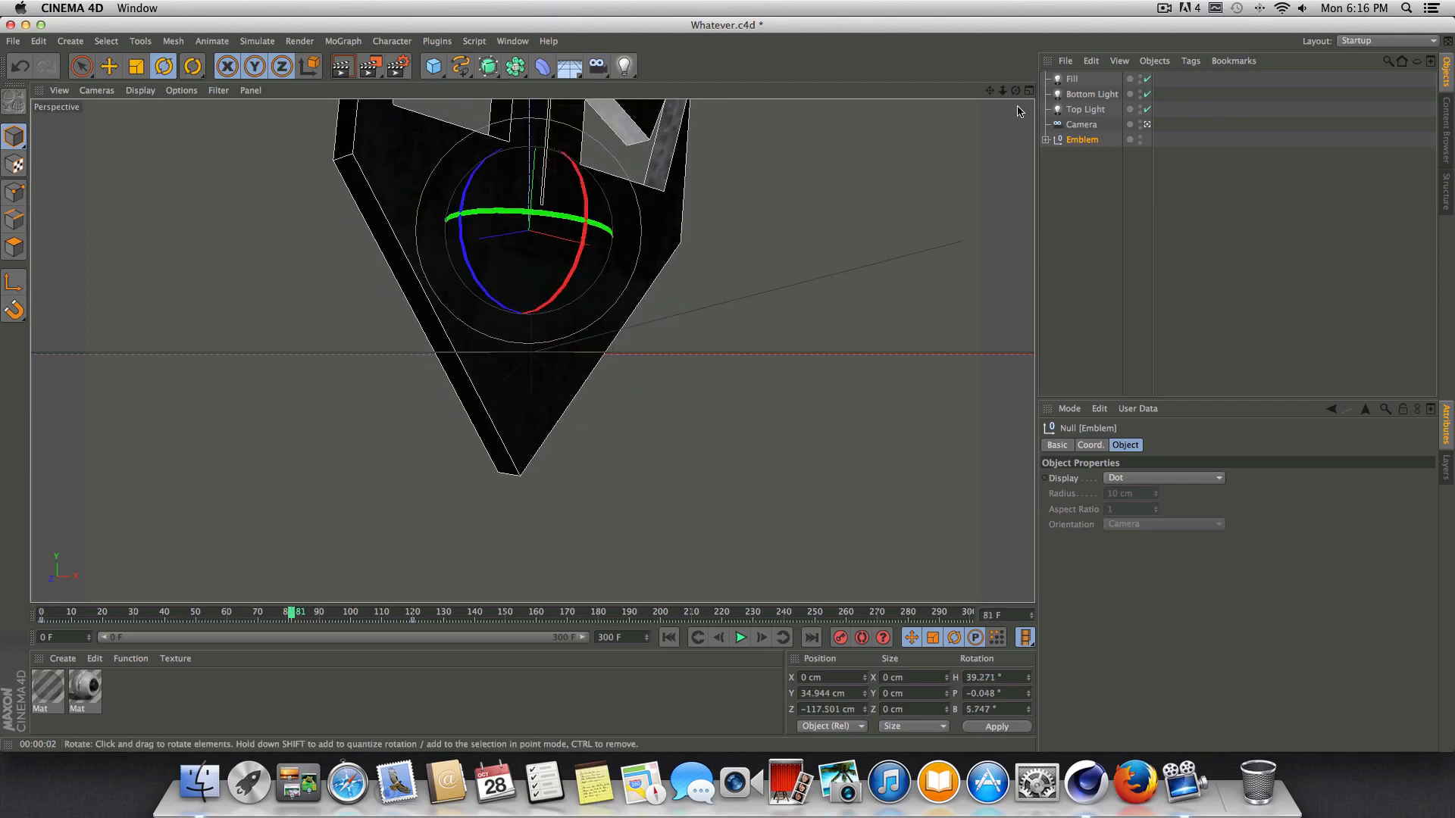
pyautogui.click(1071, 79)
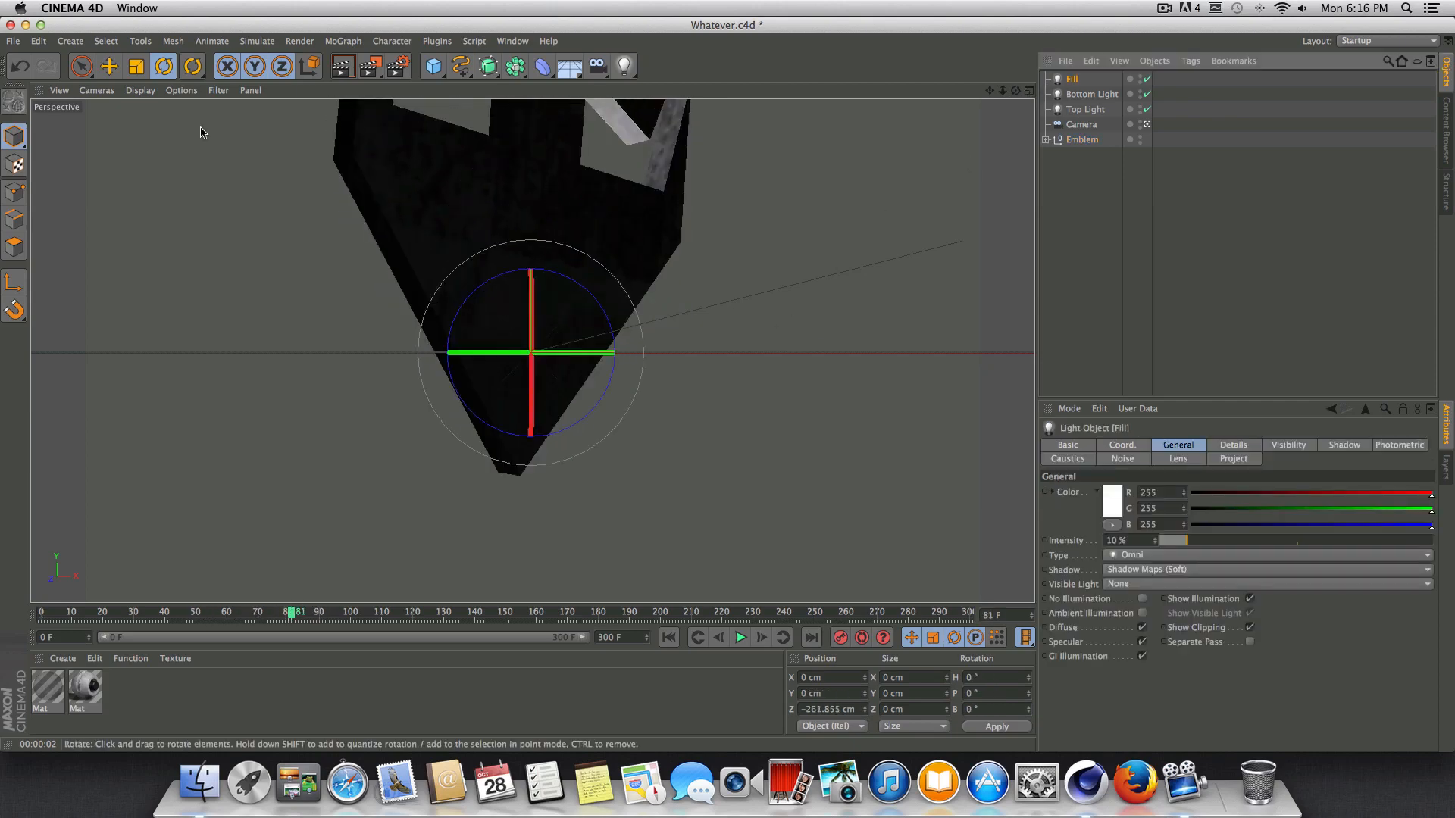
pyautogui.click(1145, 125)
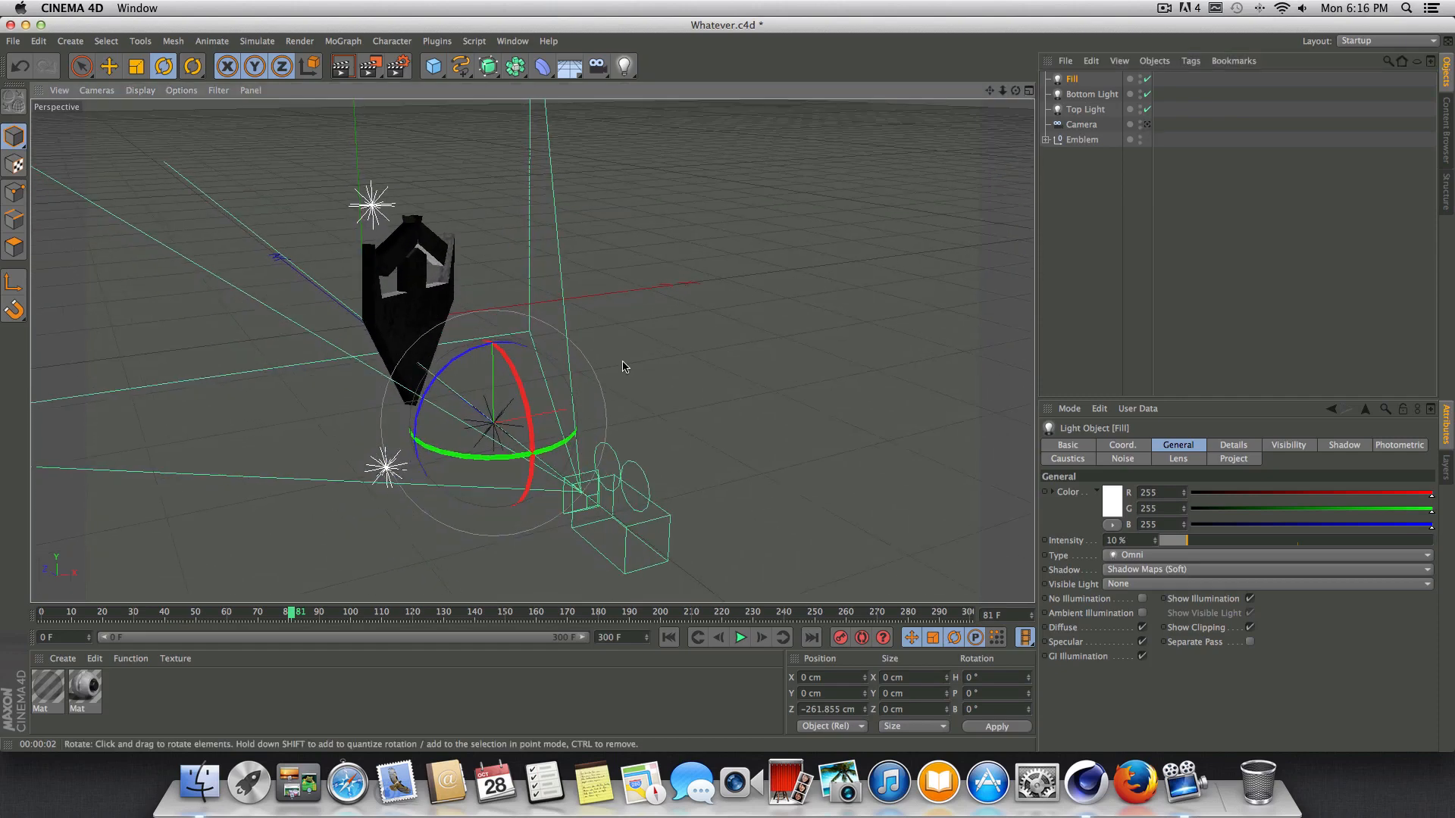
pyautogui.moveTo(1185, 541); pyautogui.dragTo(1194, 541)
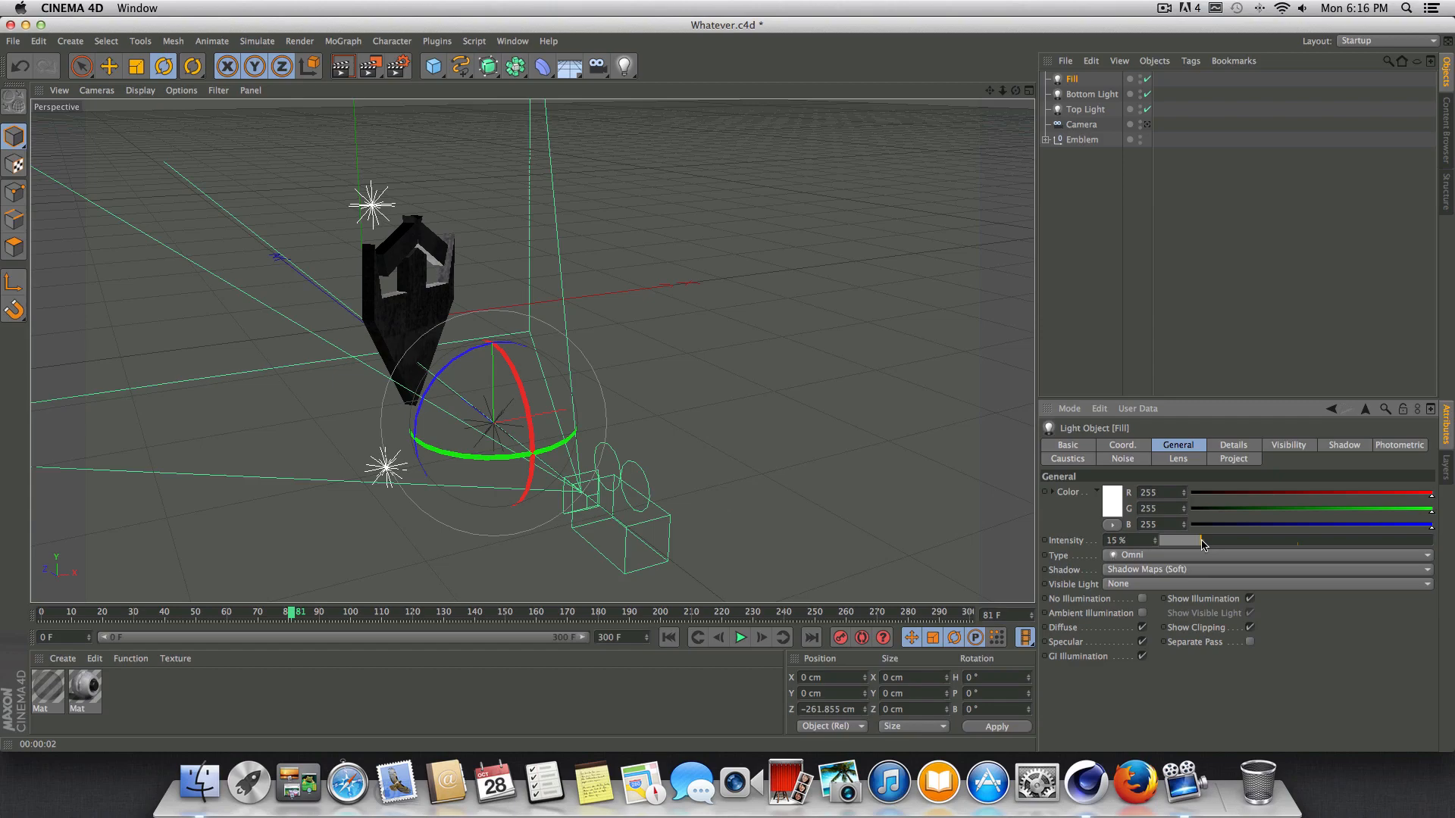
pyautogui.moveTo(1009, 96); pyautogui.dragTo(1008, 167)
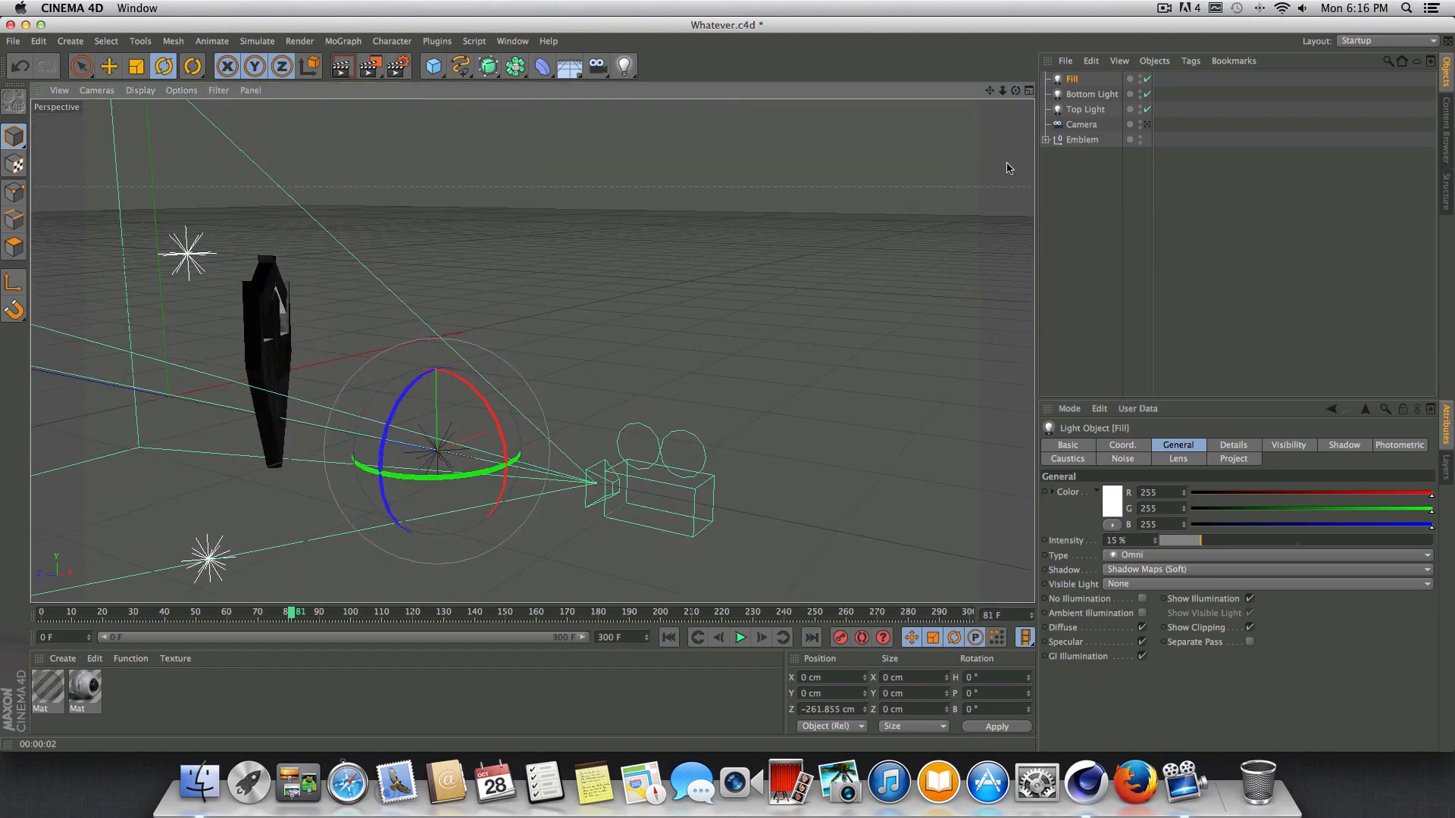
pyautogui.click(1127, 570)
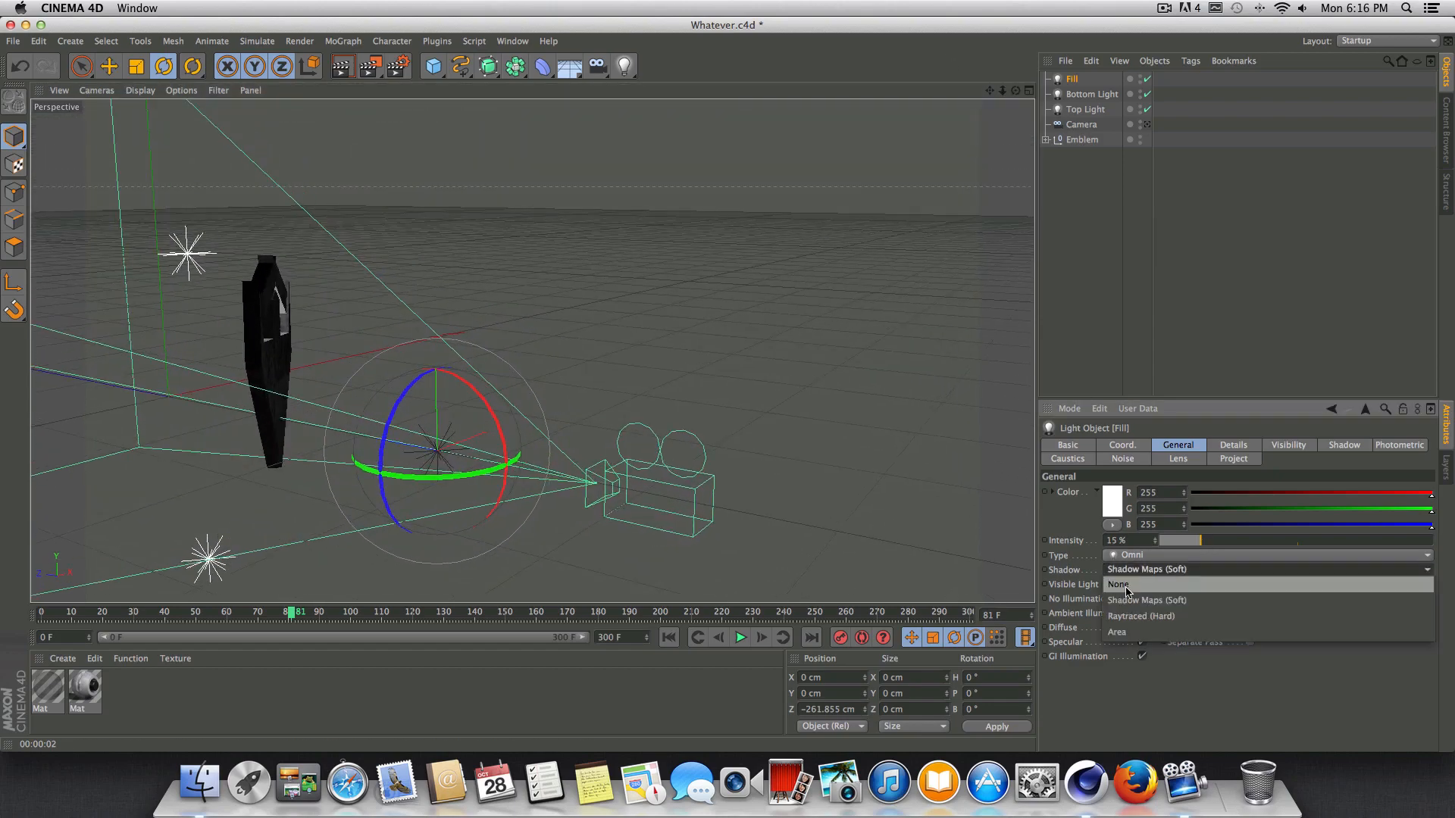
pyautogui.click(1129, 594)
# Raise the Fill light to about Y 69 cm and move it toward the camera to about Z -276 cm.
pyautogui.click(109, 66)
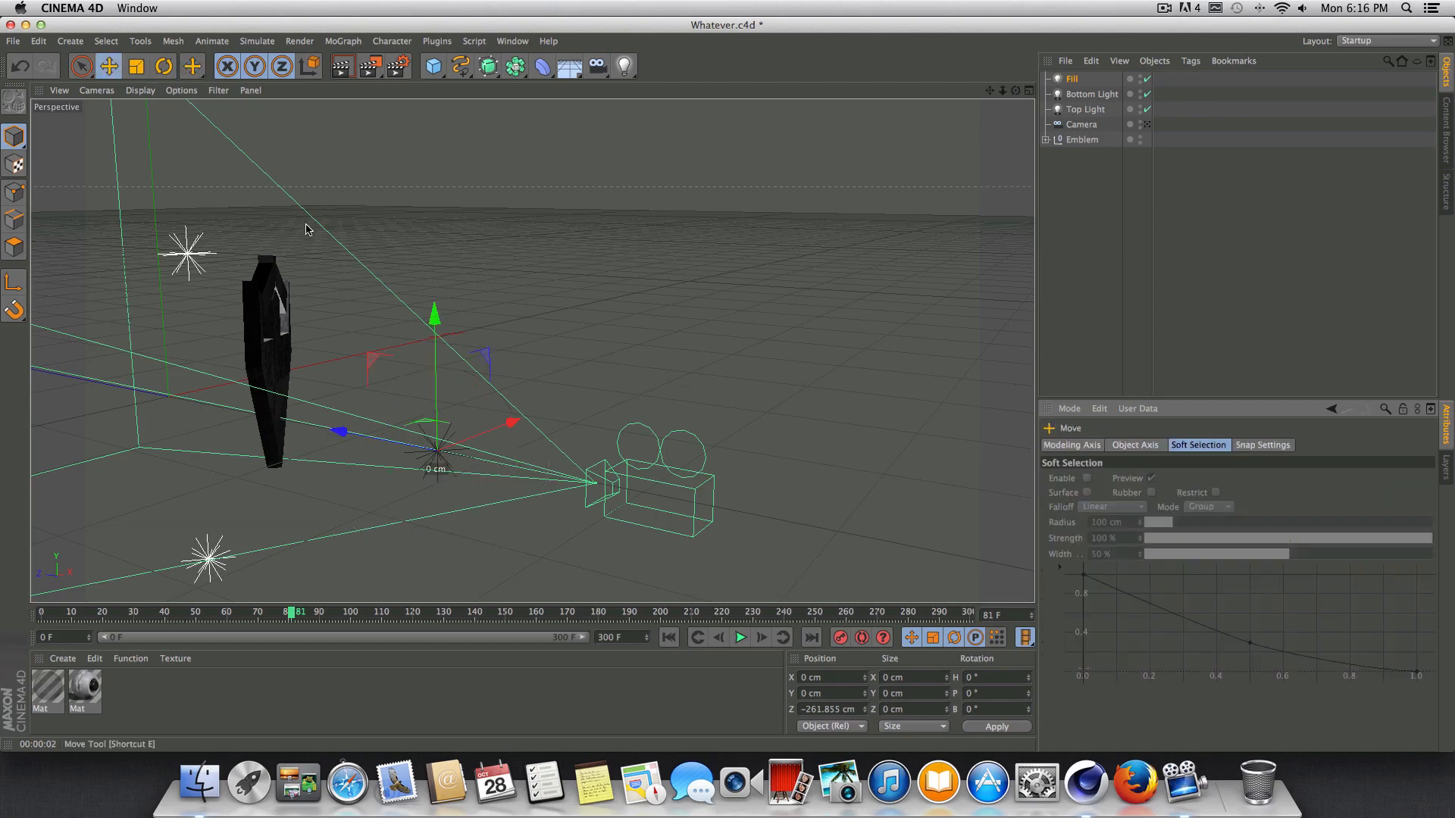
pyautogui.moveTo(440, 323); pyautogui.dragTo(441, 207)
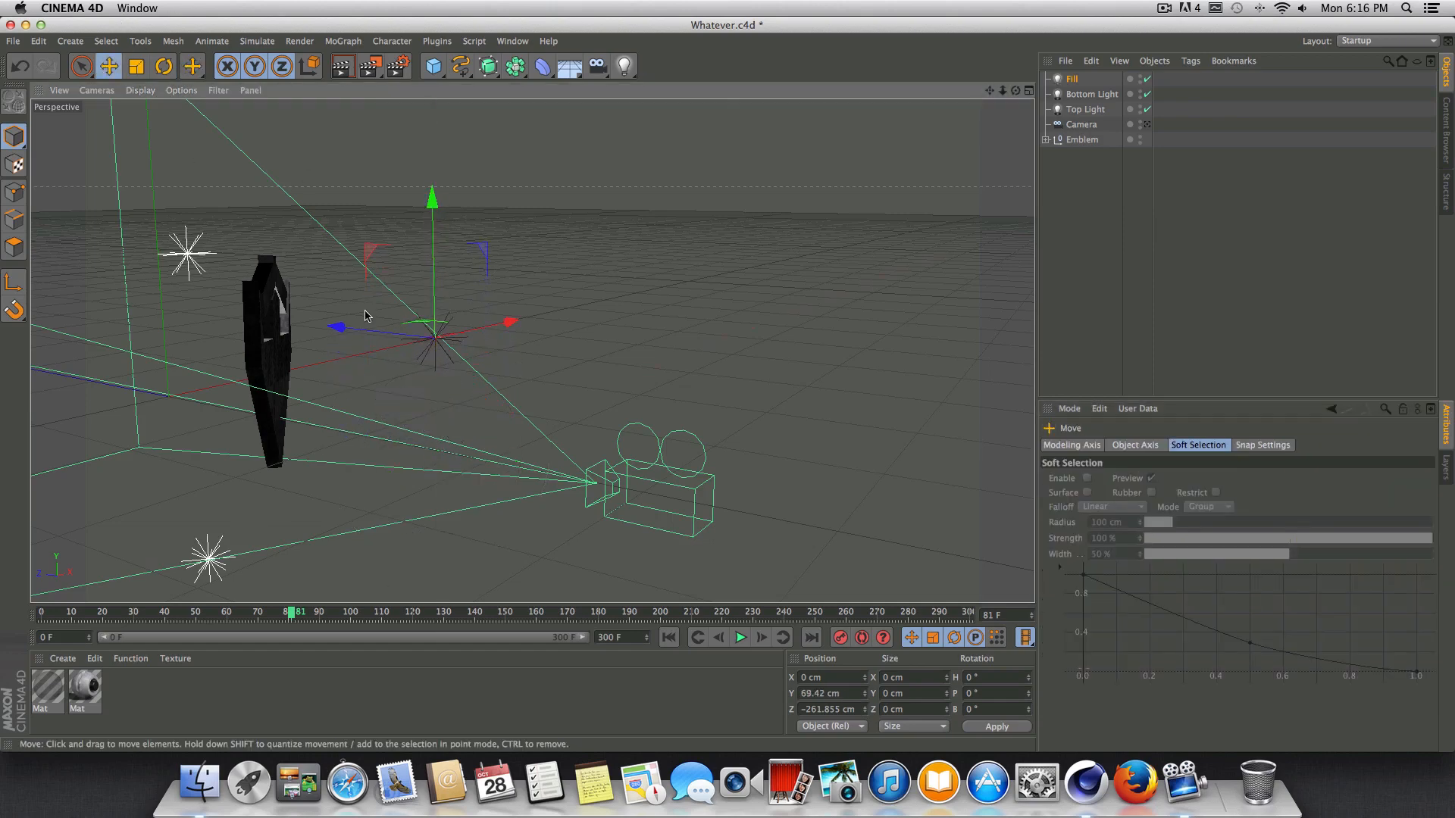
pyautogui.moveTo(338, 327); pyautogui.dragTo(375, 340)
# Render the scene camera's view at frame 81, then play the animation to frame 91.
pyautogui.click(1147, 123)
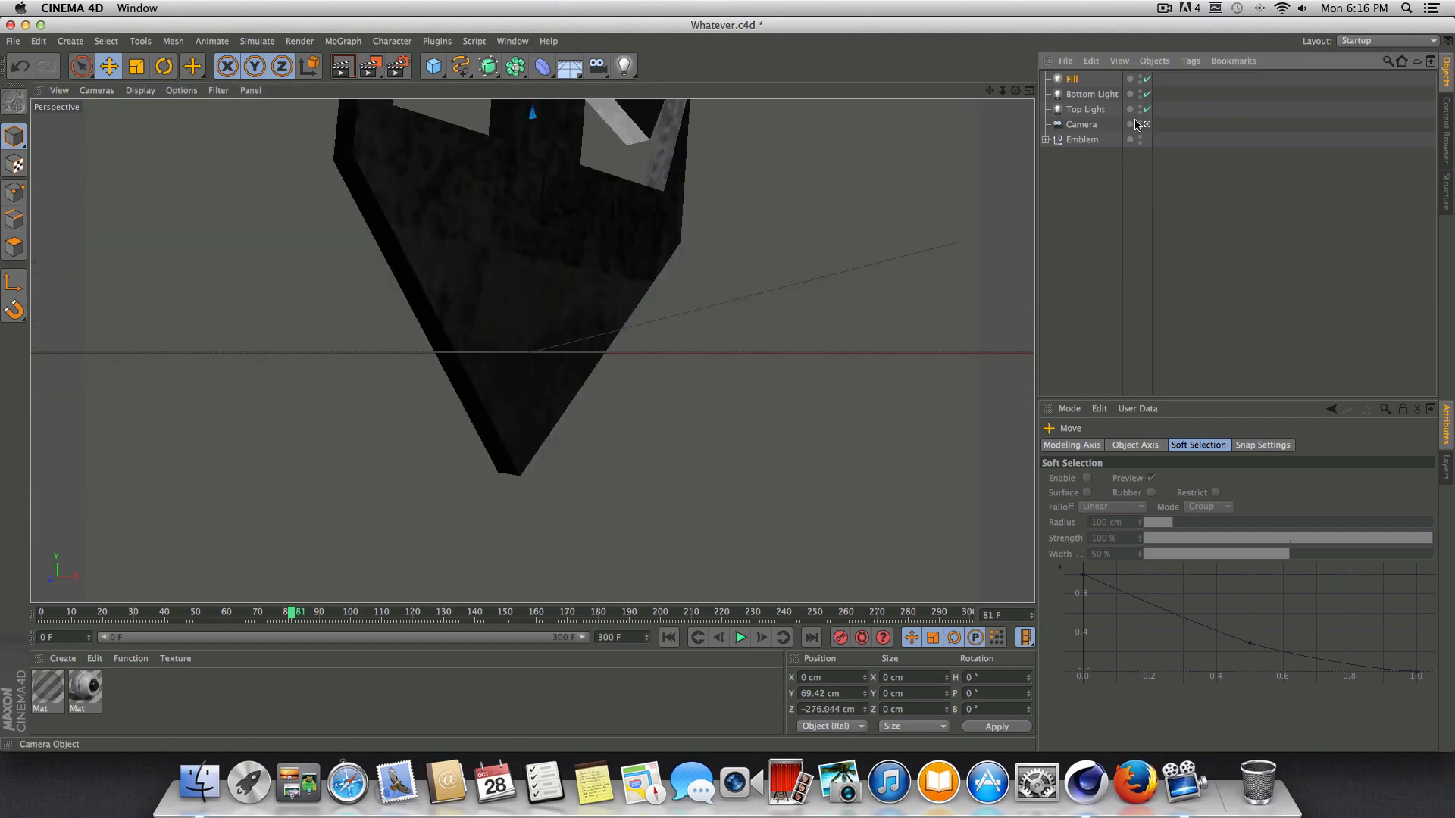
pyautogui.press('super+r')
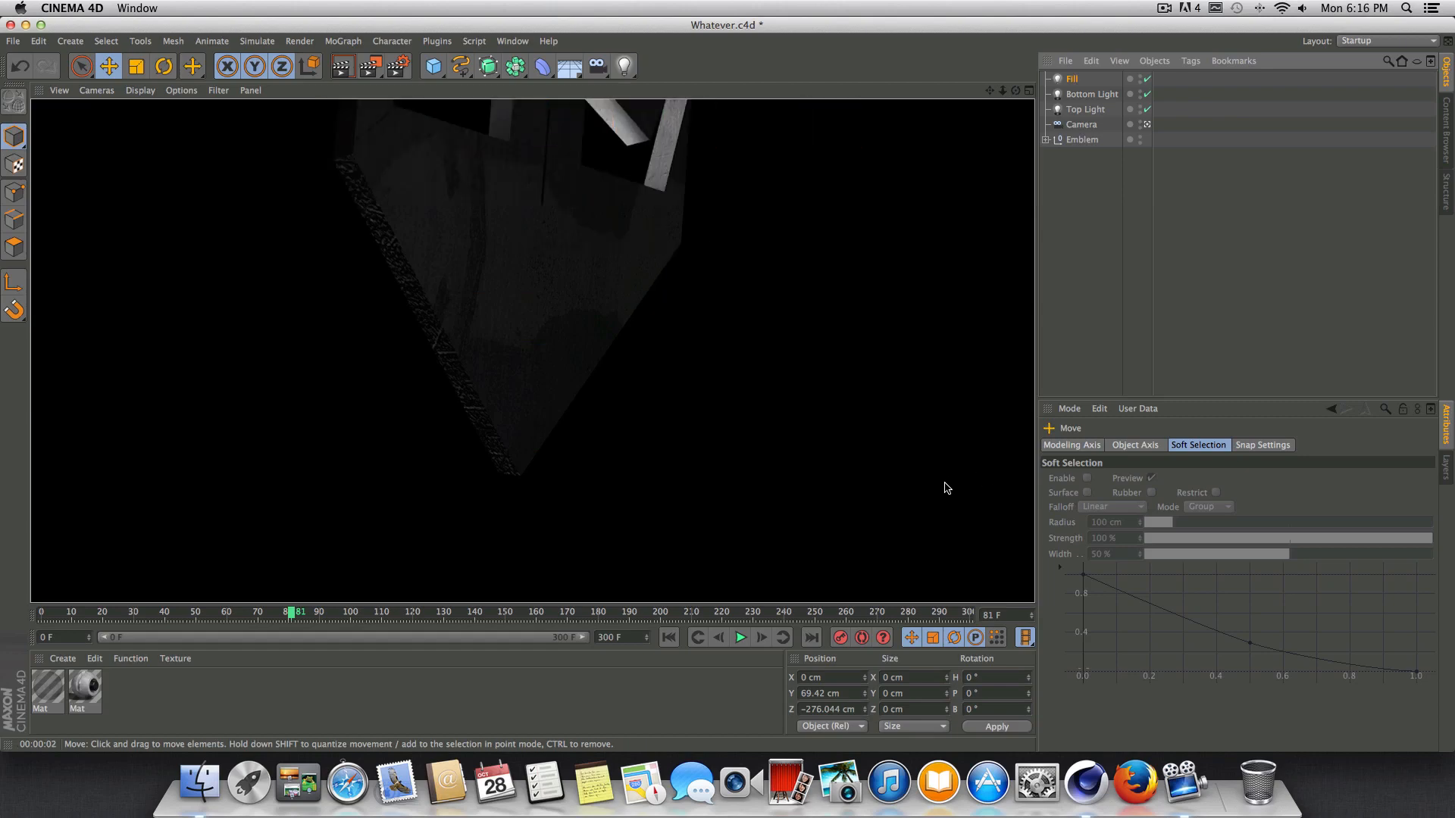
pyautogui.click(740, 639)
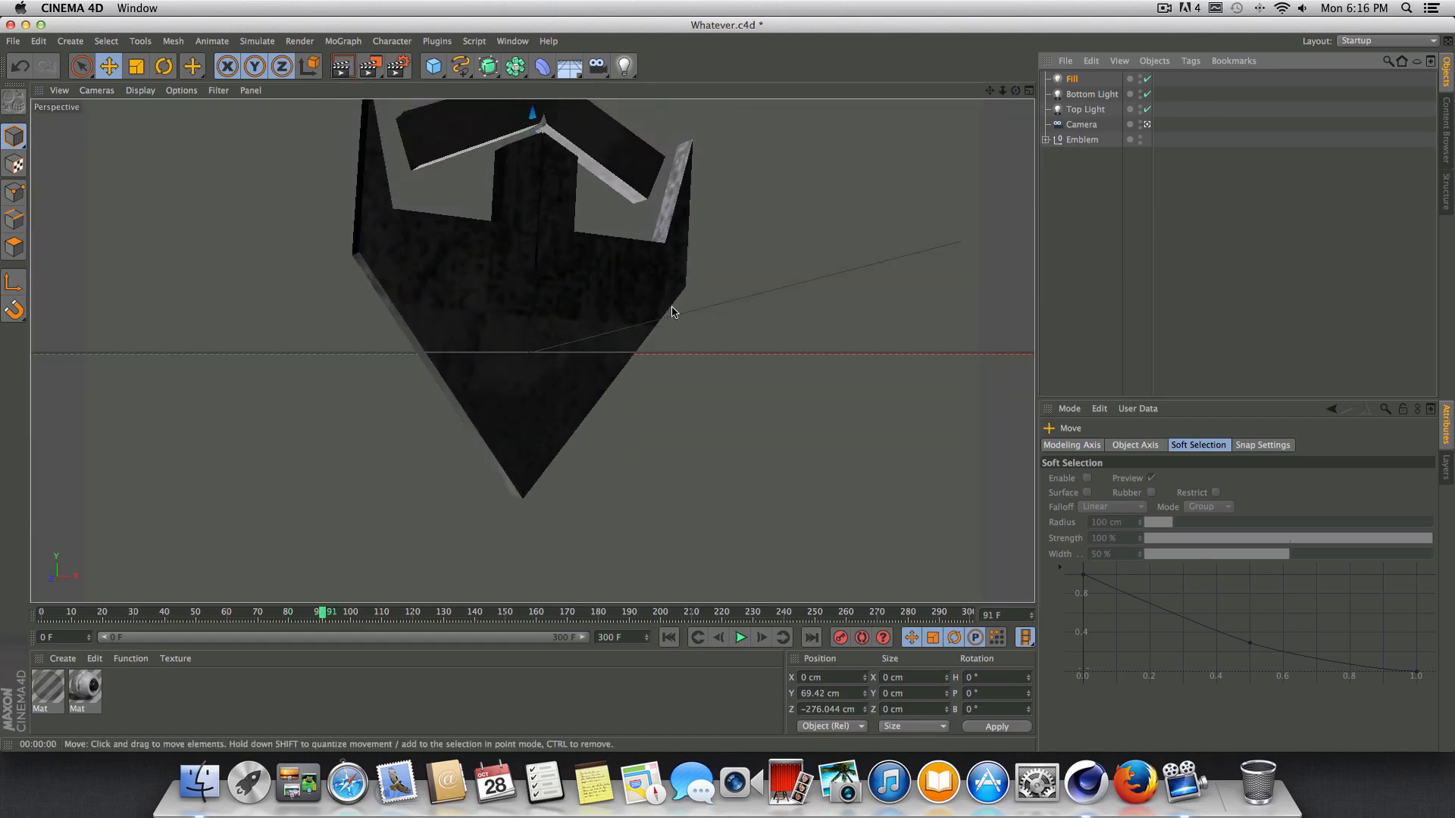
# Set the Fill light's intensity to 25% and render the camera view at frame 81.
pyautogui.click(1072, 79)
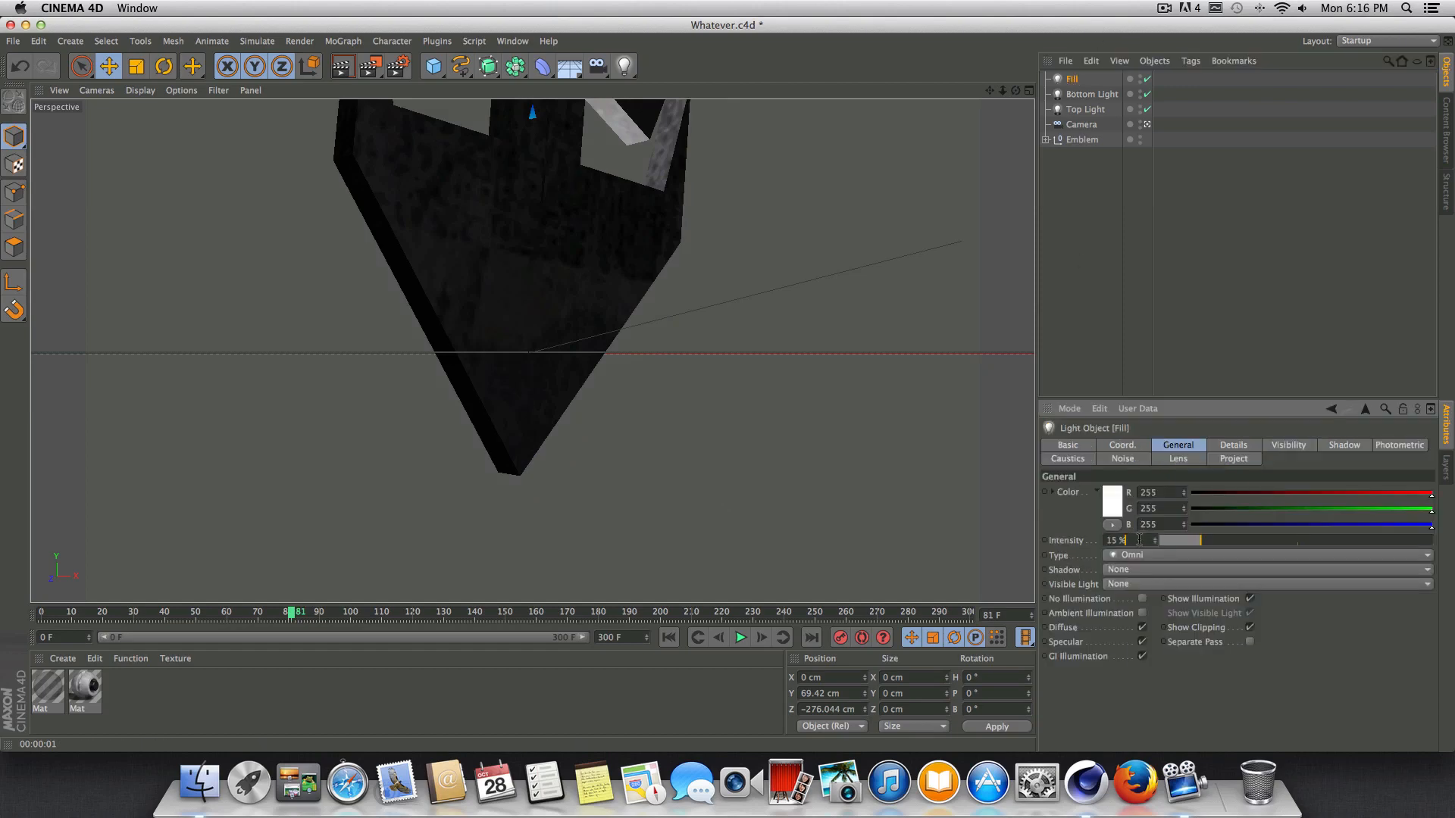
pyautogui.write('25')
pyautogui.press('Return')
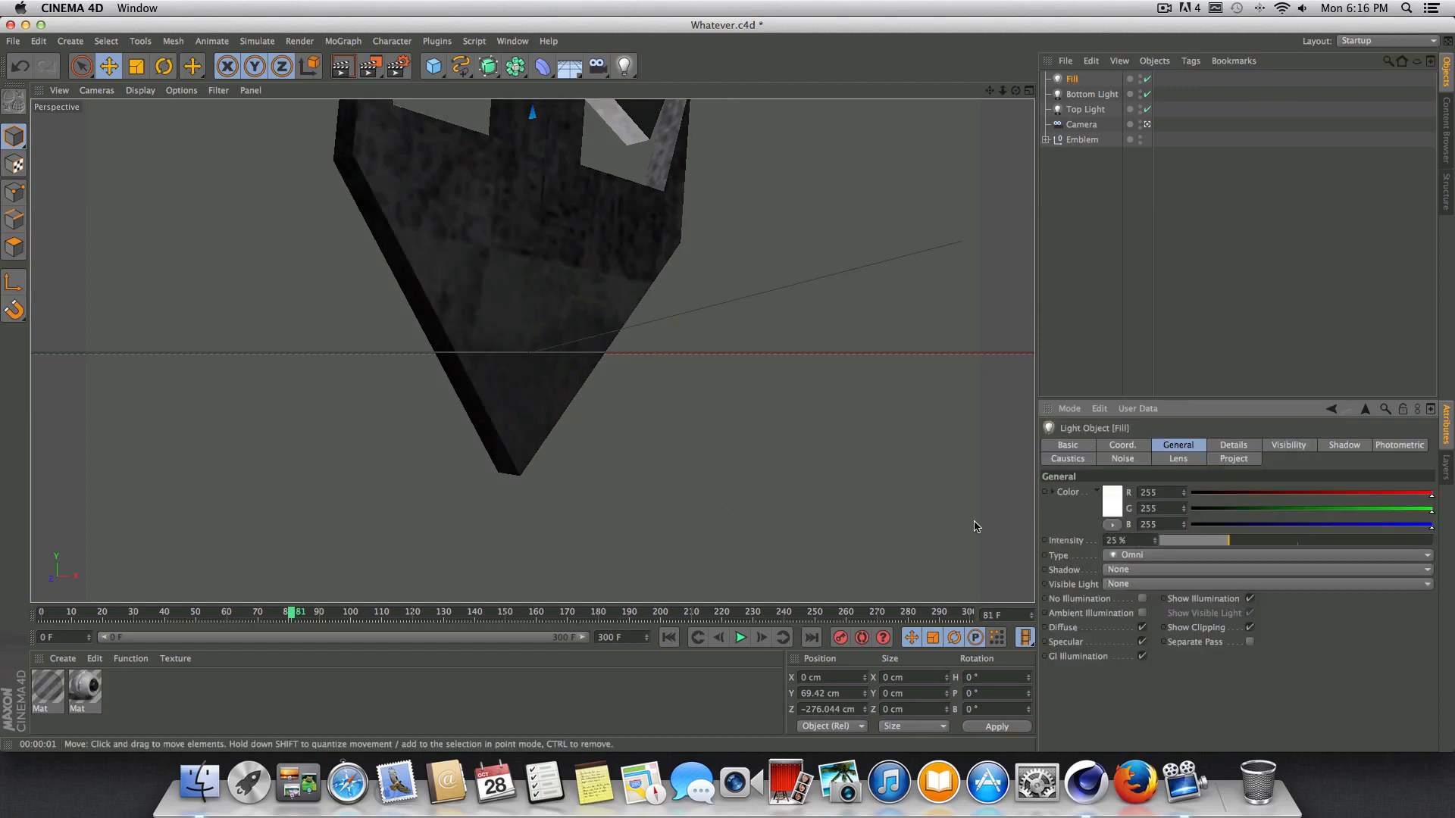
pyautogui.click(341, 66)
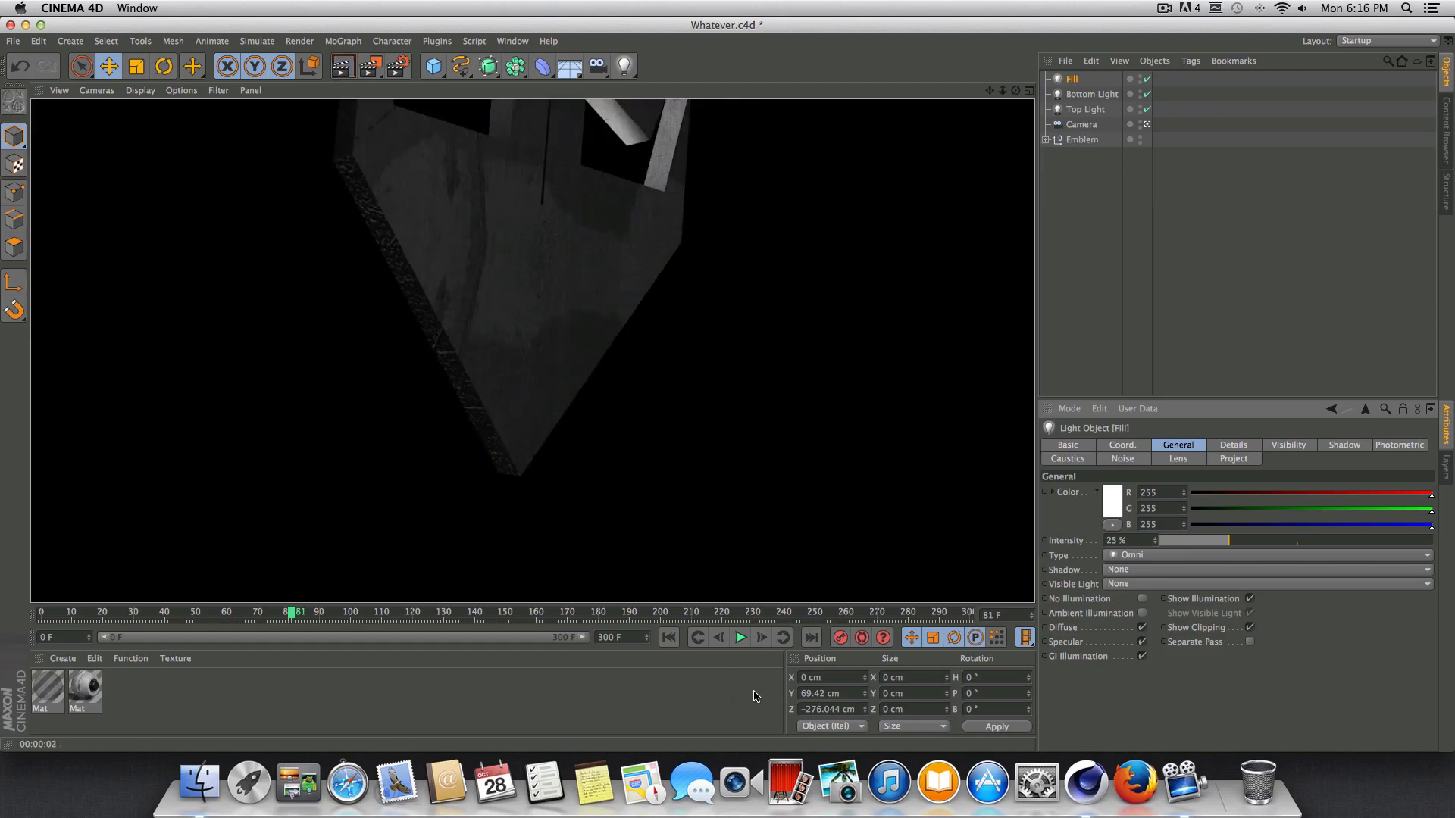
# Render previews at frames 98 and 110 to check the emblem's lighting as it turns to face the camera.
pyautogui.click(741, 645)
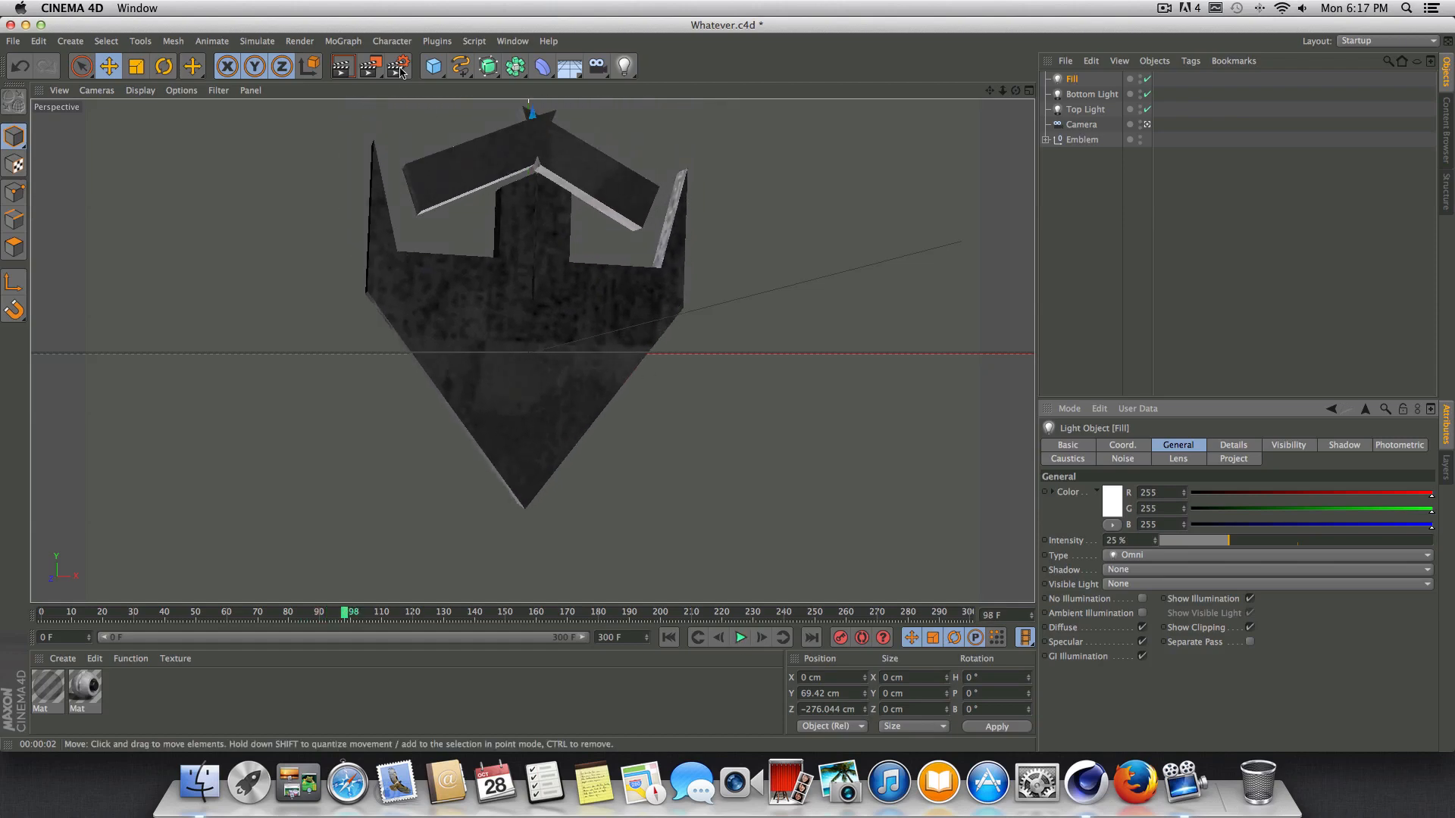
pyautogui.click(339, 69)
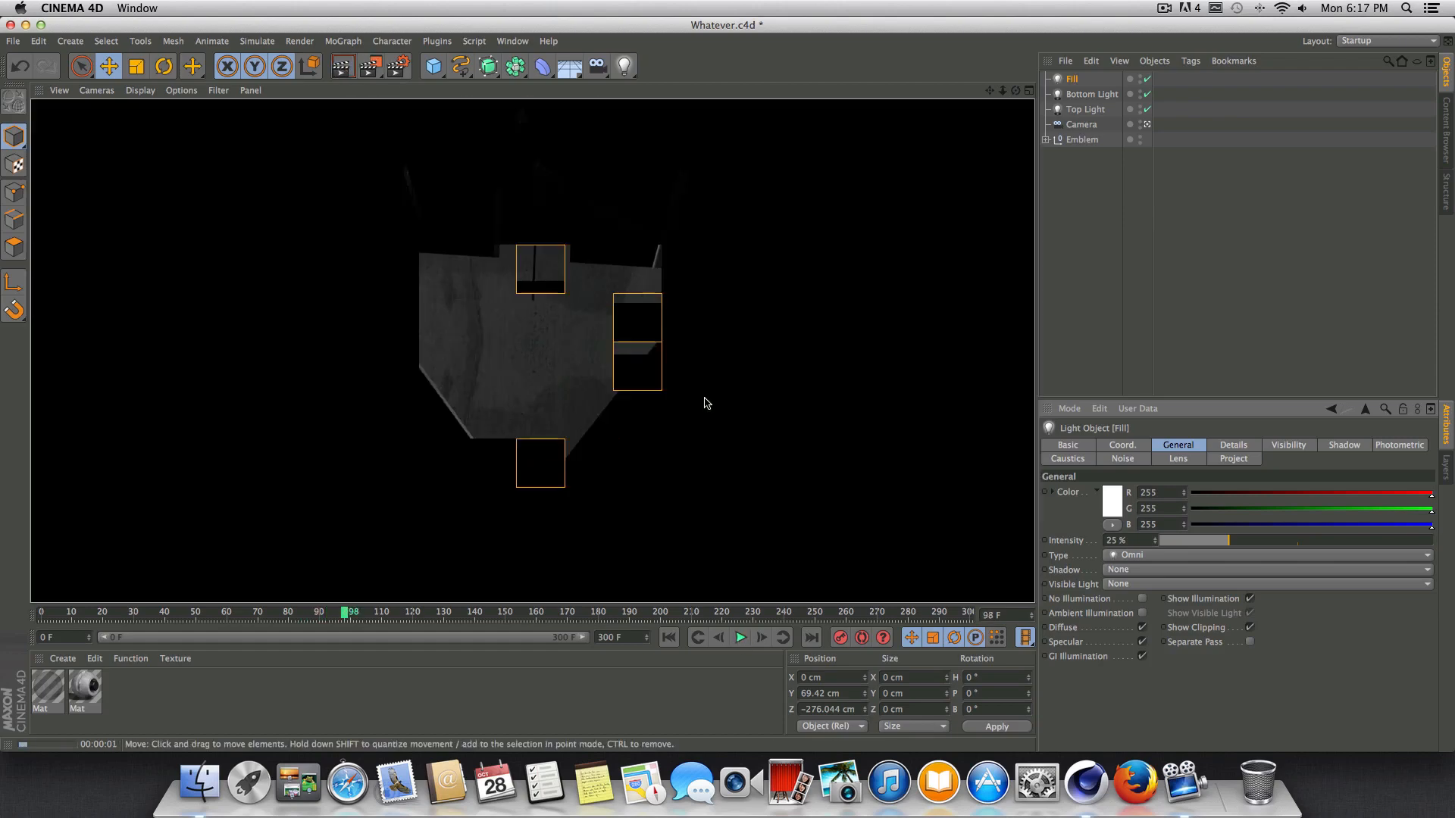
pyautogui.click(740, 638)
pyautogui.click(740, 637)
pyautogui.click(350, 69)
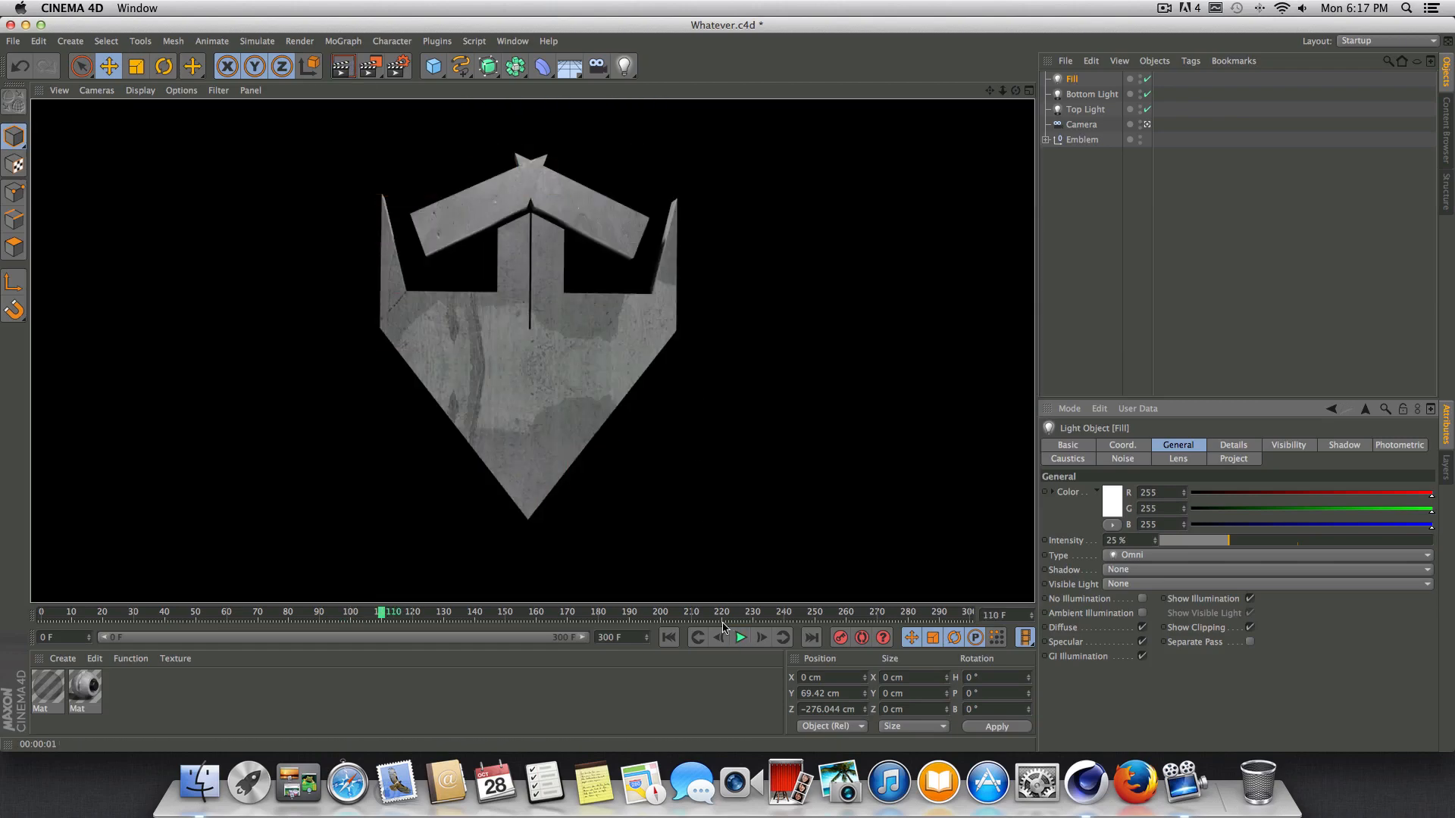
# Return the animation to frame 0 and save the project.
pyautogui.click(739, 639)
pyautogui.click(668, 637)
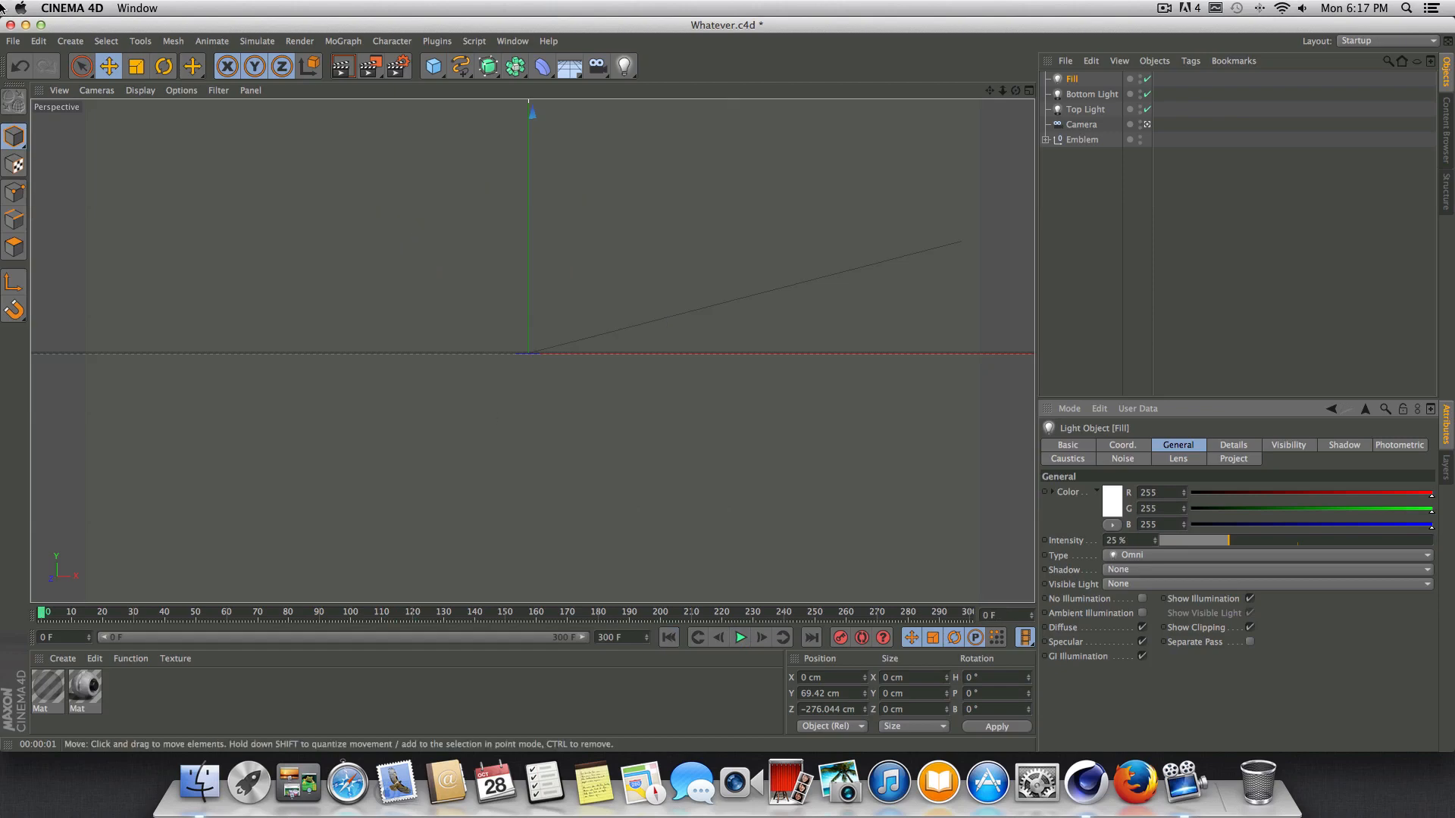
pyautogui.click(13, 41)
pyautogui.click(38, 170)
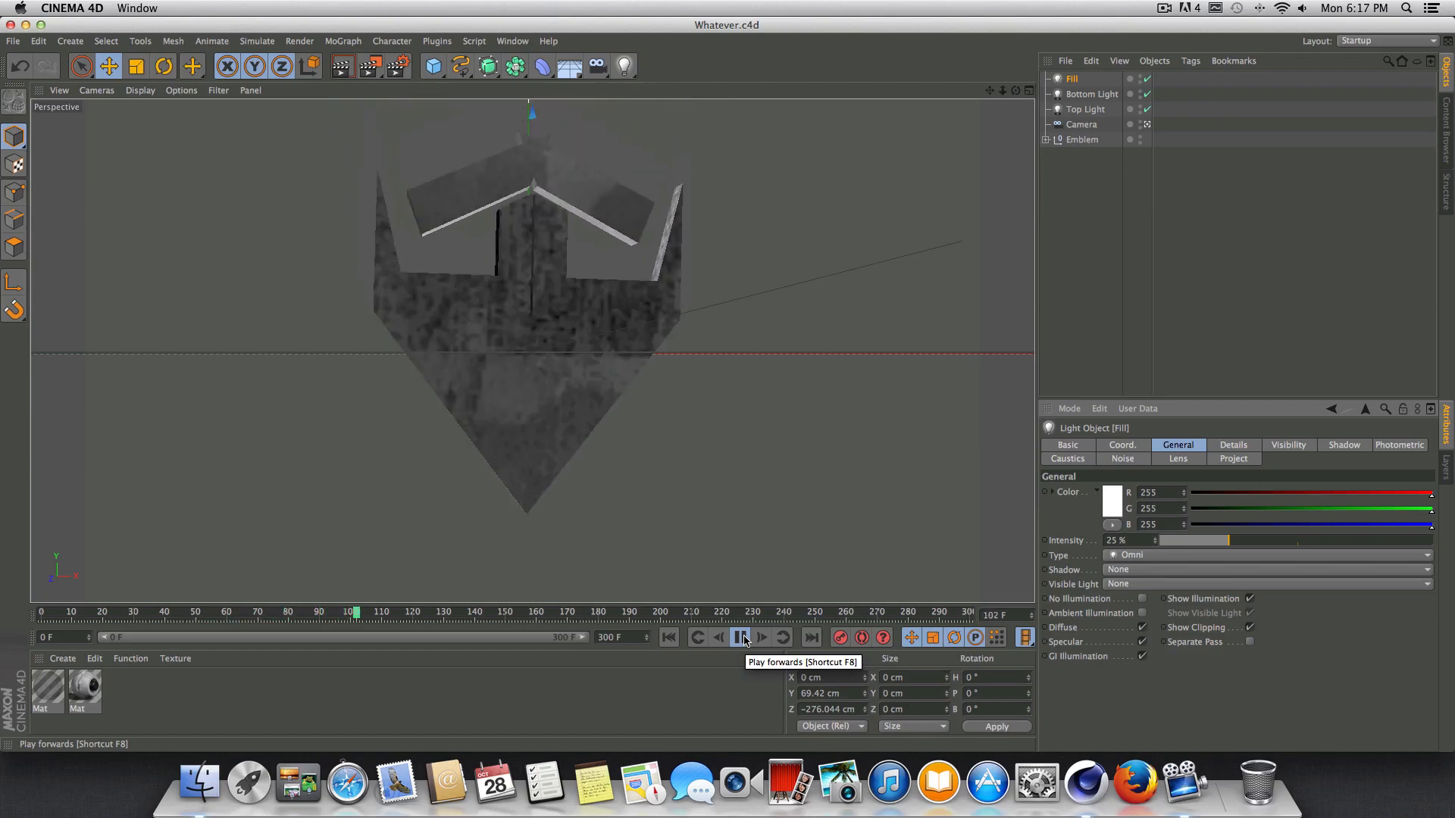
# Play the animation to review the emblem's rotation, and stop at frame 125.
pyautogui.click(740, 638)
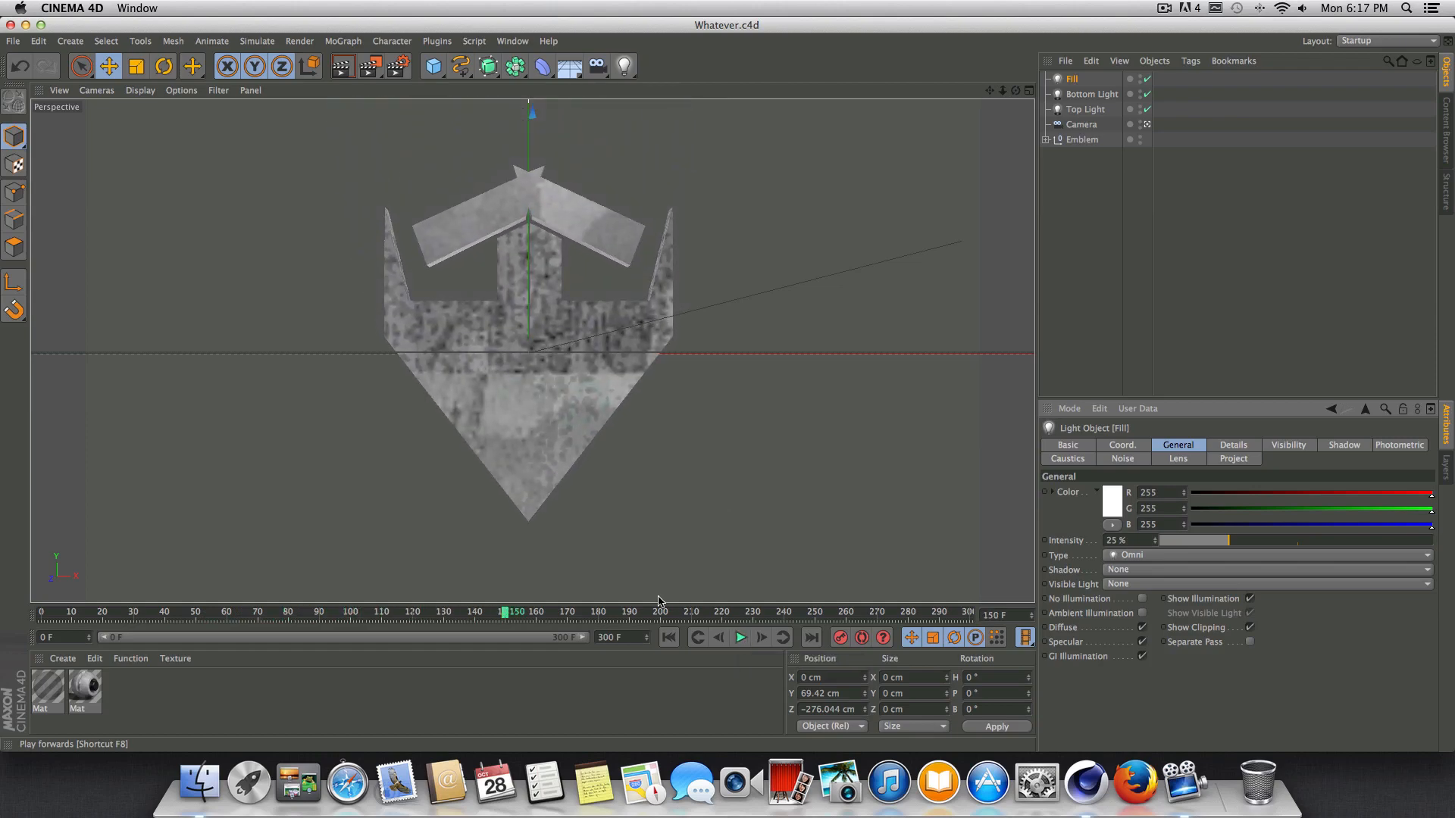
pyautogui.moveTo(508, 615); pyautogui.dragTo(419, 609)
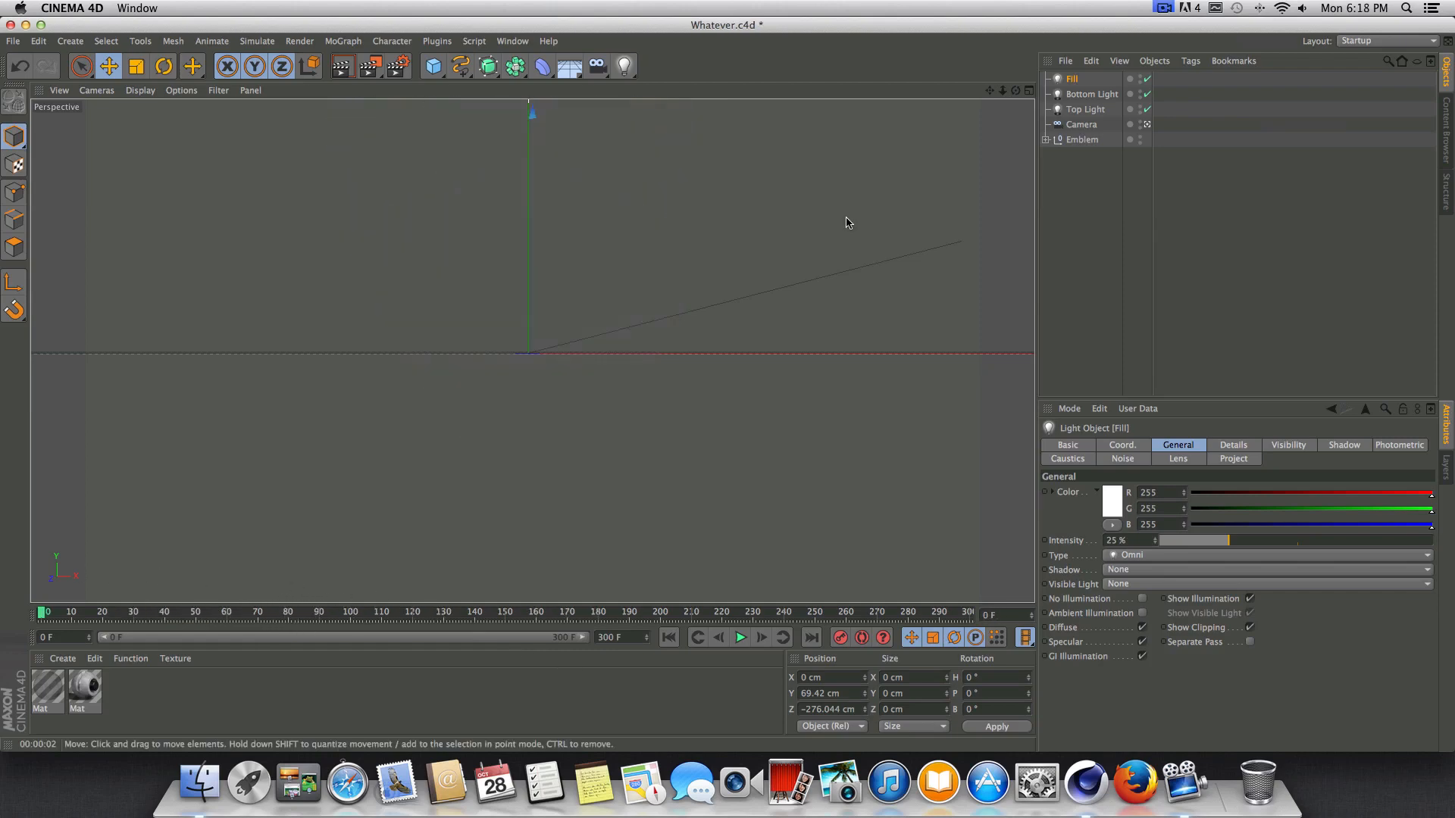
pyautogui.click(742, 637)
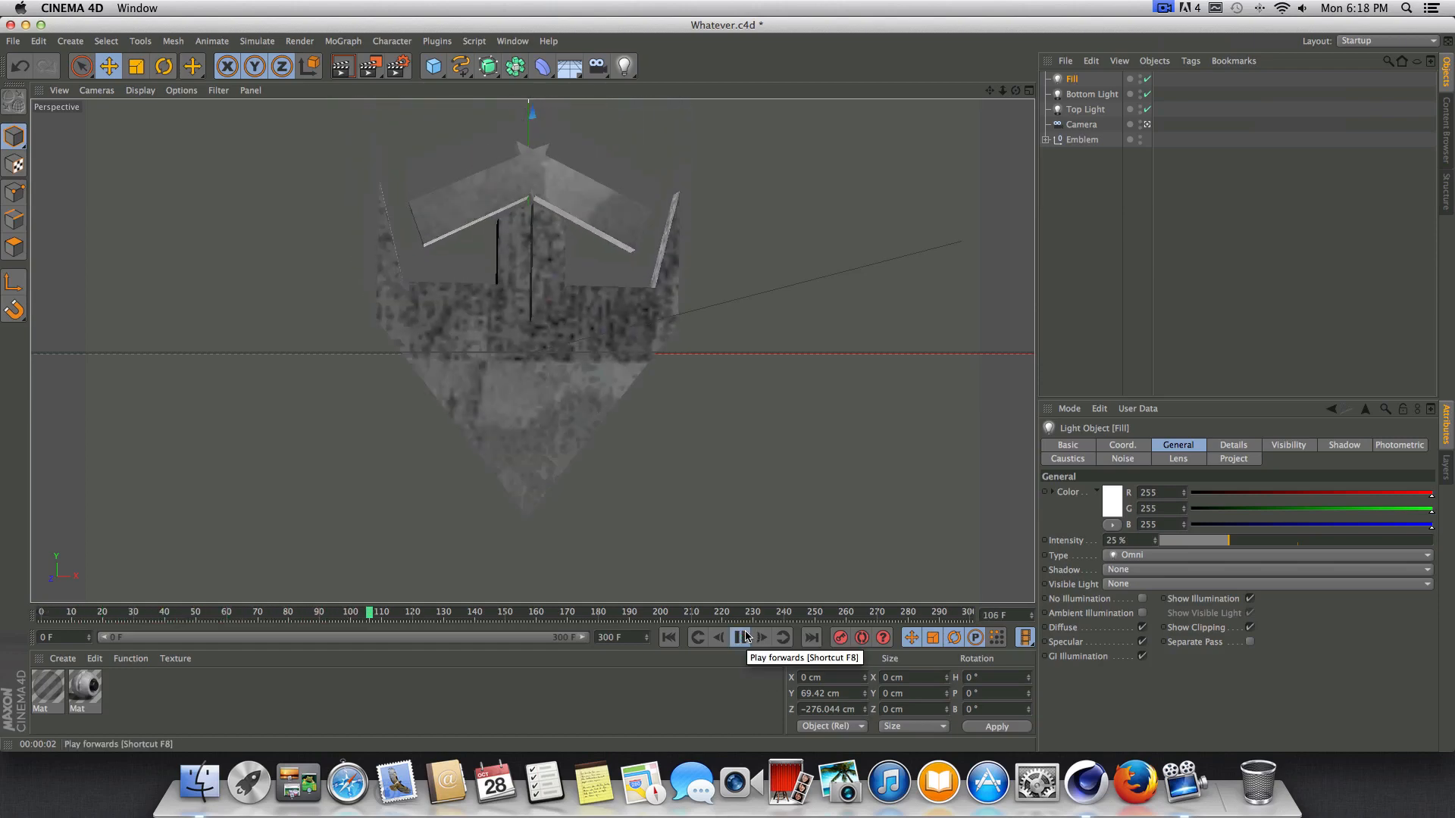
pyautogui.click(743, 637)
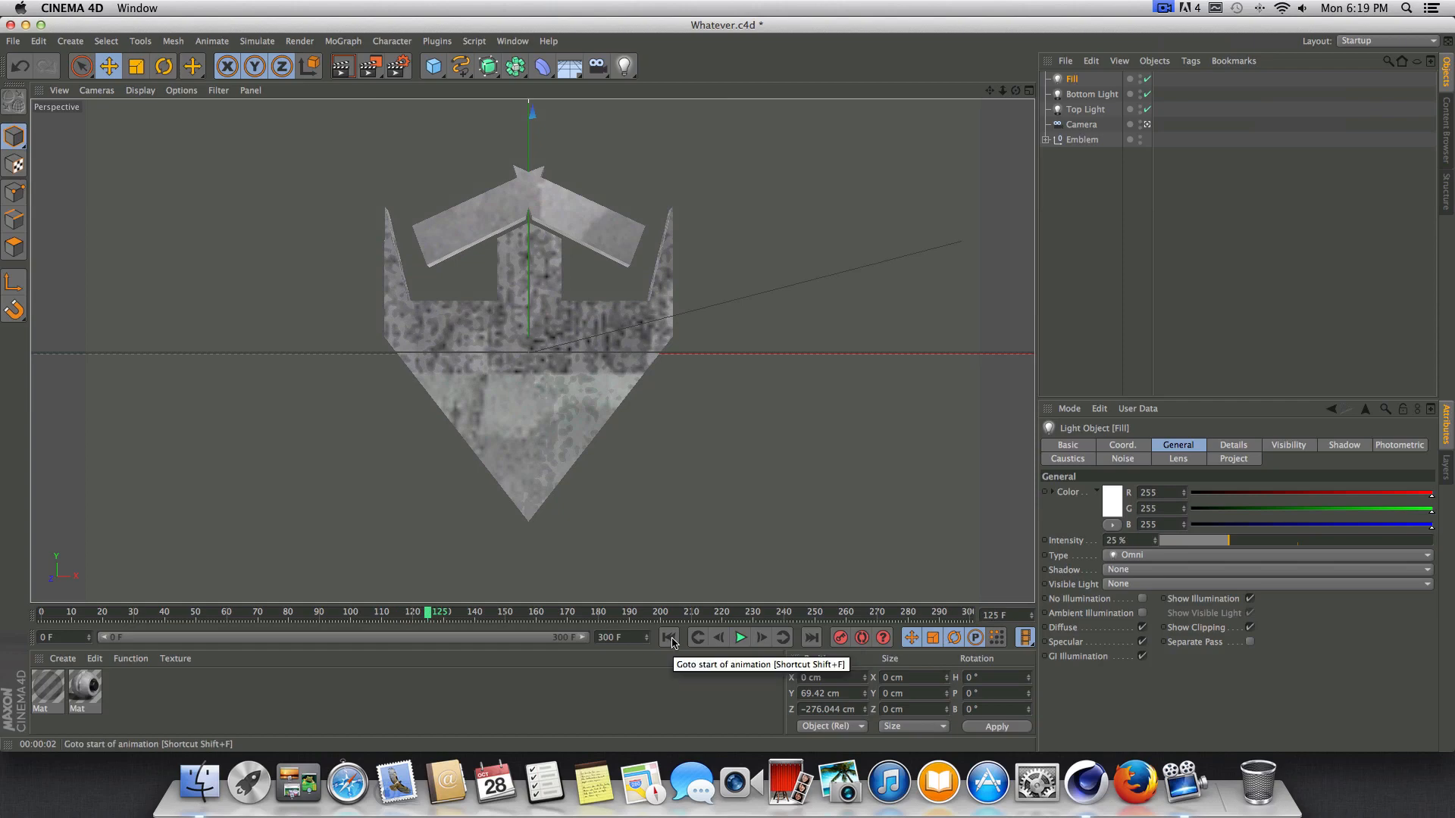
# Add a MoText object to the scene and scale it down to about 123 cm wide.
pyautogui.click(351, 42)
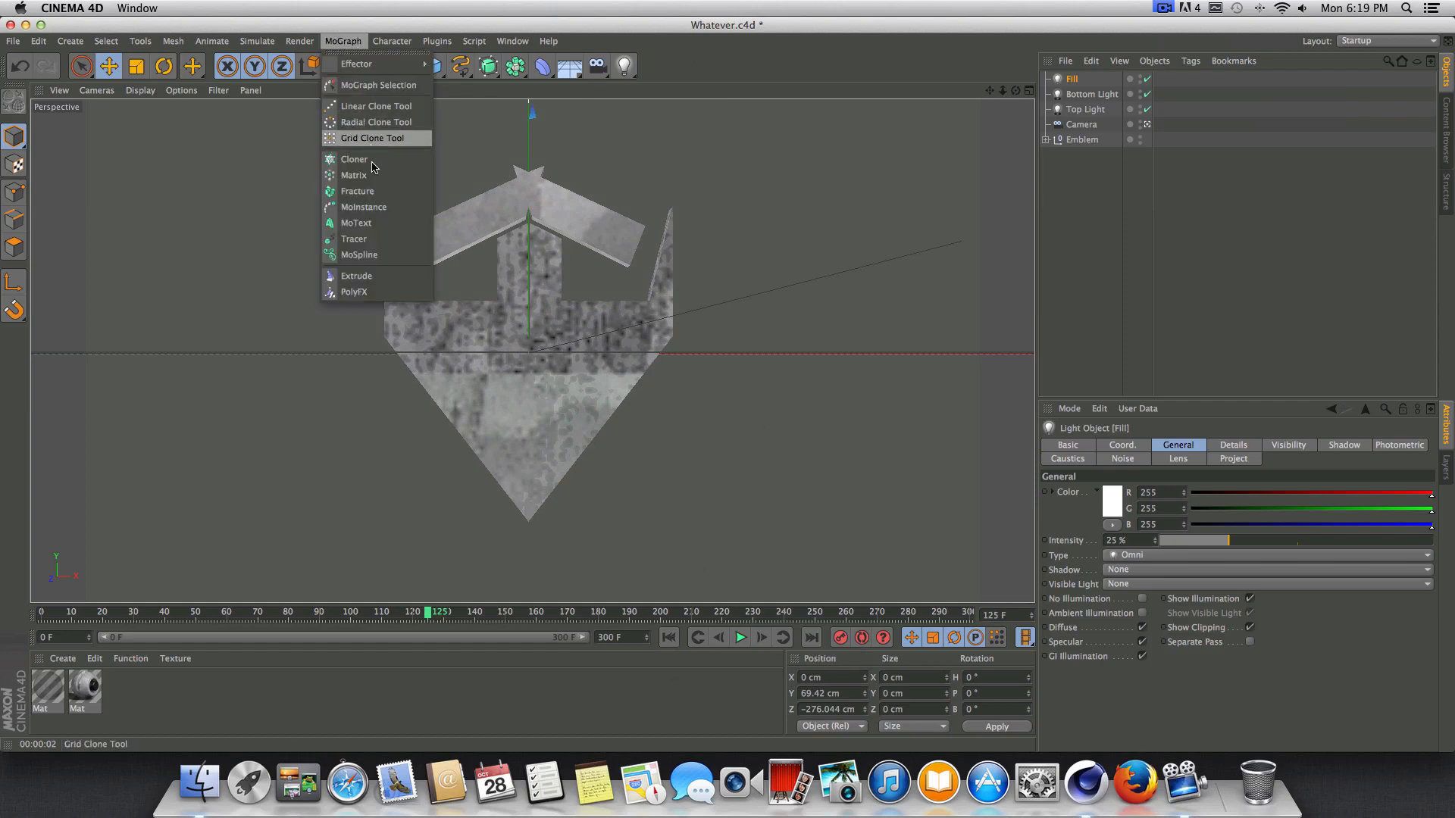
pyautogui.click(374, 226)
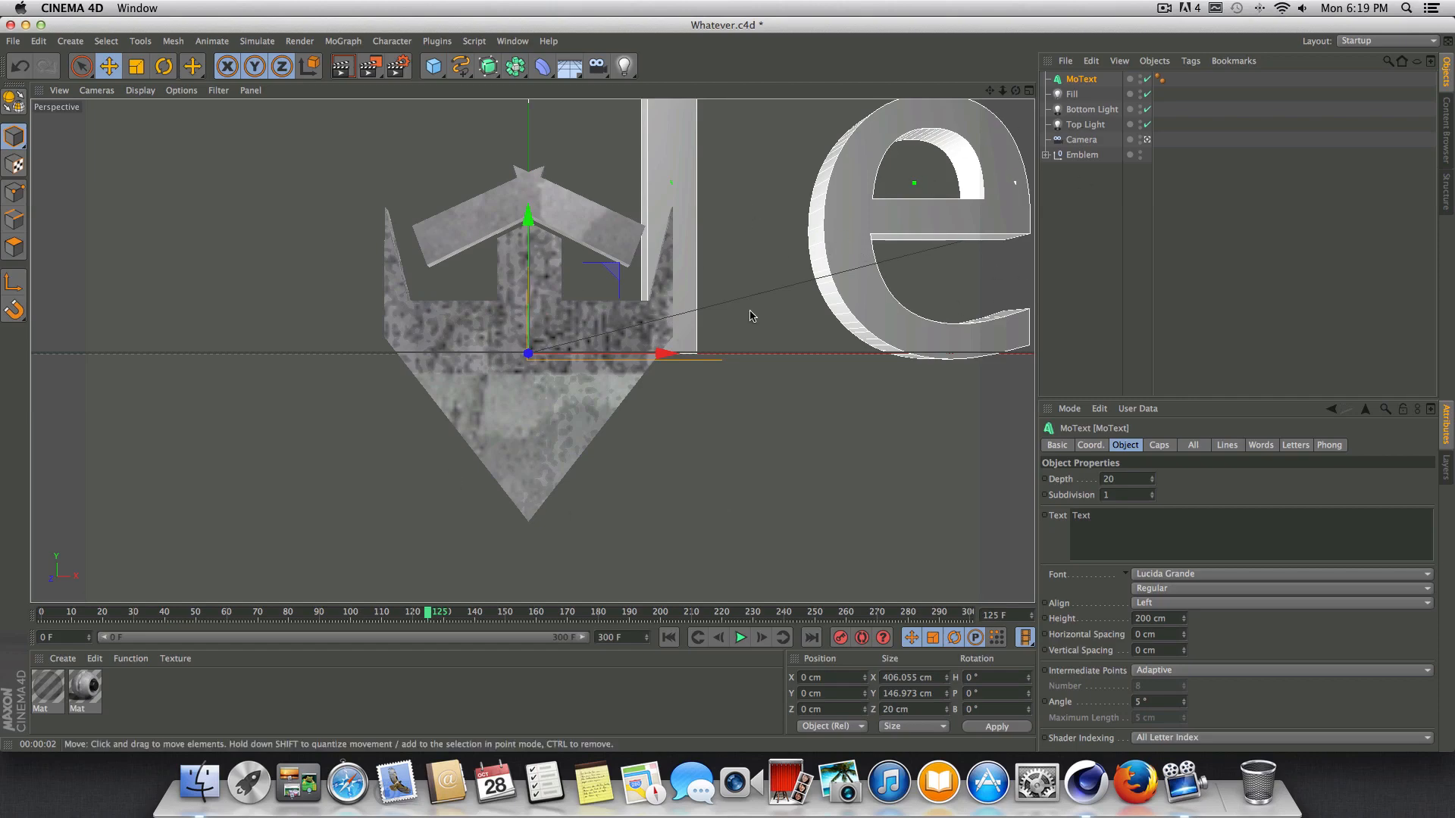
pyautogui.press('t')
pyautogui.moveTo(793, 195); pyautogui.dragTo(681, 261)
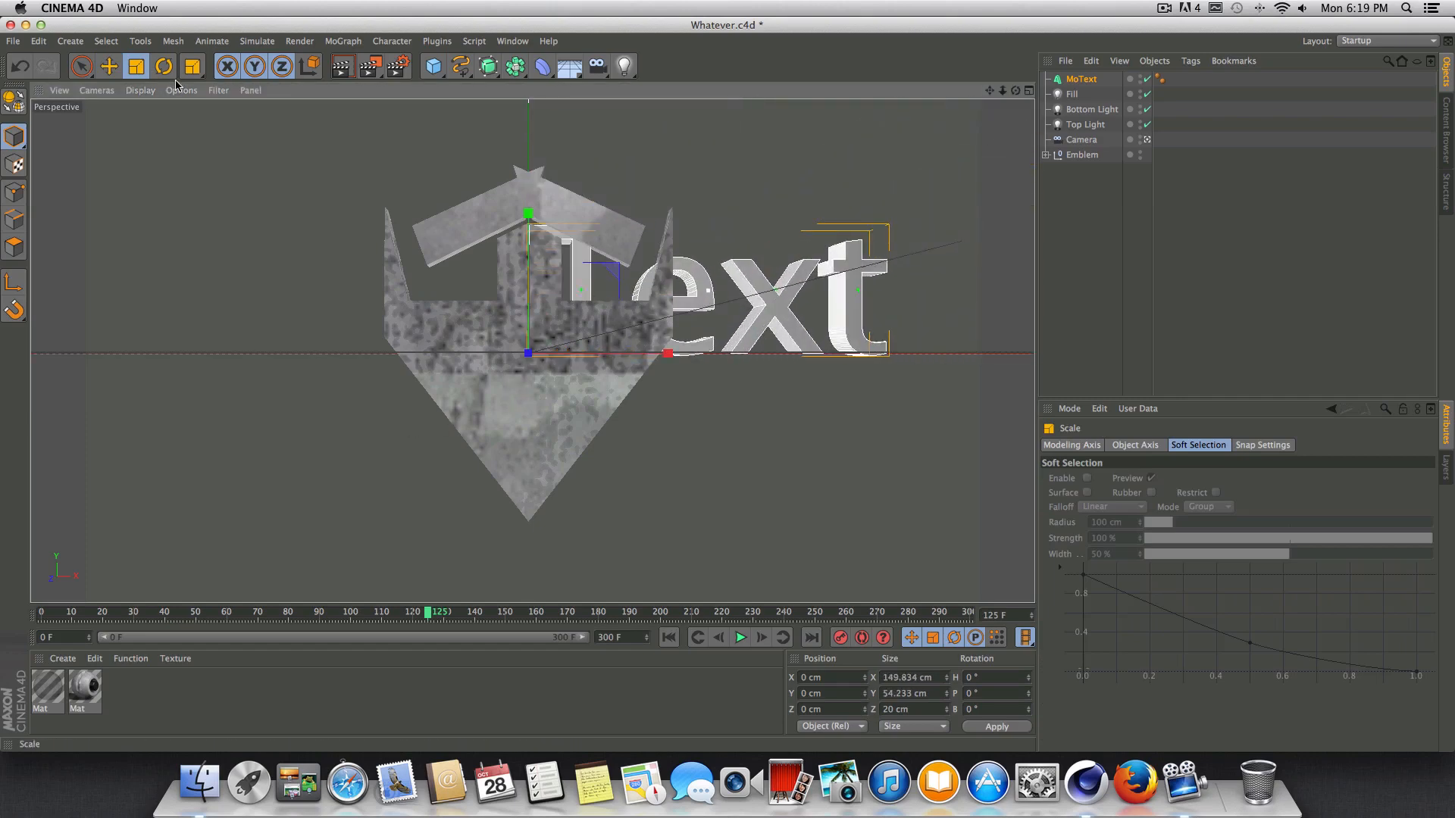
pyautogui.moveTo(765, 293); pyautogui.dragTo(700, 350)
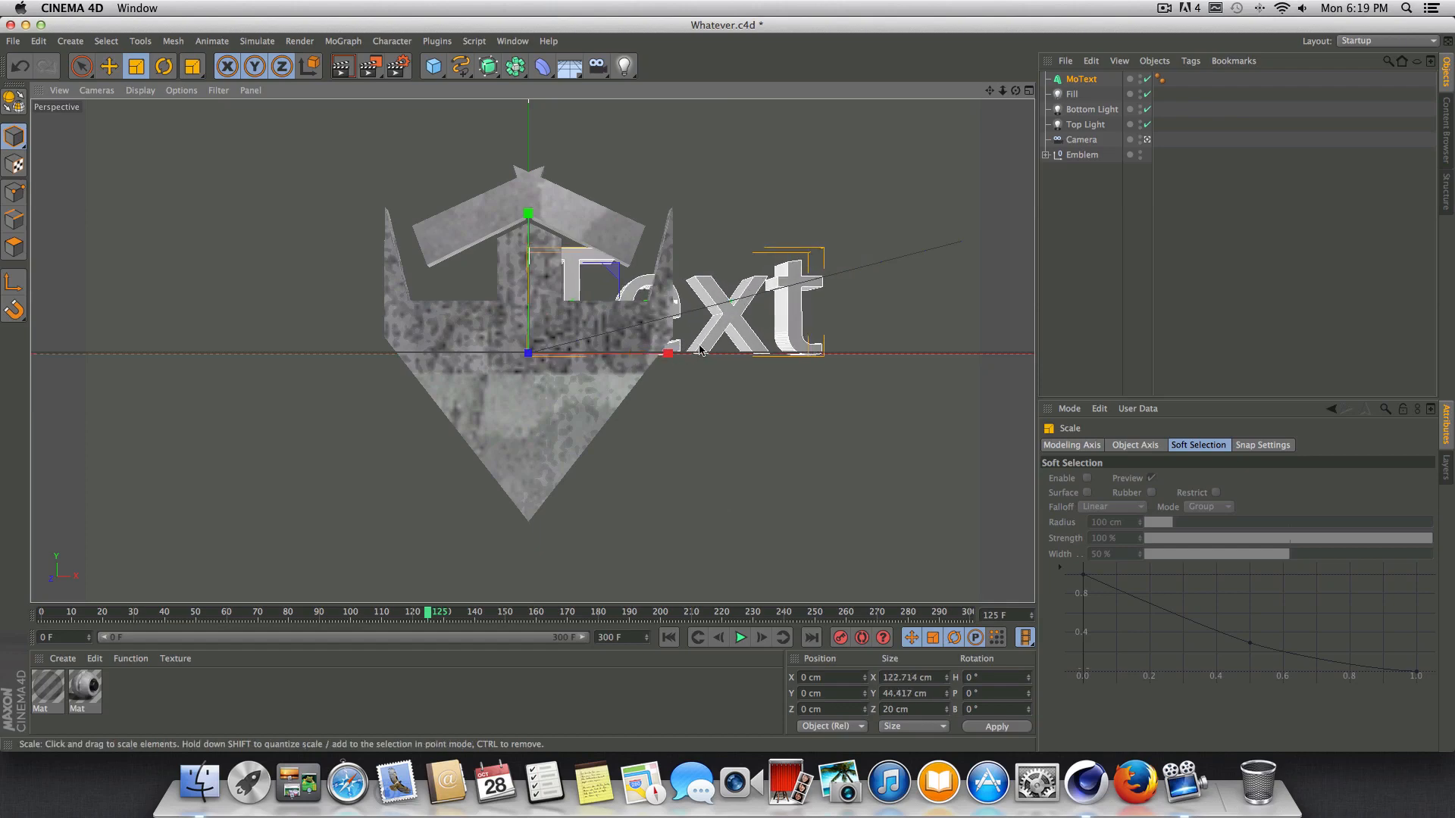
# Set the MoText object's font to FoughtKnight.
pyautogui.click(1081, 81)
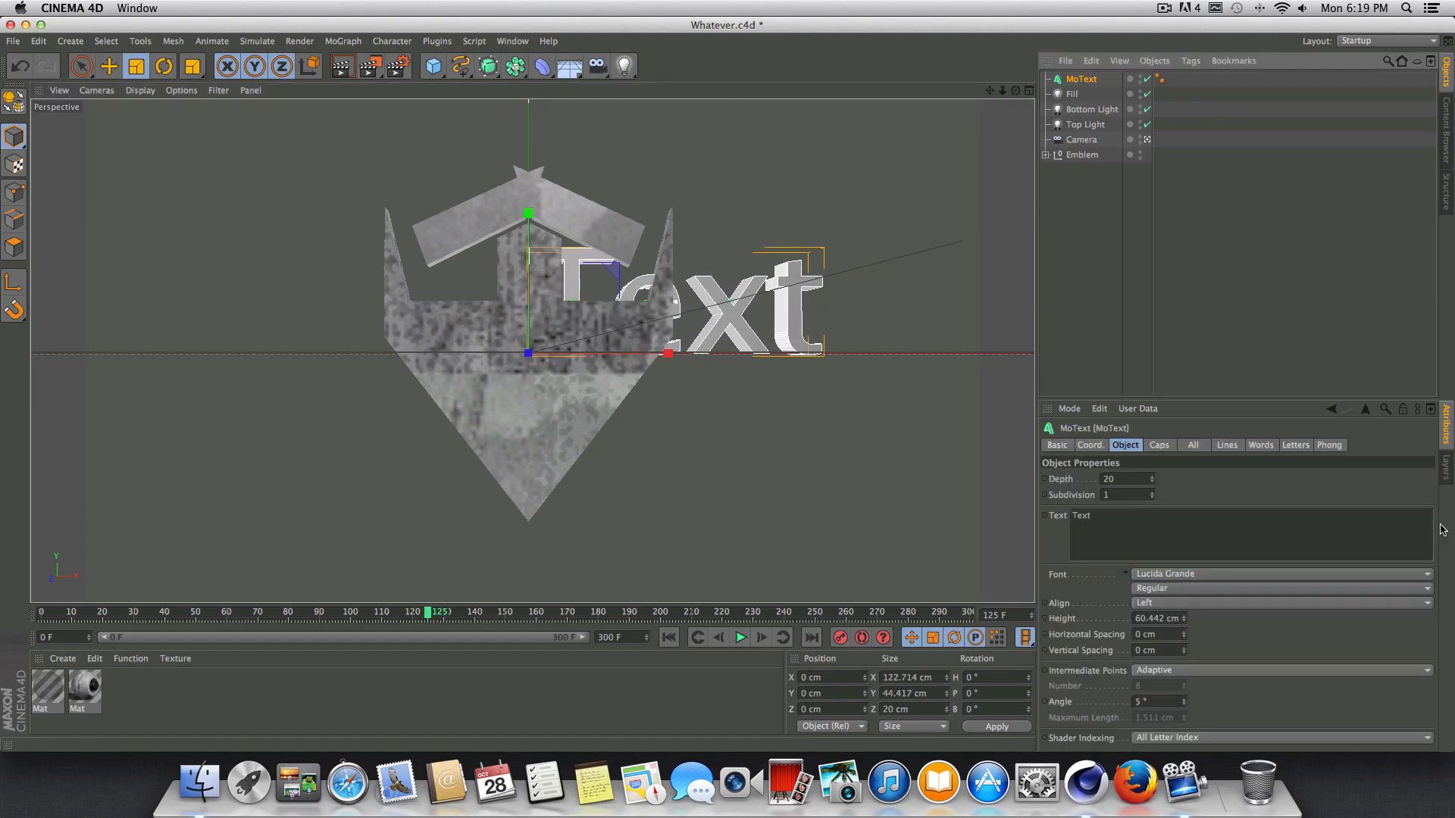
pyautogui.click(1174, 575)
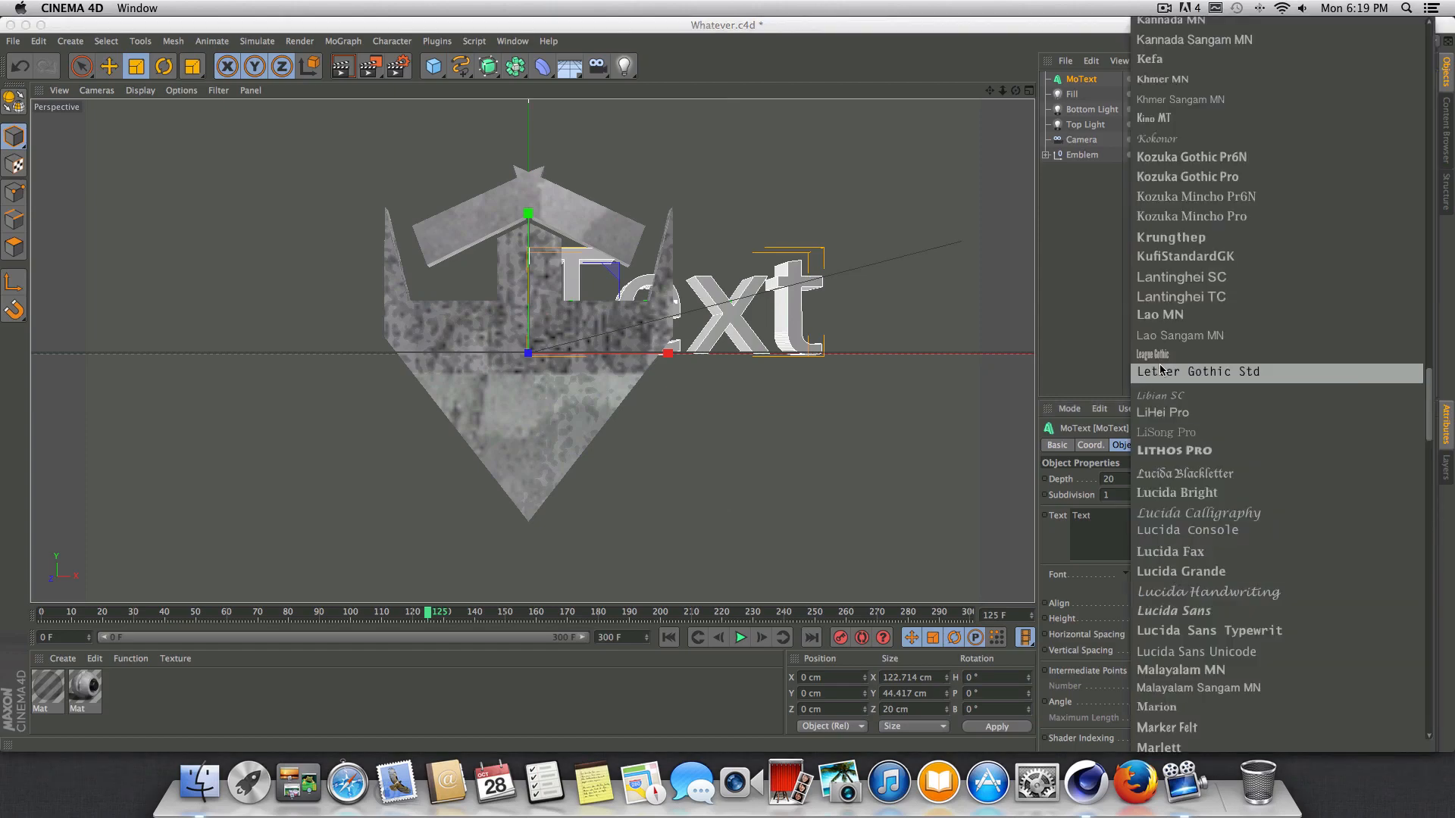
pyautogui.scroll(10, 1201, 379)
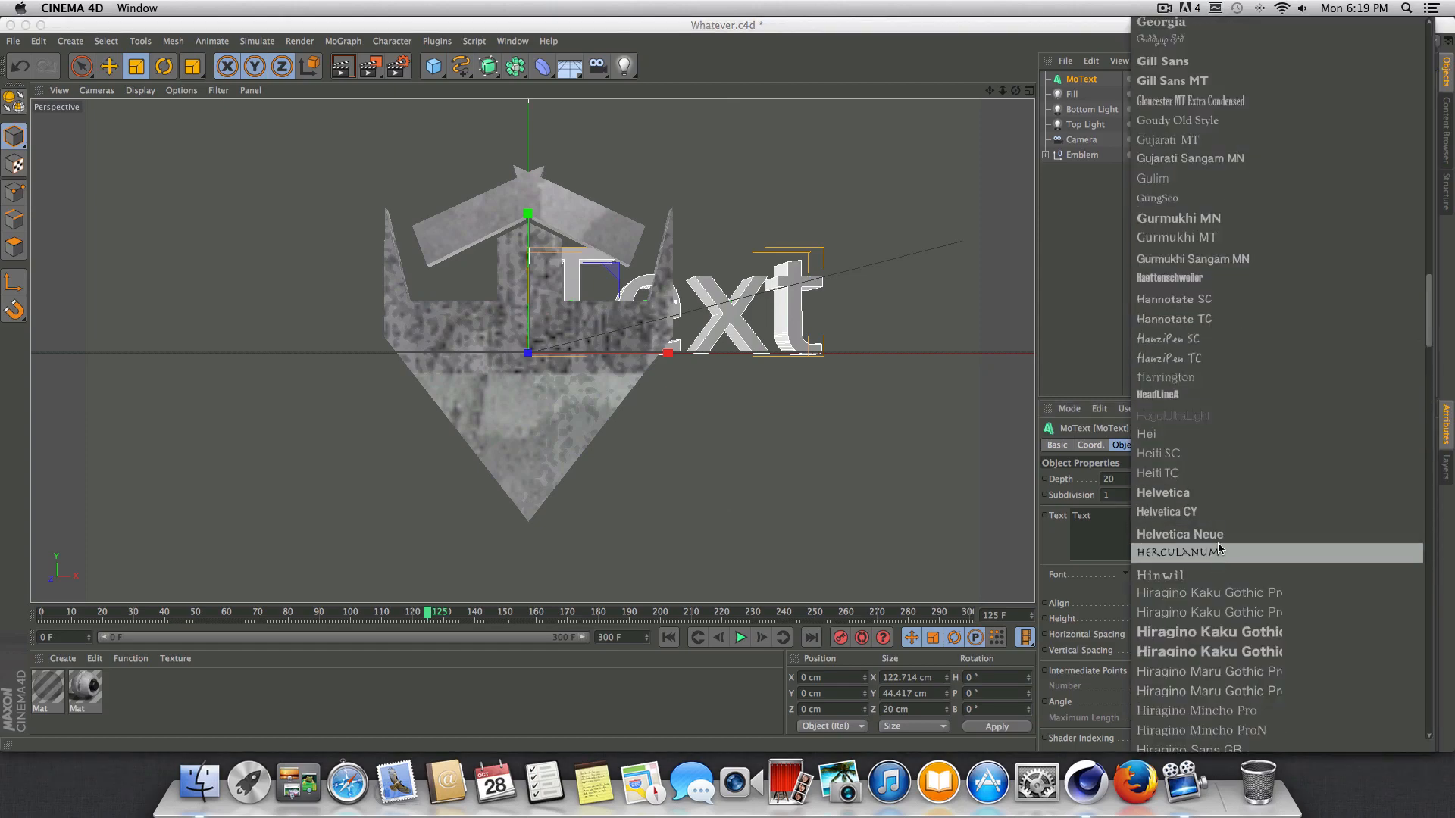
pyautogui.scroll(5, 1212, 546)
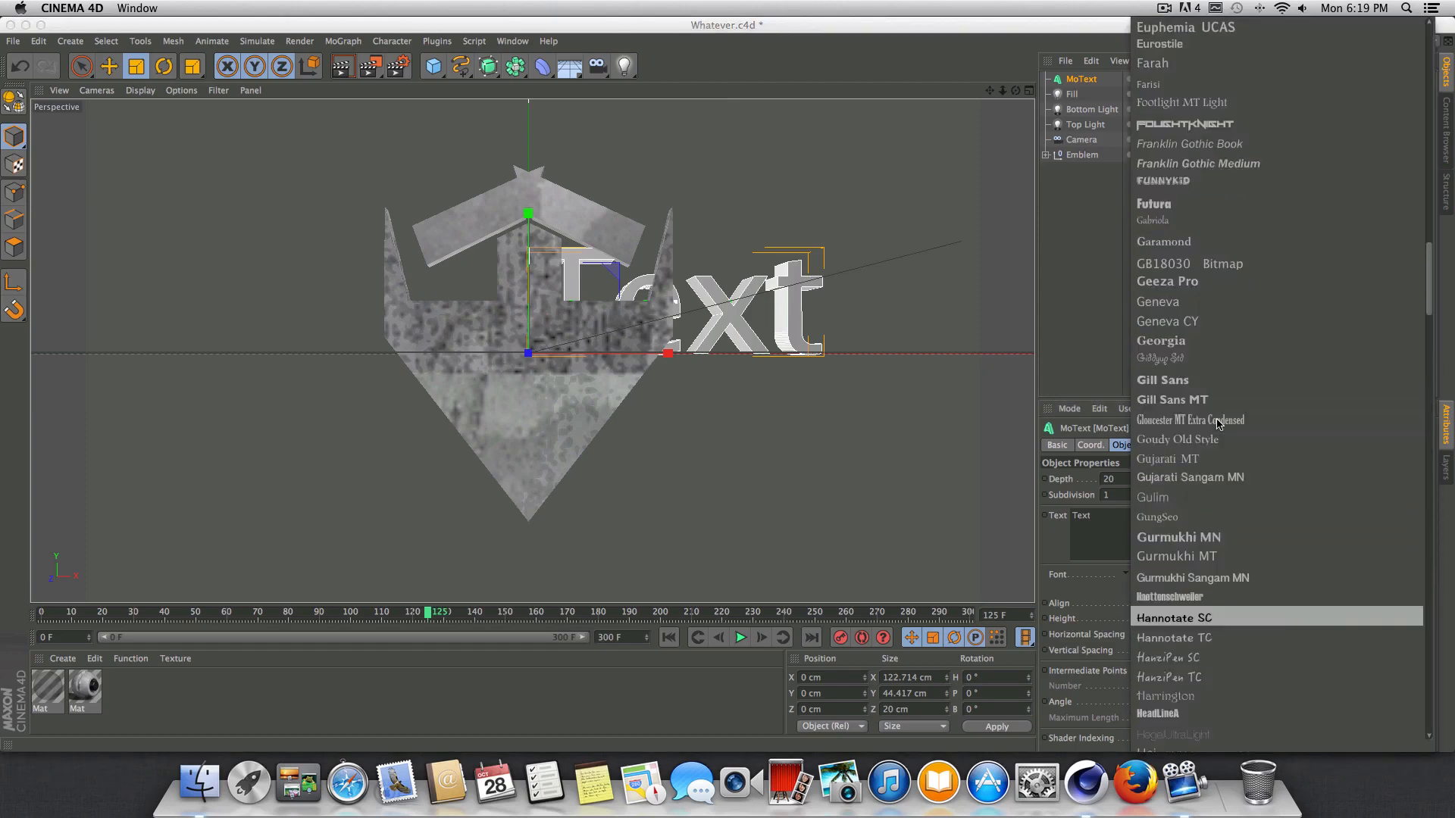
pyautogui.click(1193, 128)
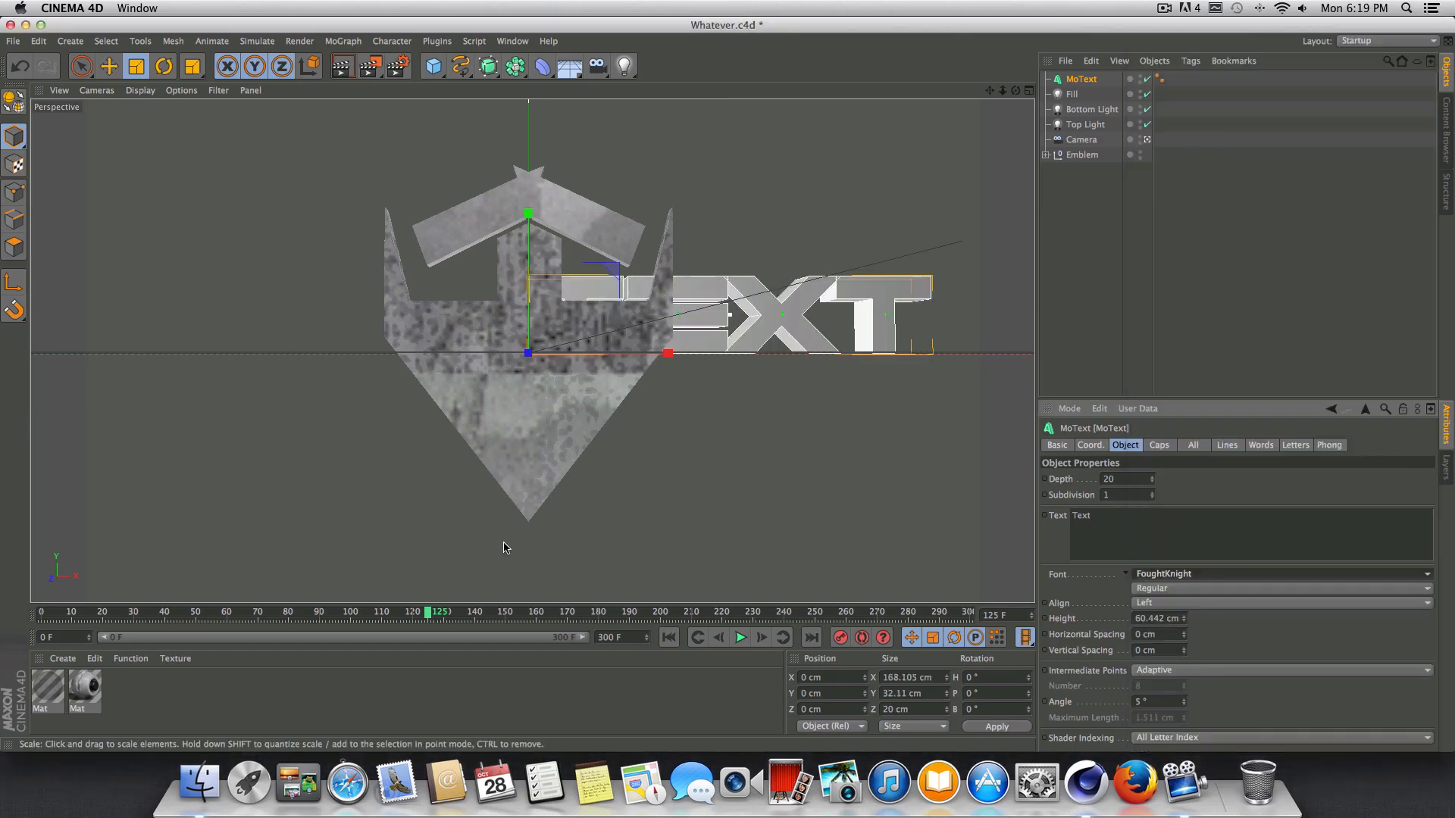
# Change the MoText wording to IcedUp and shift it along X to about -99 cm.
pyautogui.doubleClick(1110, 519)
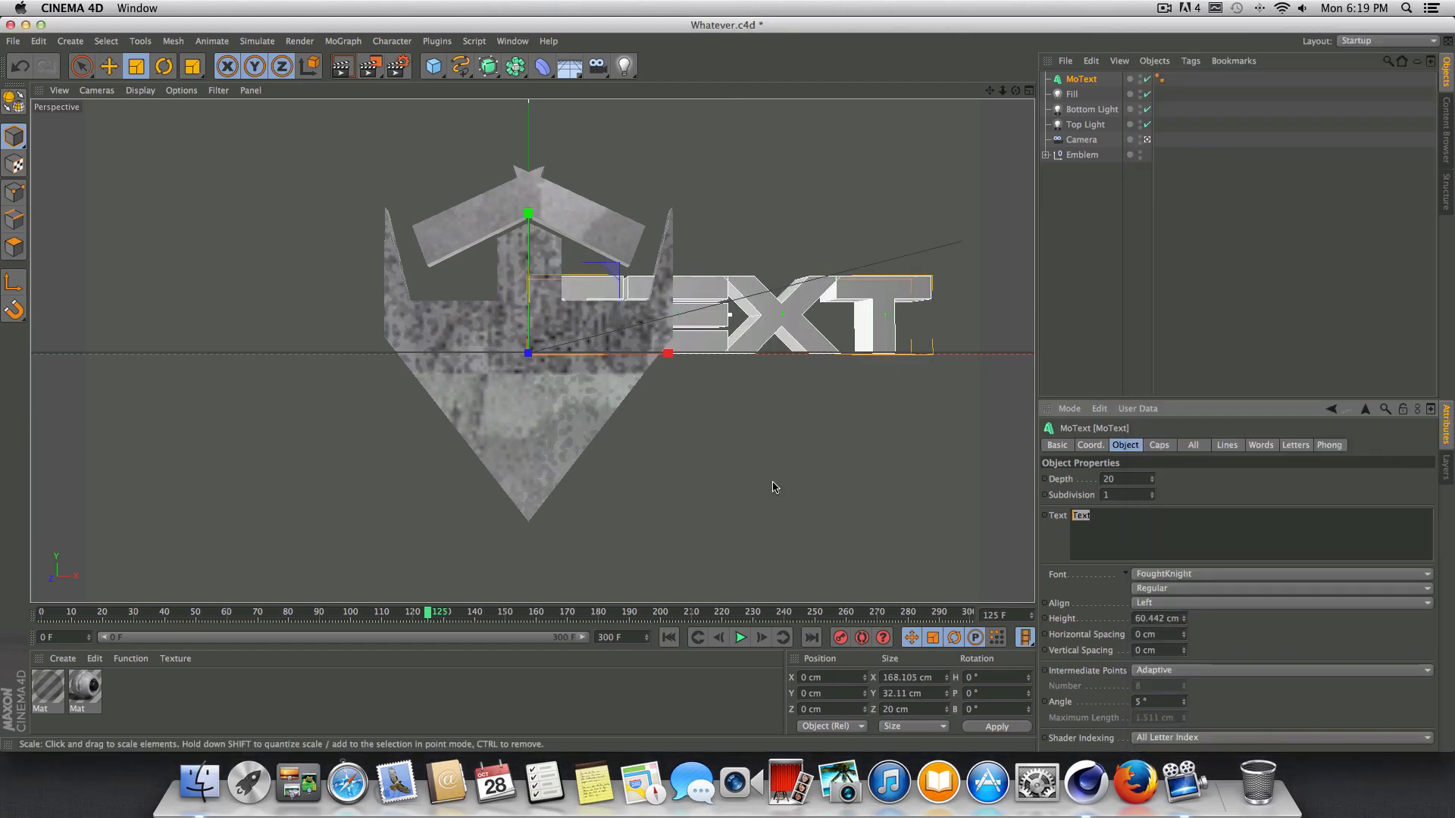
pyautogui.write('Ice')
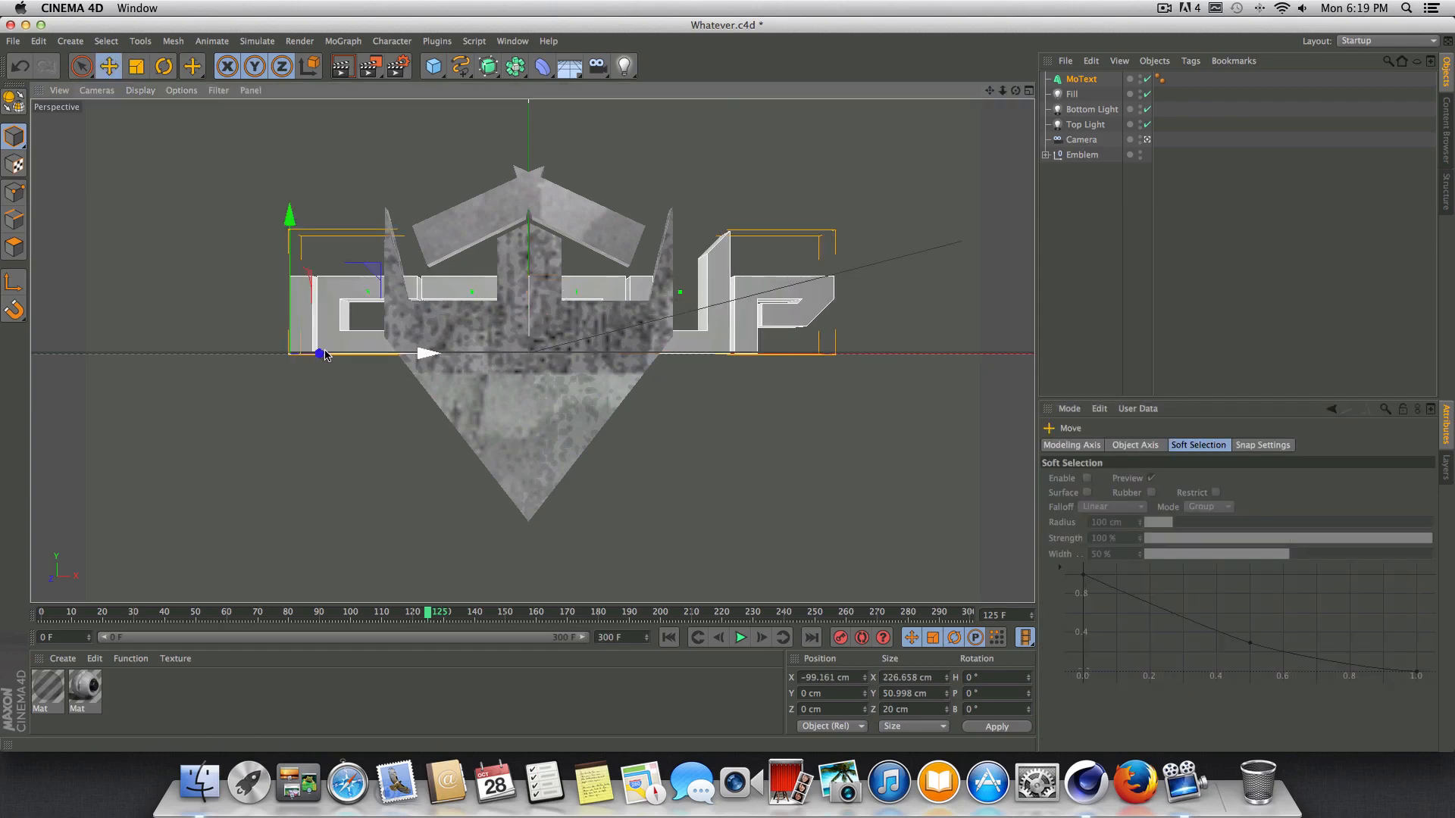
# Move the IcedUp text in front of the emblem, to about Z -26 cm.
pyautogui.click(1029, 90)
pyautogui.scroll(-1, 657, 316)
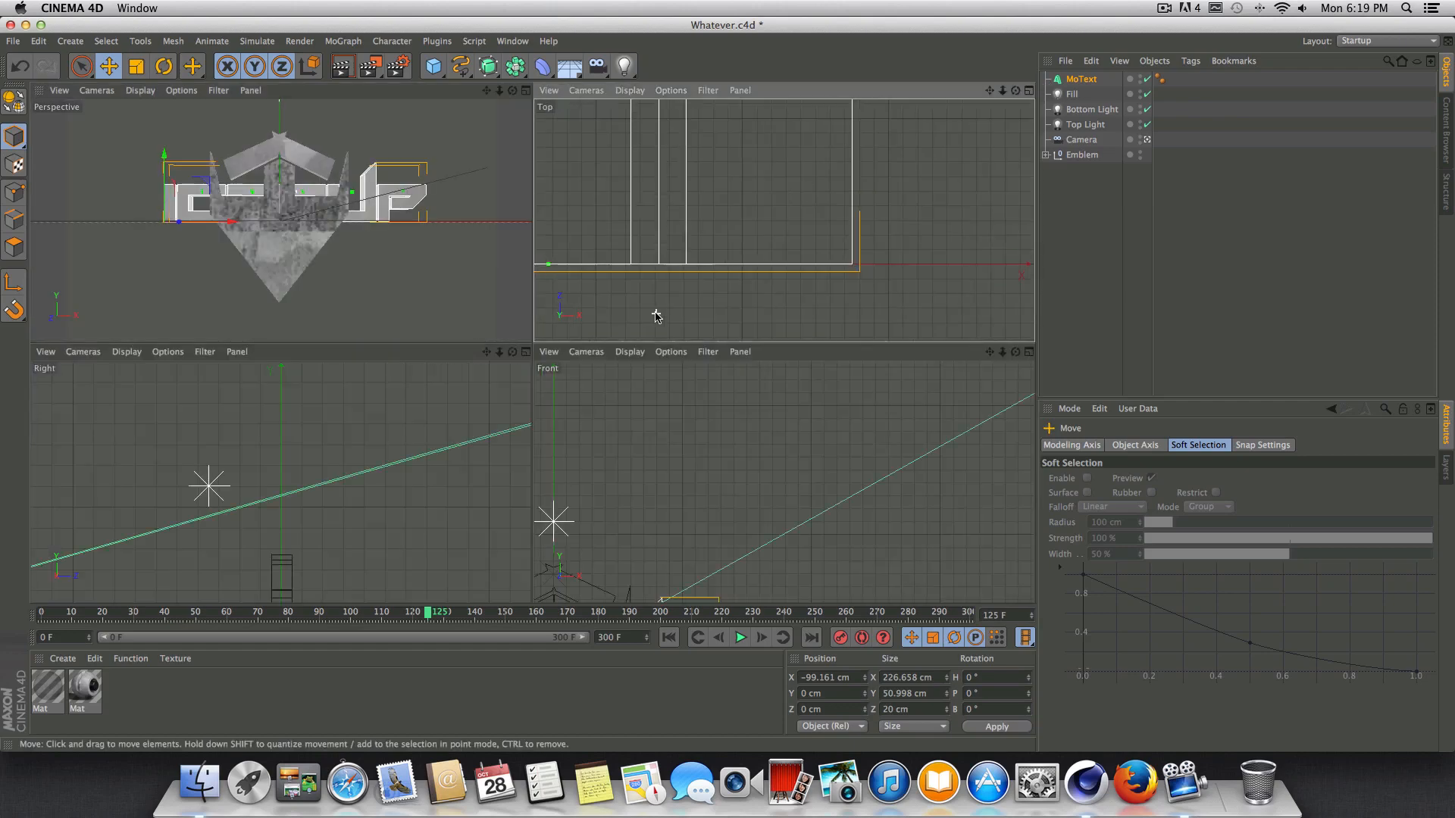
pyautogui.scroll(-5, 657, 316)
pyautogui.moveTo(990, 90); pyautogui.dragTo(783, 221)
pyautogui.scroll(-3, 751, 231)
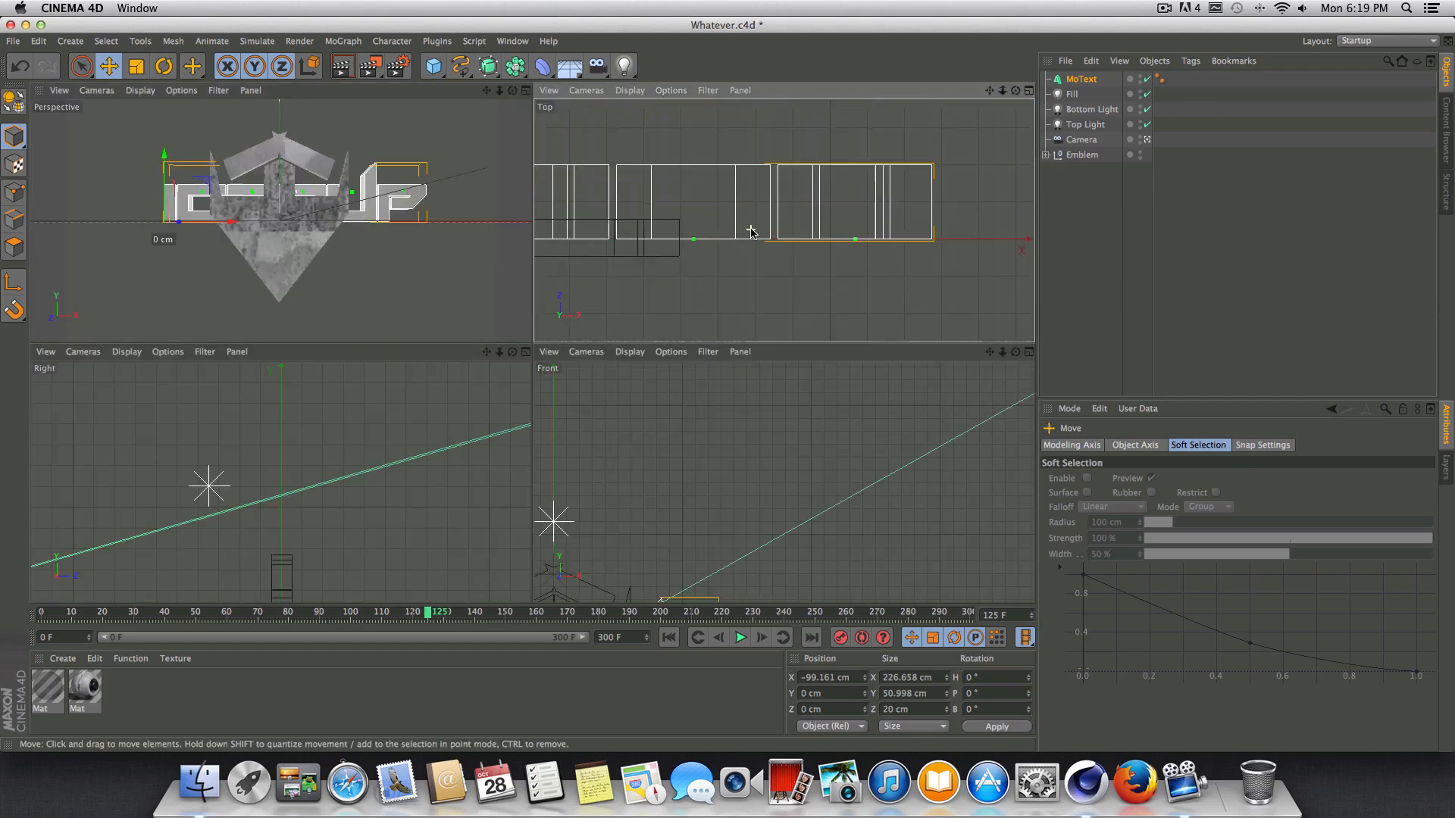
pyautogui.scroll(-2, 751, 231)
pyautogui.click(1082, 79)
pyautogui.moveTo(990, 90); pyautogui.dragTo(903, 129)
pyautogui.moveTo(554, 177); pyautogui.dragTo(557, 253)
pyautogui.click(526, 91)
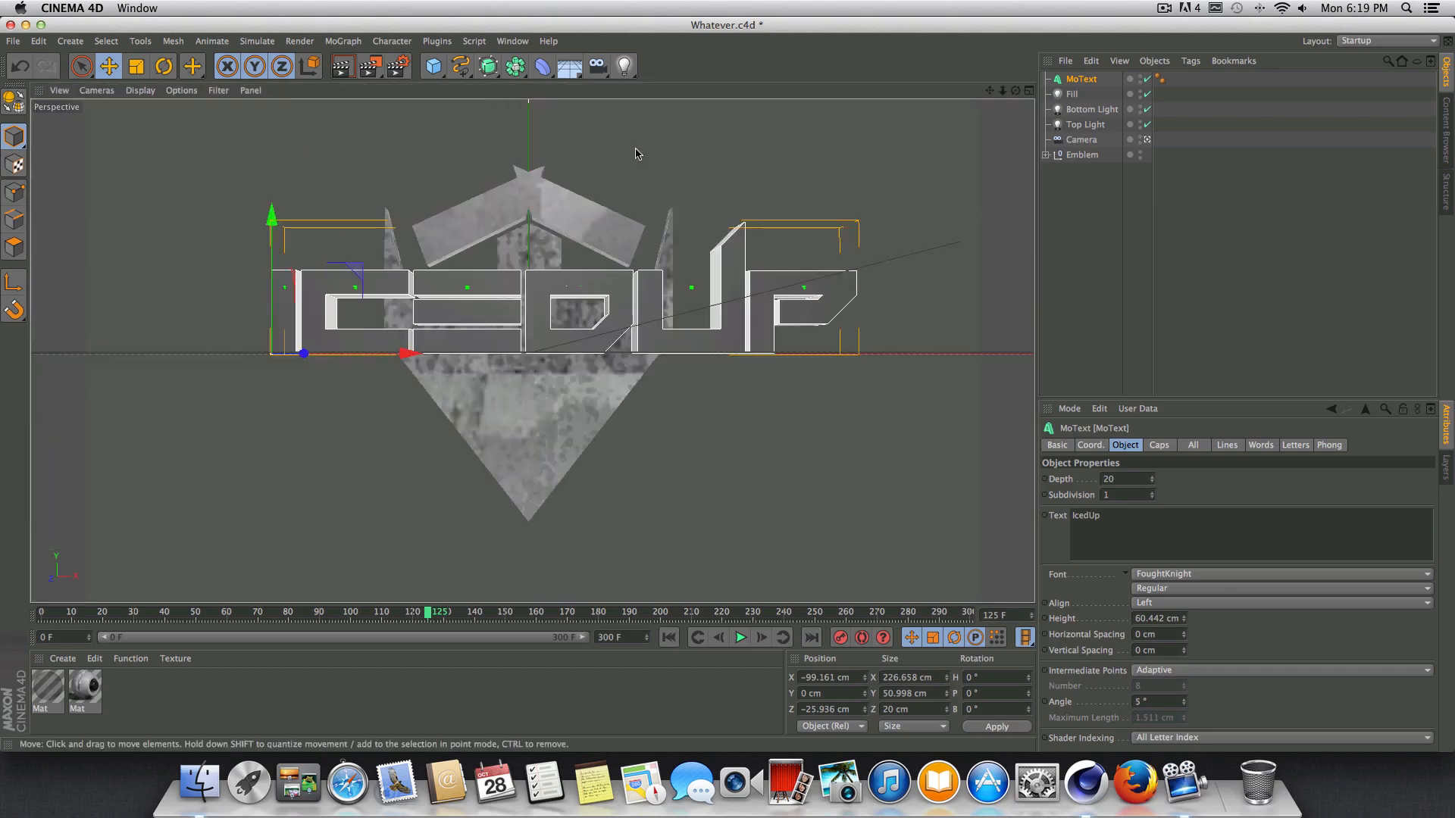
# Set the text's depth to 5 and move it to about X -104 cm, Y -16 cm across the emblem.
pyautogui.click(1149, 479)
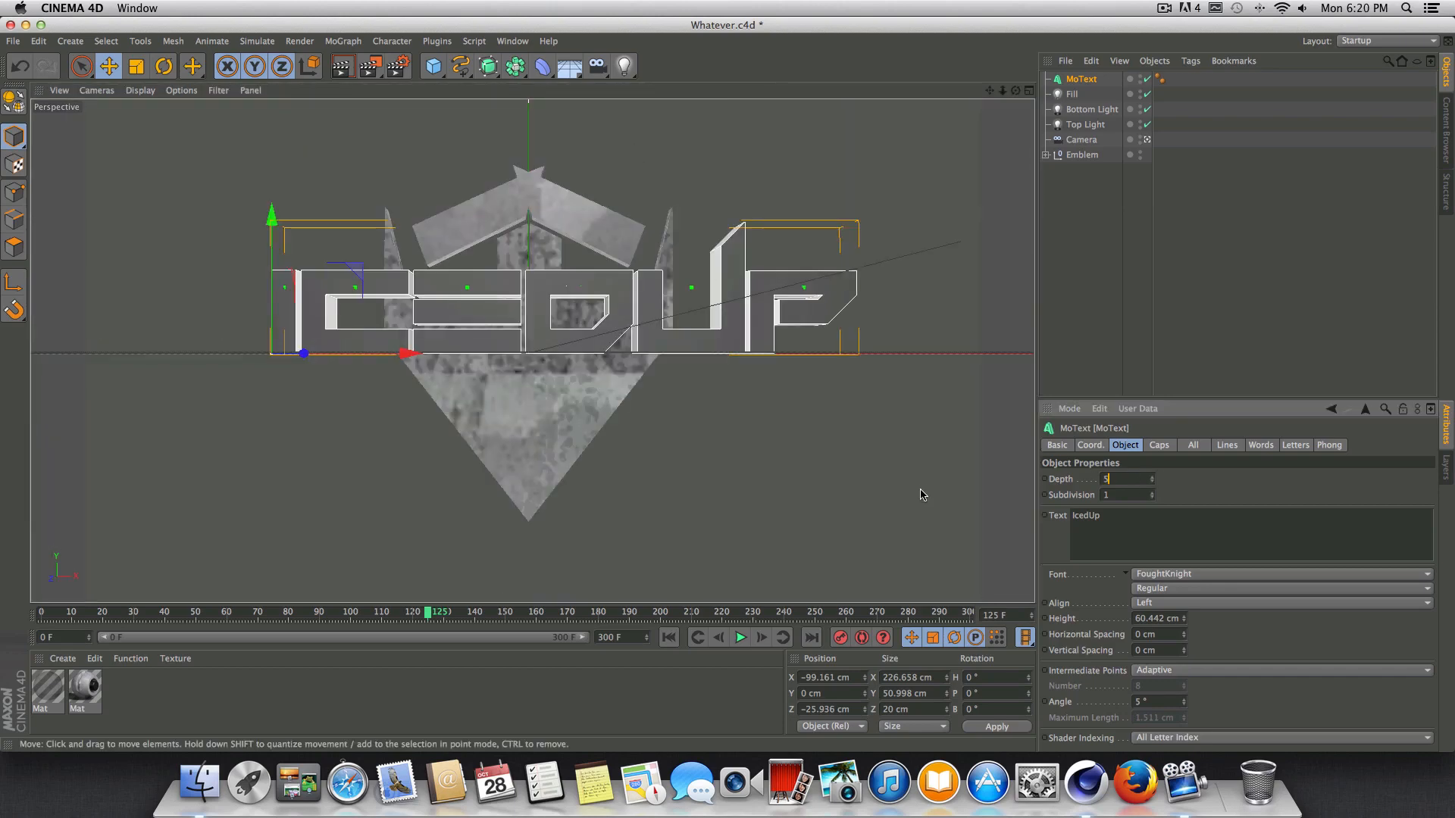
pyautogui.press('Return')
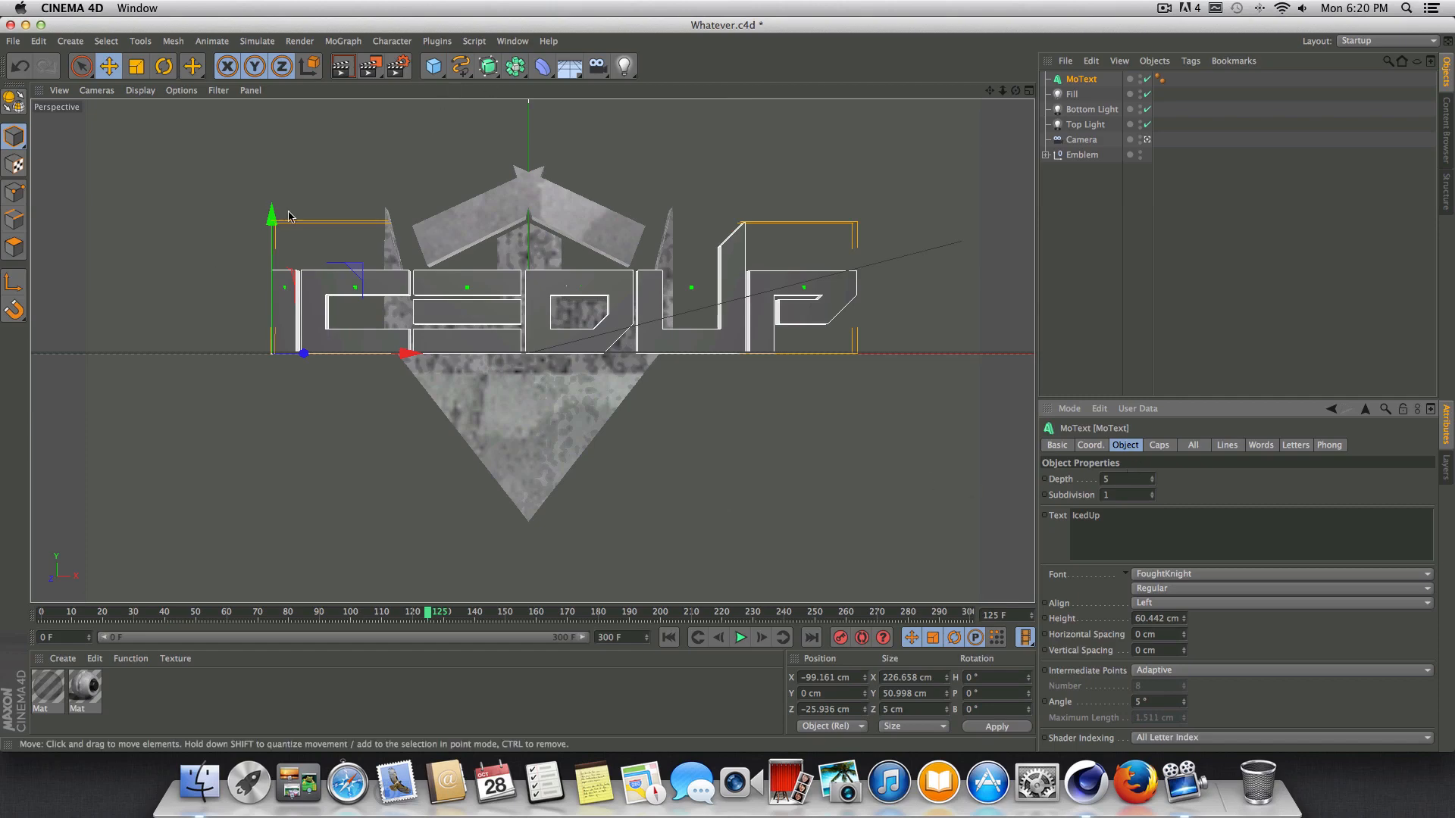
pyautogui.moveTo(255, 234); pyautogui.dragTo(261, 261)
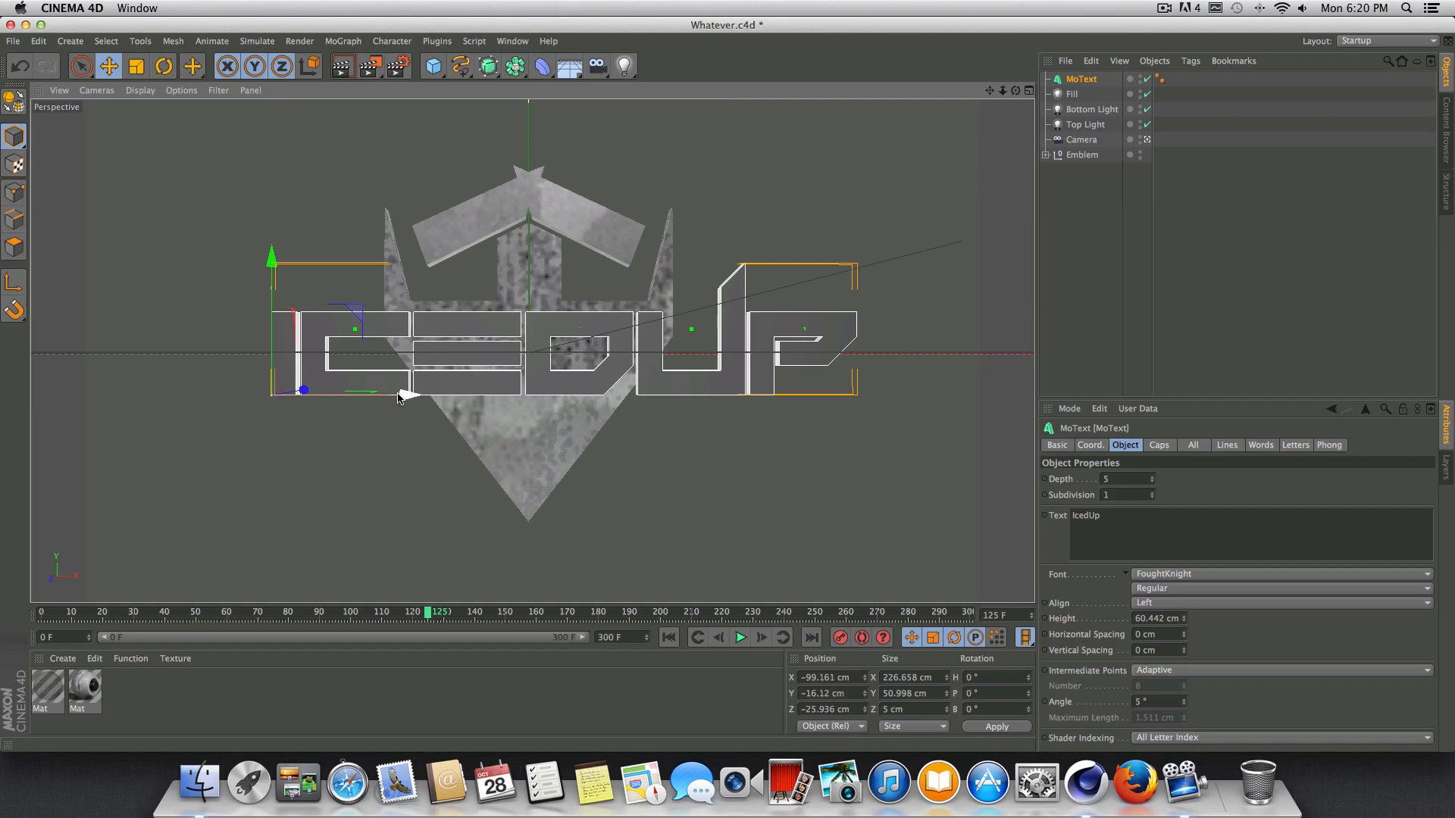
pyautogui.moveTo(401, 400); pyautogui.dragTo(391, 401)
# Render the camera view at frame 125, and nudge the text along X to about -105 cm.
pyautogui.press('super+r')
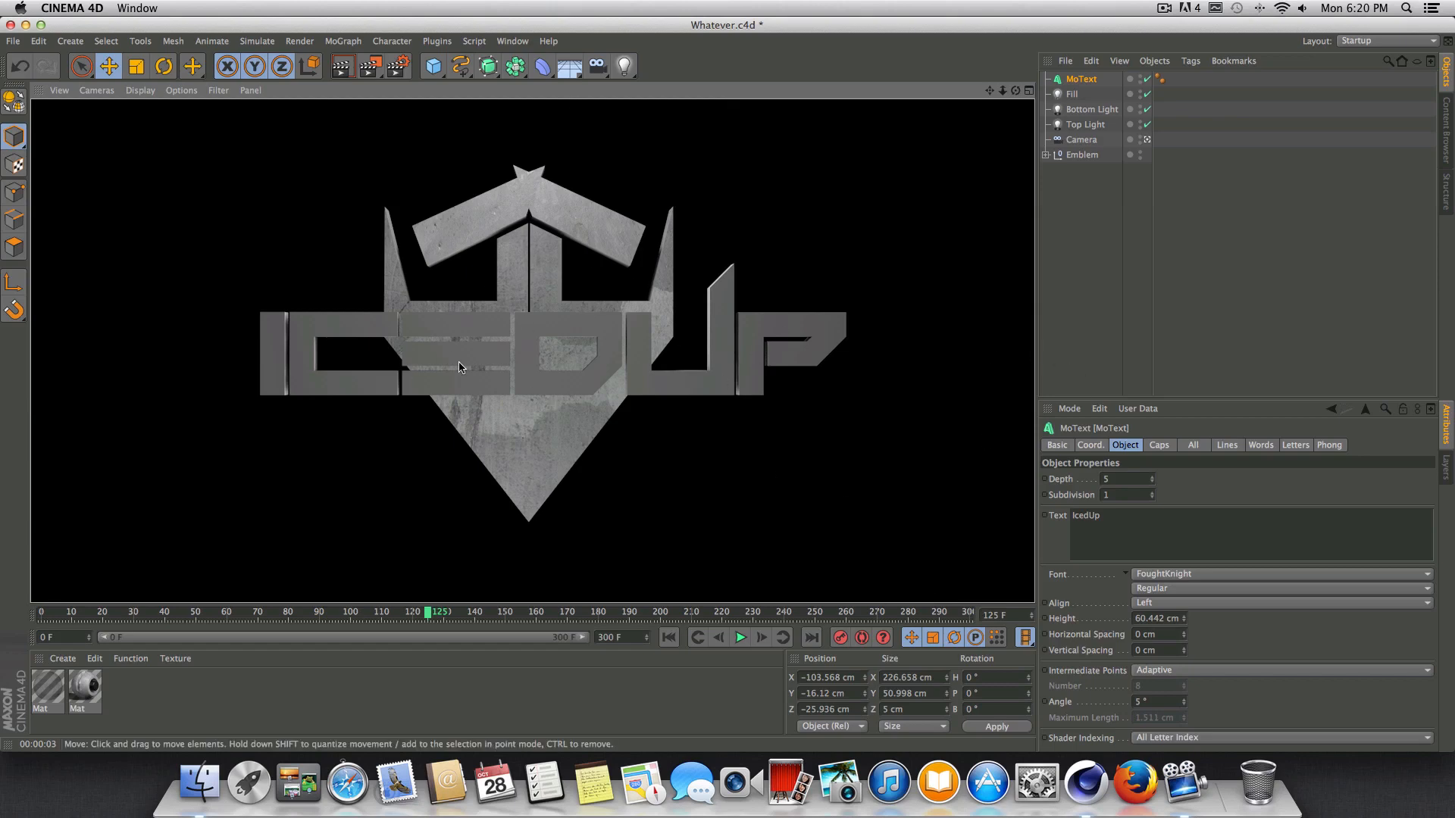
pyautogui.click(1078, 83)
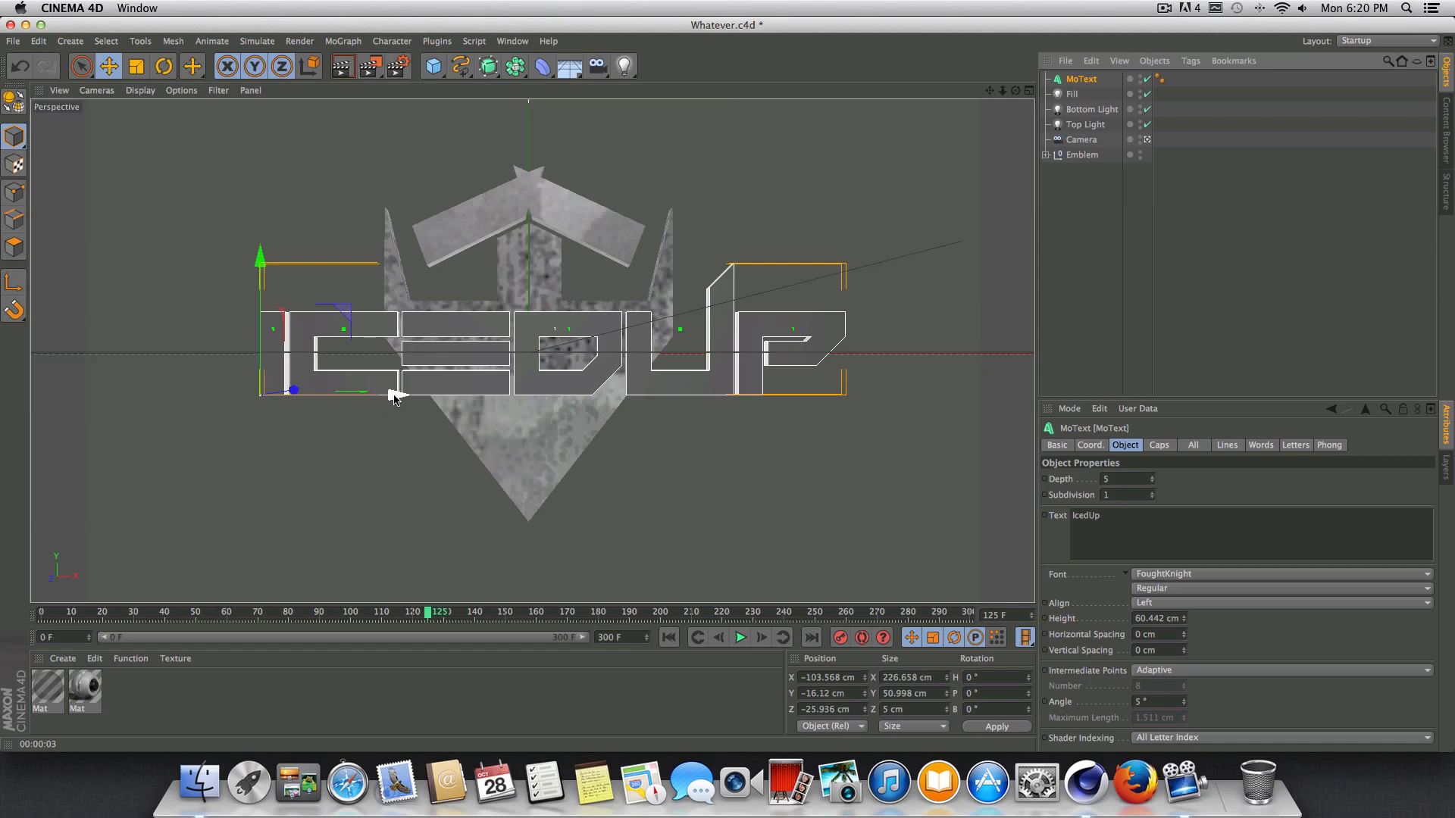
pyautogui.moveTo(394, 396); pyautogui.dragTo(389, 396)
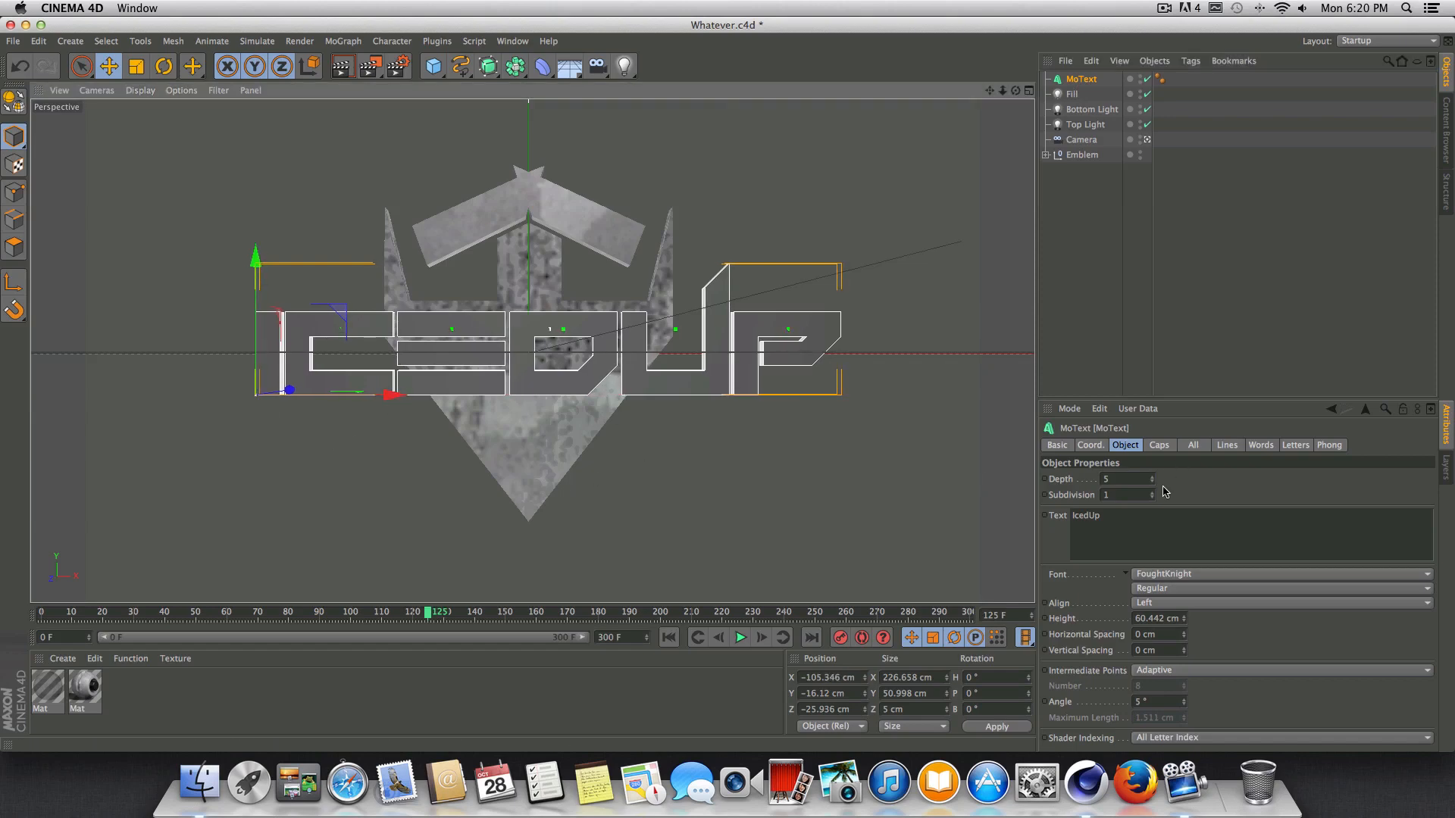
# Set the text's start and end caps to Fillet Cap, each with a 0.511 cm radius.
pyautogui.click(1157, 445)
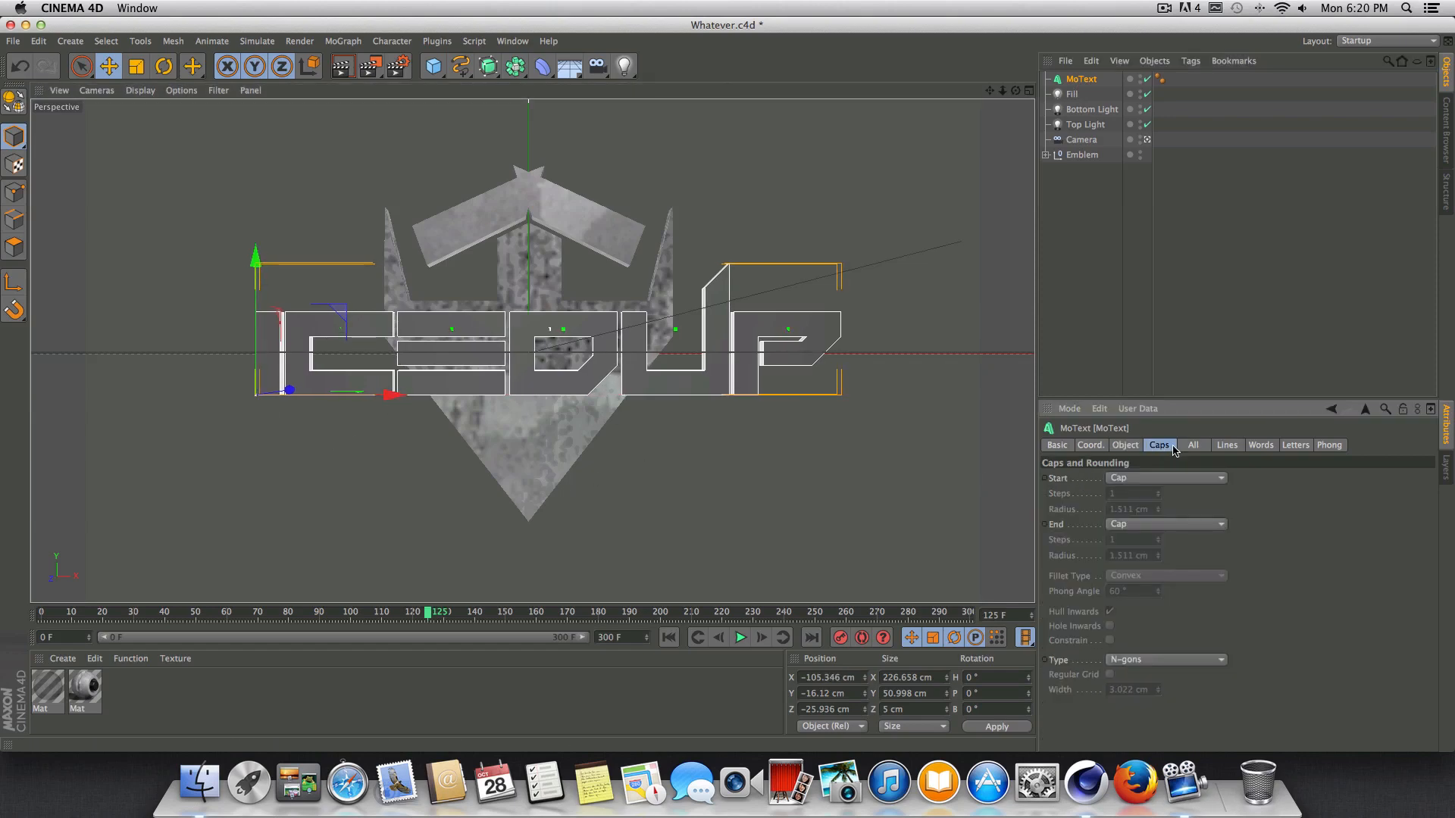
pyautogui.click(1133, 448)
pyautogui.click(1161, 447)
pyautogui.click(1144, 479)
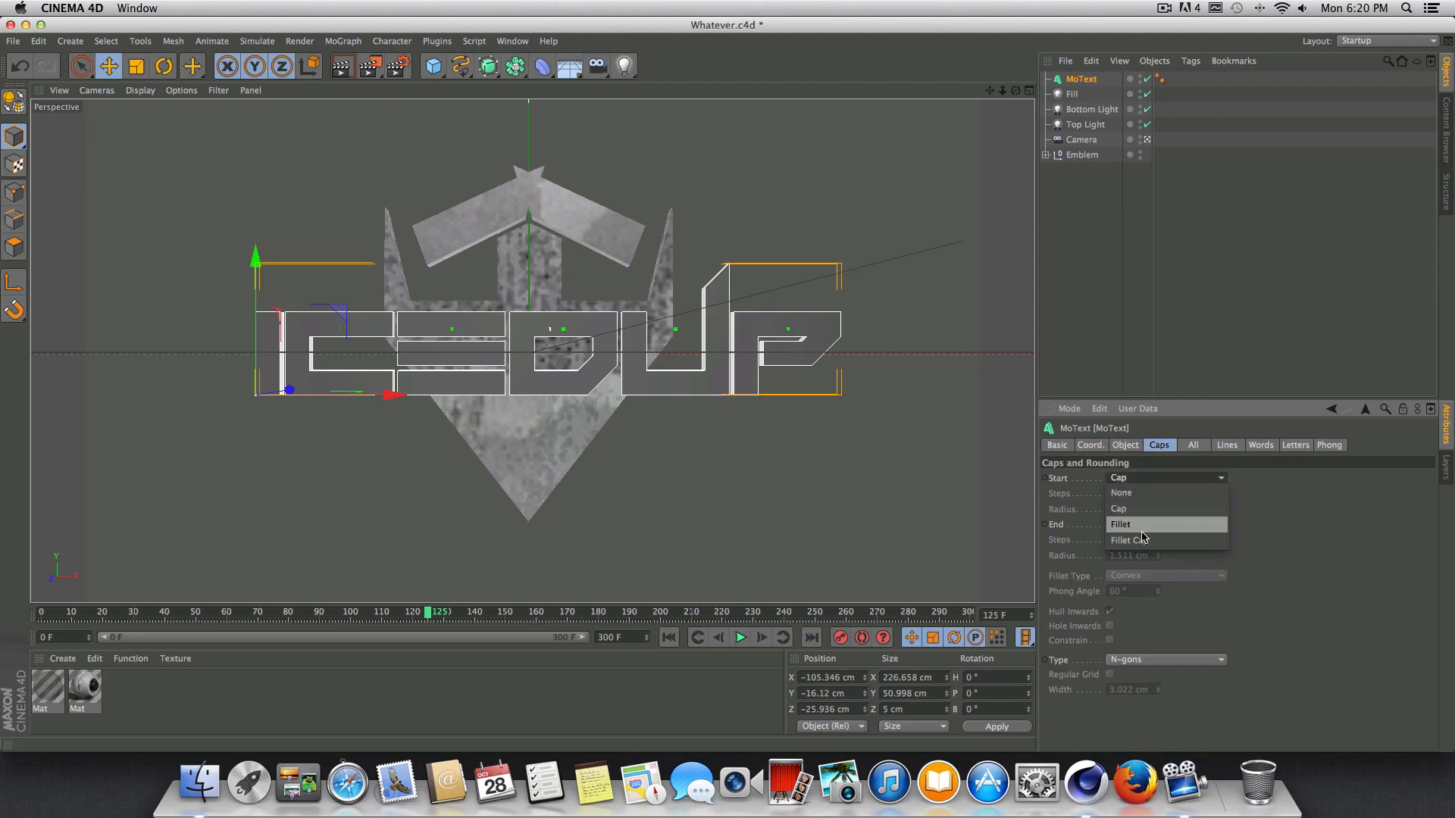
pyautogui.click(1154, 535)
pyautogui.click(1149, 525)
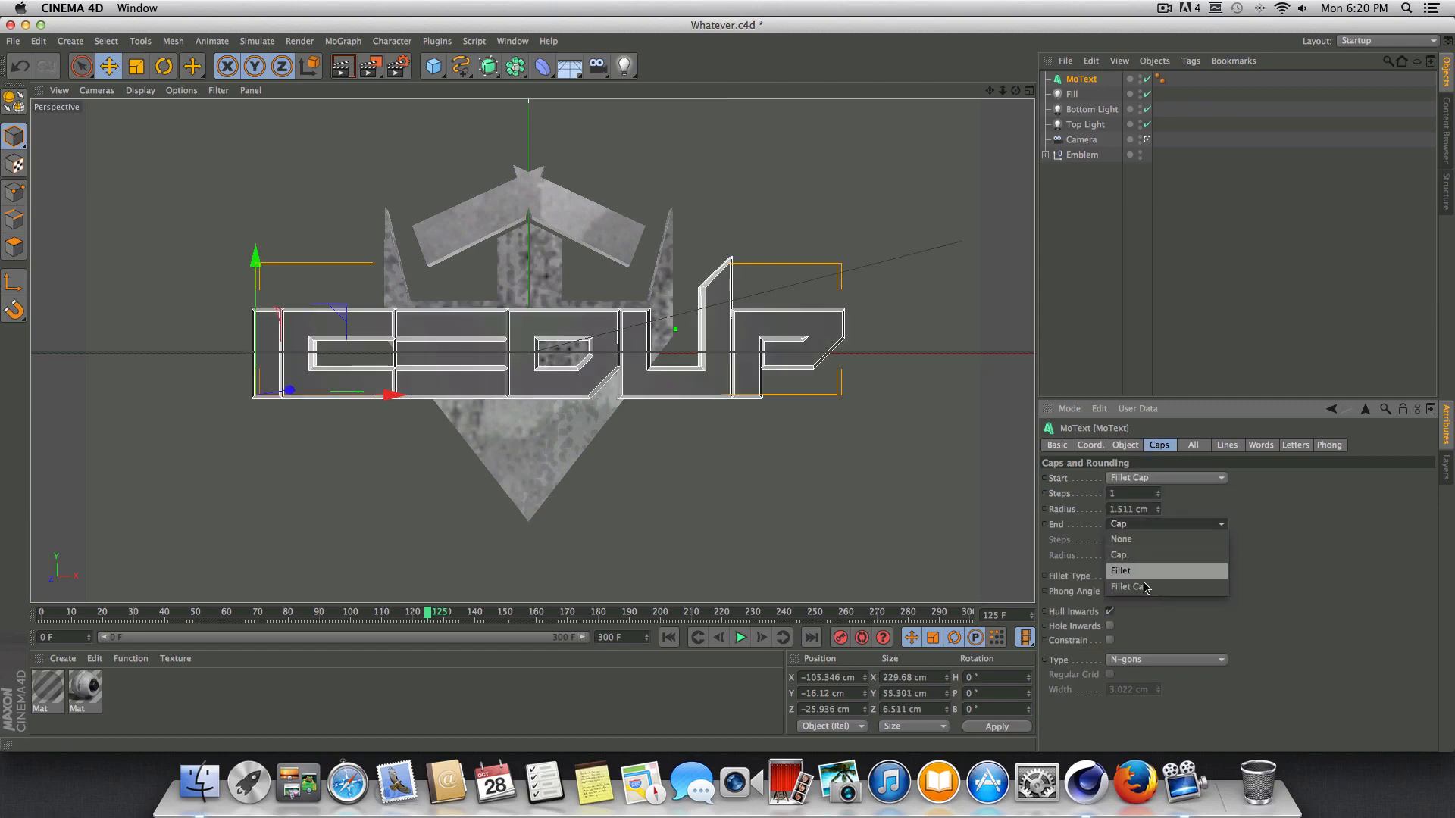
pyautogui.click(1152, 580)
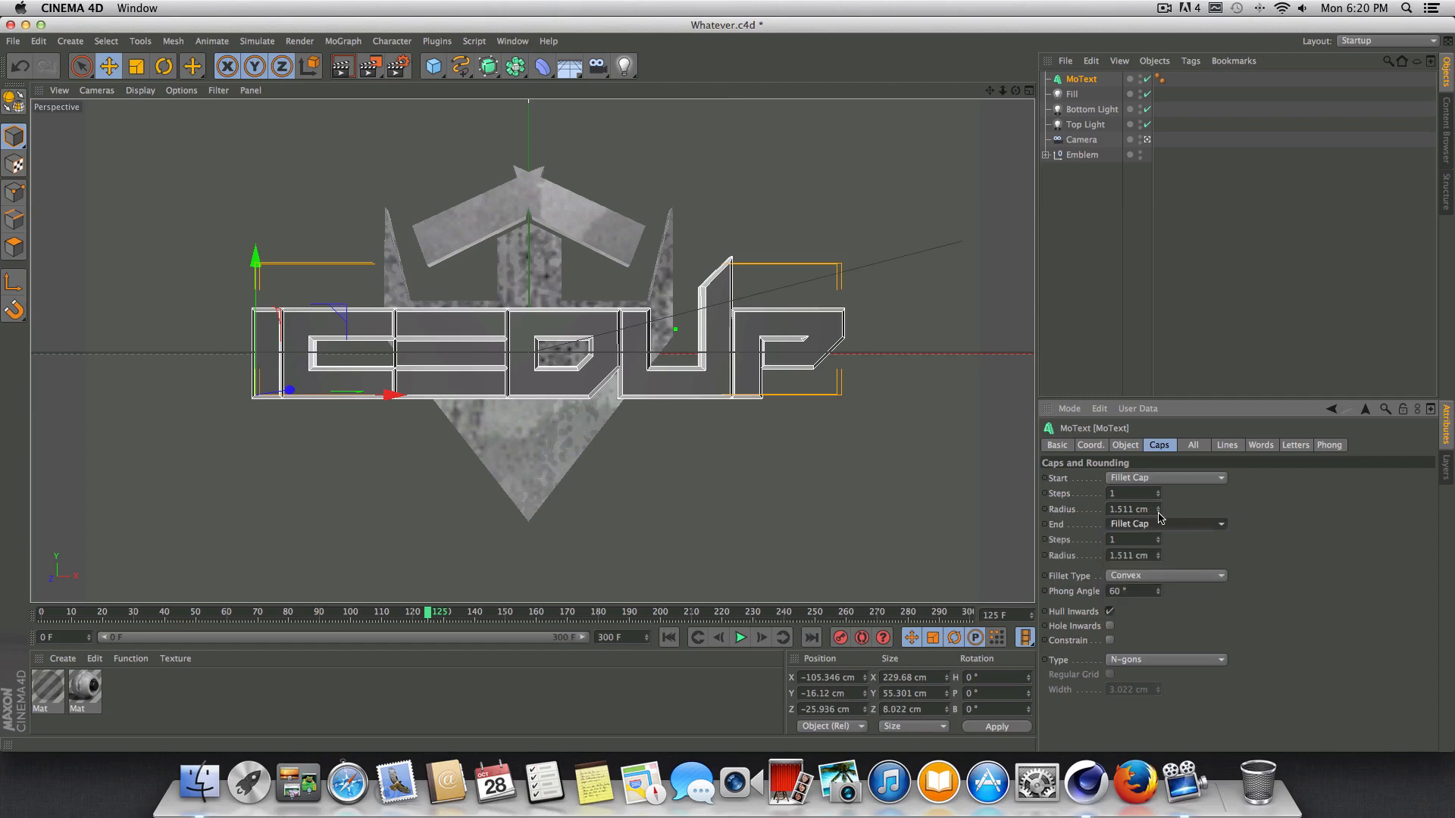
pyautogui.click(1158, 513)
pyautogui.click(1158, 560)
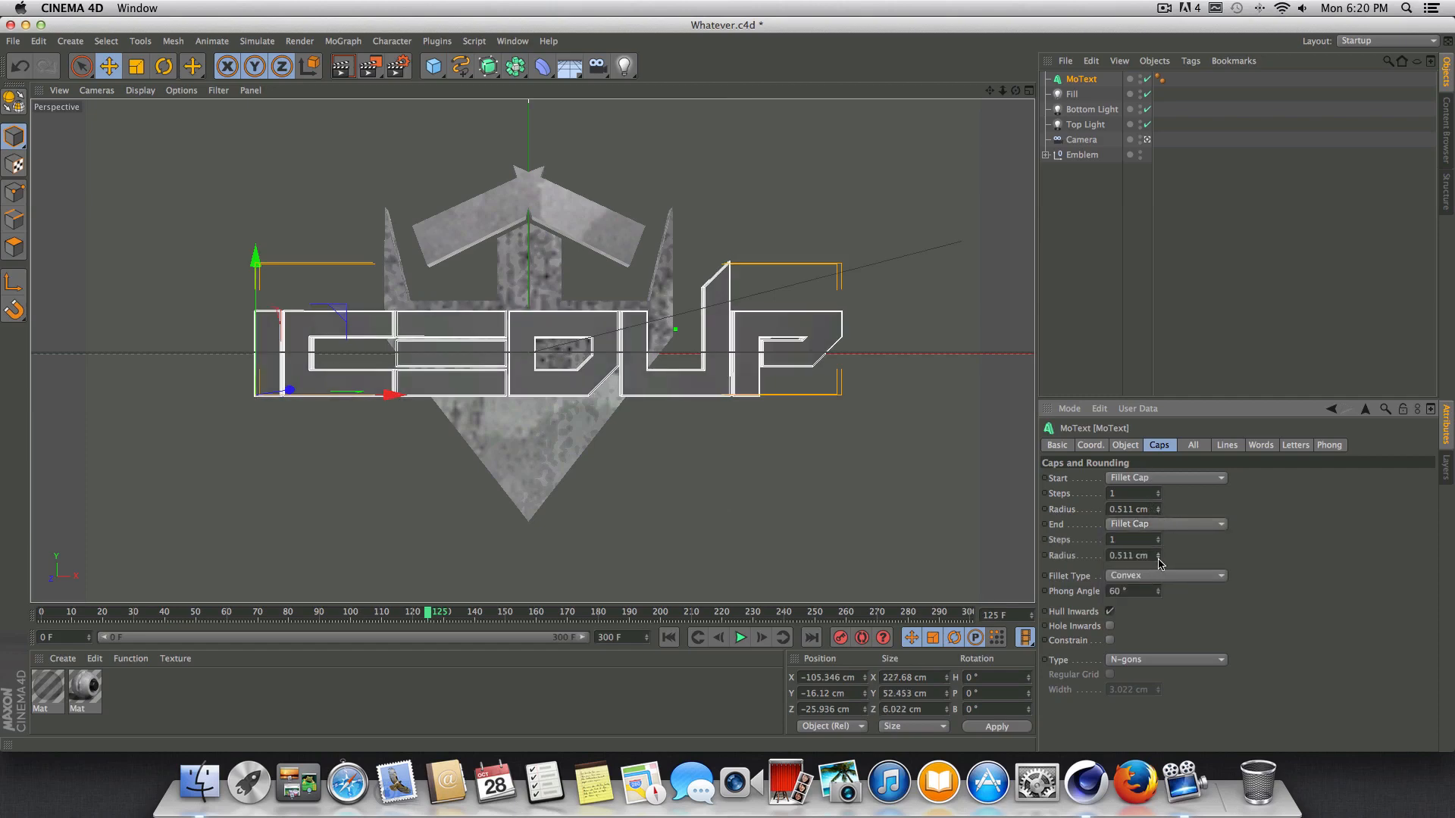
# Deselect the text and render the camera view to check its filleted edges against the emblem.
pyautogui.click(1145, 350)
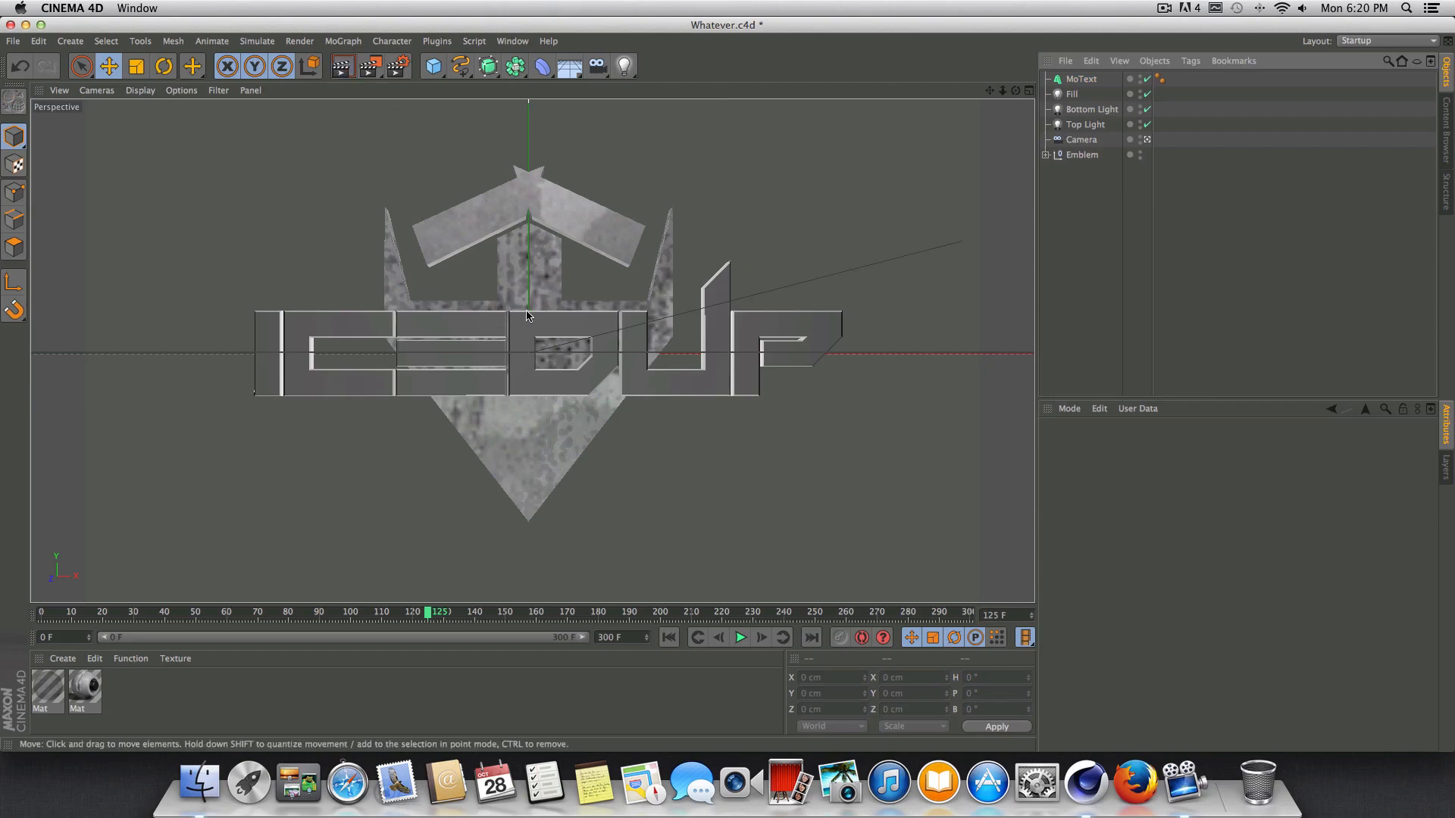
pyautogui.hotkey('ctrl', 'r')
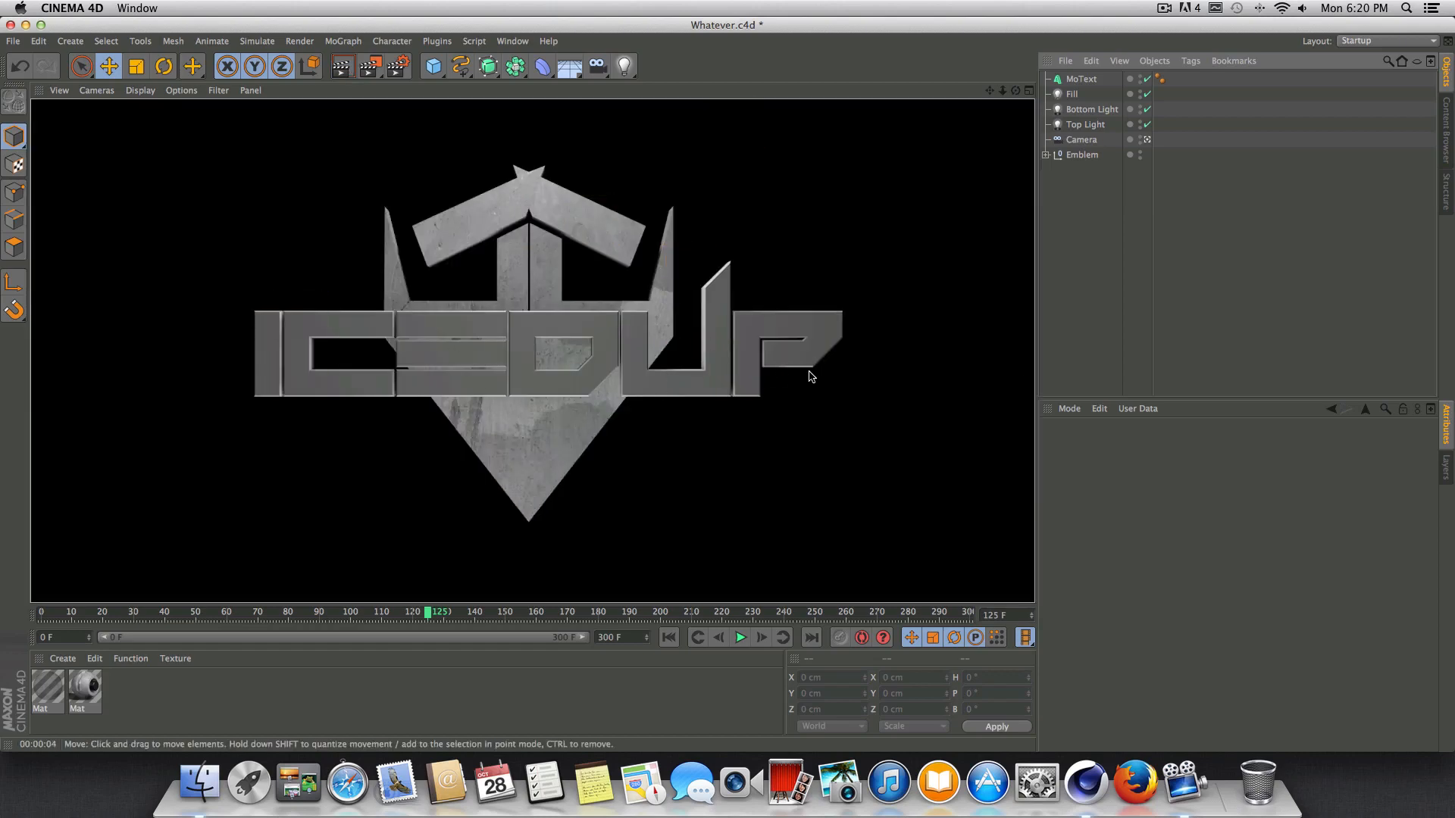
# Scale the IcedUp text down uniformly to about 150 cm wide.
pyautogui.click(1081, 79)
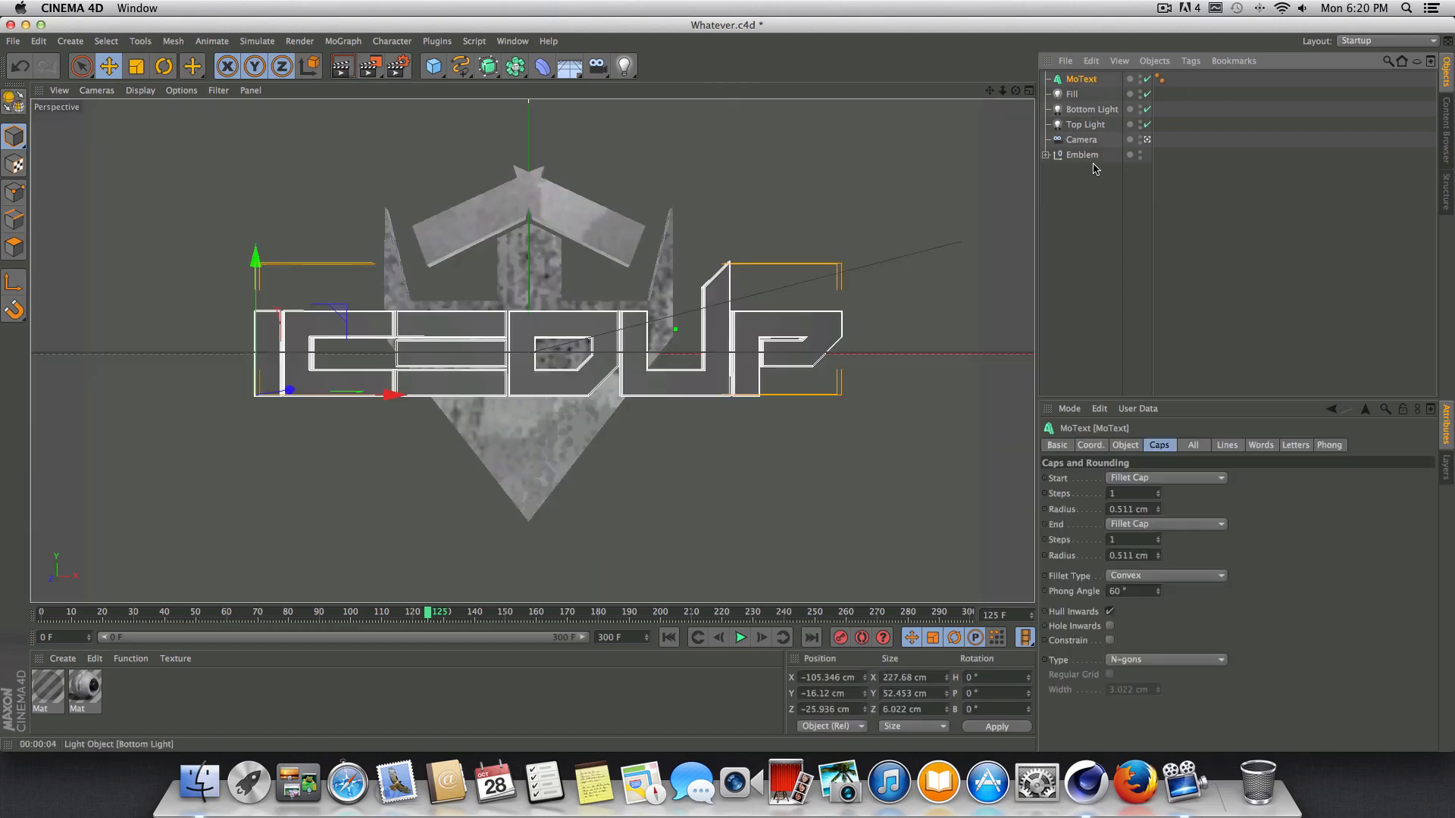
pyautogui.click(137, 66)
pyautogui.moveTo(242, 319); pyautogui.dragTo(143, 319)
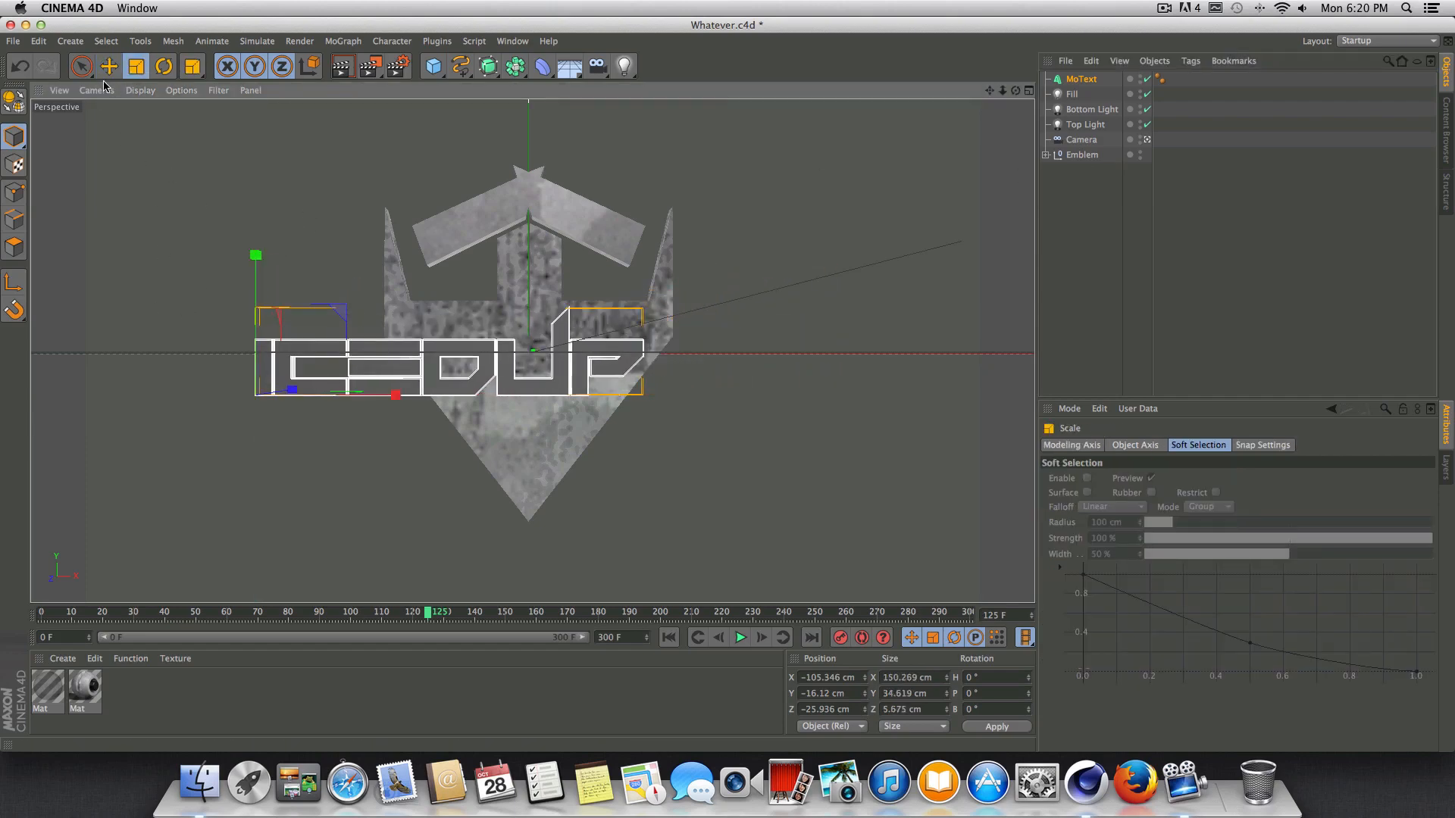
# Move the IcedUp text across the emblem to about X -71.6 cm and Y -12.3 cm, and render the camera view.
pyautogui.click(109, 66)
pyautogui.moveTo(379, 395); pyautogui.dragTo(465, 401)
pyautogui.click(867, 333)
pyautogui.hotkey('ctrl', 'r')
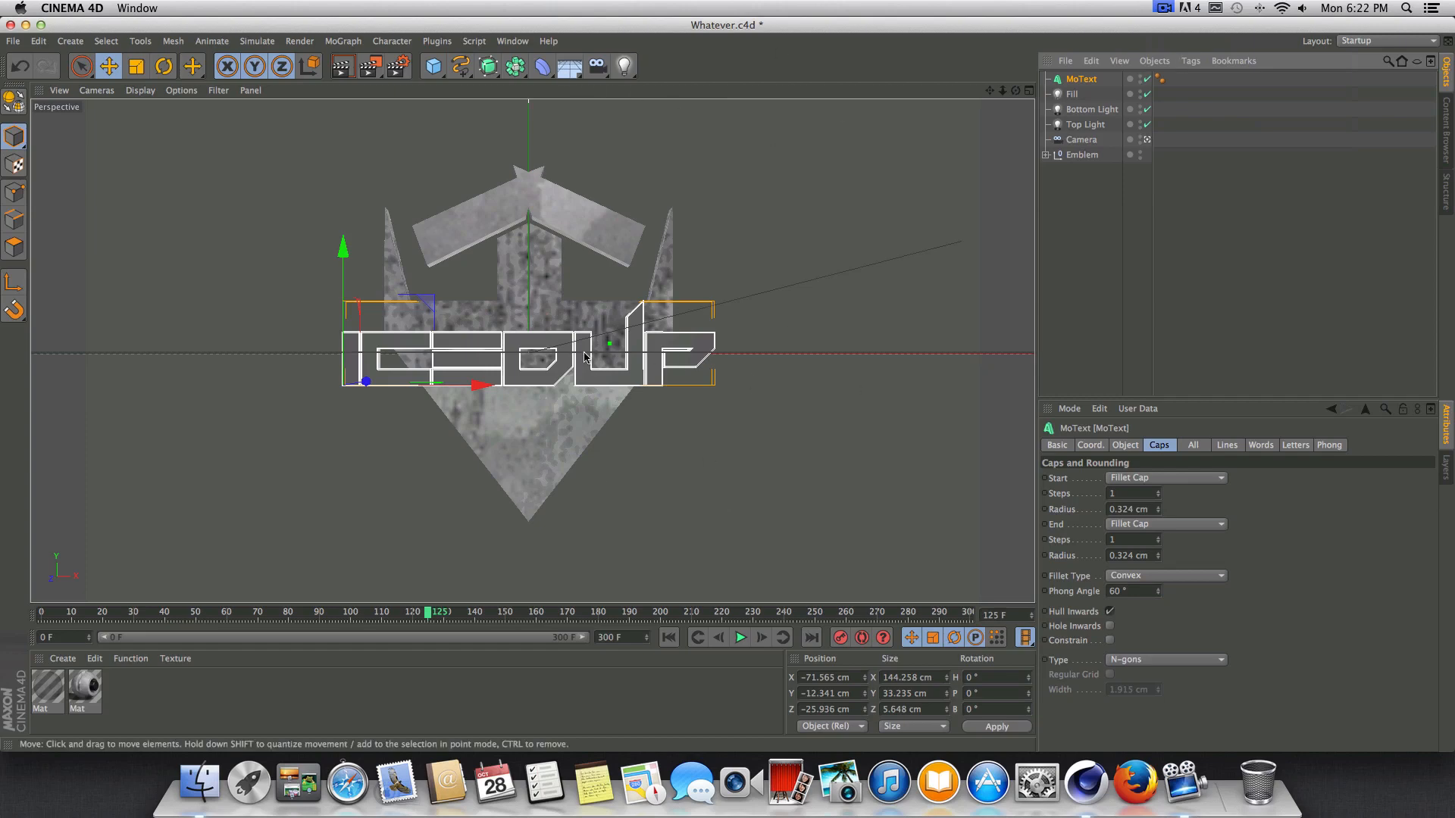
# Load the Metal 4 and Metal 1 materials from the 3n19ma Hardcore Materials presets in the Content Browser.
pyautogui.click(511, 41)
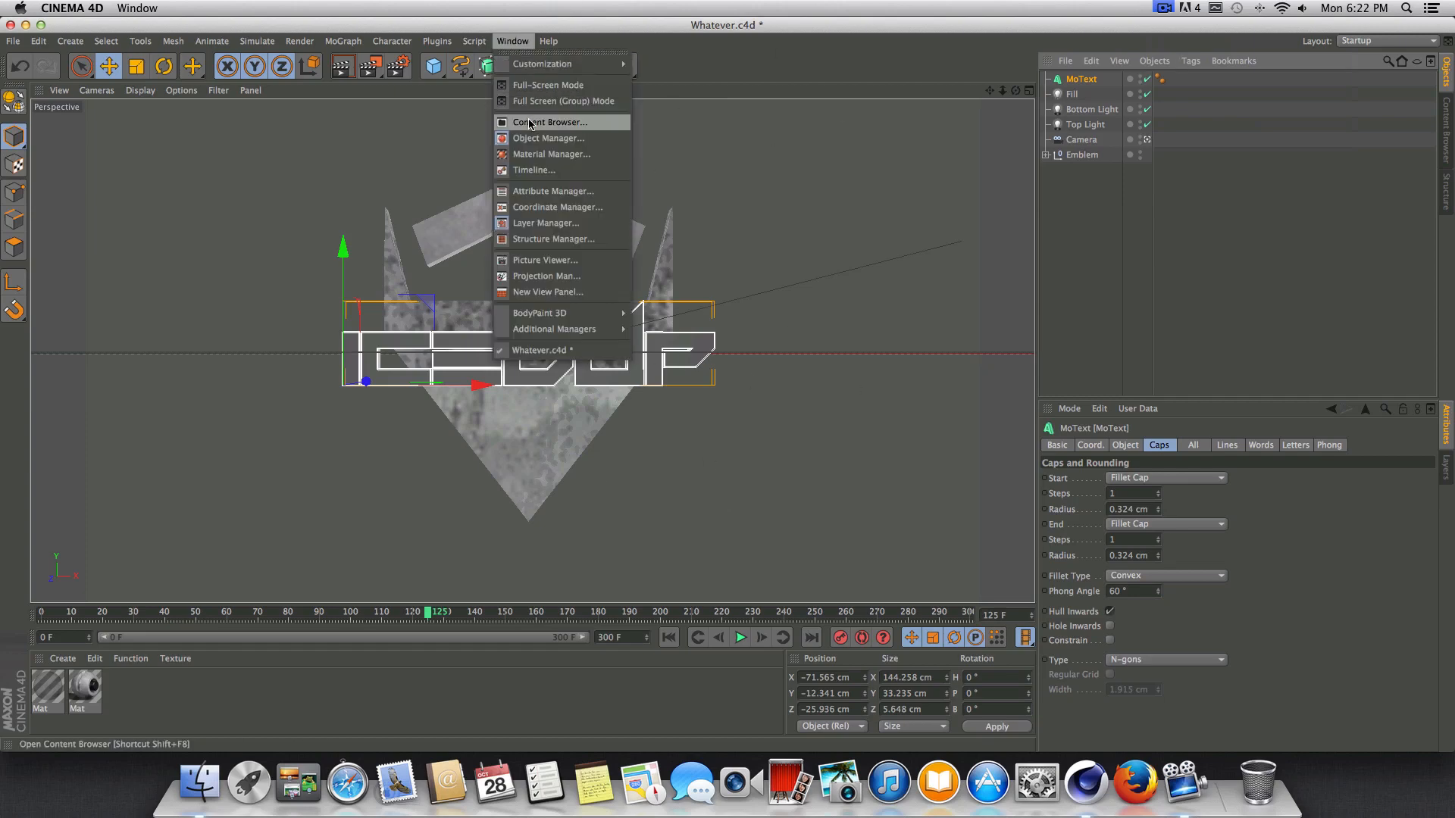
pyautogui.click(532, 119)
pyautogui.click(781, 285)
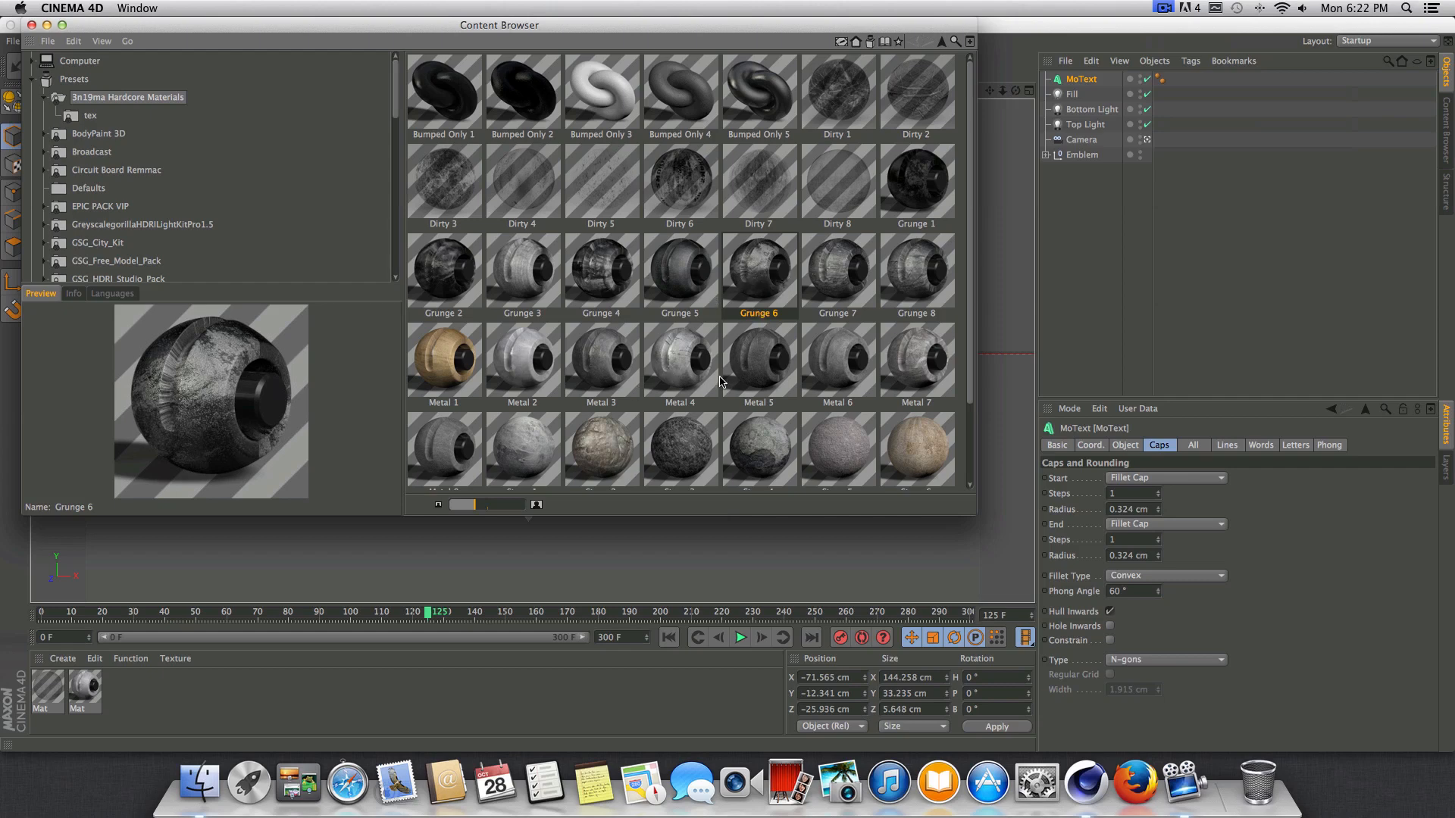
pyautogui.click(686, 359)
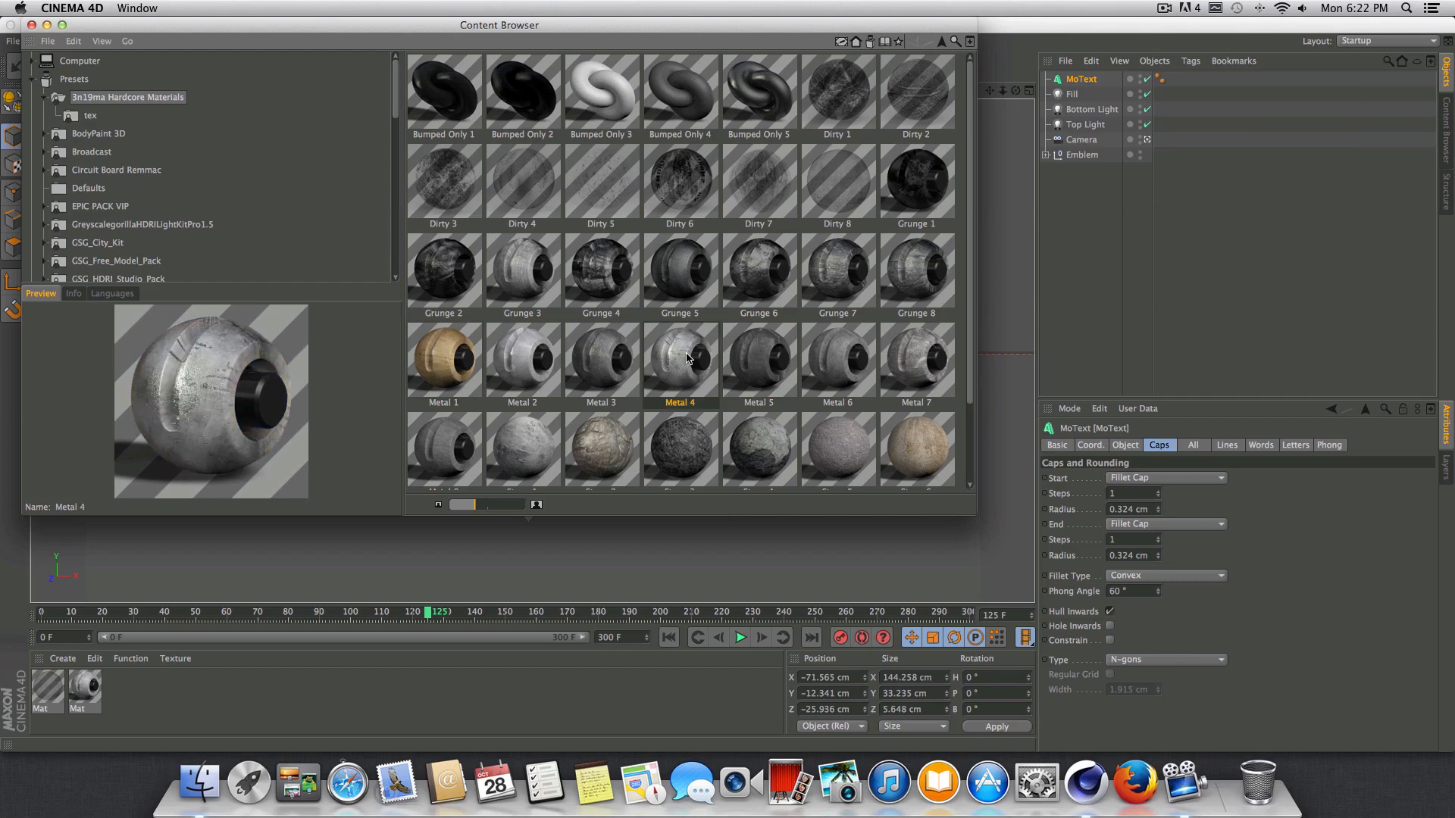
pyautogui.doubleClick(687, 359)
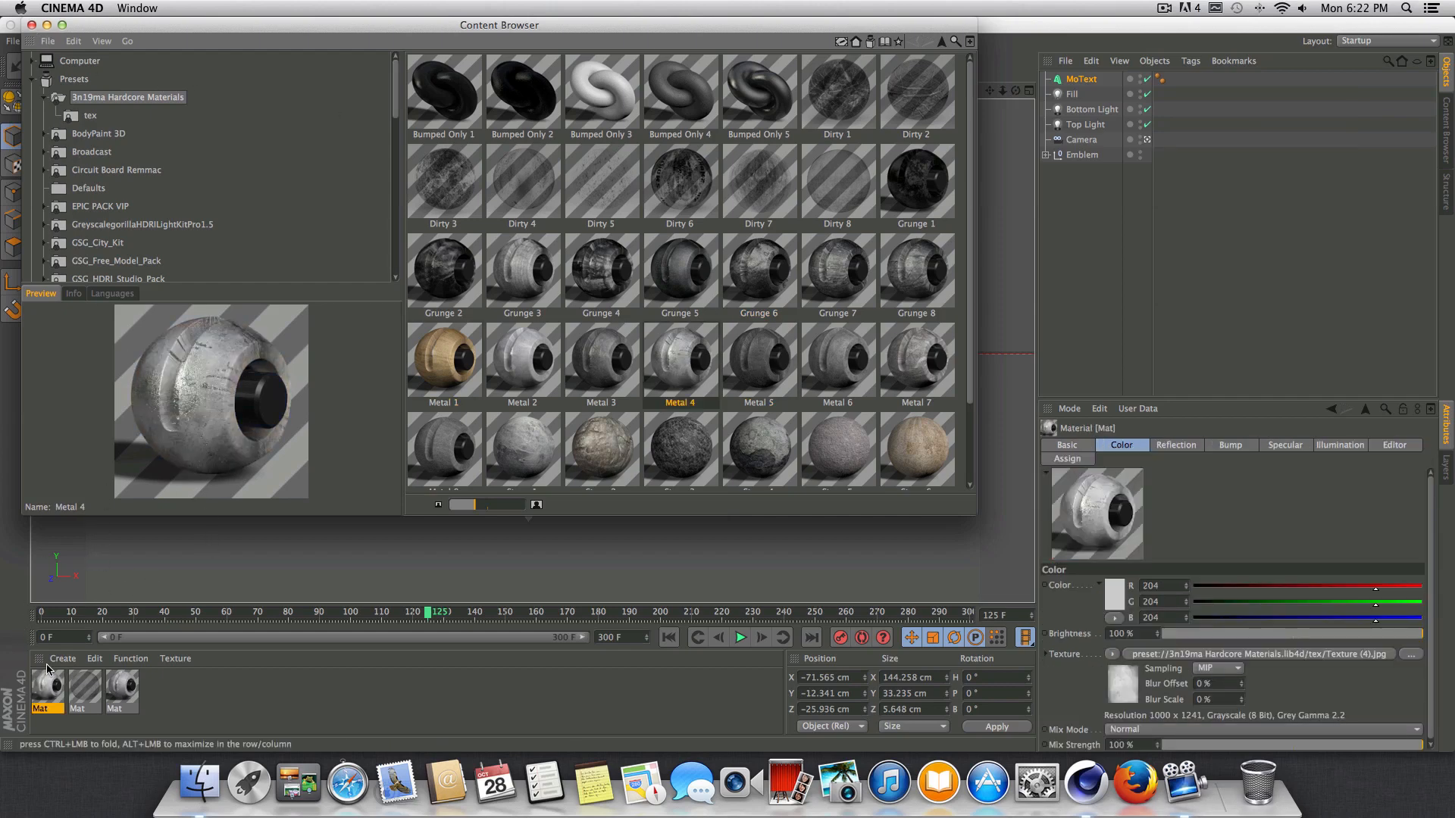
pyautogui.doubleClick(444, 359)
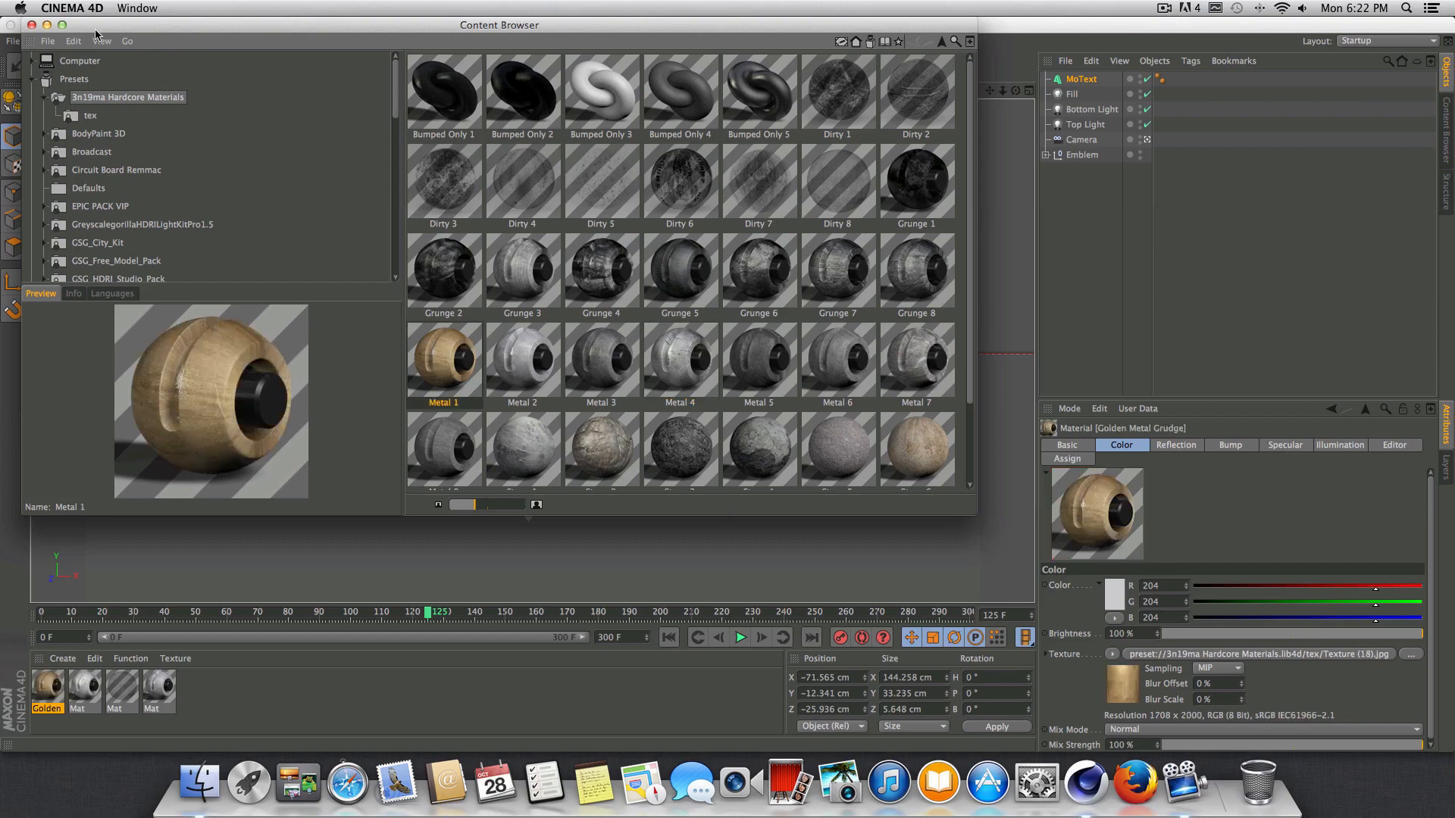
pyautogui.click(31, 25)
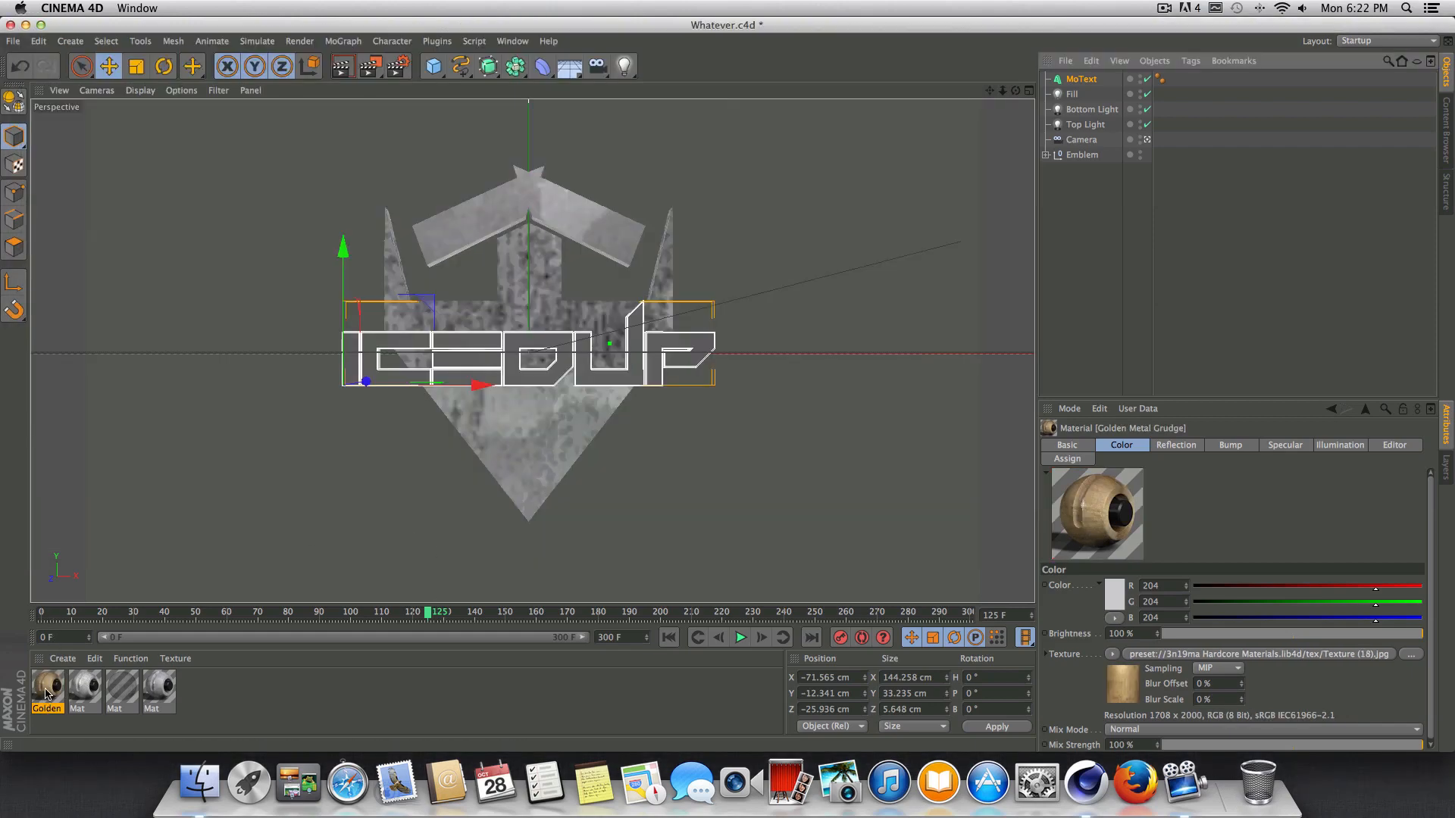
# Try the Golden Metal Grudge material on the text with Cubic projection, and render the view.
pyautogui.moveTo(45, 693); pyautogui.dragTo(570, 358)
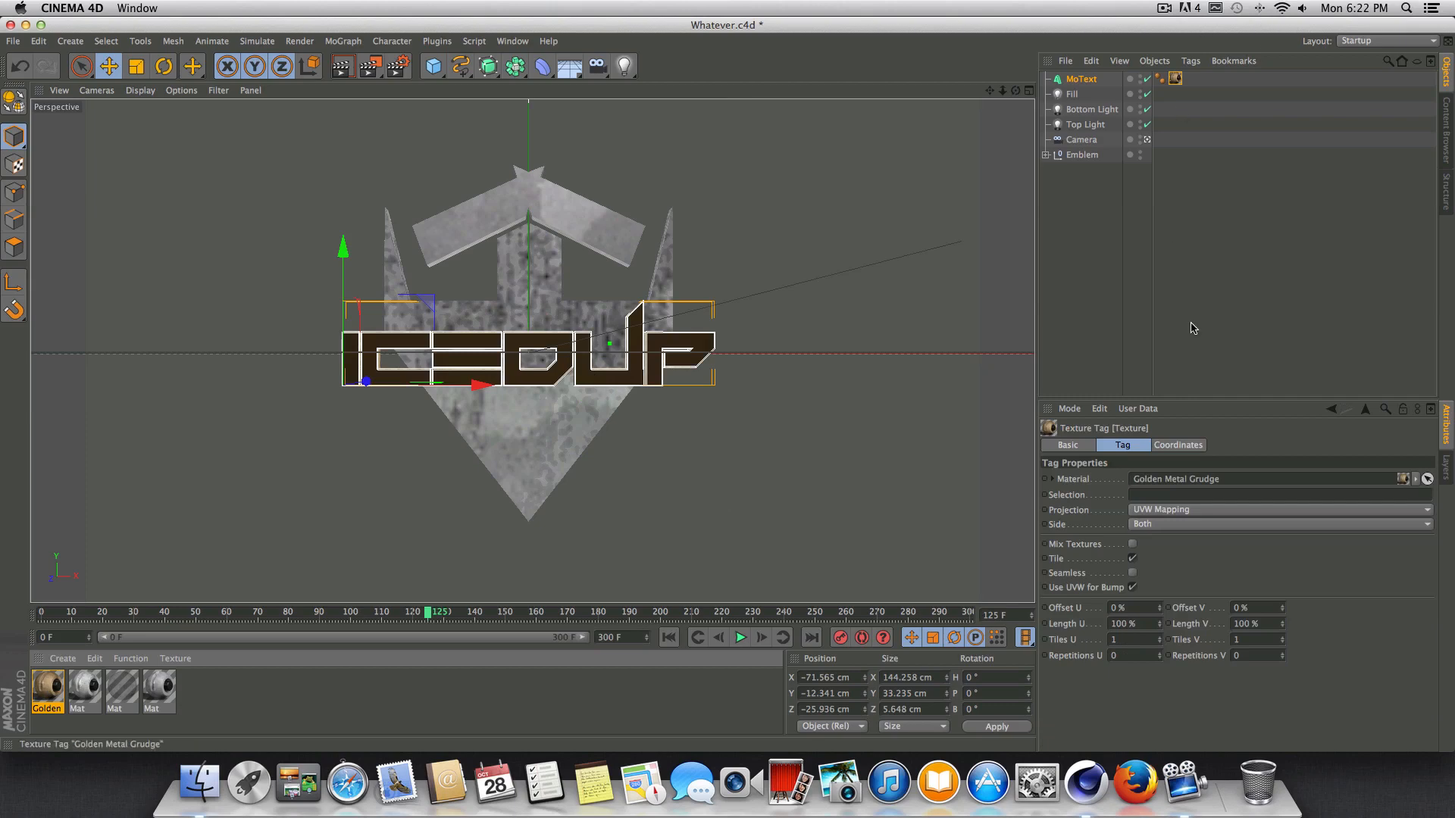
pyautogui.click(1183, 510)
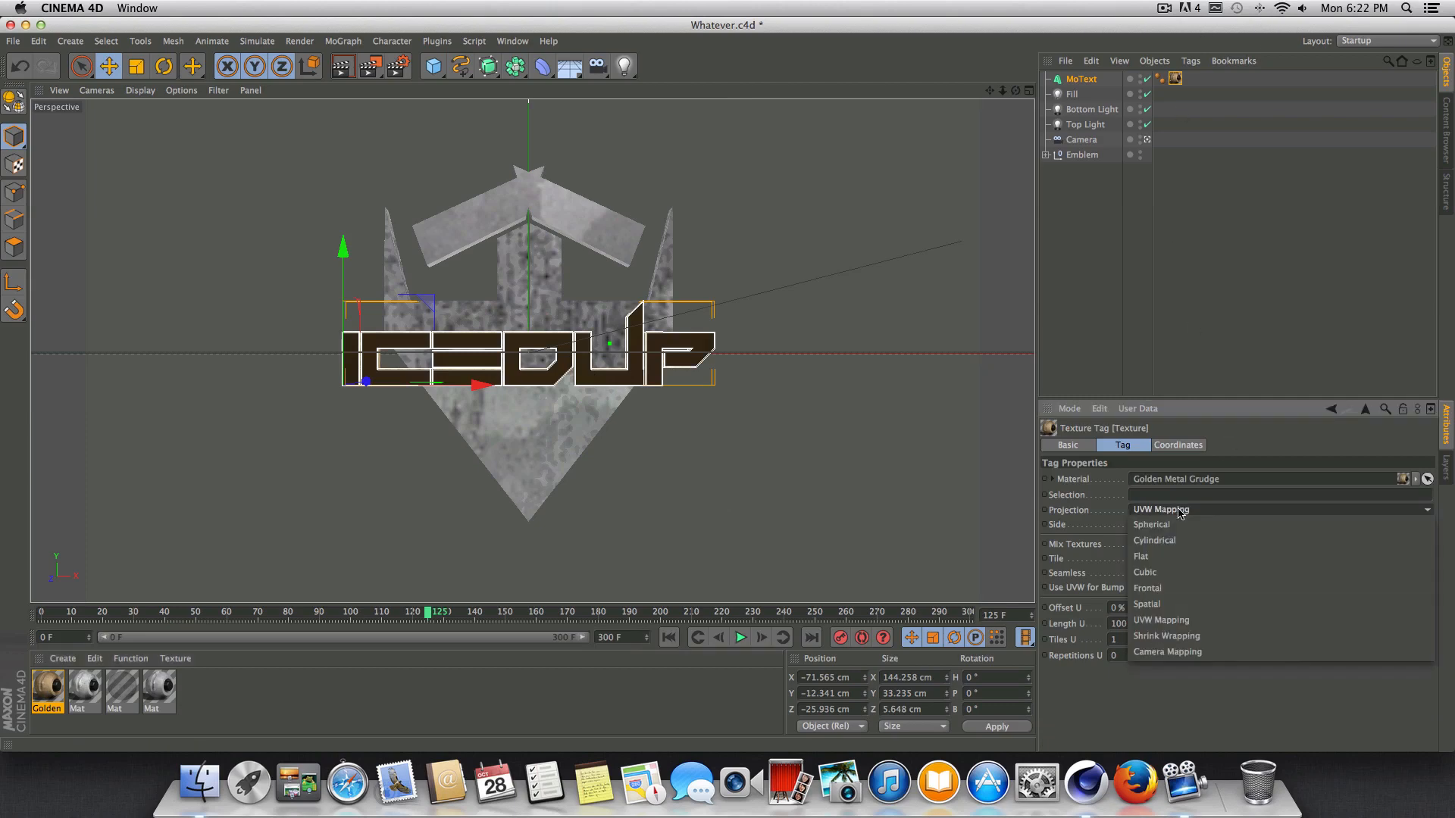
pyautogui.click(1172, 580)
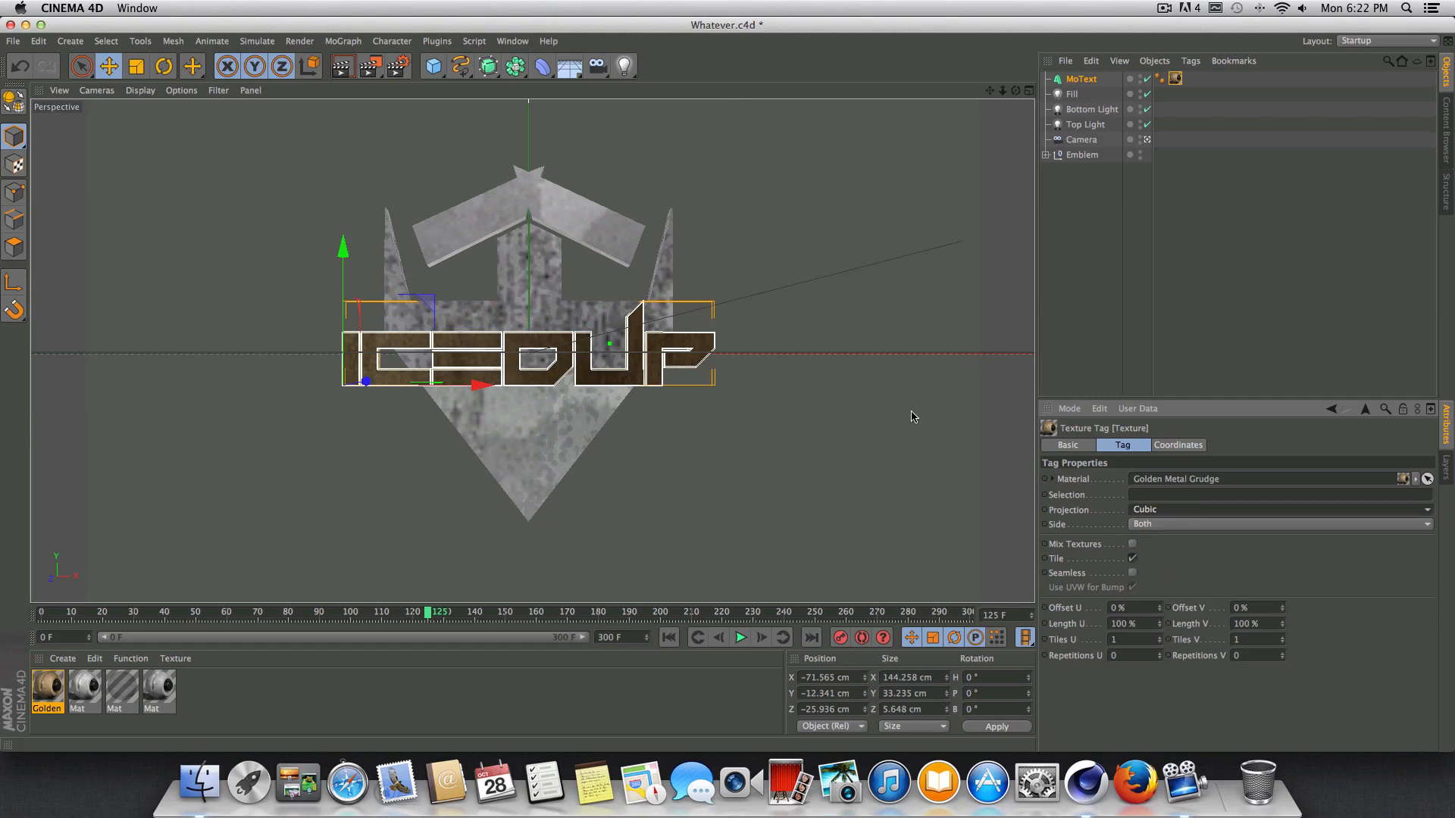
pyautogui.click(342, 66)
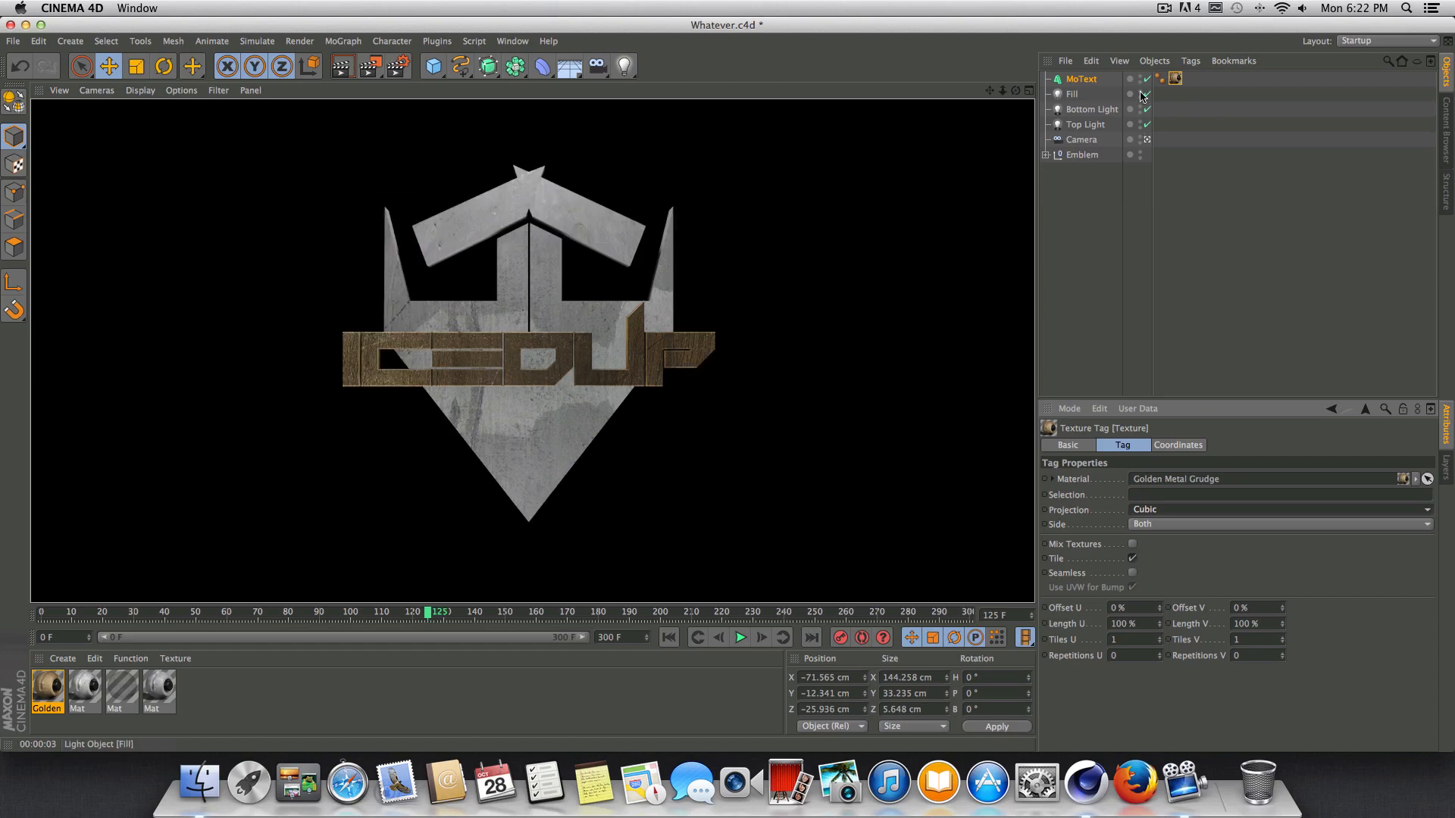
# Replace the text's gold texture with the loaded Metal 4 material, set its projection to Cubic, and render the view.
pyautogui.click(1175, 79)
pyautogui.press('Delete')
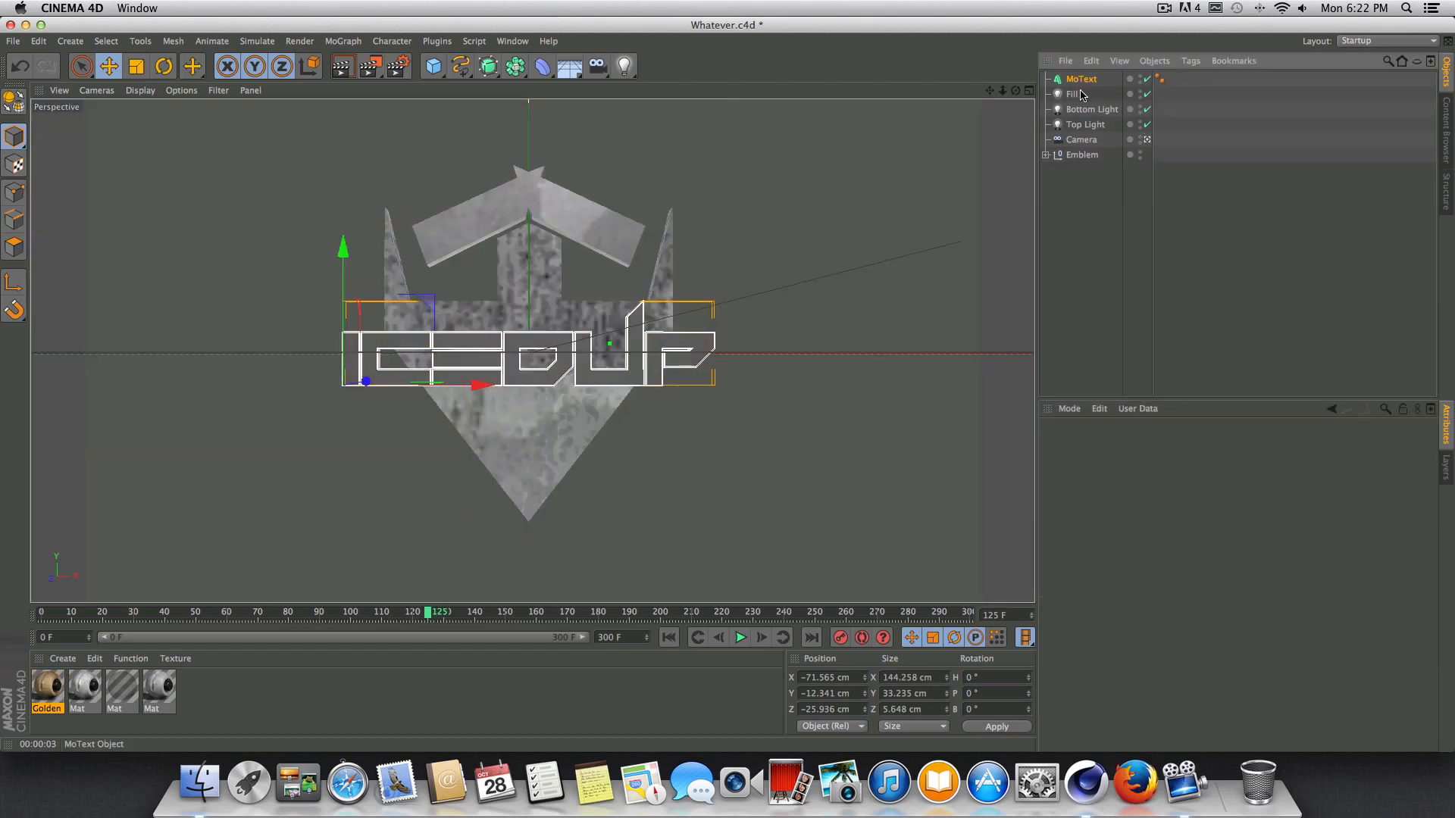
pyautogui.click(89, 690)
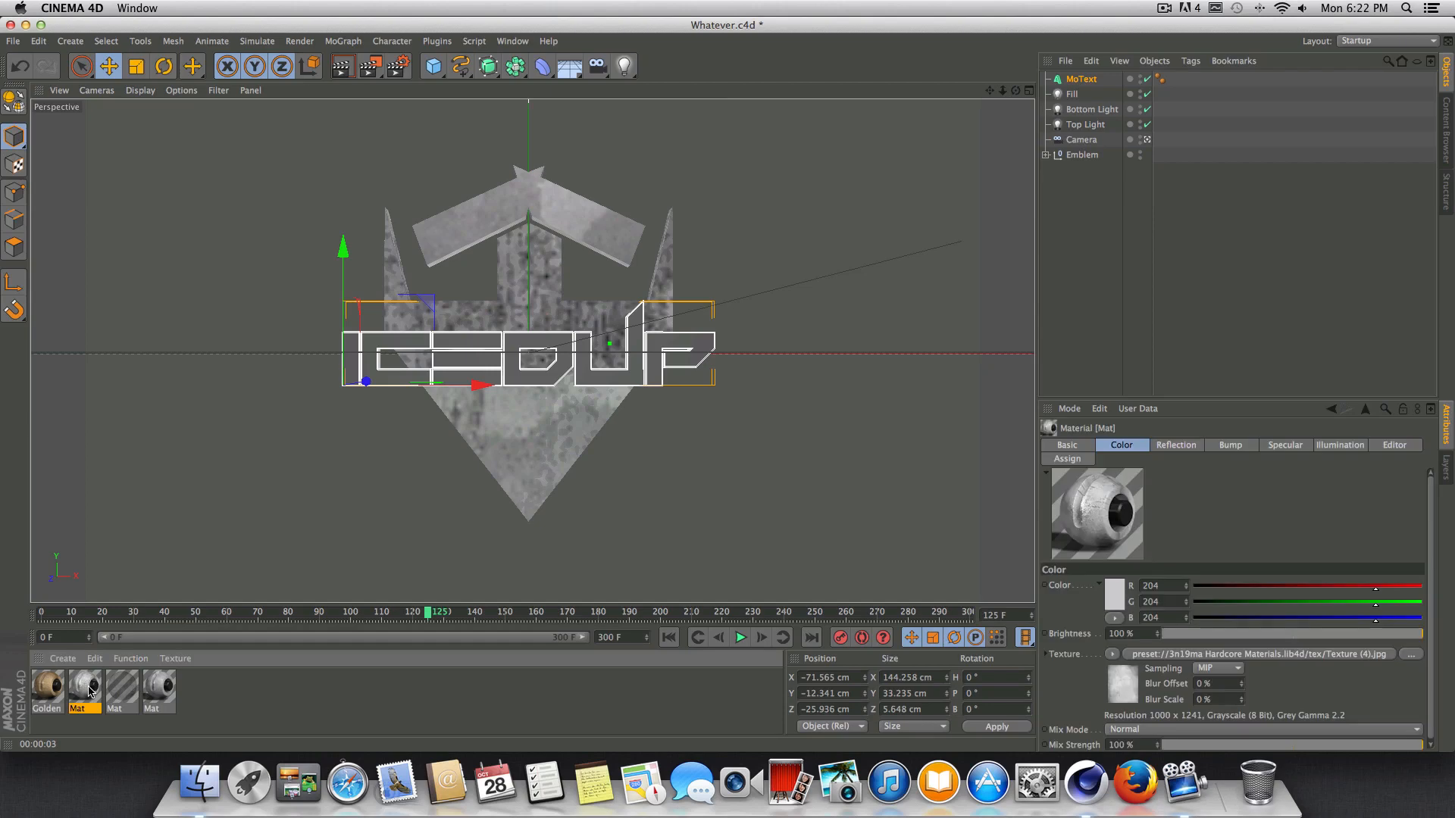
pyautogui.moveTo(88, 690); pyautogui.dragTo(564, 371)
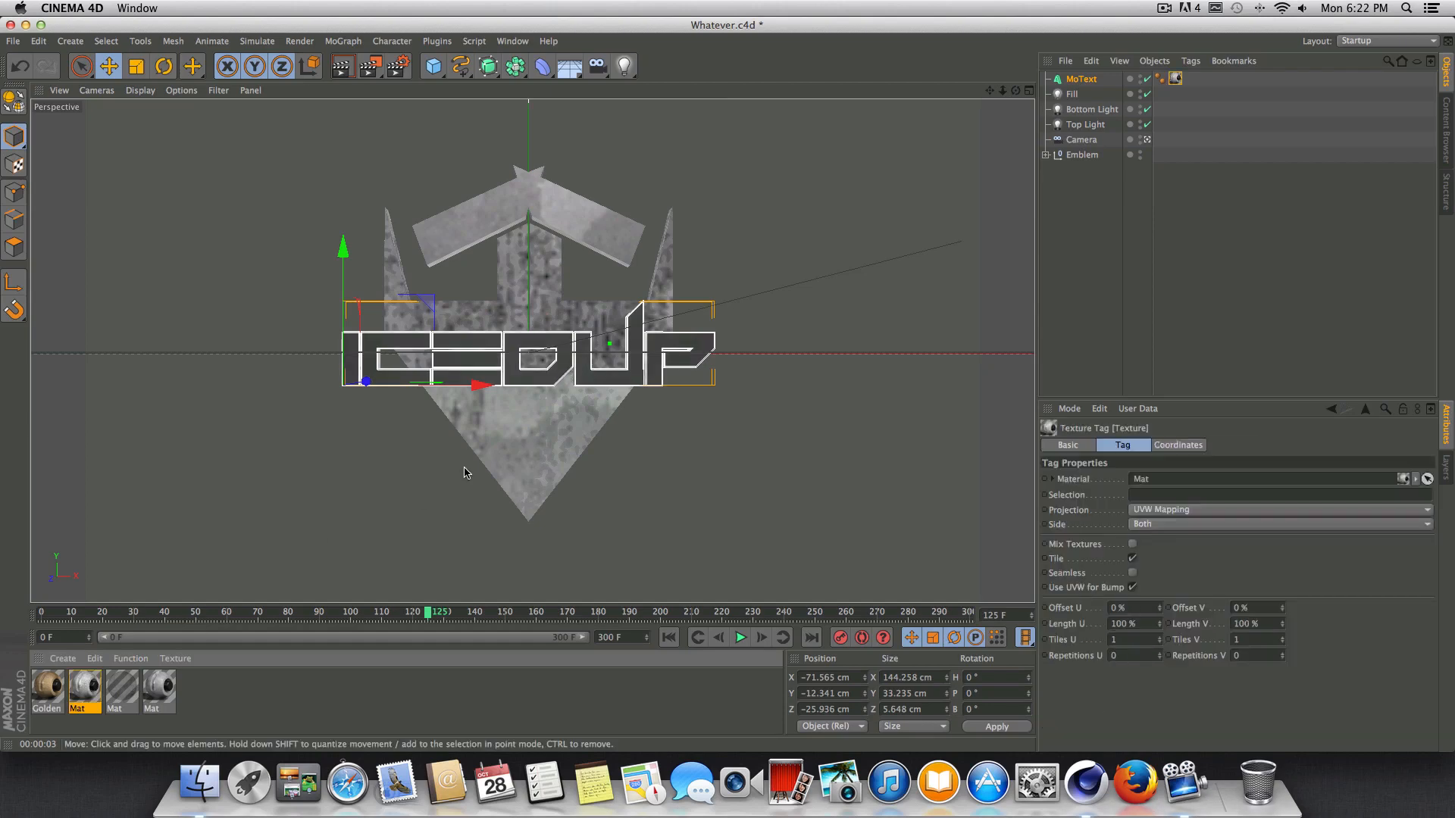
pyautogui.click(1157, 511)
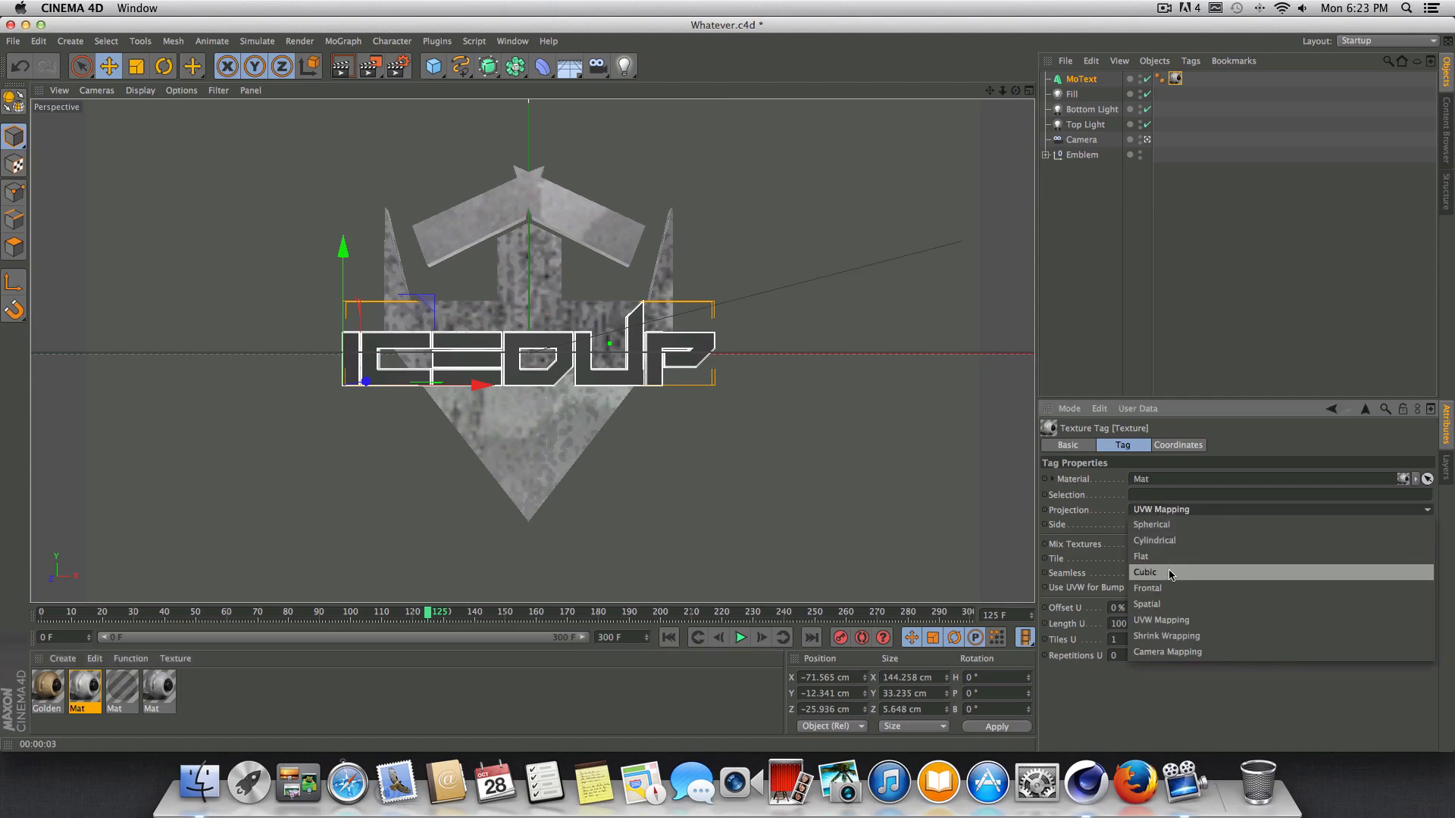
pyautogui.click(1167, 574)
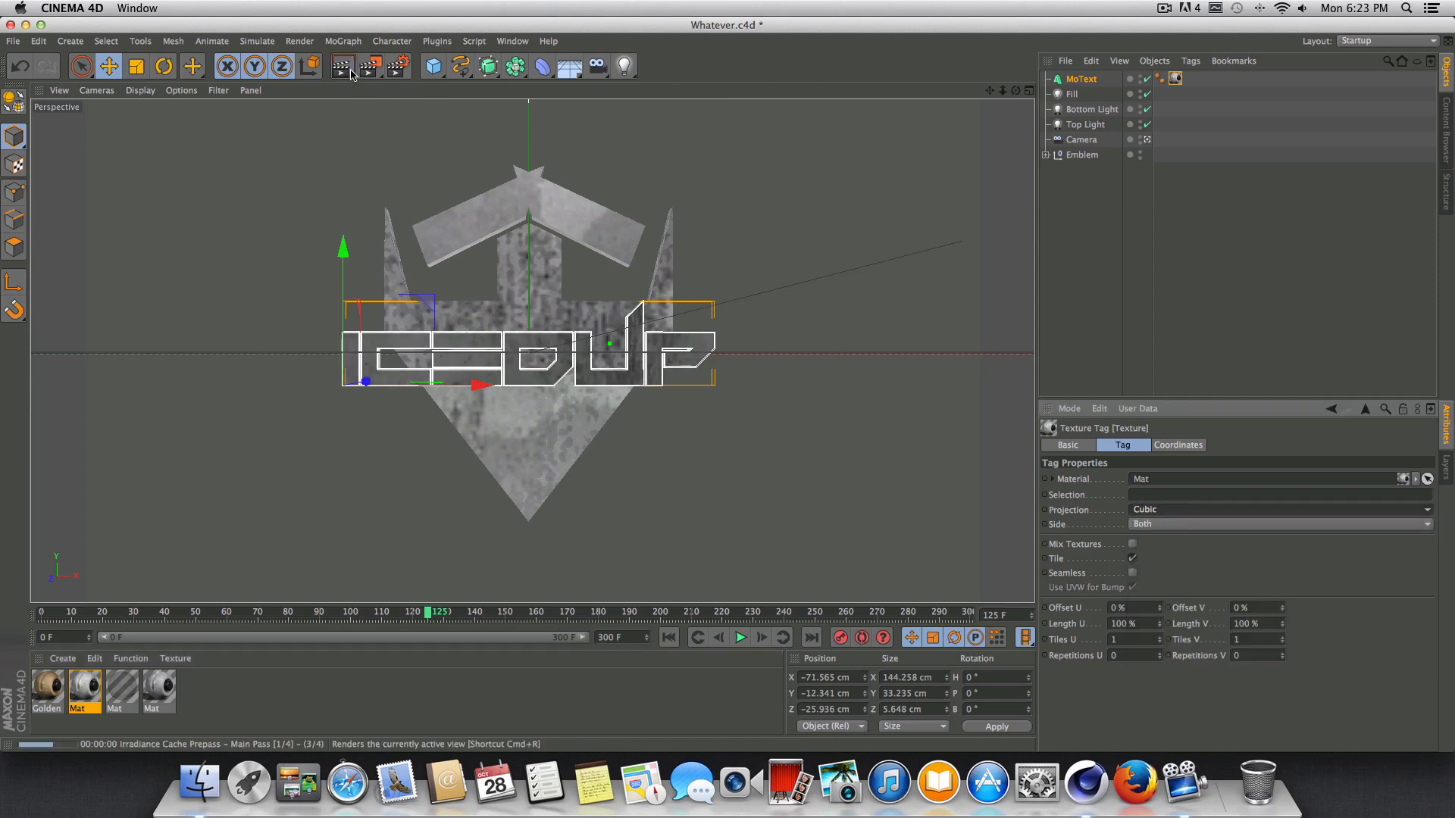
pyautogui.click(350, 72)
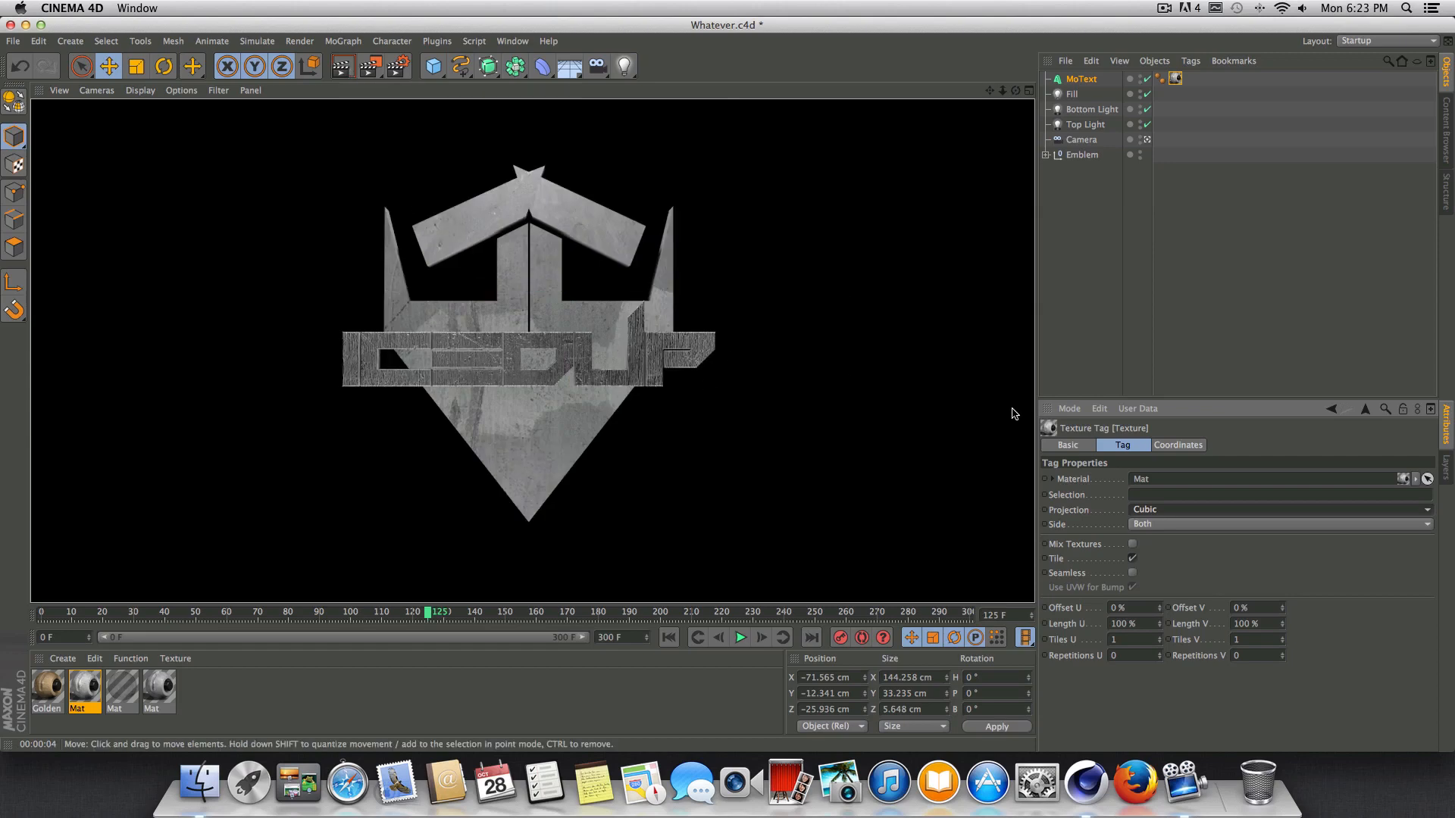
# Make the text's texture seamless with Length U and Length V both at 200%, and render the view.
pyautogui.click(1135, 574)
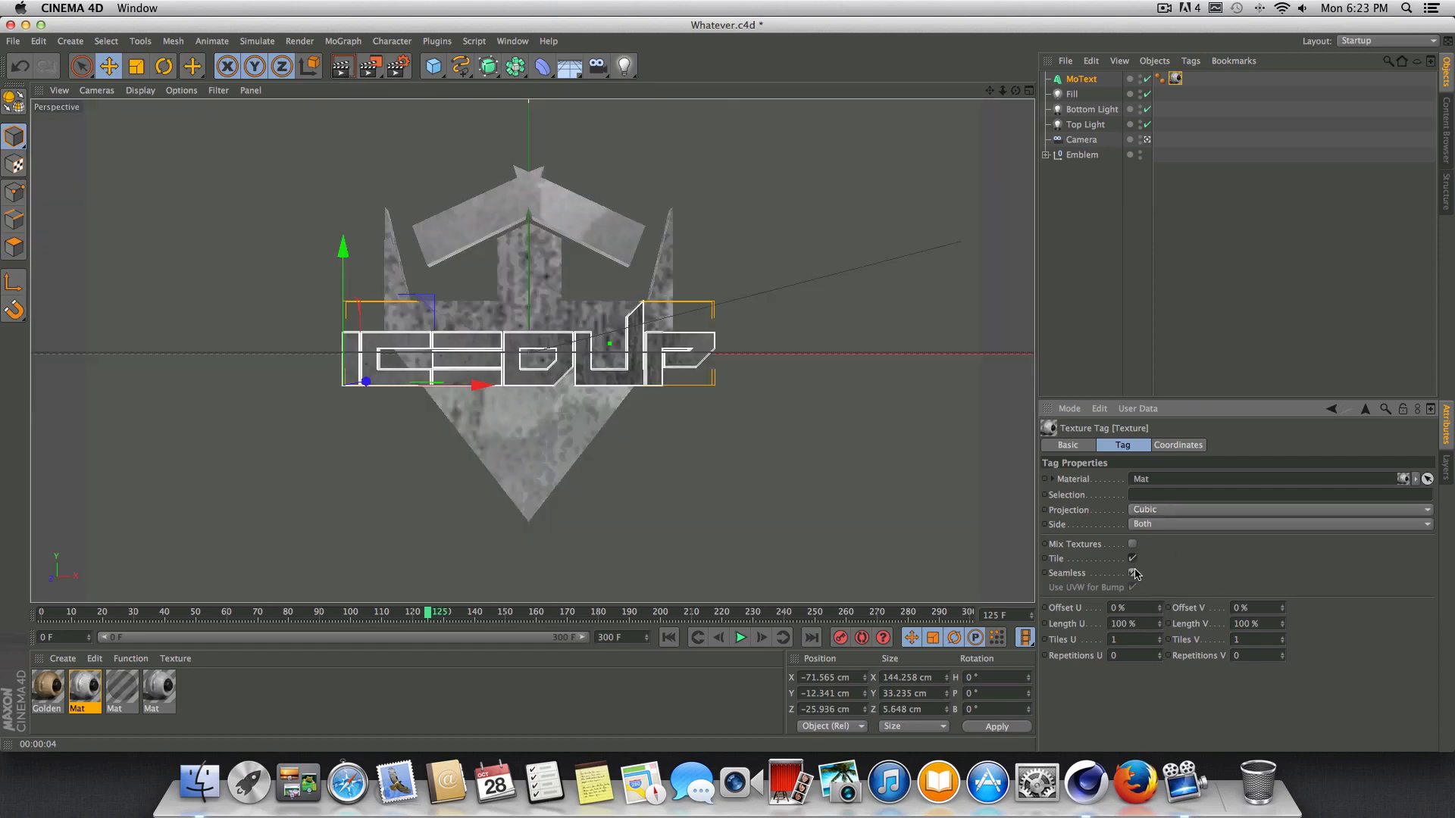
pyautogui.click(1152, 625)
pyautogui.write('2')
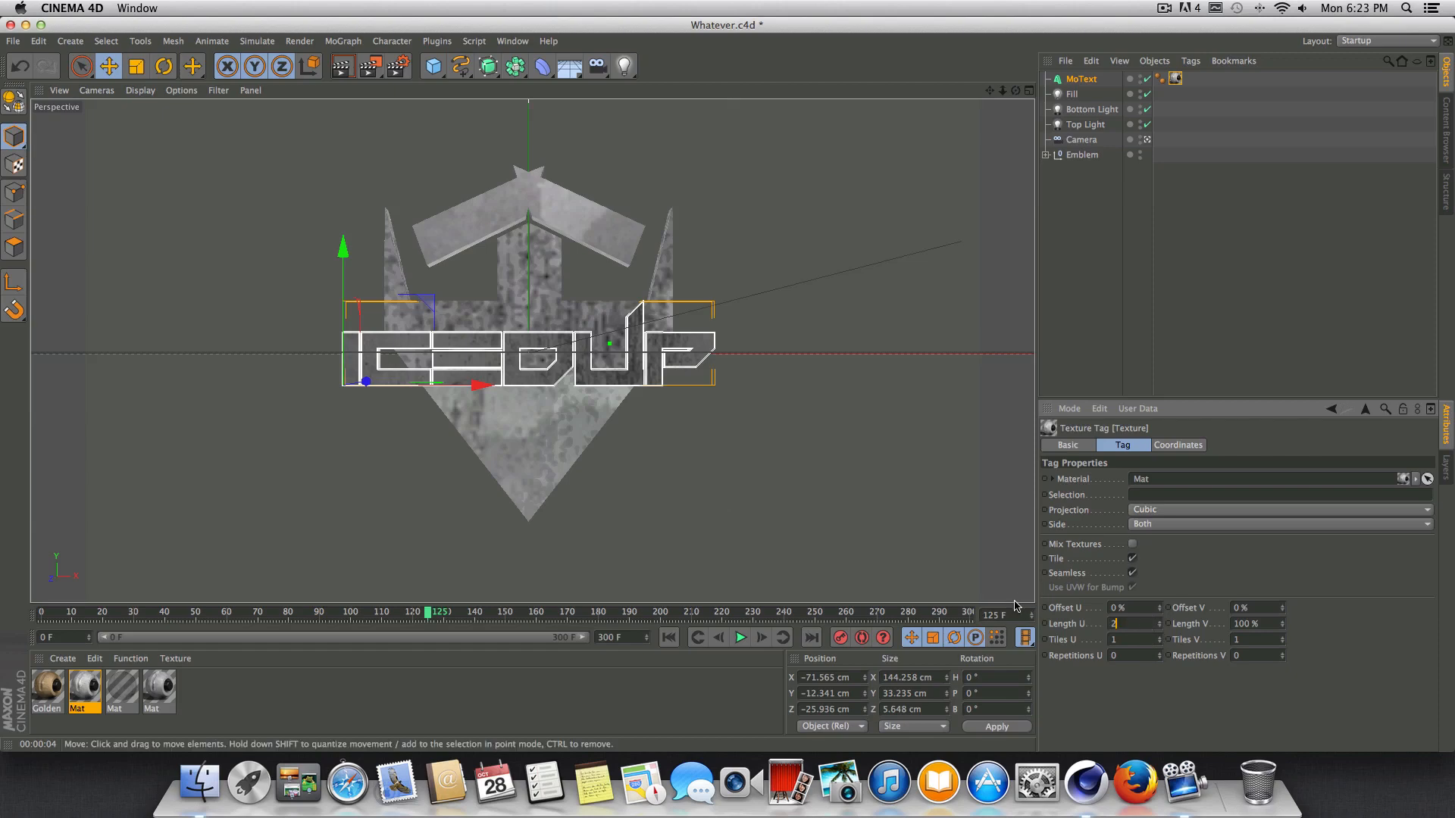
pyautogui.write('00')
pyautogui.press('Return')
pyautogui.click(1254, 623)
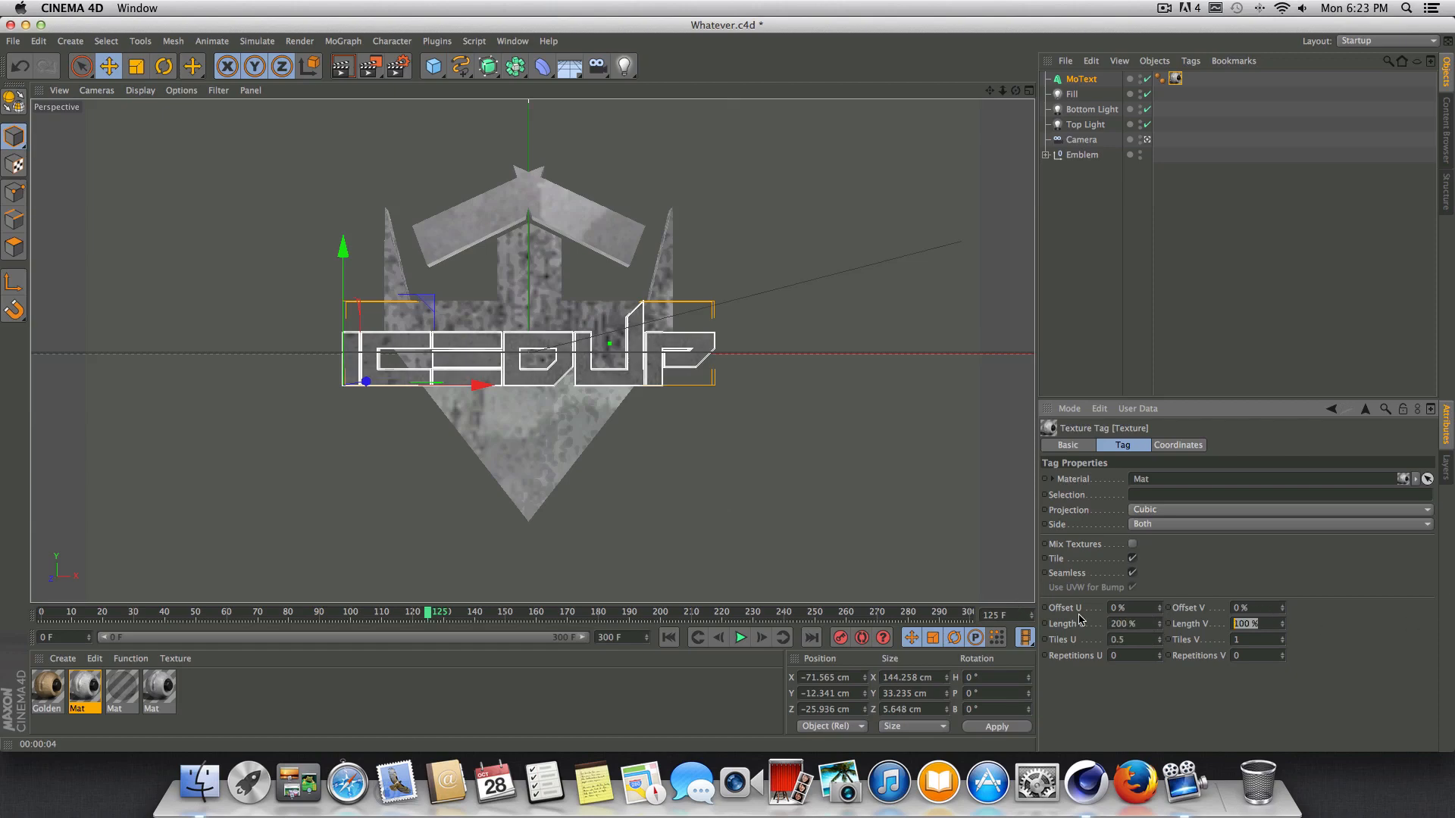
pyautogui.write('200')
pyautogui.press('Return')
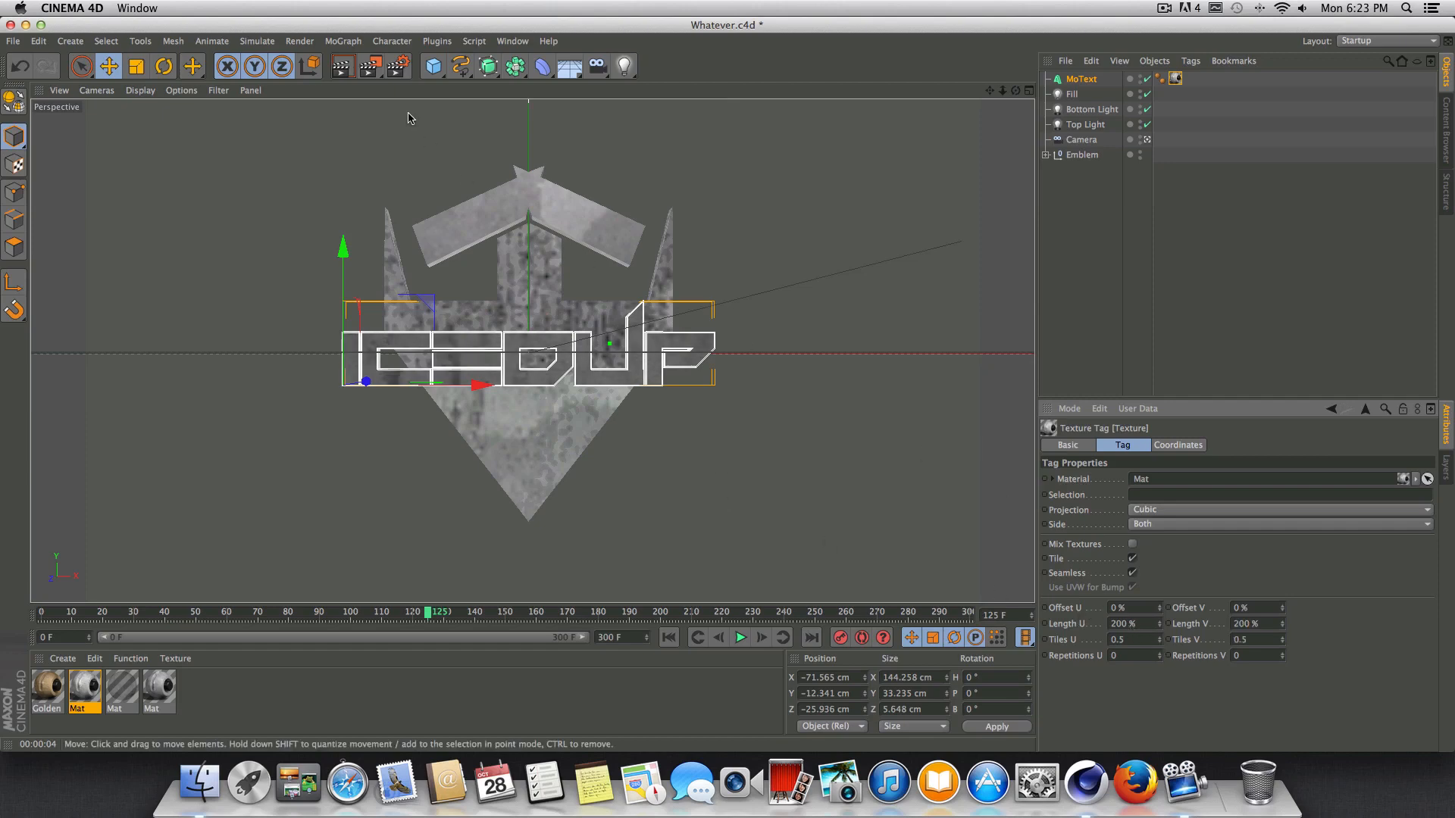
pyautogui.click(352, 70)
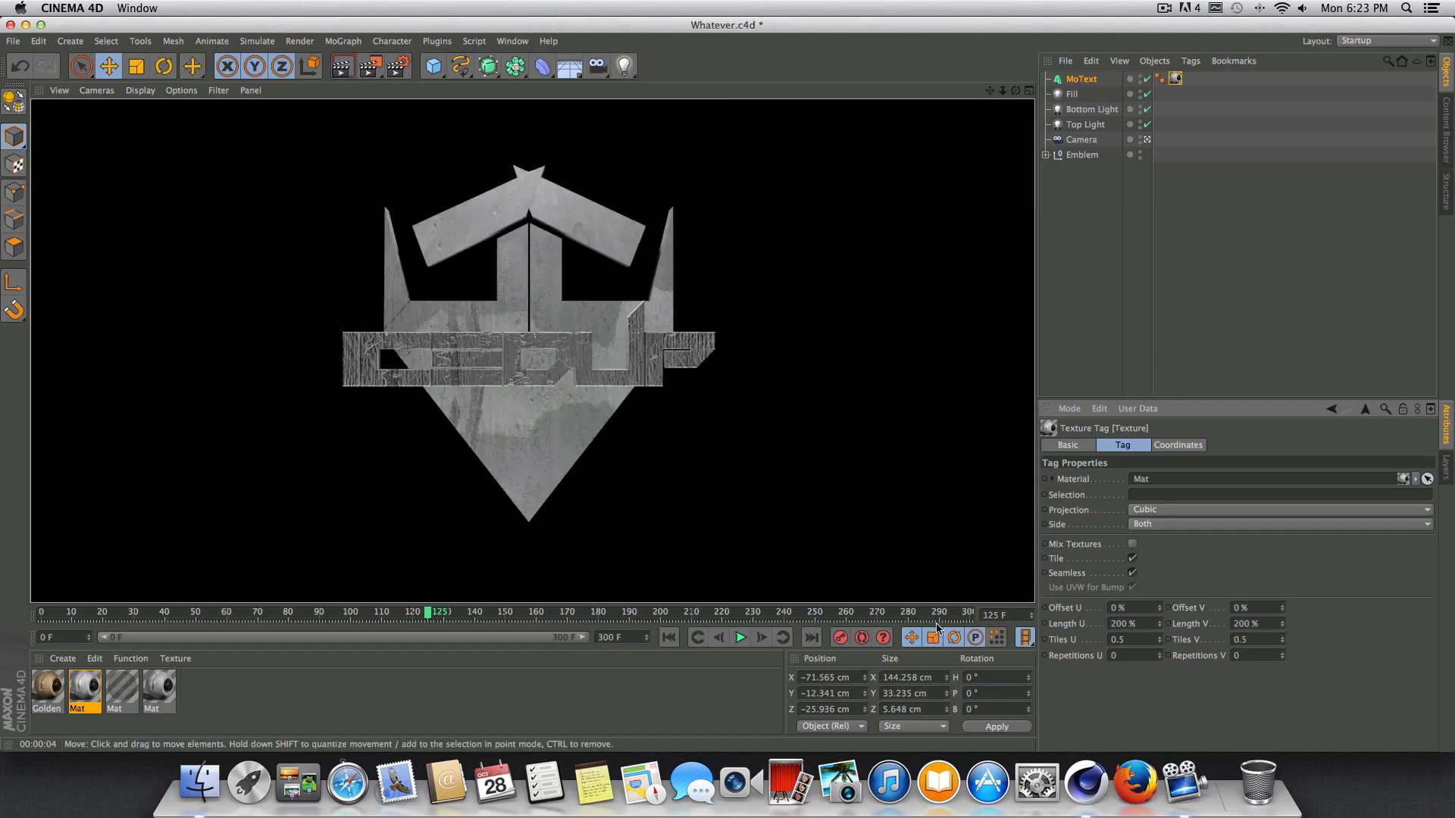
# Remove the Metal 4 texture tag from the text.
pyautogui.click(160, 691)
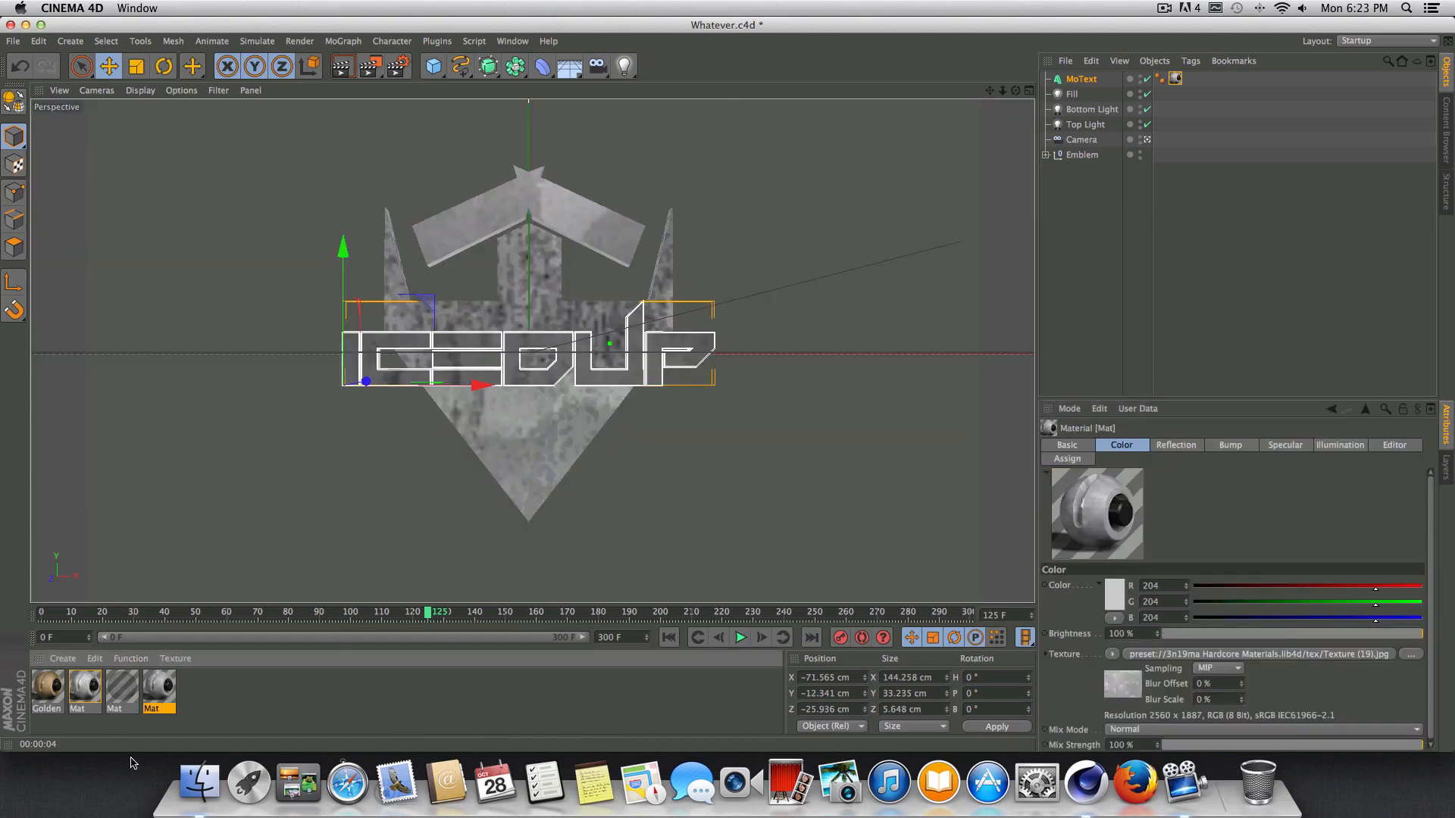
pyautogui.click(1176, 78)
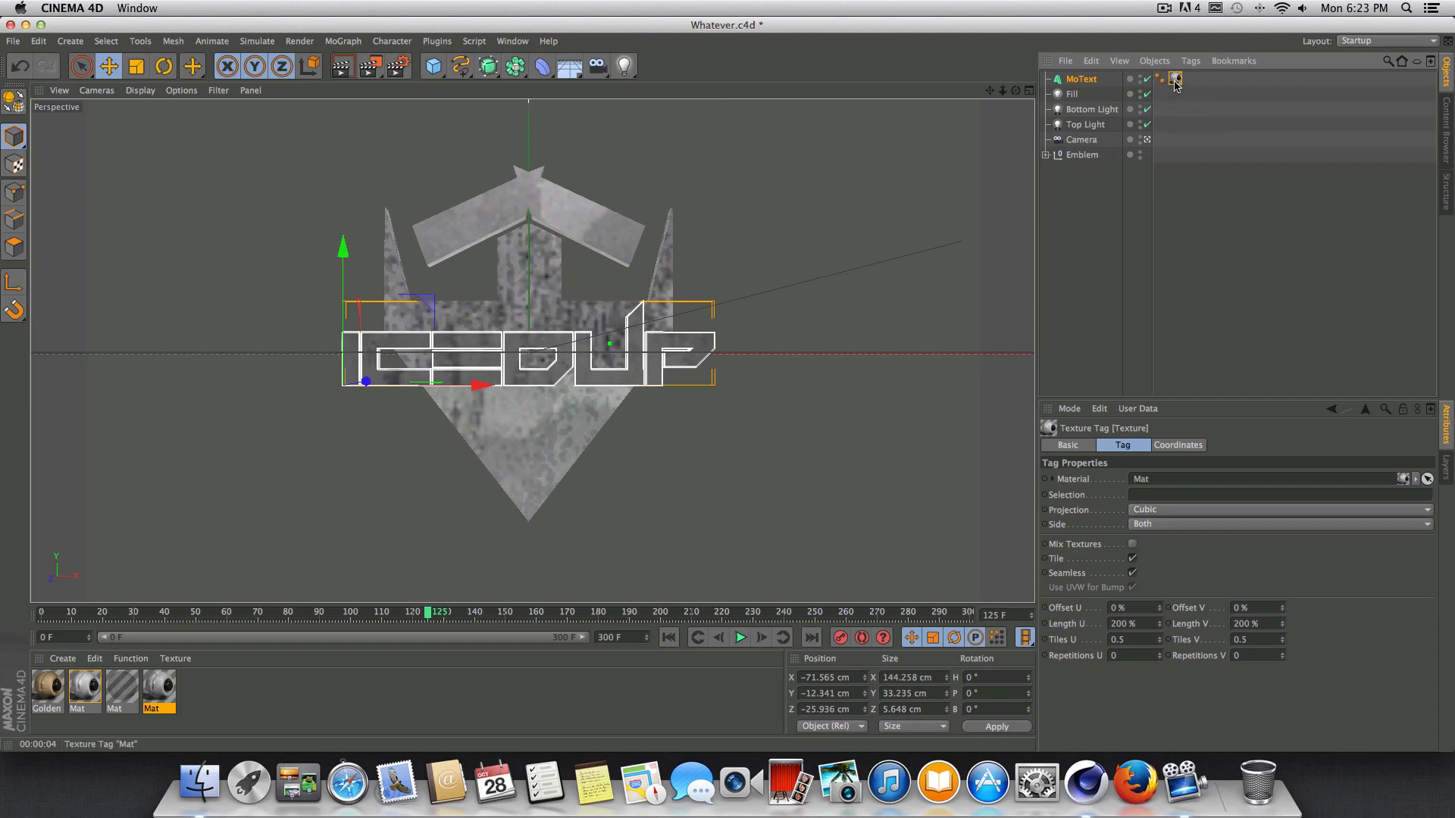
pyautogui.press('Delete')
# Load the MetalTruss Procedural material from the Metal folder of the Texture Kit Pro presets in the Content Browser.
pyautogui.click(512, 41)
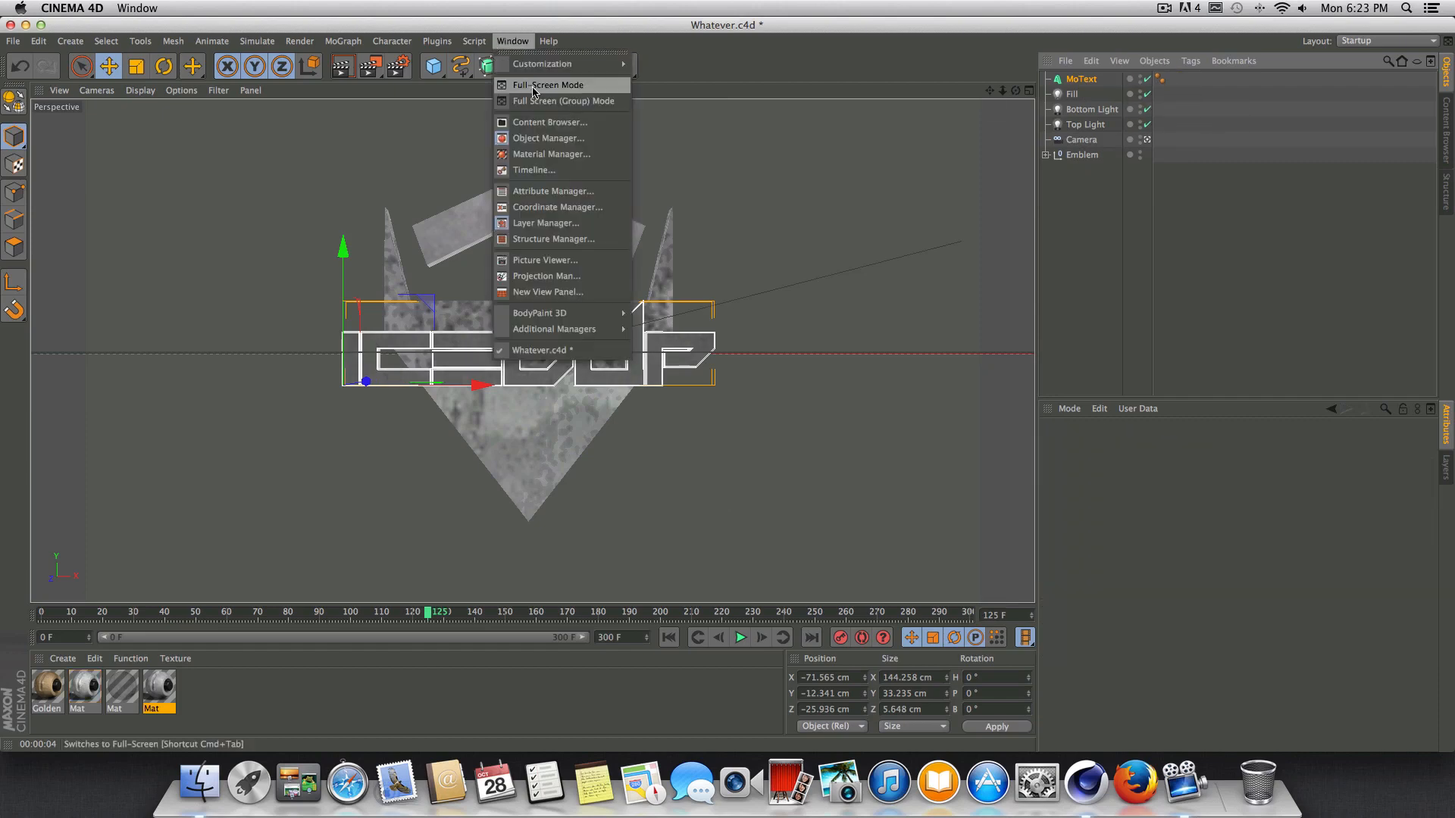
pyautogui.click(576, 124)
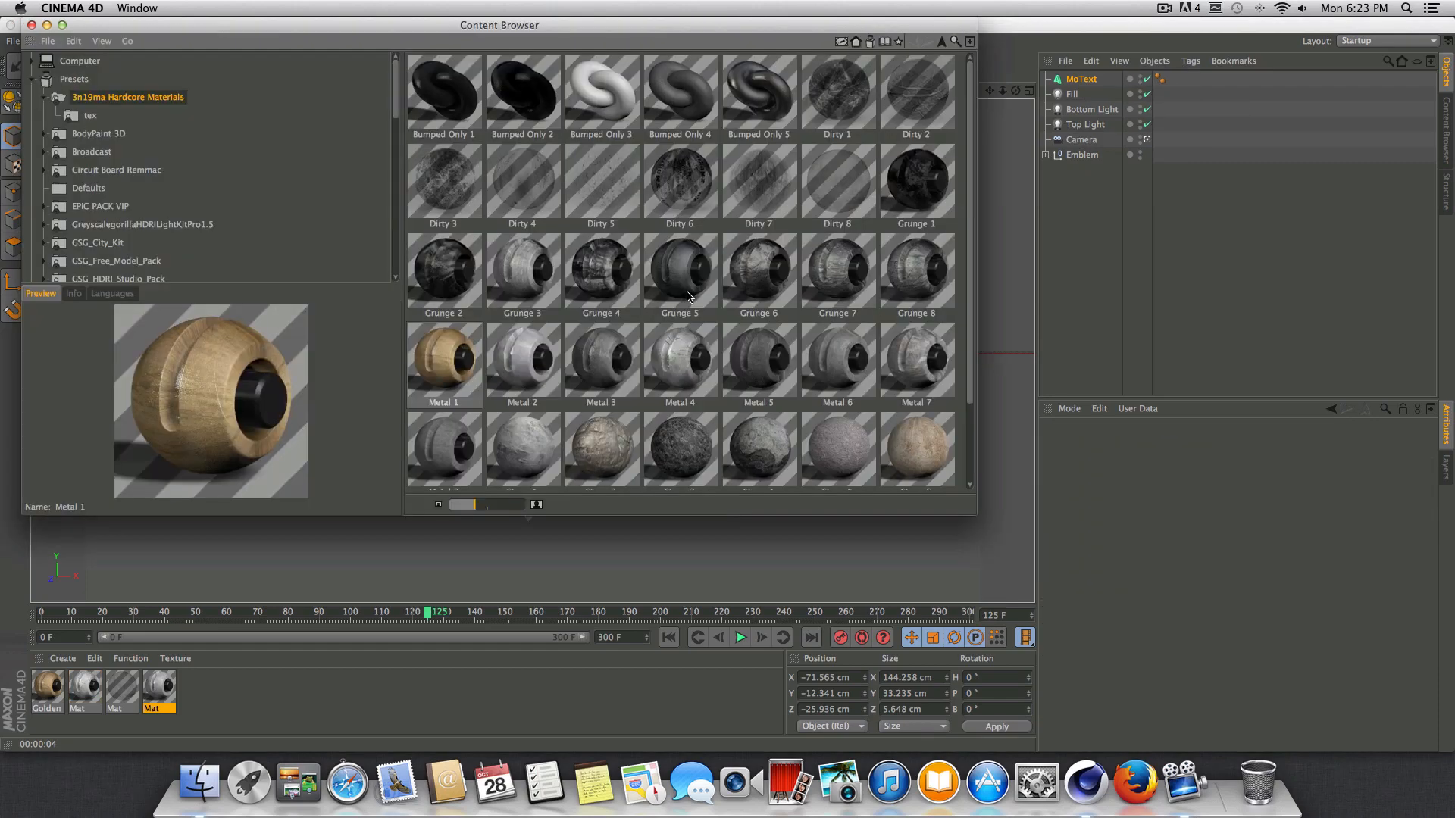
pyautogui.scroll(-3, 665, 294)
pyautogui.scroll(3, 635, 315)
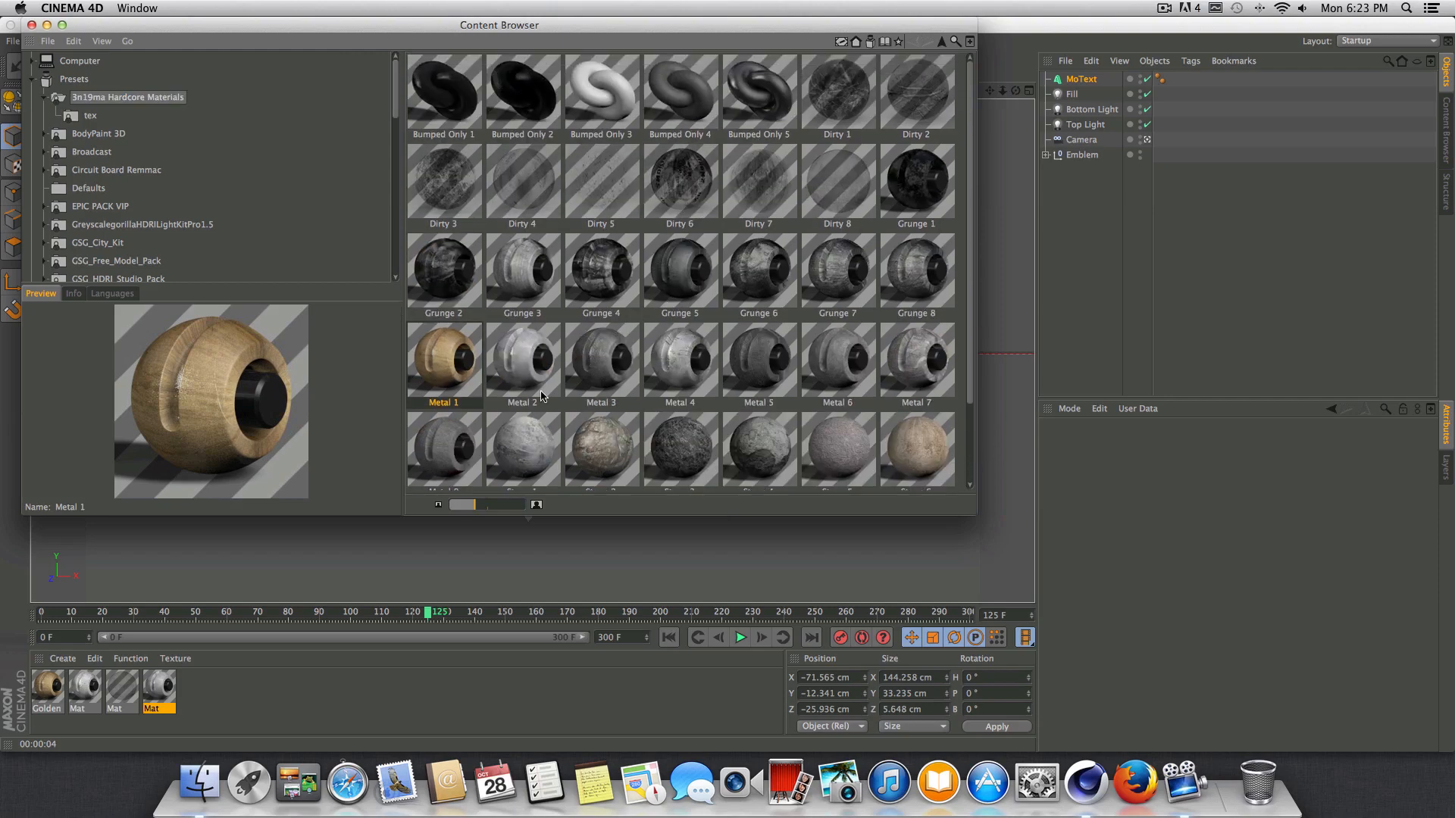
pyautogui.moveTo(398, 104); pyautogui.dragTo(392, 160)
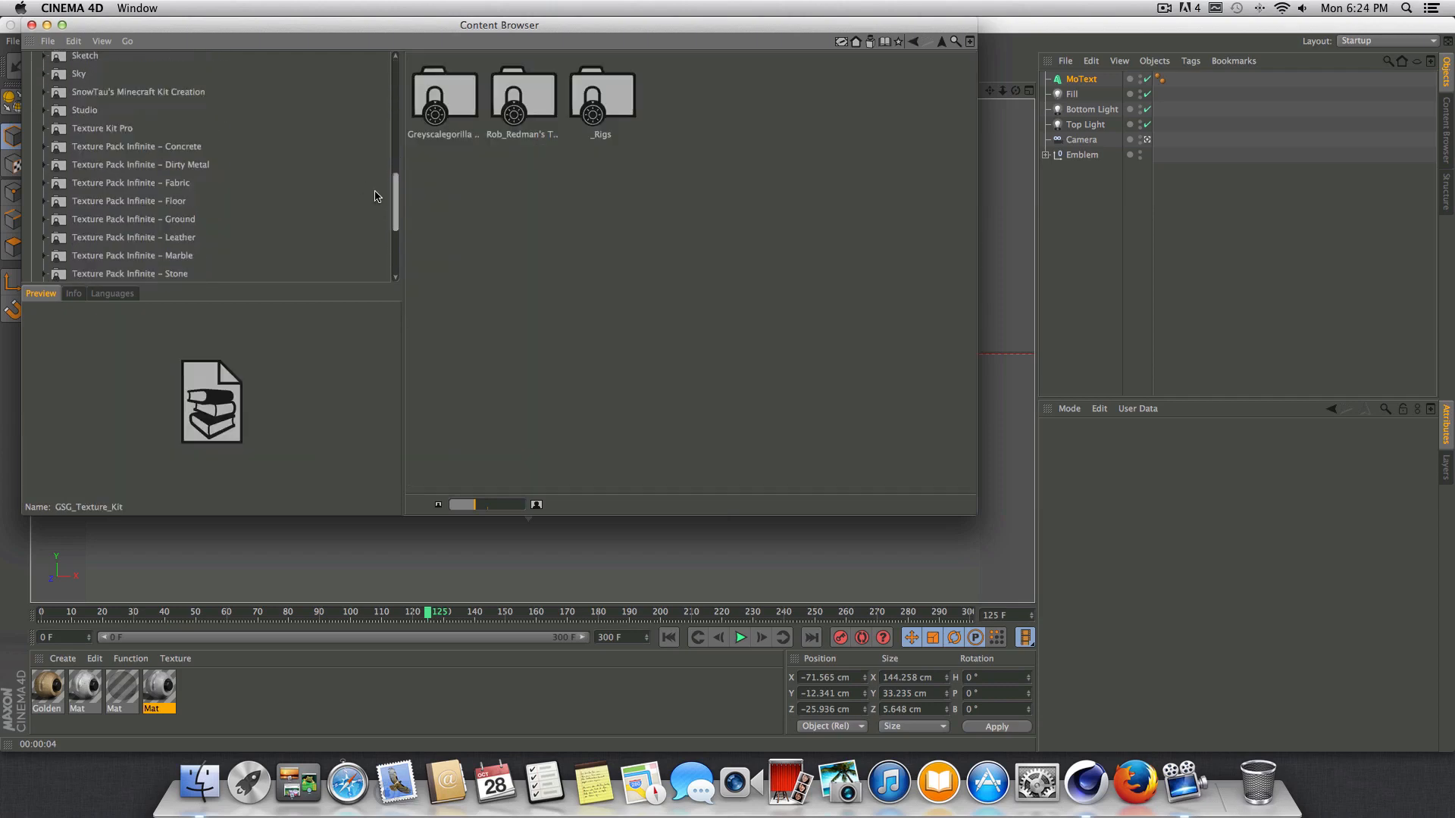
pyautogui.click(98, 129)
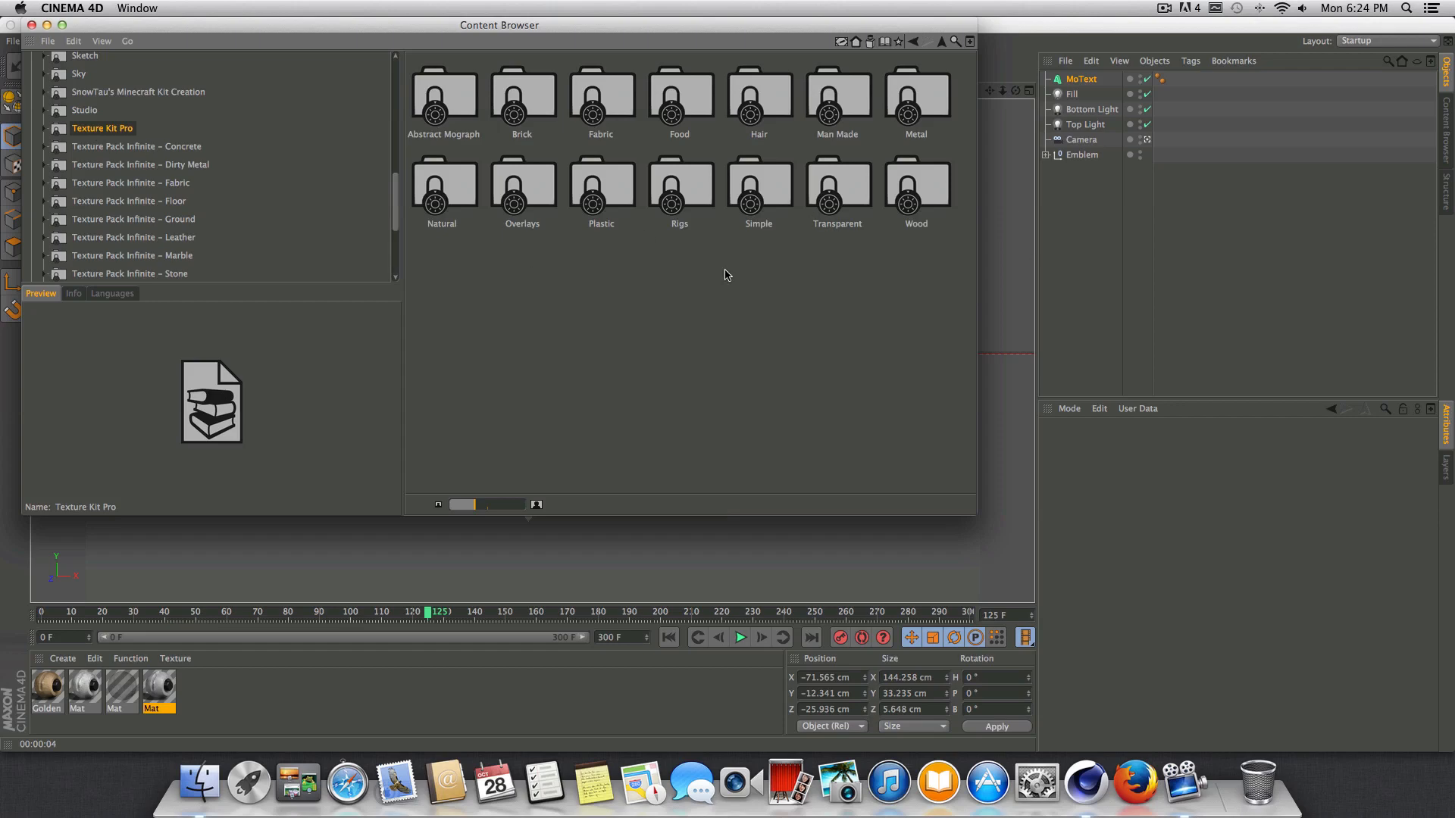
pyautogui.doubleClick(916, 95)
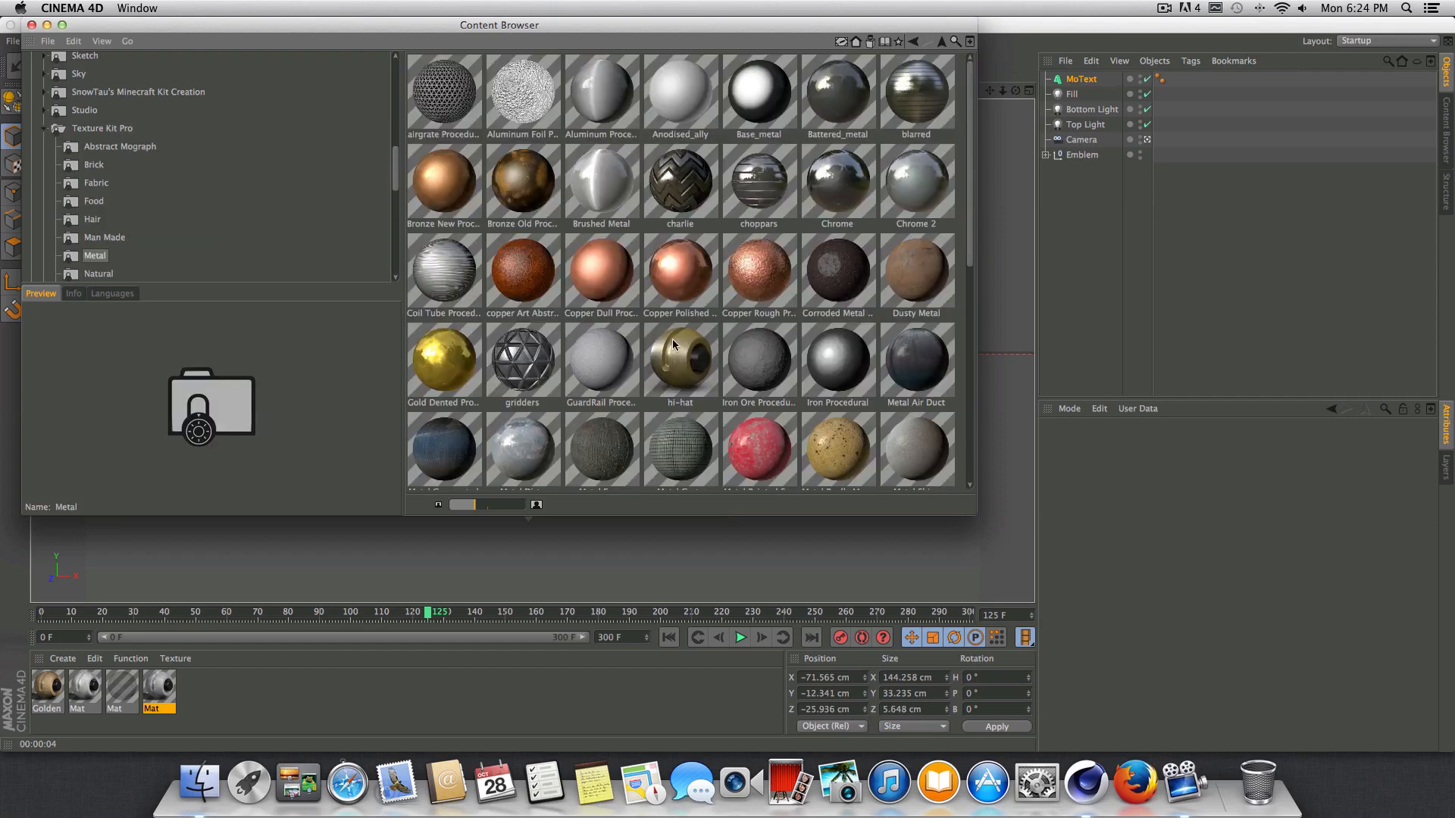
pyautogui.moveTo(969, 213); pyautogui.dragTo(916, 414)
pyautogui.click(859, 104)
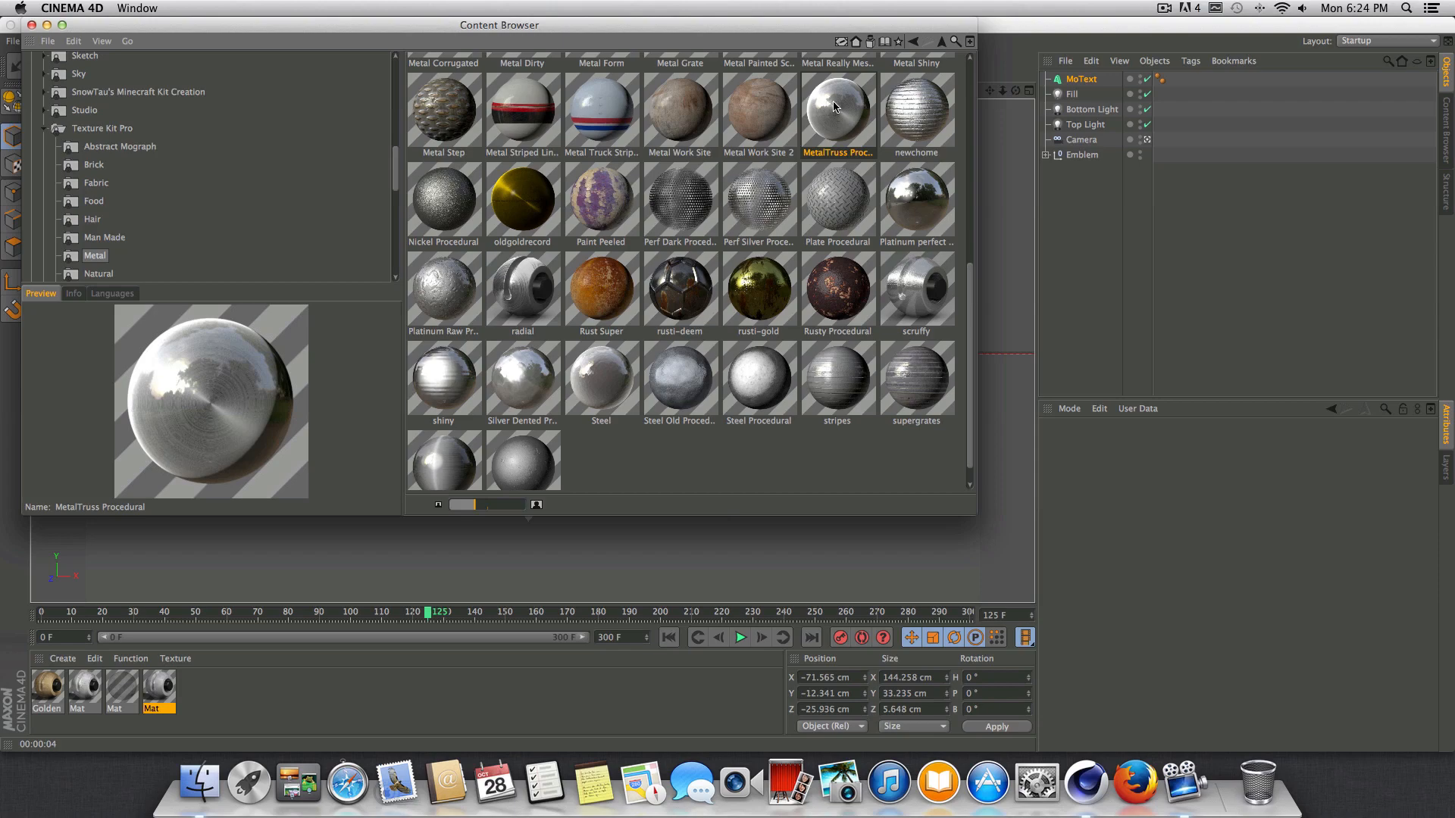
pyautogui.doubleClick(834, 106)
pyautogui.click(32, 25)
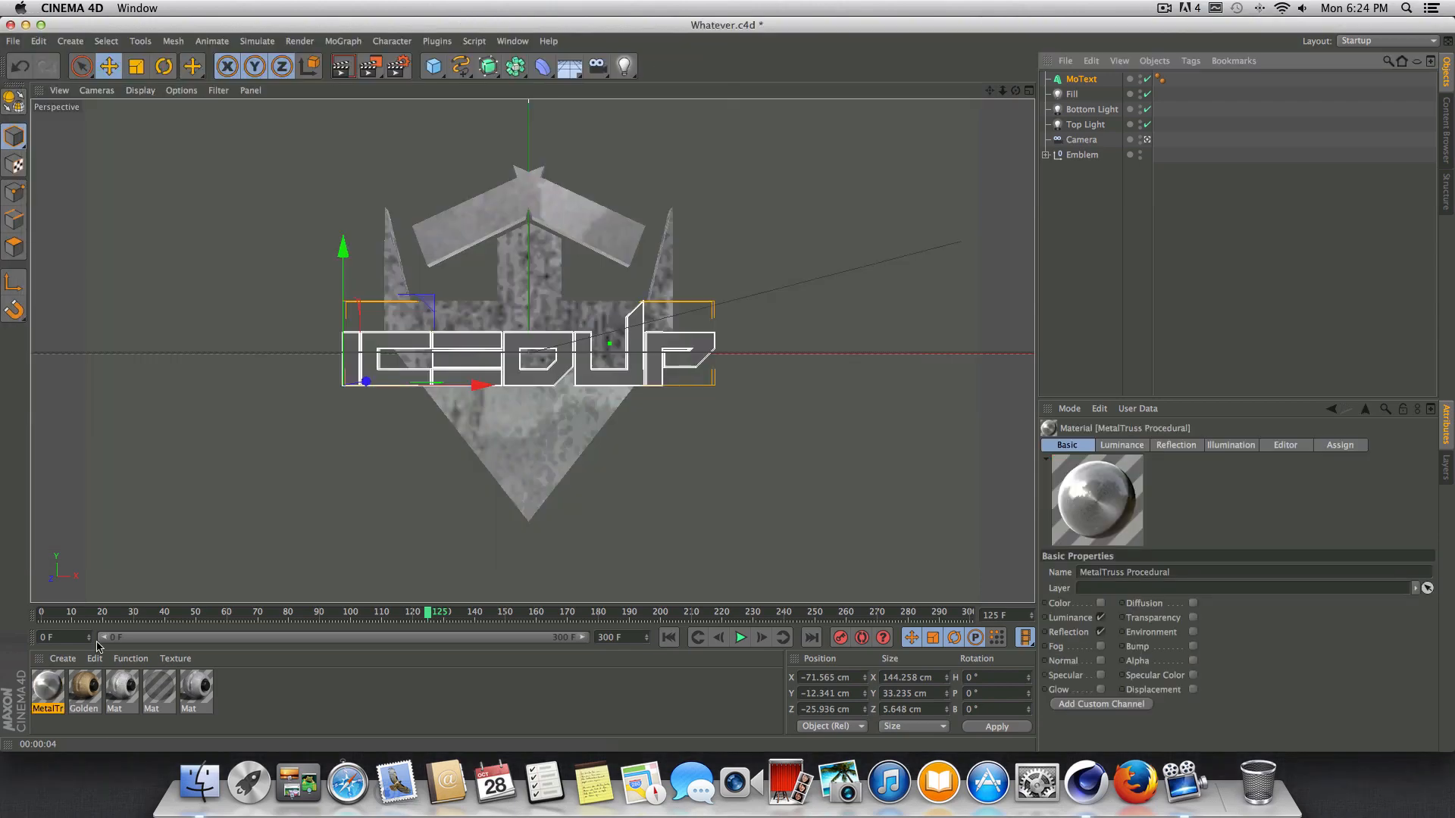
# Apply the MetalTruss Procedural material to the text with Cubic projection, and render the view.
pyautogui.moveTo(37, 680); pyautogui.dragTo(583, 379)
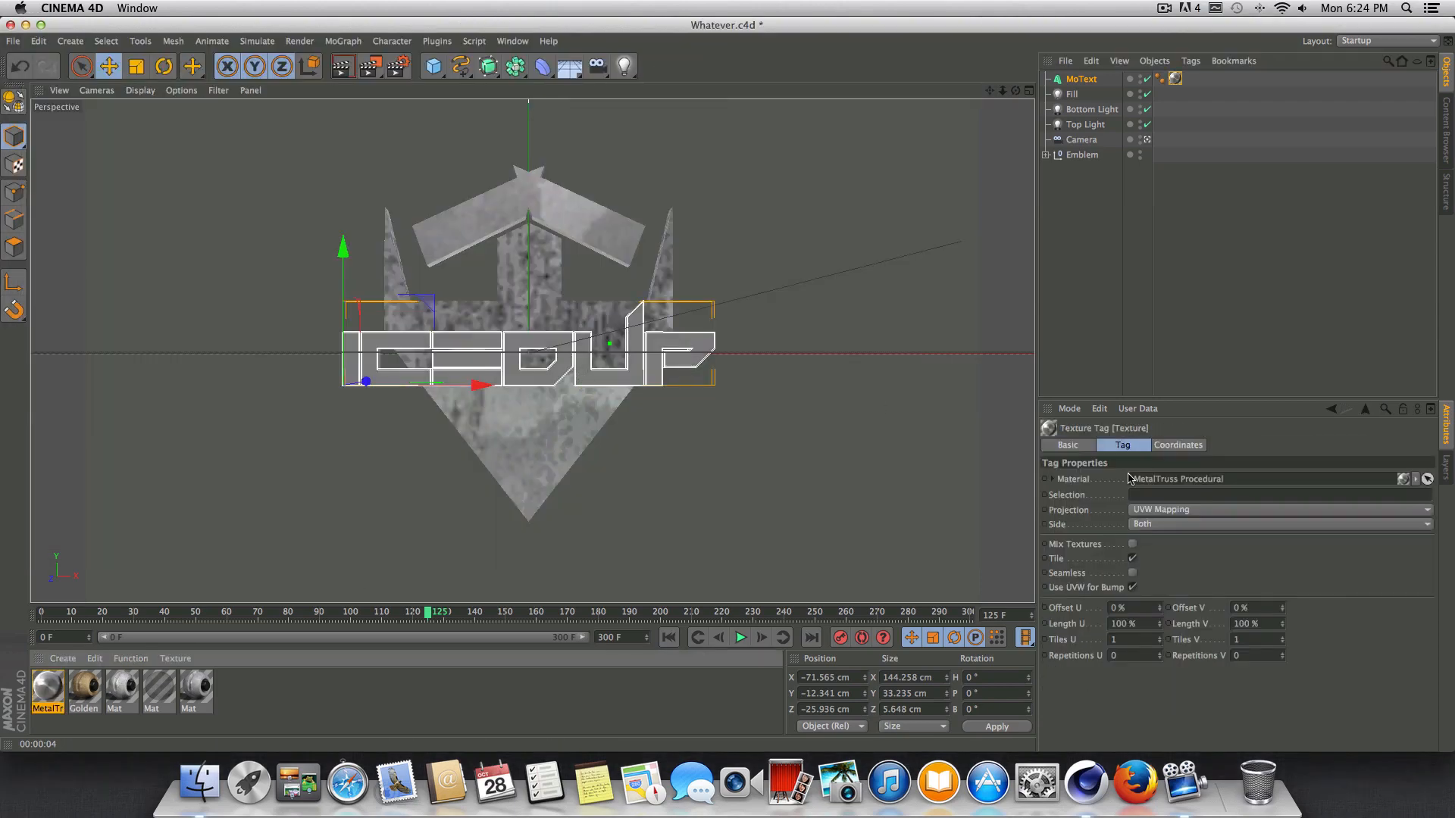
pyautogui.click(1160, 510)
pyautogui.click(1145, 572)
pyautogui.hotkey('ctrl', 'r')
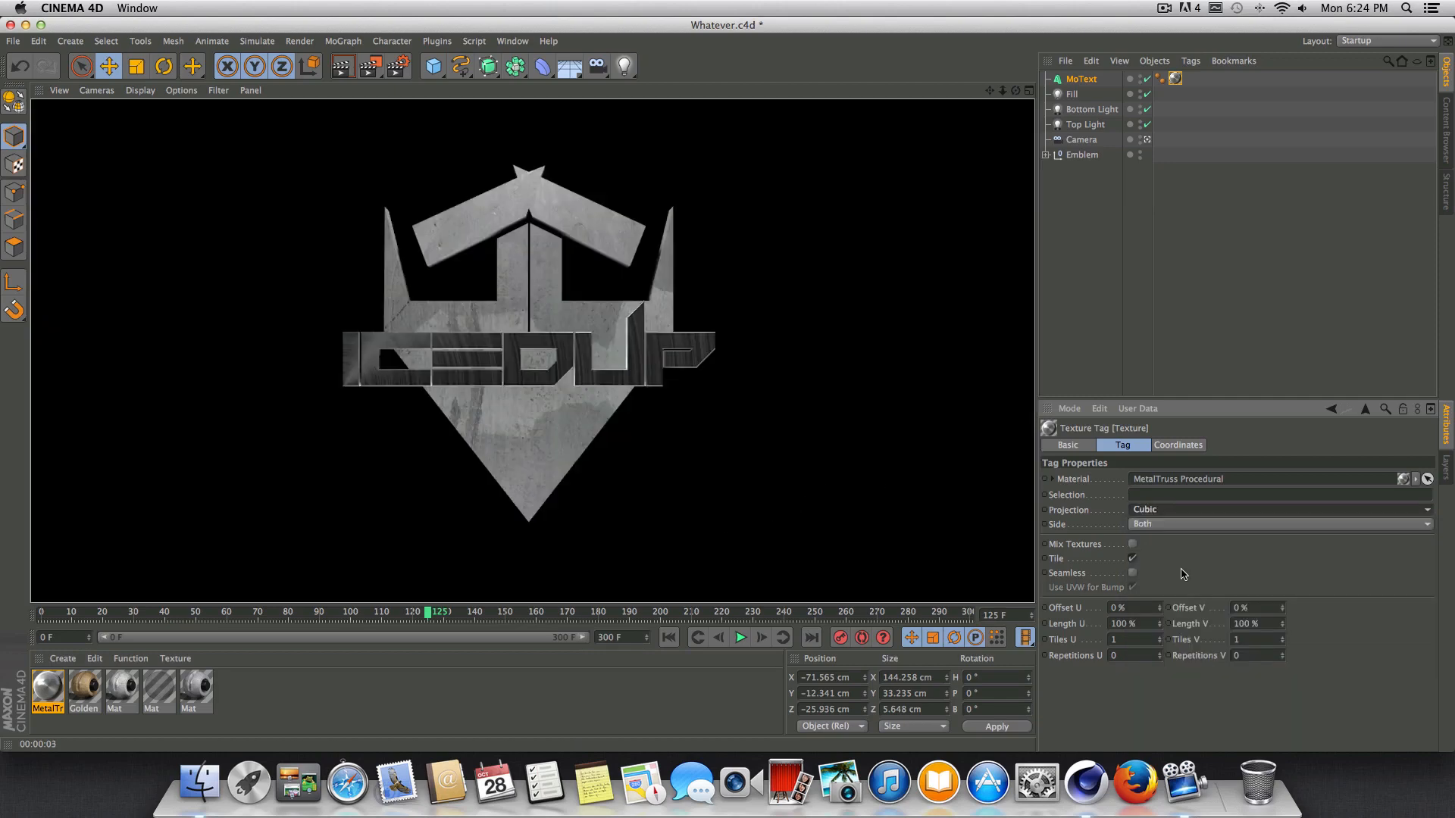
# Make the text's MetalTruss Procedural texture seamless with Length U and Length V at 200%, and render the view.
pyautogui.click(1145, 623)
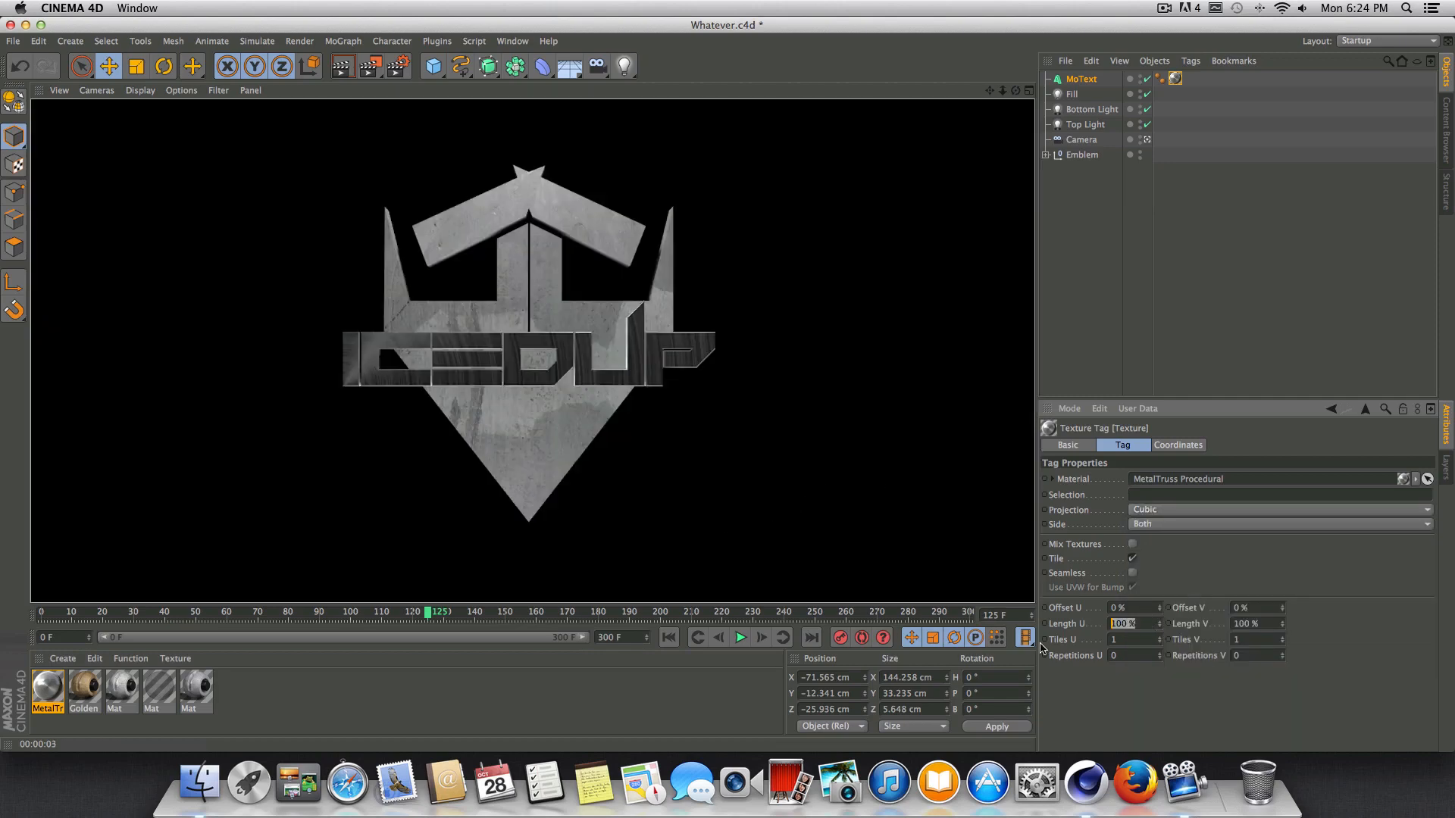
pyautogui.click(1133, 574)
pyautogui.click(1144, 623)
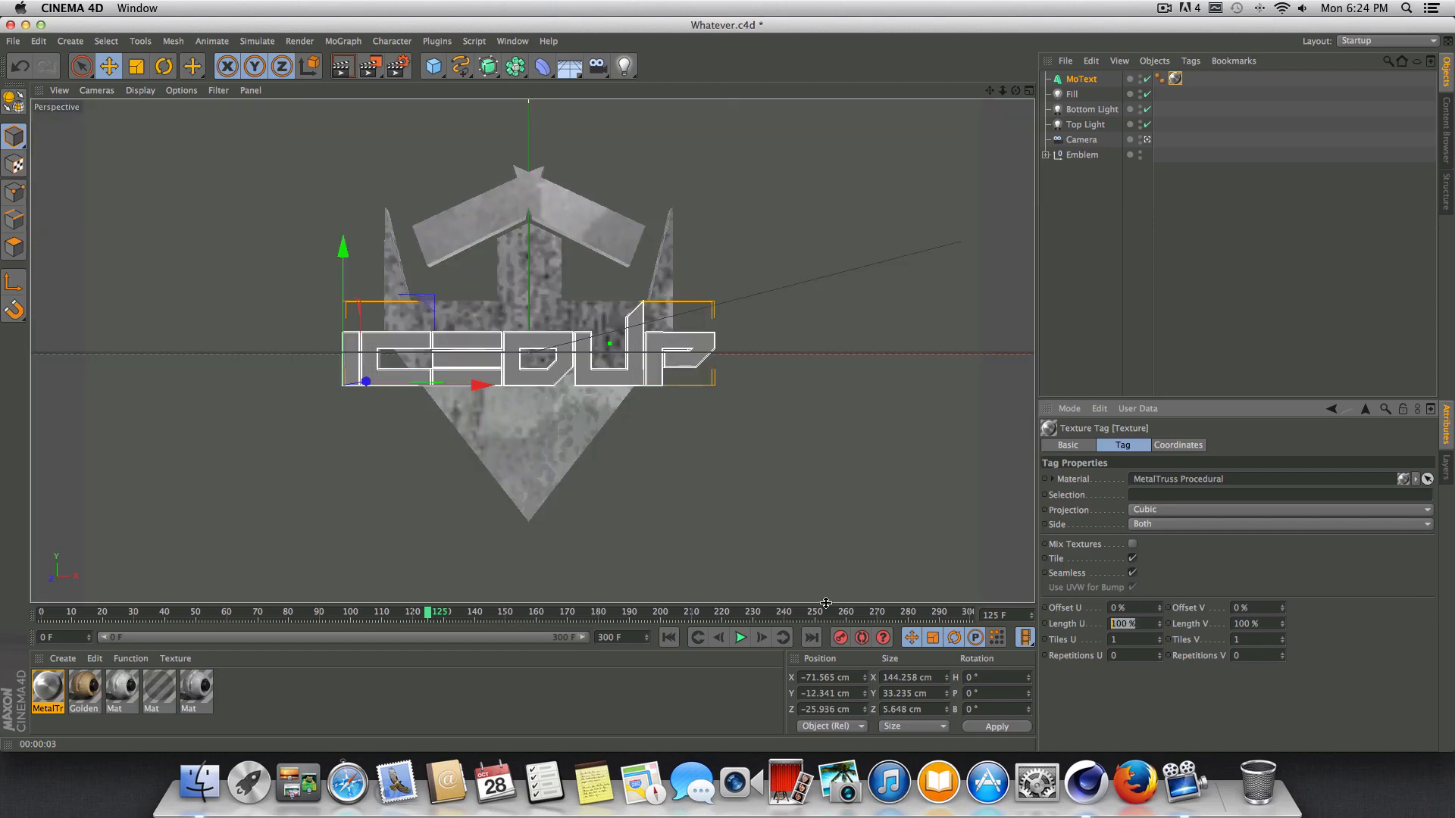
pyautogui.write('2')
pyautogui.click(1276, 623)
pyautogui.write('2')
pyautogui.hotkey('ctrl', 'r')
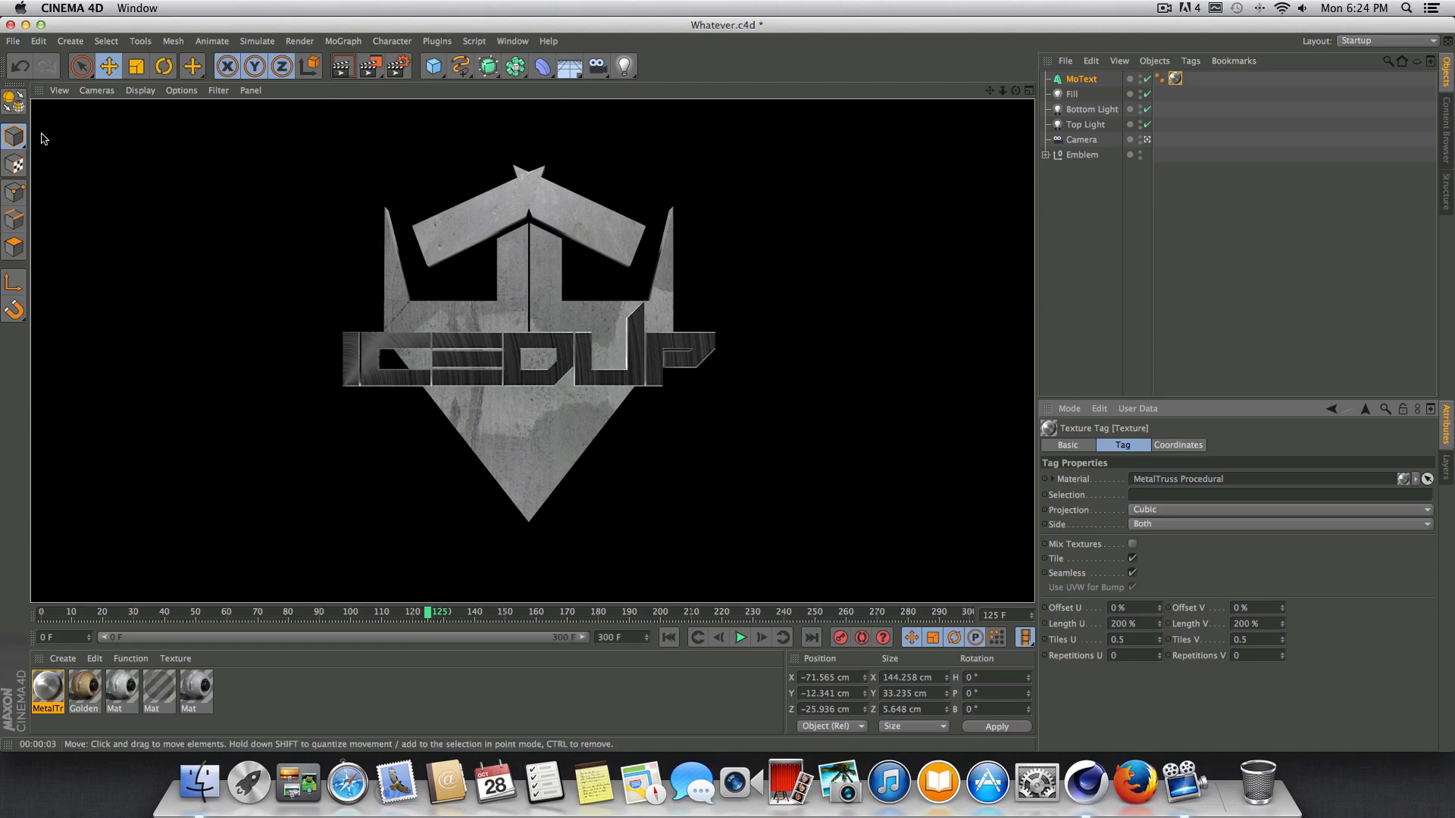
# Save the project file.
pyautogui.click(13, 41)
pyautogui.click(46, 171)
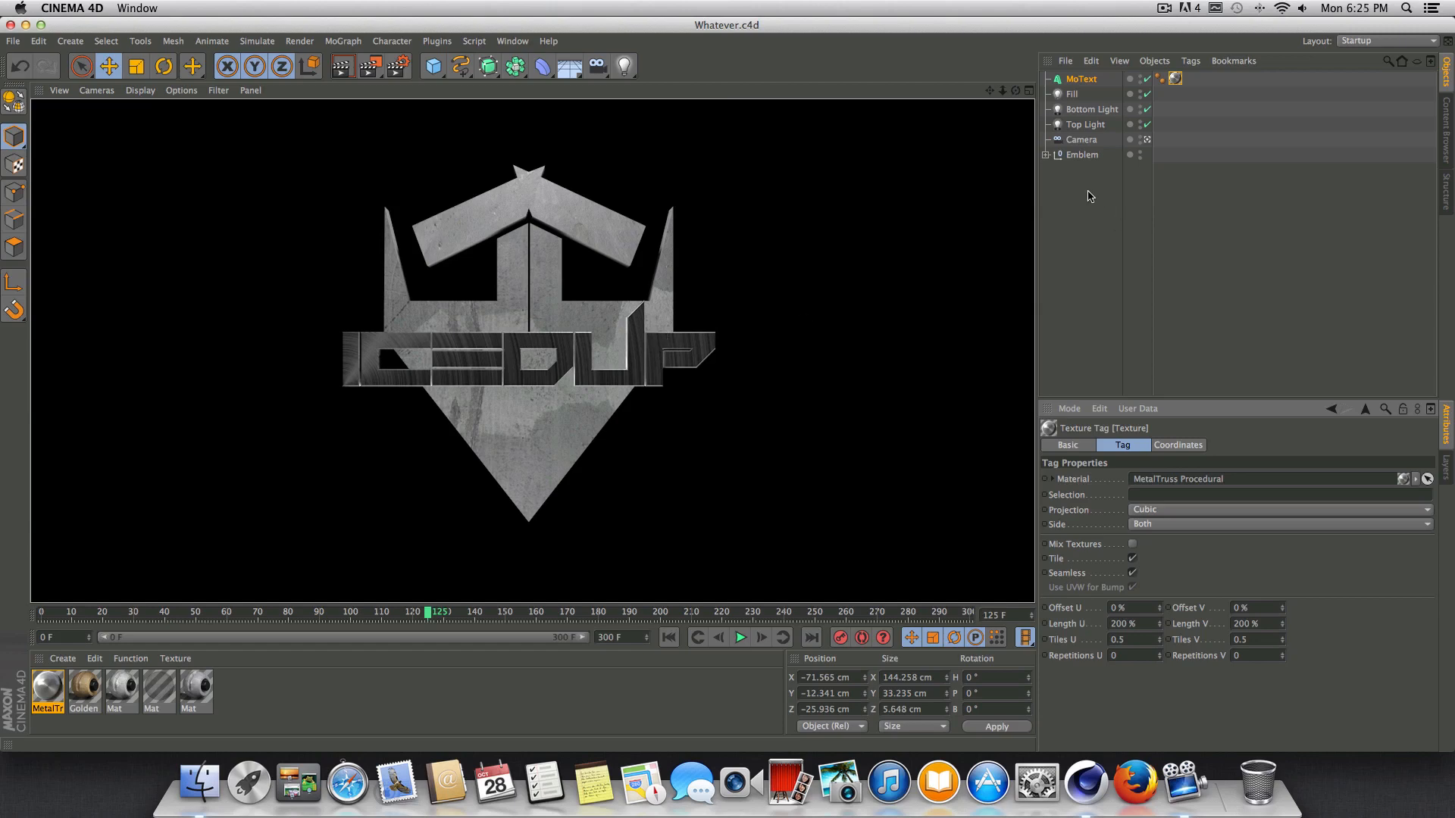
# Set MoText's Visible in Editor and Visible in Renderer to Off at frame 140, and keyframe both properties.
pyautogui.click(1209, 269)
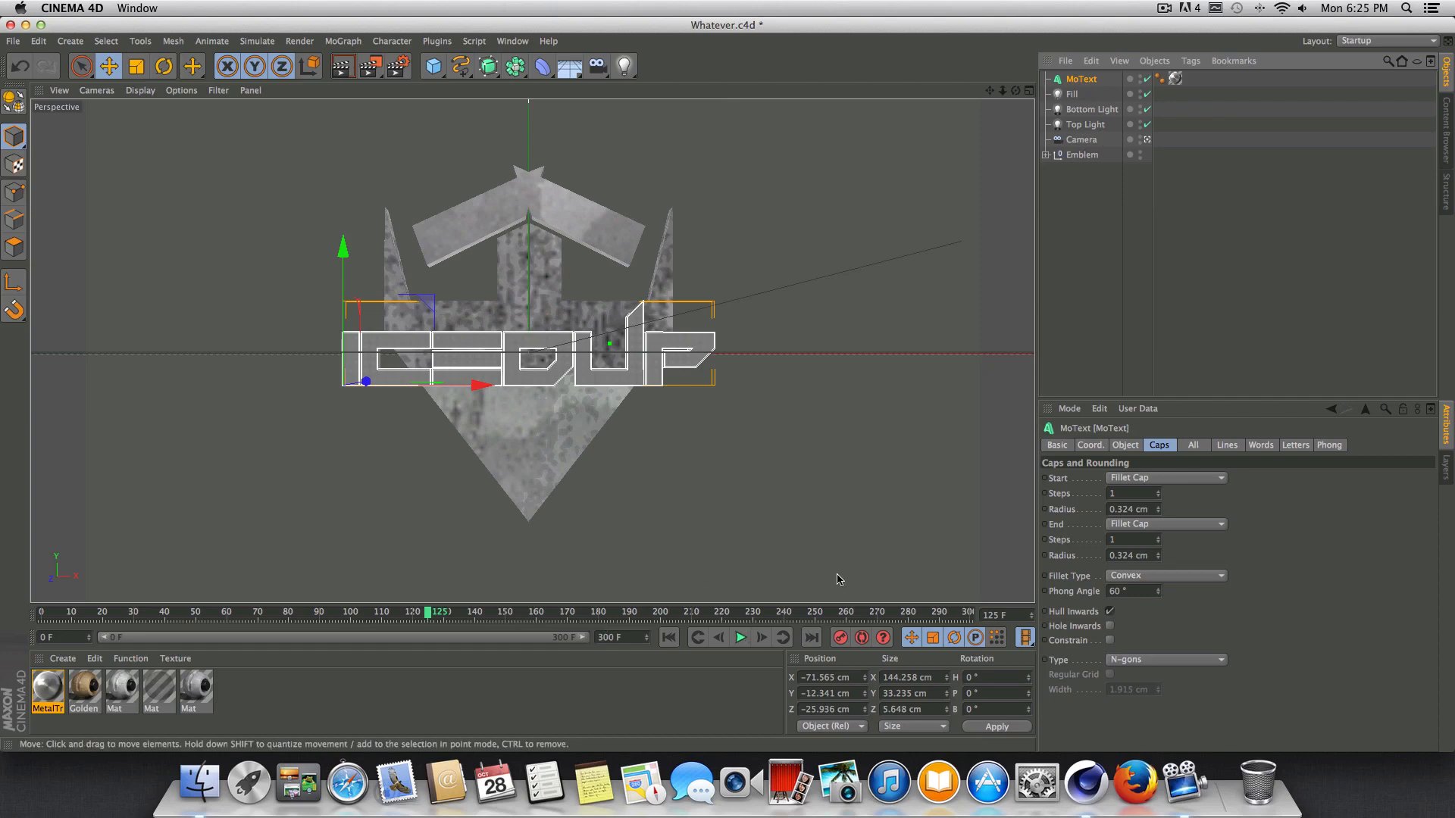
pyautogui.click(1056, 446)
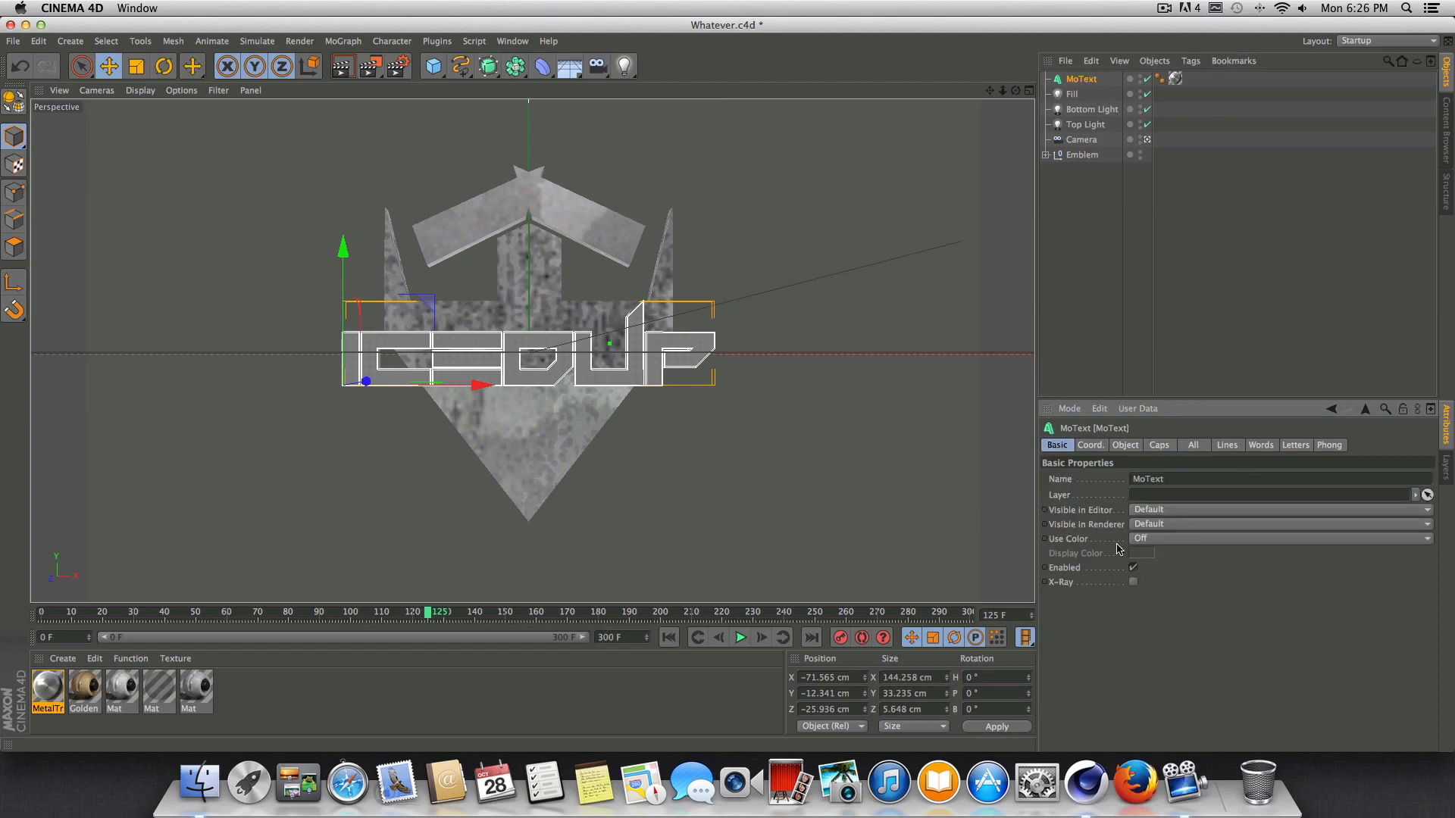
pyautogui.moveTo(428, 620); pyautogui.dragTo(474, 646)
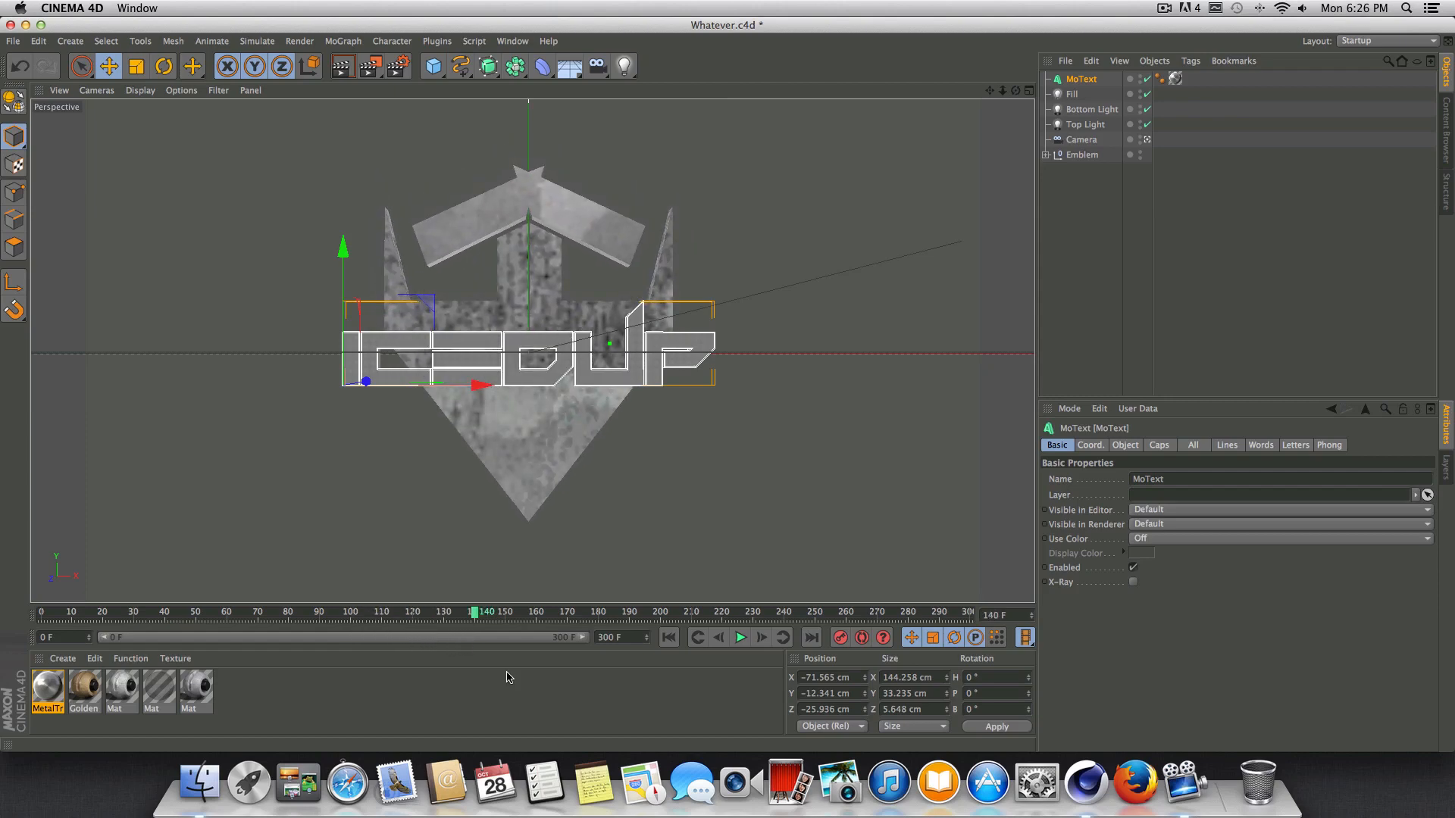
pyautogui.click(1153, 524)
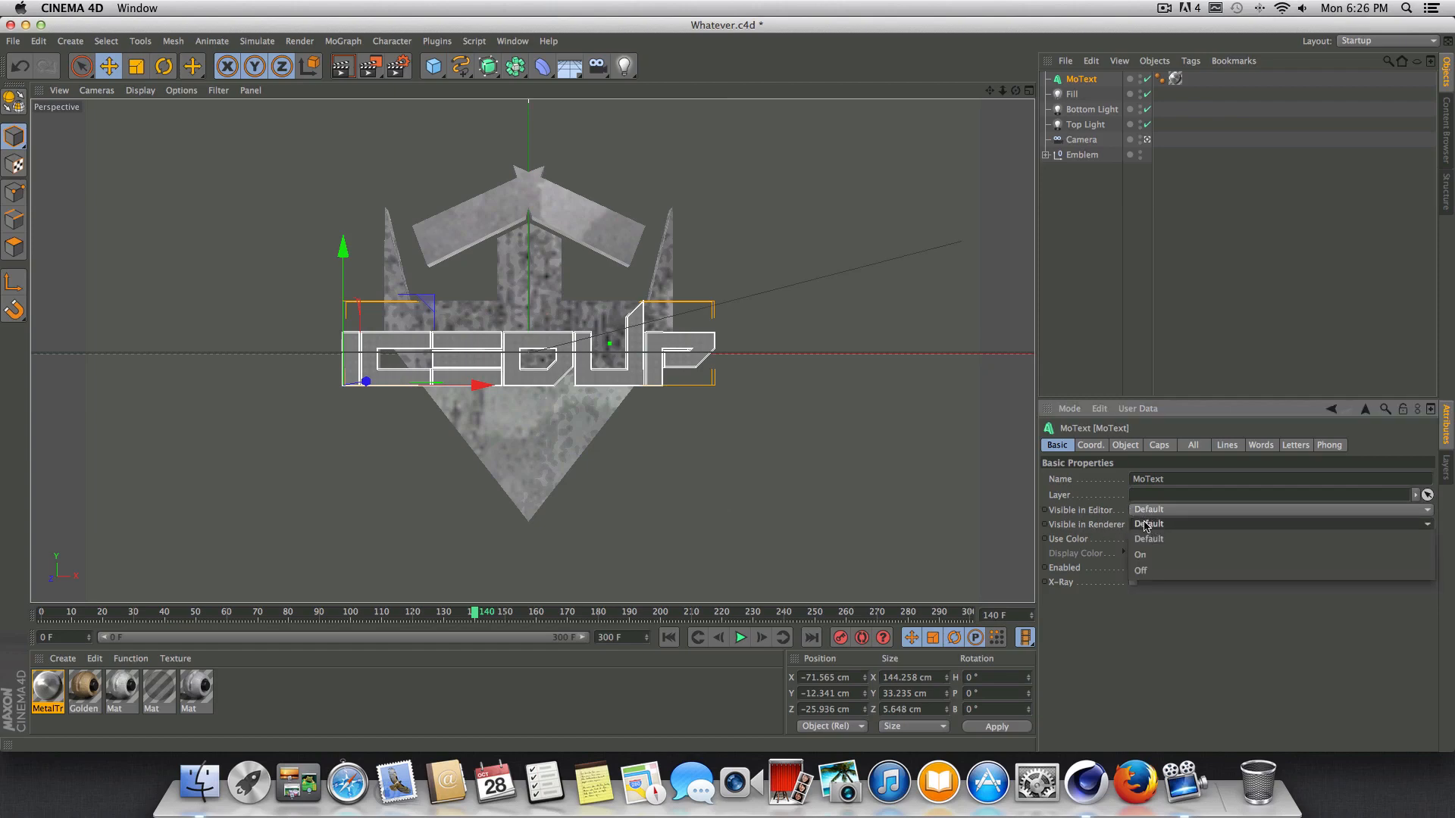
pyautogui.click(1143, 570)
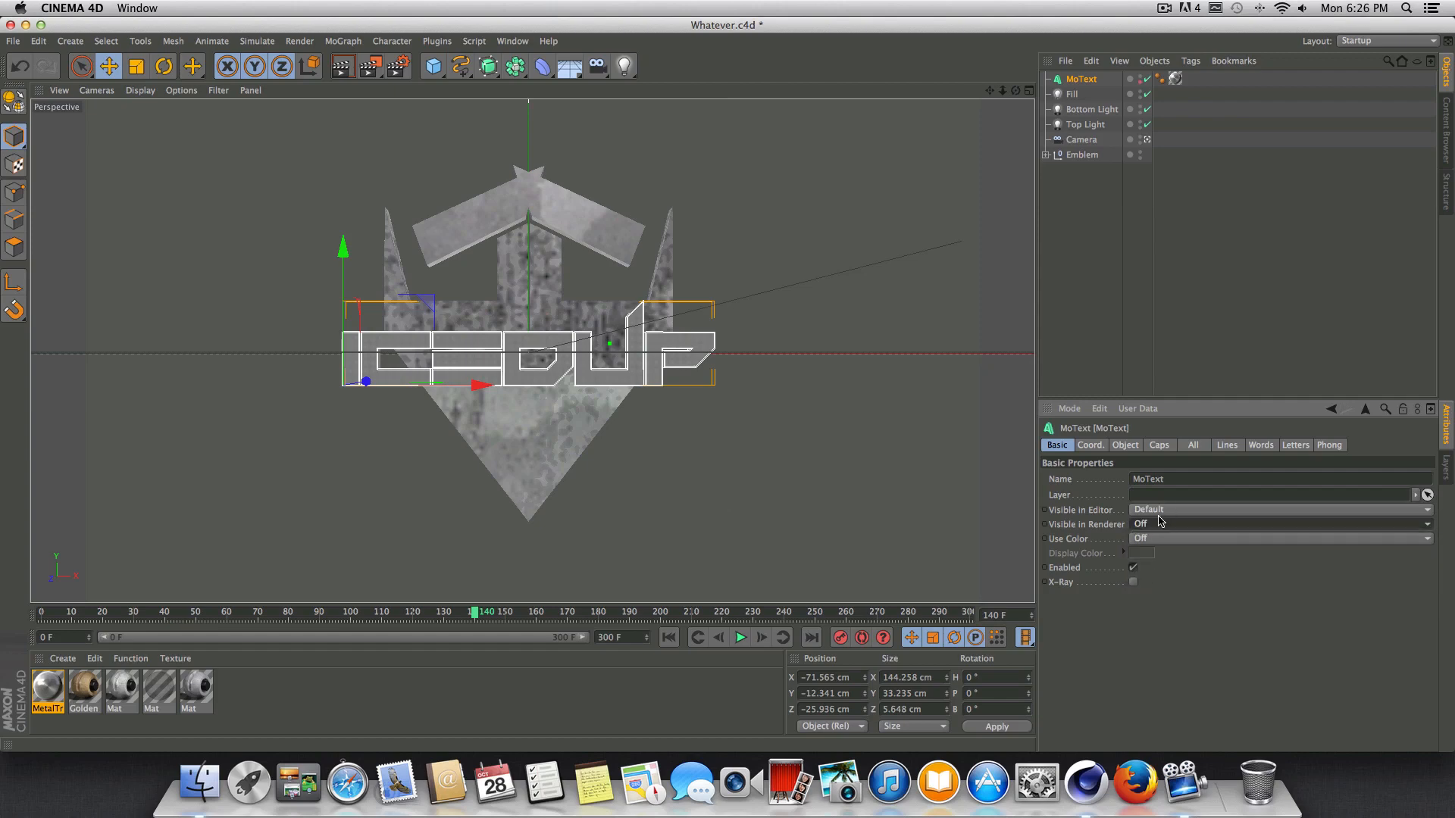
pyautogui.click(1158, 513)
pyautogui.click(1148, 557)
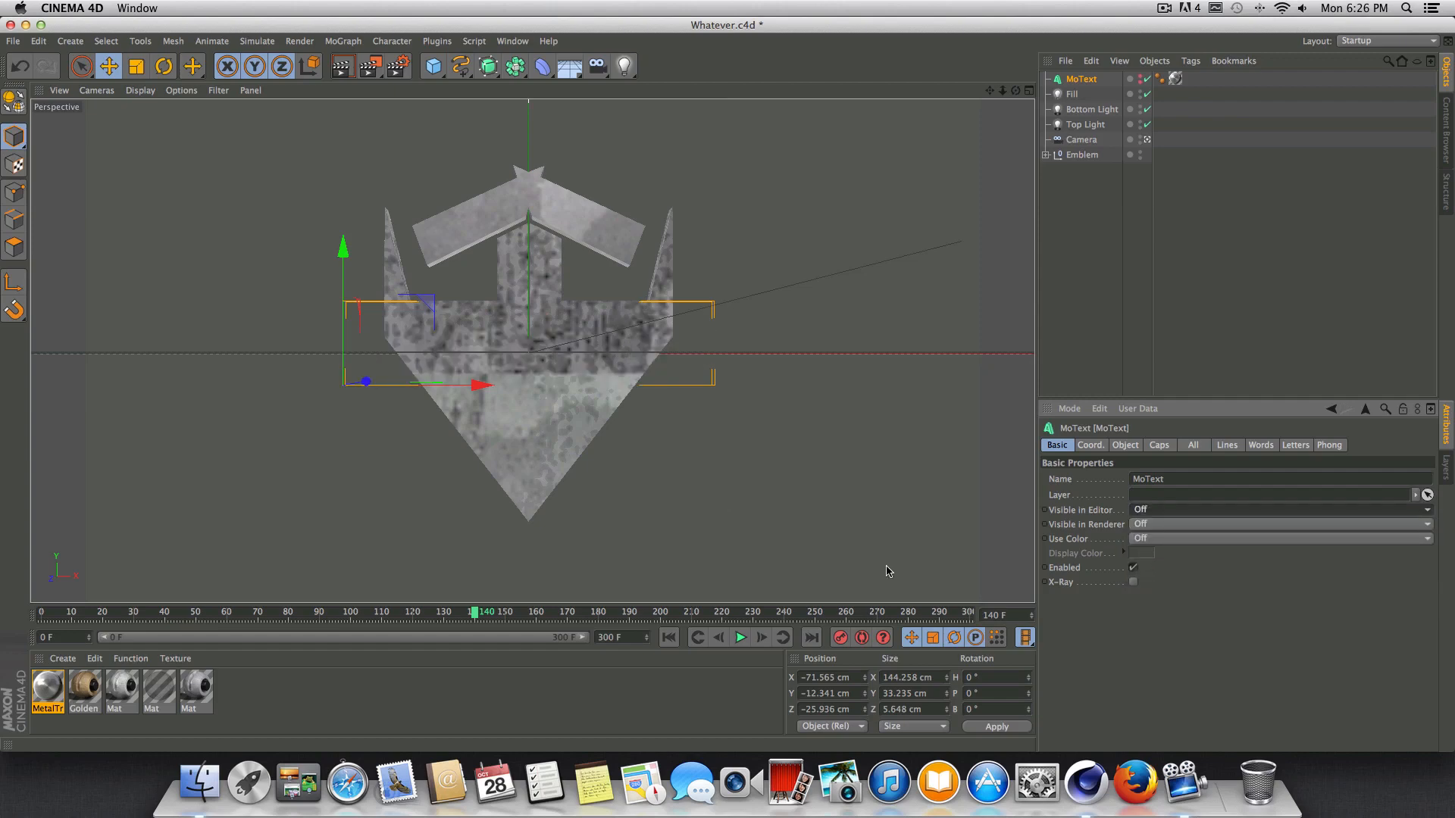
pyautogui.click(1044, 510)
pyautogui.click(1045, 525)
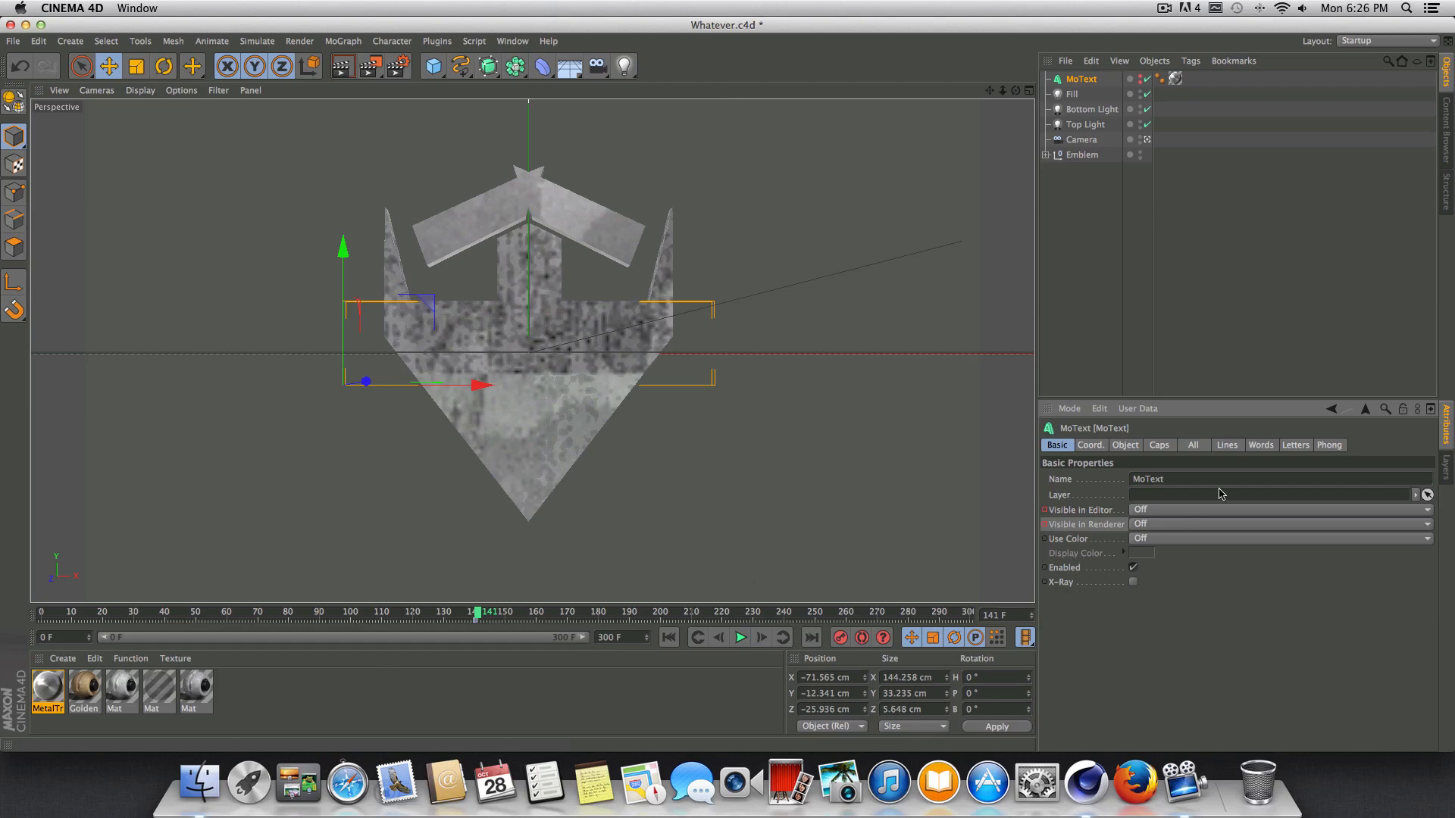
# Set MoText's Visible in Editor and Visible in Renderer to On at frame 141, and keyframe both properties.
pyautogui.click(1173, 512)
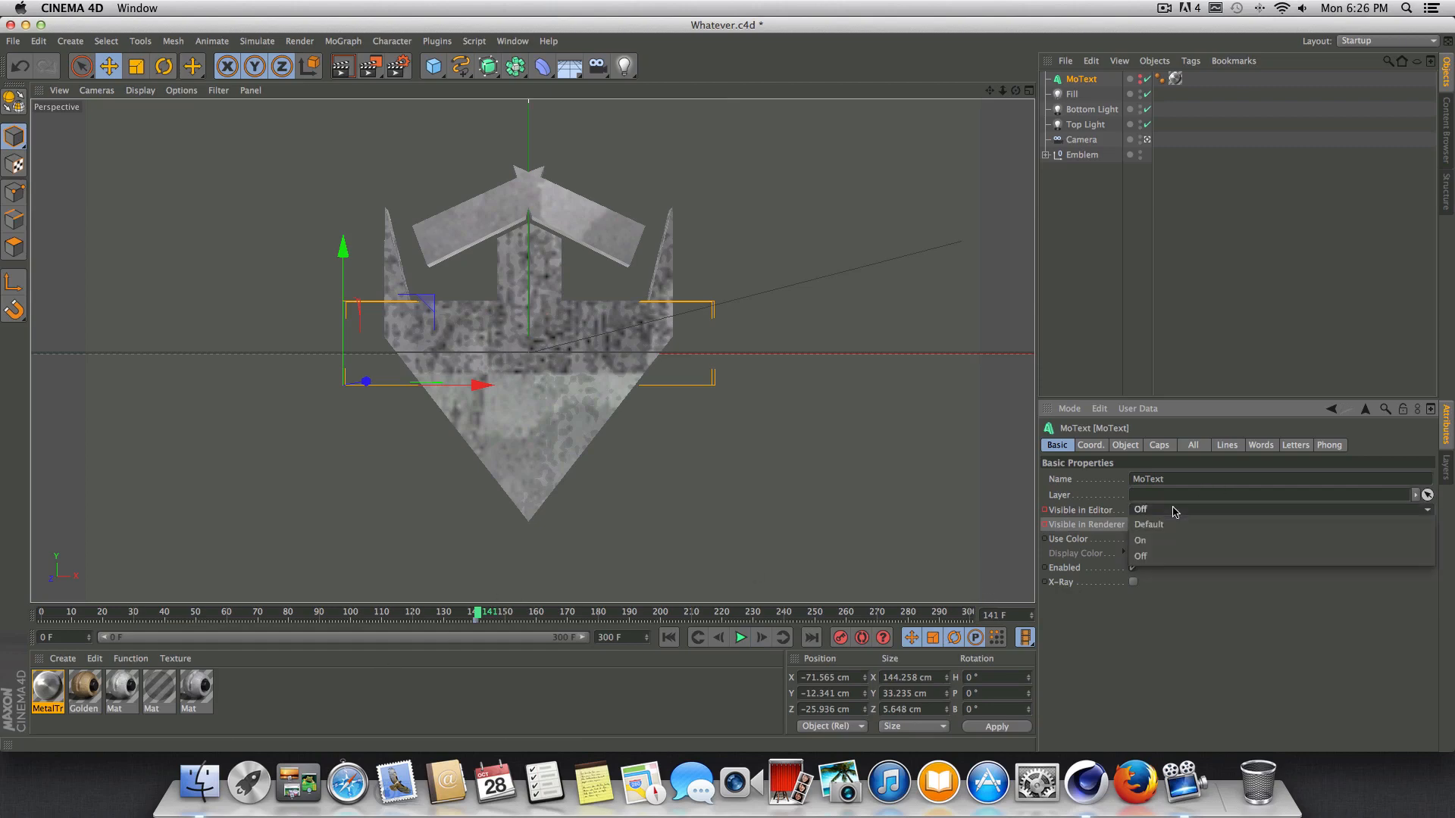
pyautogui.click(1165, 547)
pyautogui.click(1165, 524)
pyautogui.click(1160, 554)
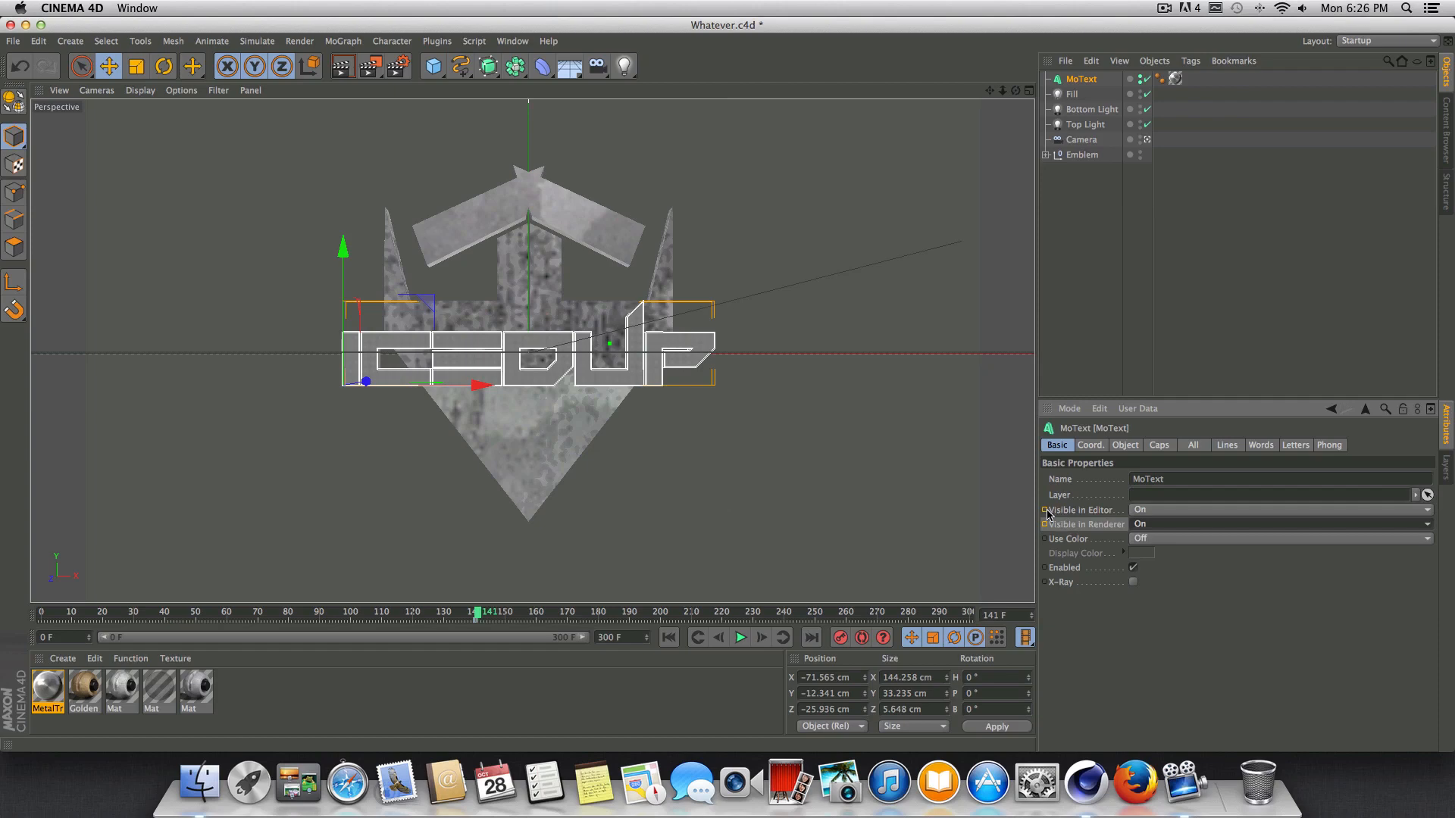
pyautogui.keyDown('ctrl'); pyautogui.click(1045, 511); pyautogui.keyUp('ctrl')
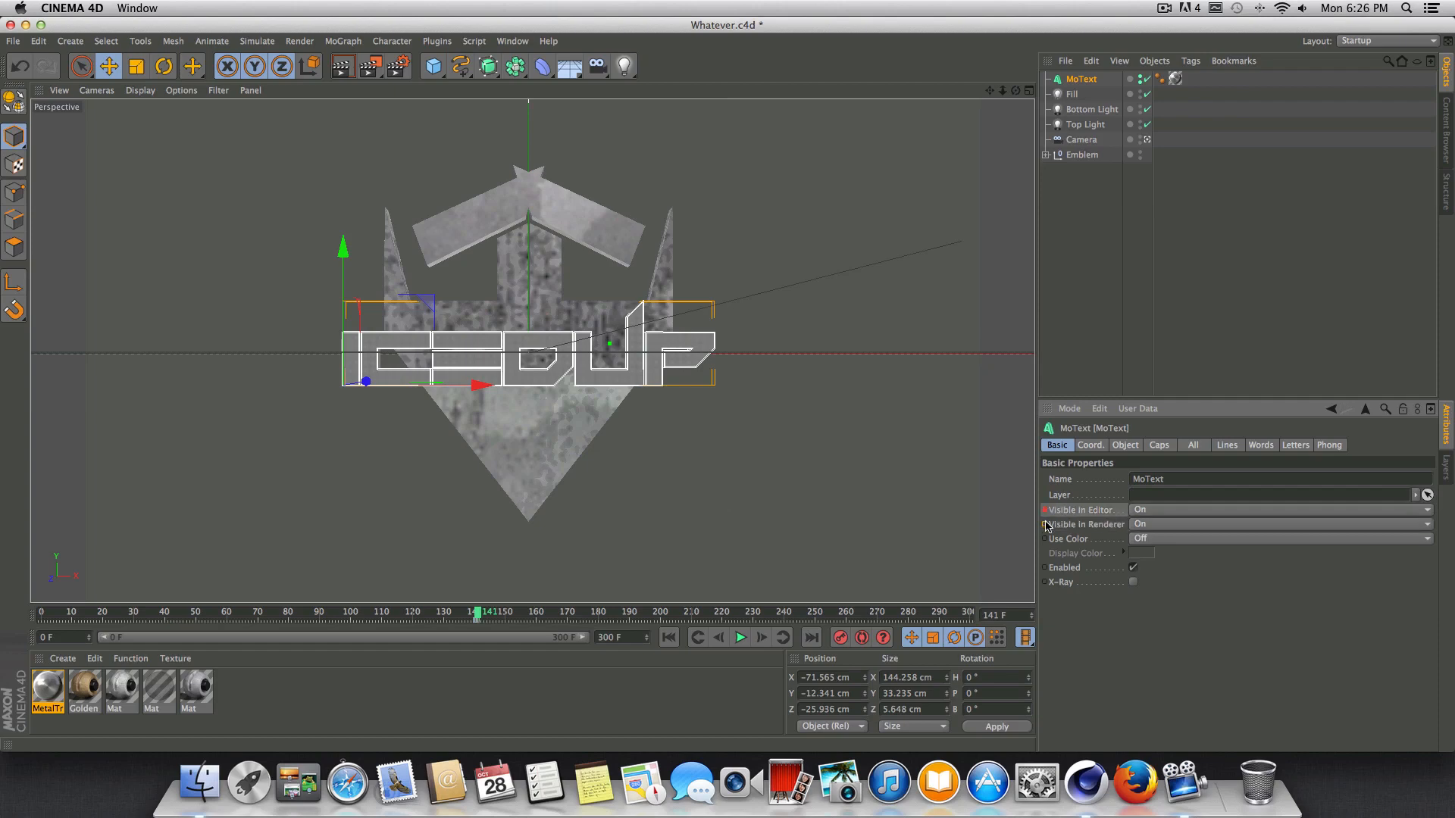
pyautogui.keyDown('ctrl'); pyautogui.click(1045, 526); pyautogui.keyUp('ctrl')
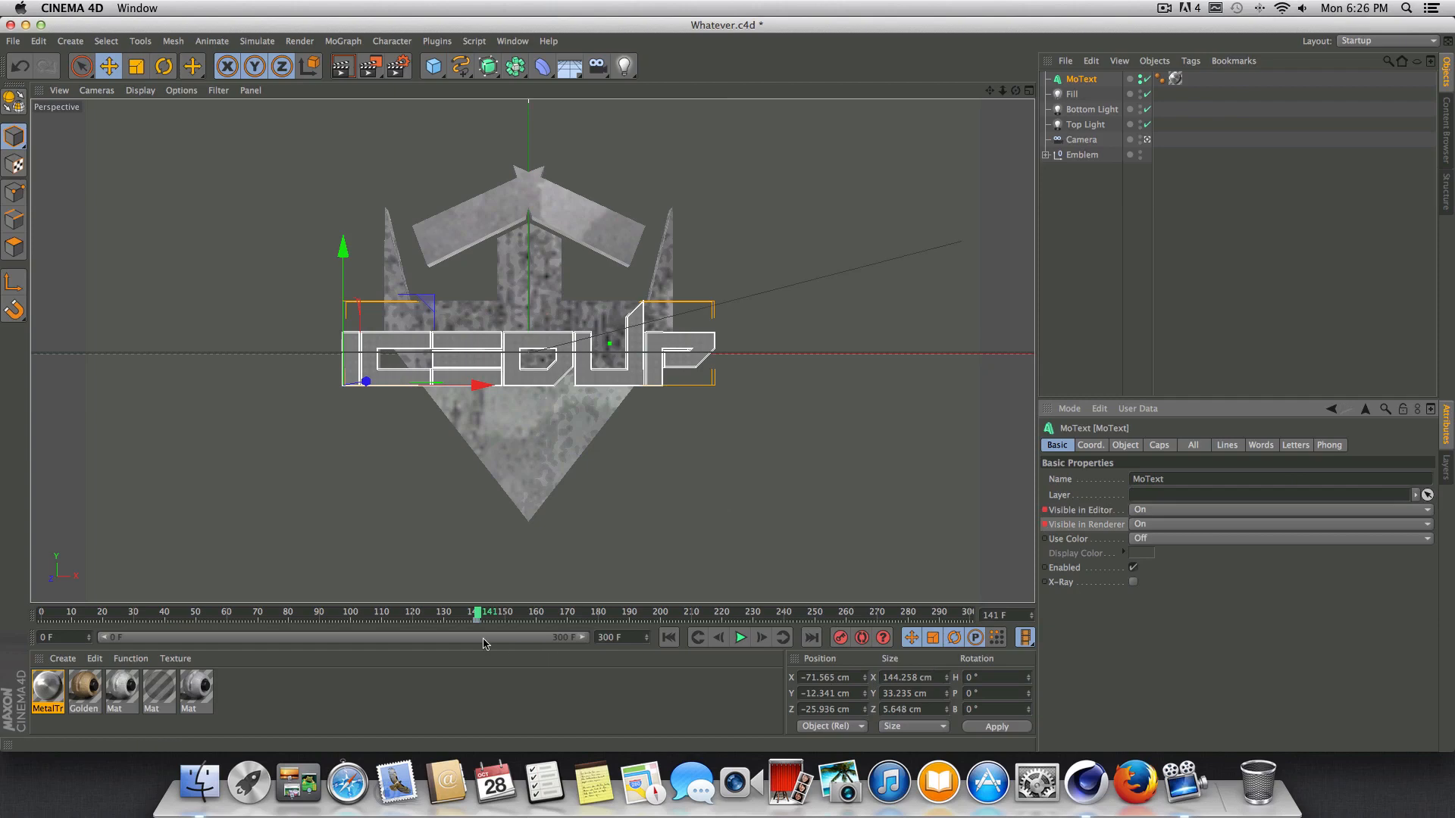
# Play the animation from frame 0 to check the text's appearance, and save the project.
pyautogui.moveTo(478, 616); pyautogui.dragTo(41, 612)
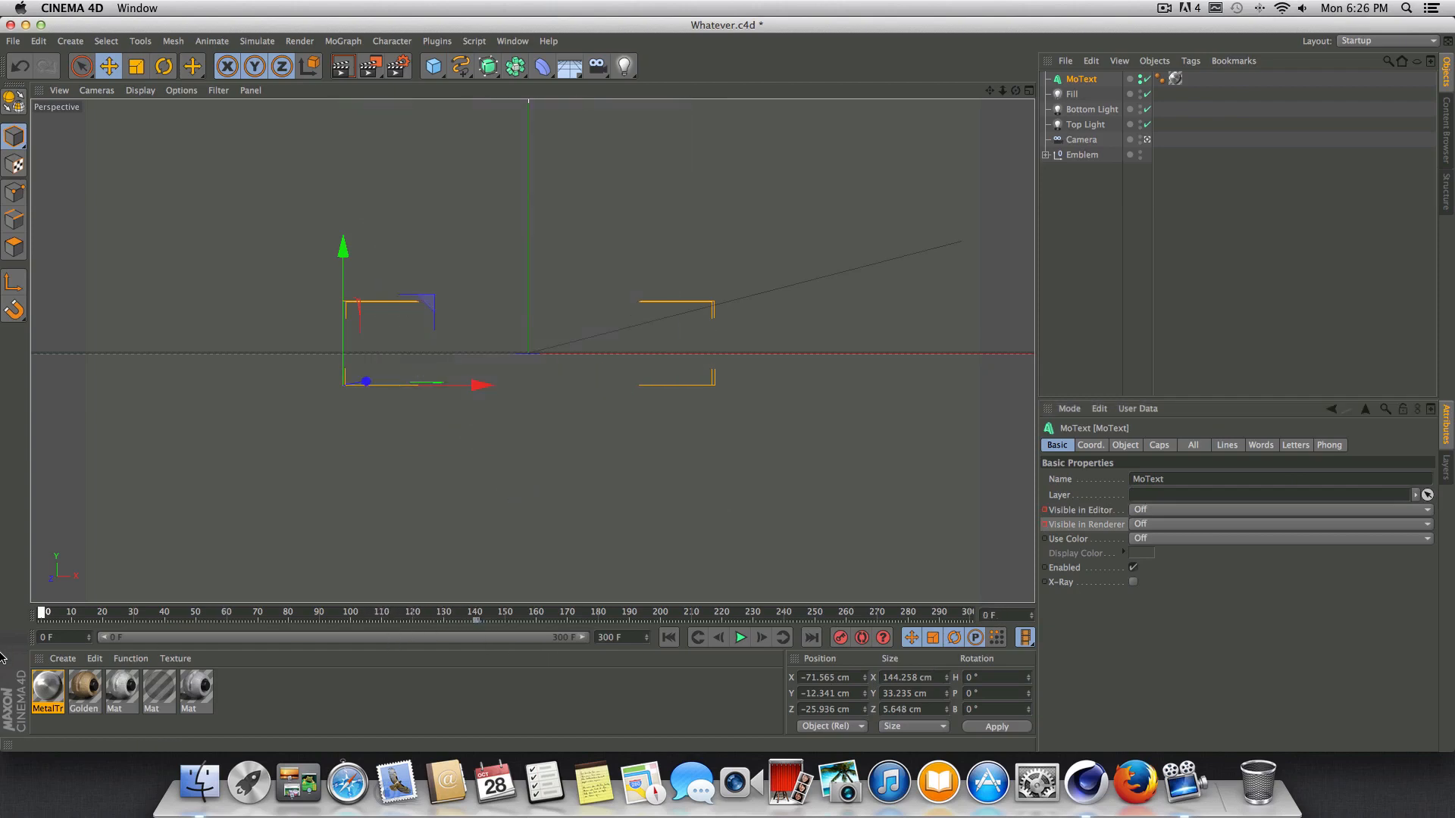
pyautogui.click(740, 640)
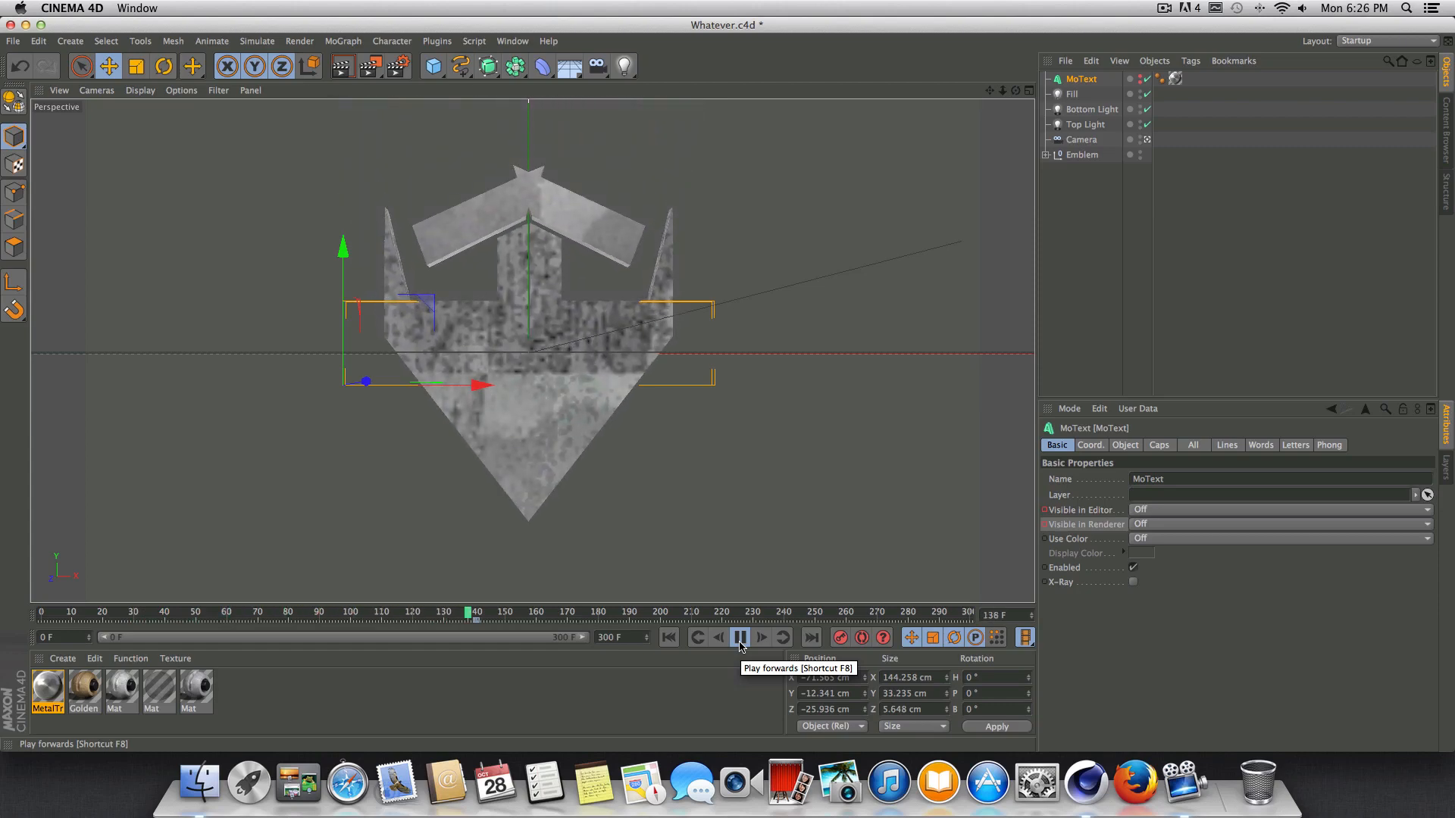
pyautogui.click(740, 640)
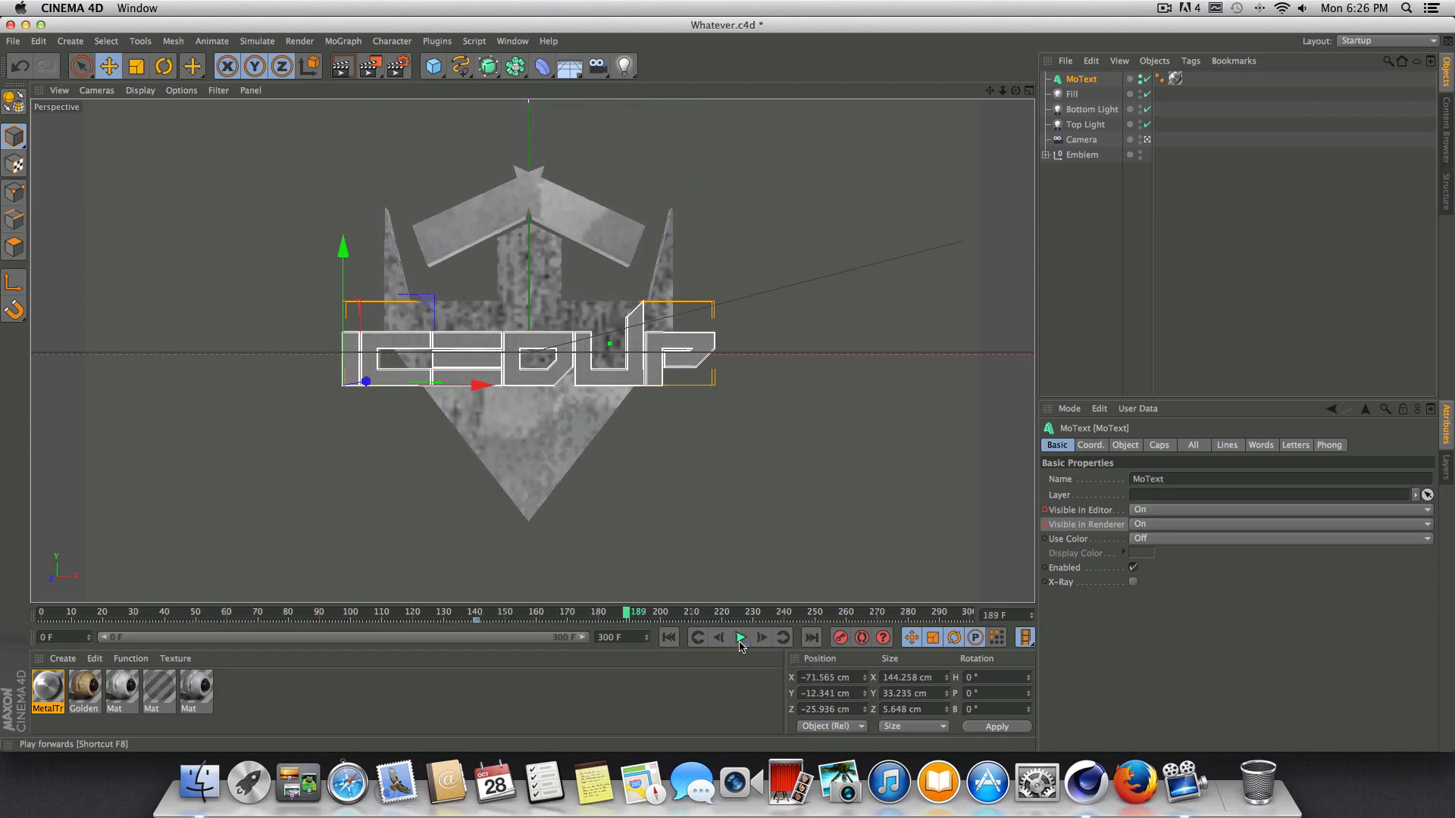
pyautogui.click(13, 41)
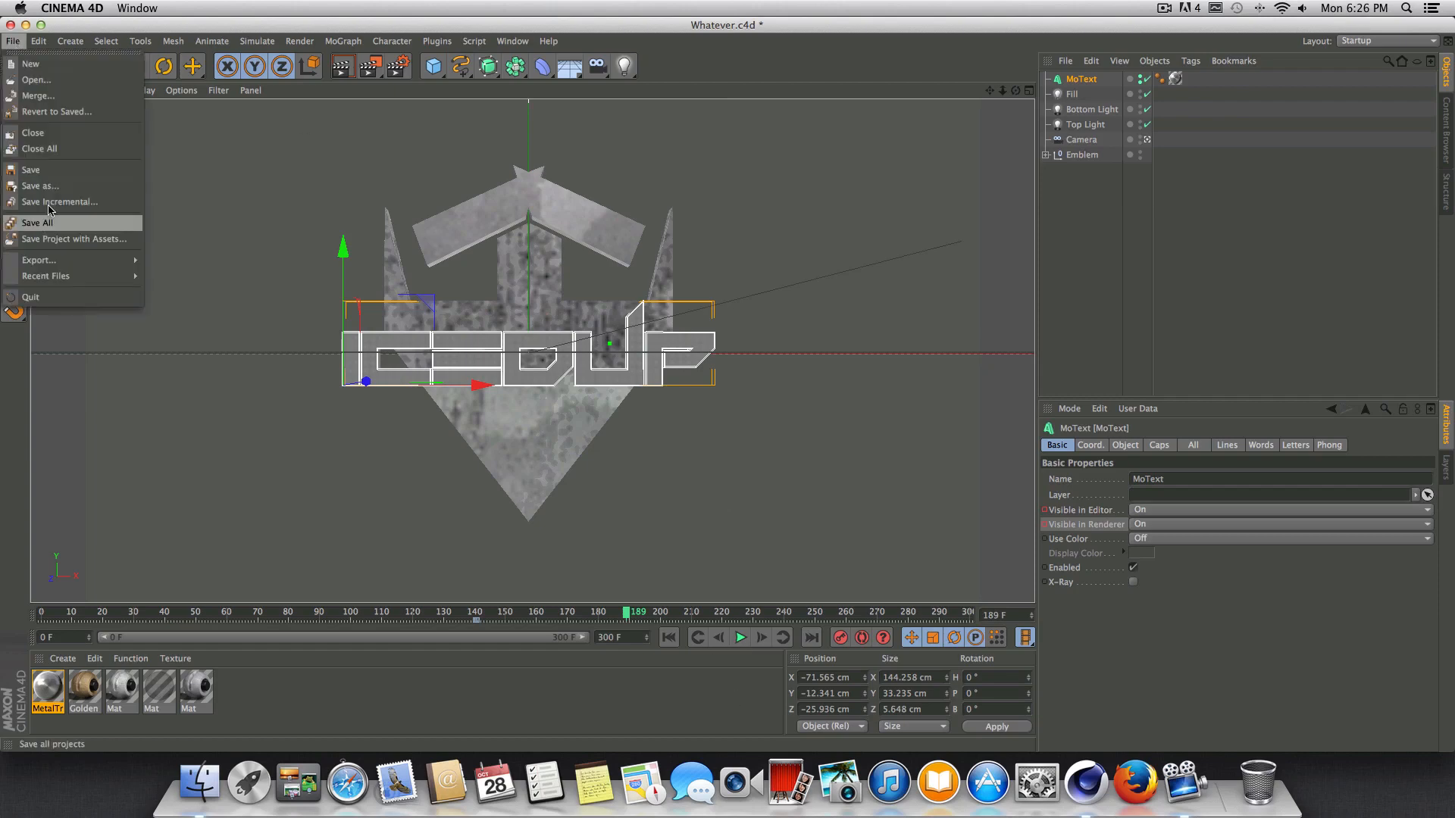
pyautogui.click(60, 171)
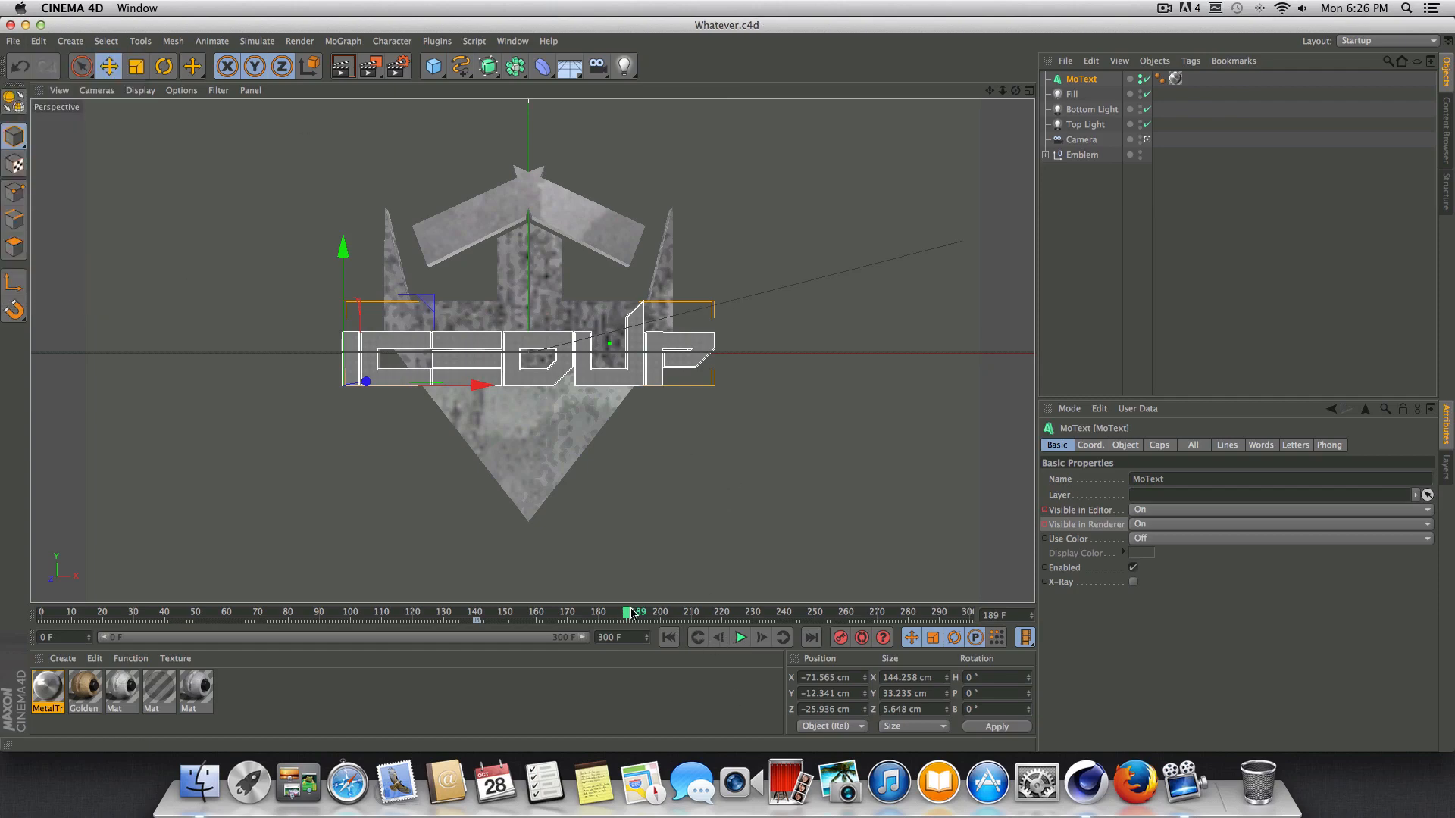
# Replay the animation from about frame 137 and again from the start to check the timing of the text's appearance.
pyautogui.moveTo(629, 615); pyautogui.dragTo(465, 620)
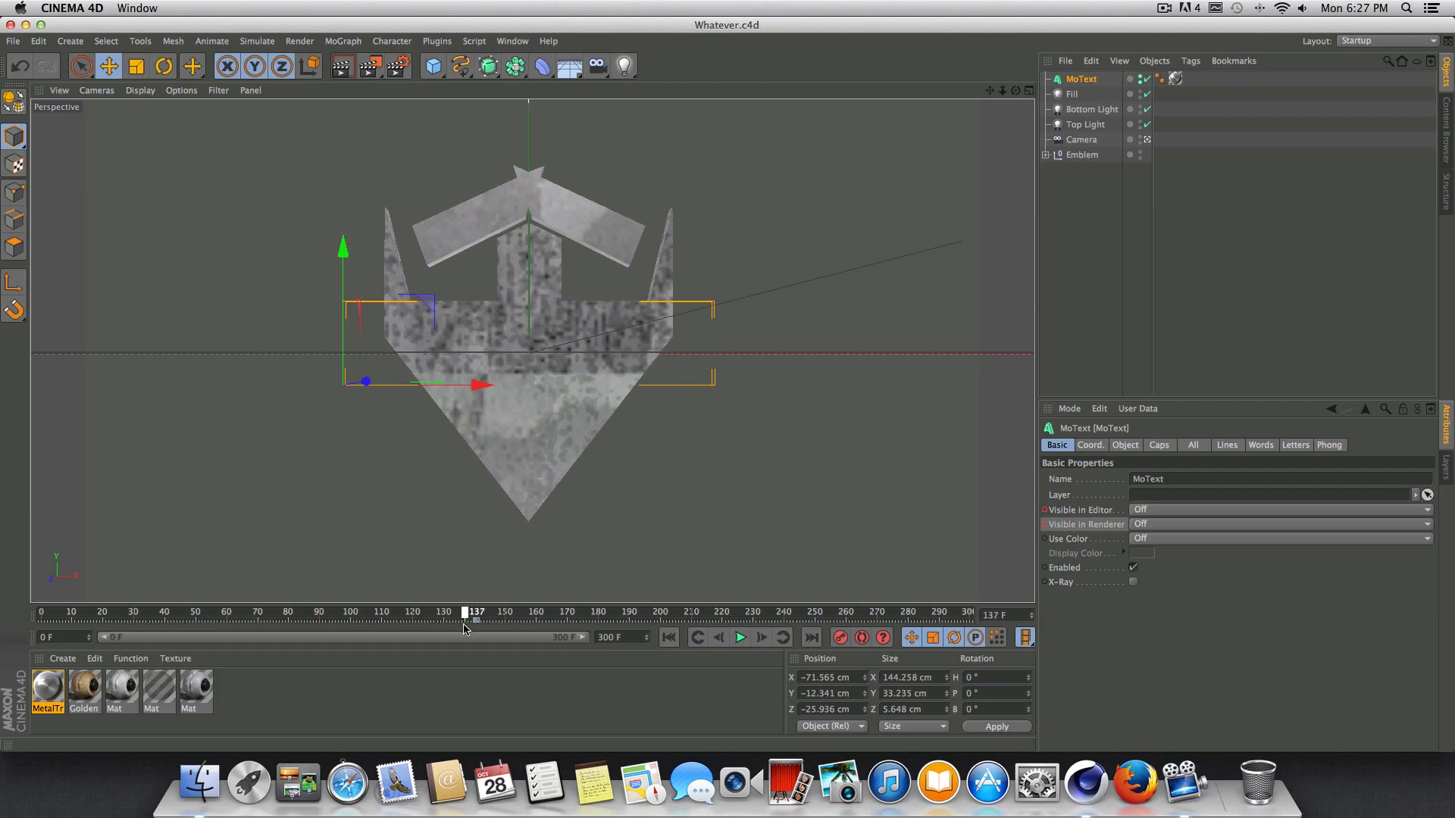
pyautogui.click(741, 638)
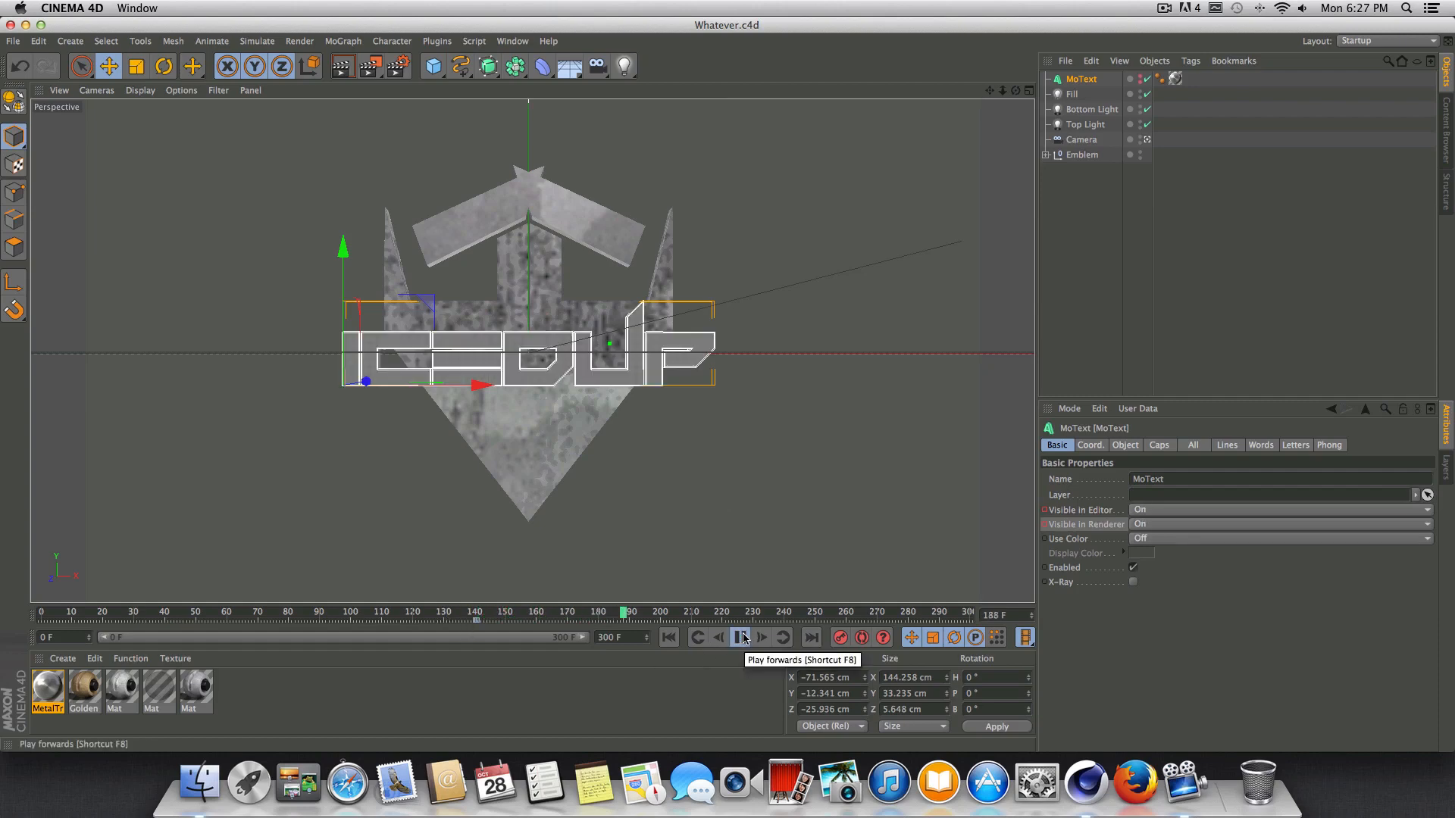
pyautogui.click(743, 638)
pyautogui.moveTo(678, 615); pyautogui.dragTo(491, 649)
pyautogui.click(669, 637)
pyautogui.click(741, 637)
pyautogui.click(741, 639)
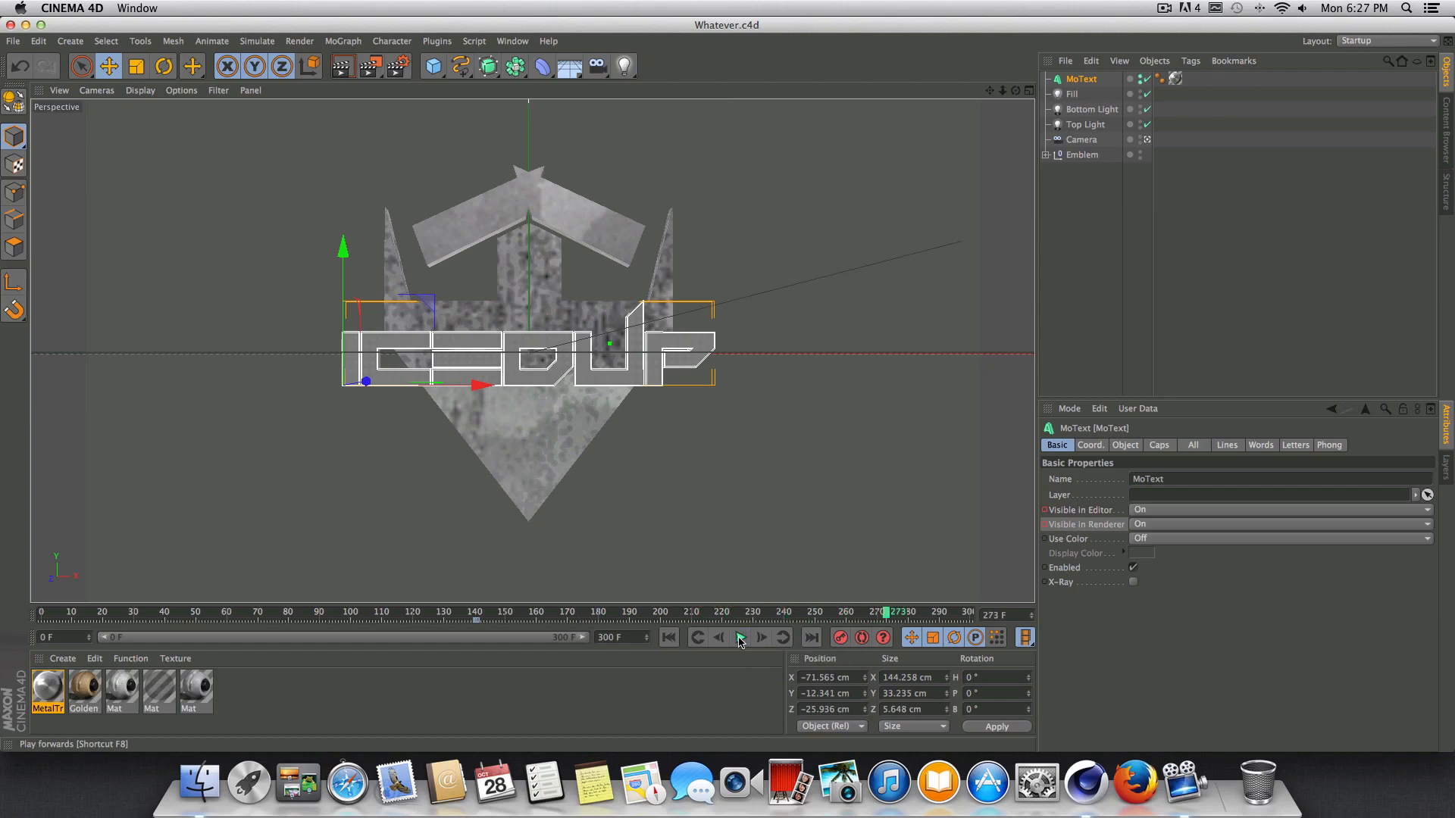
# Play the animation from the start up to frame 220, and shorten the timeline to end at 220 F.
pyautogui.click(668, 638)
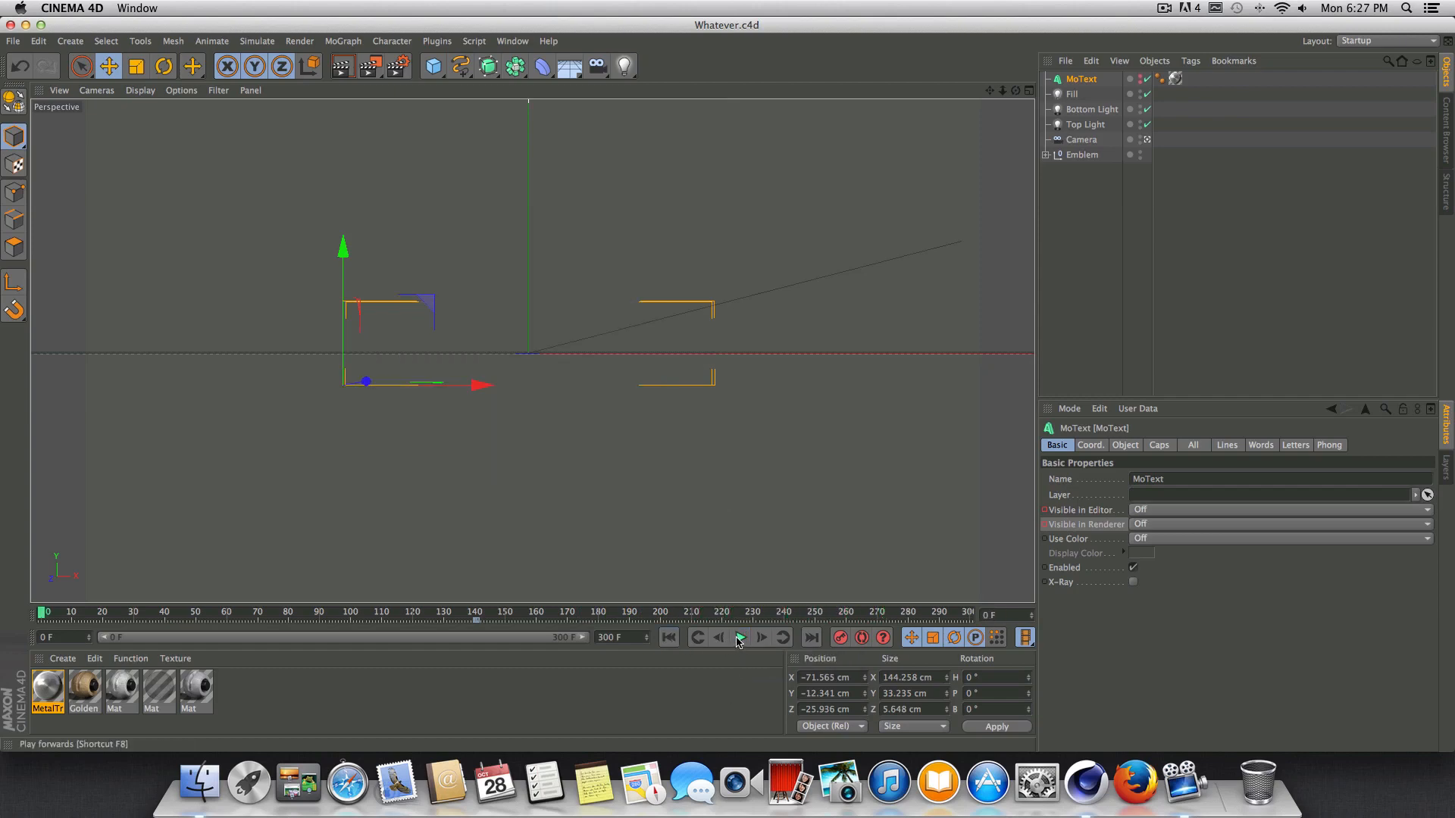
pyautogui.click(740, 639)
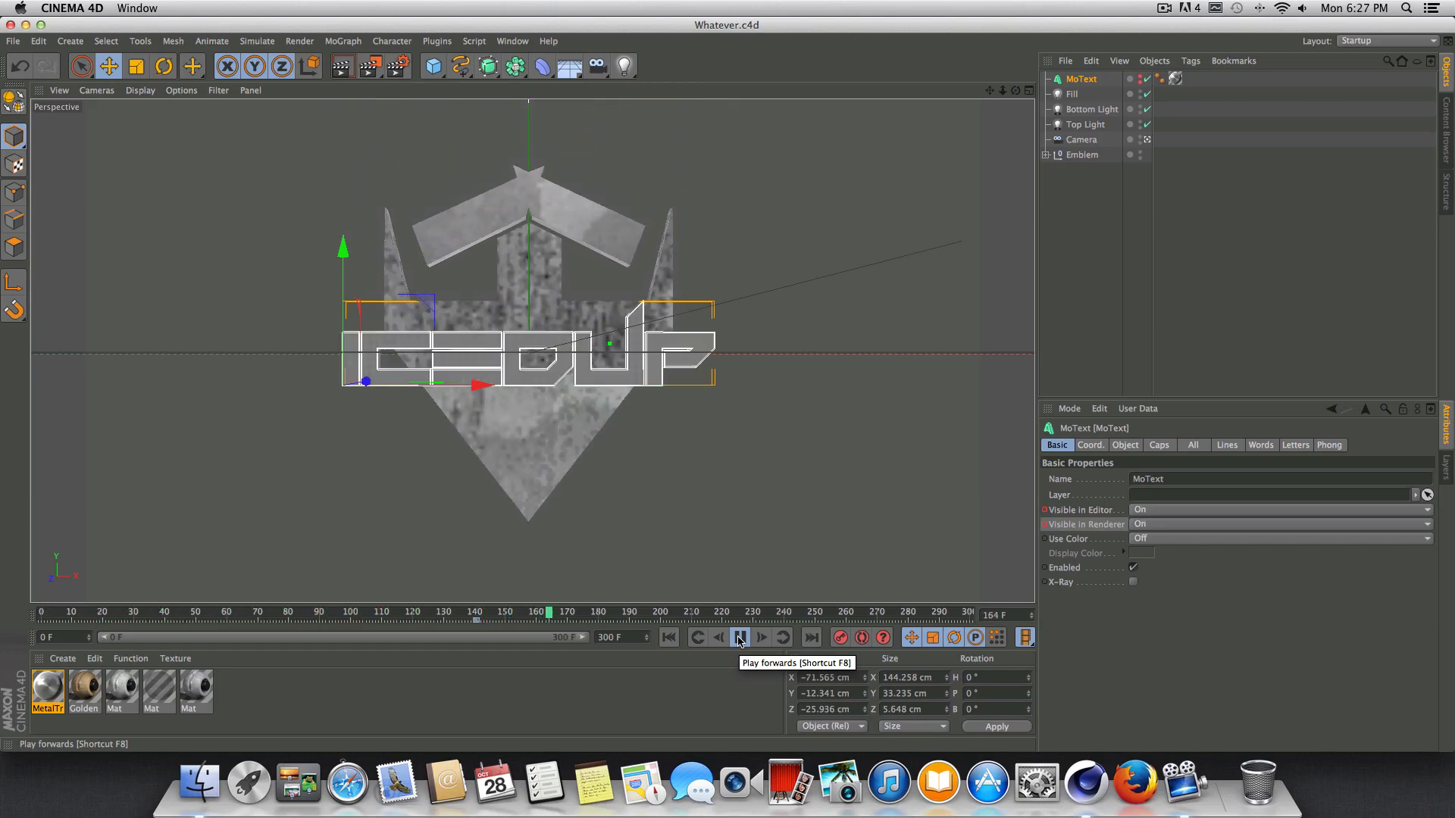
pyautogui.click(740, 638)
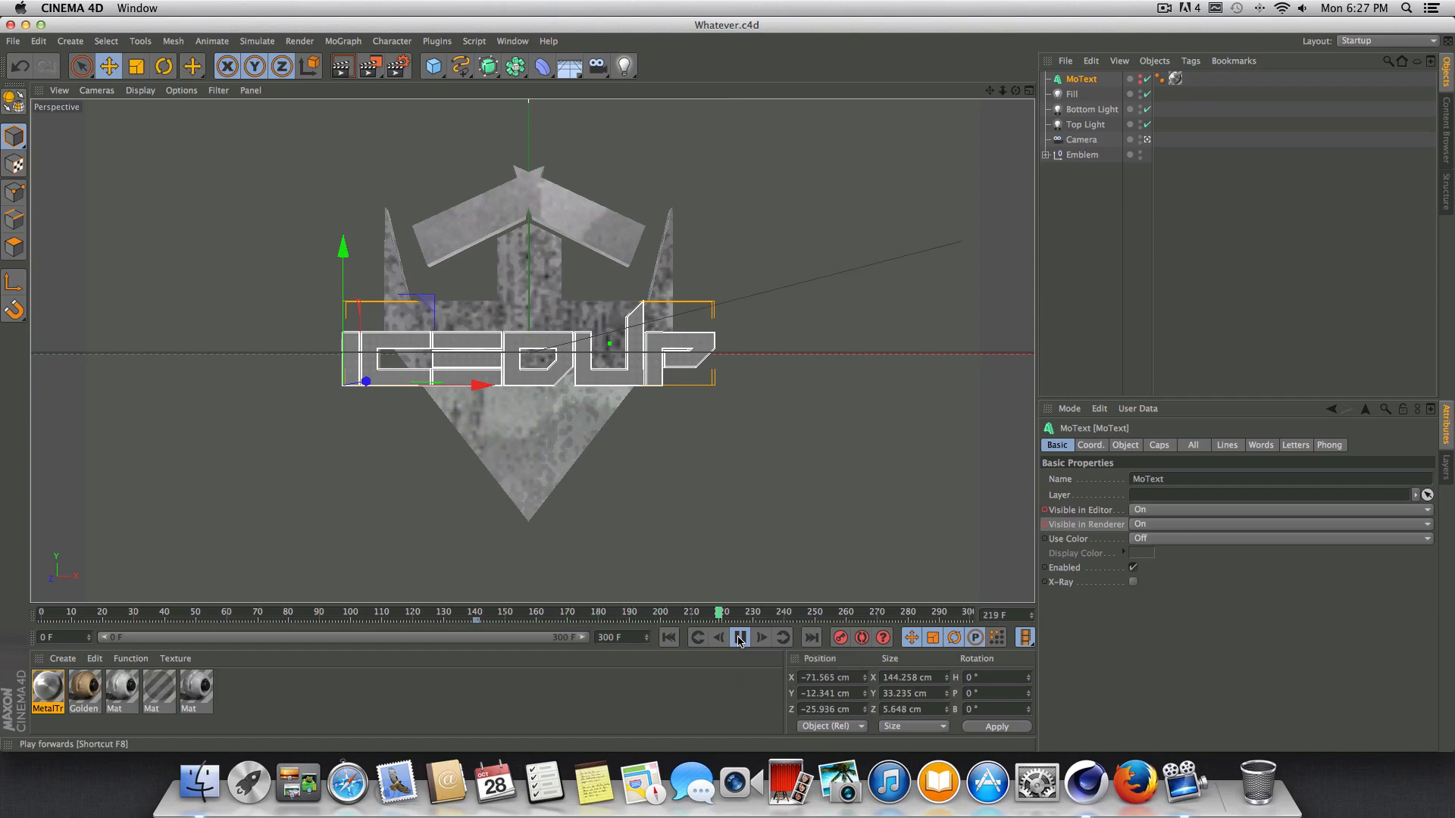
pyautogui.click(761, 637)
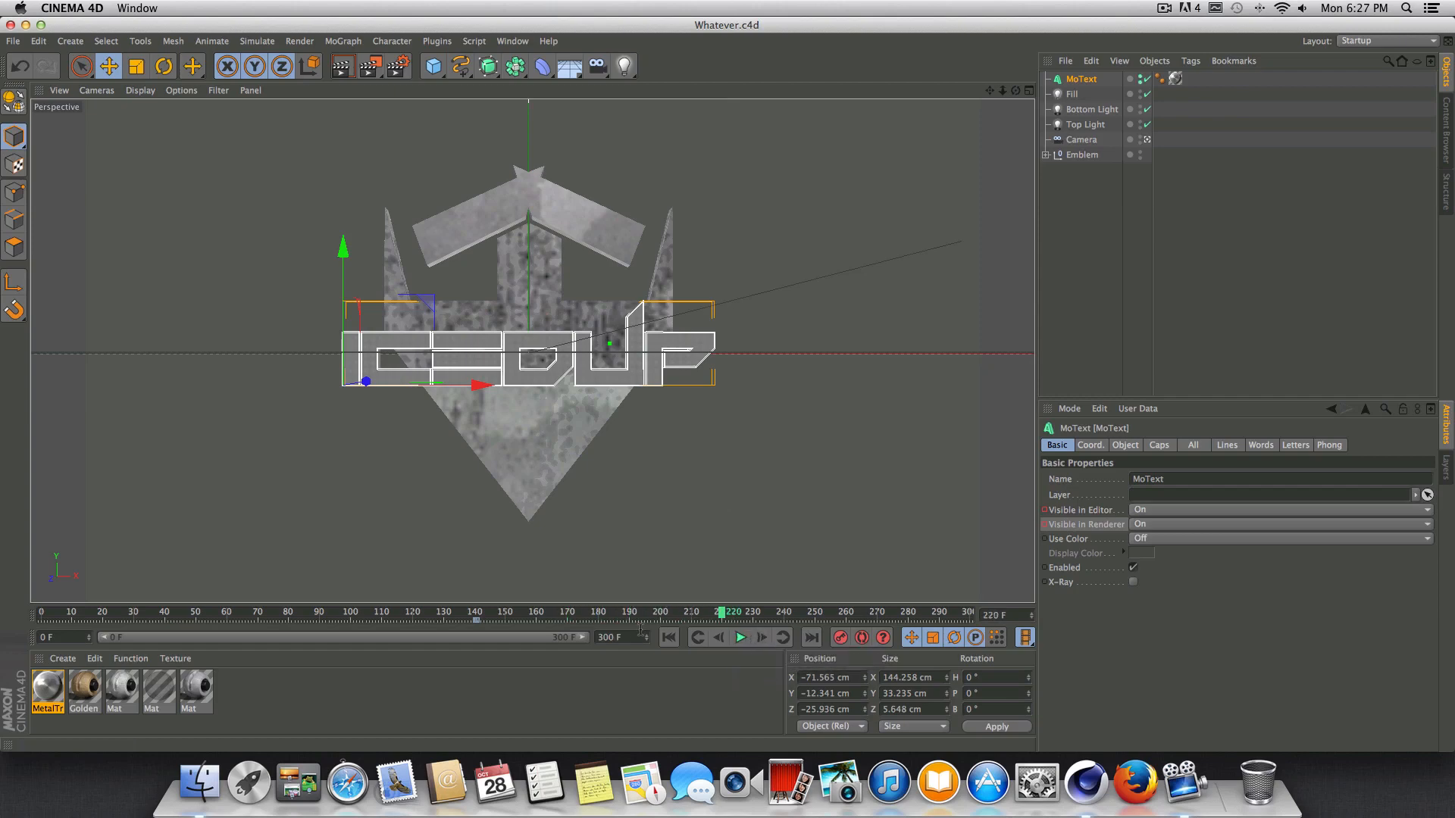
pyautogui.moveTo(637, 632); pyautogui.dragTo(416, 616)
pyautogui.write('220')
pyautogui.press('Return')
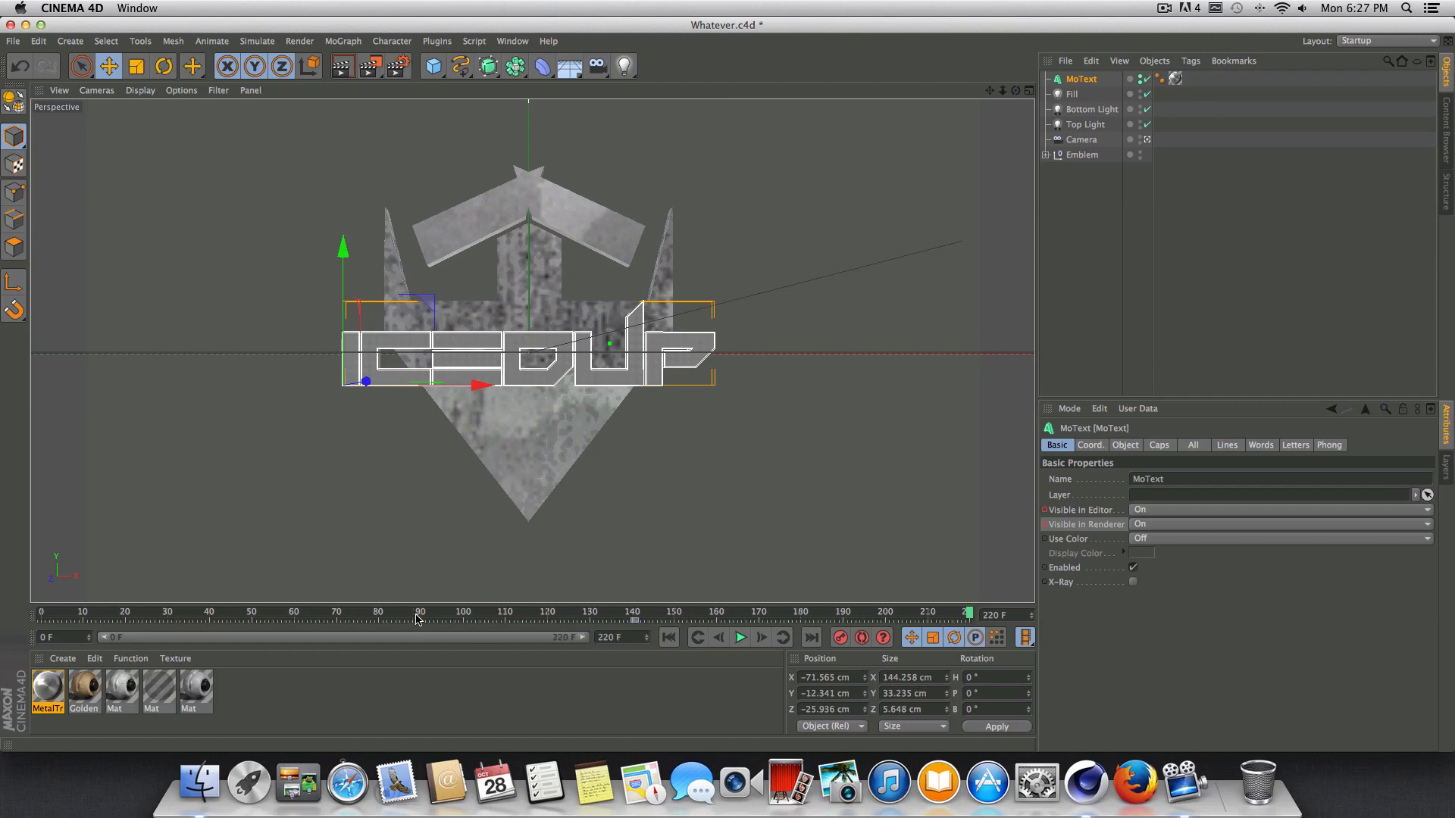
# Return to the first frame and review the Output, Save, Ambient Occlusion, Global Illumination, Options and Anti-Aliasing pages of the render settings.
pyautogui.click(668, 637)
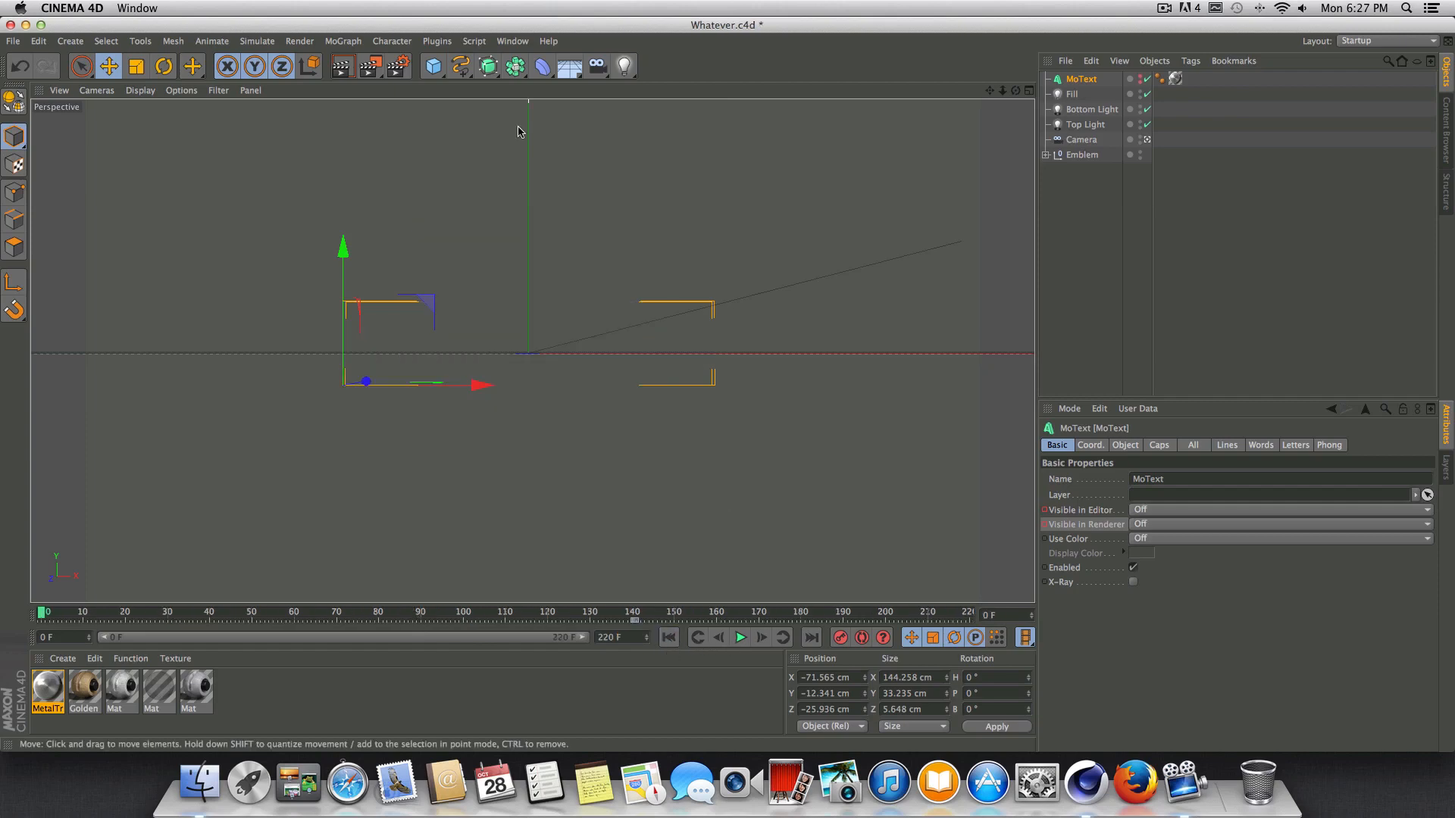
pyautogui.click(398, 66)
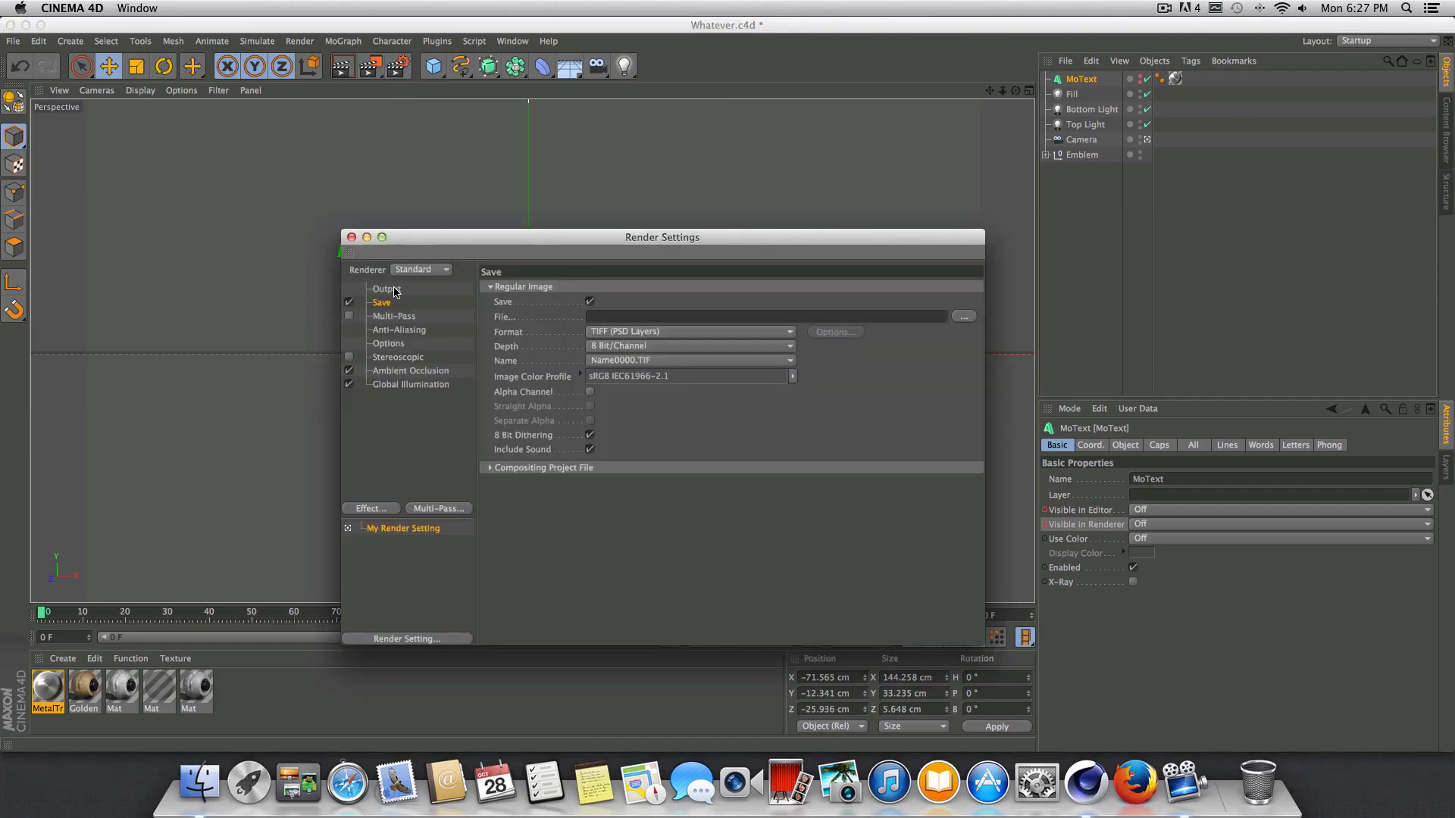
pyautogui.click(390, 289)
pyautogui.moveTo(735, 244); pyautogui.dragTo(743, 214)
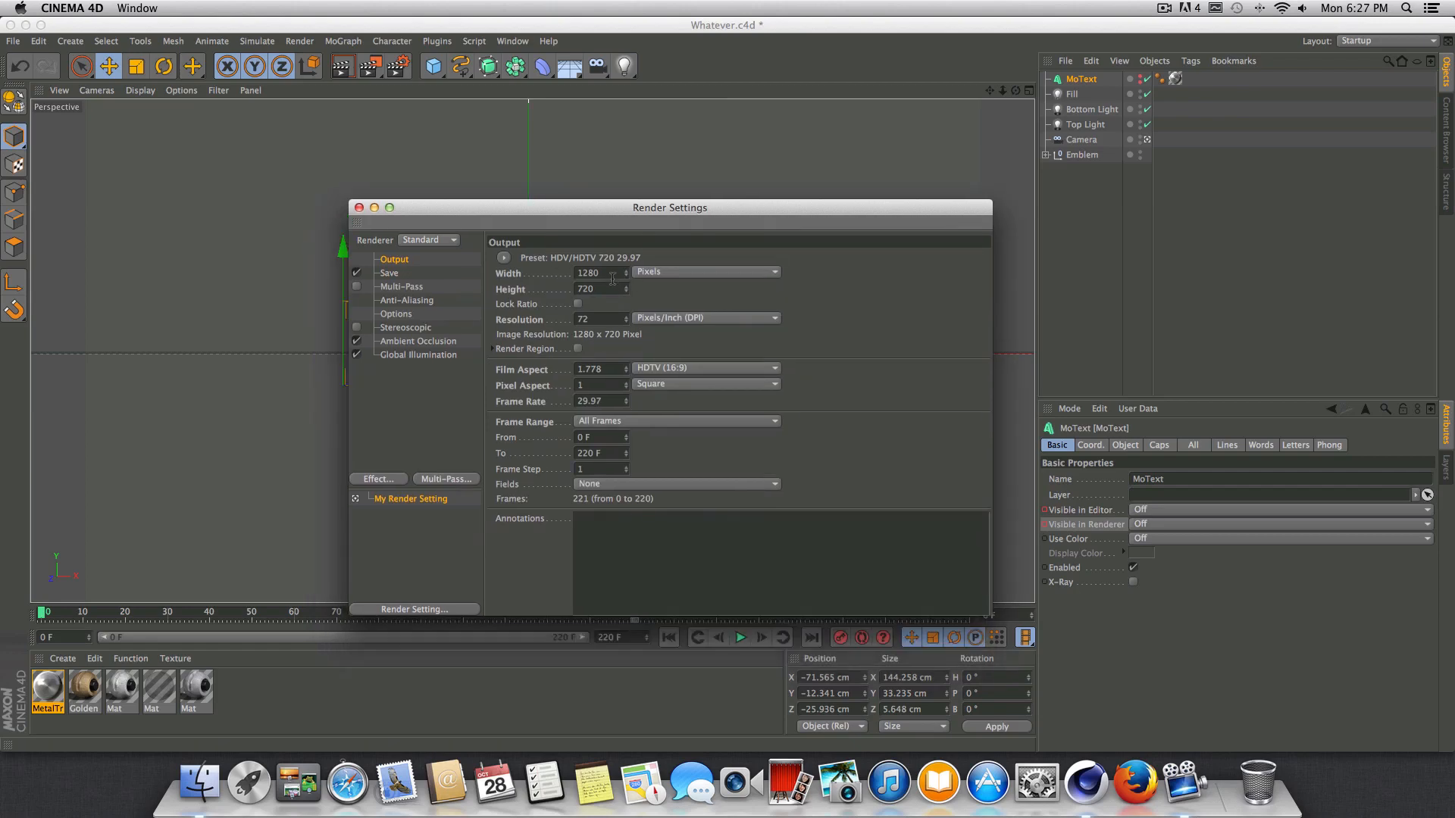
pyautogui.click(390, 275)
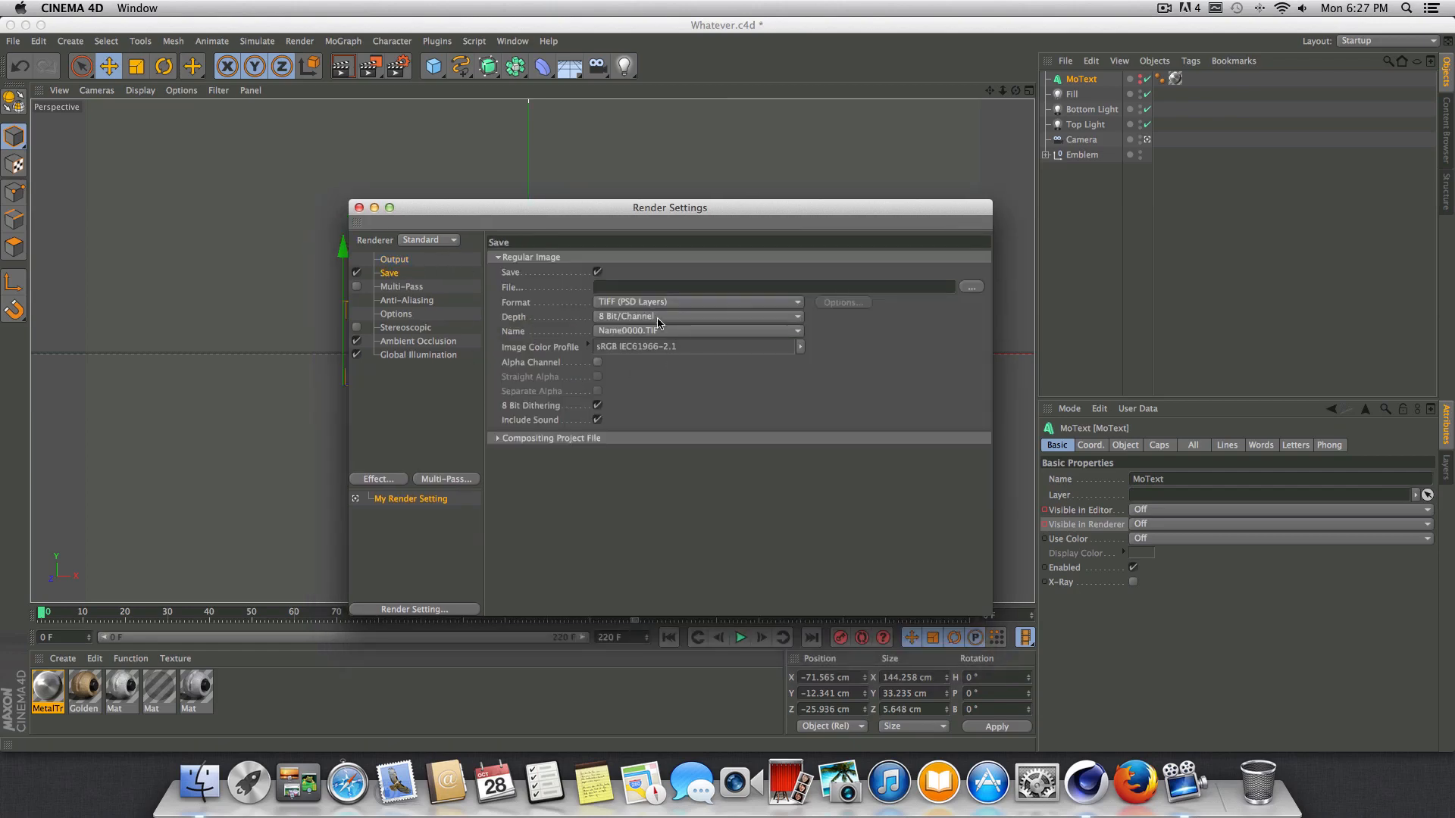
pyautogui.click(407, 346)
pyautogui.click(412, 356)
pyautogui.click(414, 345)
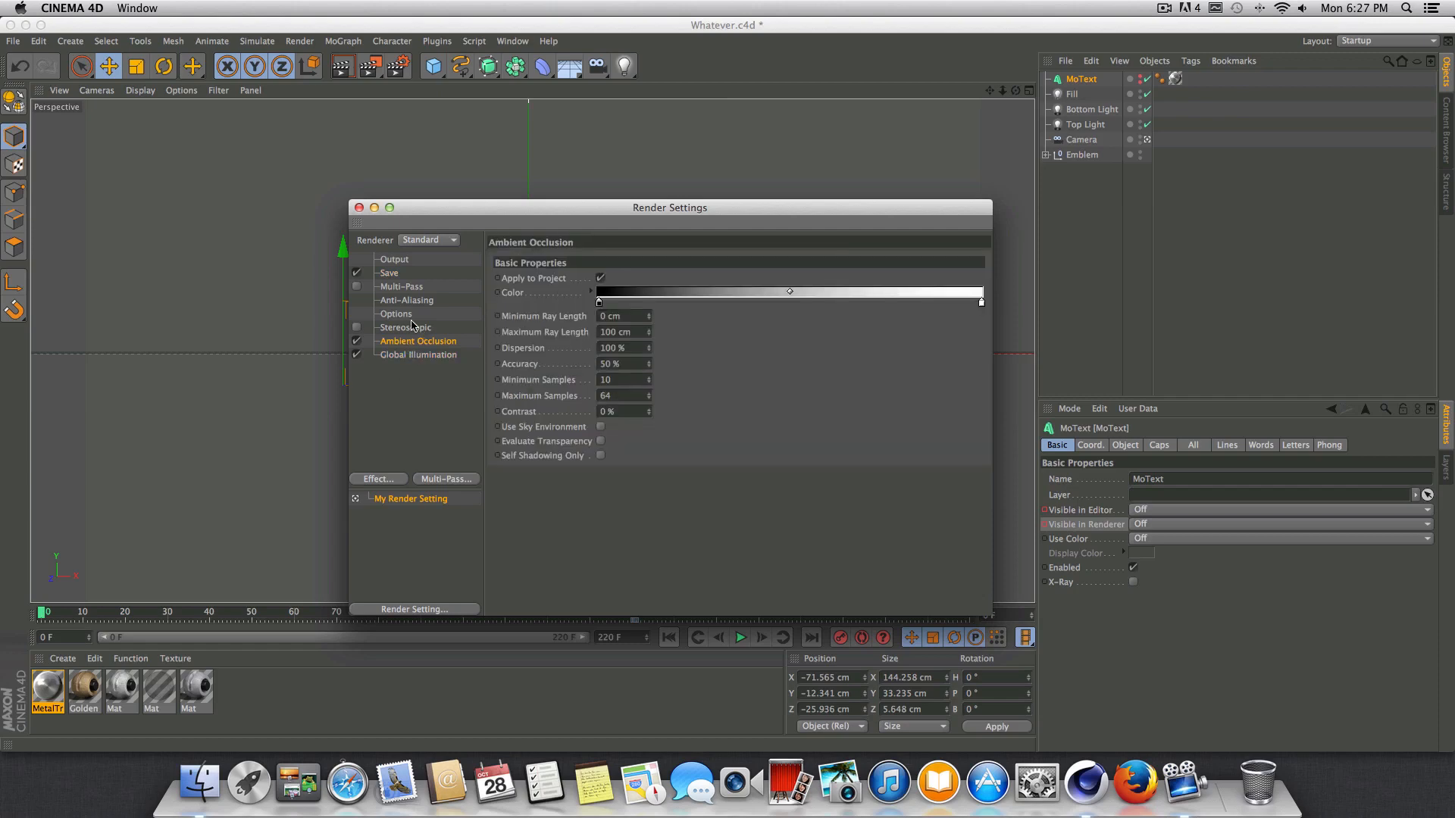
pyautogui.click(400, 314)
pyautogui.click(407, 300)
pyautogui.moveTo(555, 212); pyautogui.dragTo(626, 209)
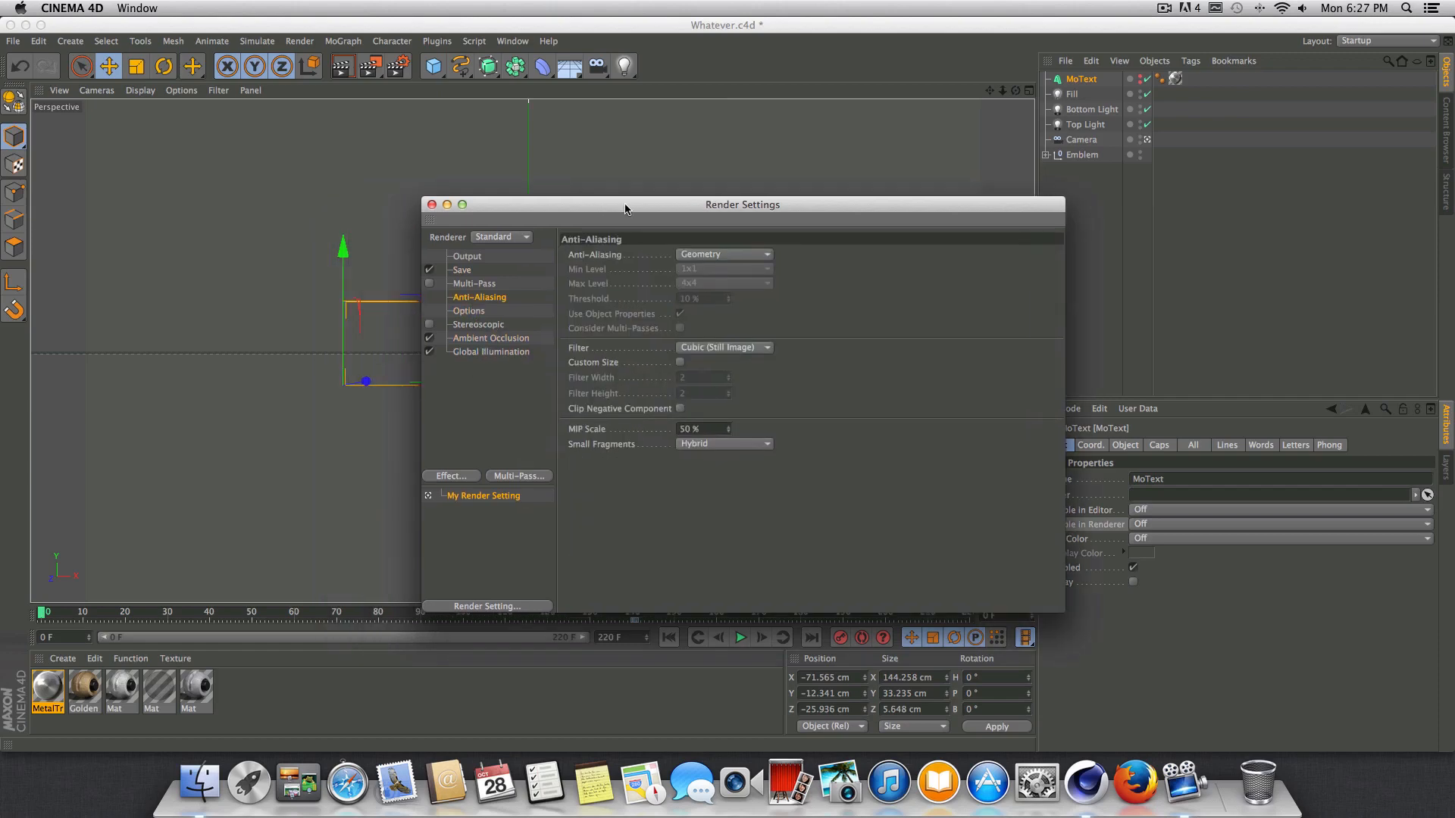
pyautogui.moveTo(732, 206); pyautogui.dragTo(970, 264)
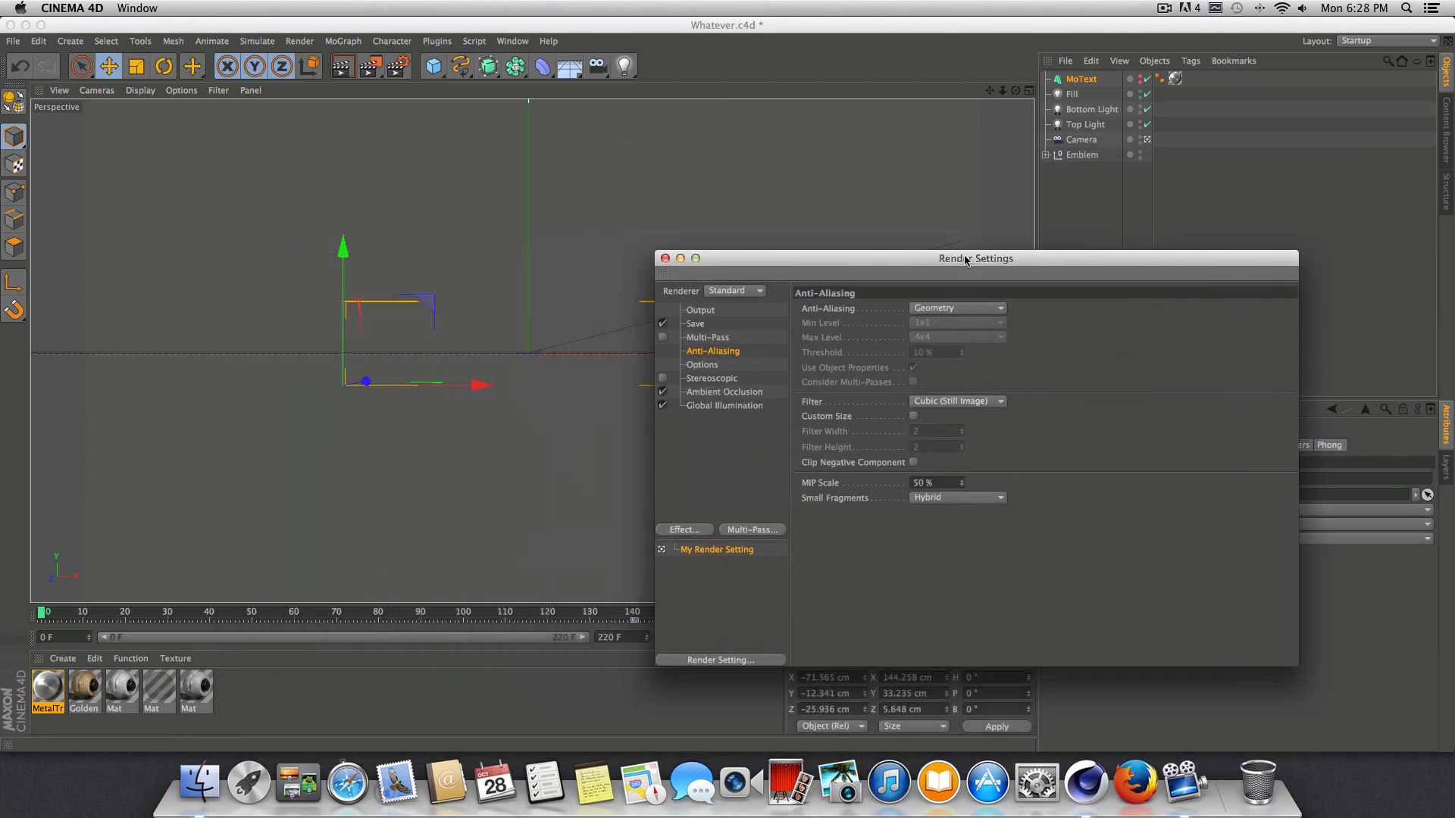
# Test-render the viewport at frame 101, and return to frame 0 with the render settings reopened.
pyautogui.click(261, 621)
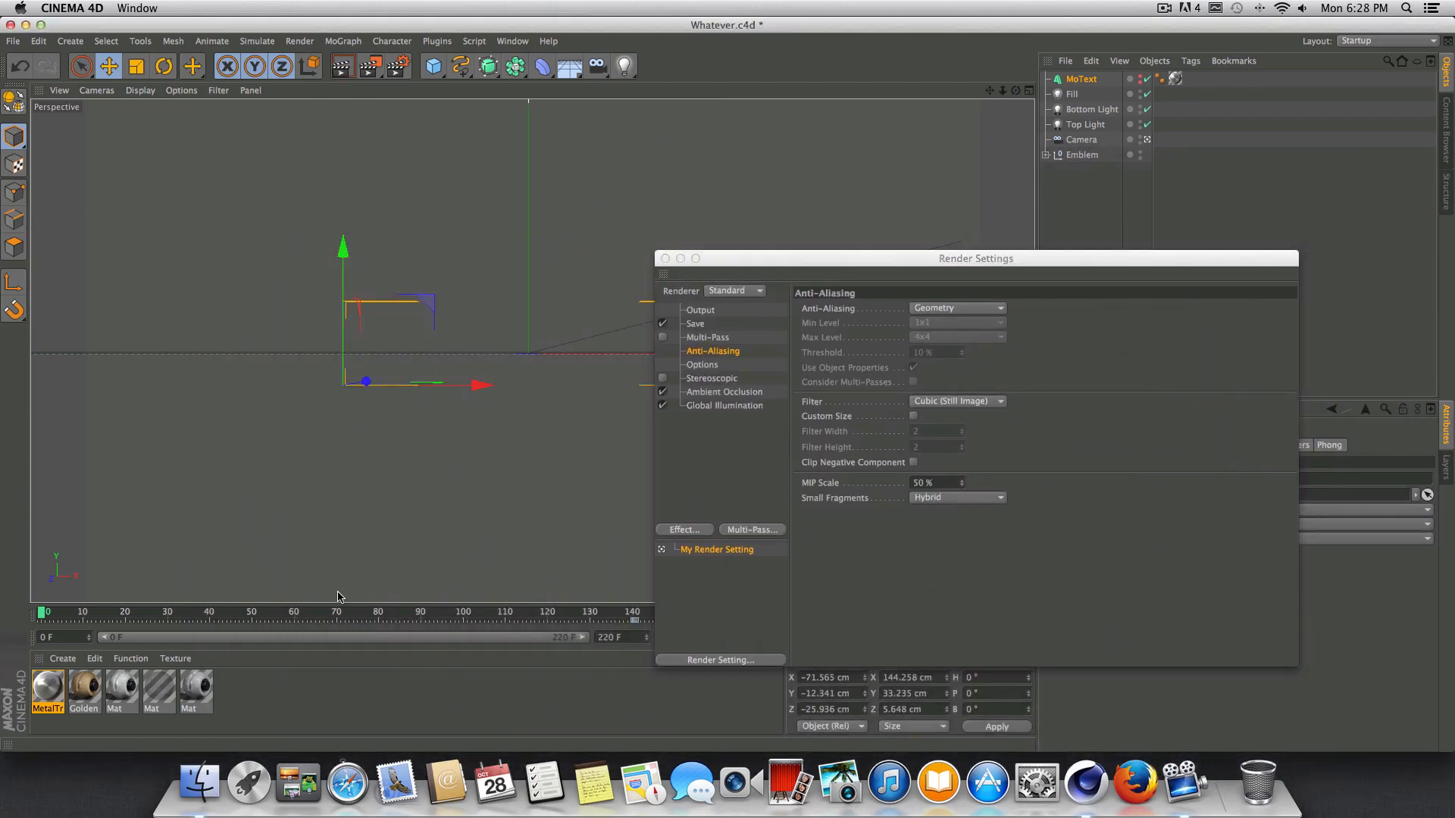
pyautogui.click(665, 260)
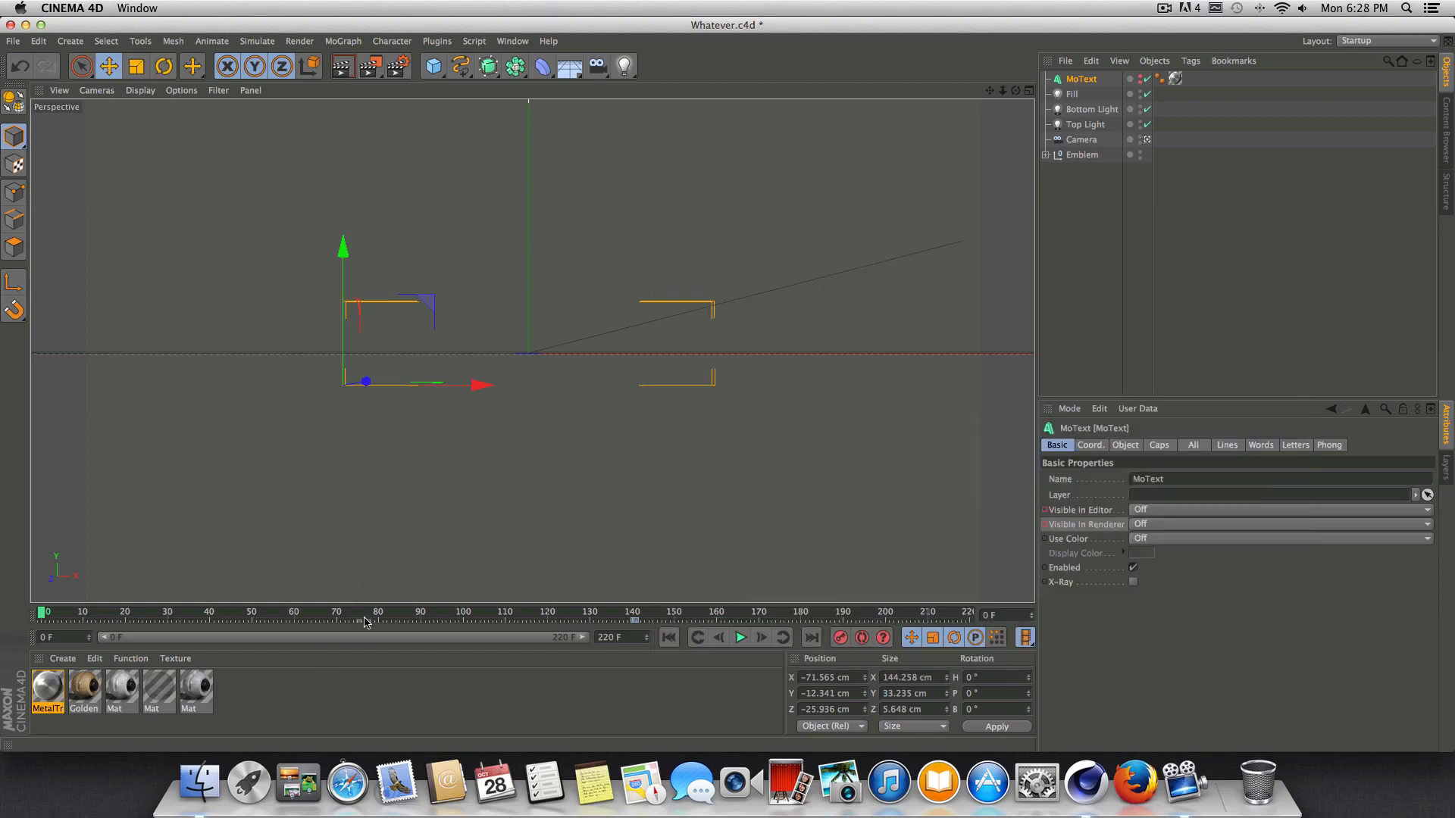
pyautogui.click(467, 612)
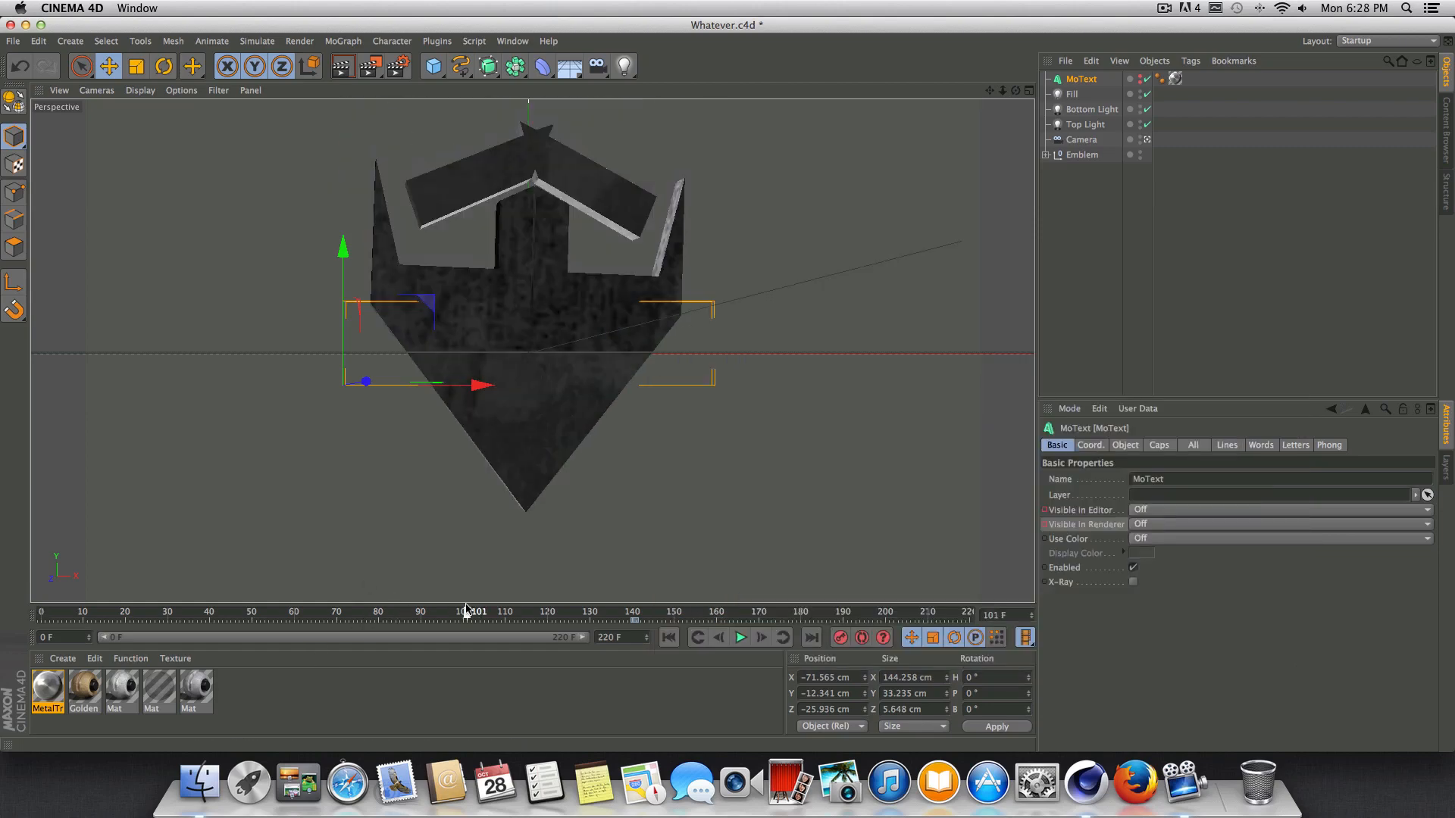
pyautogui.click(344, 67)
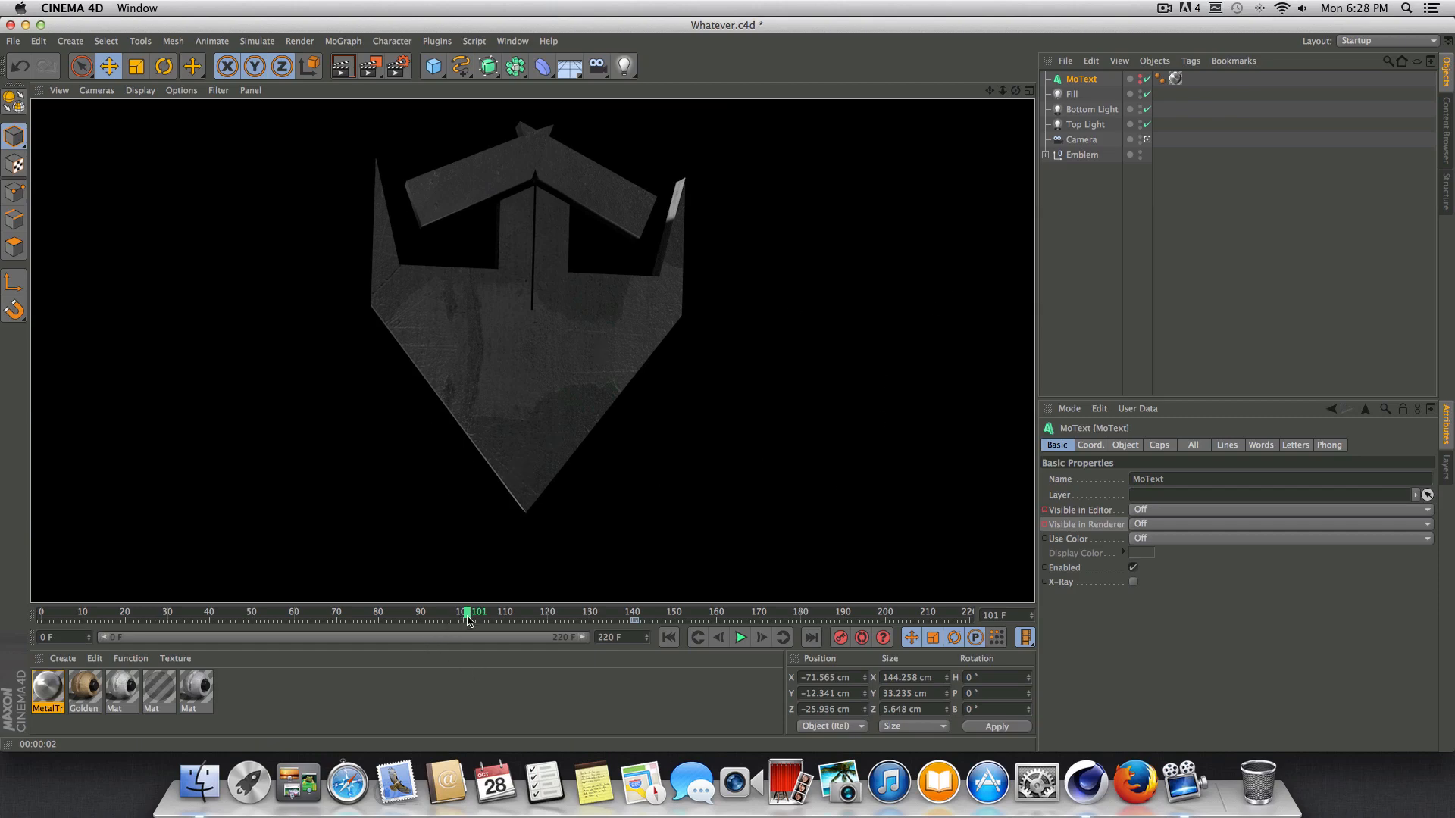
pyautogui.moveTo(468, 621); pyautogui.dragTo(40, 616)
pyautogui.click(398, 68)
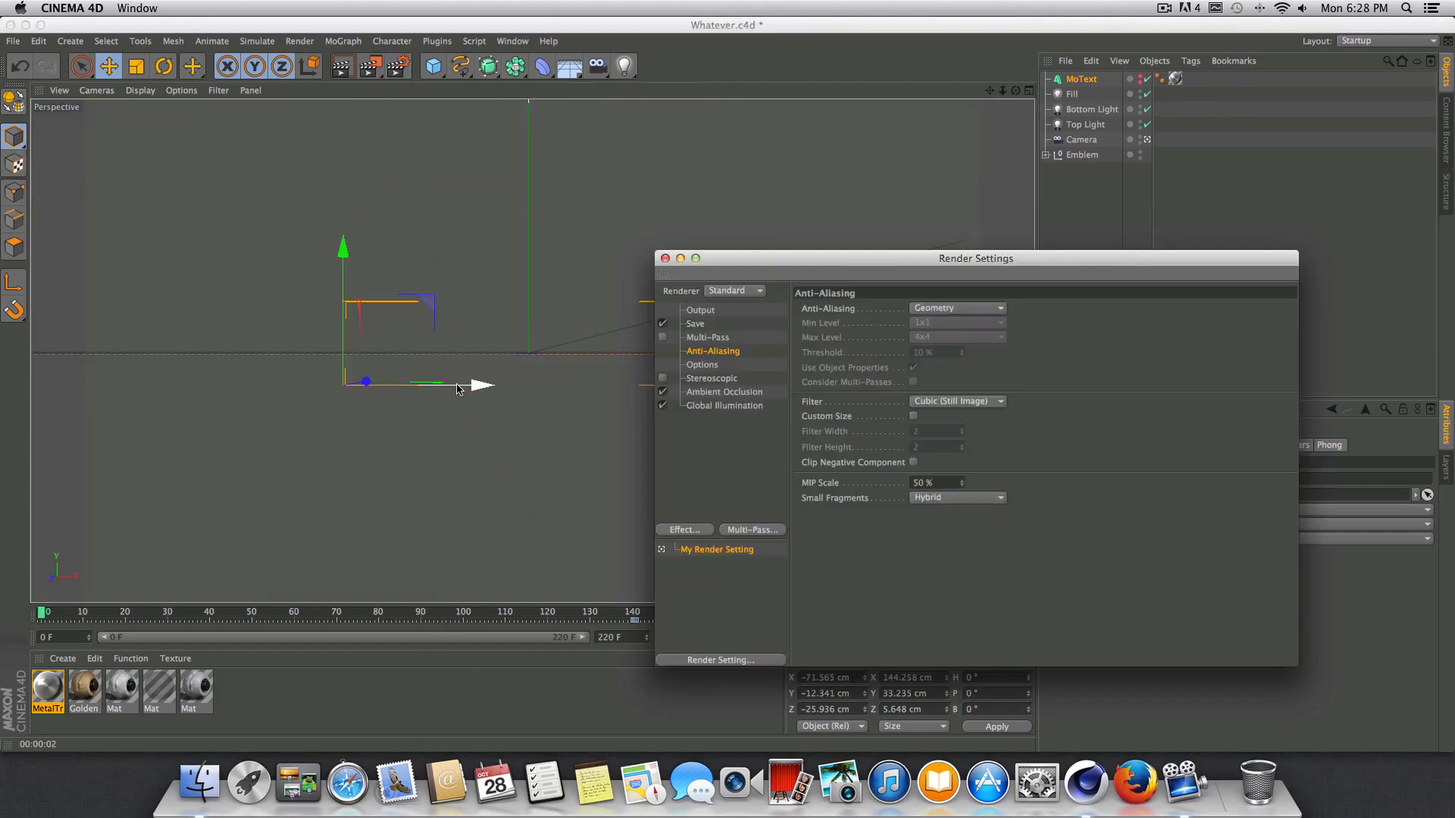
pyautogui.moveTo(967, 277); pyautogui.dragTo(604, 265)
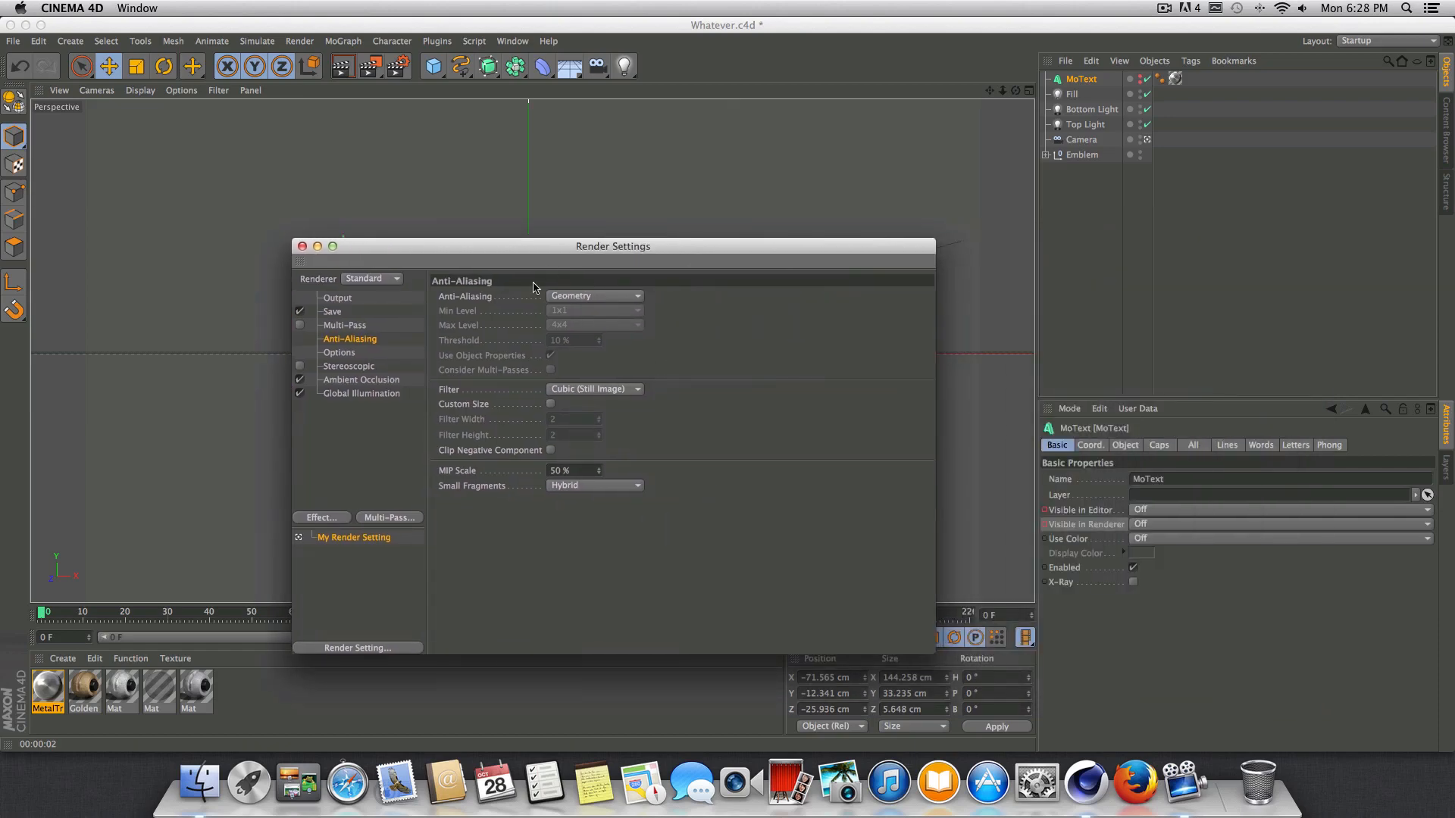
# Switch the anti-aliasing to Best to see its additional options, and set it back to Geometry.
pyautogui.click(599, 297)
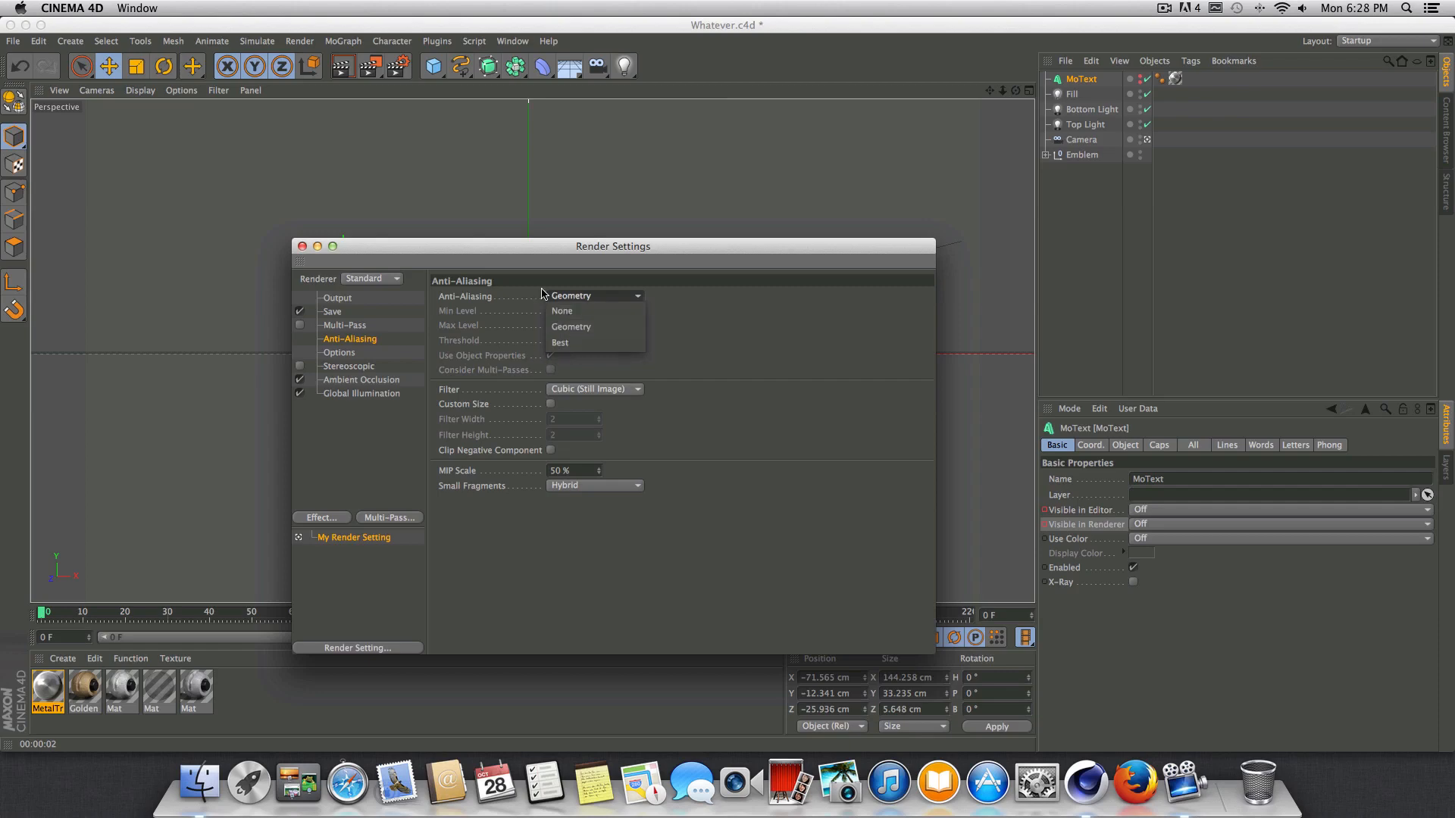
pyautogui.click(493, 292)
pyautogui.click(632, 296)
pyautogui.click(561, 358)
pyautogui.click(593, 297)
pyautogui.click(560, 343)
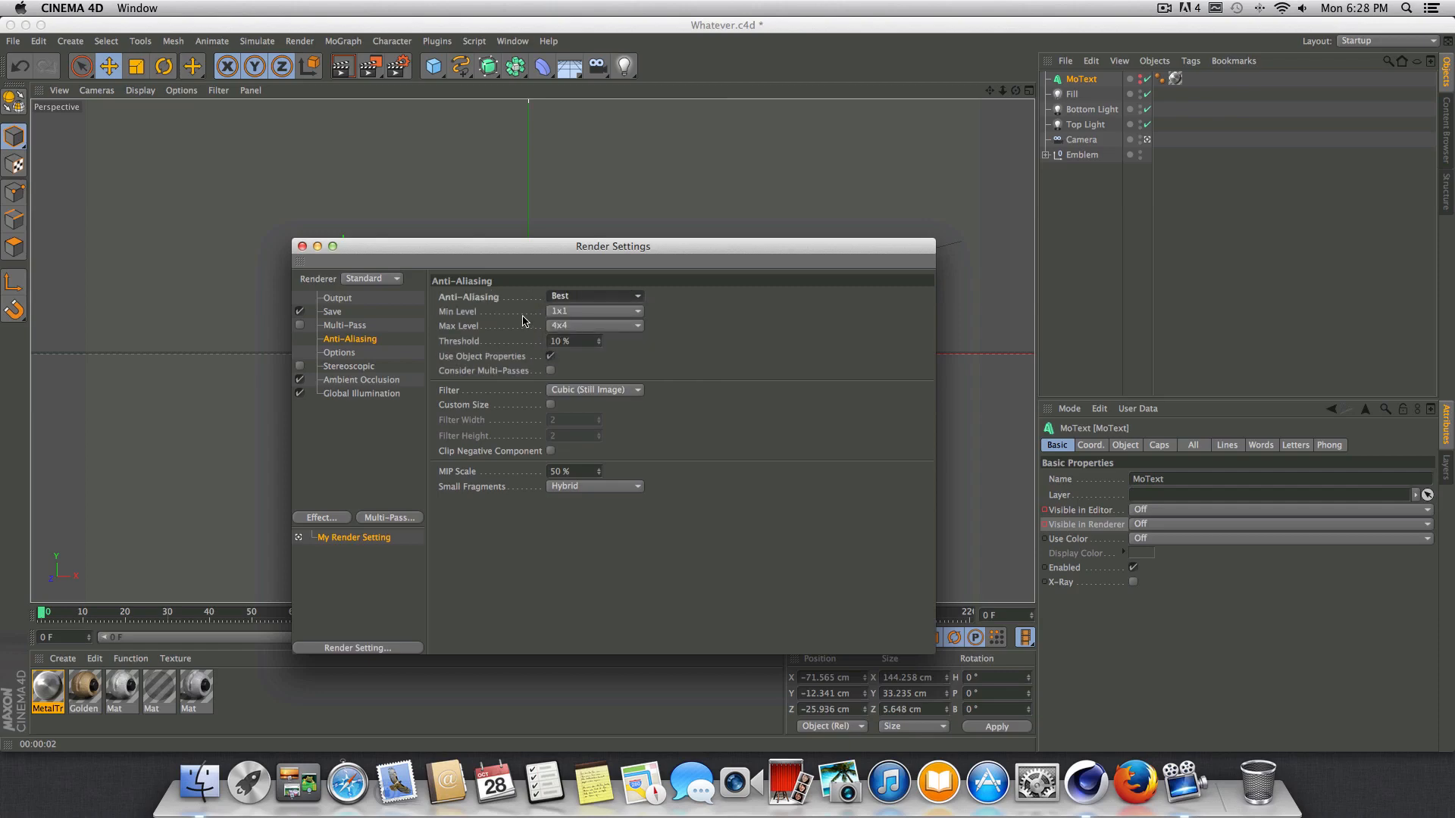
pyautogui.click(581, 298)
pyautogui.click(585, 326)
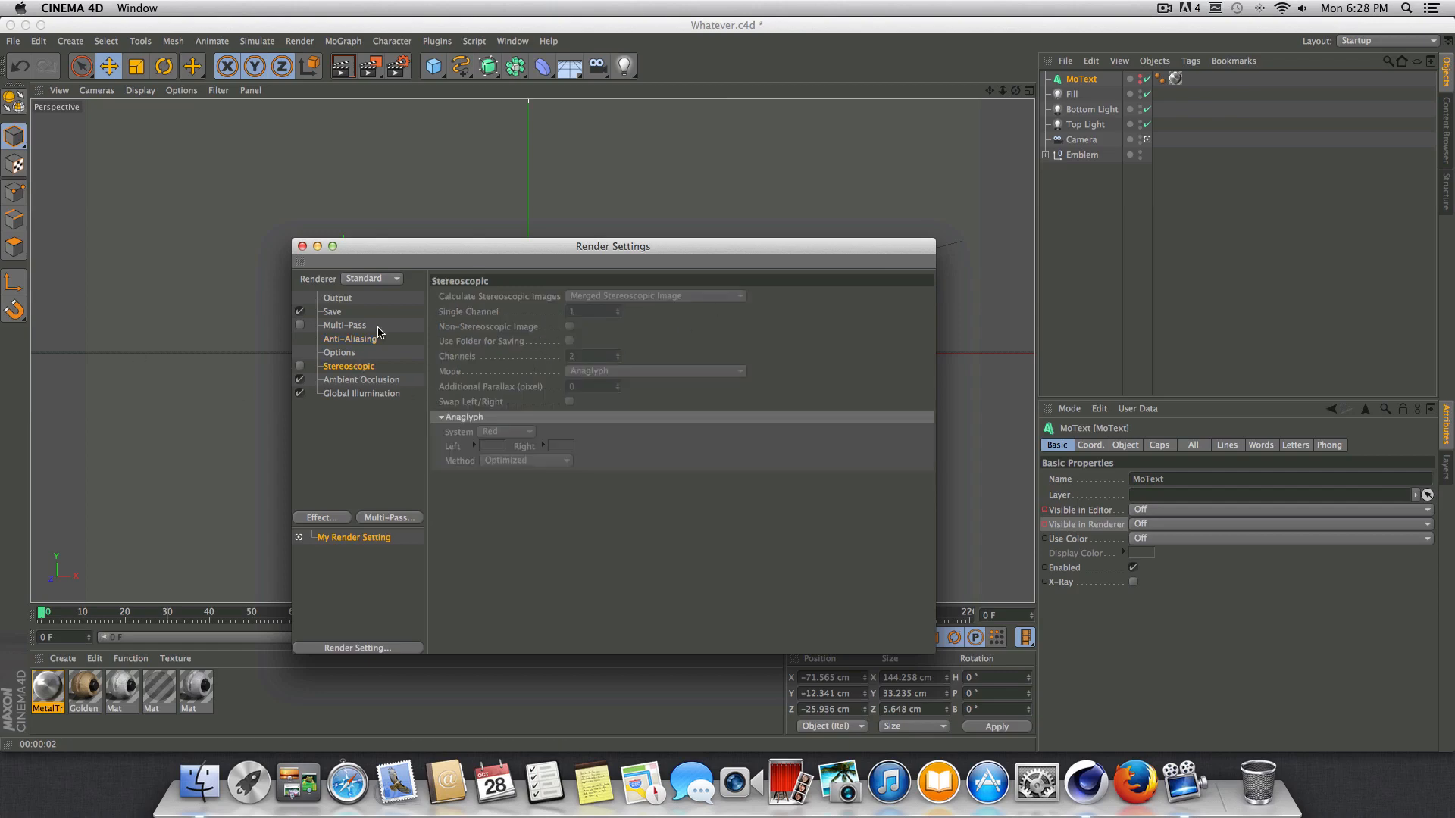
# Review the output format choices in the Save settings, keeping TIFF (PSD Layers), and enable the alpha channel.
pyautogui.click(343, 328)
pyautogui.click(344, 341)
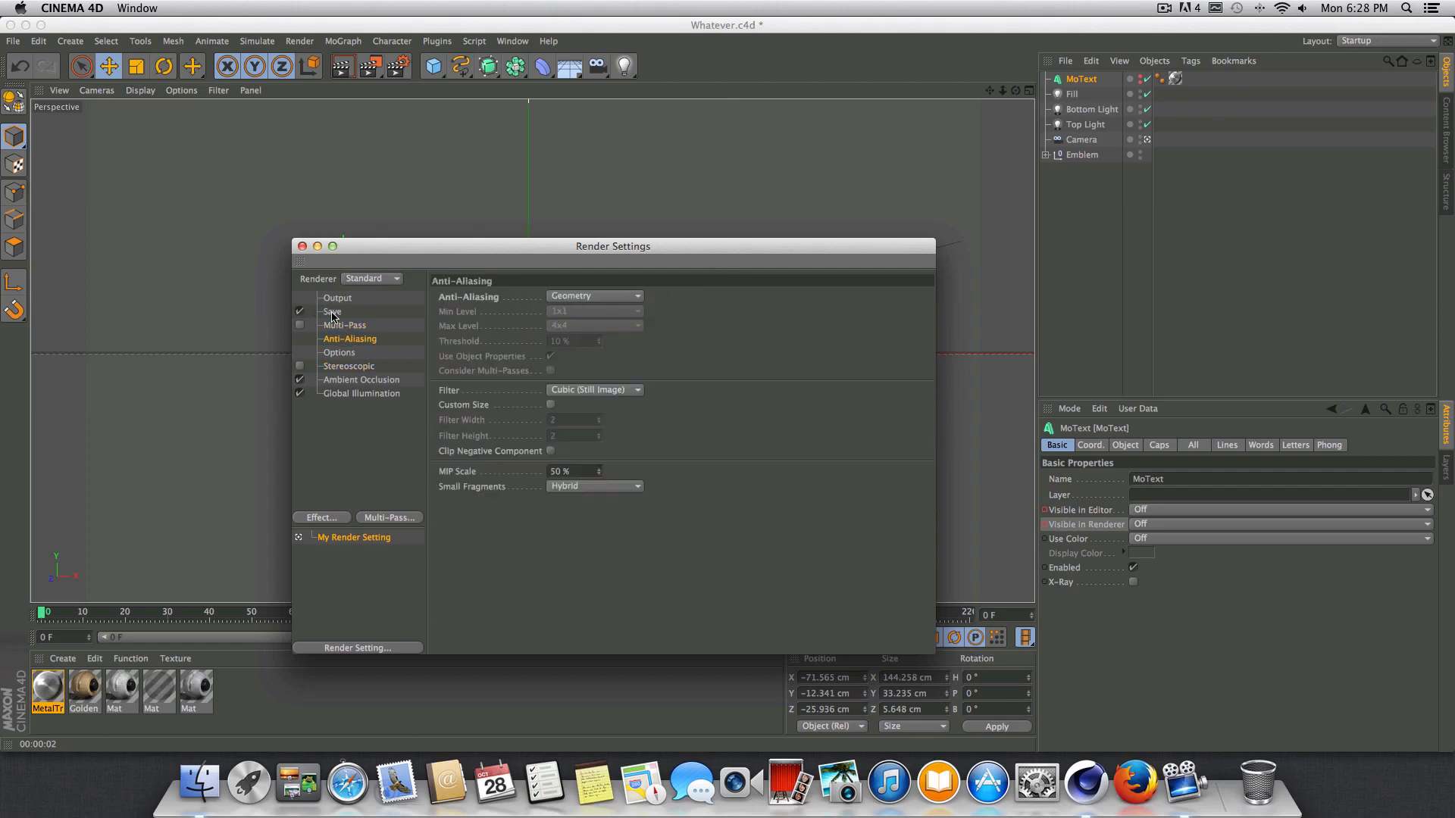
pyautogui.moveTo(391, 247); pyautogui.dragTo(377, 207)
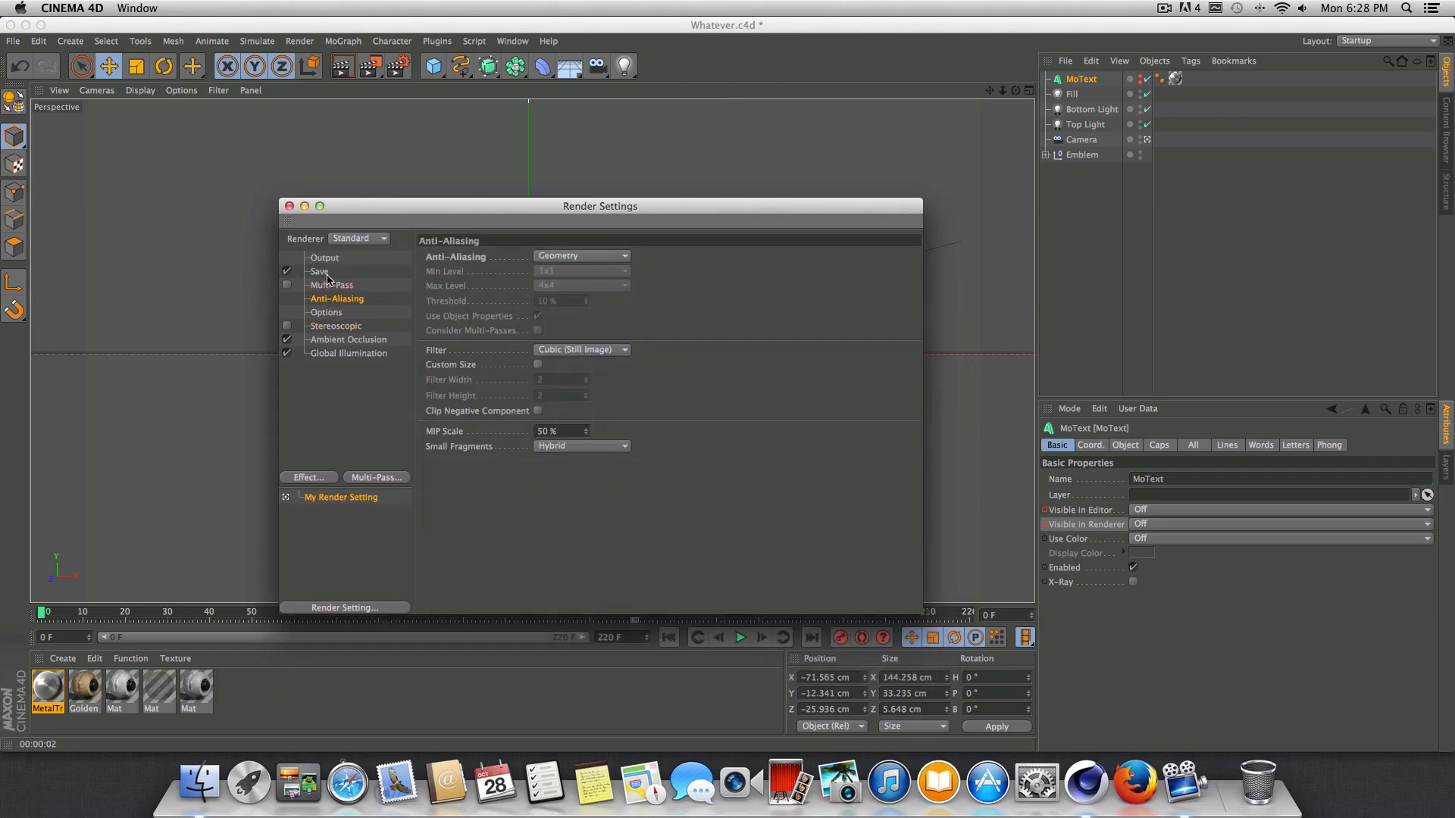
pyautogui.click(320, 273)
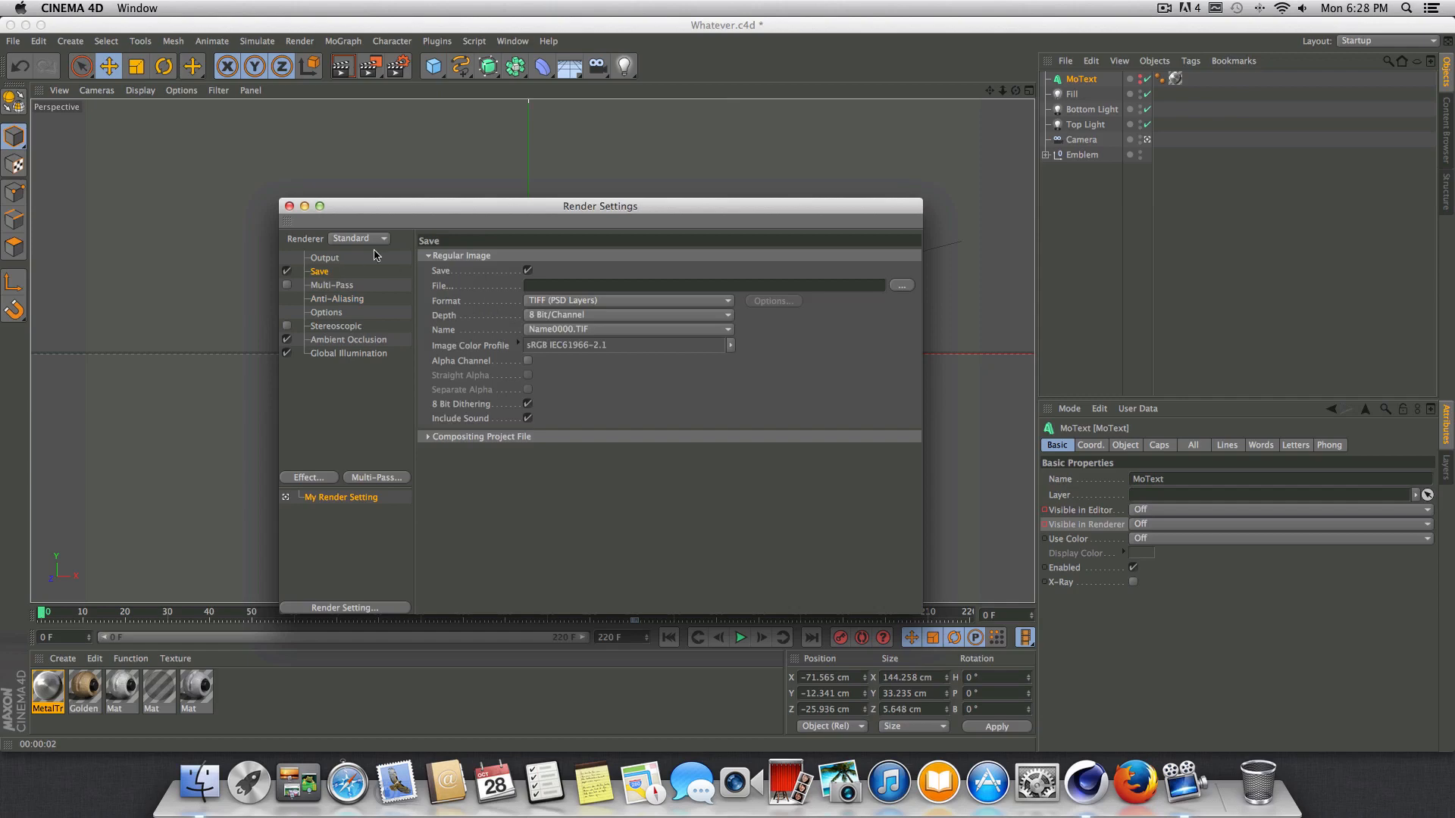
pyautogui.moveTo(478, 211); pyautogui.dragTo(424, 194)
pyautogui.click(543, 284)
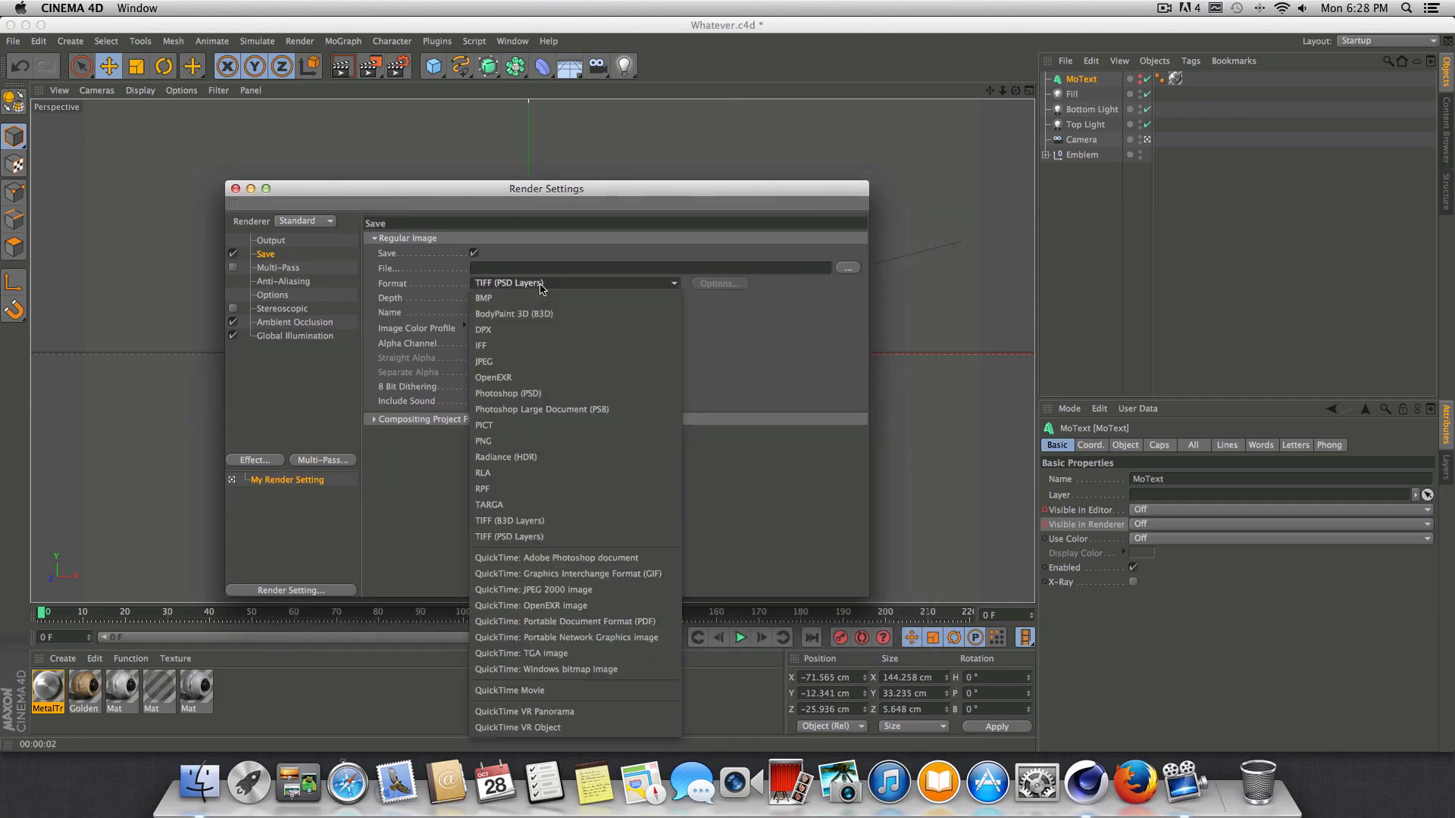
pyautogui.click(543, 284)
pyautogui.click(553, 287)
pyautogui.click(553, 287)
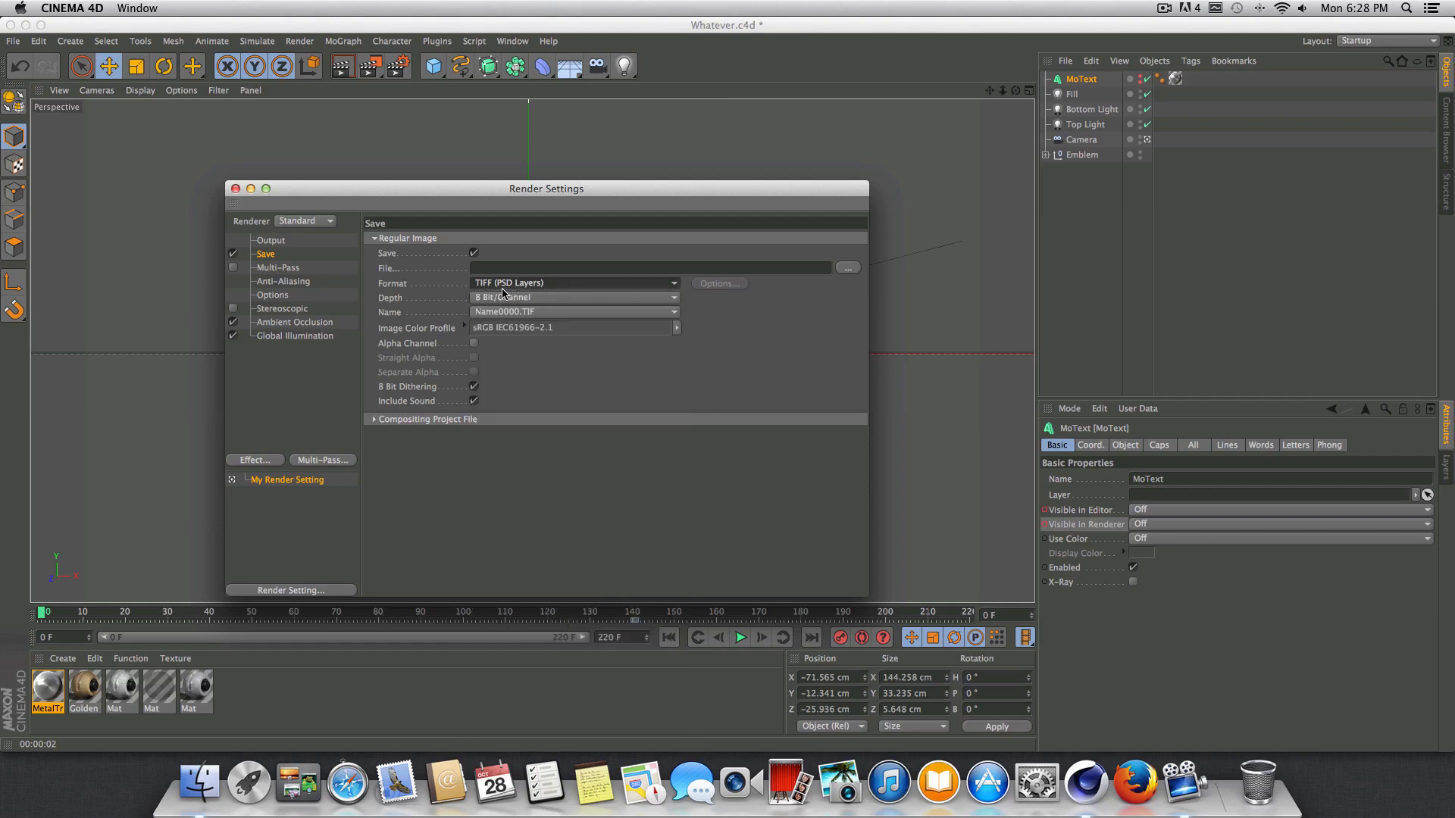
pyautogui.click(473, 345)
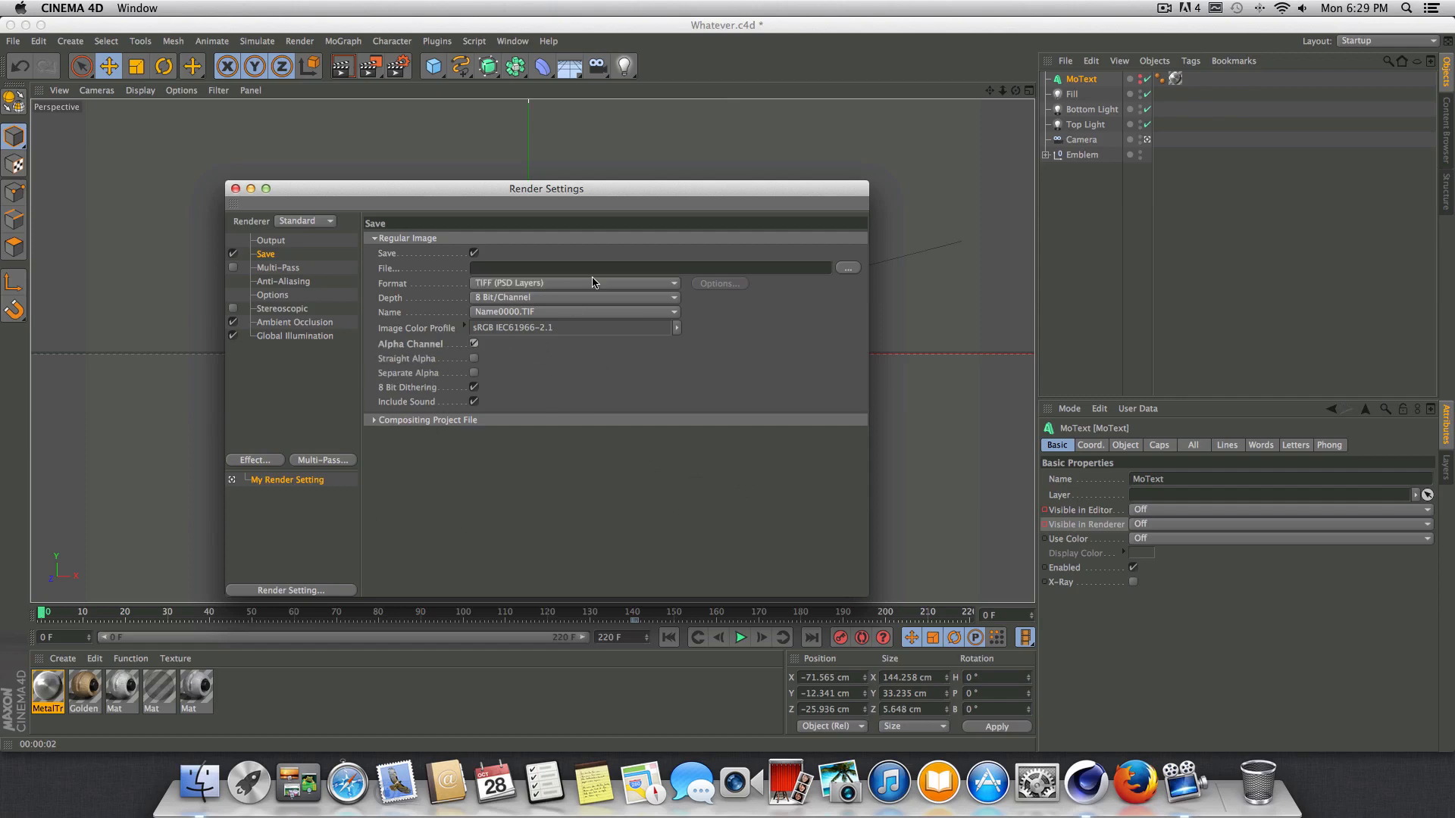
# Set the render output file to My Custom Intro inside a new Desktop folder named Intro.
pyautogui.moveTo(681, 202); pyautogui.dragTo(750, 248)
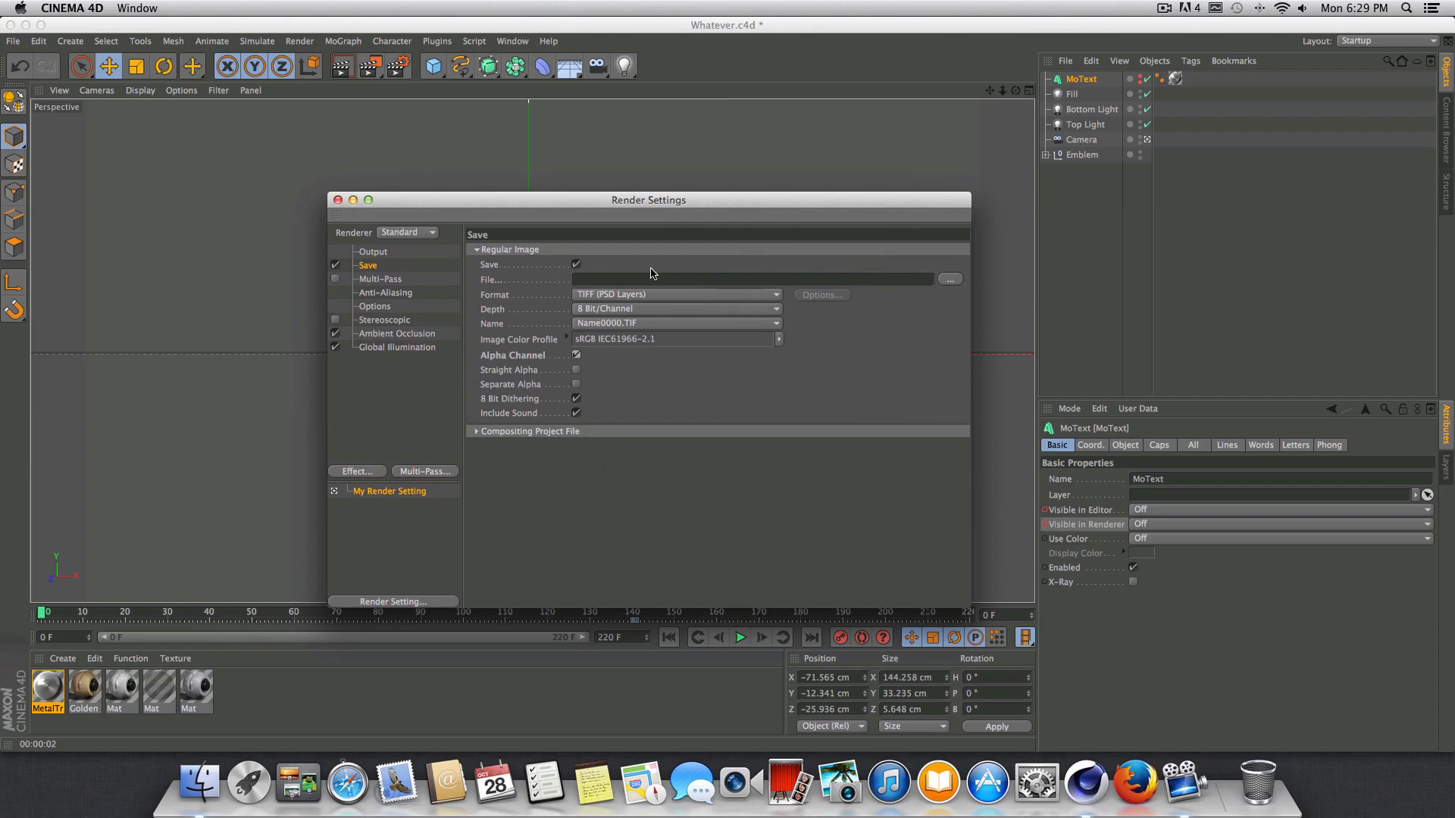
pyautogui.moveTo(683, 210); pyautogui.dragTo(566, 221)
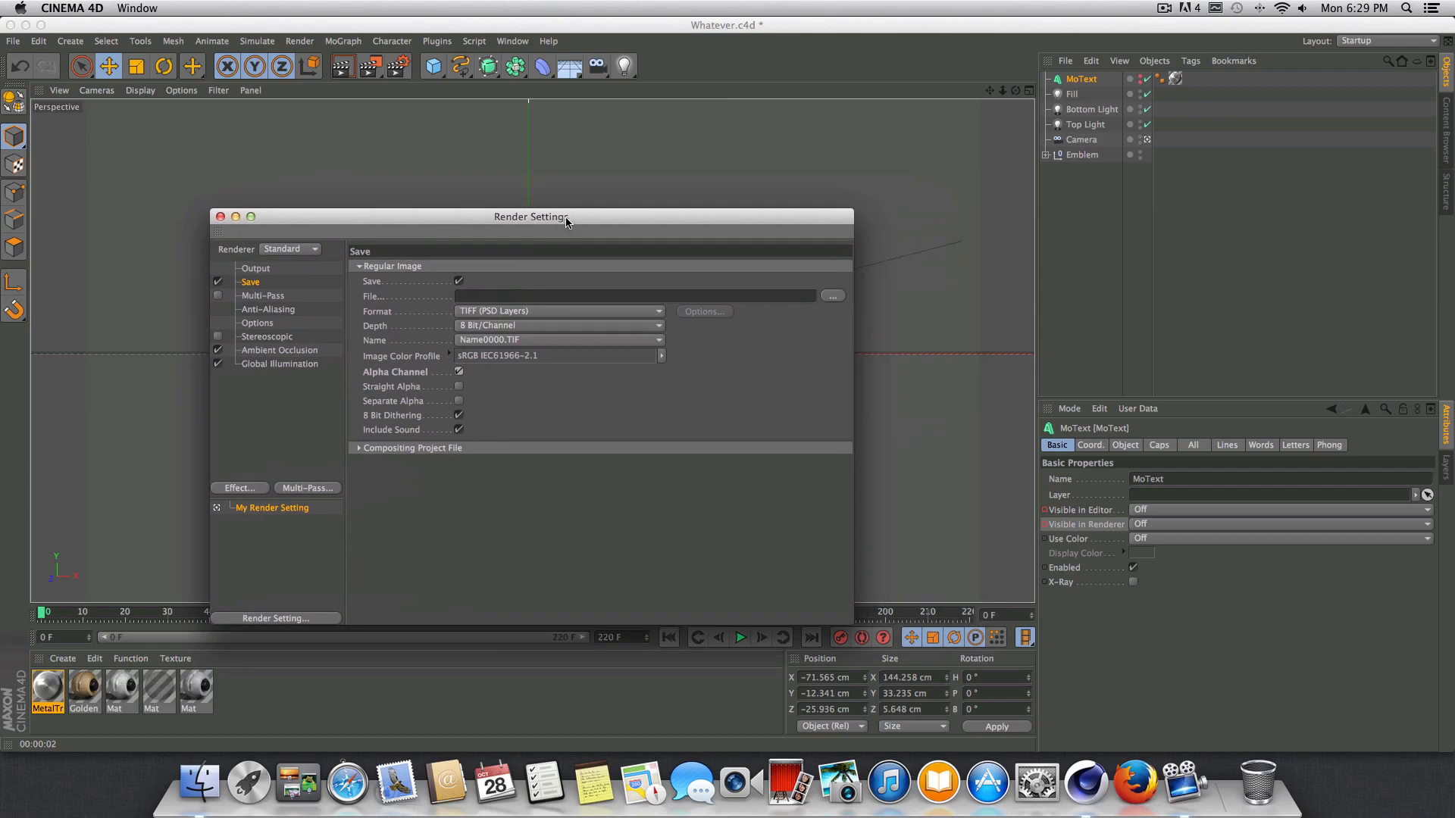
pyautogui.click(832, 297)
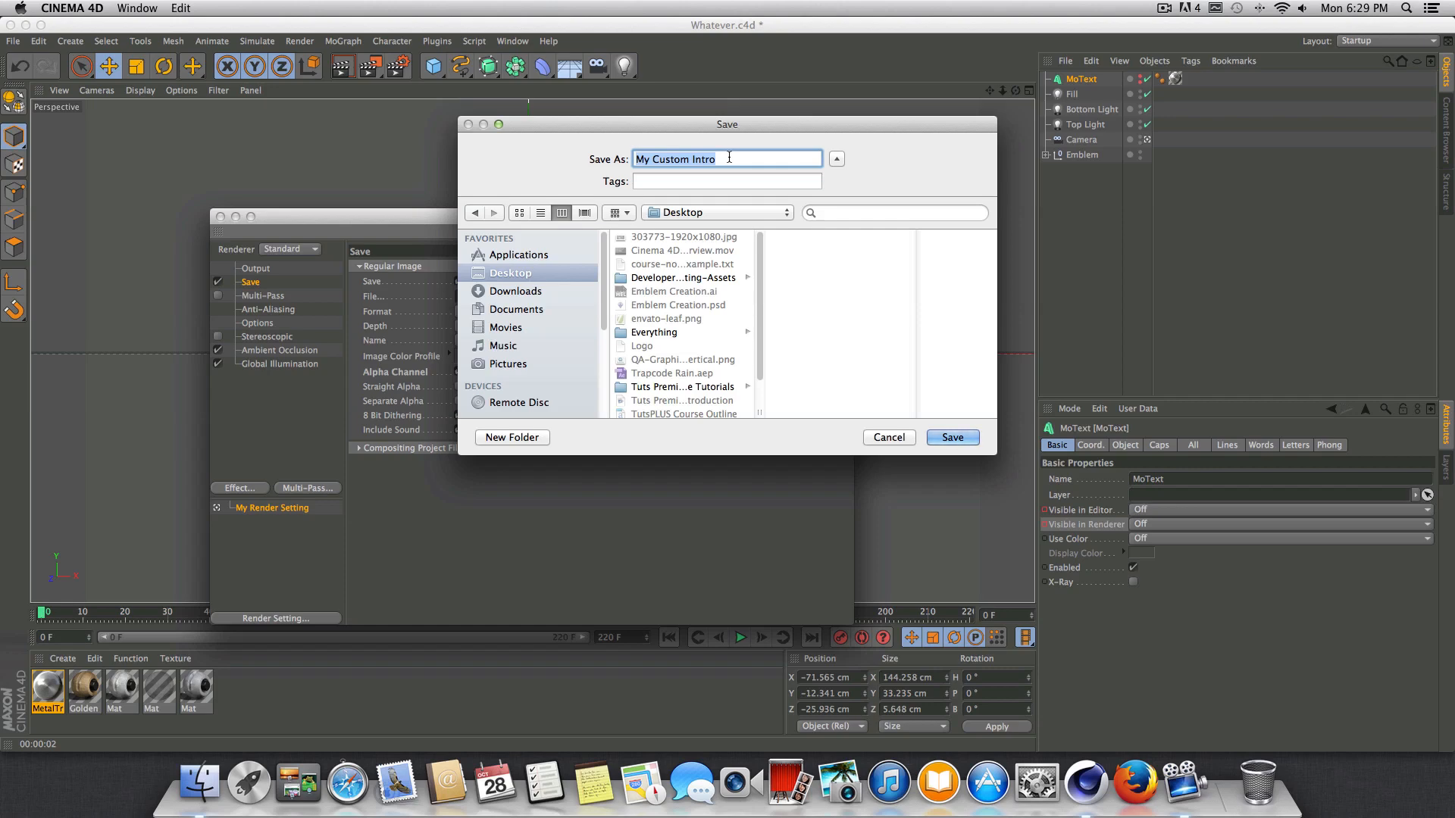
pyautogui.click(537, 438)
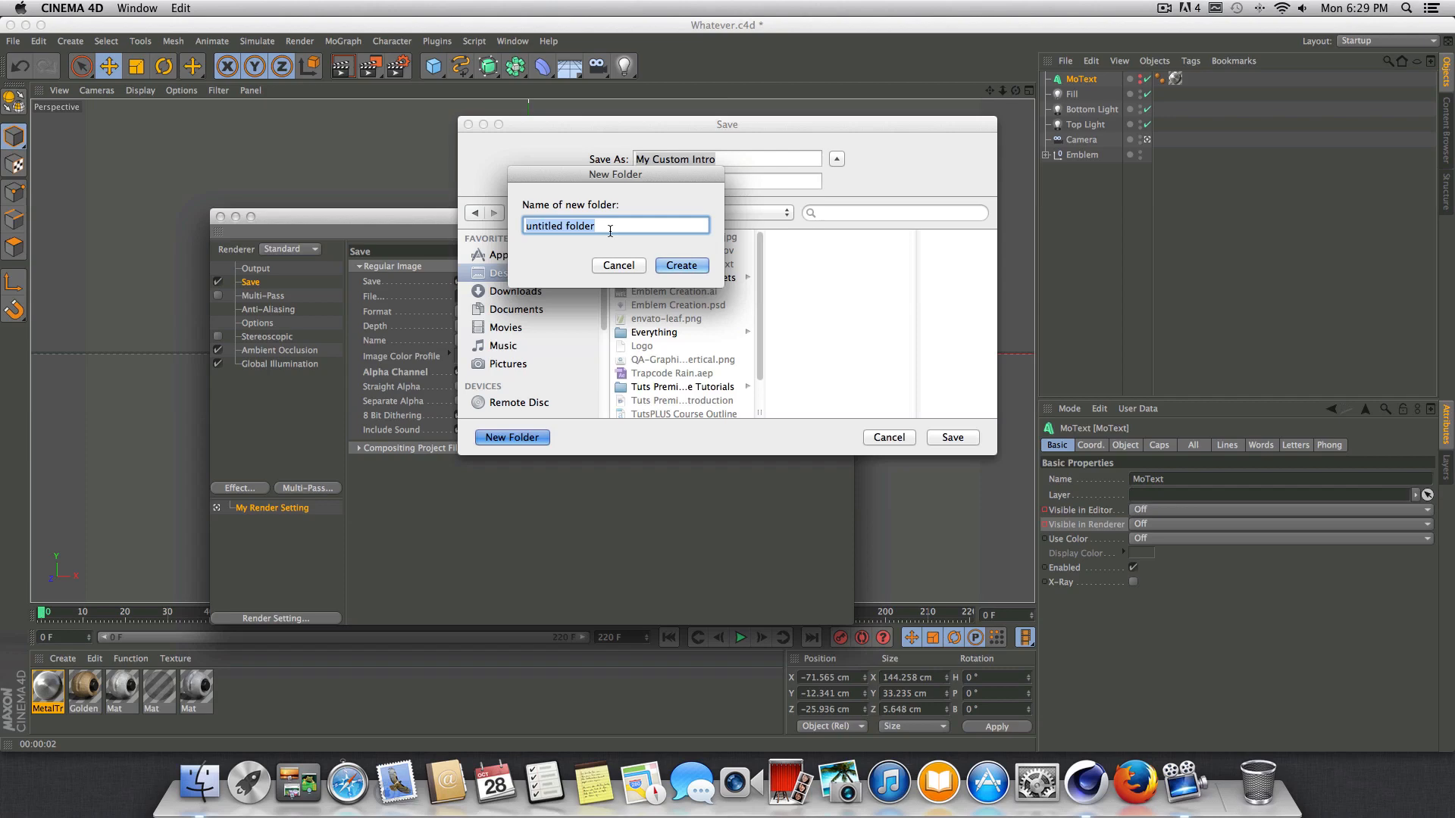
pyautogui.write('Intro')
pyautogui.click(677, 267)
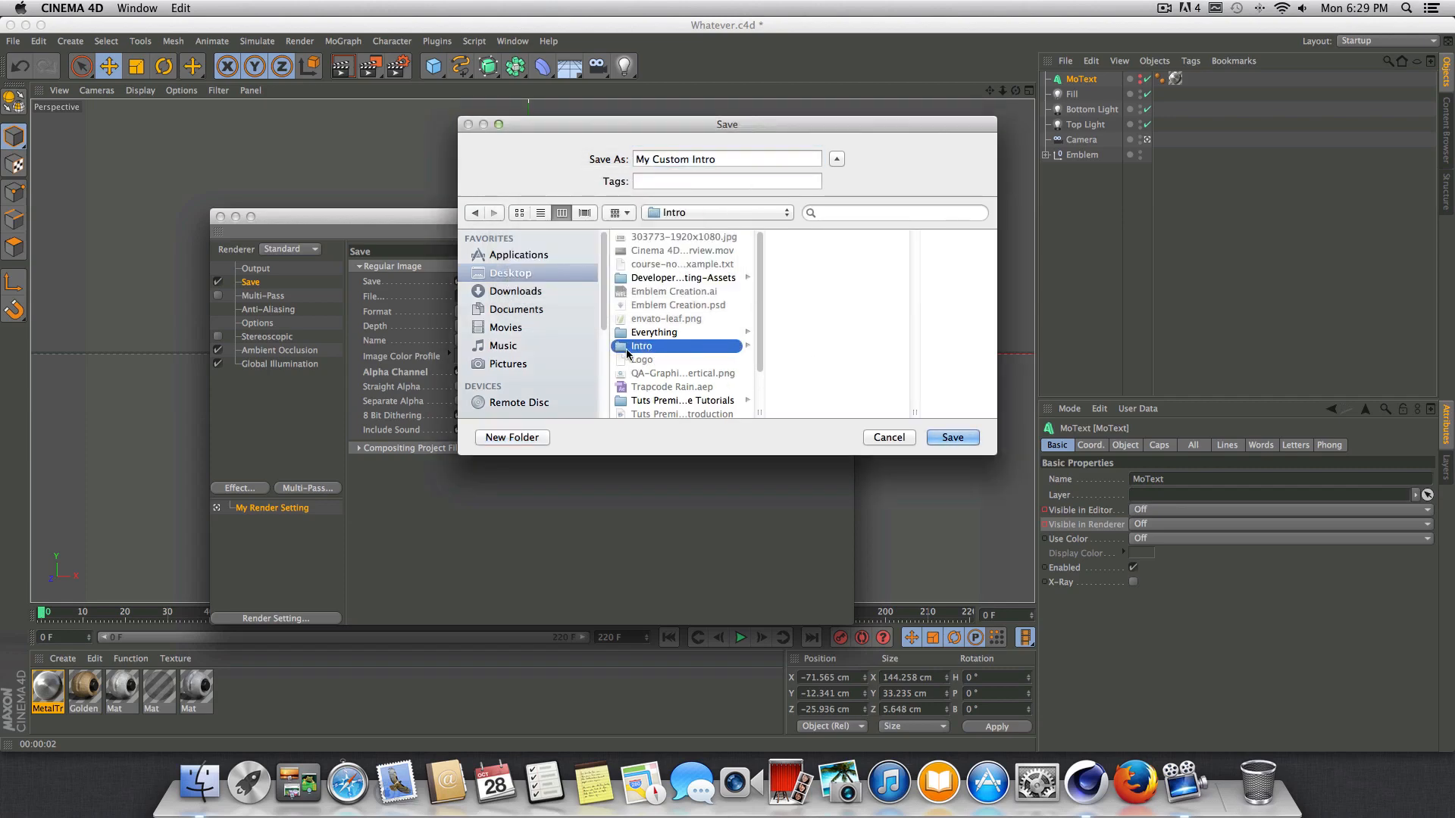
pyautogui.click(720, 159)
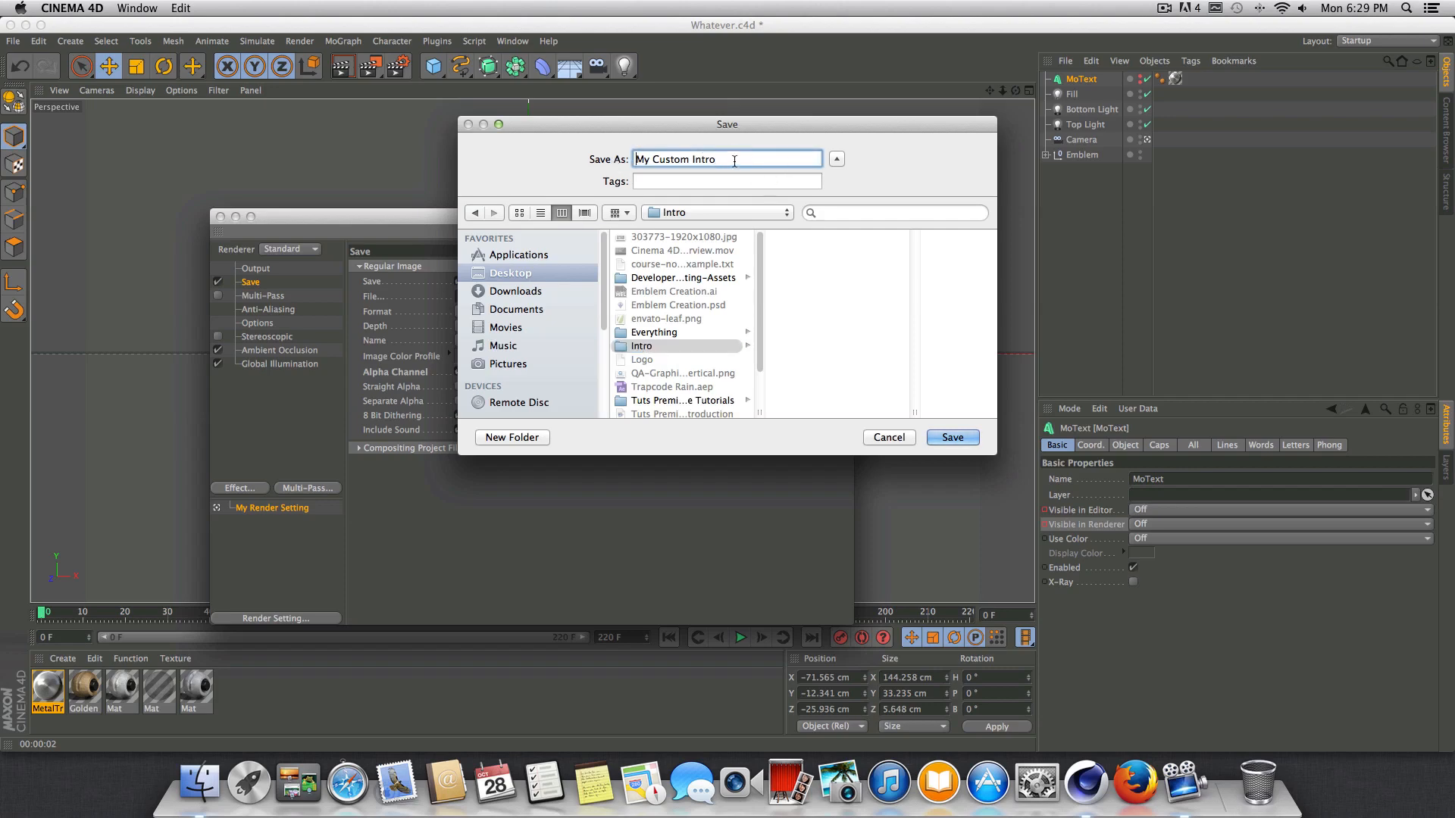
pyautogui.click(940, 437)
pyautogui.moveTo(563, 227); pyautogui.dragTo(529, 209)
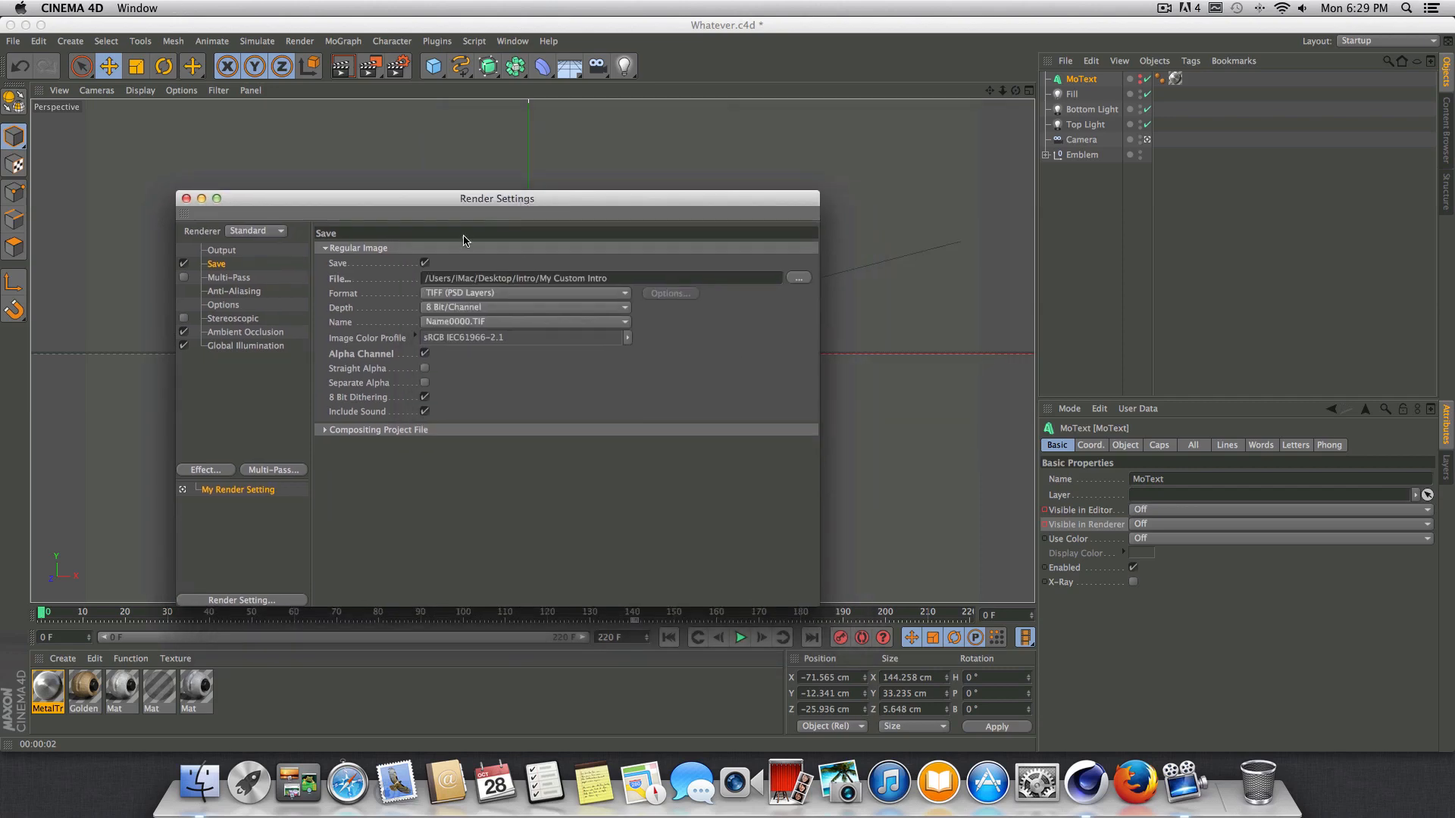
# Check the output path and the Output and Ambient Occlusion settings, and render the animation to the Picture Viewer.
pyautogui.moveTo(424, 278); pyautogui.dragTo(617, 283)
pyautogui.click(620, 276)
pyautogui.click(478, 279)
pyautogui.click(725, 272)
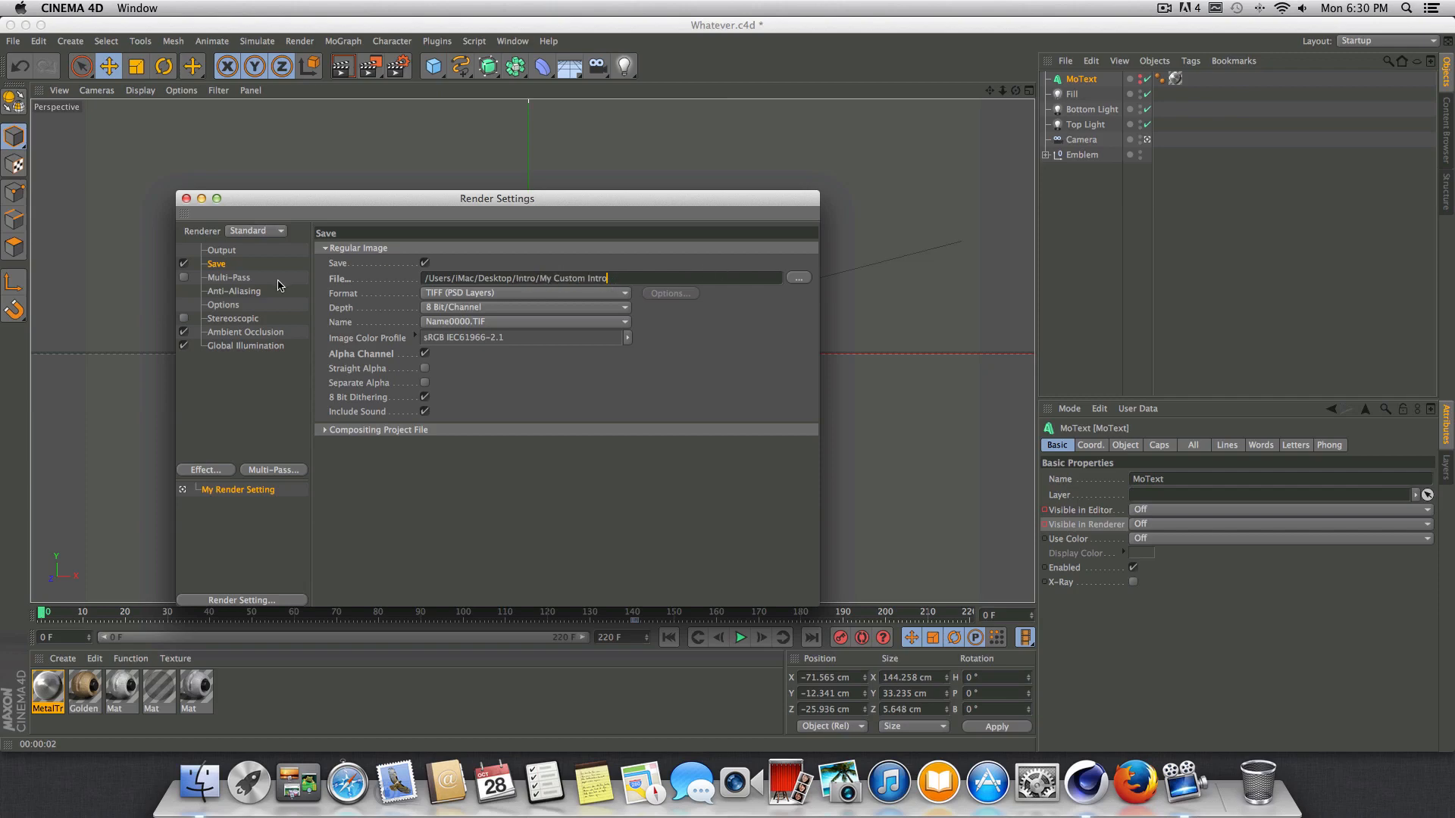
pyautogui.click(240, 252)
pyautogui.click(241, 333)
pyautogui.click(186, 199)
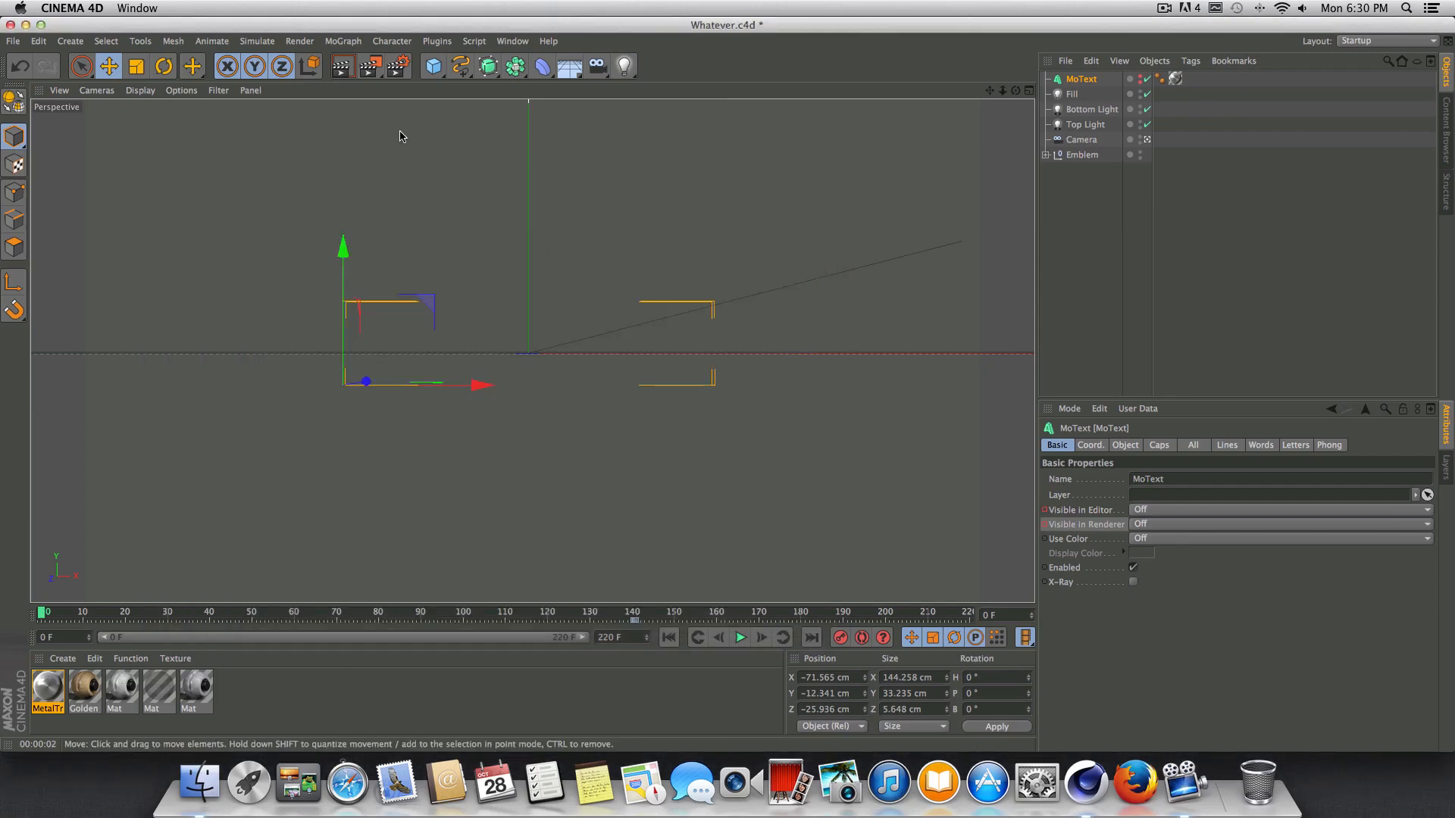
pyautogui.click(380, 70)
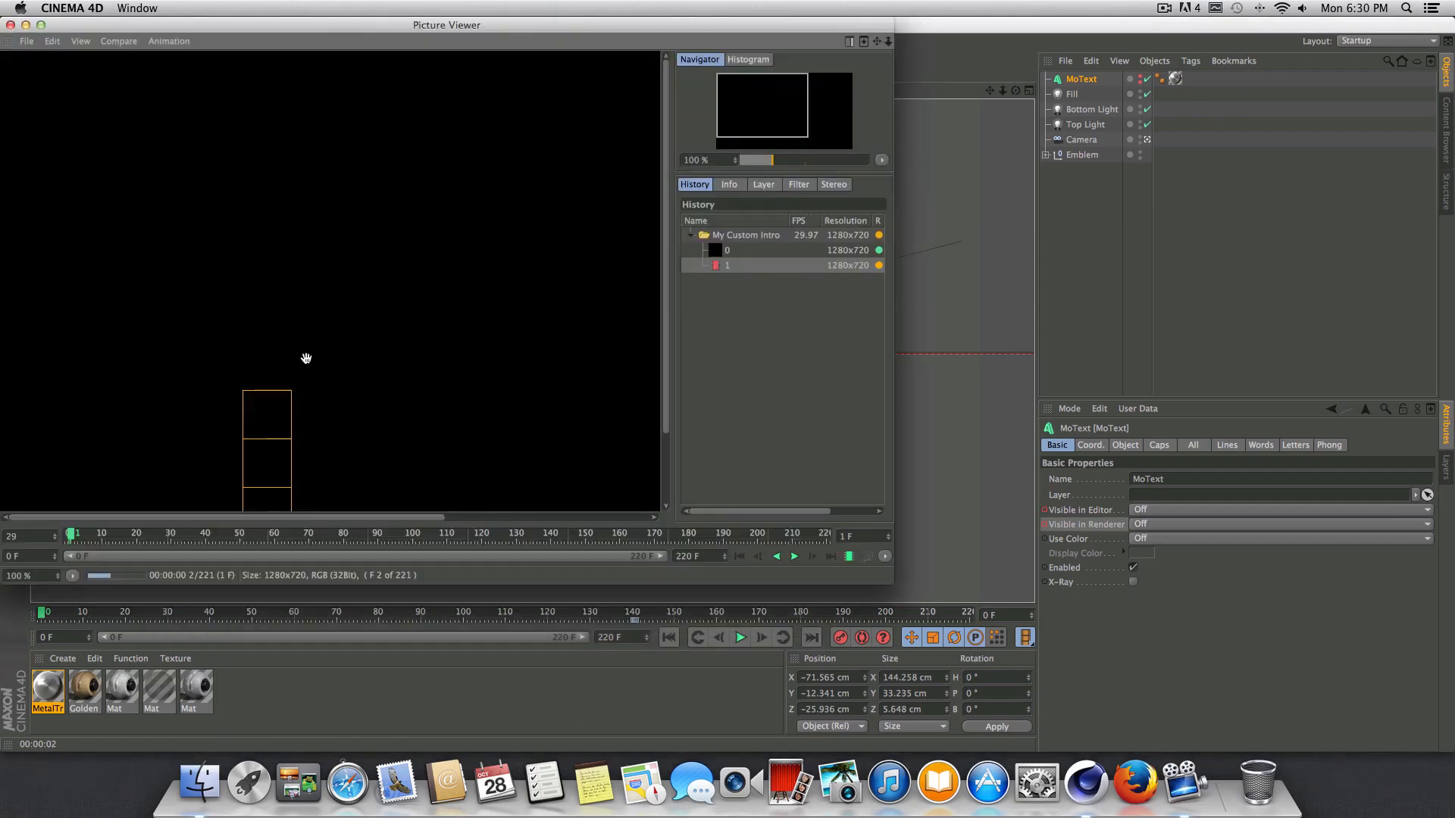